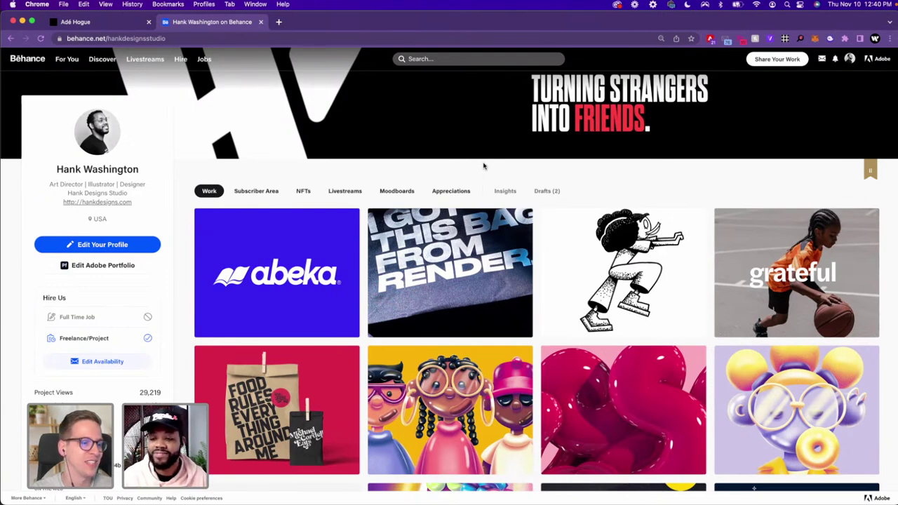
Scroll the Behance profile and open the Fuzzie Faces project
scroll(500, 231, down, 2)
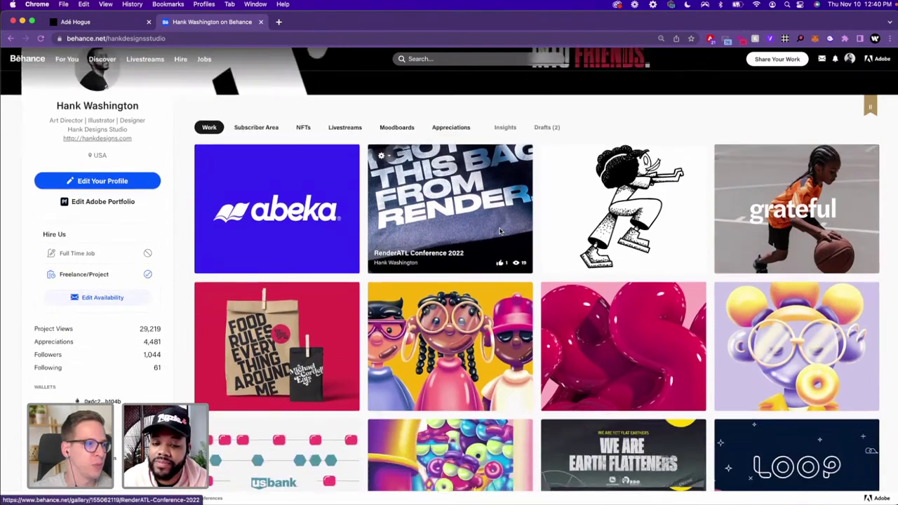
scroll(500, 232, down, 2)
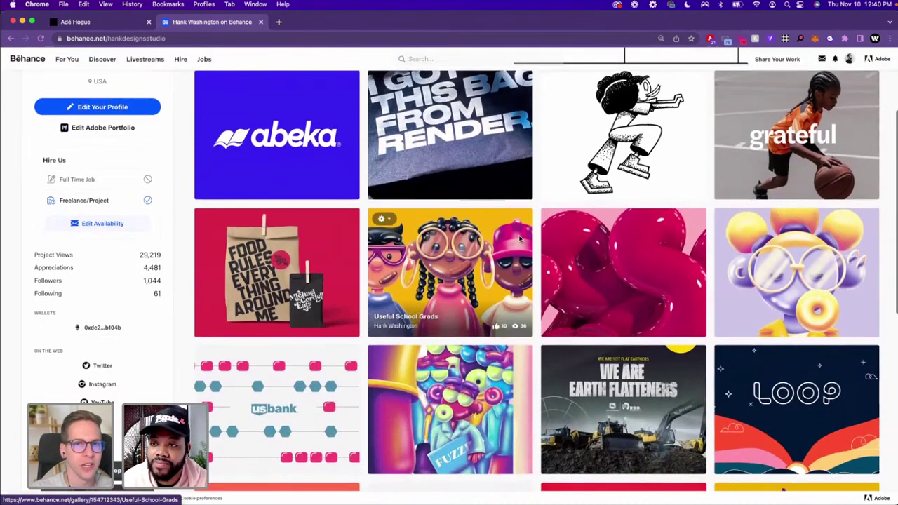
scroll(534, 243, down, 1)
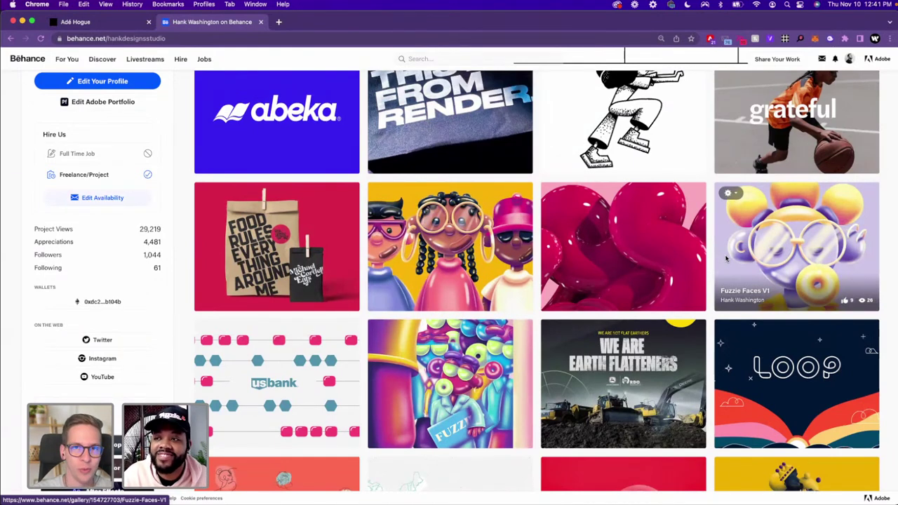
click(723, 260)
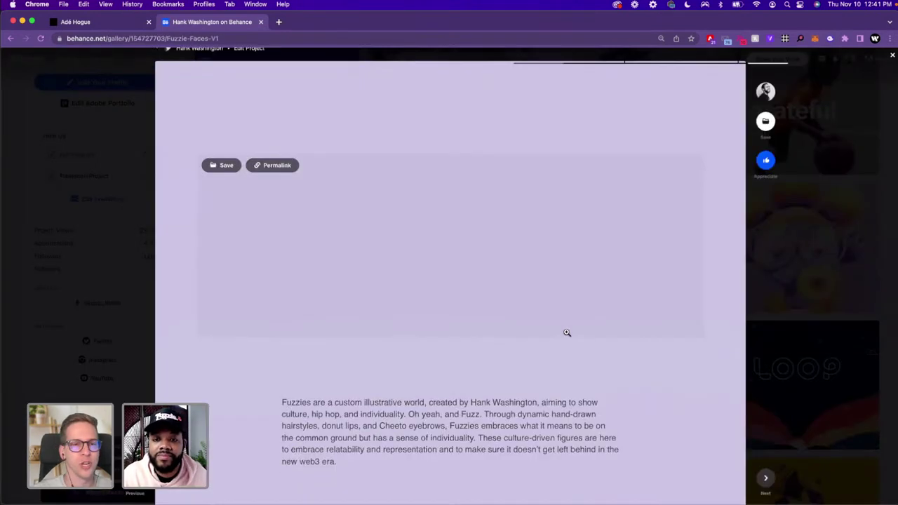
Browse all the Fuzzie Faces images, close the project and bring Illustrator forward
scroll(567, 335, down, 2)
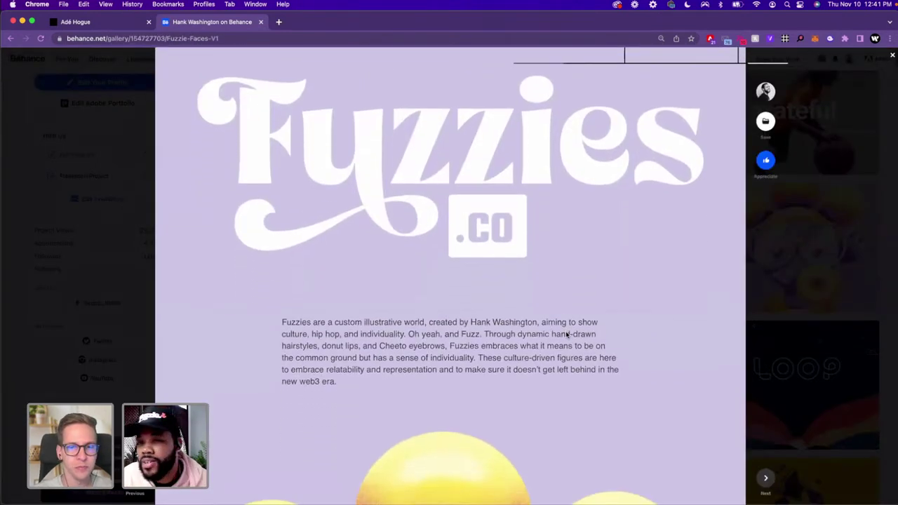
scroll(567, 335, down, 2)
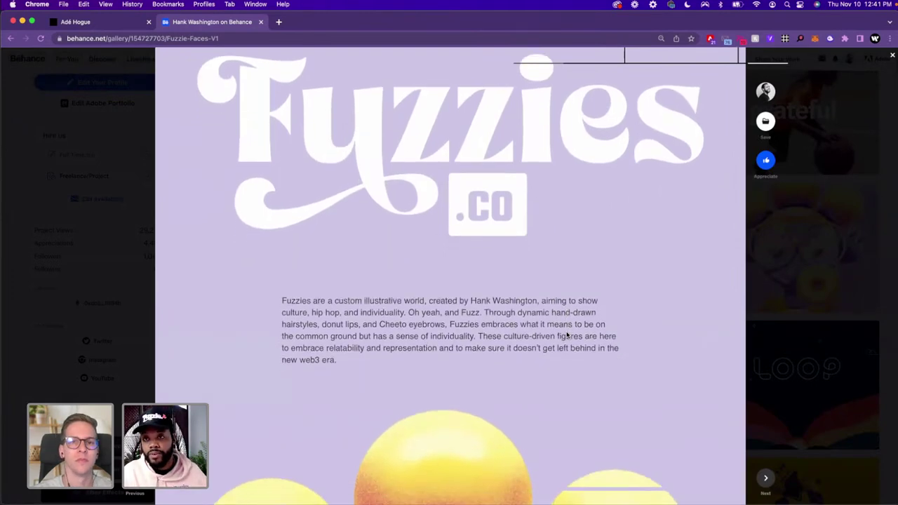
scroll(567, 335, down, 5)
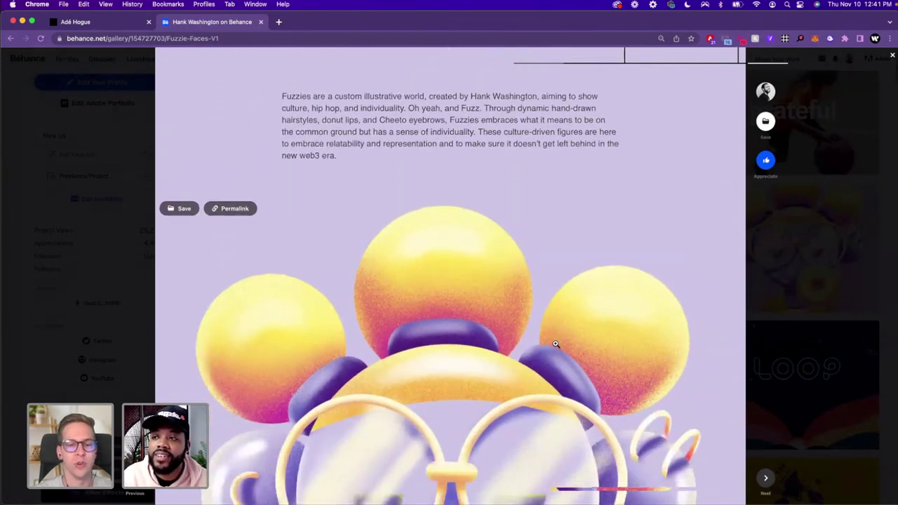
scroll(510, 375, down, 3)
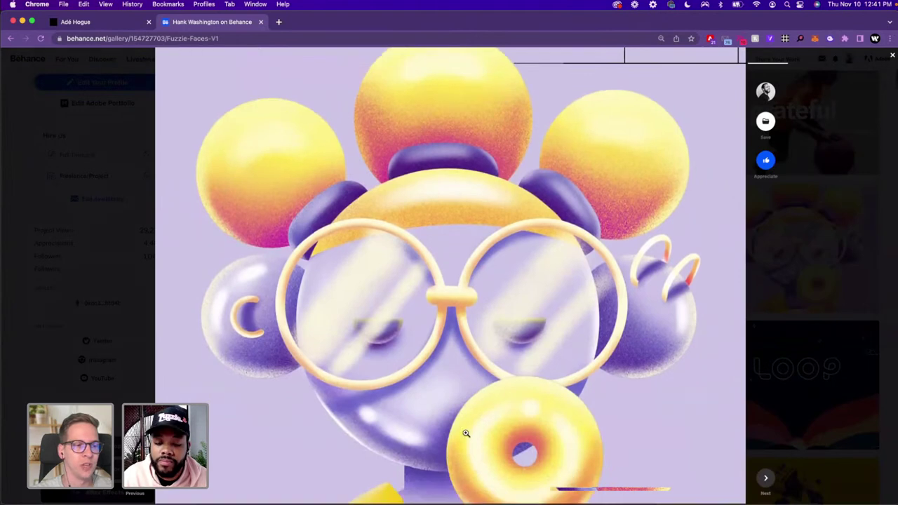
scroll(454, 463, down, 2)
mouse_move(446, 502)
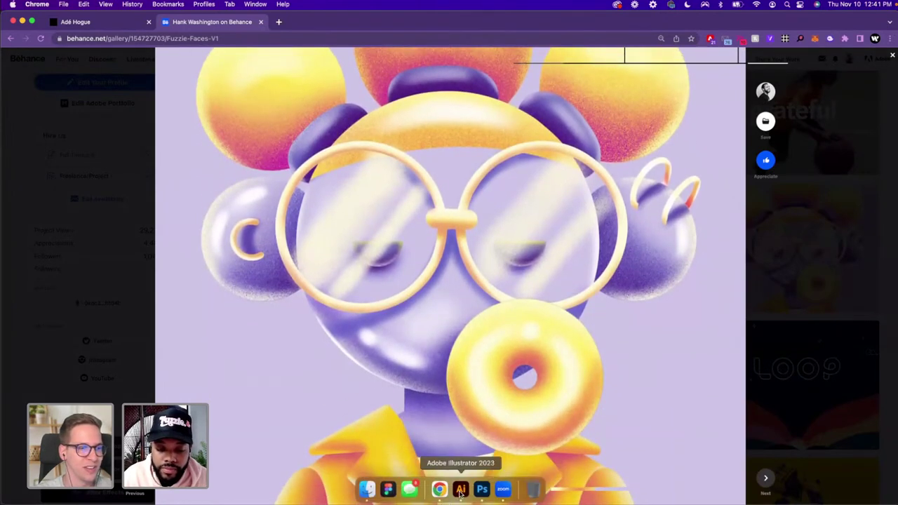
scroll(465, 455, down, 5)
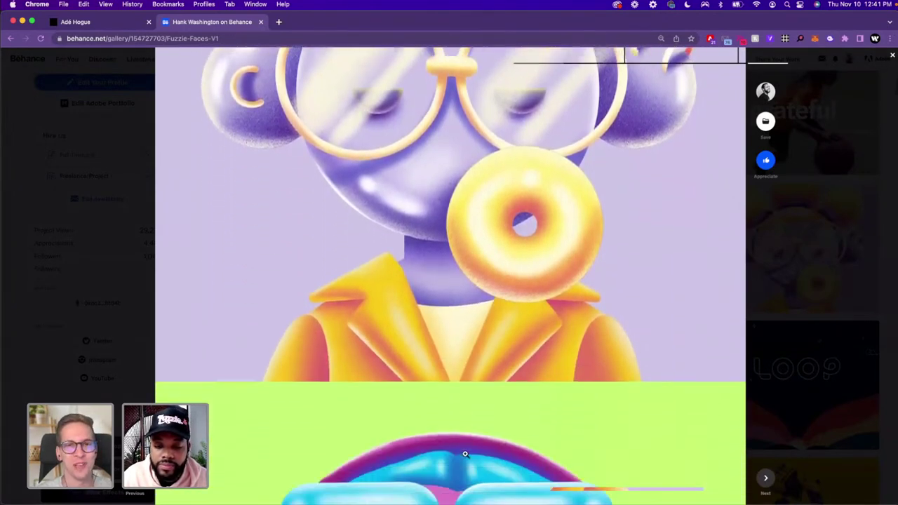
scroll(464, 455, down, 7)
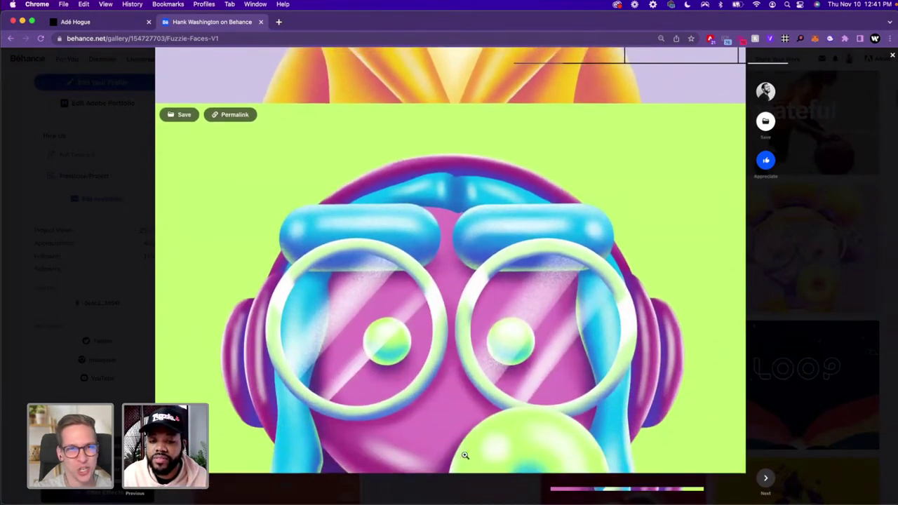
scroll(465, 455, down, 5)
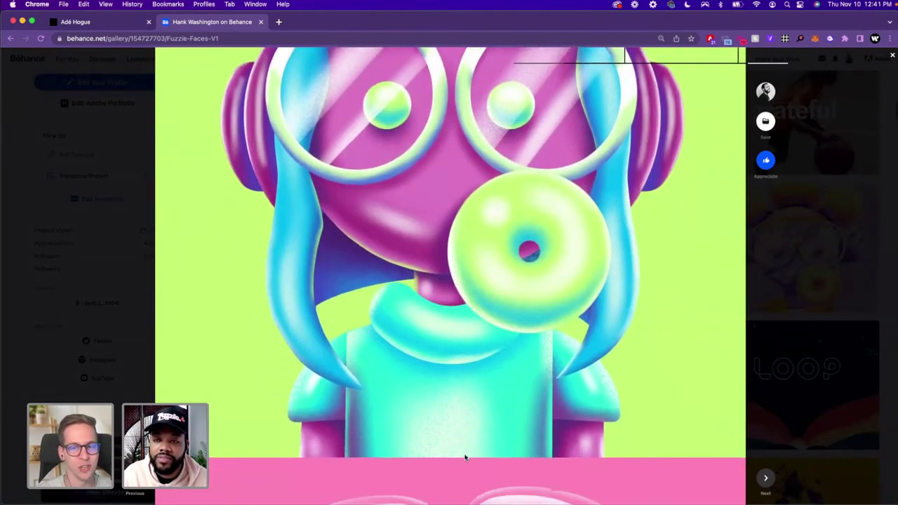
scroll(465, 458, down, 2)
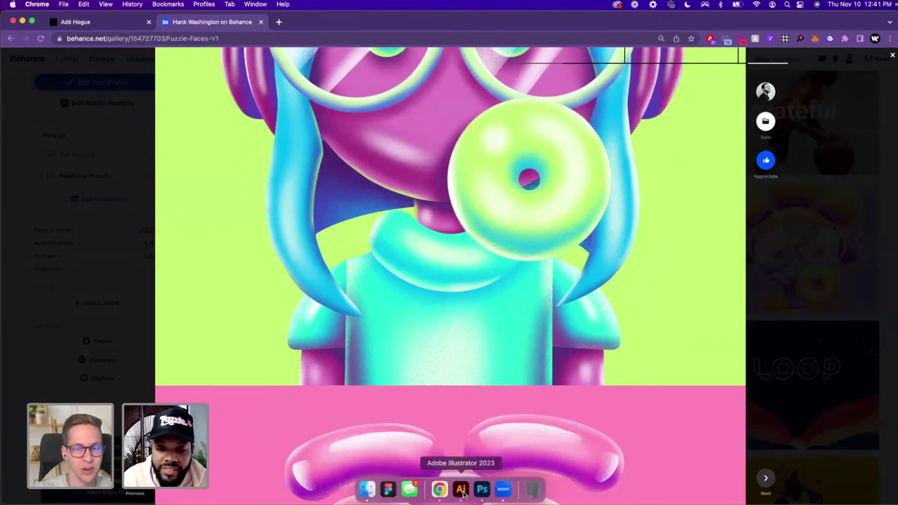
scroll(467, 459, down, 6)
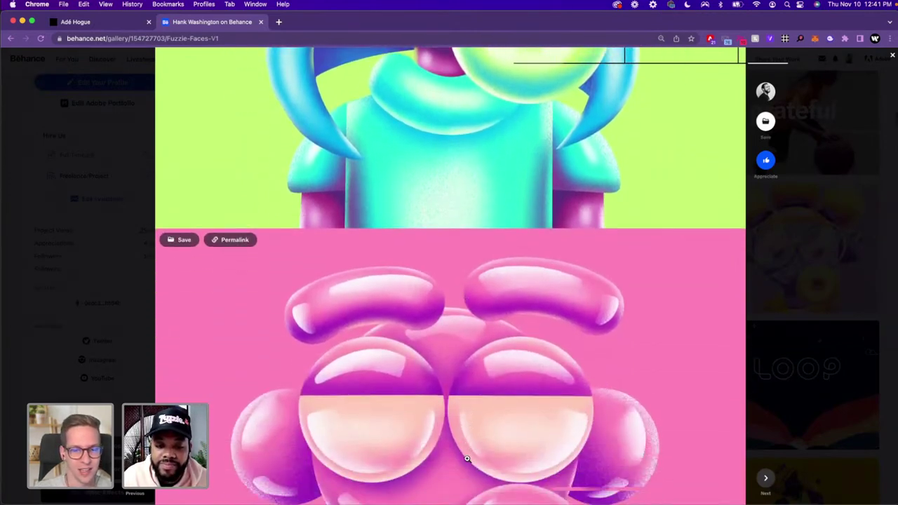
scroll(468, 459, down, 8)
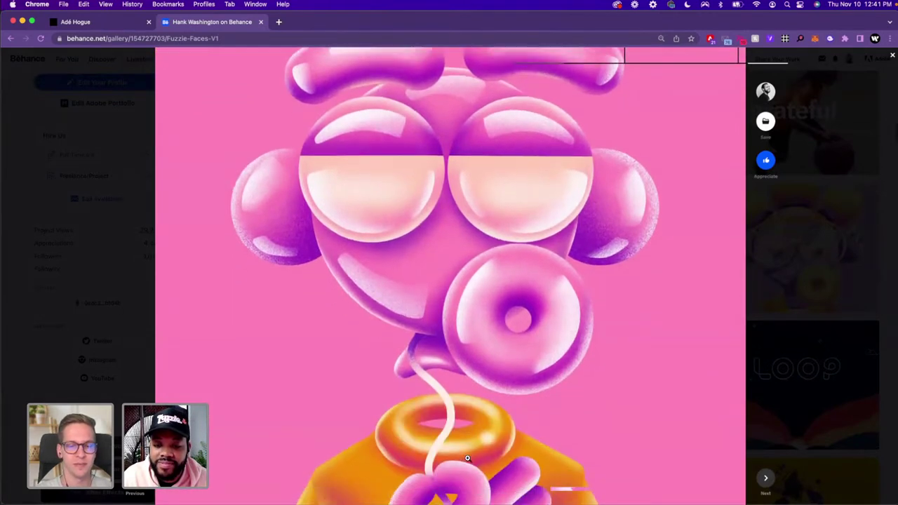
scroll(705, 424, down, 1)
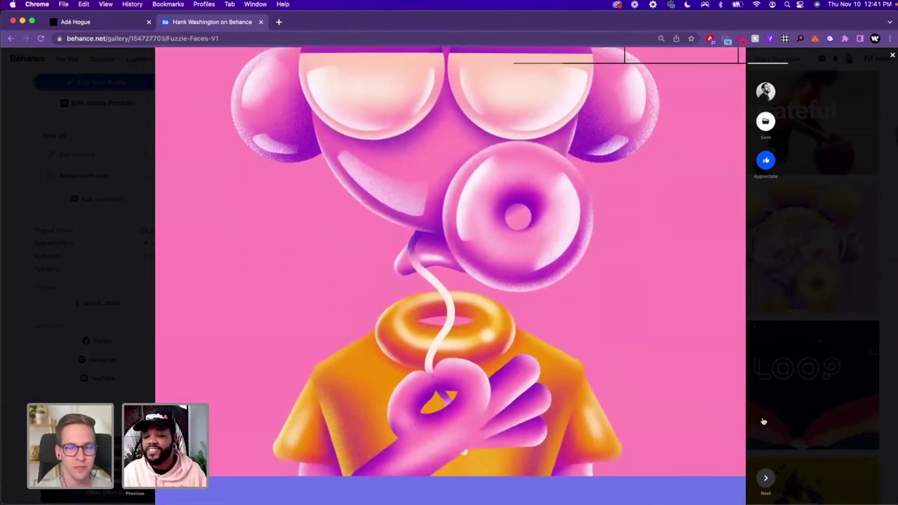
click(732, 423)
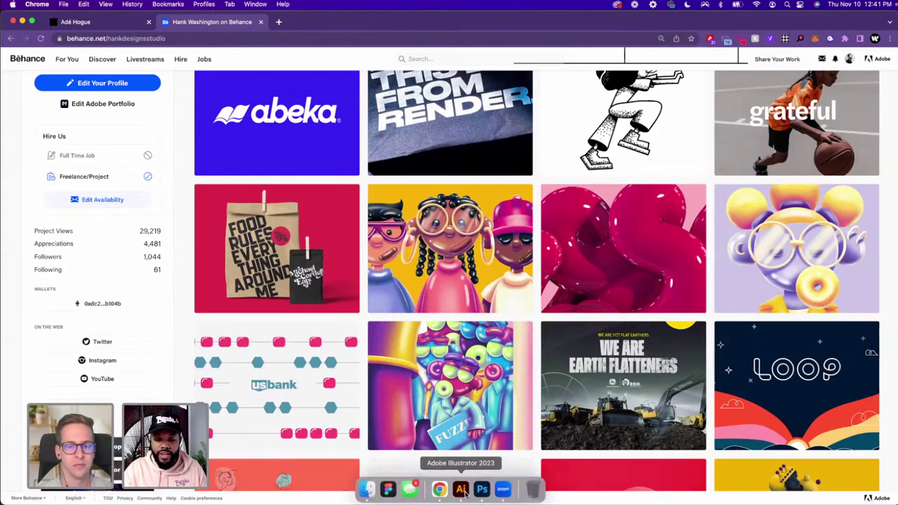
click(463, 491)
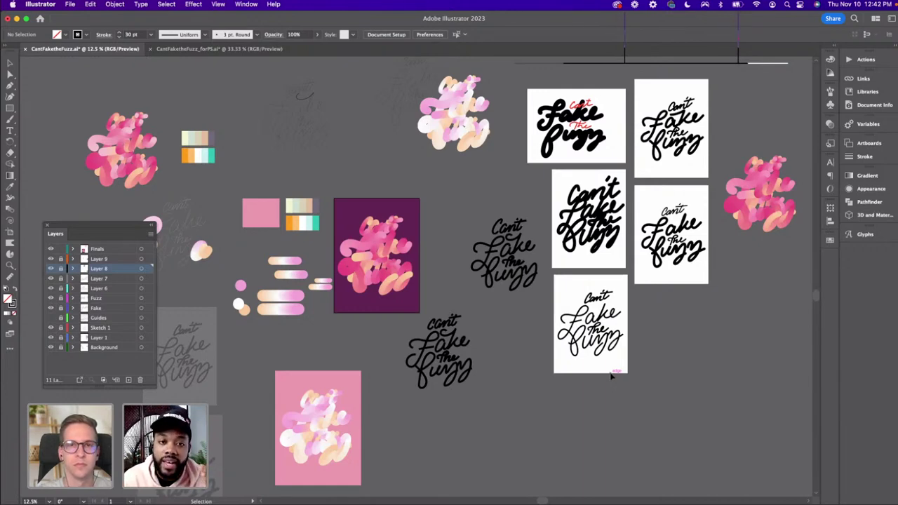
Pan the canvas and select the pink fuzzy lettering on the purple artboard
scroll(396, 326, left, 5)
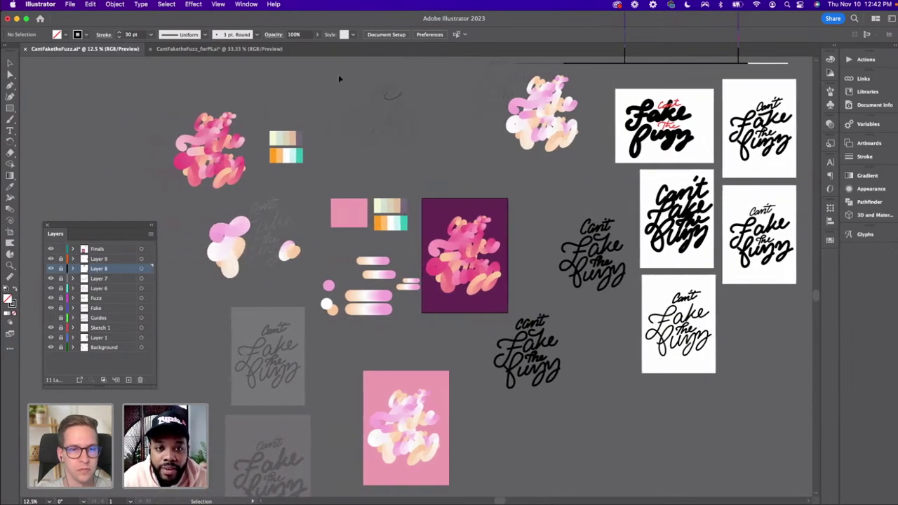
scroll(340, 79, up, 2)
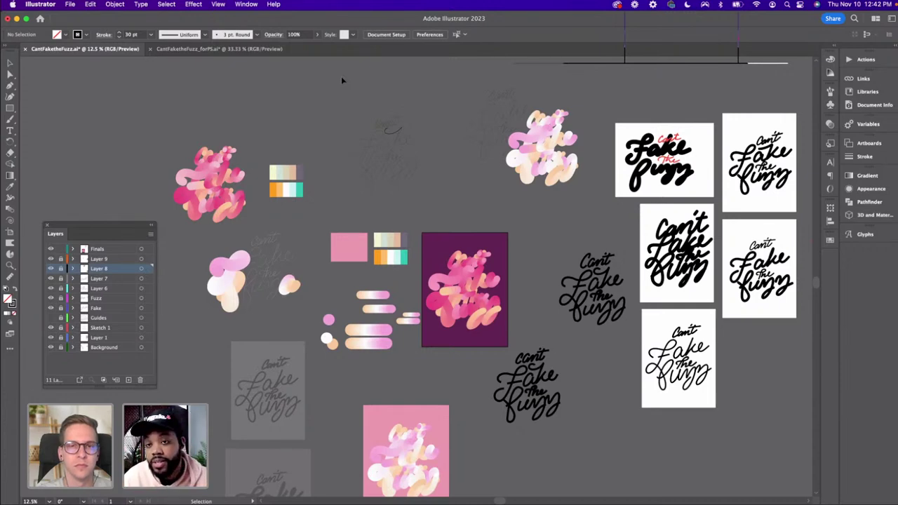
scroll(348, 107, down, 2)
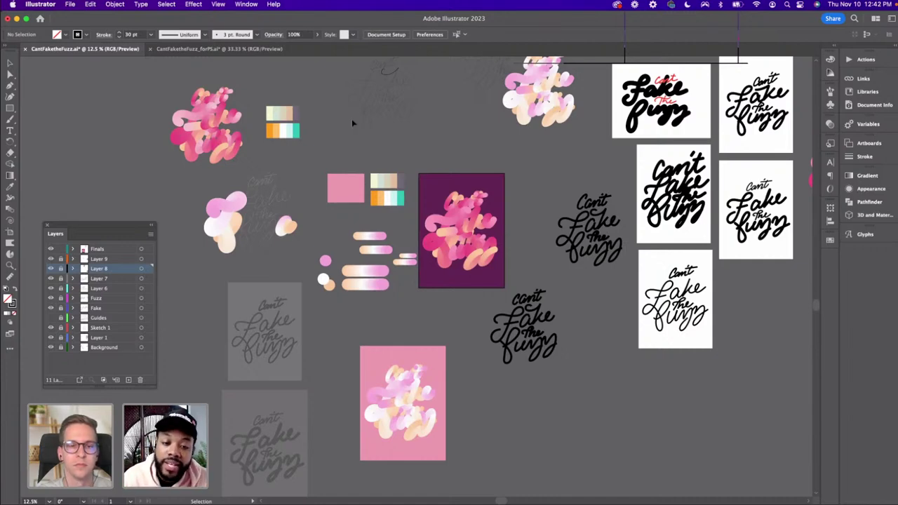
scroll(358, 127, right, 2)
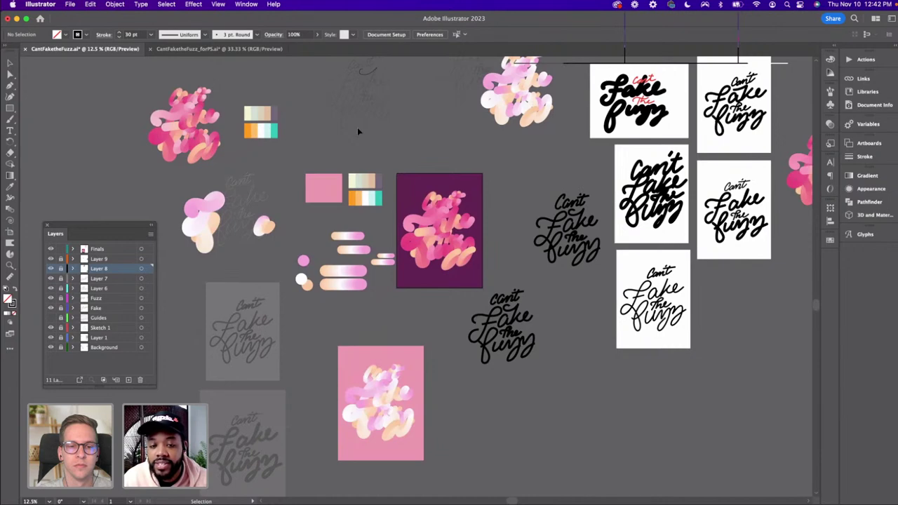
click(483, 269)
key(super+equal)
key(super+equal)
key(super+equal)
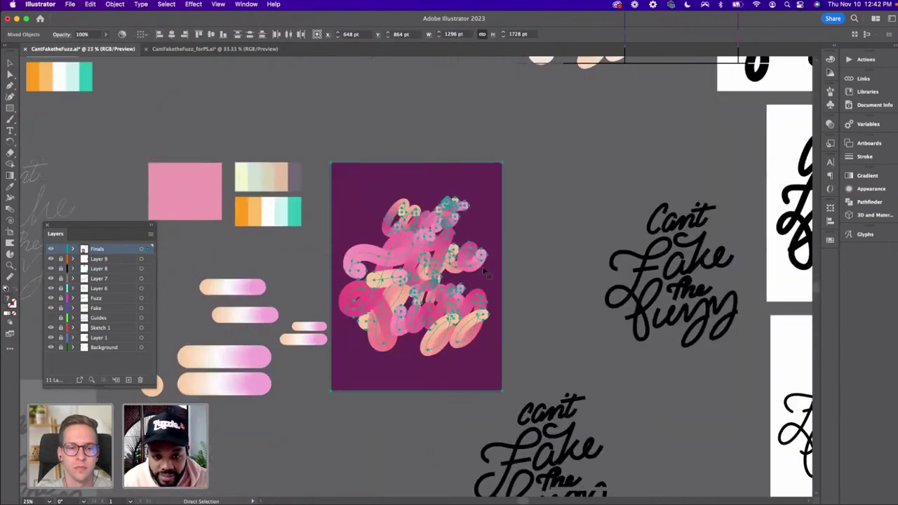
click(538, 253)
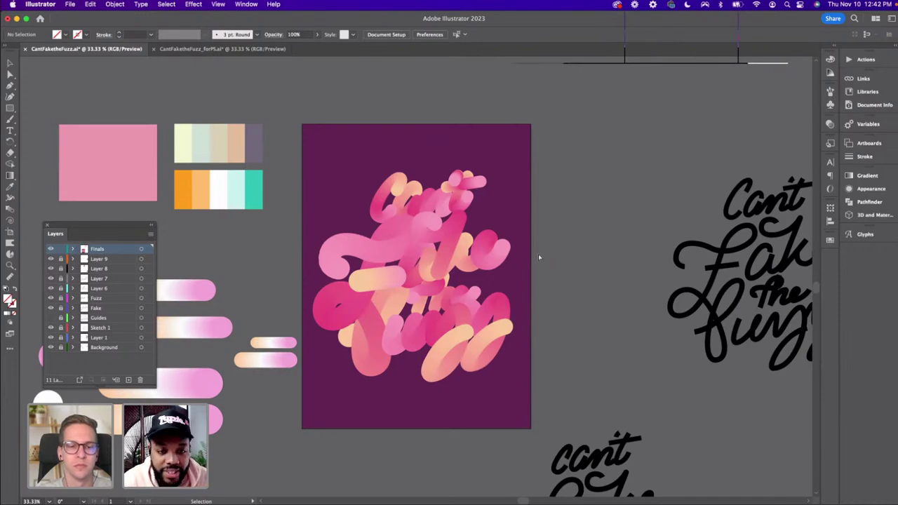
key(super+equal)
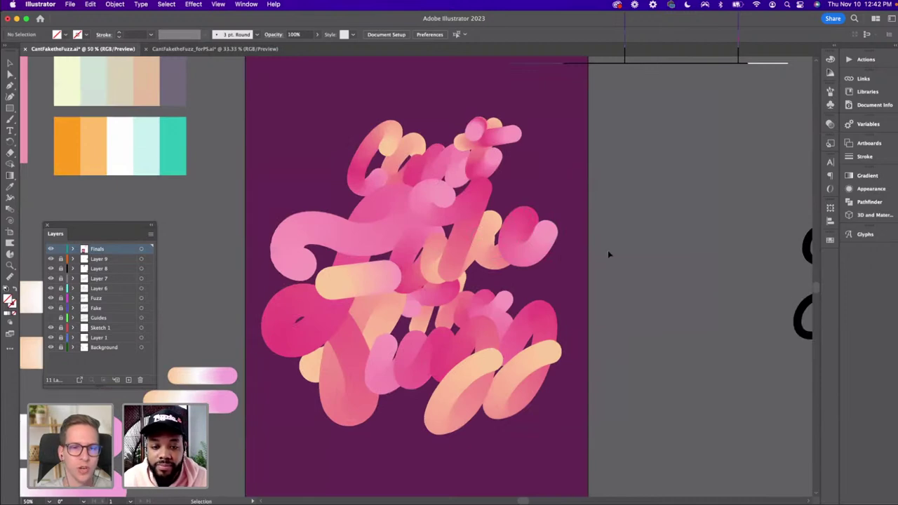
scroll(607, 252, right, 1)
scroll(607, 249, down, 3)
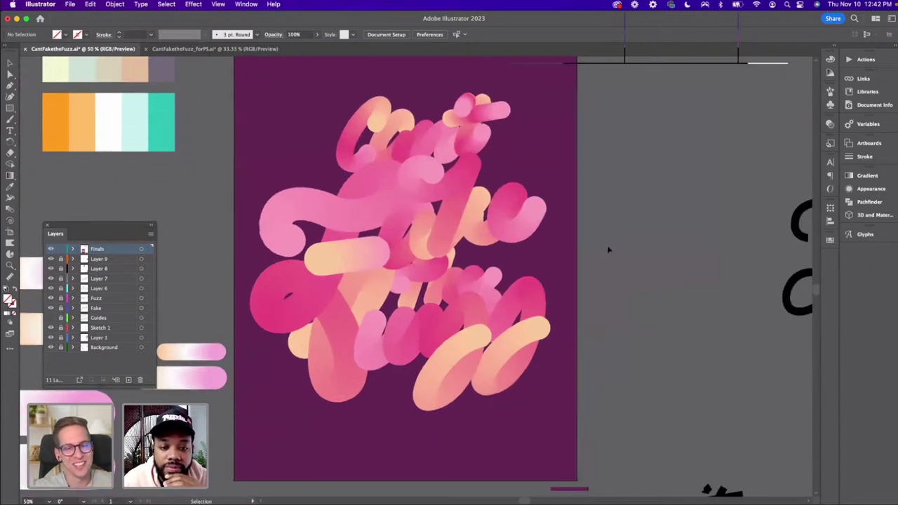
scroll(608, 249, down, 2)
scroll(609, 249, left, 1)
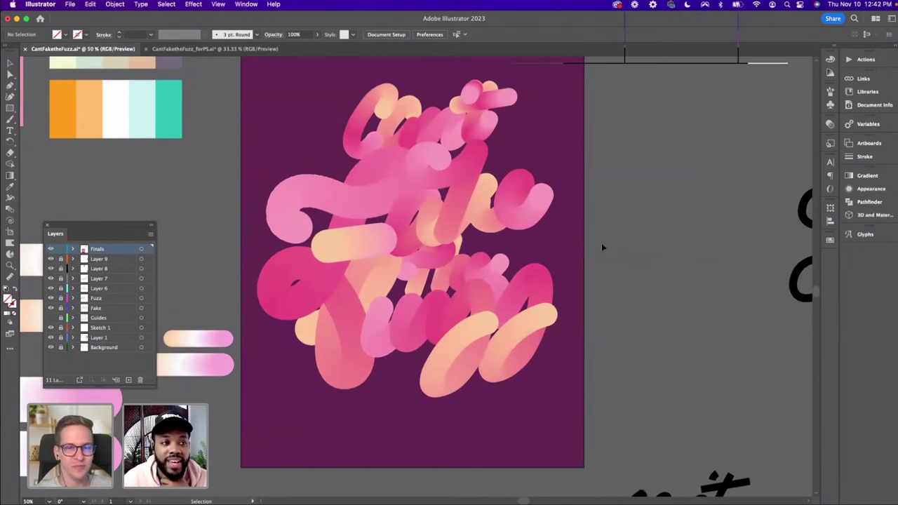
scroll(533, 246, up, 1)
scroll(533, 245, right, 1)
scroll(534, 250, up, 2)
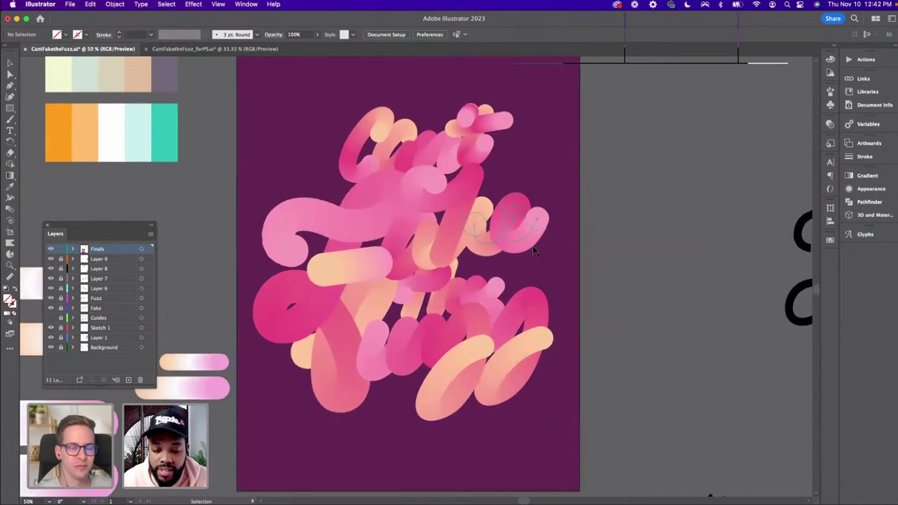
key(super+minus)
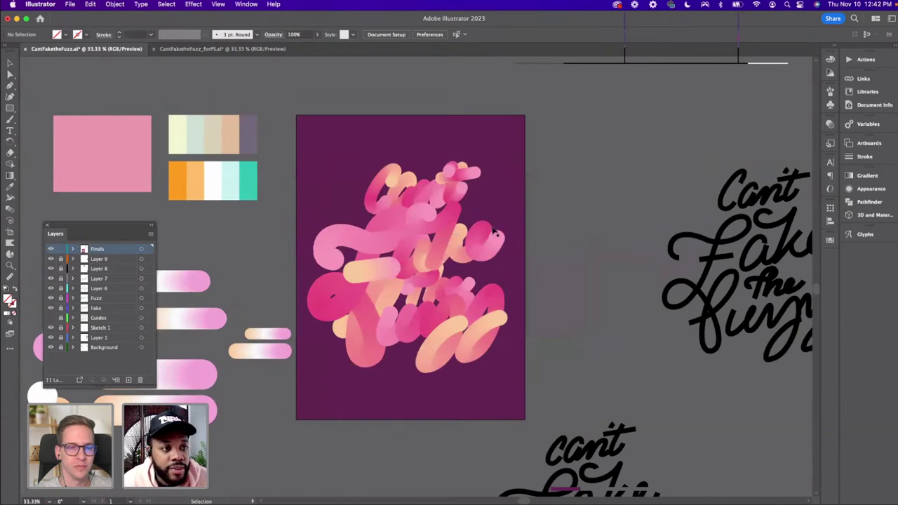
Switch to CantFaketheFuzz_forPS.ai and move and lengthen the Layers panel beside the artboard
click(254, 51)
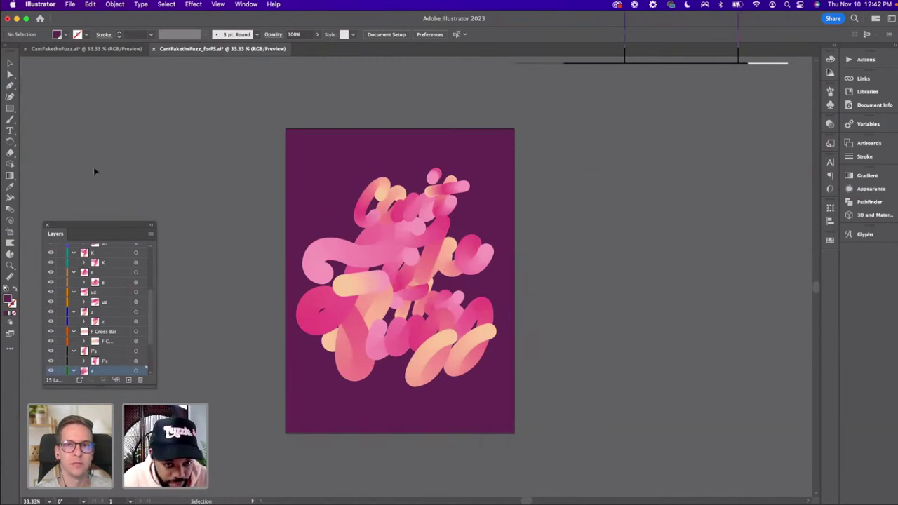
drag(107, 222, 195, 116)
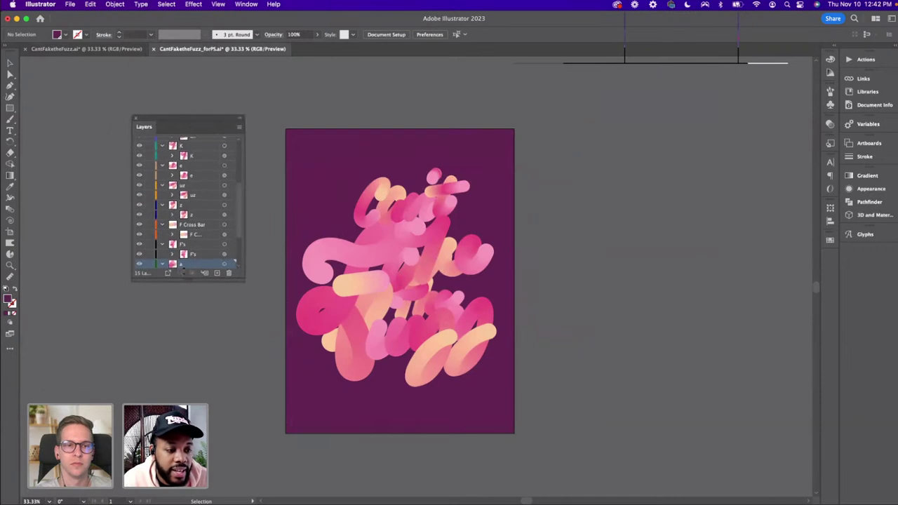
drag(184, 279, 180, 343)
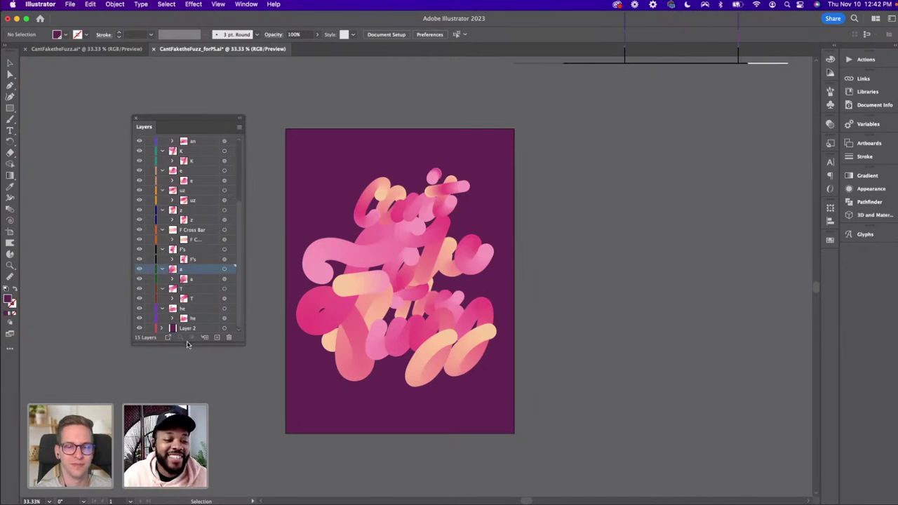
drag(187, 347, 189, 407)
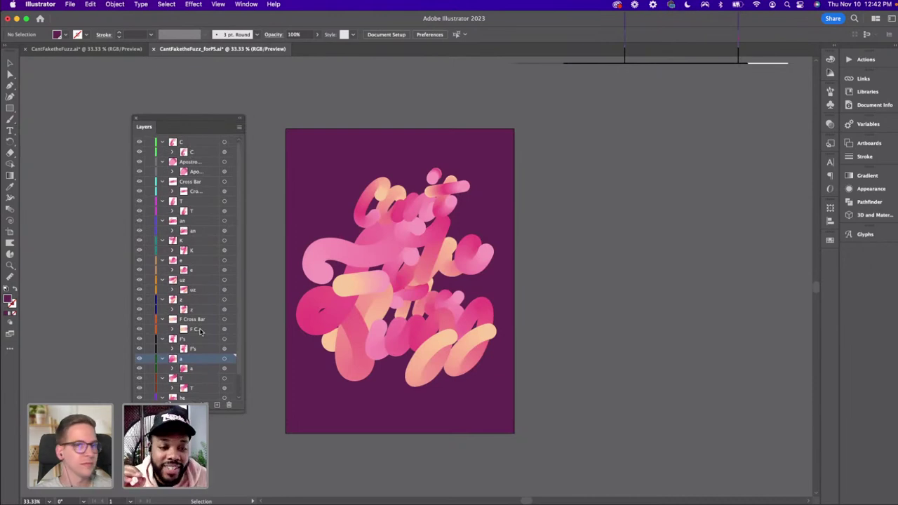
Select the purple background rectangle and stretch it to 1339.0875 × 1785.45 pt, past the artboard
click(364, 205)
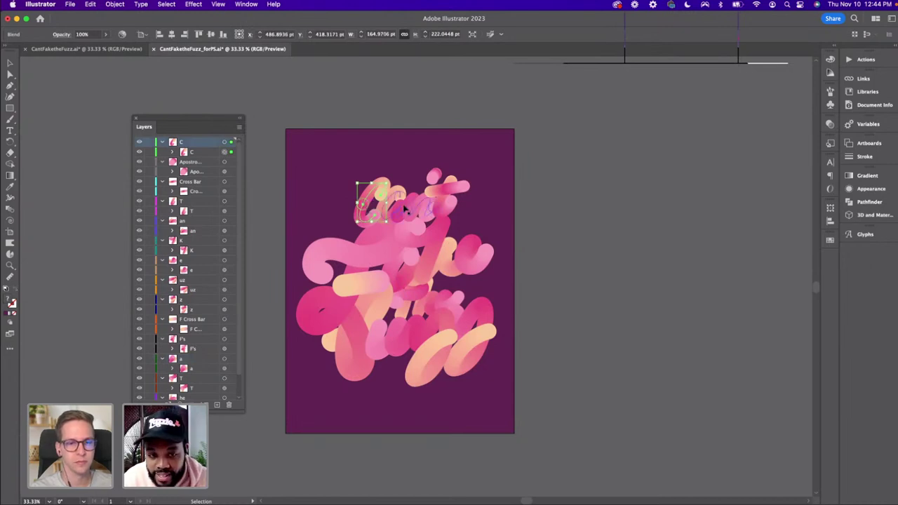
click(404, 209)
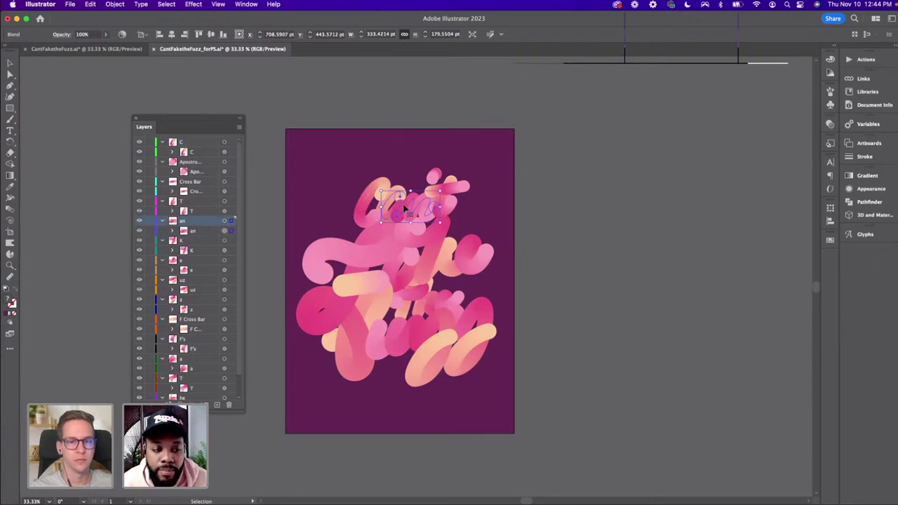
click(536, 226)
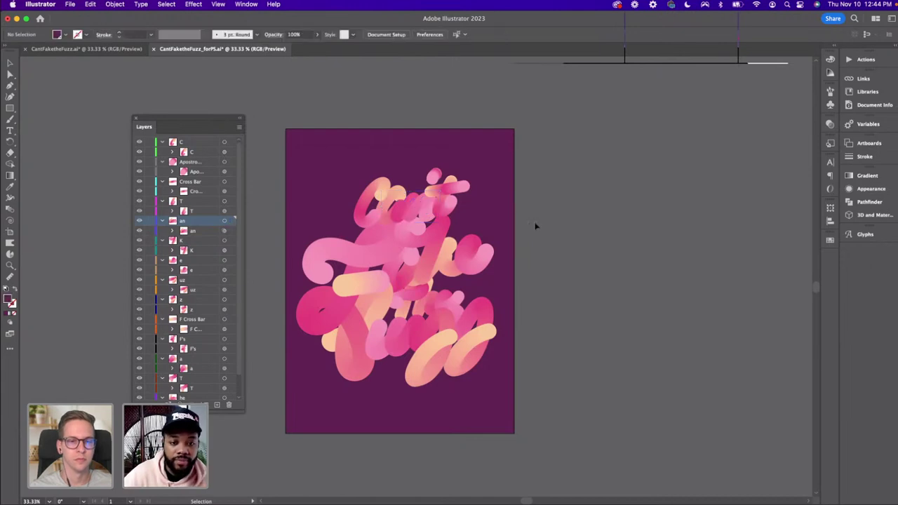
click(487, 222)
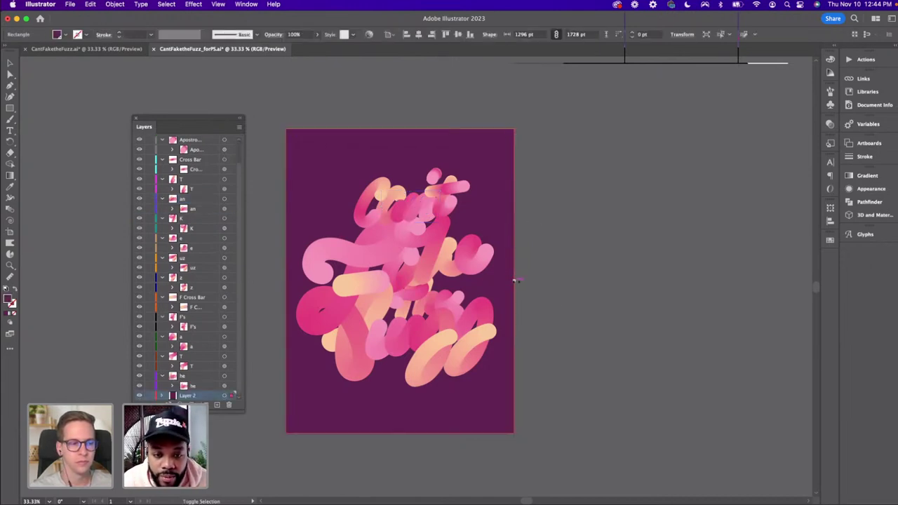
drag(515, 280, 519, 282)
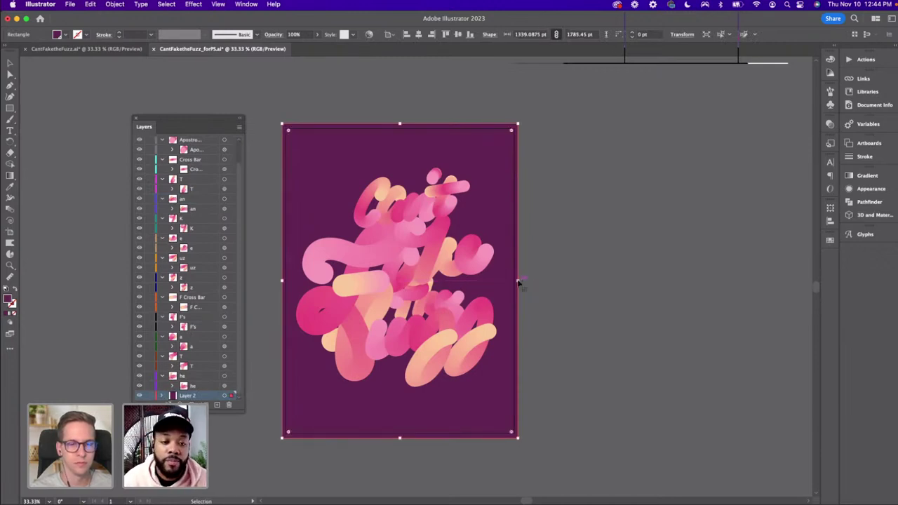
click(341, 119)
click(75, 5)
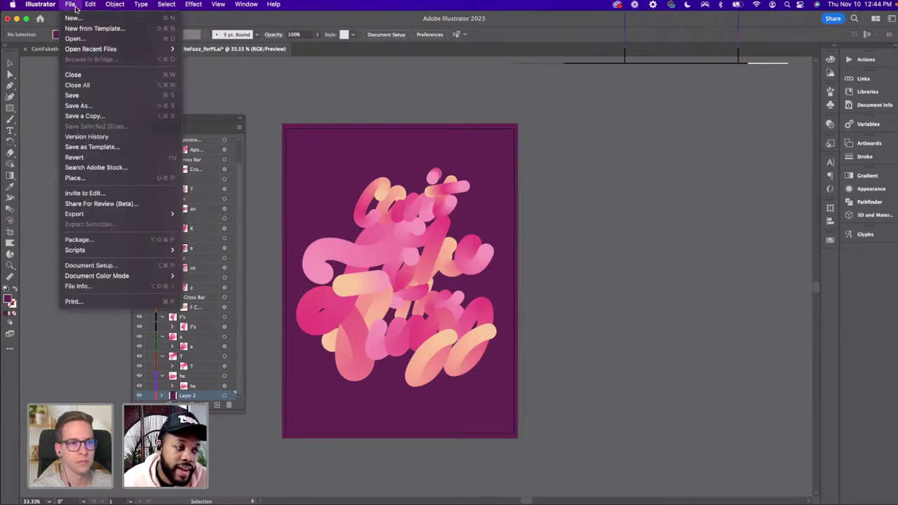
mouse_move(97, 214)
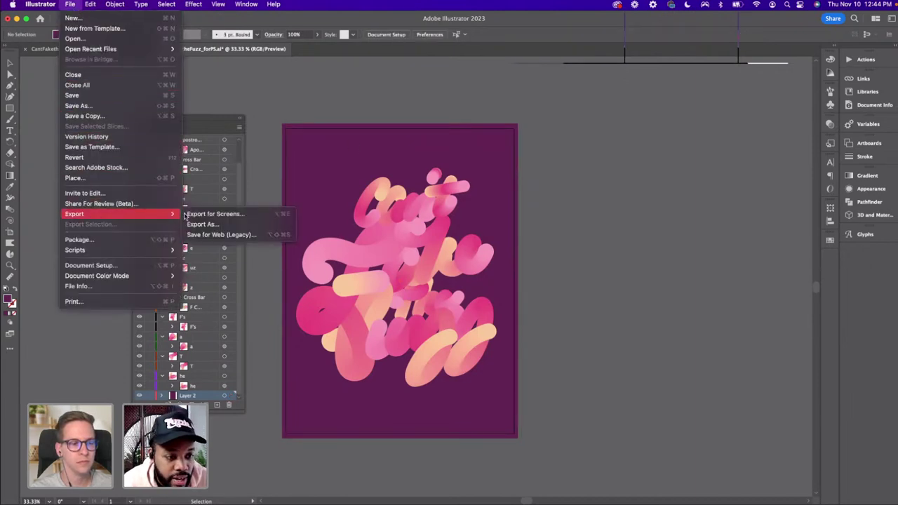
click(204, 224)
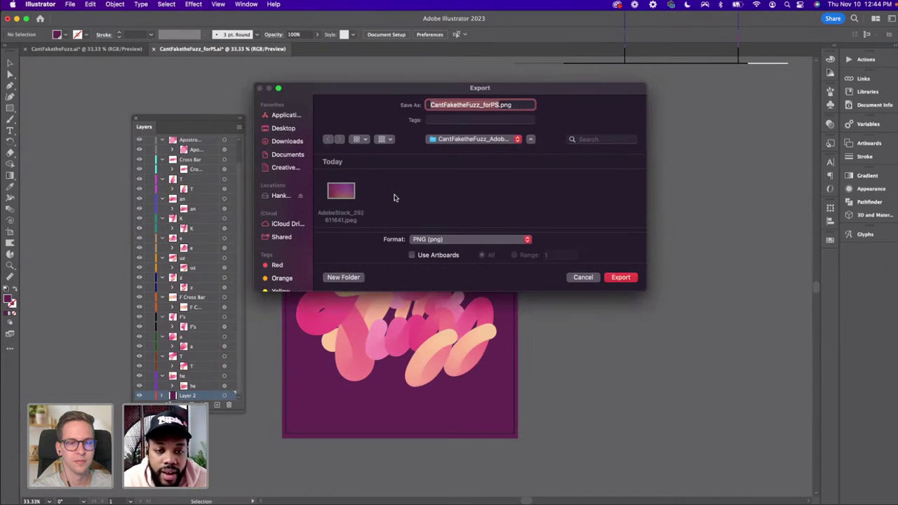
click(458, 240)
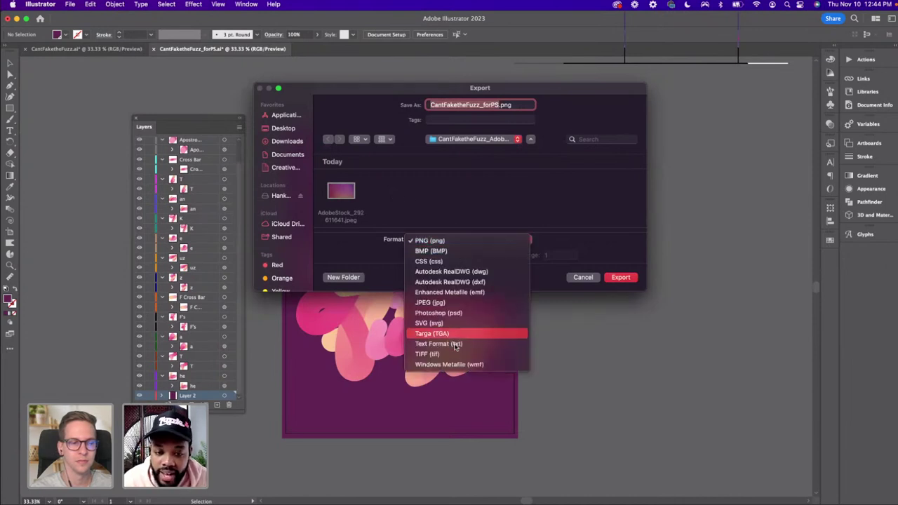
click(456, 315)
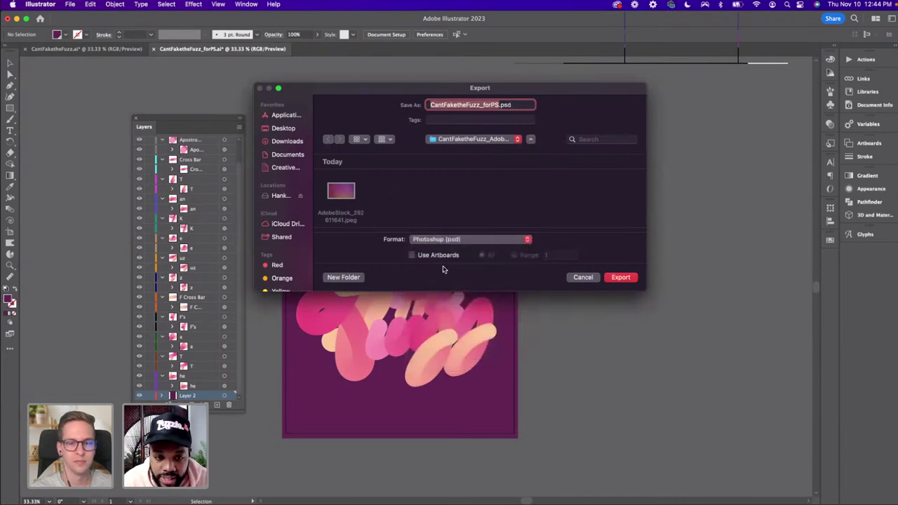
click(614, 282)
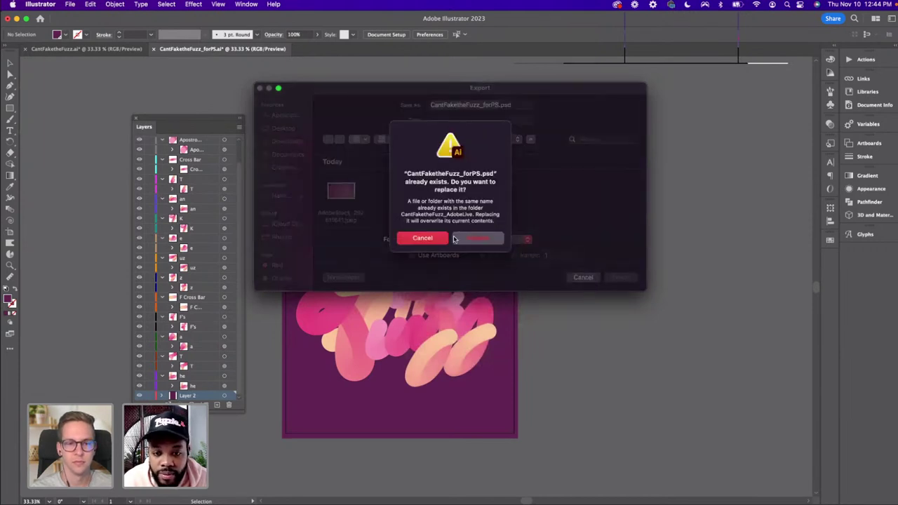
click(452, 238)
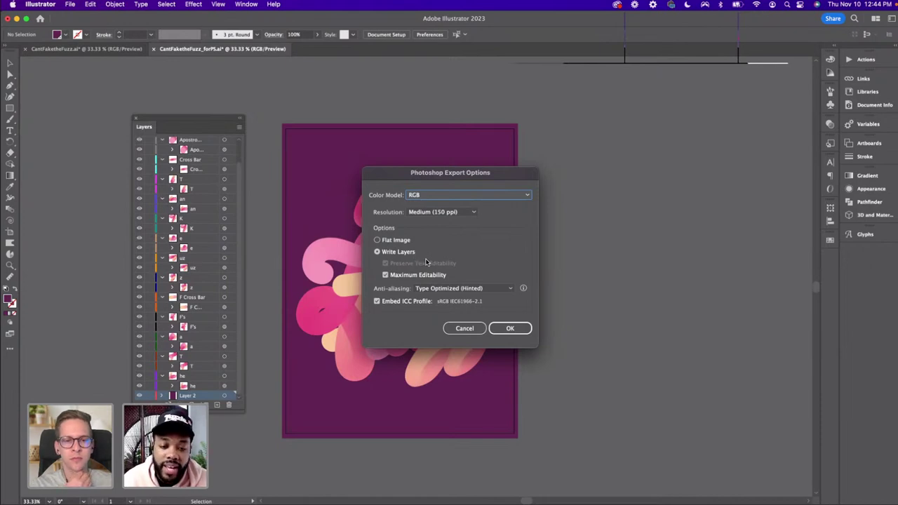
click(463, 329)
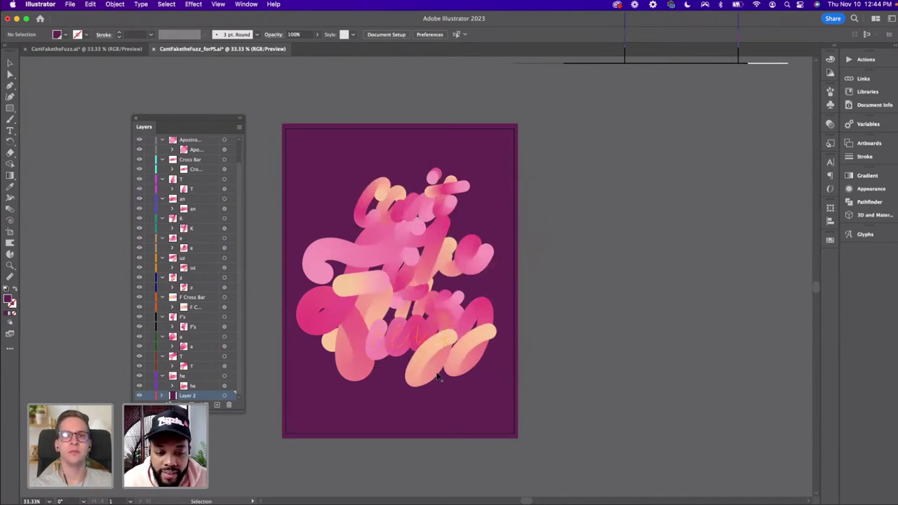
Zoom the lettering to 50% and select the blended 'a' for the Object commands
drag(439, 379, 476, 365)
key(super+equal)
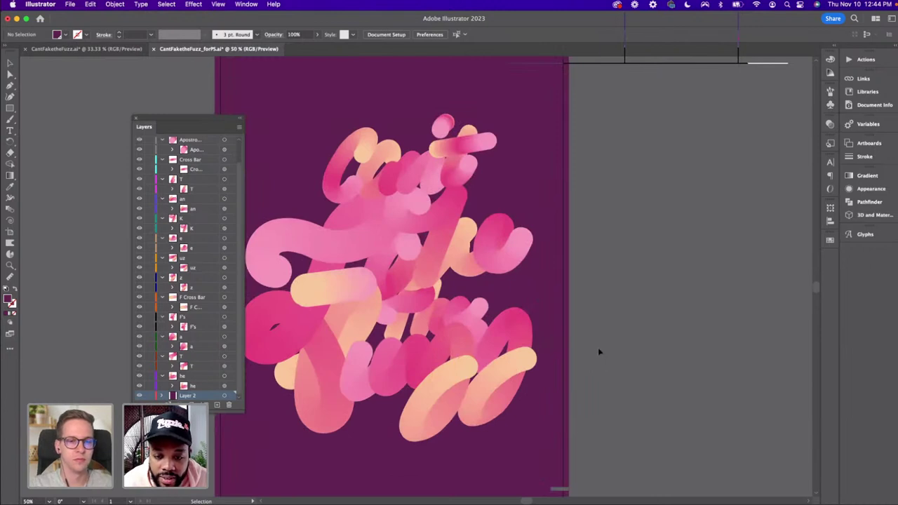
scroll(592, 347, down, 2)
scroll(591, 347, left, 2)
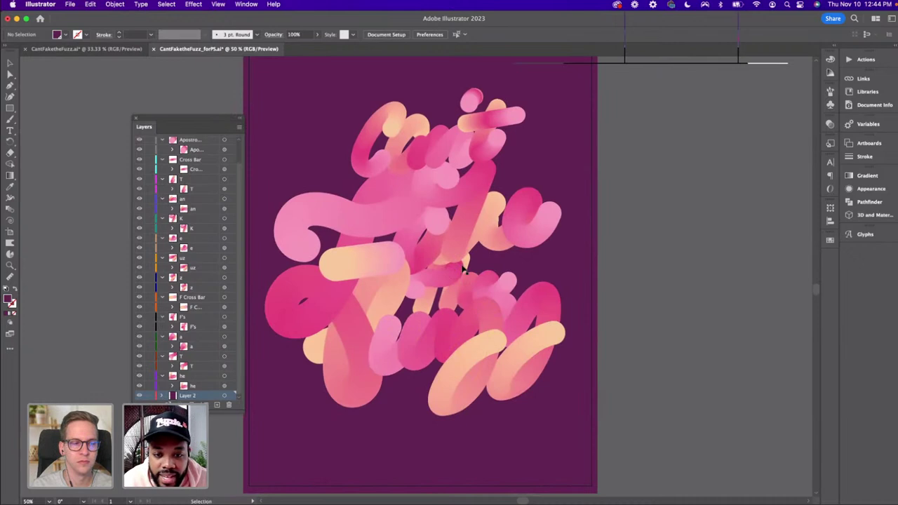
click(426, 250)
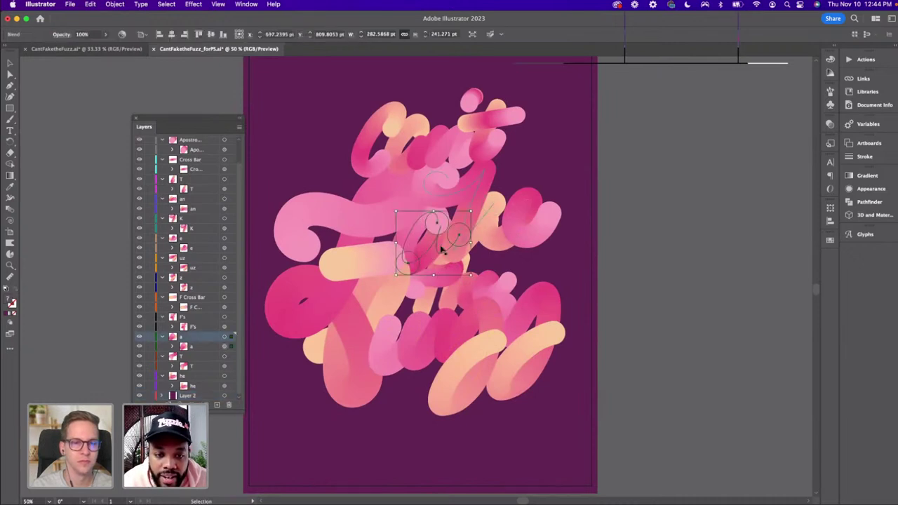
click(660, 265)
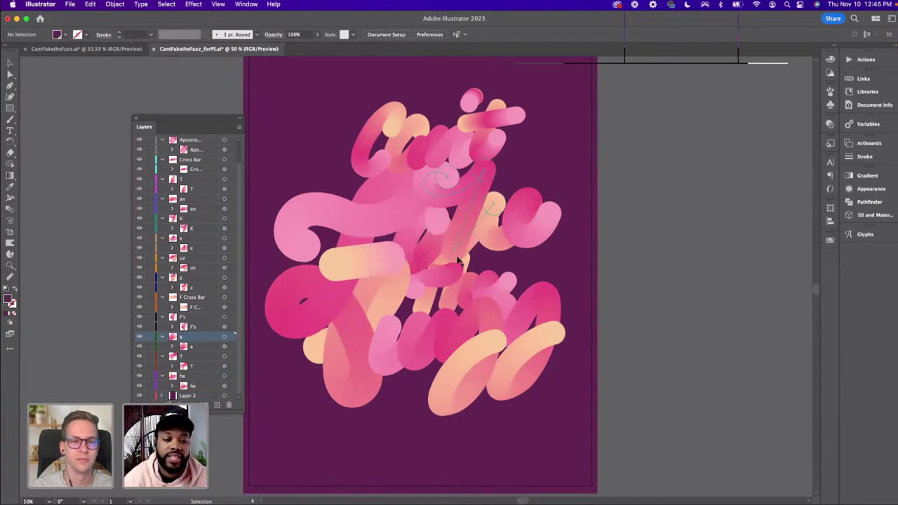
click(460, 261)
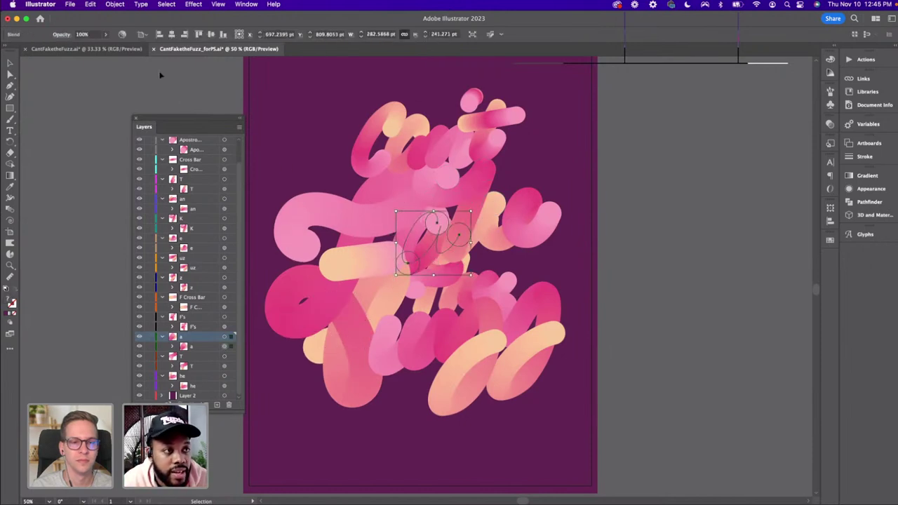
click(115, 5)
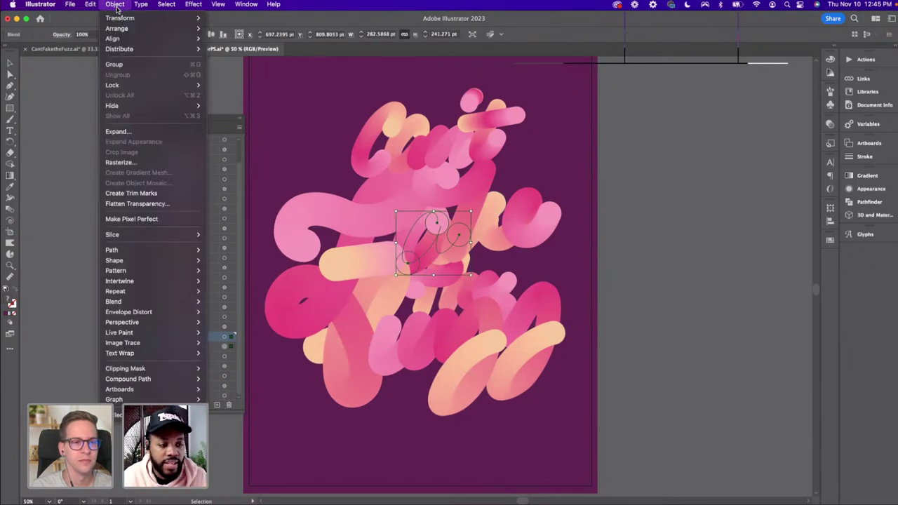
Apply Blend > Reverse Front to Back to the 'a' blend, then deselect it
mouse_move(125, 303)
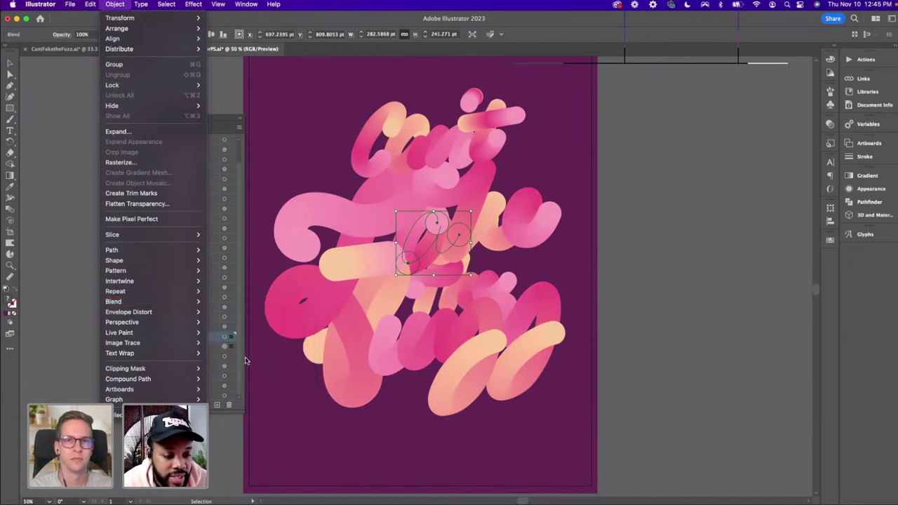
mouse_move(187, 312)
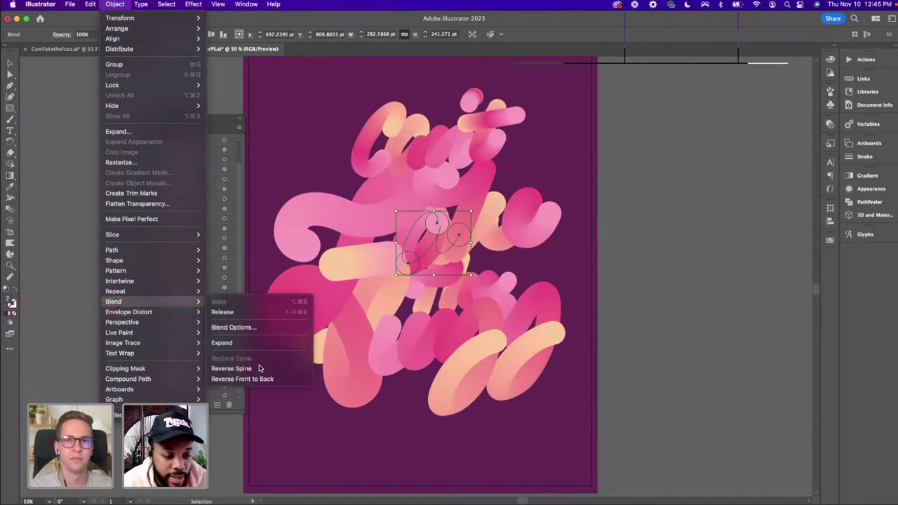
click(255, 379)
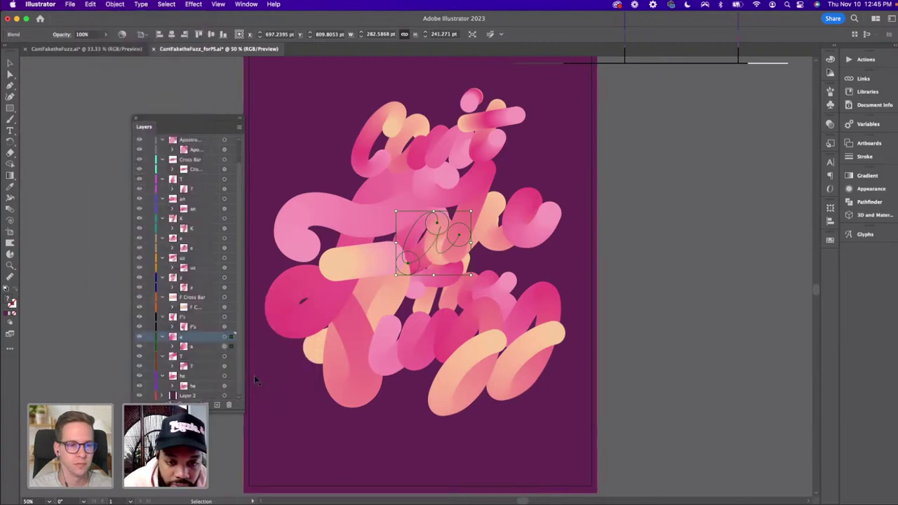
click(677, 306)
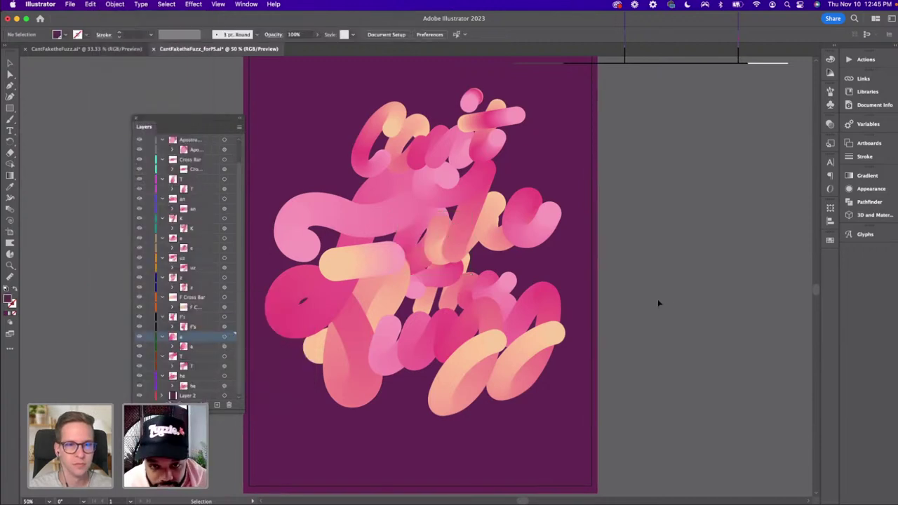
Switch to the Direct Selection tool and save CantFaketheFuzz_forPS.ai, panning around the lettering
scroll(658, 303, right, 2)
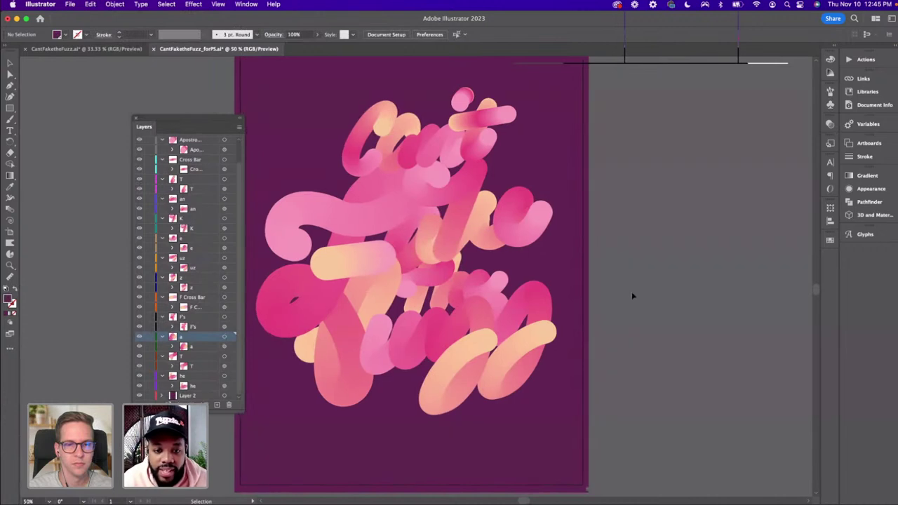
scroll(633, 297, left, 3)
scroll(633, 286, down, 2)
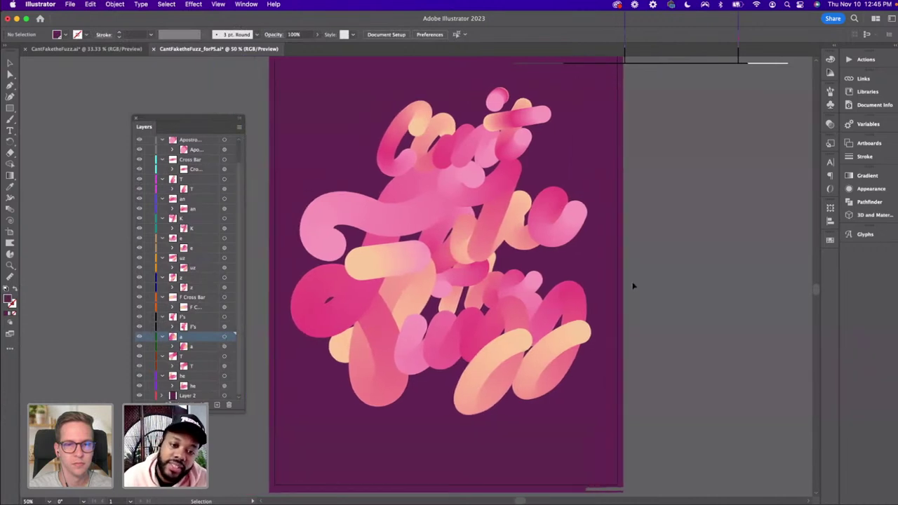
scroll(634, 284, right, 1)
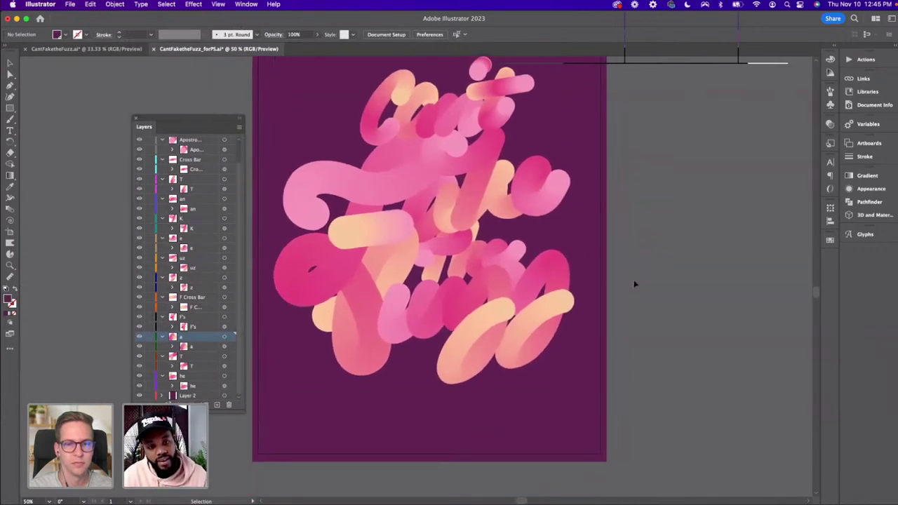
scroll(635, 285, right, 1)
scroll(634, 284, up, 2)
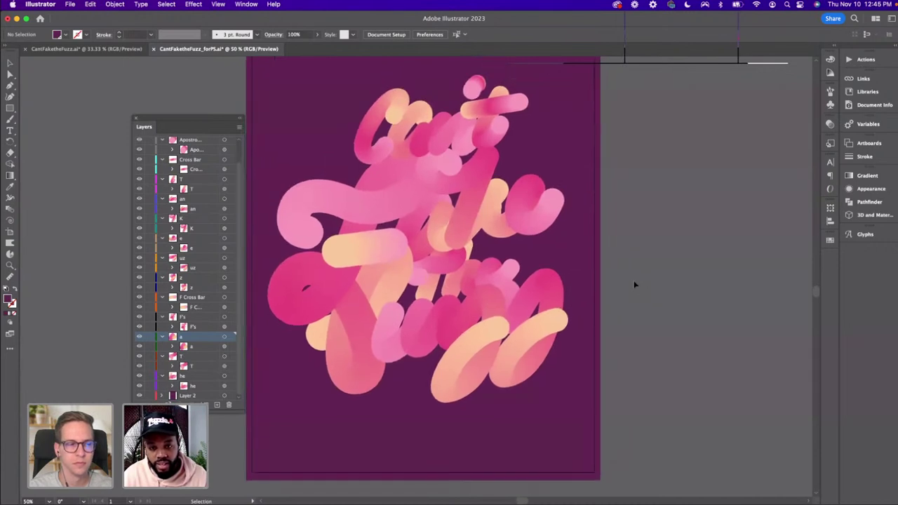
scroll(635, 284, left, 2)
scroll(634, 285, up, 2)
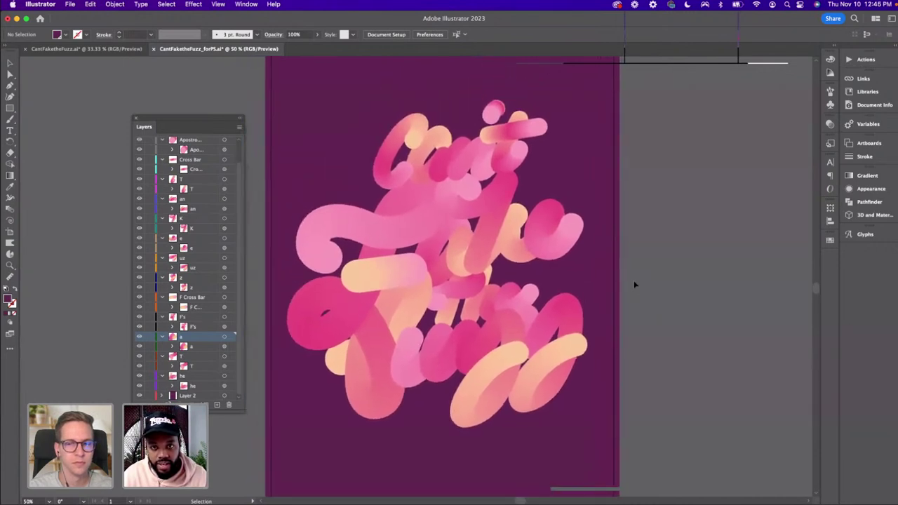
scroll(633, 282, down, 3)
scroll(634, 283, left, 2)
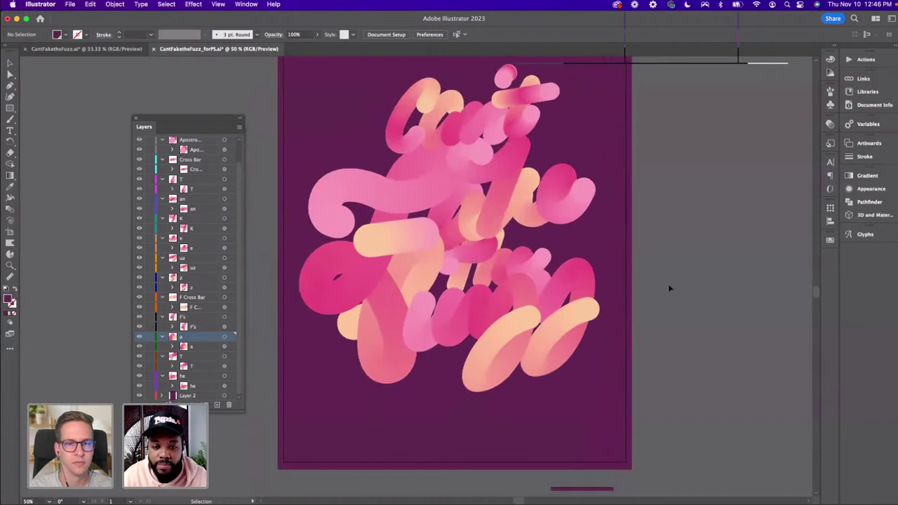
scroll(648, 285, right, 4)
scroll(648, 285, up, 3)
key(a)
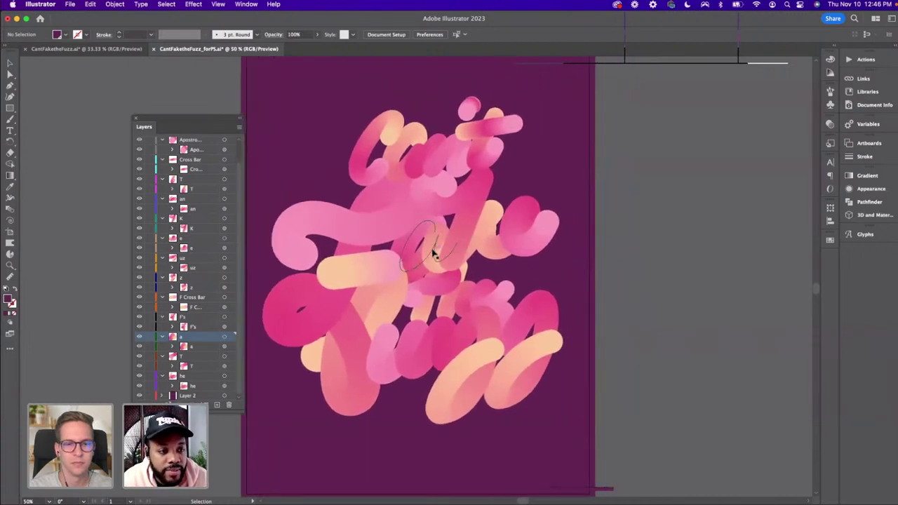
key(super+s)
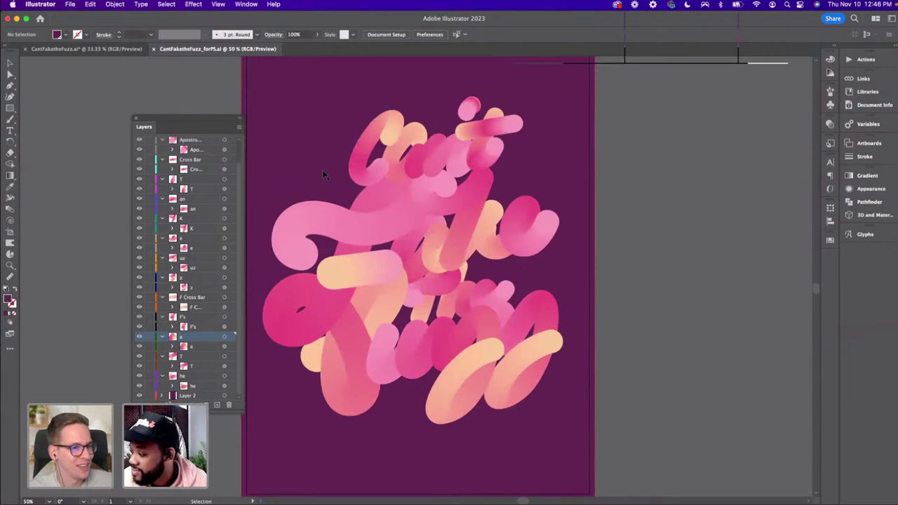
scroll(433, 200, right, 1)
scroll(433, 199, up, 1)
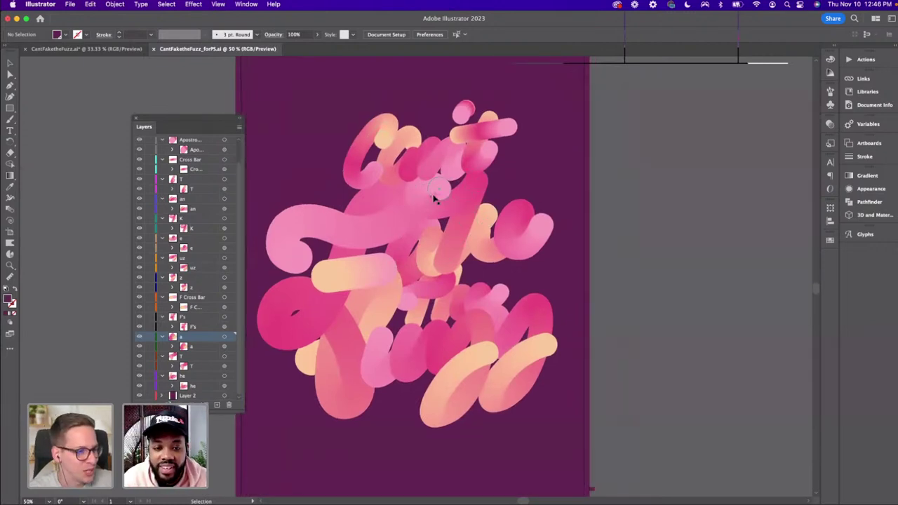
scroll(434, 200, right, 2)
scroll(434, 200, up, 2)
scroll(591, 234, left, 4)
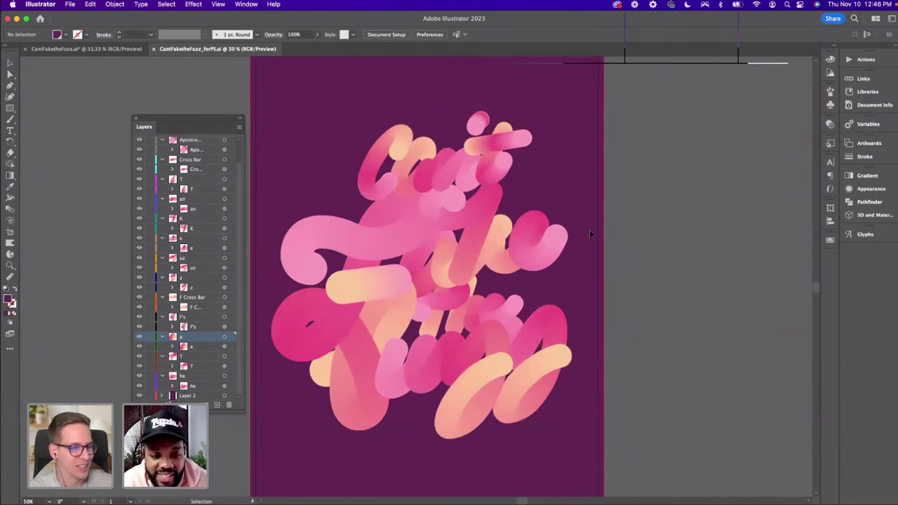
scroll(591, 234, up, 1)
scroll(591, 234, right, 1)
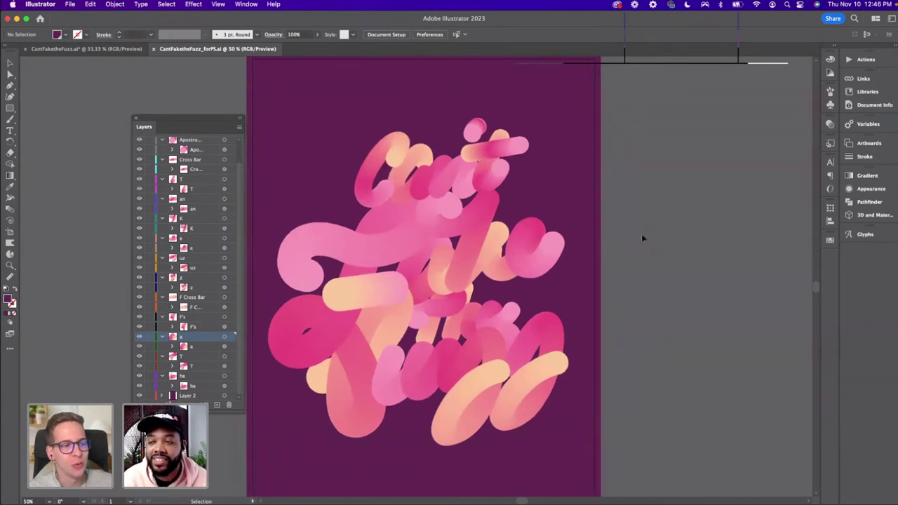
scroll(641, 239, left, 2)
scroll(642, 238, left, 1)
scroll(642, 239, down, 2)
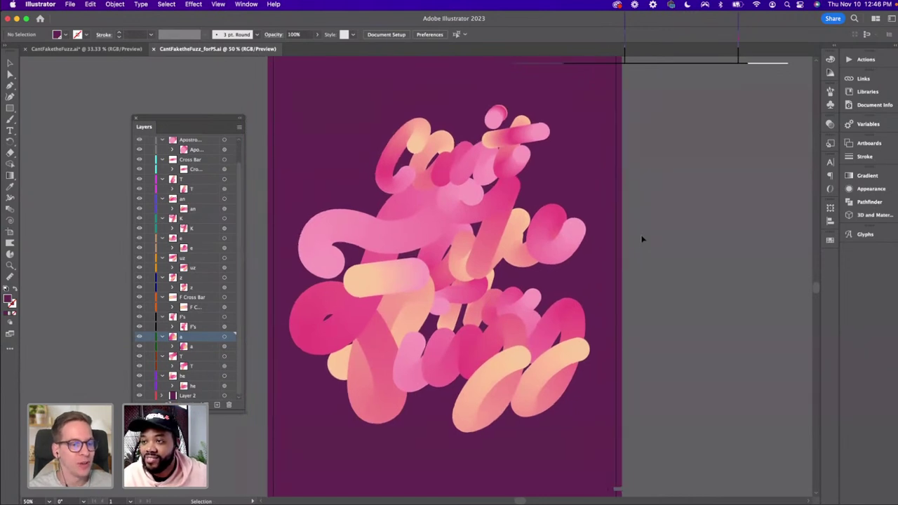
scroll(641, 269, left, 1)
scroll(641, 269, down, 1)
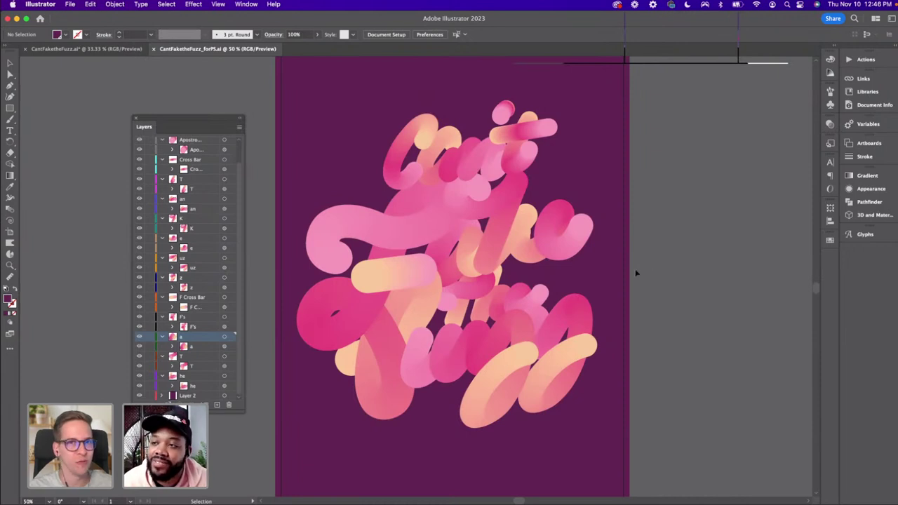
scroll(639, 270, right, 3)
scroll(639, 270, down, 2)
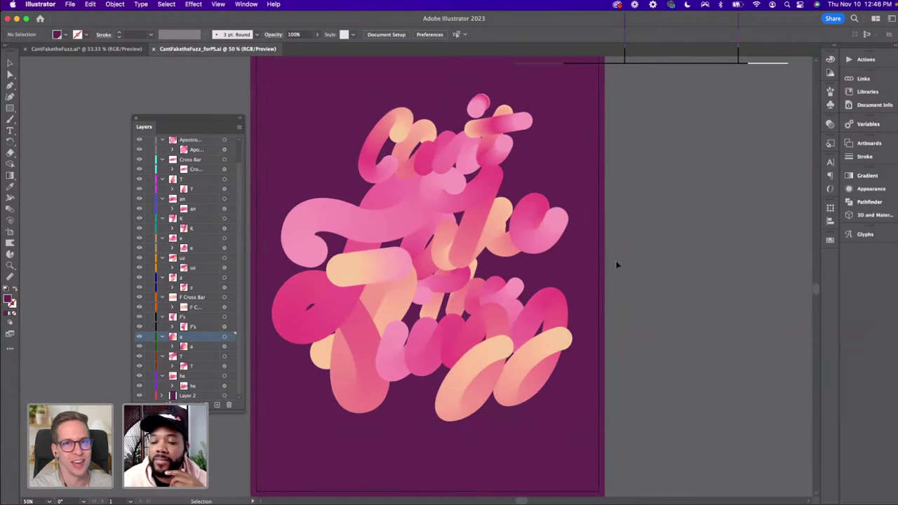
scroll(617, 265, right, 2)
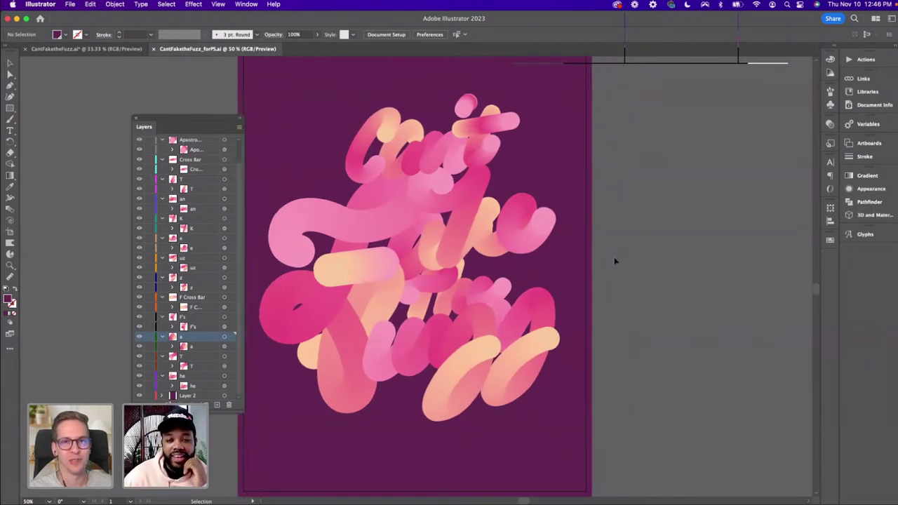
scroll(611, 263, left, 1)
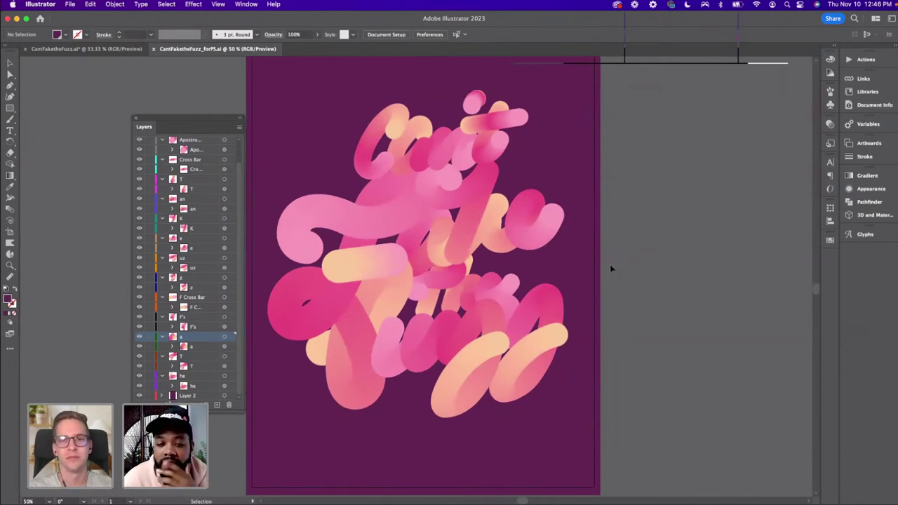
scroll(611, 269, left, 1)
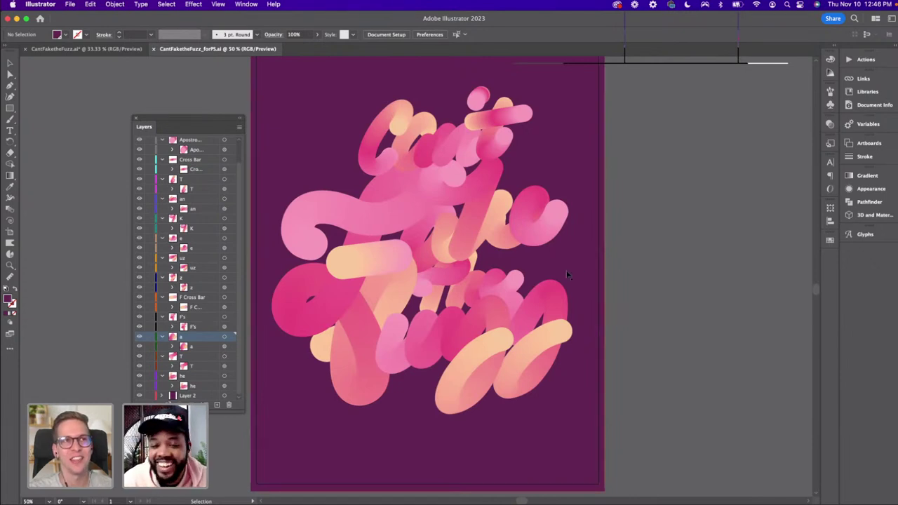
scroll(577, 278, down, 3)
scroll(577, 278, left, 3)
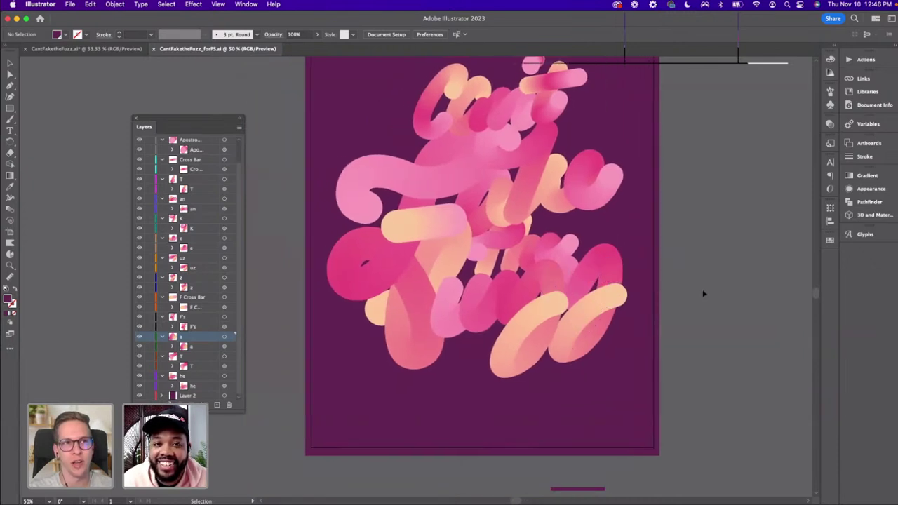
scroll(704, 295, right, 3)
scroll(548, 265, up, 2)
scroll(548, 265, right, 2)
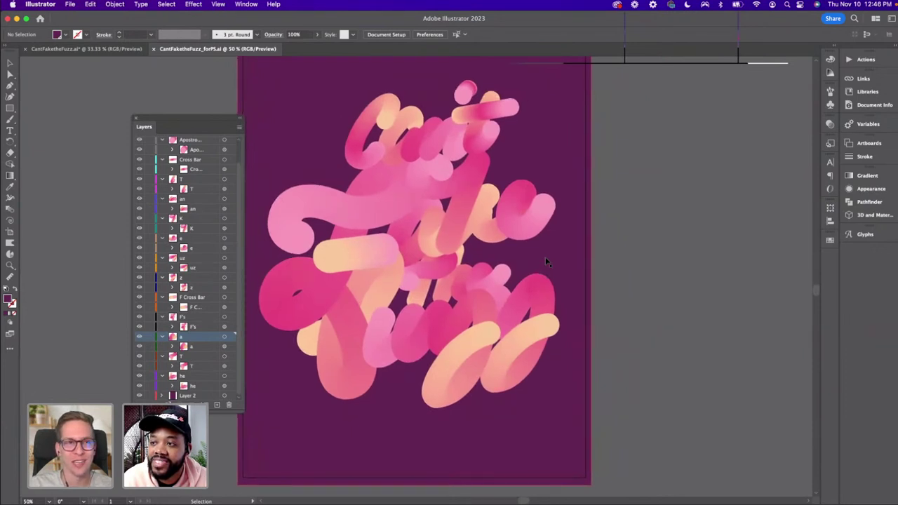
scroll(548, 262, up, 2)
scroll(548, 261, right, 1)
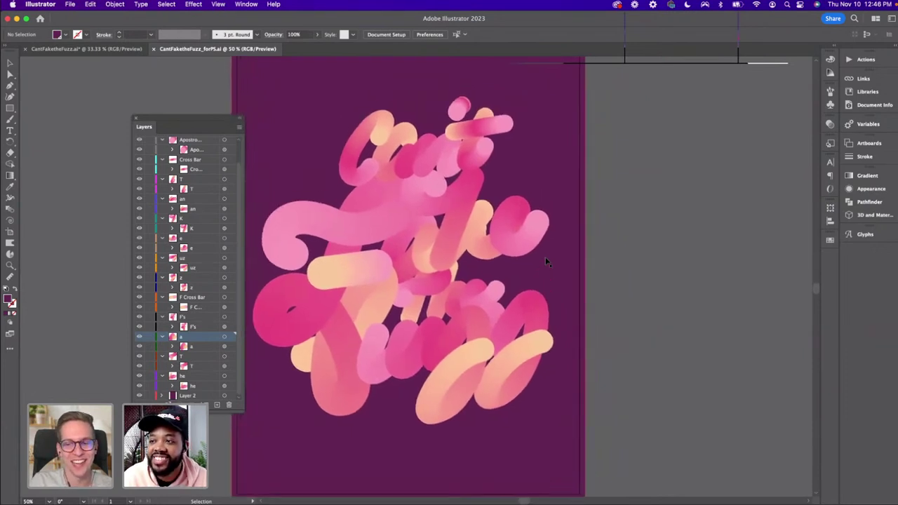
scroll(546, 261, left, 1)
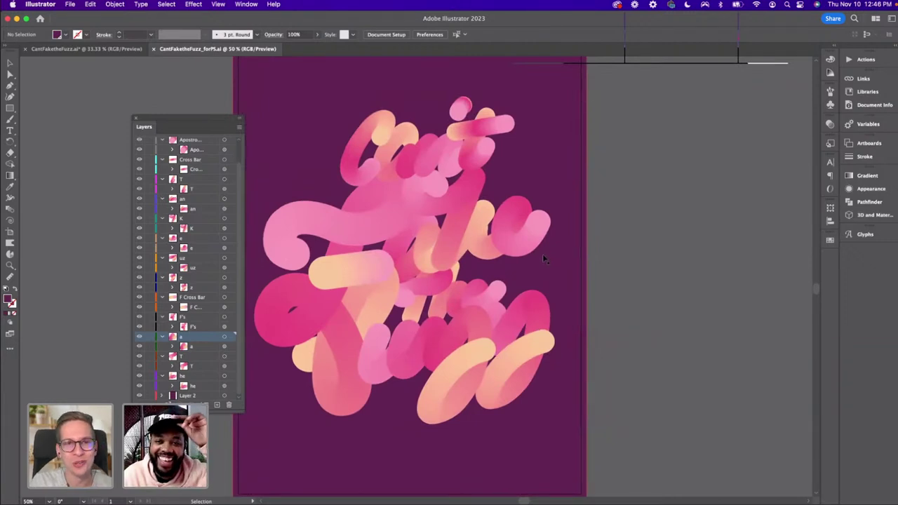
Drag the Layers panel further left, clear of the tube lettering
drag(218, 119, 163, 102)
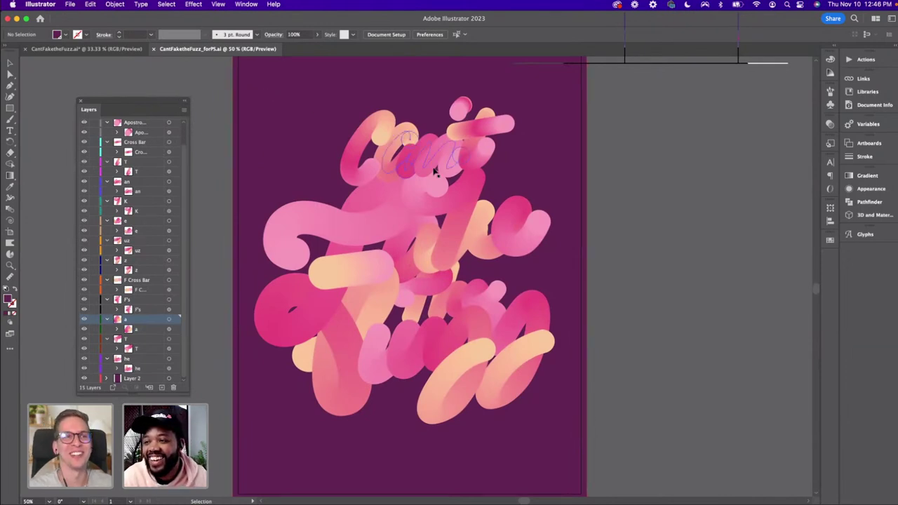
scroll(443, 176, down, 2)
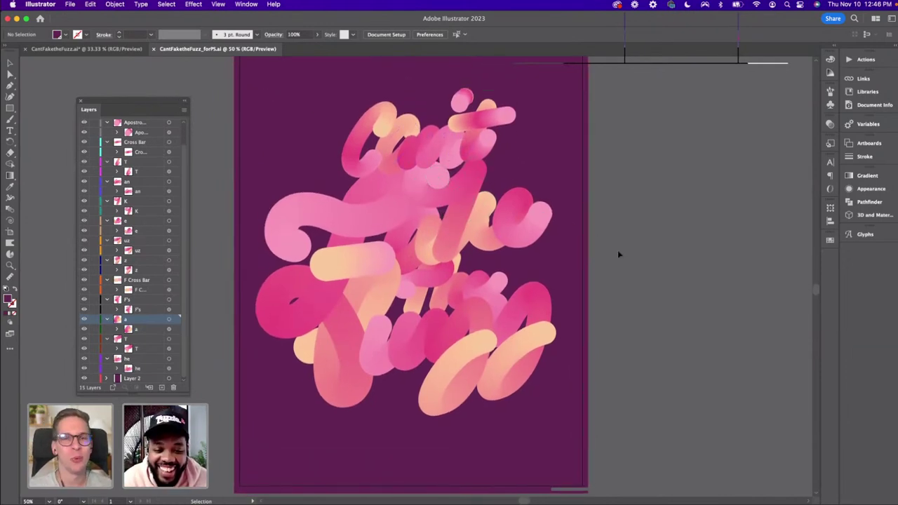
scroll(588, 311, right, 2)
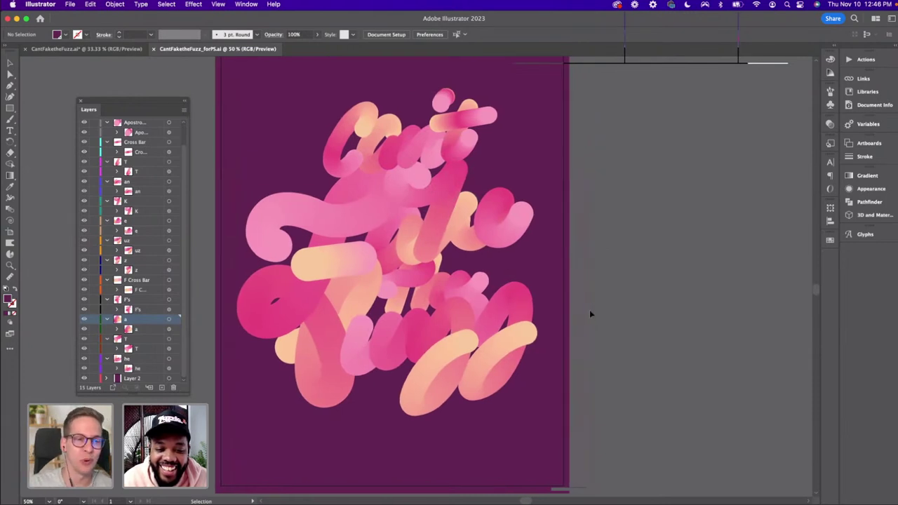
scroll(595, 315, left, 1)
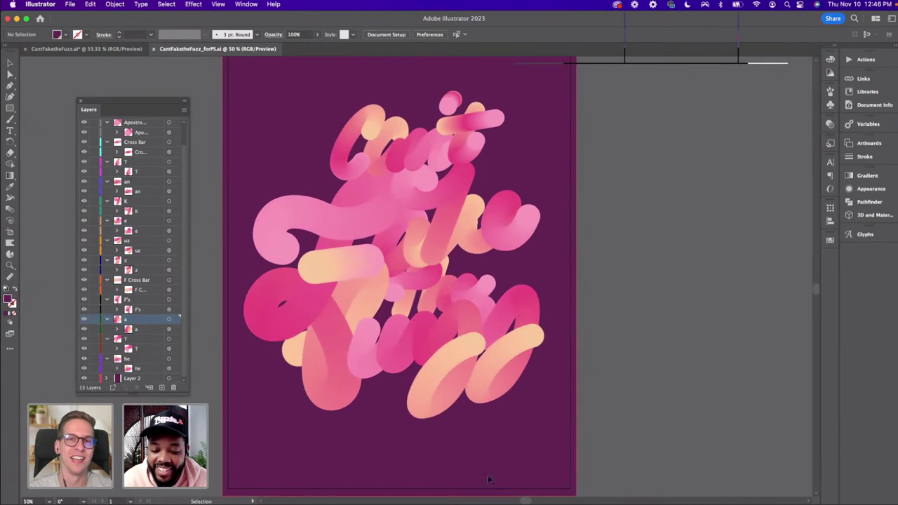
mouse_move(438, 500)
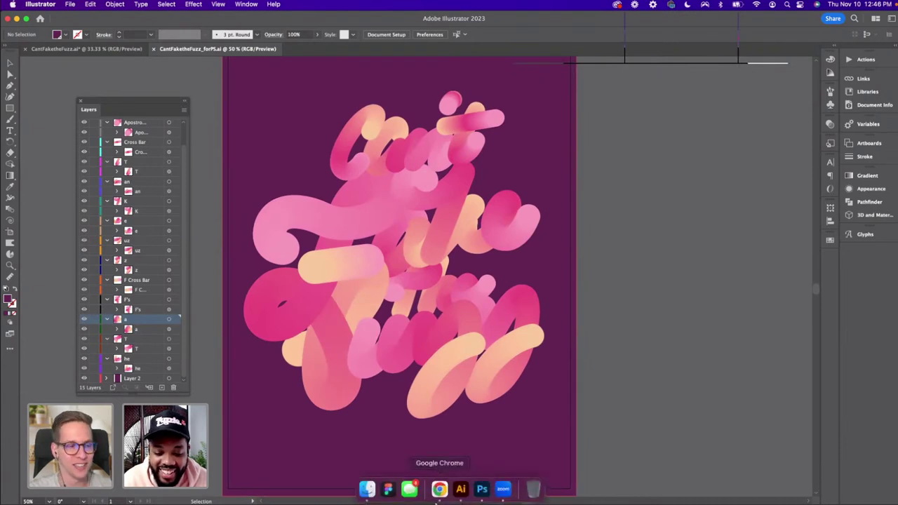
Show CantFaketheFuzz_forPS.psd in Photoshop at 50% zoom and nudge the Libraries panel down
click(481, 489)
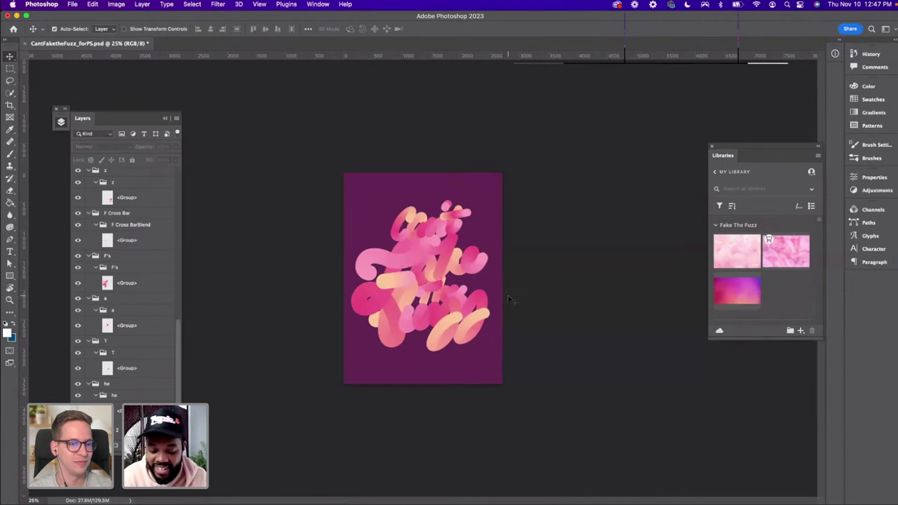
key(super+equal)
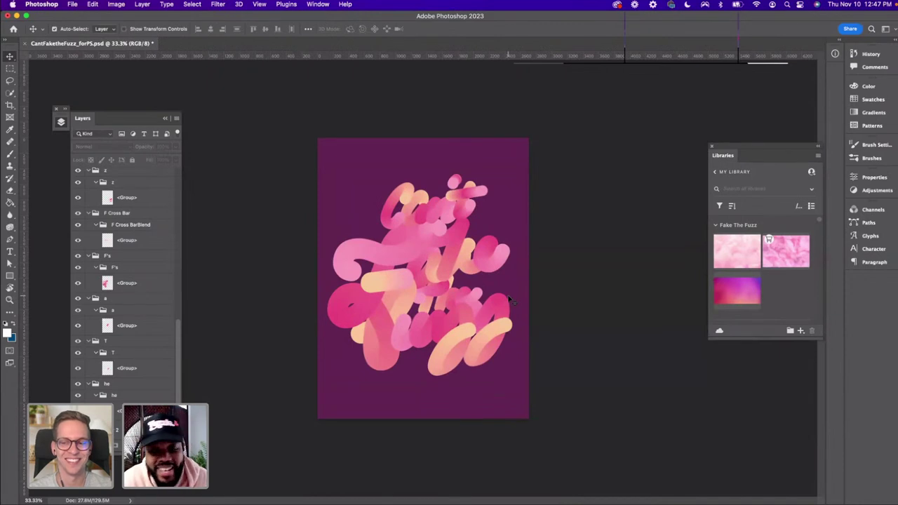
key(super+equal)
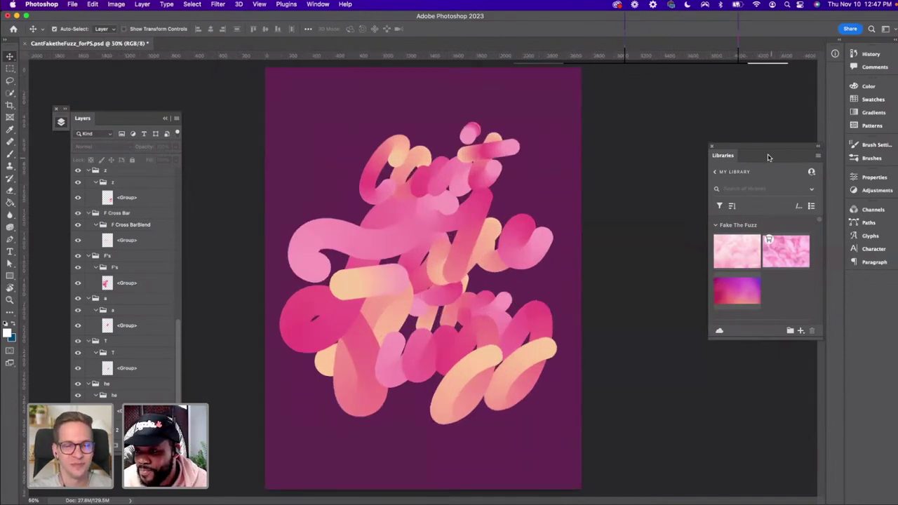
drag(756, 149, 758, 163)
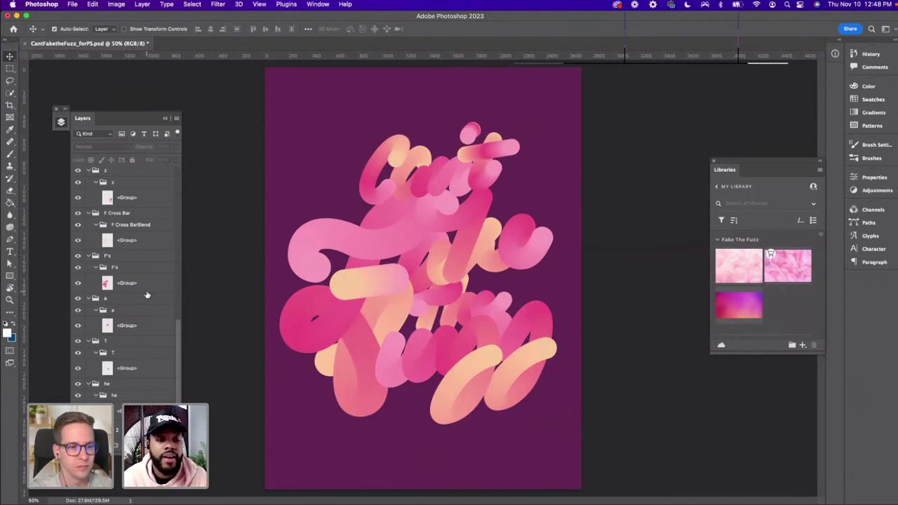
scroll(147, 295, up, 1)
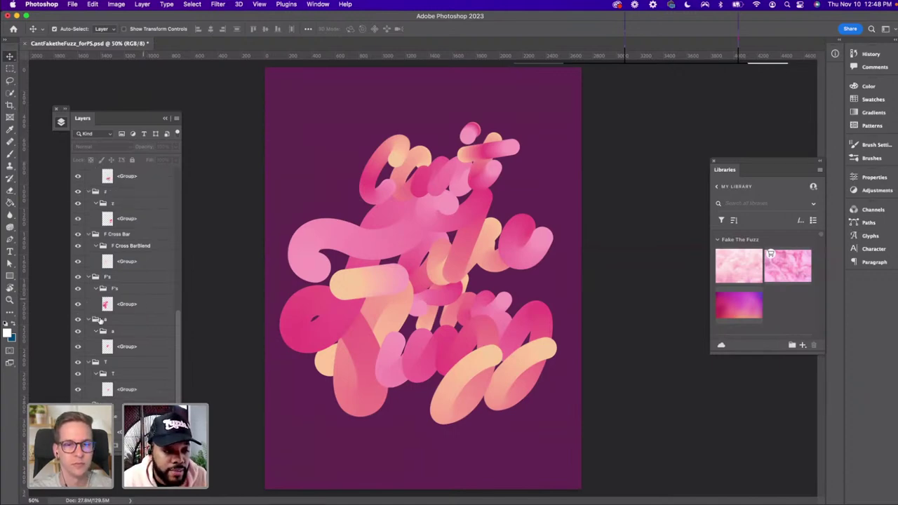
click(77, 304)
click(77, 305)
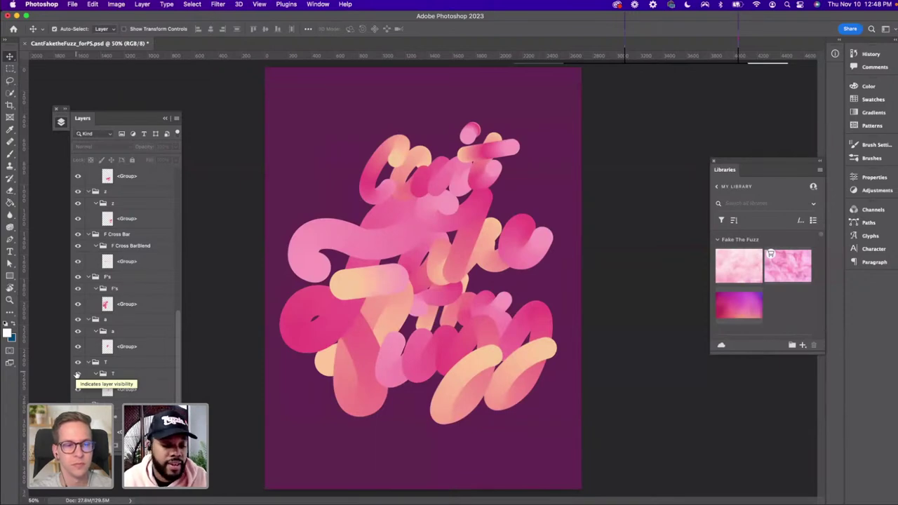
scroll(77, 374, down, 1)
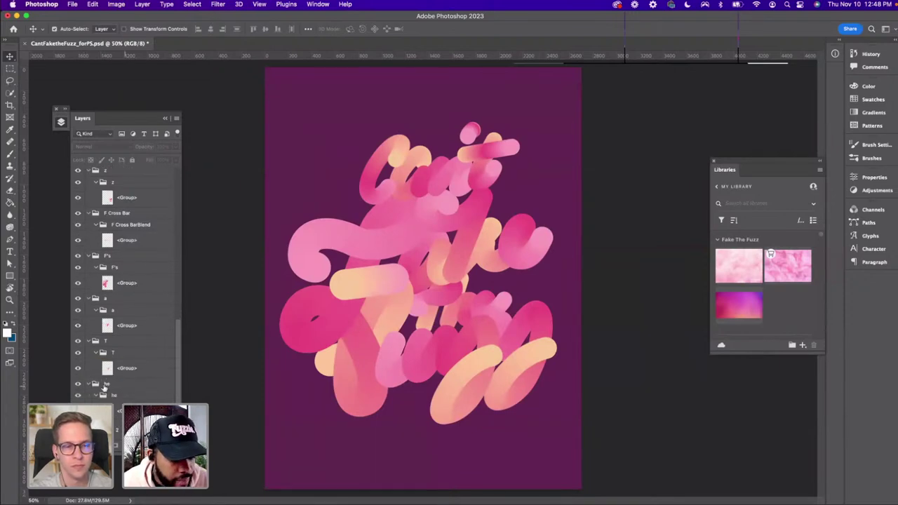
double_click(124, 396)
click(119, 410)
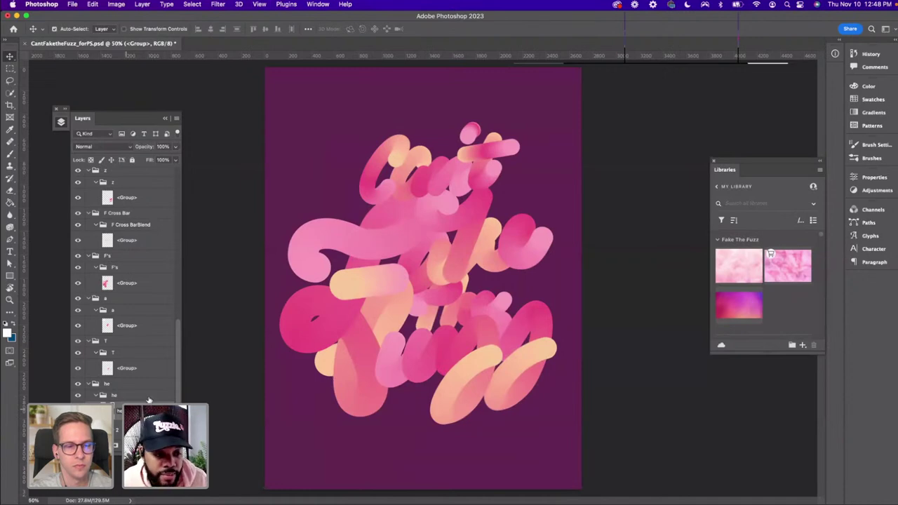
Rename the unnamed layers inside the T and a groups to T and a
double_click(128, 368)
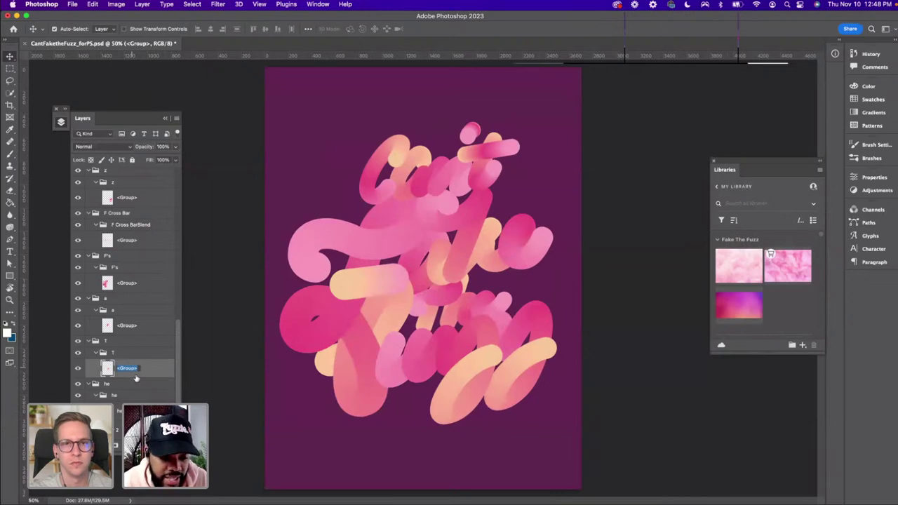
text(T)
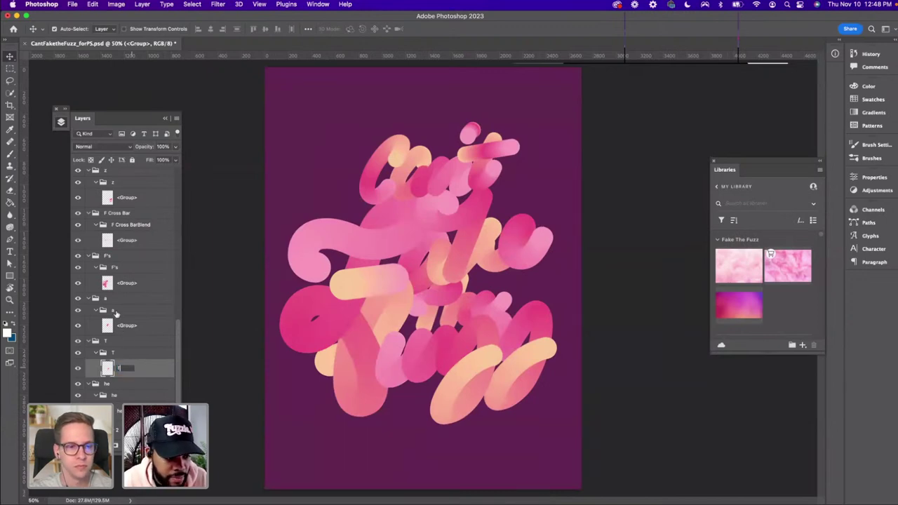
double_click(116, 313)
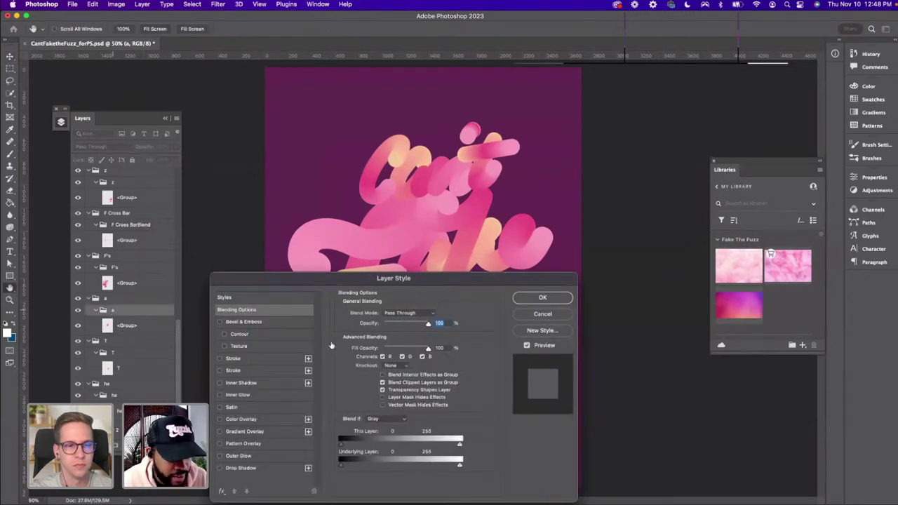
click(542, 315)
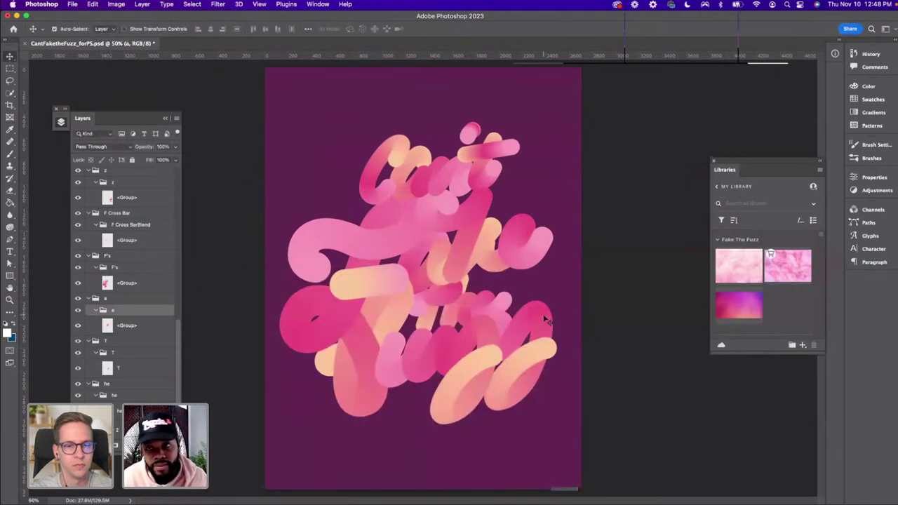
click(127, 327)
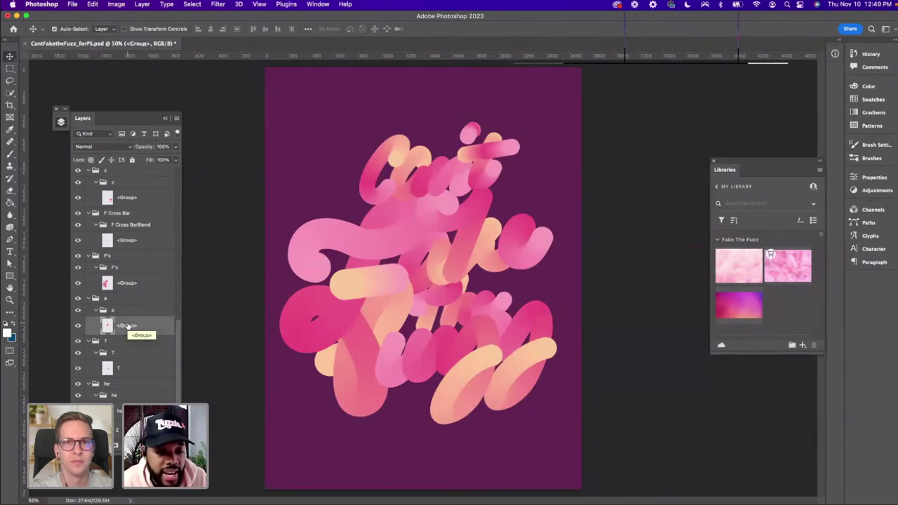
double_click(144, 330)
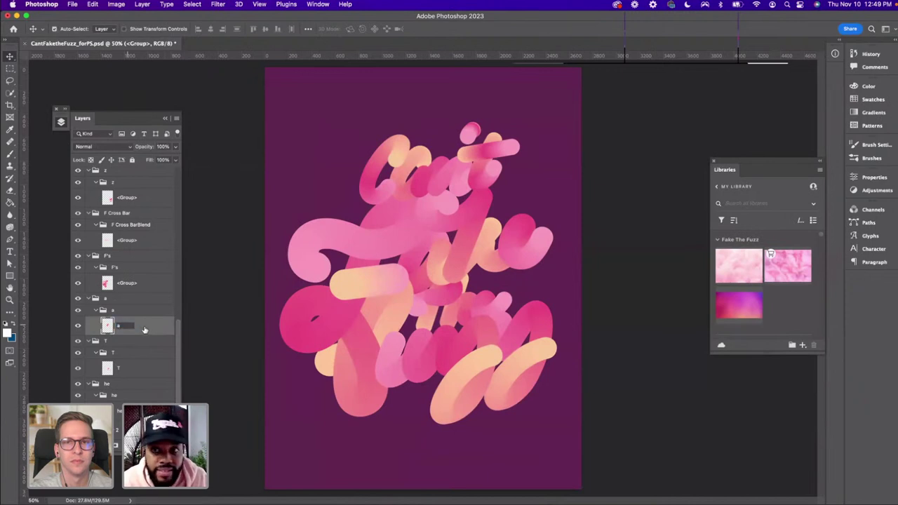
click(127, 299)
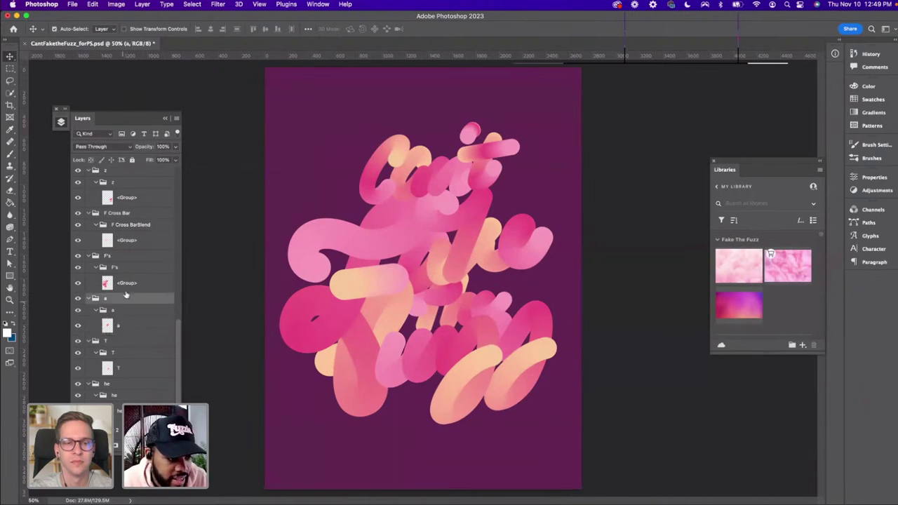
Name the inner layers of F's and F Cross BarBlend after their groups by pasting
double_click(115, 268)
key(ctrl+c)
double_click(128, 283)
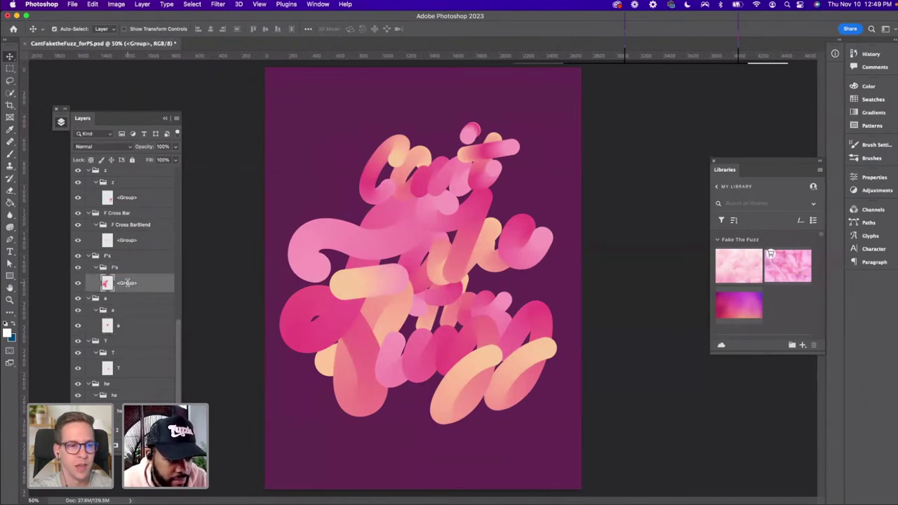
key(ctrl+v)
click(125, 224)
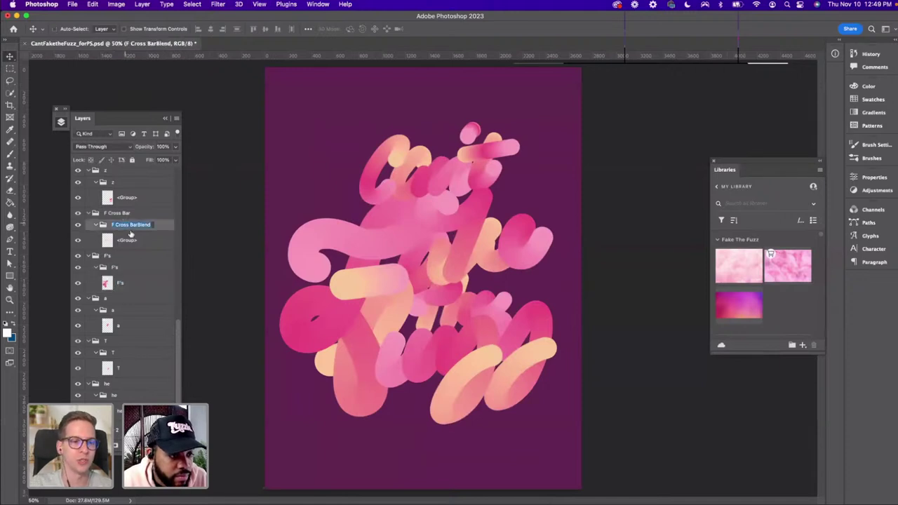
double_click(128, 240)
text(F Cross BarBlend)
scroll(156, 260, up, 1)
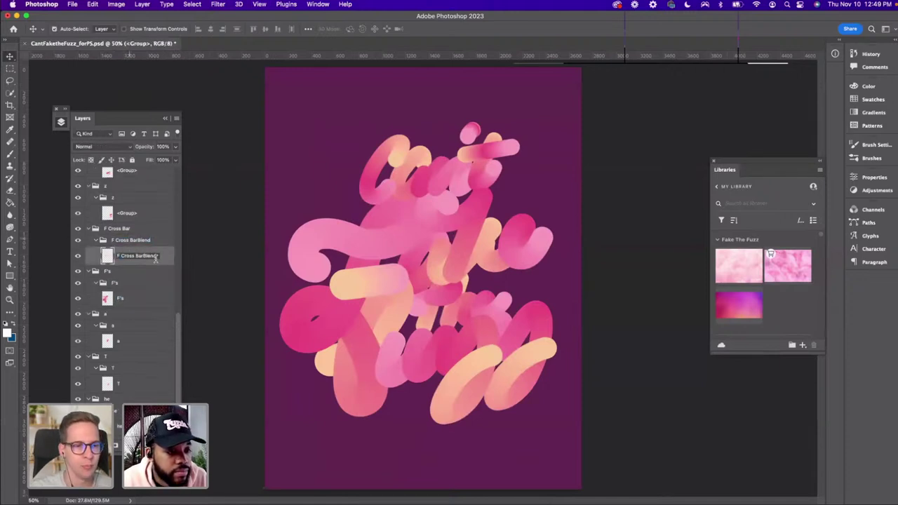
click(145, 270)
scroll(145, 271, up, 4)
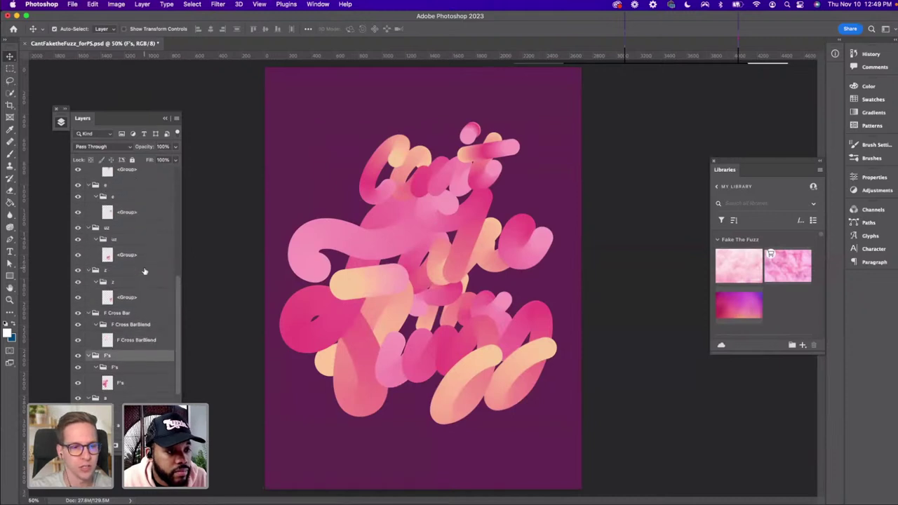
Rename the z group's inner layer to z and start renaming the uz group's layer
double_click(112, 282)
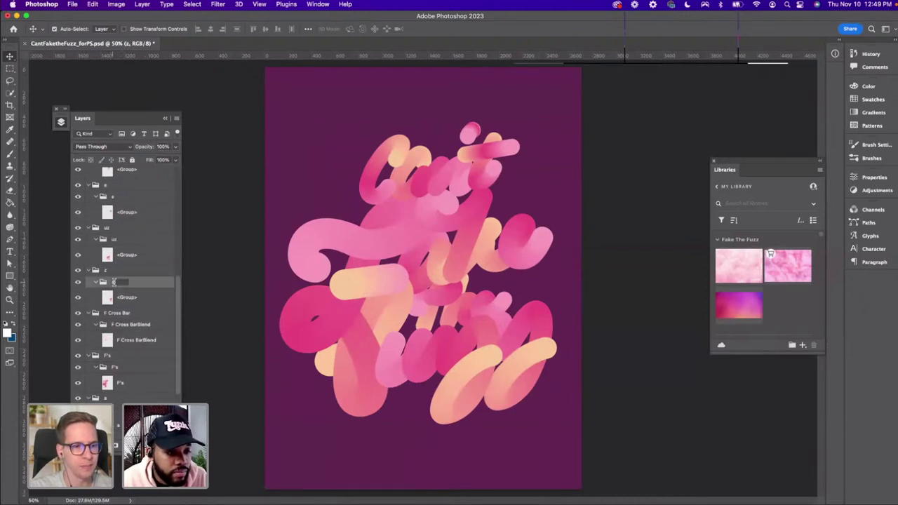
double_click(129, 297)
text(z)
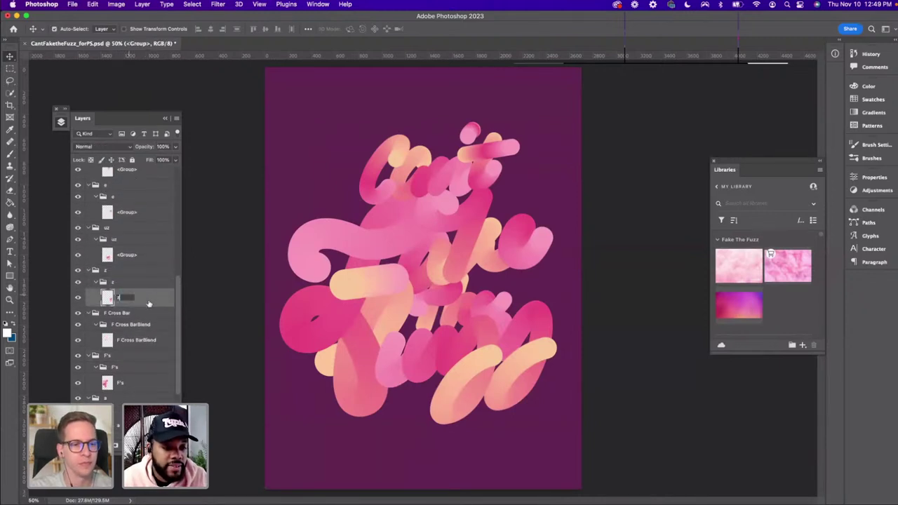
key(Return)
click(138, 285)
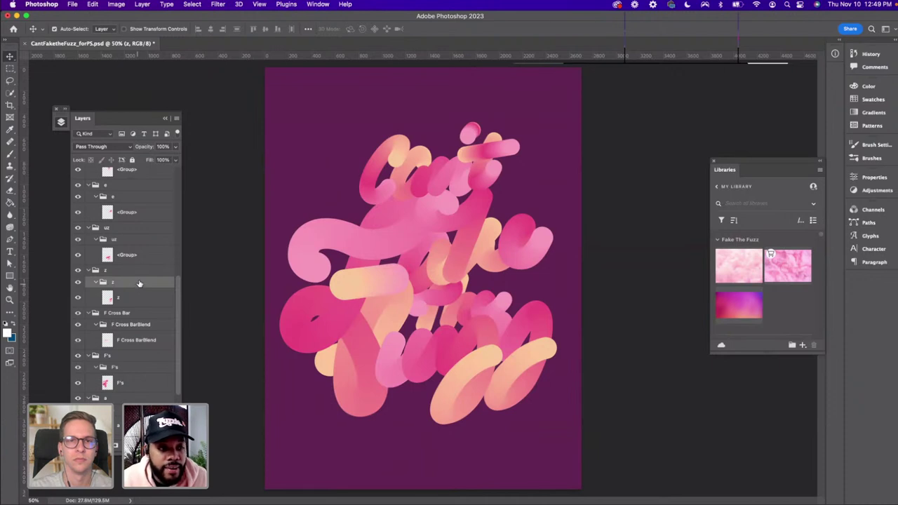
double_click(114, 239)
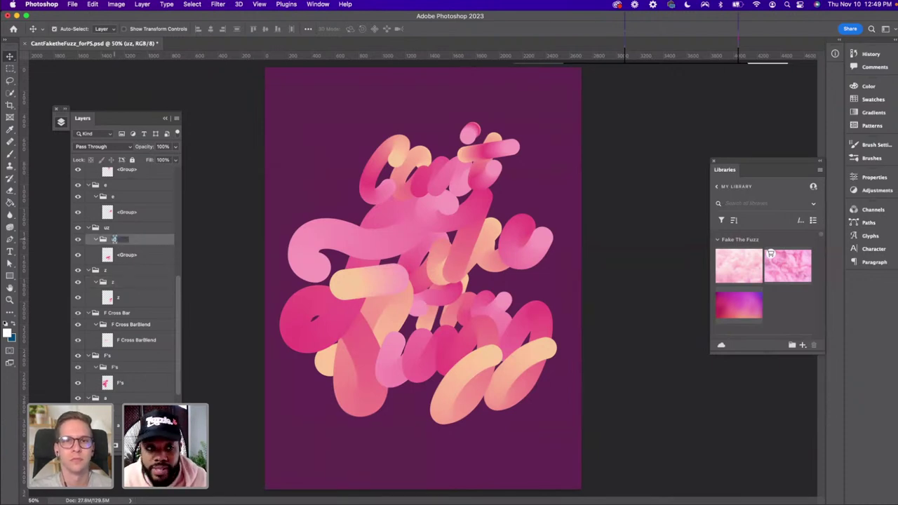
double_click(125, 254)
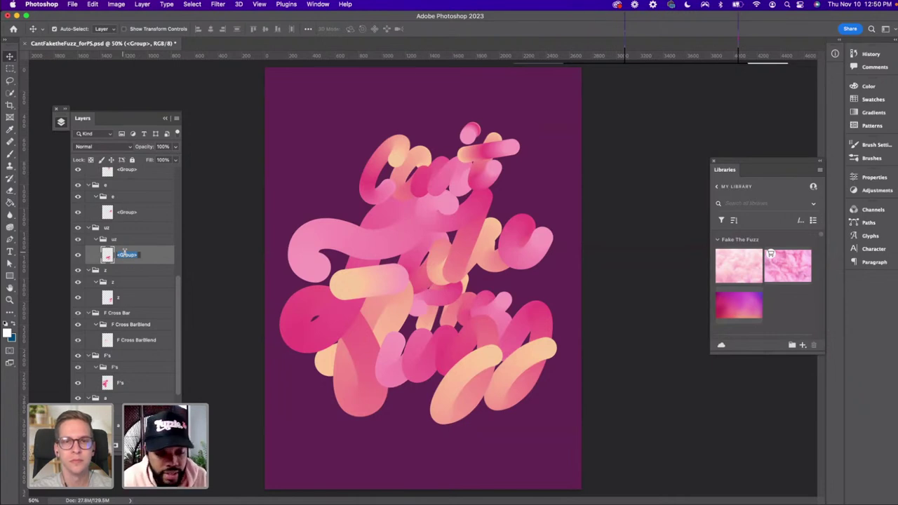
Name the inner layers of the uz, K and an groups uz, K and an
text(uz)
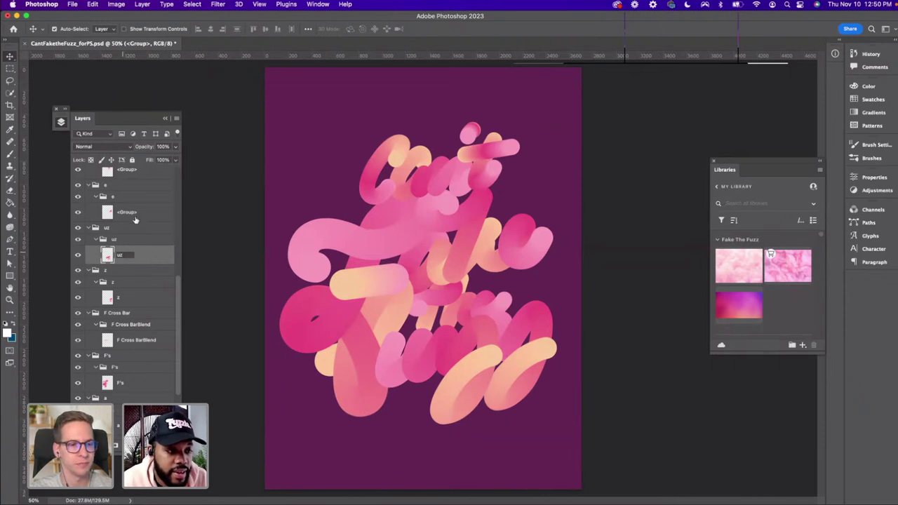
key(shift+Tab)
text(e)
scroll(140, 239, up, 5)
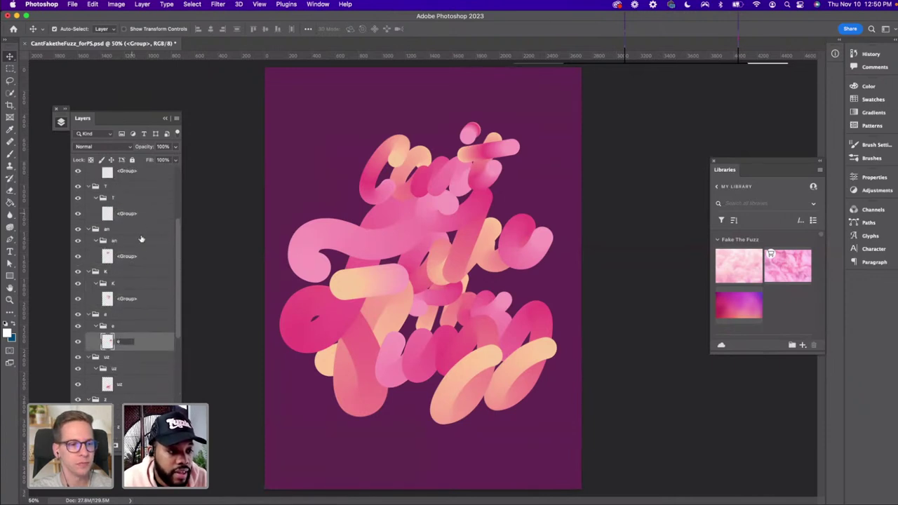
double_click(127, 298)
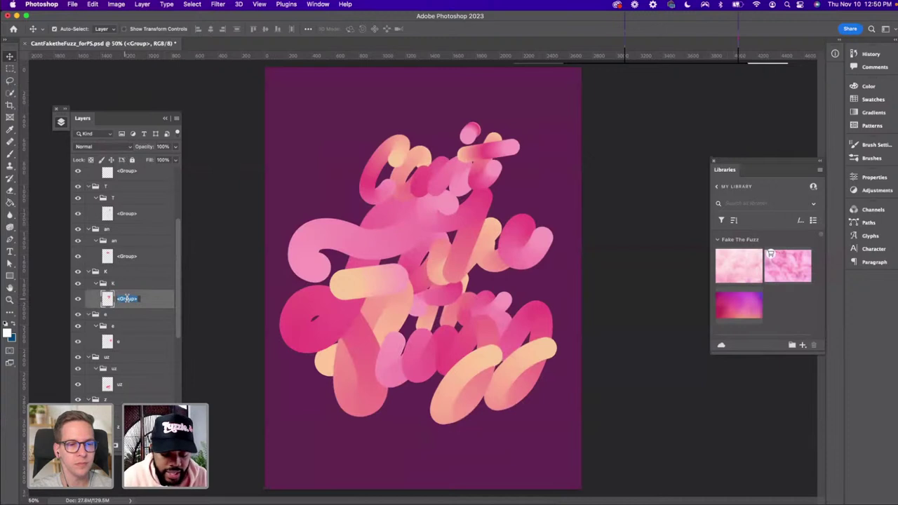
text(K)
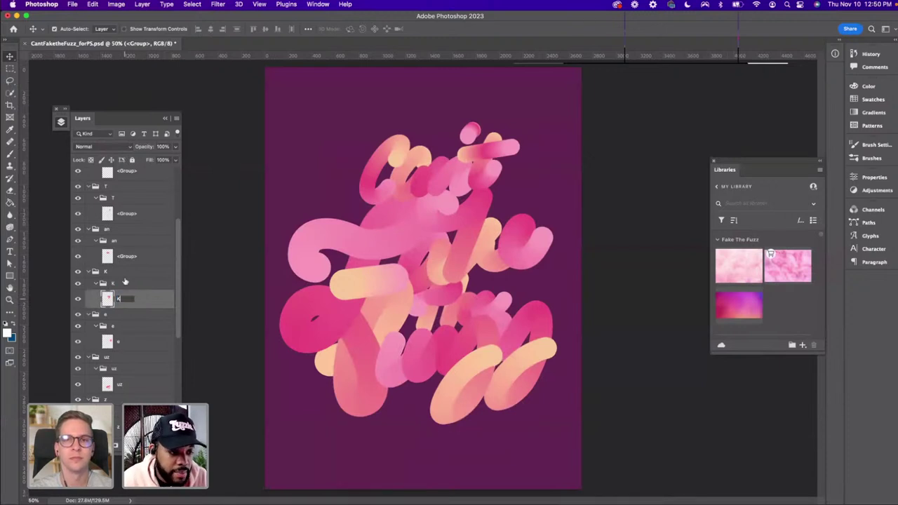
click(124, 283)
double_click(130, 256)
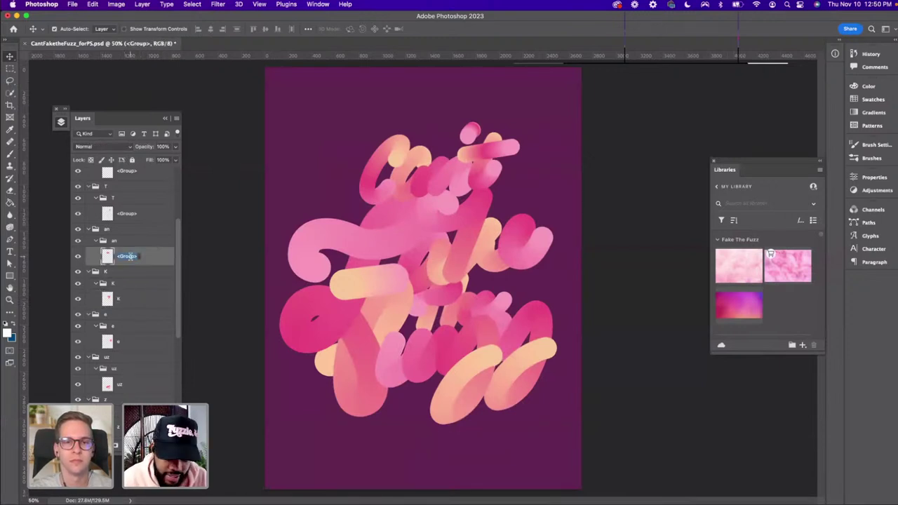
text(an)
click(138, 242)
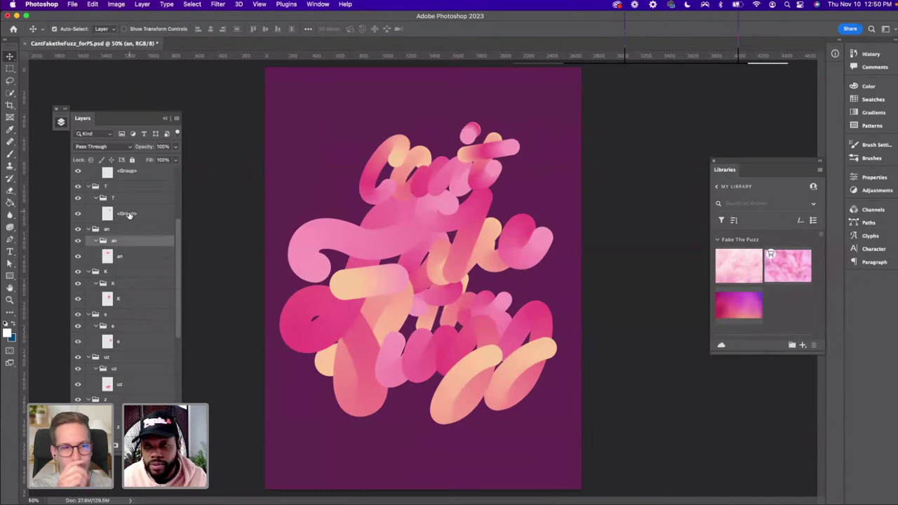
Rename the inner layers of the T and Cross Bar groups to T and Cross Bar
click(129, 215)
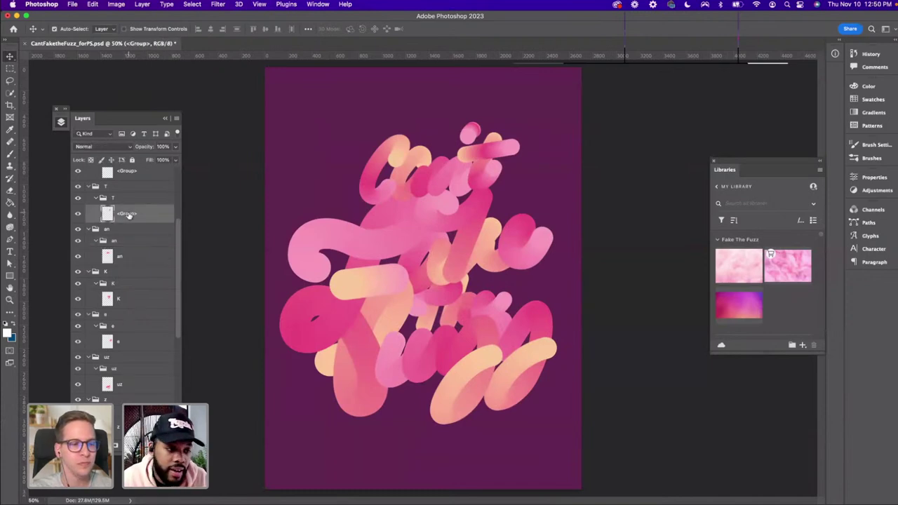
double_click(129, 215)
text(T)
scroll(128, 231, up, 3)
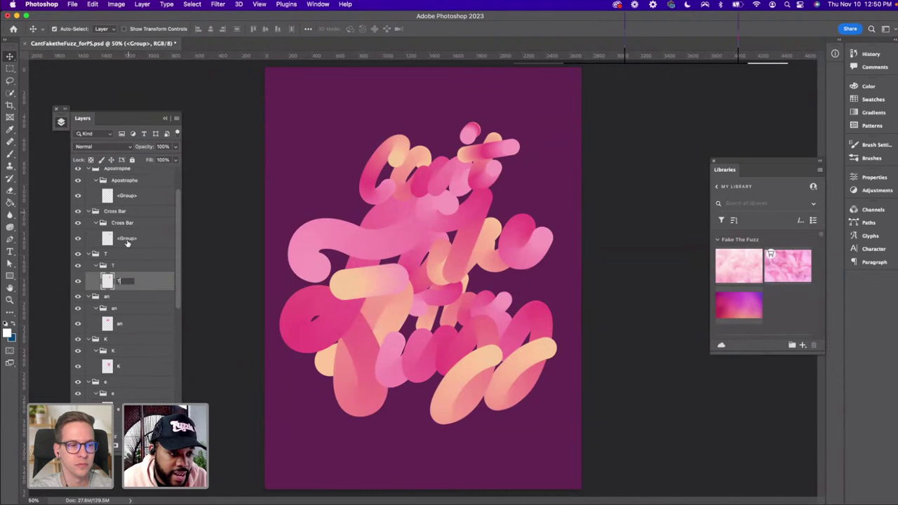
double_click(127, 240)
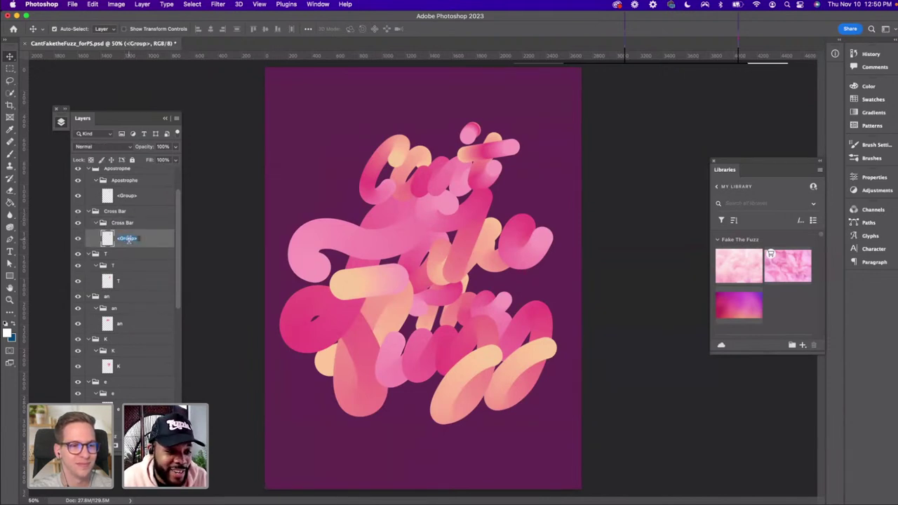
text(Cross Bar)
scroll(132, 232, up, 1)
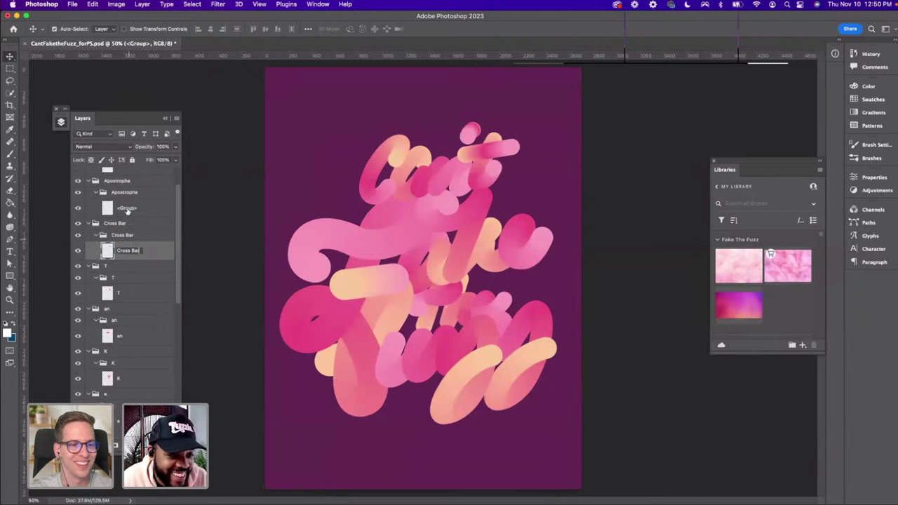
click(127, 209)
Name the inner layers of the Apostrophe and C groups Apostrophe and C
click(128, 193)
click(129, 209)
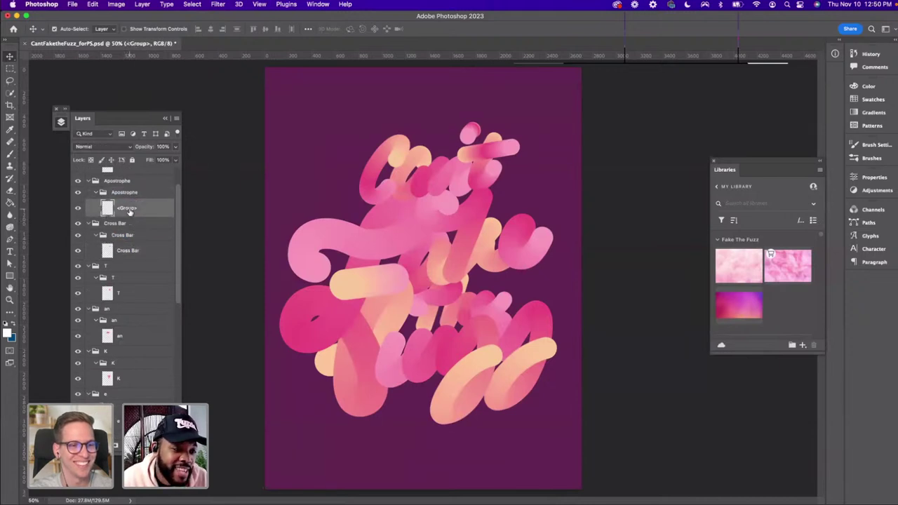
double_click(129, 209)
text(Apostrophe)
scroll(129, 211, up, 3)
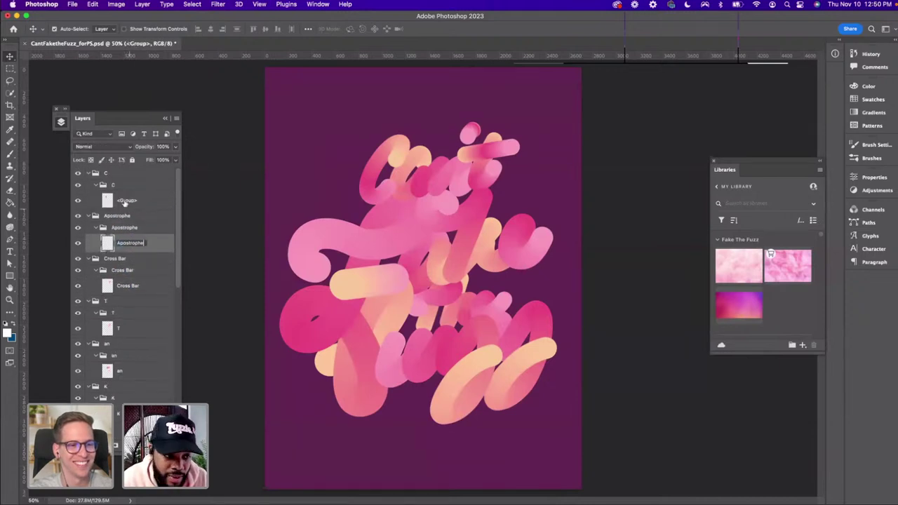
double_click(126, 201)
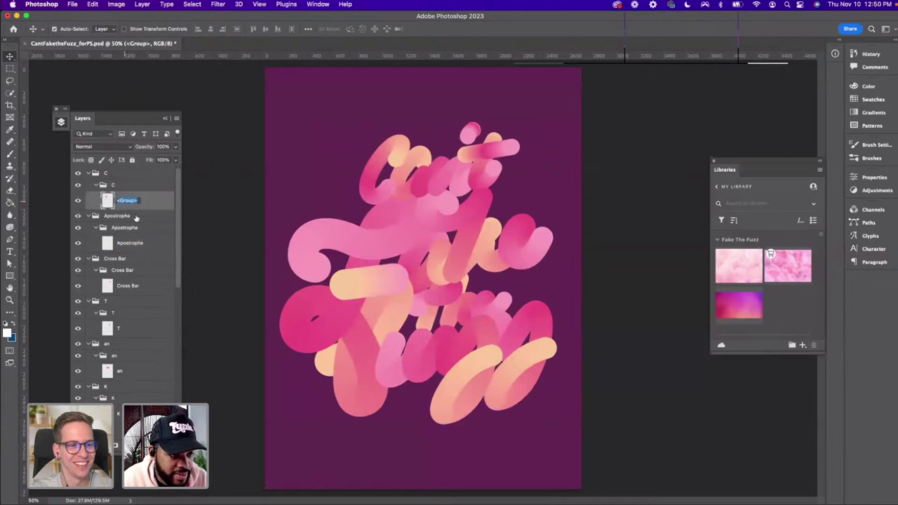
text(C)
click(125, 227)
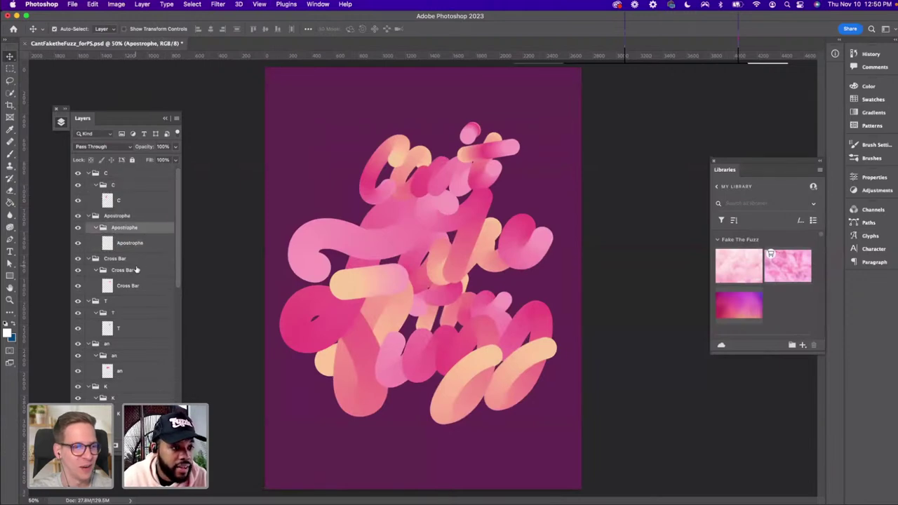
scroll(143, 250, down, 2)
Multi-select the letter layers from C, Apostrophe and Cross Bar down through F's and a
click(128, 181)
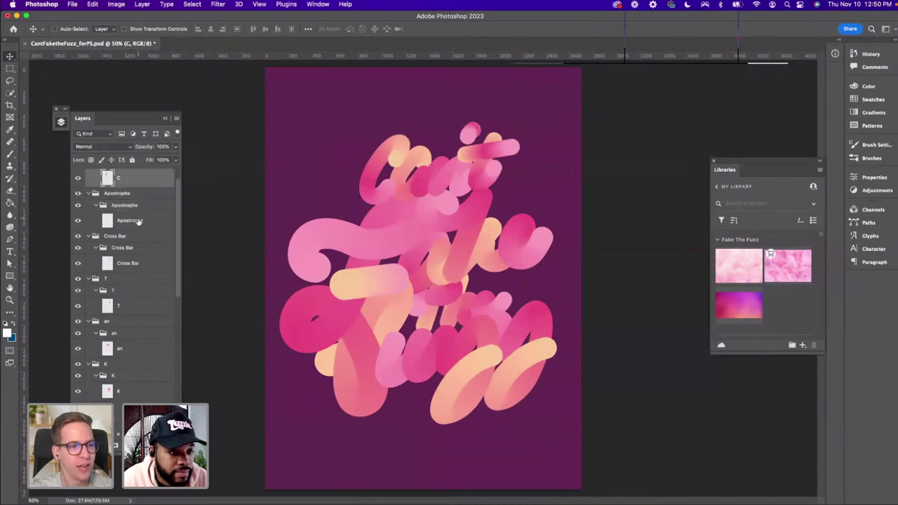
super+click(138, 221)
super+click(139, 264)
super+click(132, 306)
scroll(131, 309, down, 3)
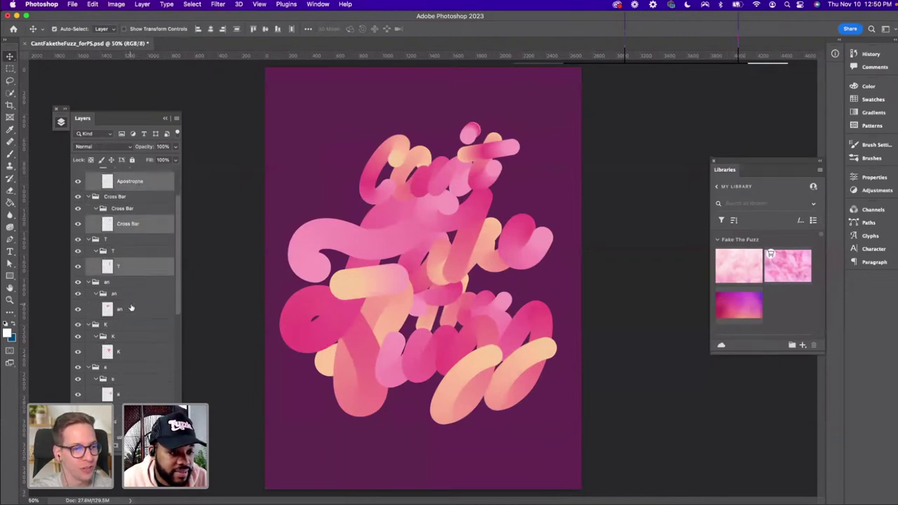
scroll(130, 309, down, 1)
super+click(132, 298)
scroll(132, 297, down, 4)
super+click(131, 267)
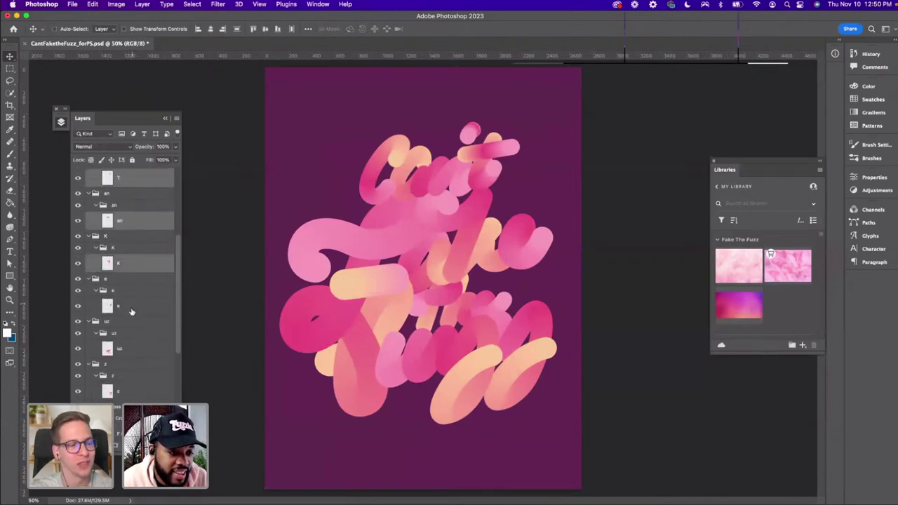
super+click(131, 309)
super+click(132, 350)
scroll(132, 350, down, 4)
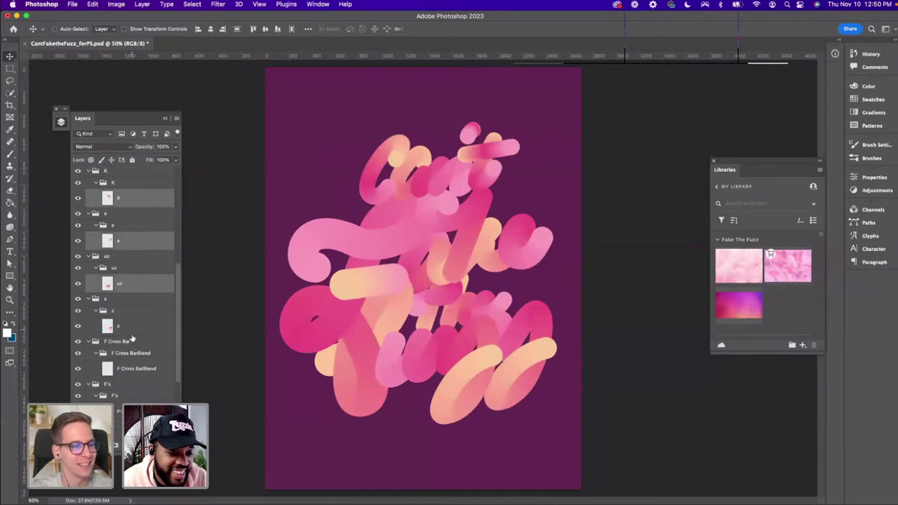
super+click(130, 327)
super+click(130, 370)
scroll(130, 370, down, 5)
super+click(130, 321)
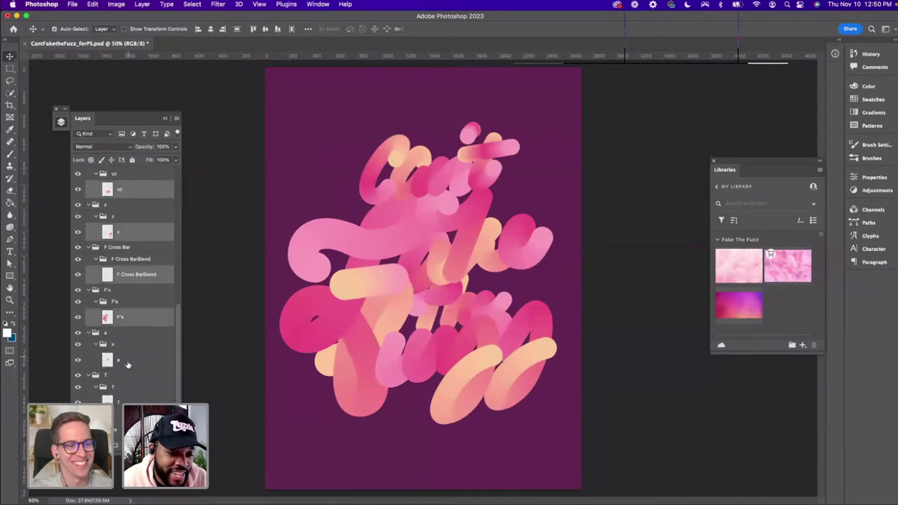
super+click(128, 360)
scroll(128, 362, down, 2)
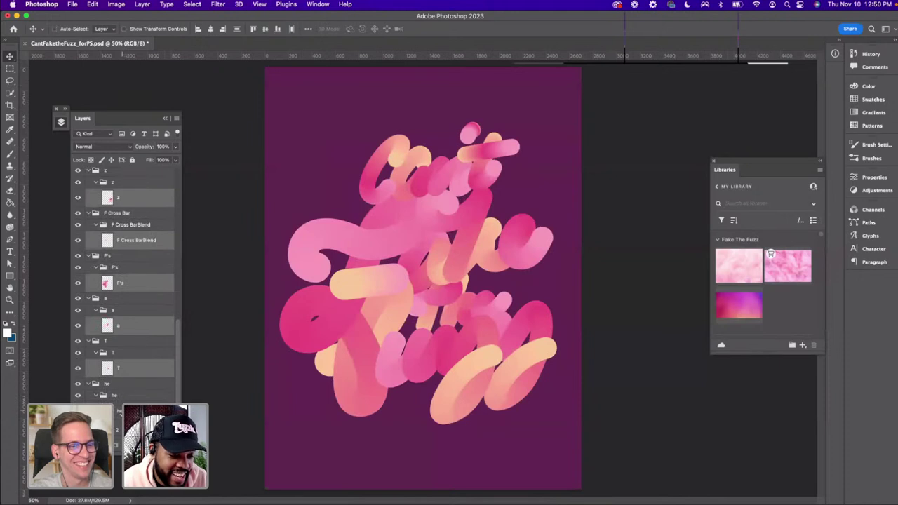
scroll(132, 364, up, 10)
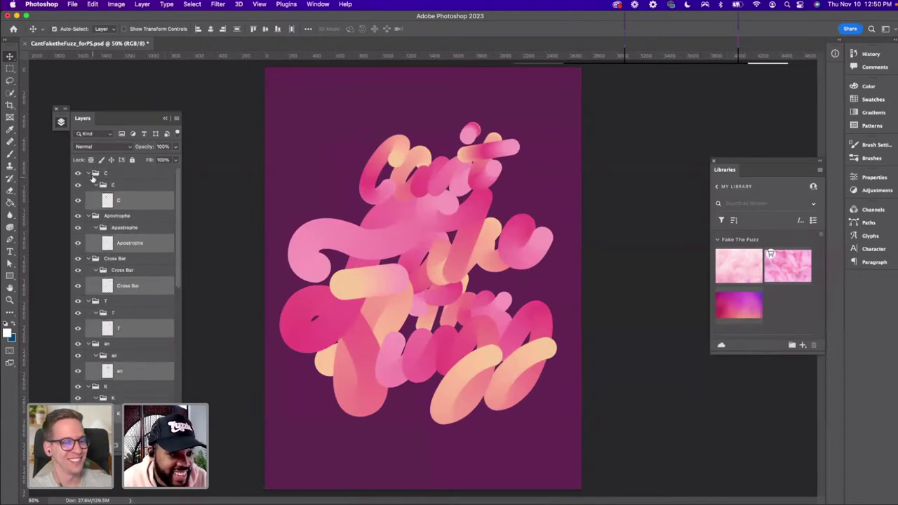
Collapse all fourteen letter groups, from C and Apostrophe down to T and he
click(88, 174)
click(88, 185)
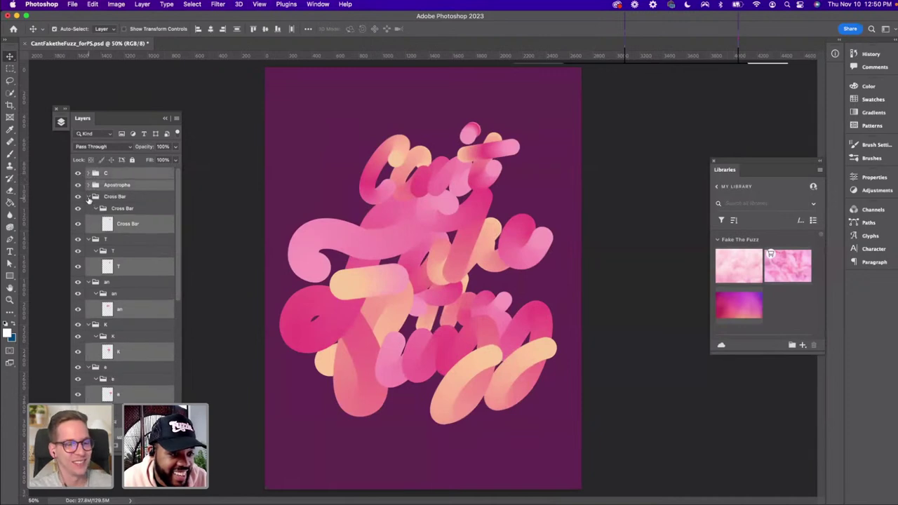
click(88, 196)
click(88, 208)
click(89, 220)
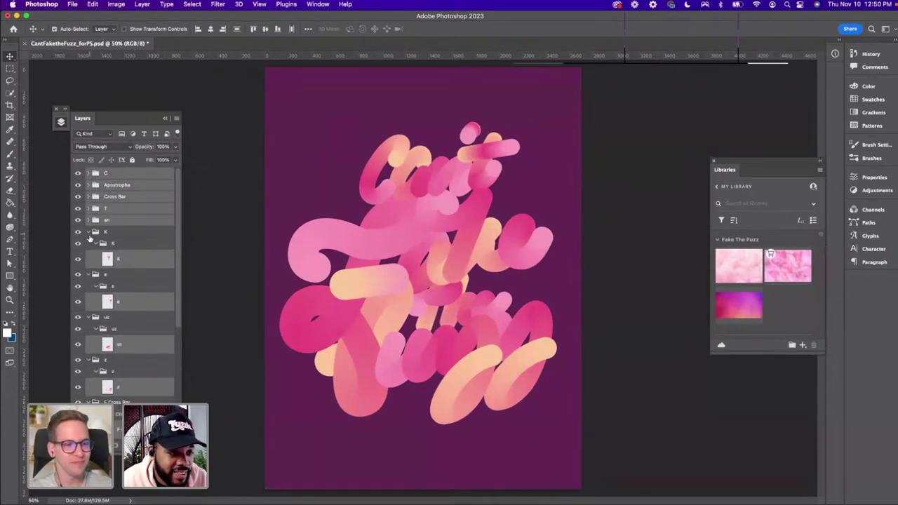
click(88, 232)
click(87, 244)
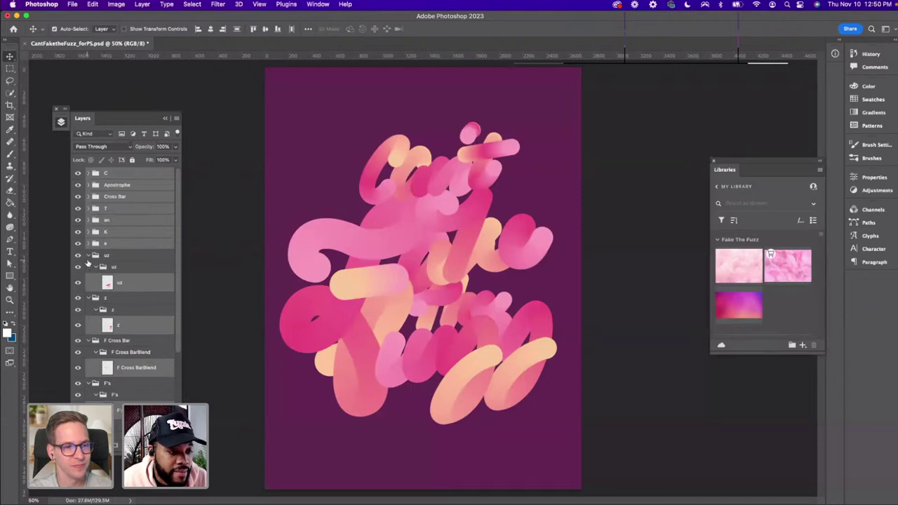
click(87, 256)
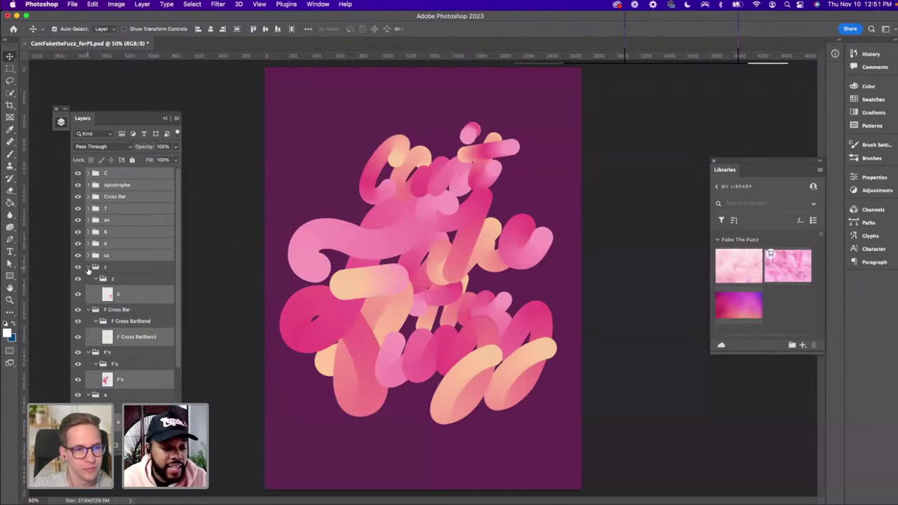
click(88, 268)
click(88, 279)
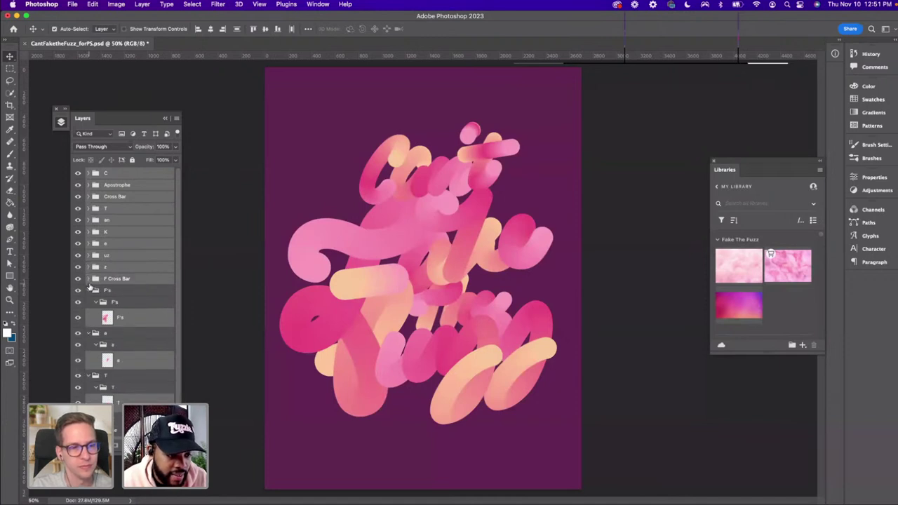
click(88, 290)
click(88, 303)
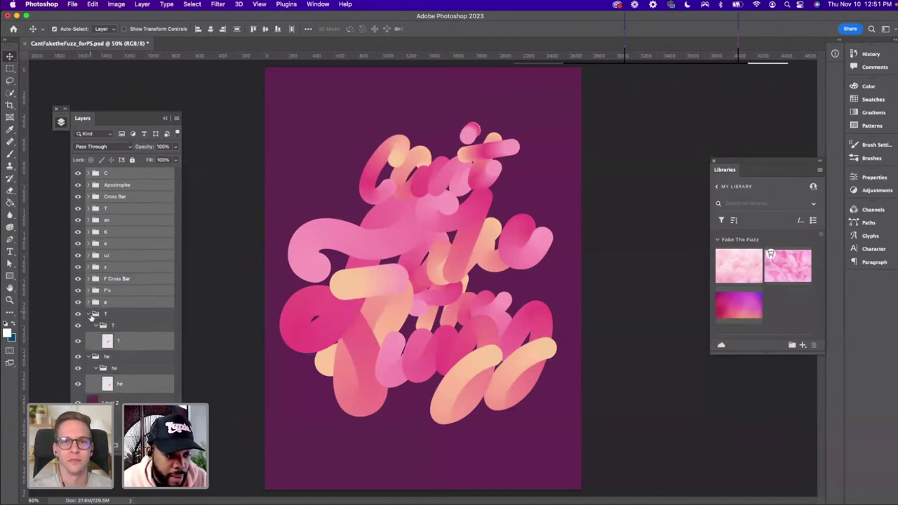
click(87, 314)
click(88, 326)
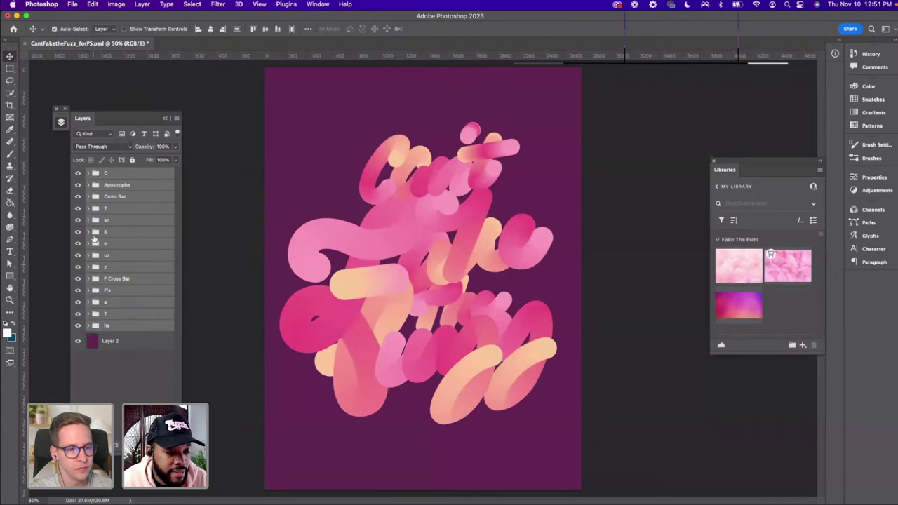
Group the selected letter layers, rename the group 'Folders' and hide it
key(super+g)
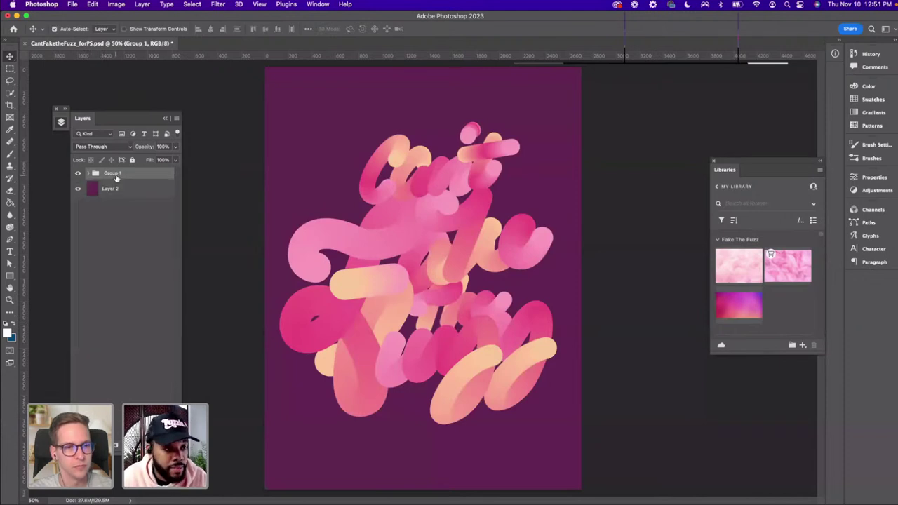
double_click(113, 174)
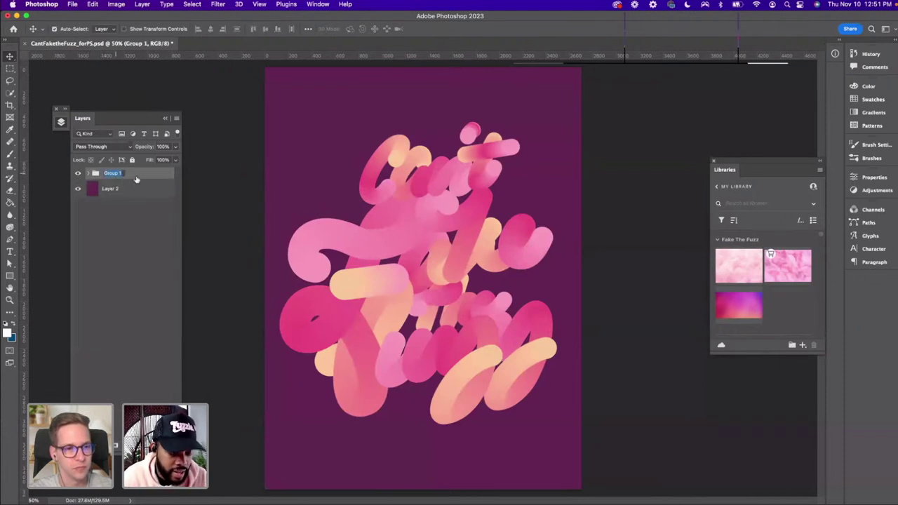
text(Folders)
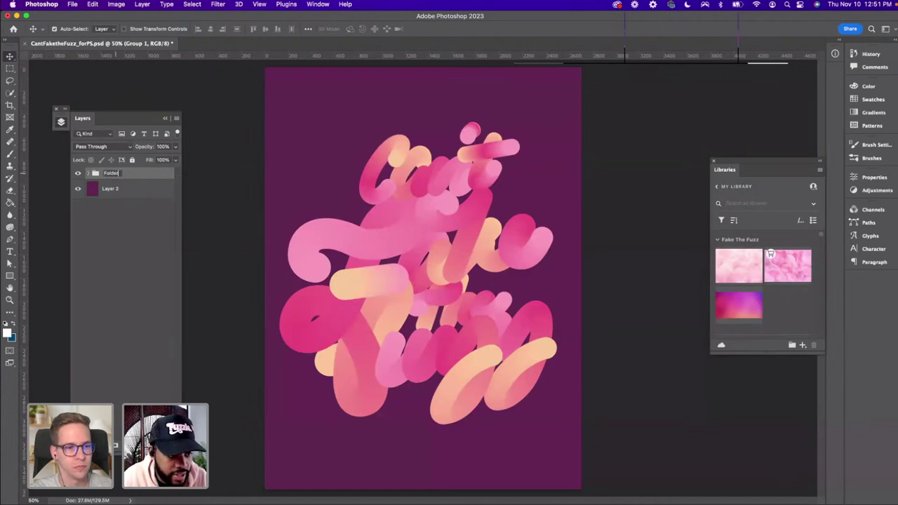
click(135, 218)
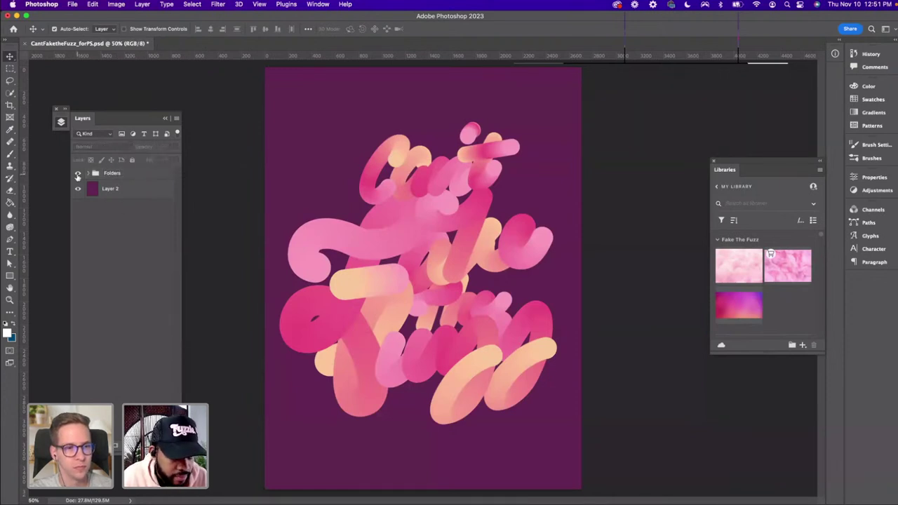
click(78, 173)
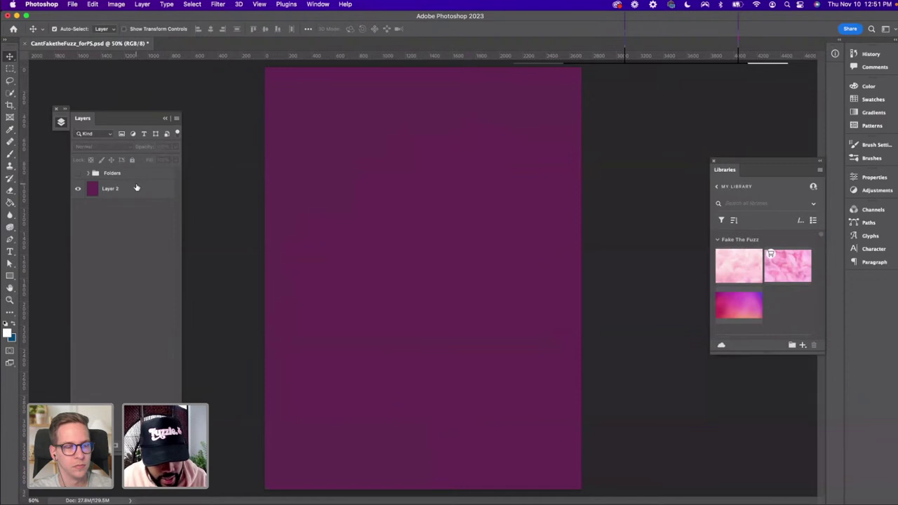
Release the letters from the Folders group and select the a, z and uz layers in turn
key(super+z)
key(super+z)
key(super+z)
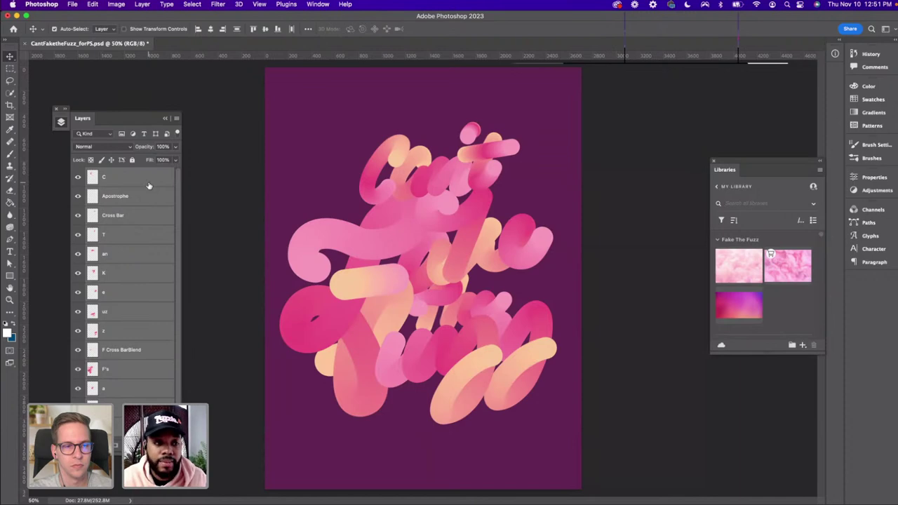
scroll(148, 225, down, 1)
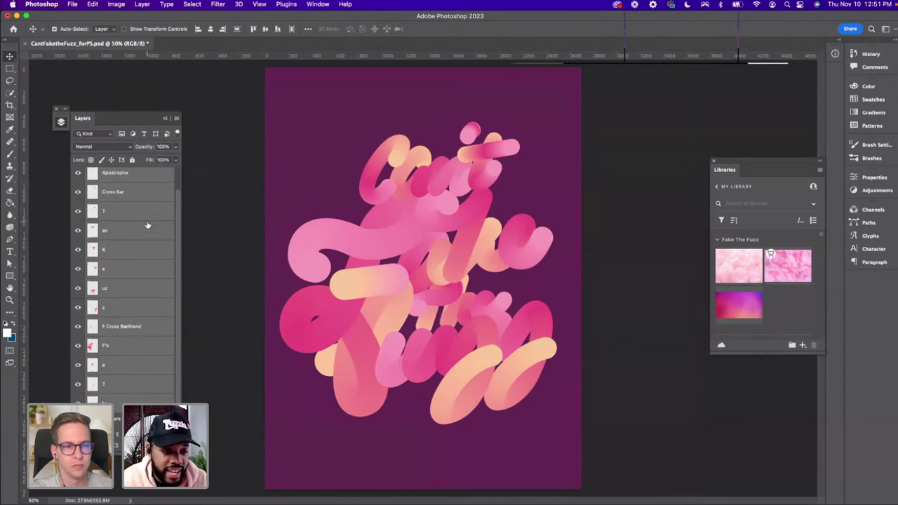
click(116, 366)
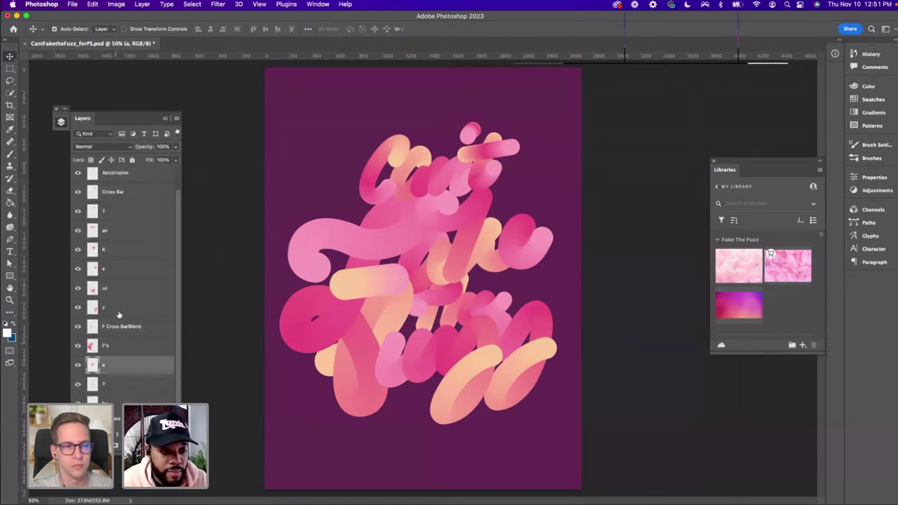
click(119, 308)
click(121, 288)
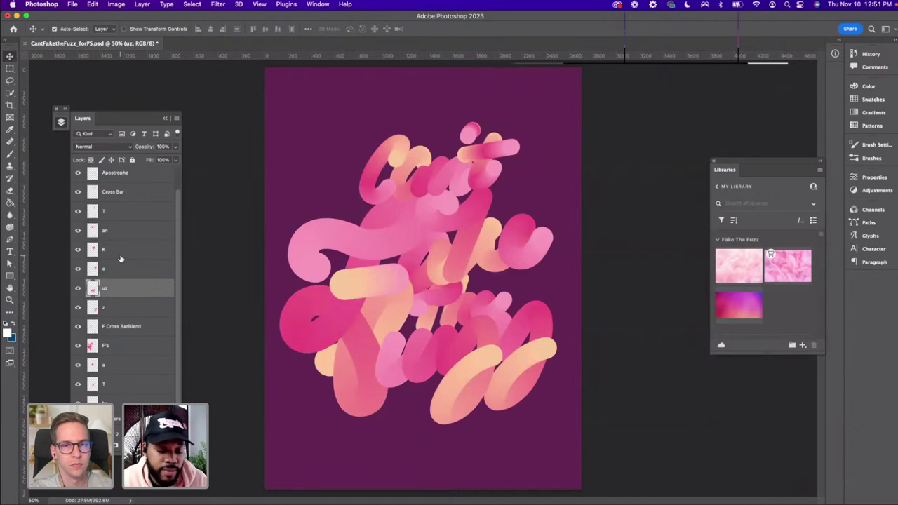
scroll(121, 261, up, 1)
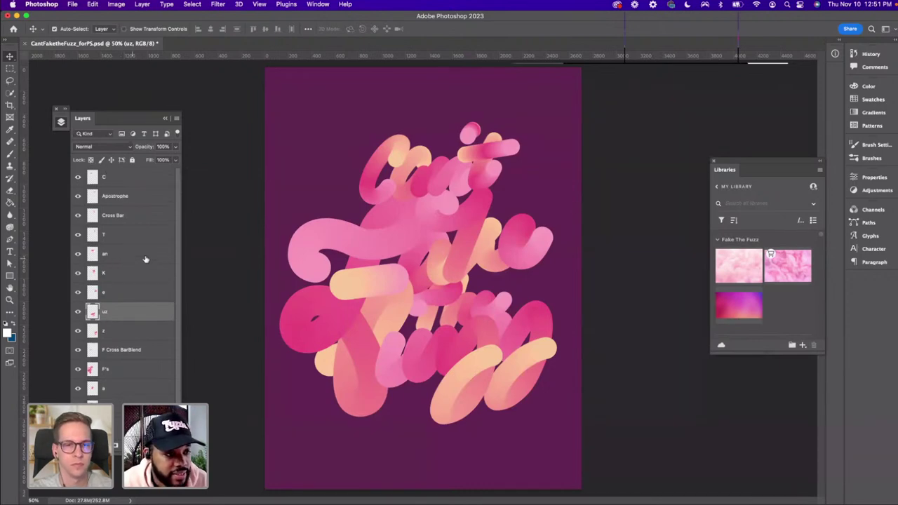
Nudge the 'an' letters slightly up and right, then select the F's layer and zoom in
click(126, 201)
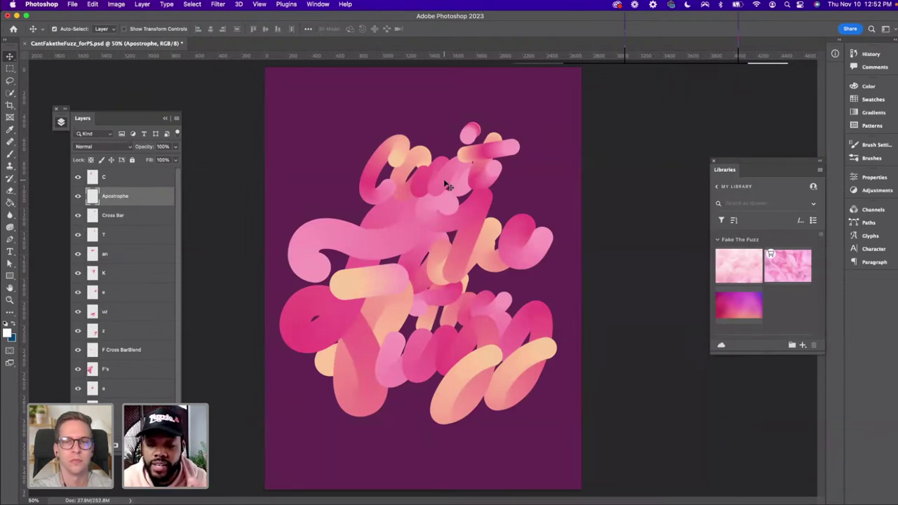
mouse_move(448, 186)
mouse_down()
mouse_move(445, 171)
mouse_move(451, 181)
mouse_up()
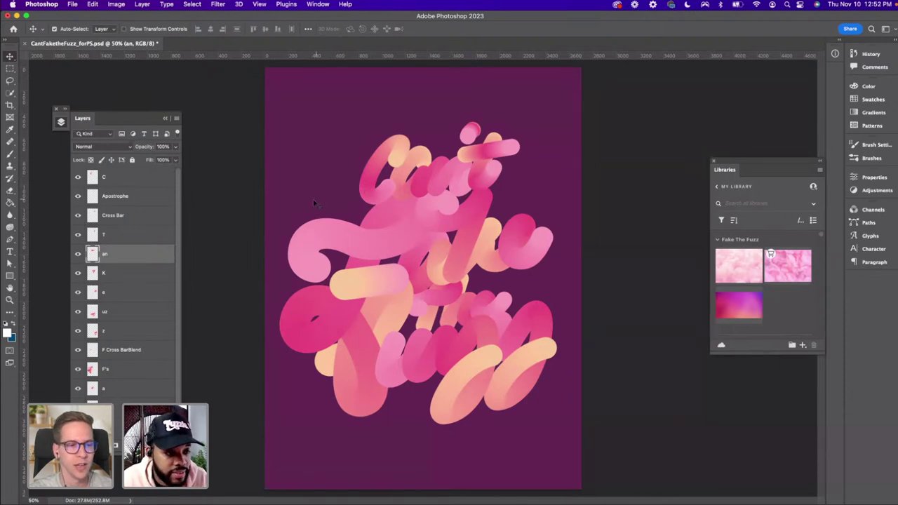
click(255, 291)
click(311, 270)
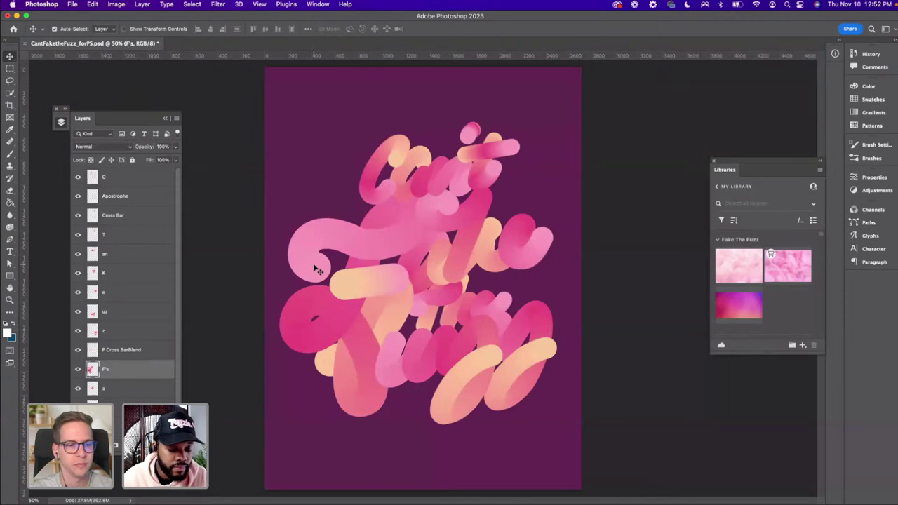
key(super+equal)
Navigate to a 200% close-up of the dark gap above the peach F crossbar, with the Pen tool ready
key(super+1)
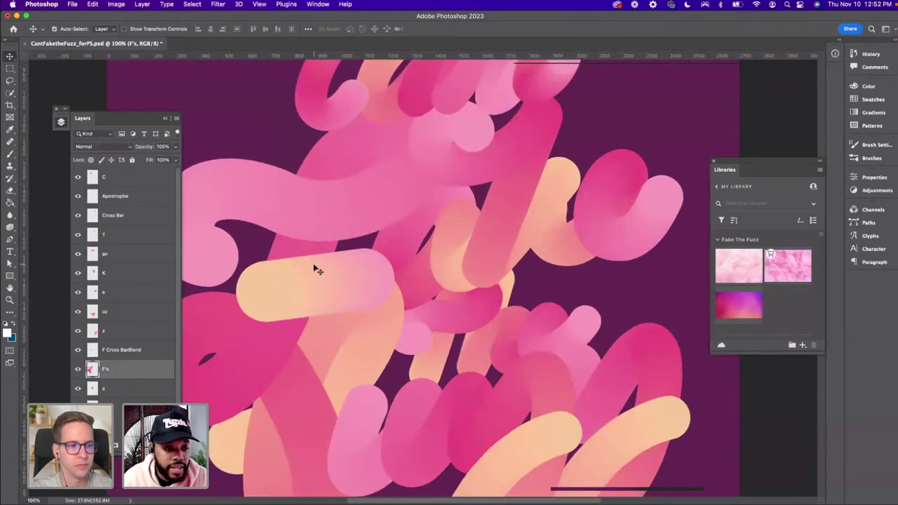
scroll(366, 281, left, 2)
scroll(372, 282, down, 1)
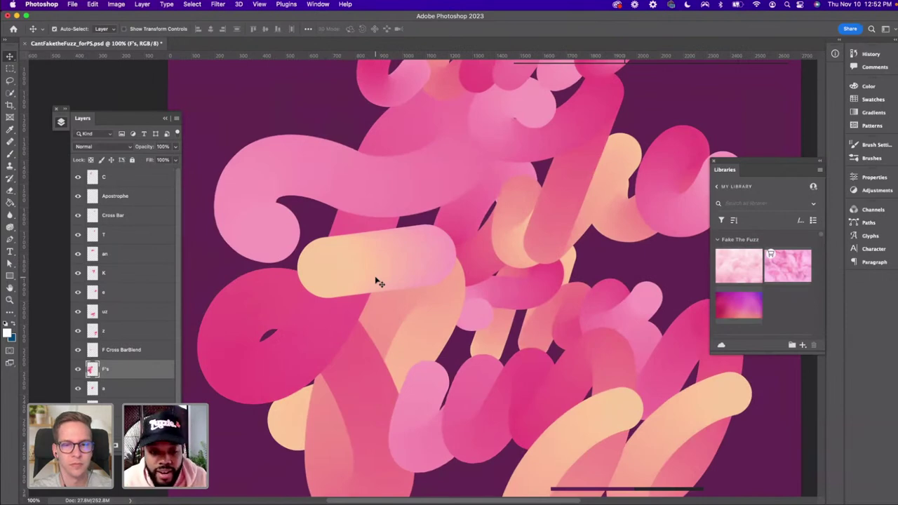
scroll(356, 290, left, 3)
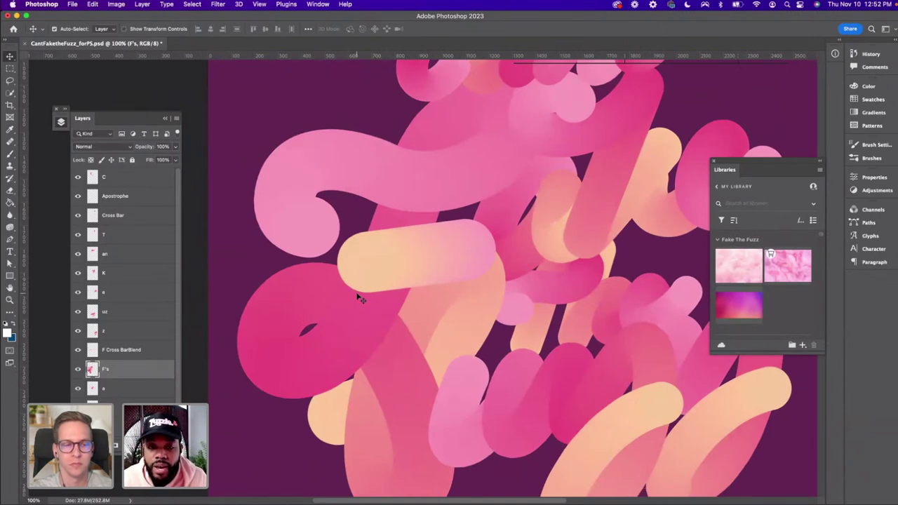
key(ctrl+minus)
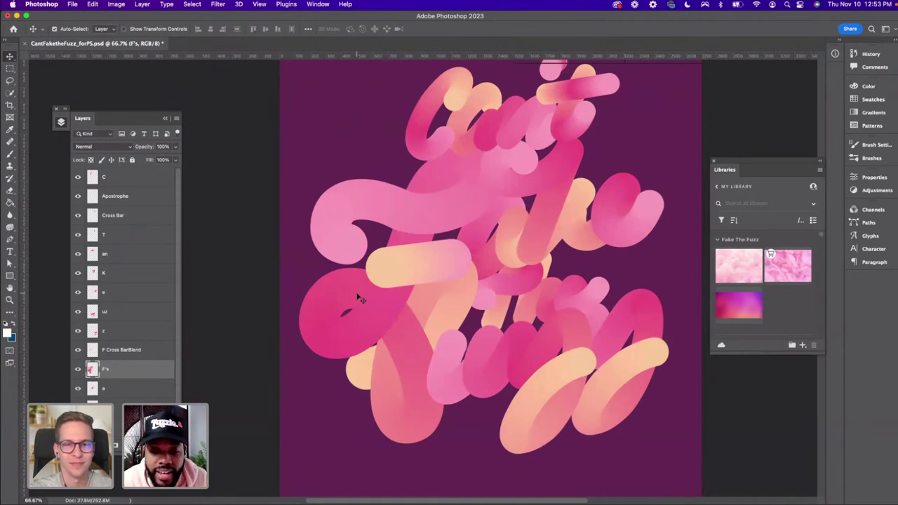
key(super+equal)
key(super+equal)
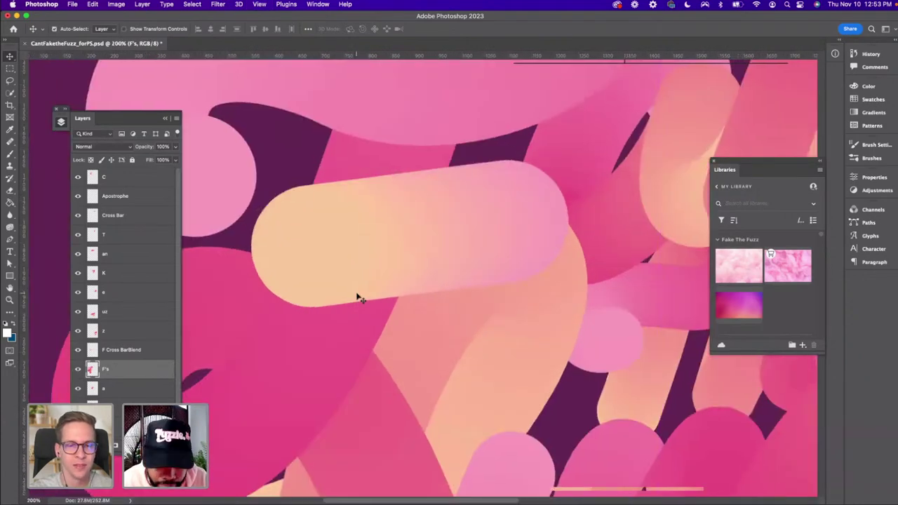
scroll(355, 296, up, 3)
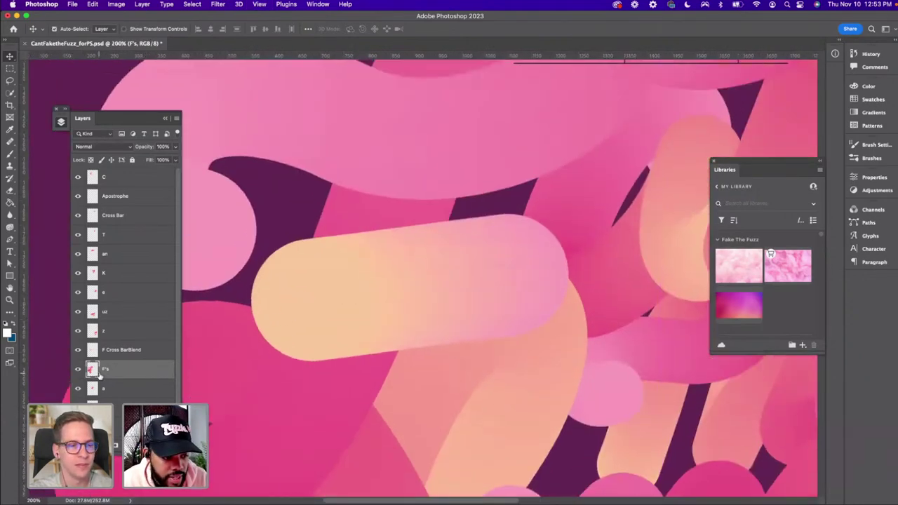
scroll(287, 336, up, 3)
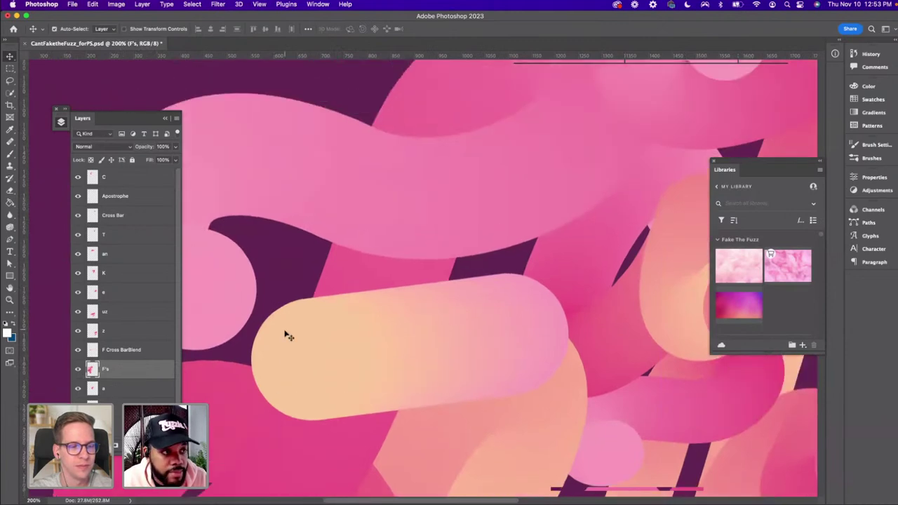
key(p)
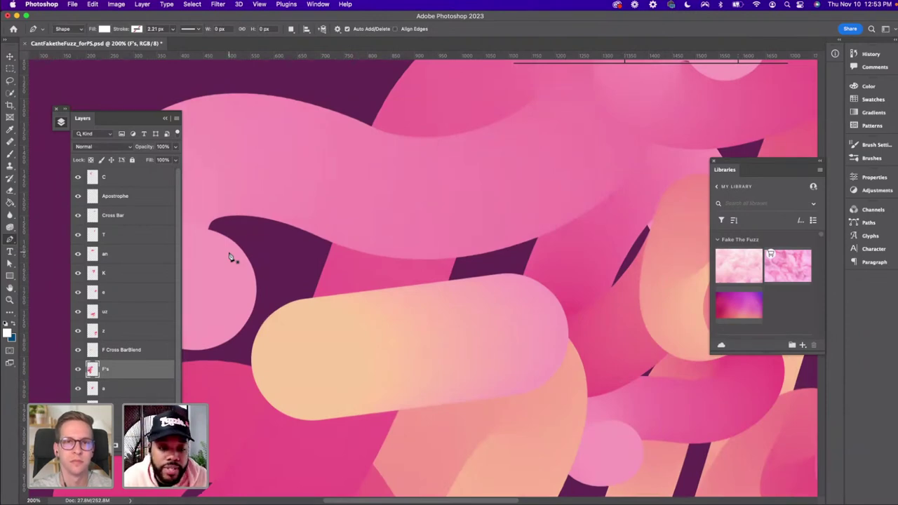
Draw a white four-anchor patch over the crossbar gap, then drag a handle from its top-left anchor
click(333, 243)
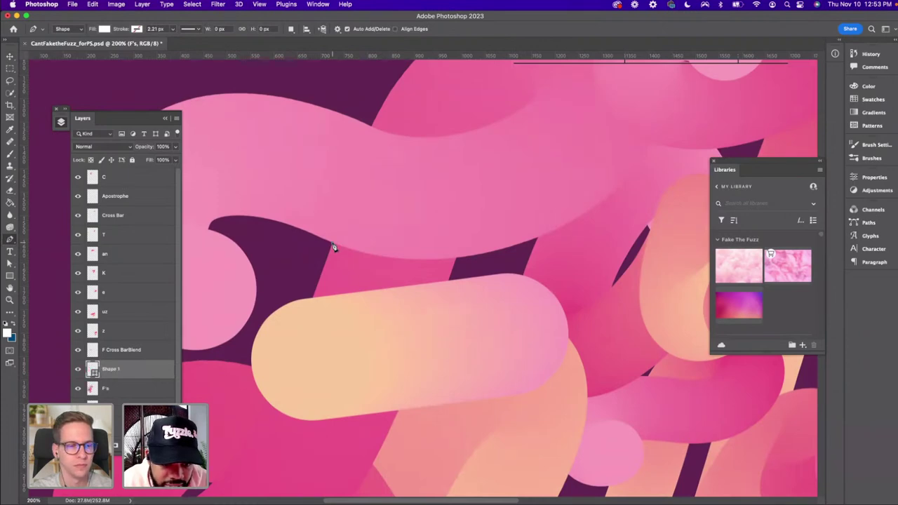
click(314, 299)
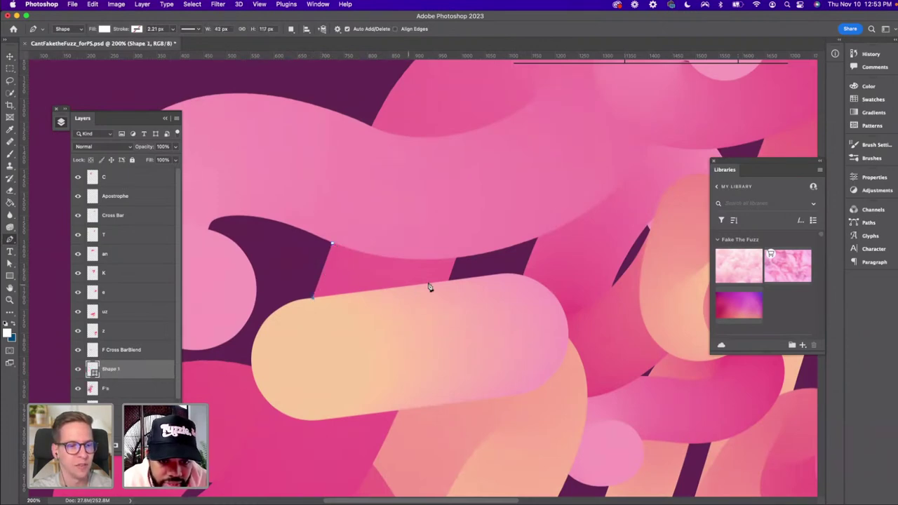
click(449, 284)
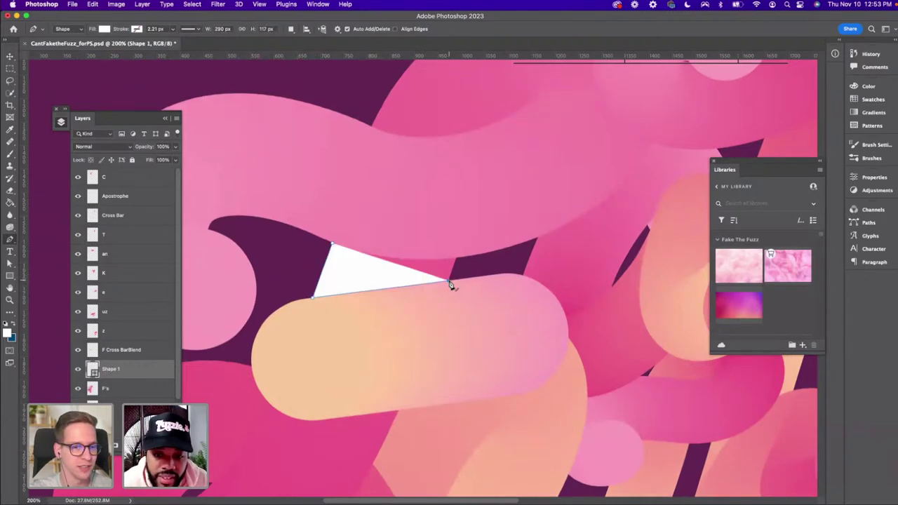
click(456, 262)
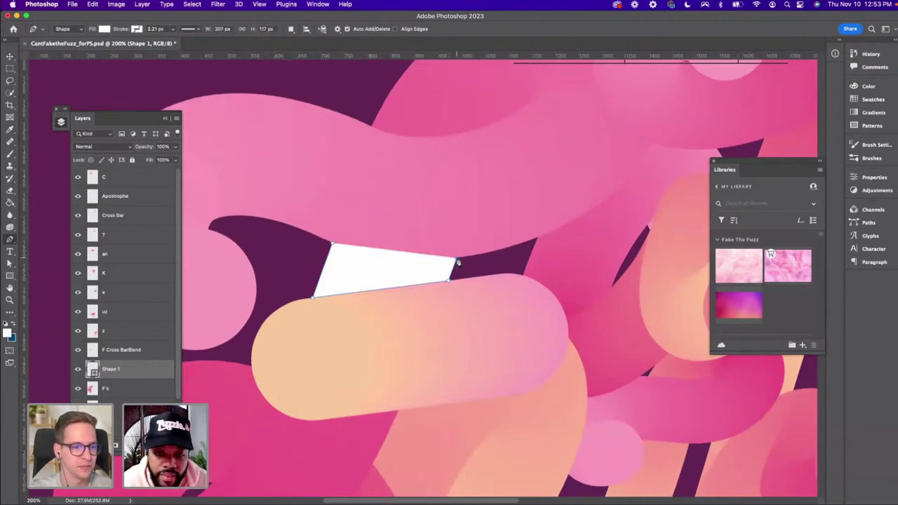
drag(333, 244, 299, 221)
key(ctrl+z)
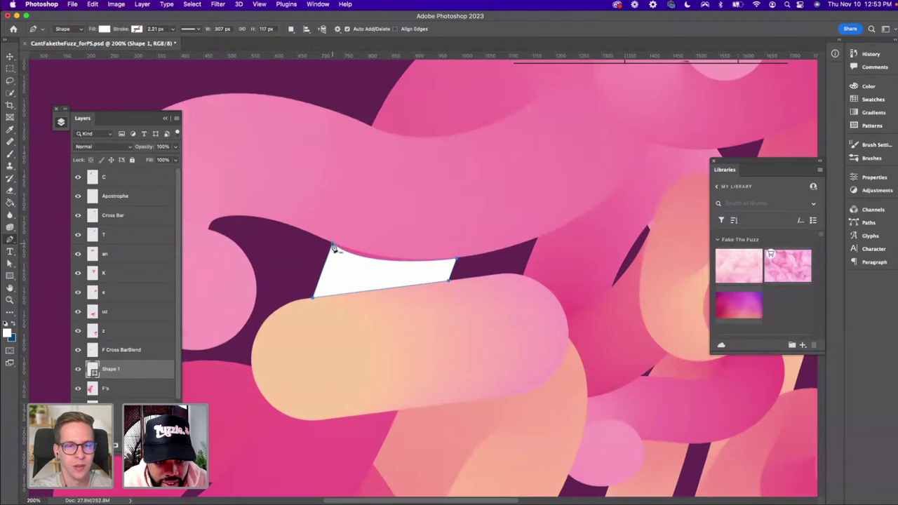
key(a)
drag(333, 245, 395, 268)
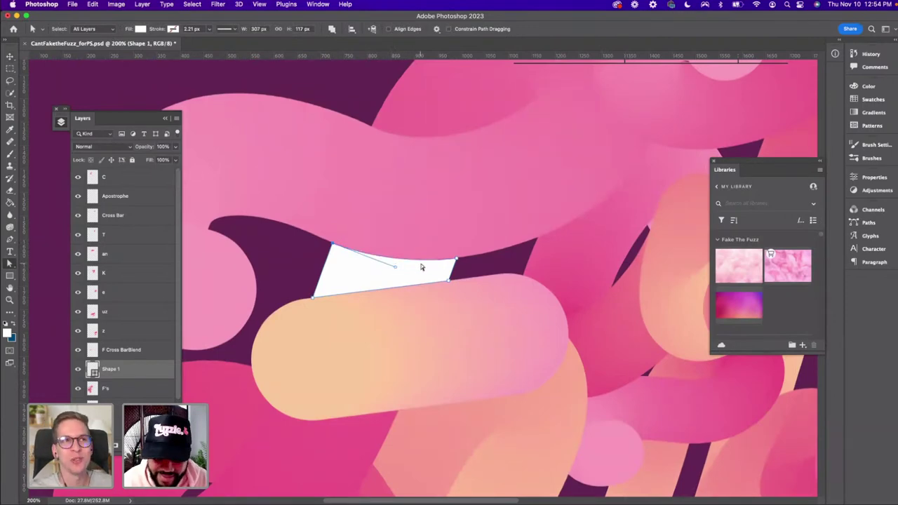
Zoom in and bend the patch's top edge to follow the pink stroke above it
key(super+plus)
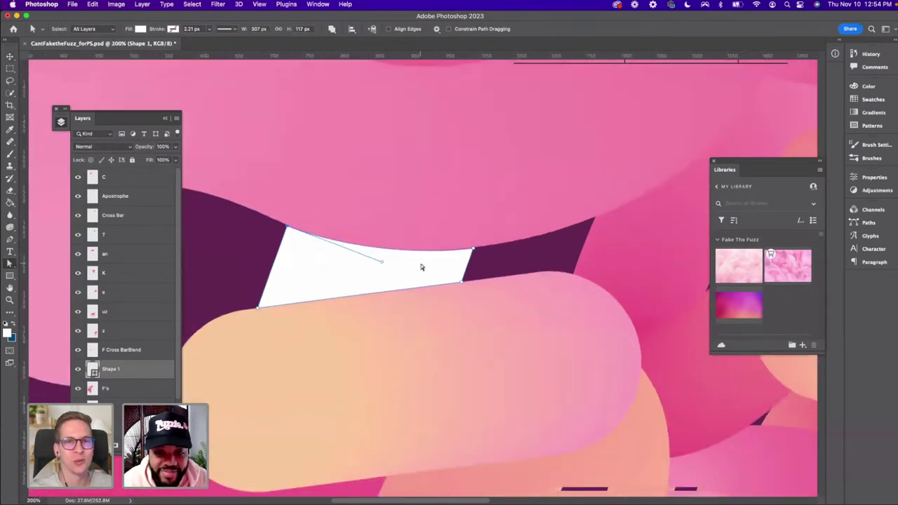
double_click(475, 251)
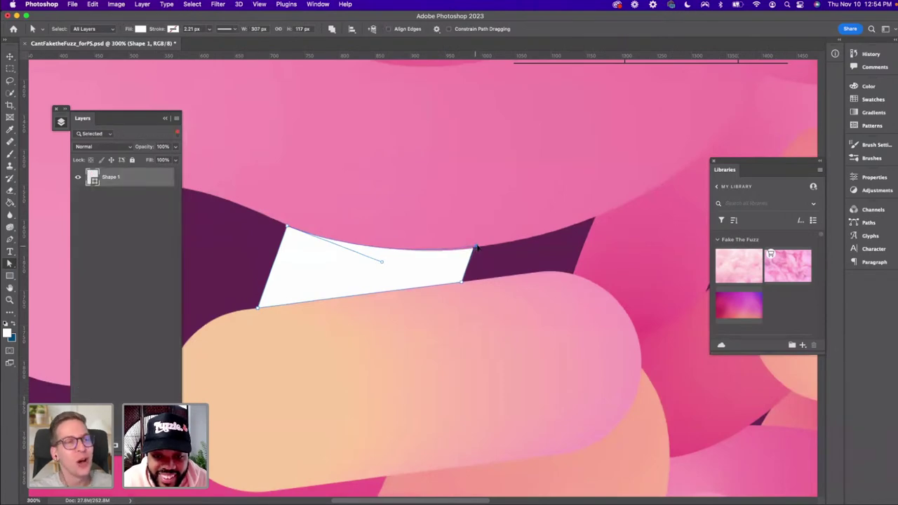
drag(477, 248, 474, 248)
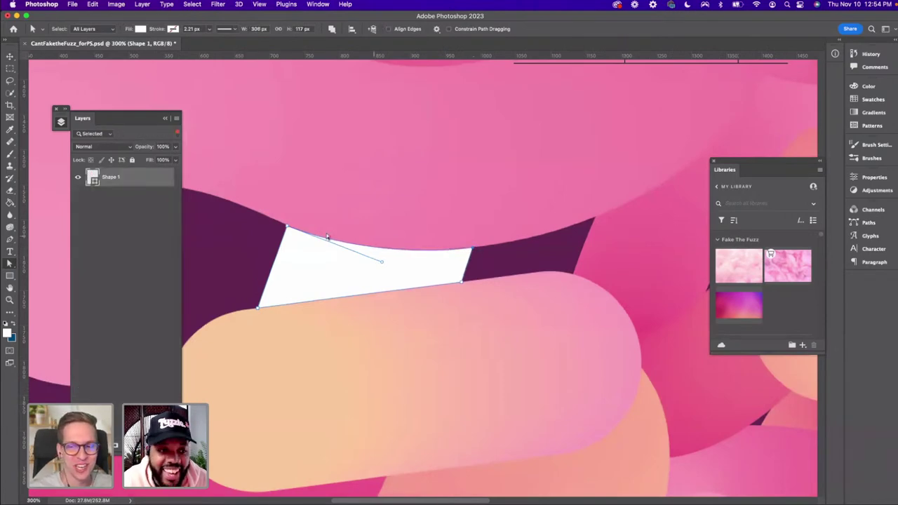
drag(379, 262, 376, 264)
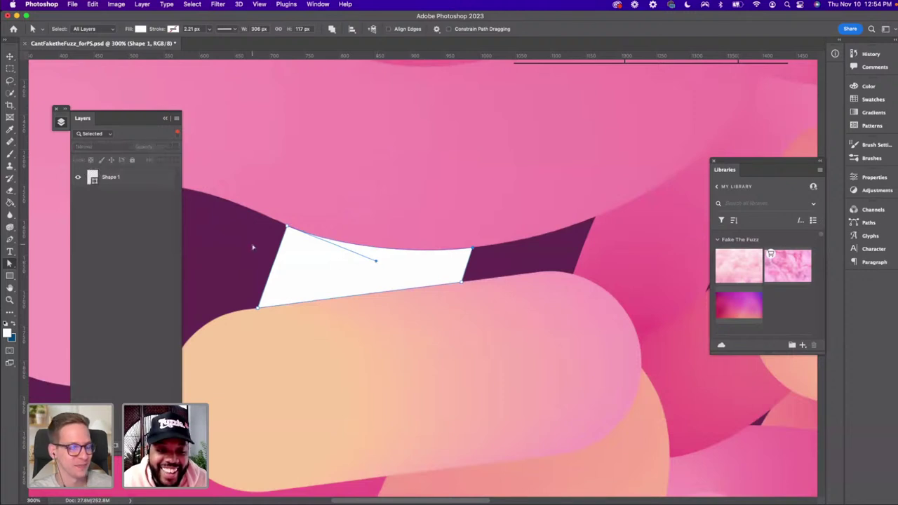
click(254, 247)
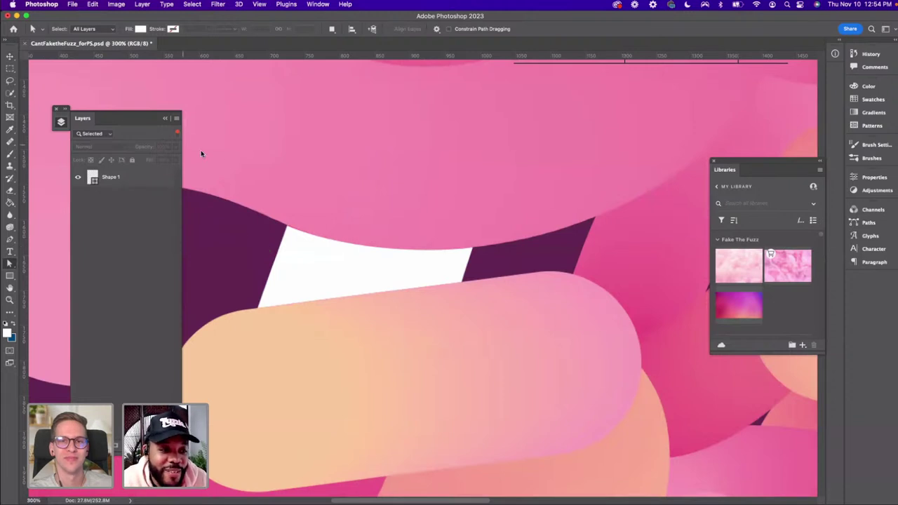
Reselect the patch shape, switch to the Move tool, and load Shape 1 as a selection
click(177, 135)
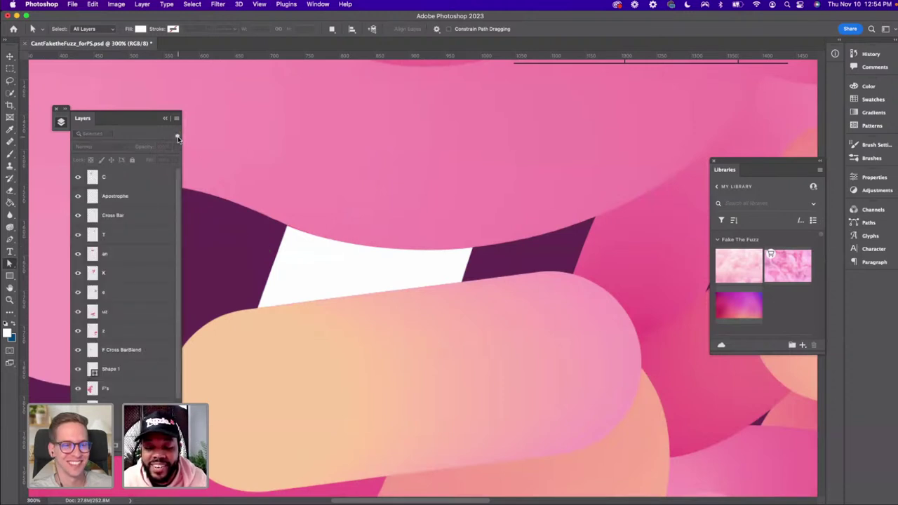
click(290, 230)
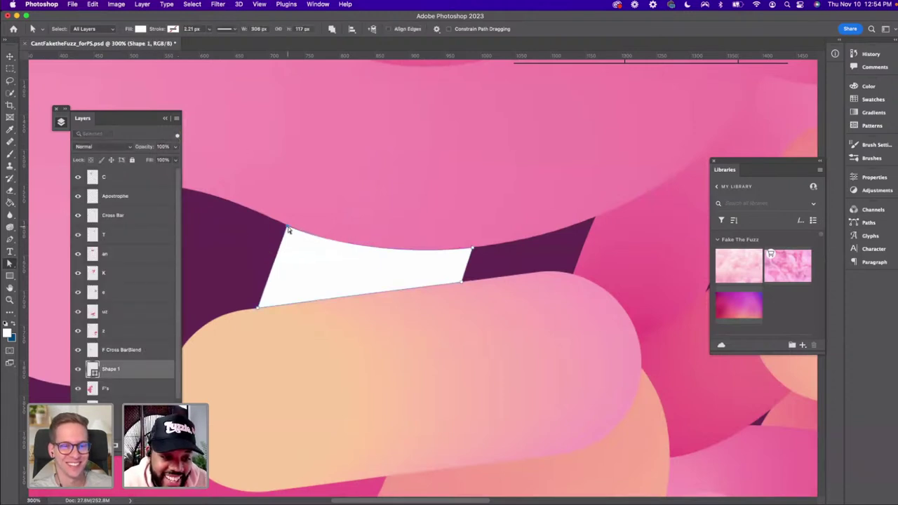
double_click(289, 228)
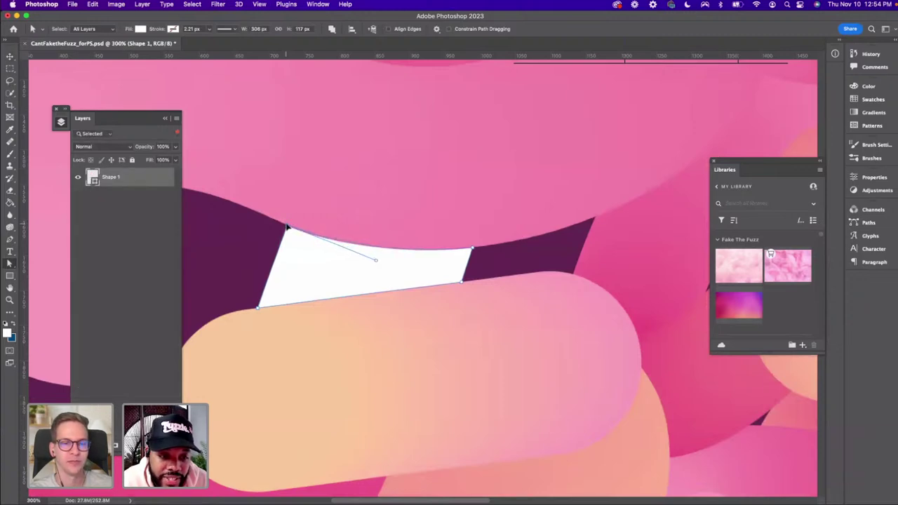
key(v)
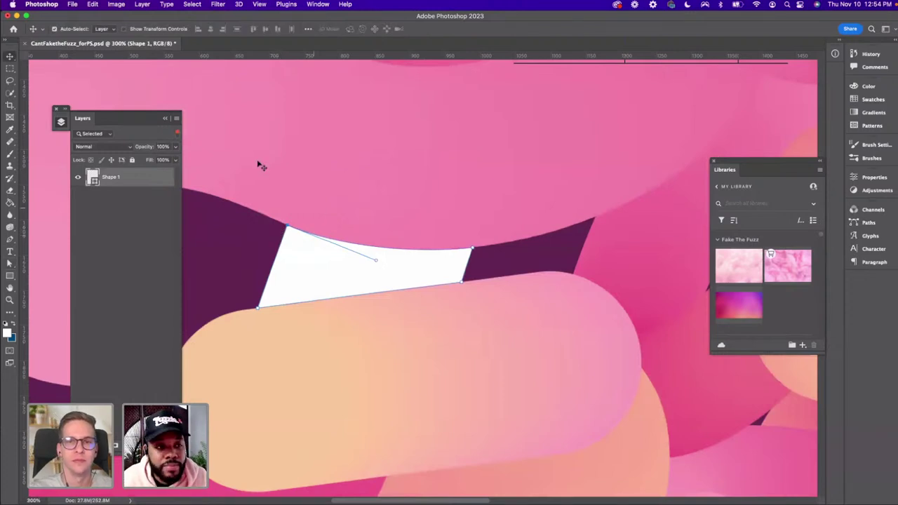
click(178, 134)
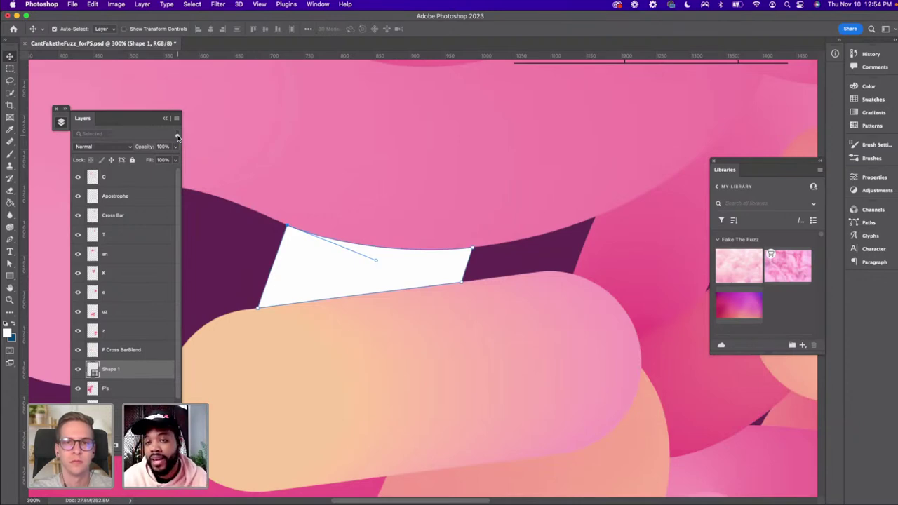
super+click(94, 373)
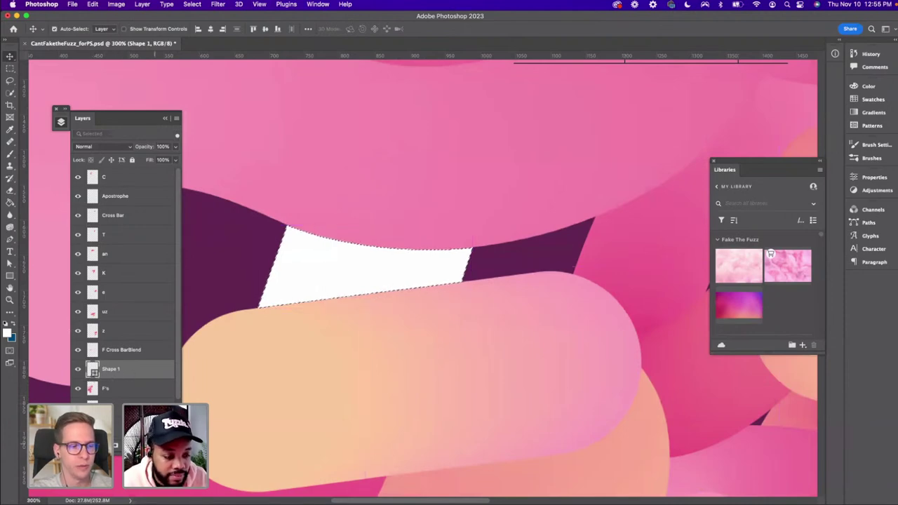
Add a new Layer 3 above Shape 1 and fill the selected band with pink
key(super+alt+shift+n)
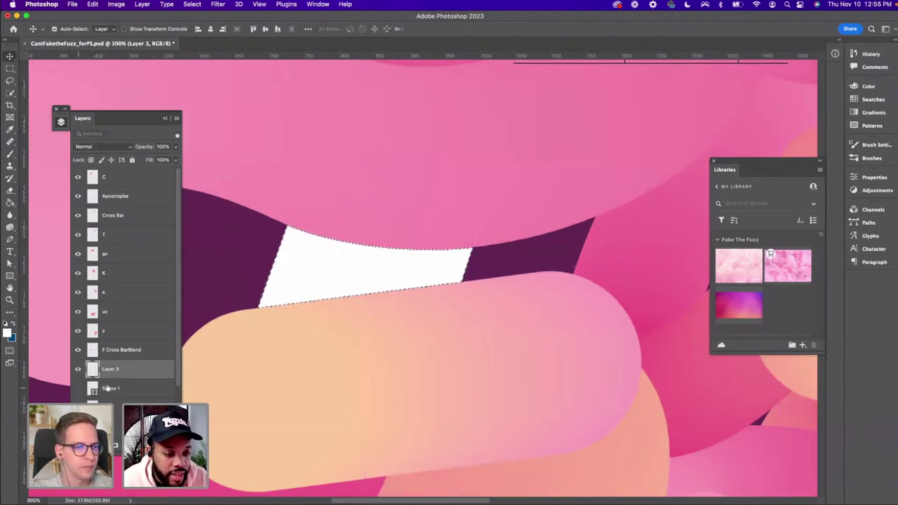
key(alt+BackSpace)
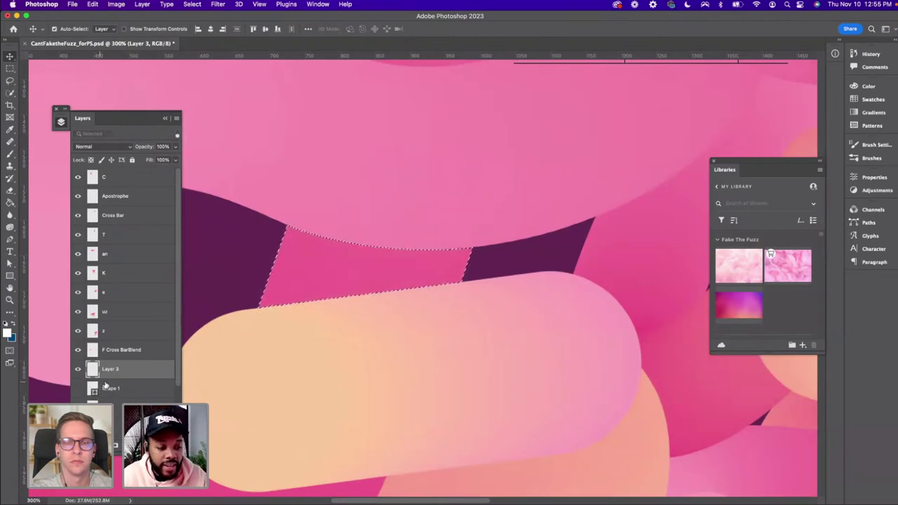
Rename Layer 3 to 'F Shadow 1' and make it the active layer
double_click(111, 370)
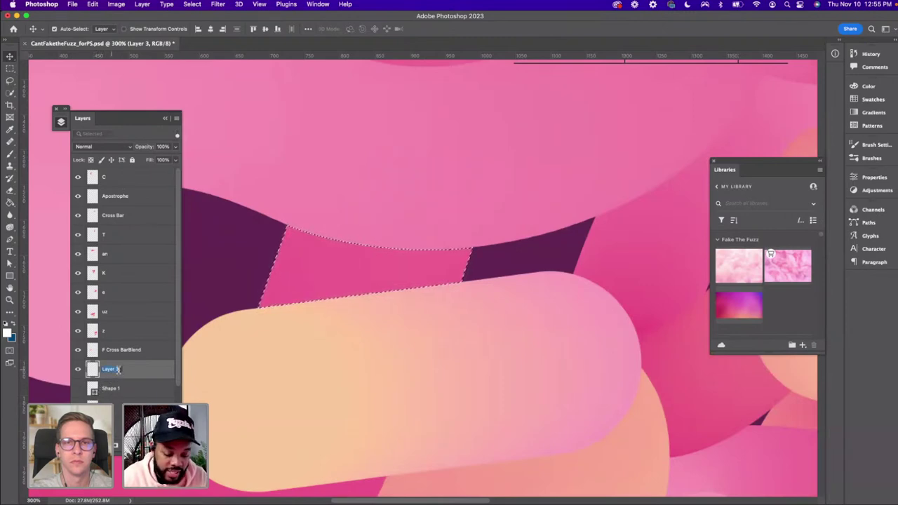
key(BackSpace)
text(F Shadow)
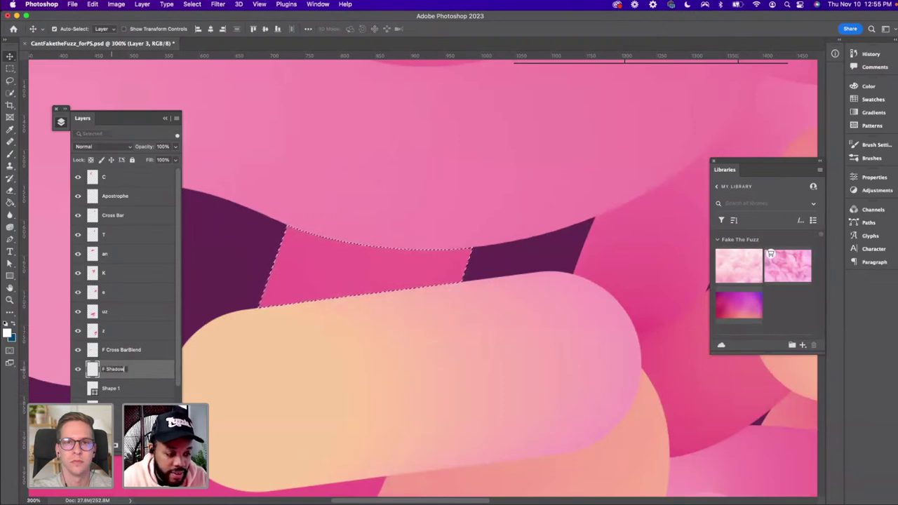
text( 1)
click(111, 388)
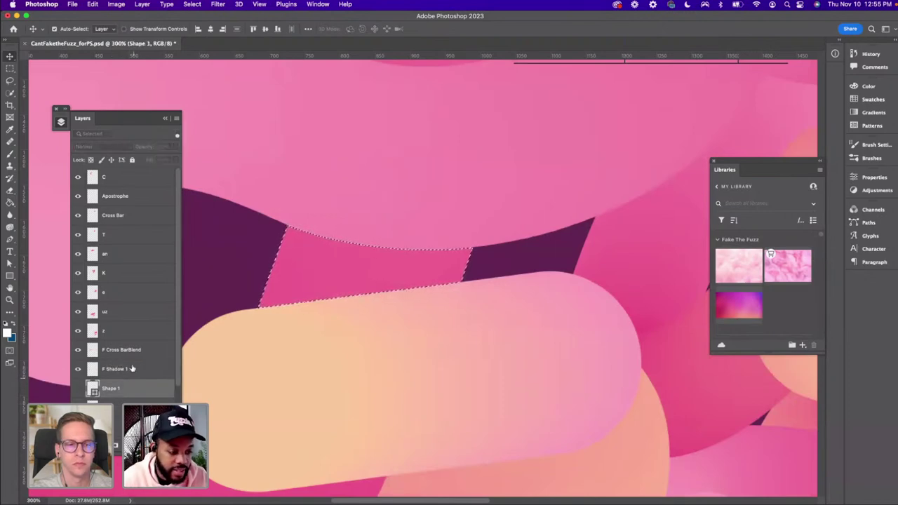
click(110, 369)
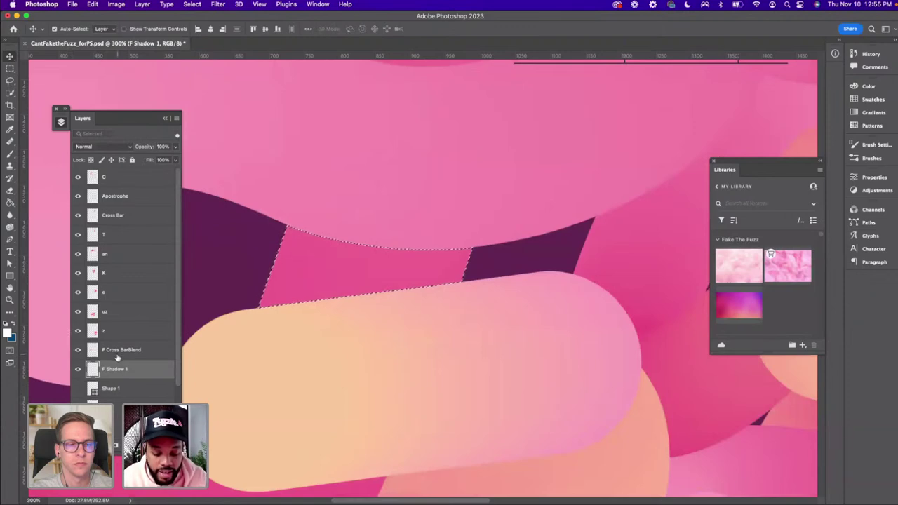
Sample the dark purple background and paint a soft 105 px shadow along the band's top edge
key(i)
click(231, 297)
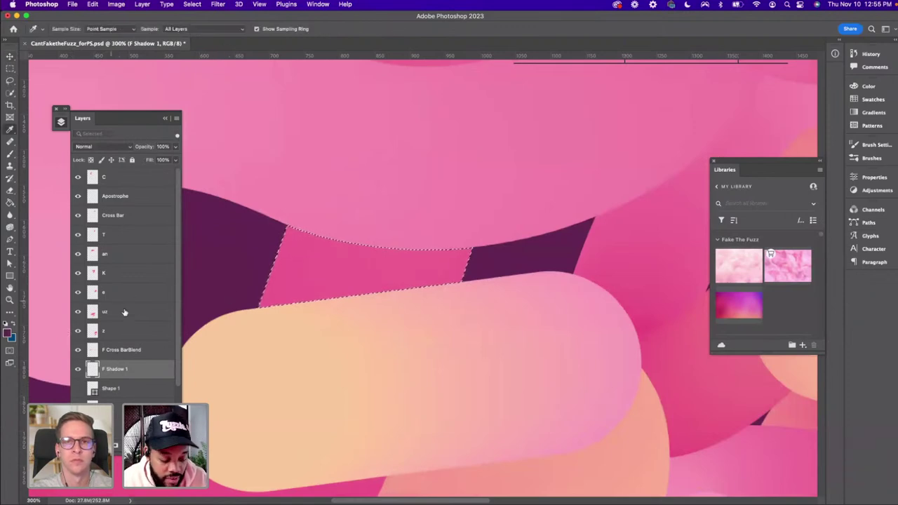
key(b)
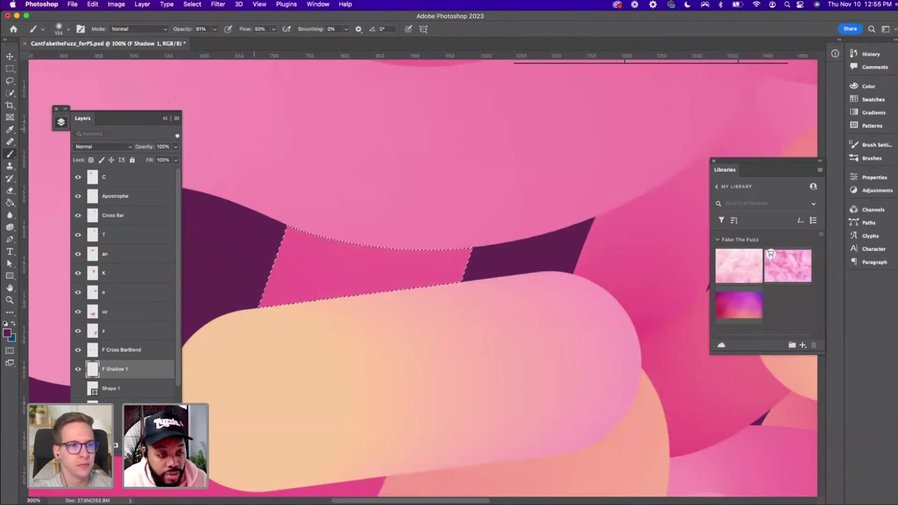
mouse_move(254, 129)
mouse_down()
mouse_move(271, 128)
mouse_move(235, 131)
mouse_move(262, 121)
mouse_move(256, 64)
mouse_move(254, 246)
mouse_move(255, 105)
mouse_move(218, 103)
mouse_move(297, 187)
mouse_move(297, 177)
mouse_move(290, 180)
mouse_up()
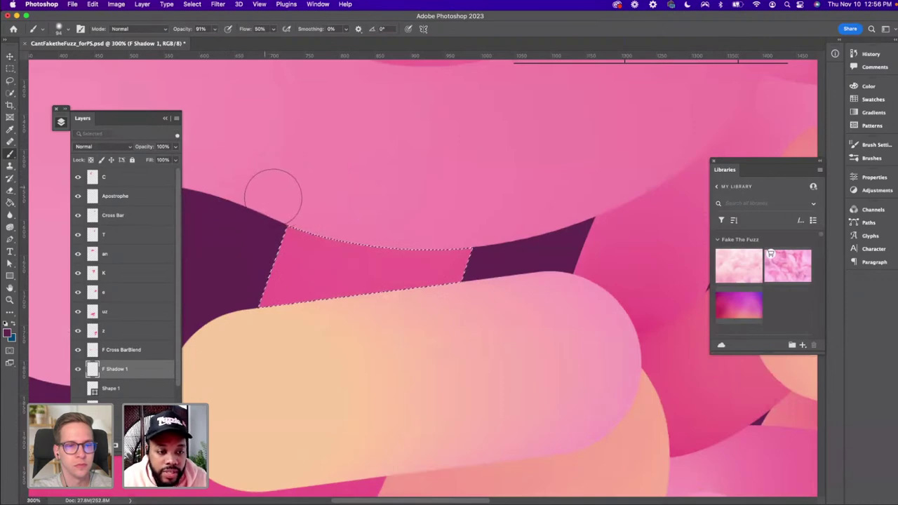
mouse_move(513, 215)
mouse_down()
mouse_move(482, 229)
mouse_move(365, 229)
mouse_move(259, 209)
mouse_move(495, 221)
mouse_up()
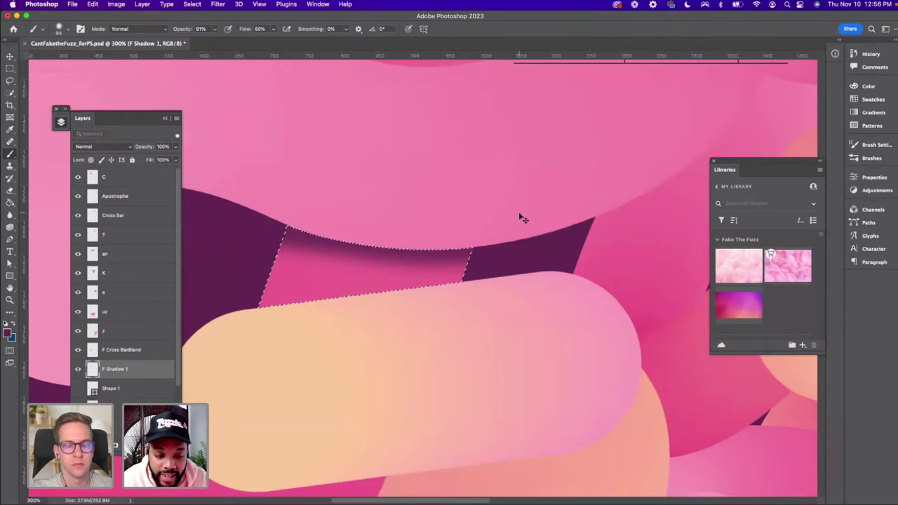
Enlarge the brush to about 122 px, repaint and build up the shadow, then deselect
key(super+minus)
mouse_move(424, 226)
mouse_down()
mouse_move(357, 241)
mouse_move(432, 242)
mouse_move(262, 250)
mouse_move(294, 240)
mouse_move(452, 242)
mouse_up()
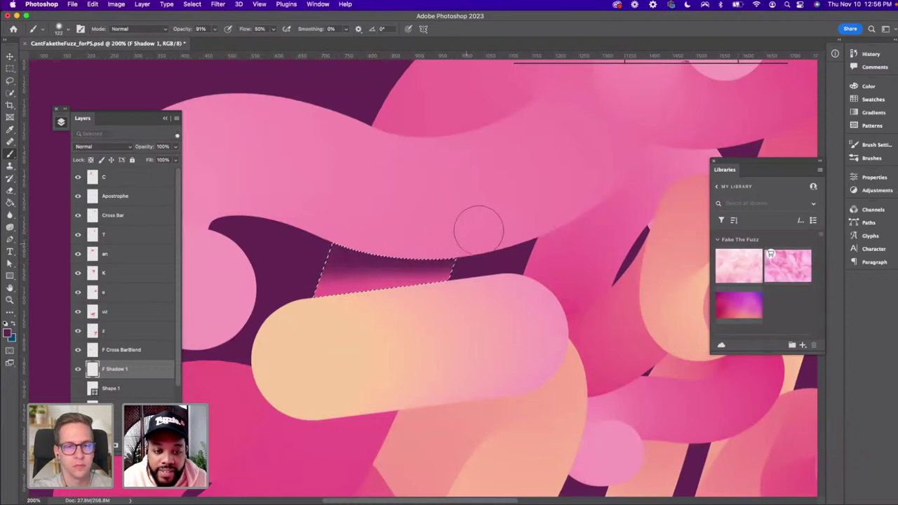
key(super+z)
mouse_move(296, 225)
mouse_down()
mouse_move(348, 246)
mouse_move(429, 241)
mouse_up()
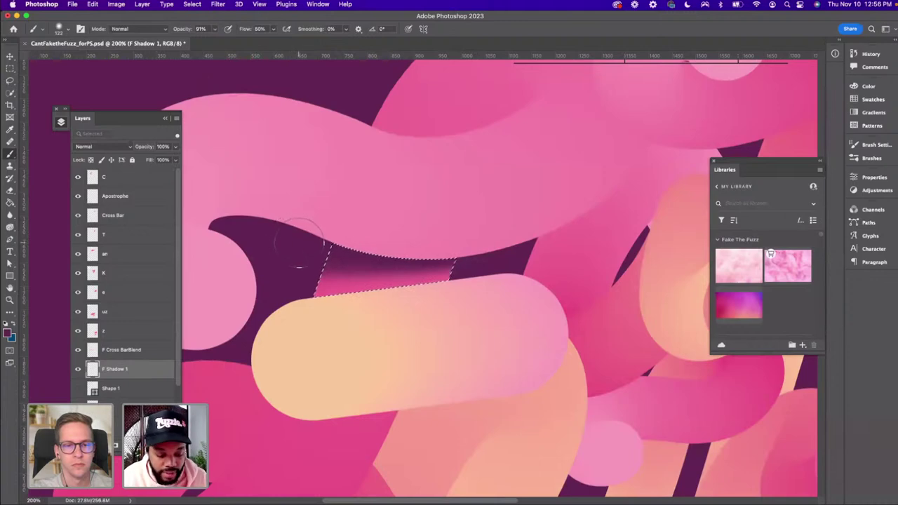
drag(301, 244, 309, 214)
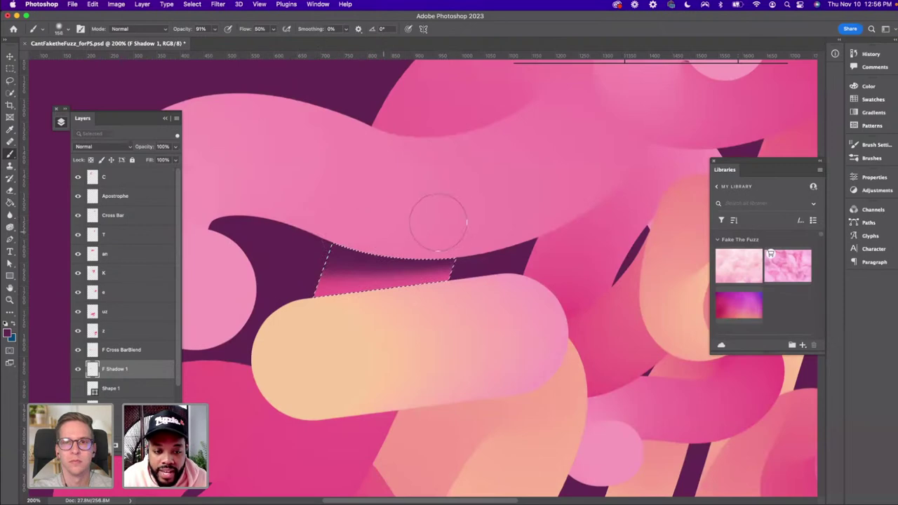
mouse_move(445, 239)
mouse_down()
mouse_move(275, 250)
mouse_move(316, 252)
mouse_move(343, 241)
mouse_move(299, 255)
mouse_move(409, 234)
mouse_up()
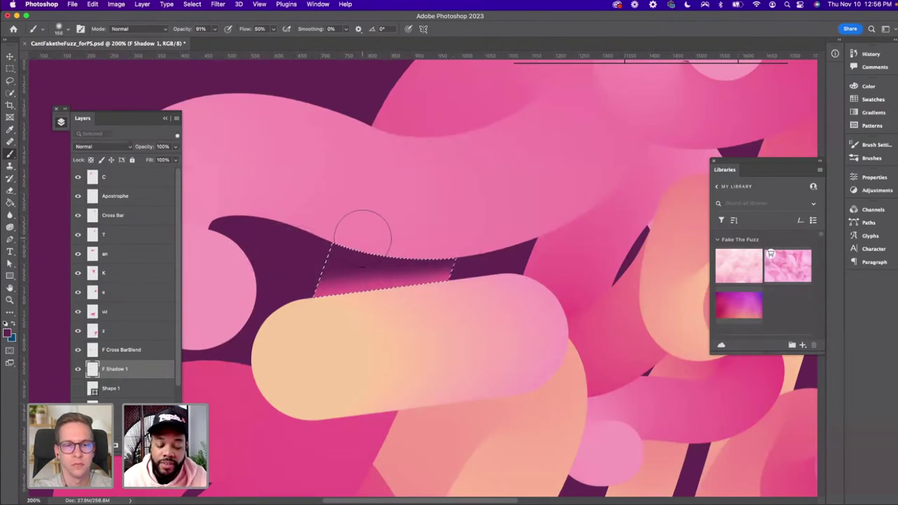
key(super+d)
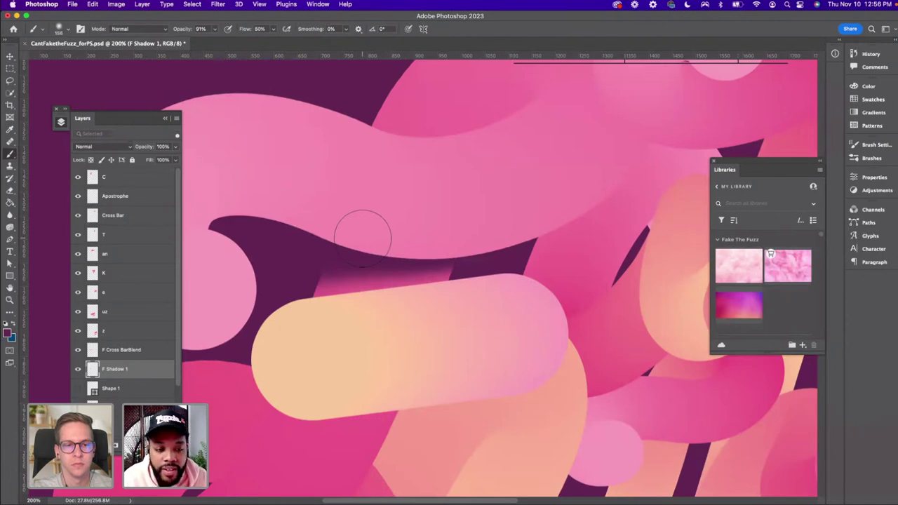
scroll(363, 238, down, 1)
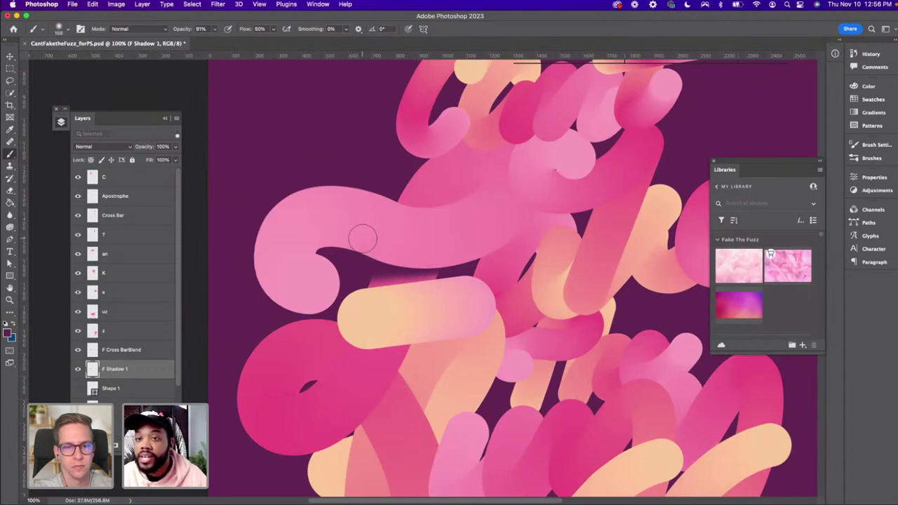
Group F Shadow 1 with its shape layer and name the new group F's
scroll(340, 300, down, 3)
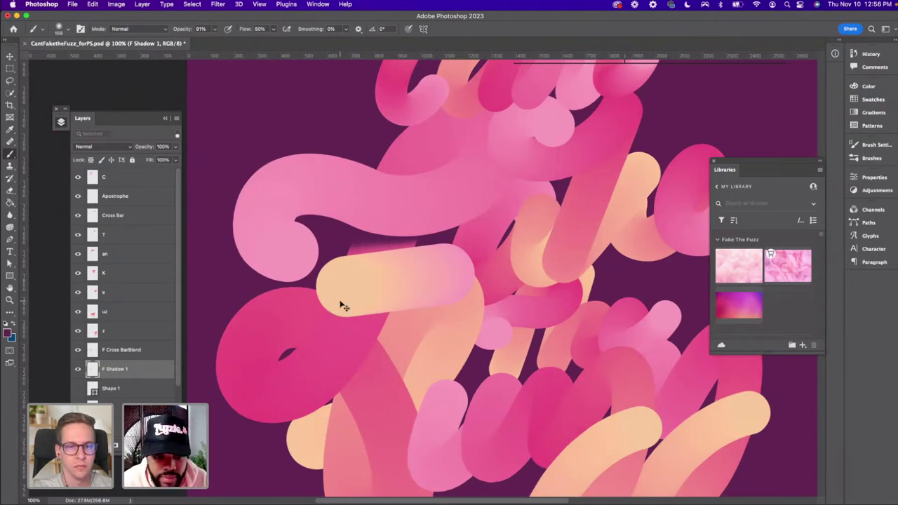
key(super+equal)
scroll(340, 300, up, 8)
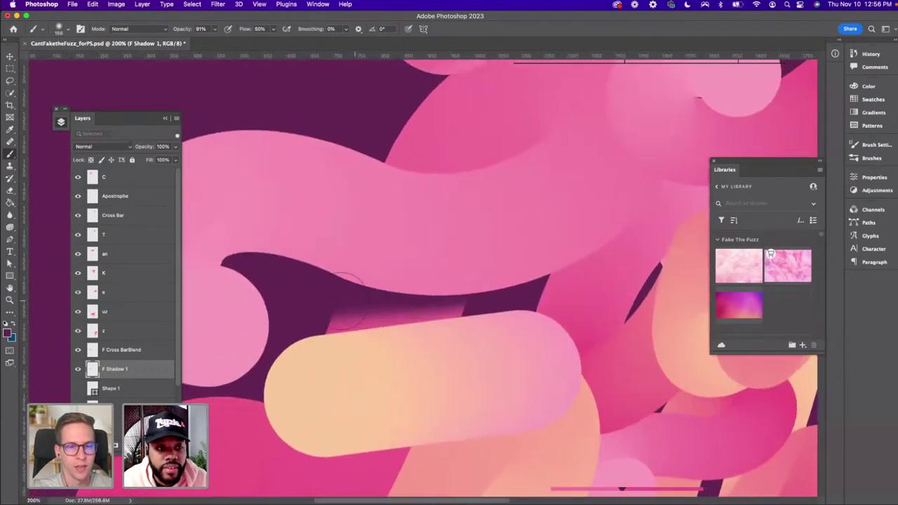
scroll(340, 300, up, 5)
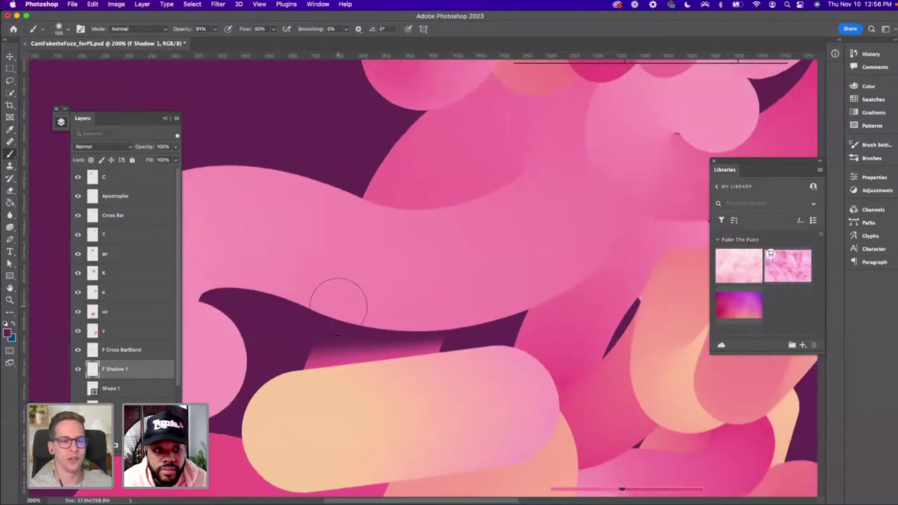
click(114, 407)
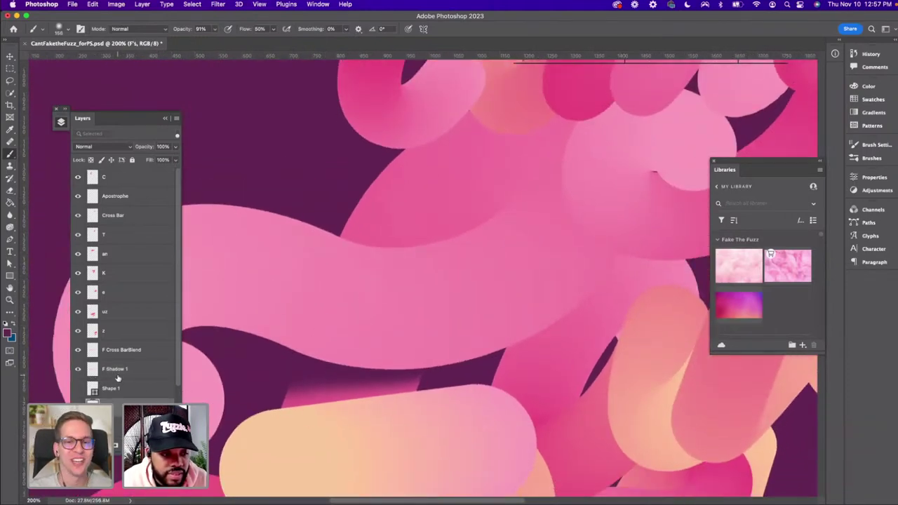
super+click(122, 377)
key(super+g)
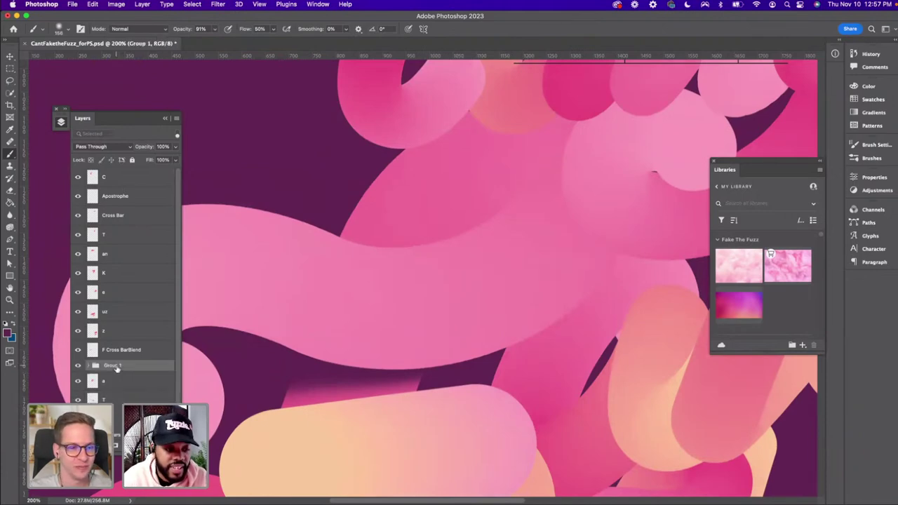
double_click(114, 367)
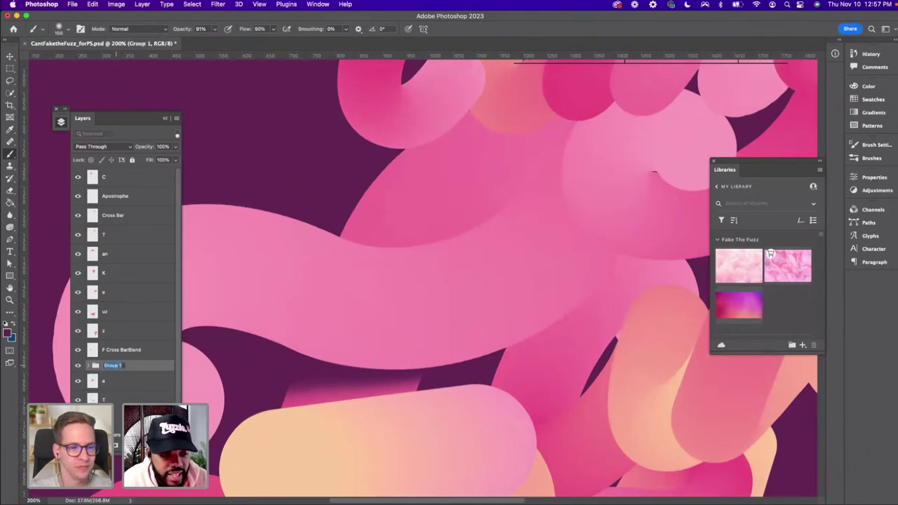
text(S)
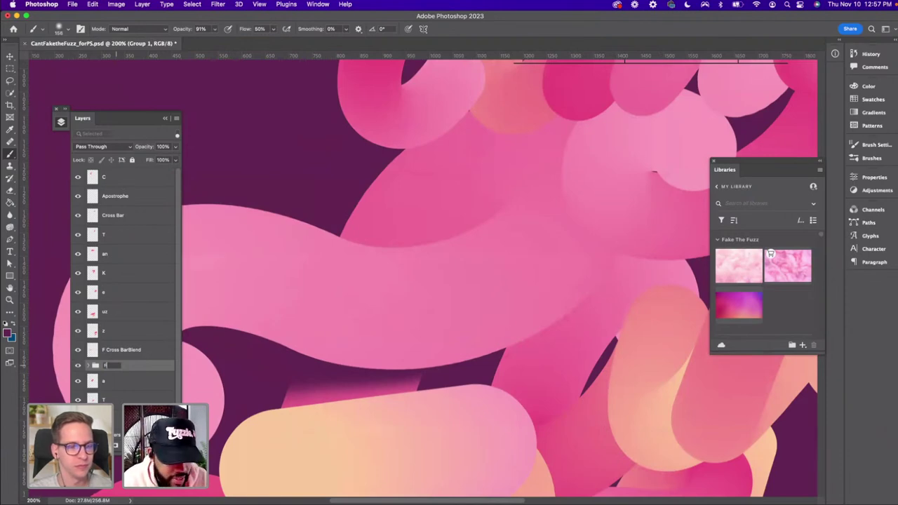
key(Return)
Expand the F's group, select F Shadow 1, and zoom in then back to 200%
scroll(126, 281, down, 1)
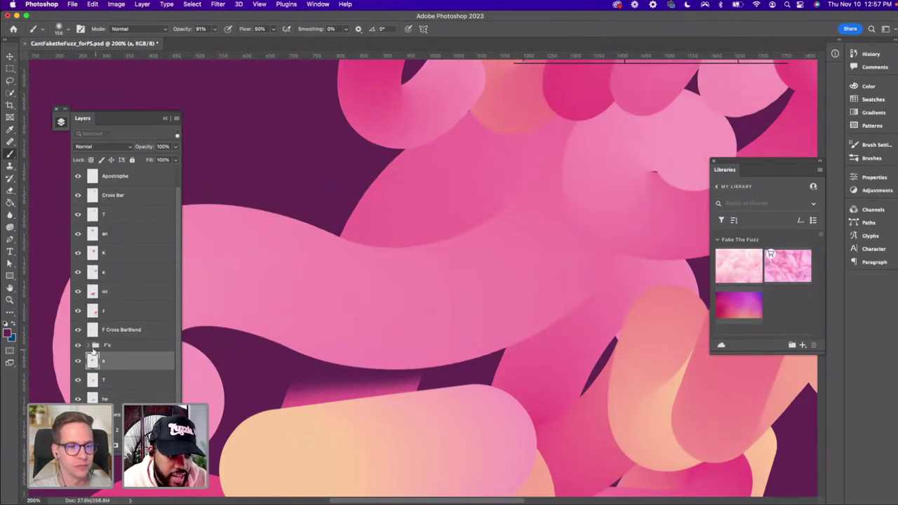
click(89, 345)
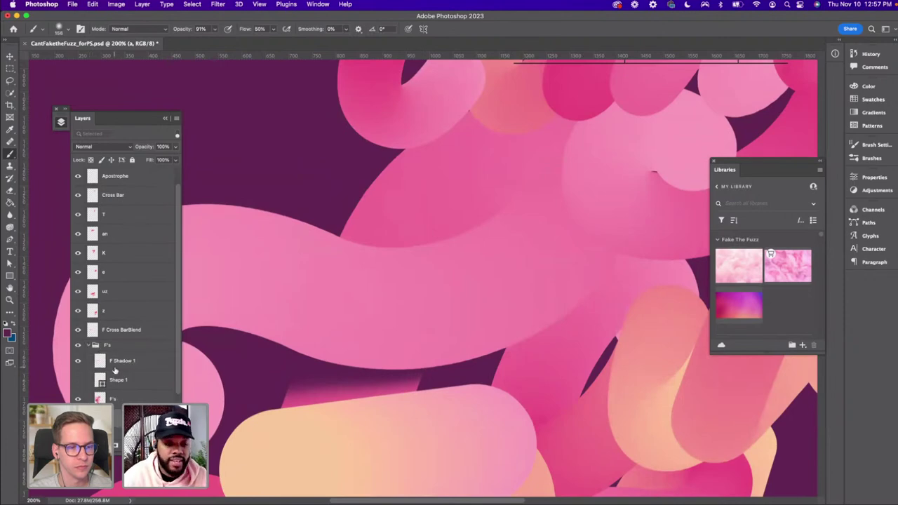
click(115, 361)
key(super+equal)
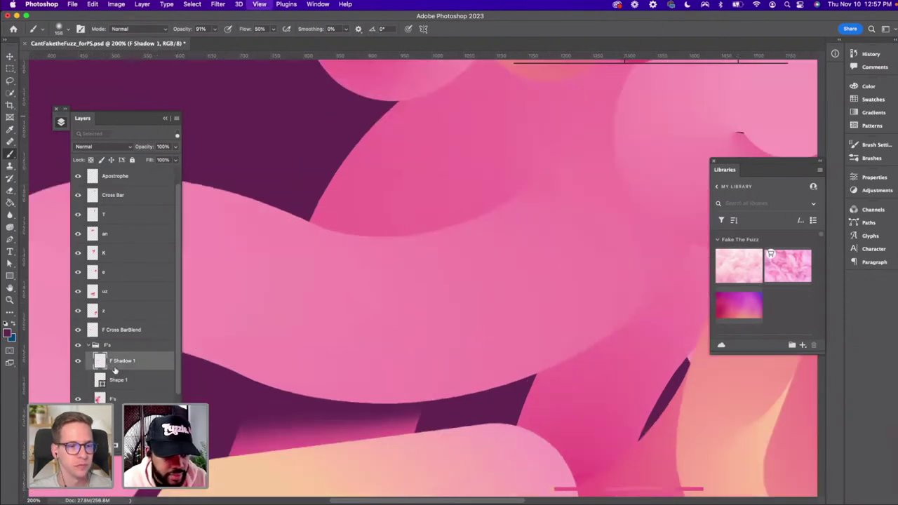
key(super+minus)
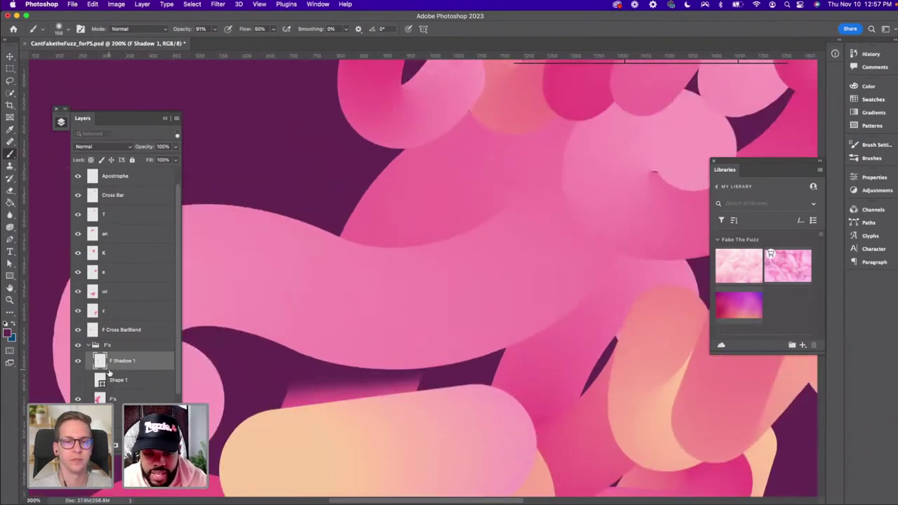
Start a new pen shape along the pink stroke with no fill and a light stroke colour
key(p)
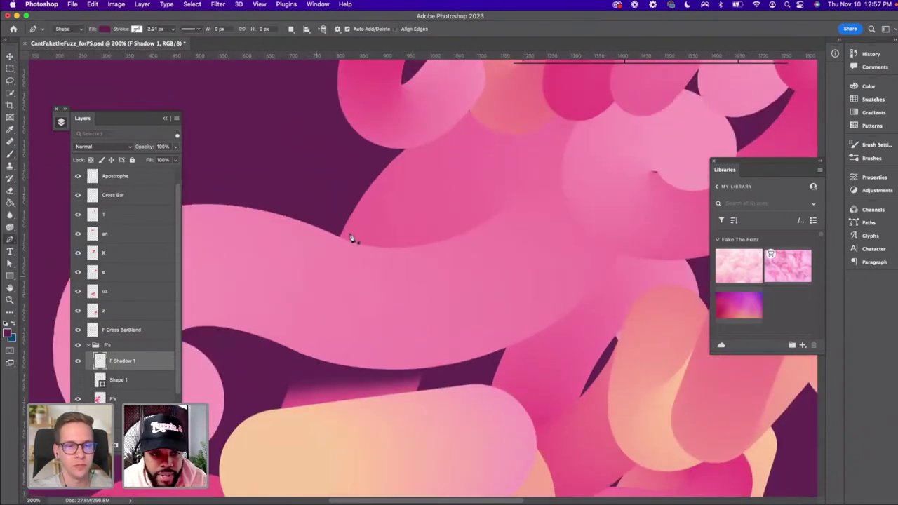
click(388, 248)
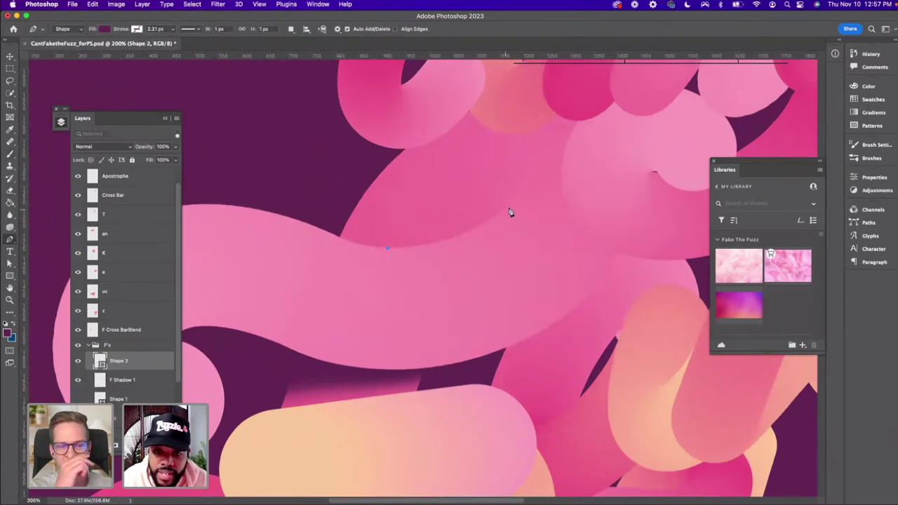
drag(515, 189, 546, 151)
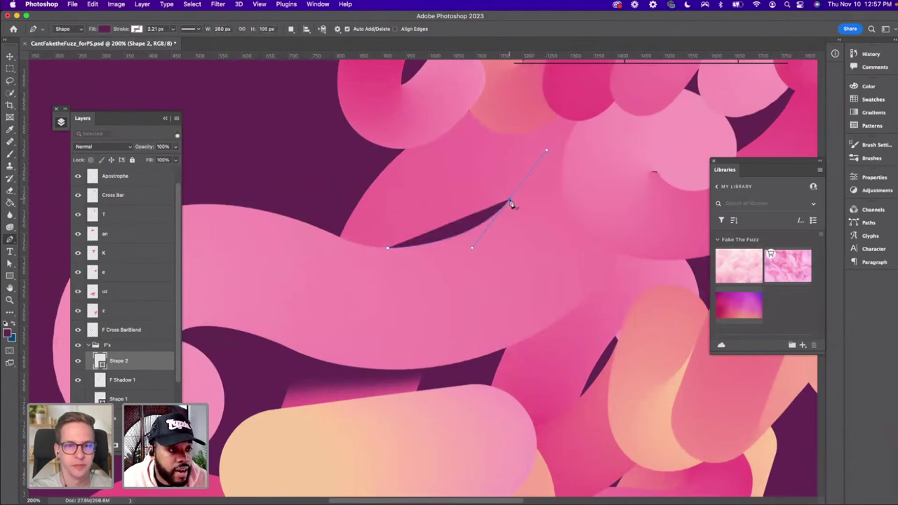
click(104, 29)
click(49, 47)
click(134, 29)
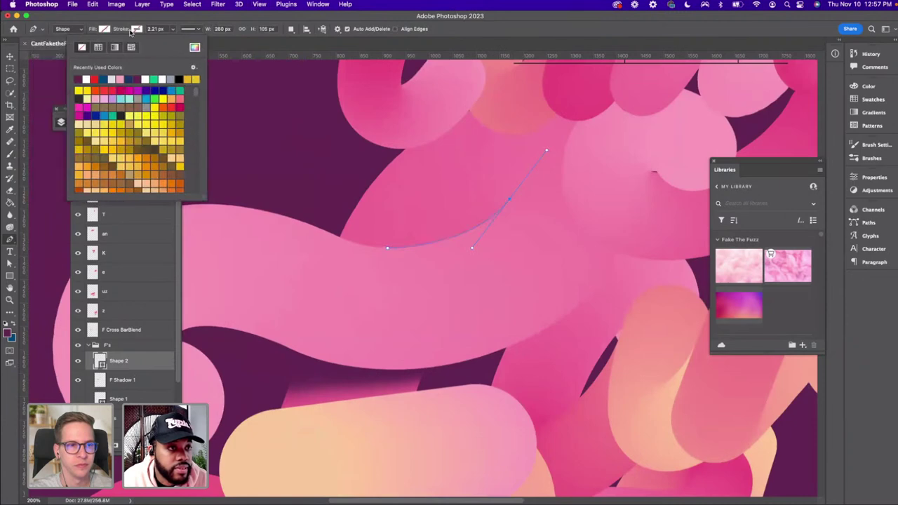
click(78, 79)
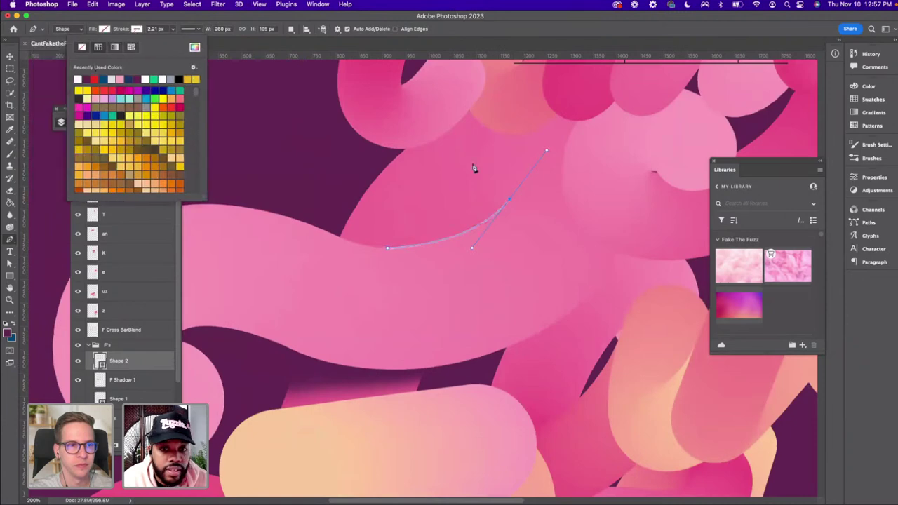
click(512, 198)
Add curved anchors around the oval and close the path at its starting point
drag(520, 189, 521, 184)
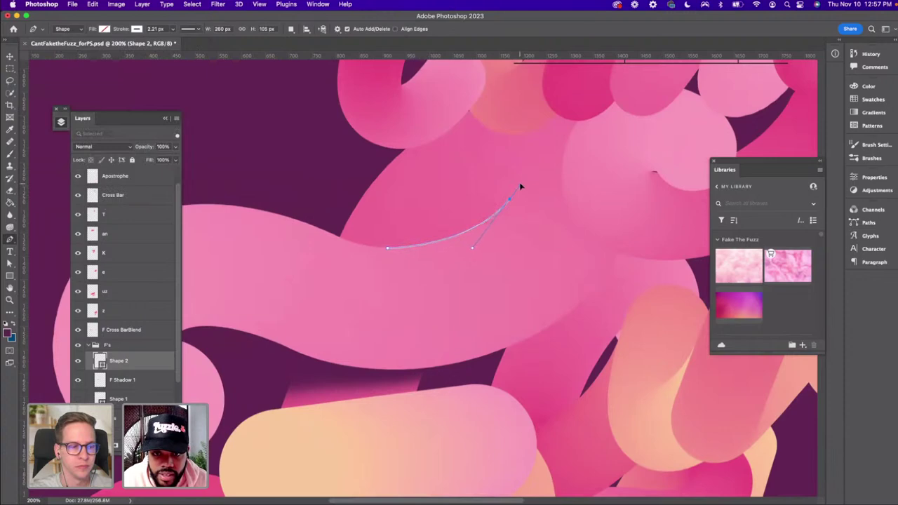
click(455, 148)
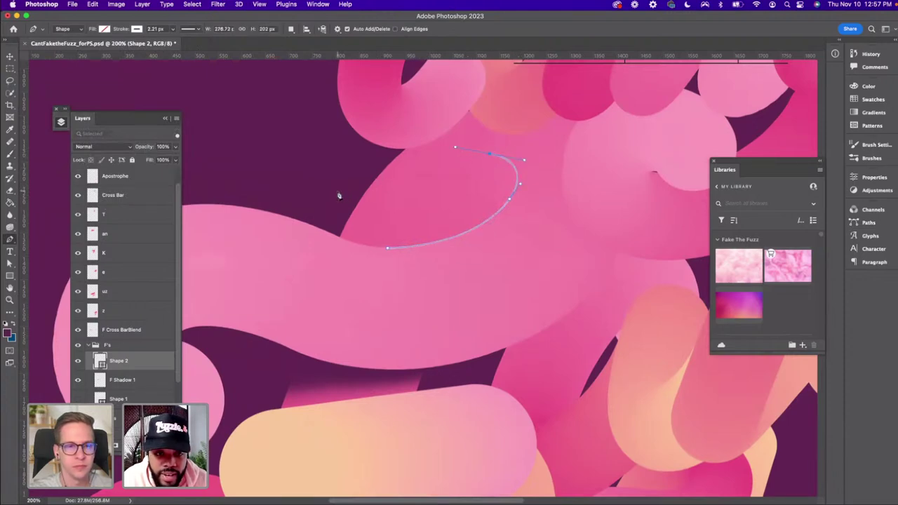
drag(337, 191, 319, 209)
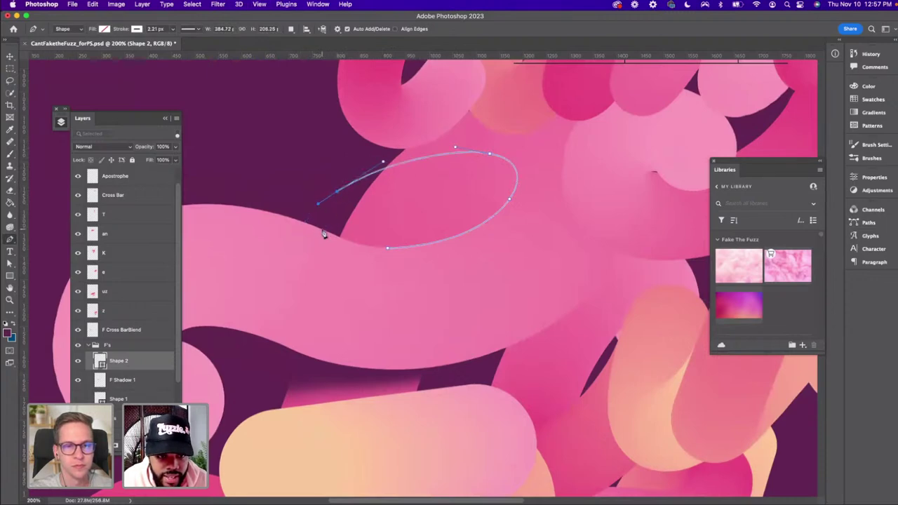
click(323, 230)
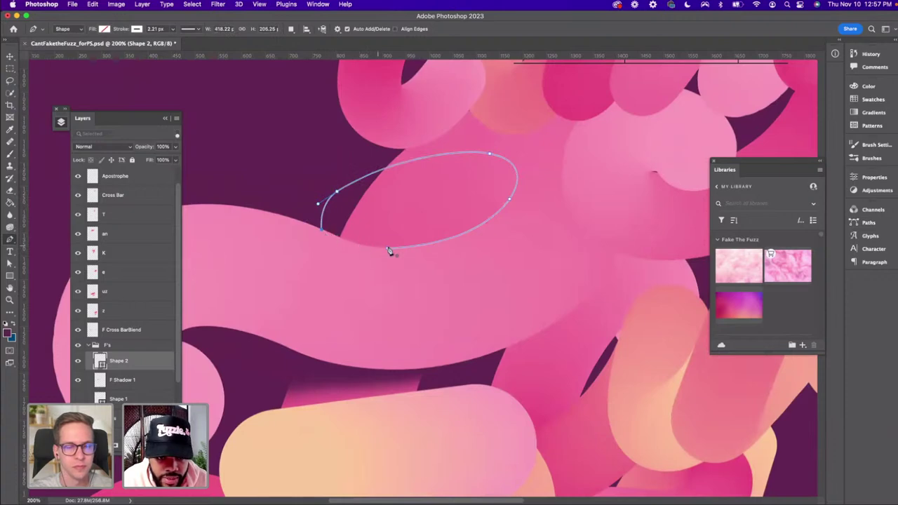
click(351, 243)
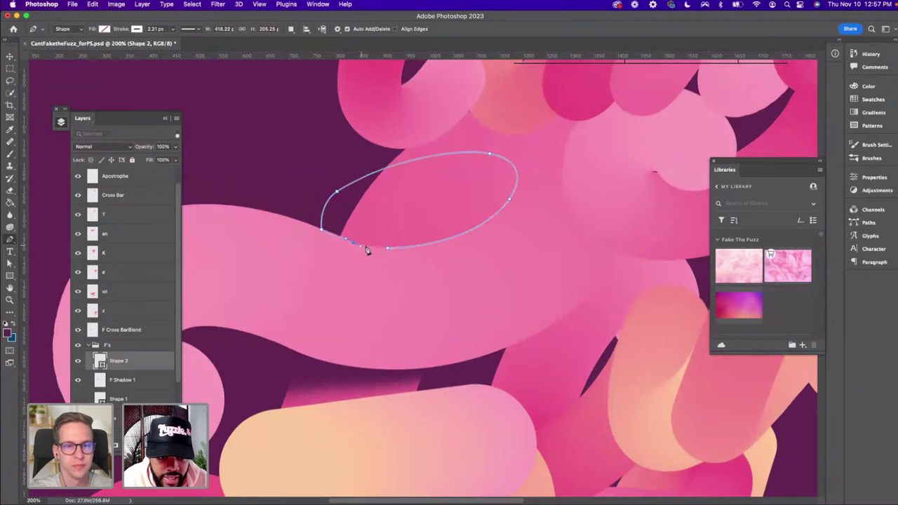
click(390, 249)
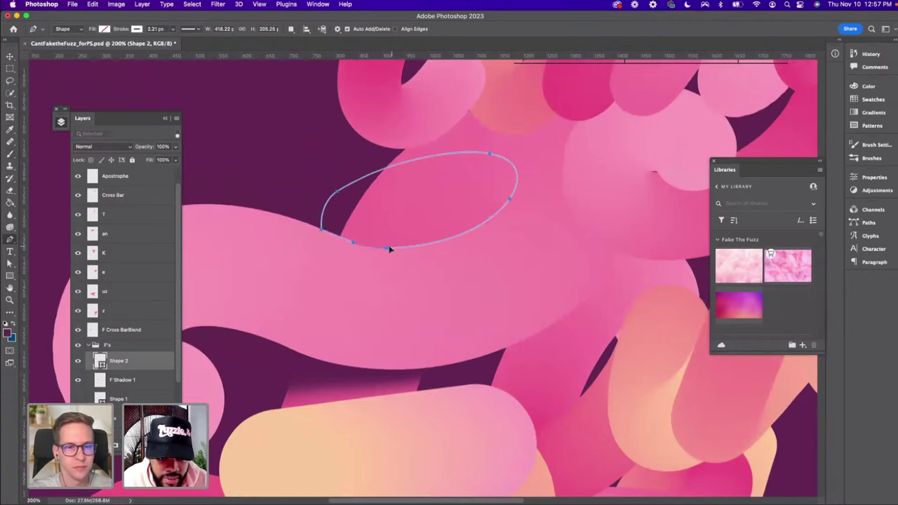
Load the Shape 2 oval as a selection and paint shadow on F Shadow 1 with a 178 px brush
key(v)
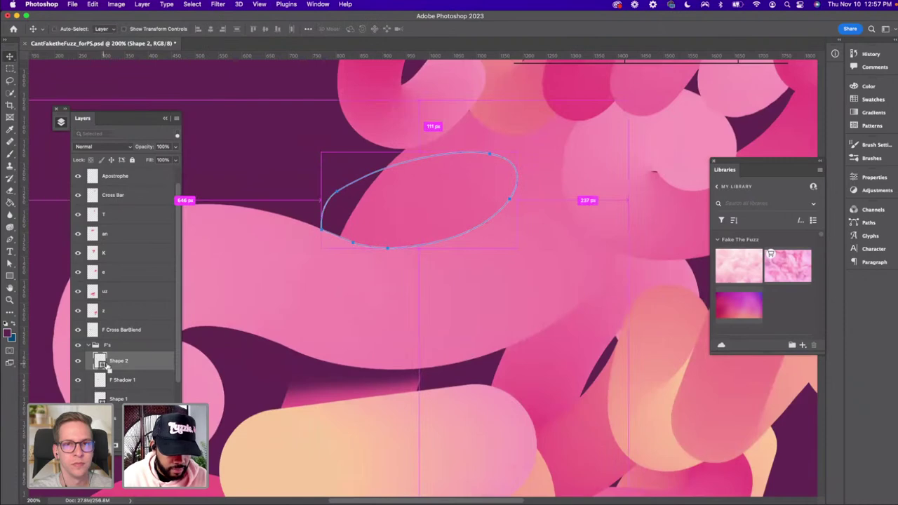
super+click(105, 365)
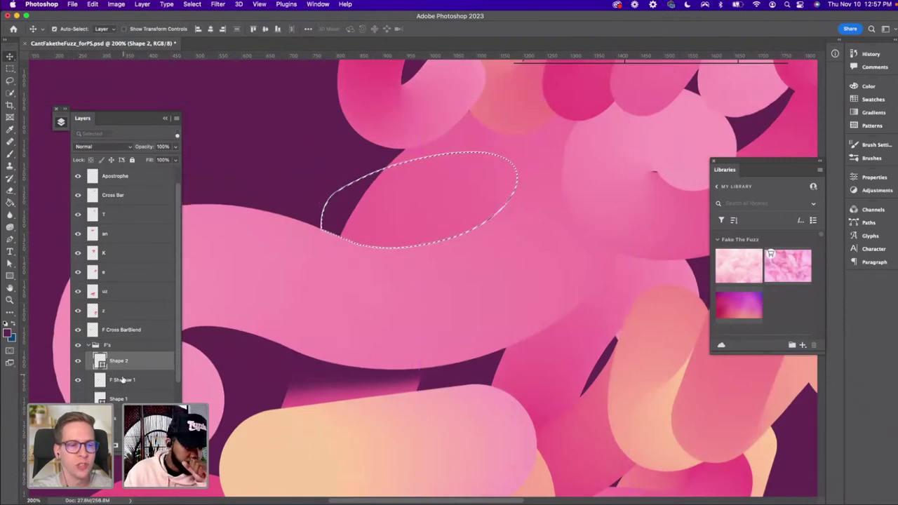
click(130, 374)
key(b)
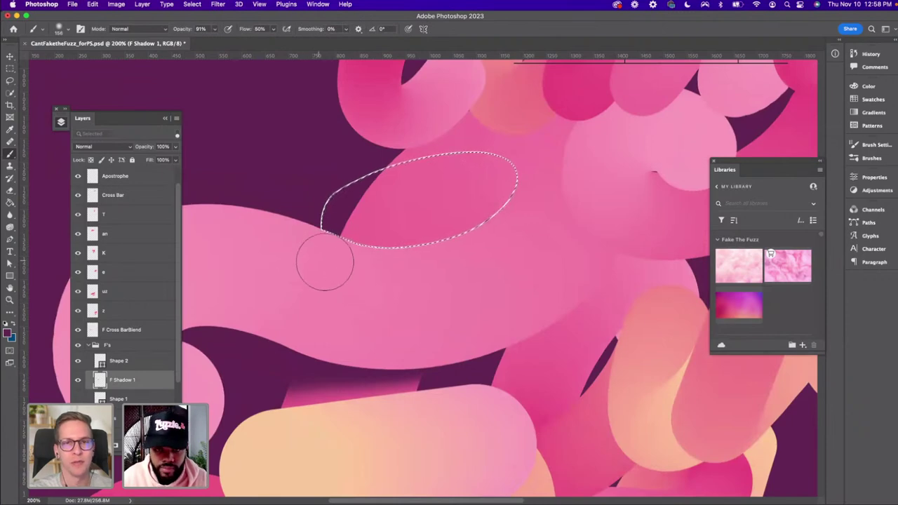
drag(312, 260, 334, 262)
key(ctrl)
key(ctrl)
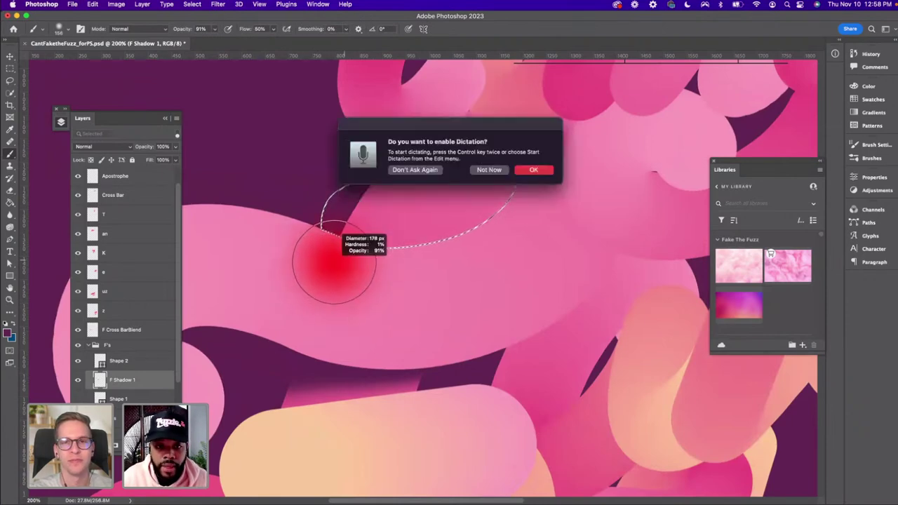
click(488, 170)
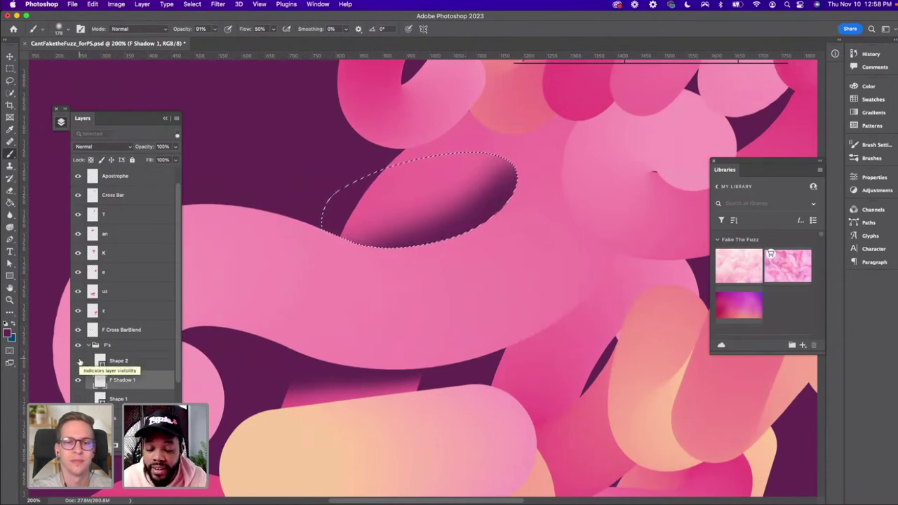
Deselect, check the shadow at full and 100% views, hide the Shape 2 outline, and compare before and after
key(super+d)
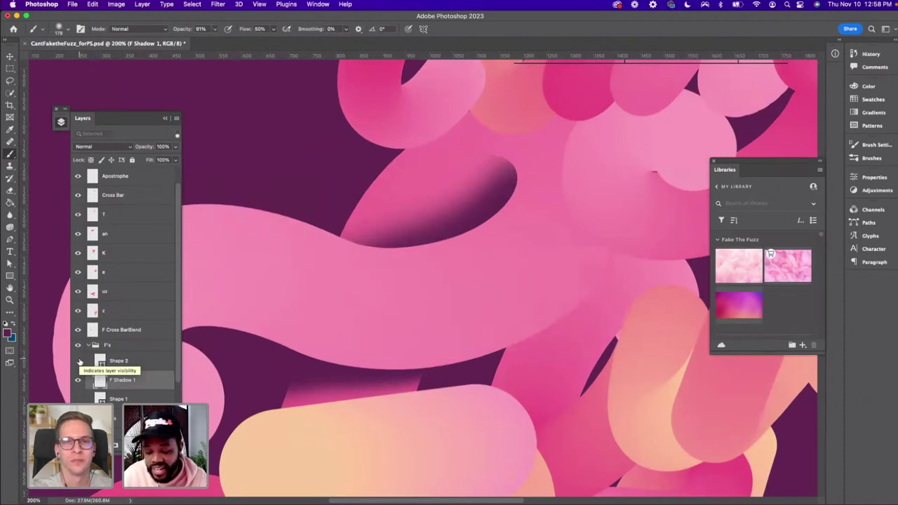
key(super+0)
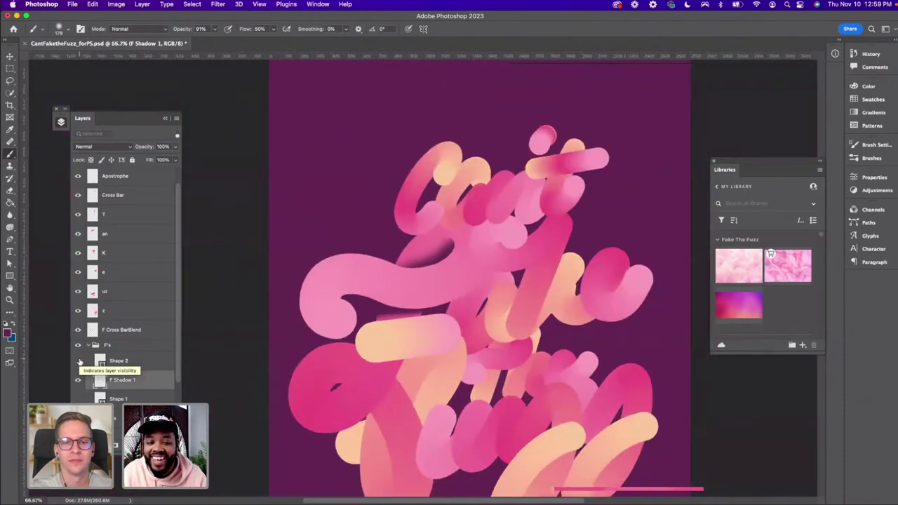
key(super+1)
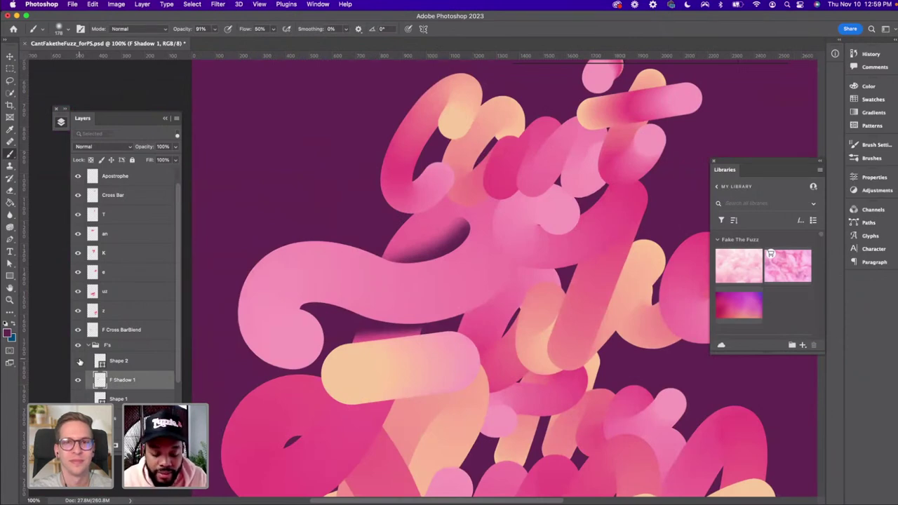
key(super+z)
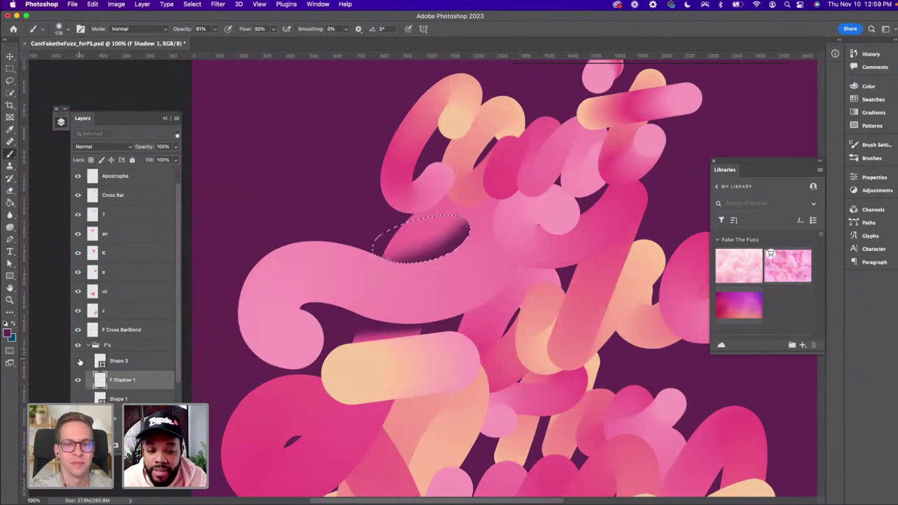
key(super+z)
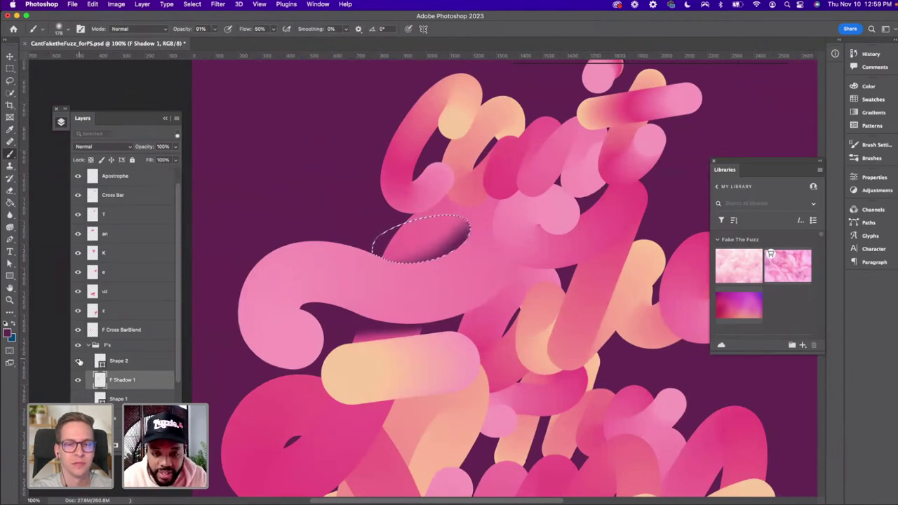
key(super+equal)
key(super+d)
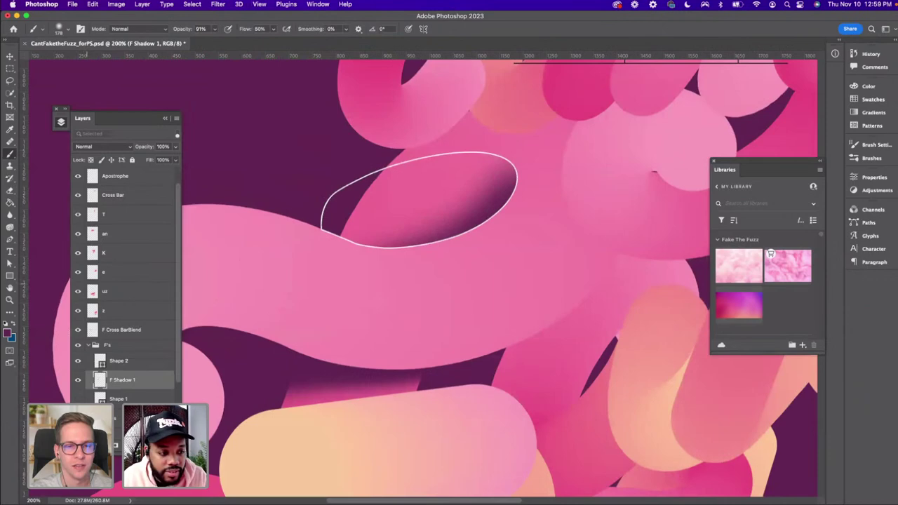
click(78, 362)
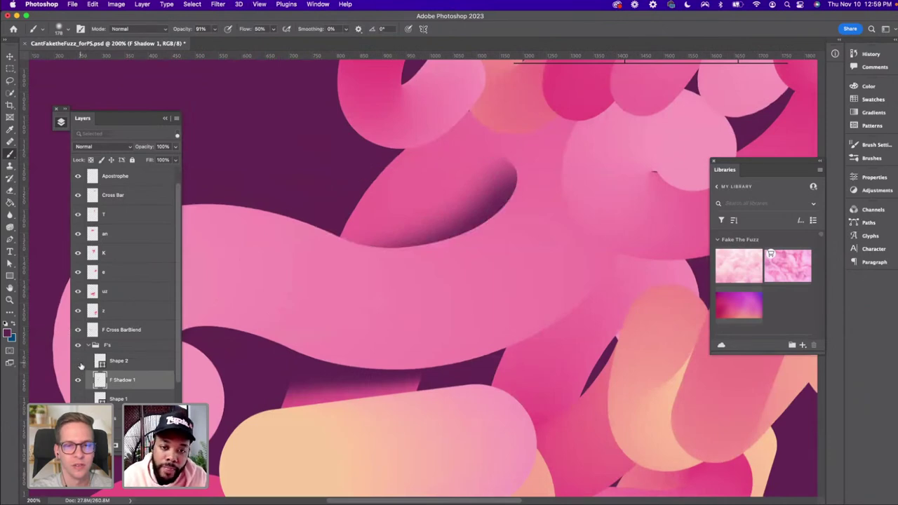
click(78, 379)
click(77, 379)
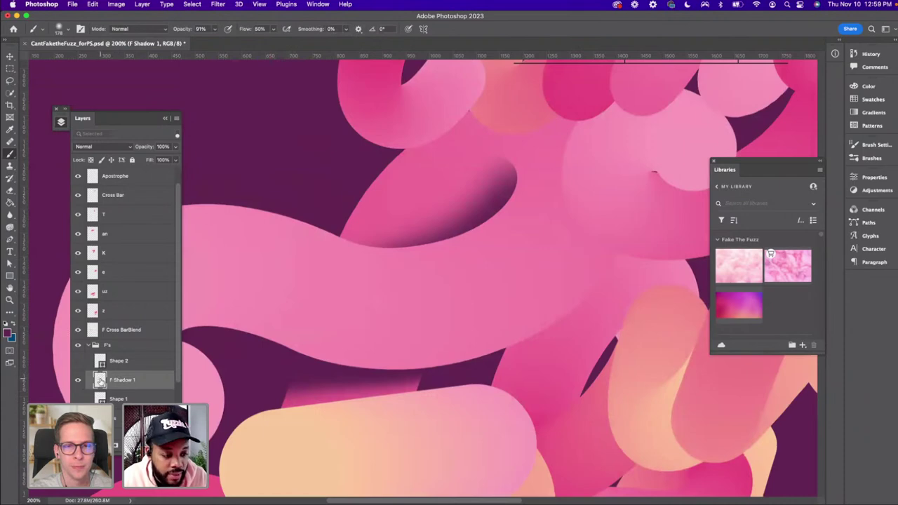
Erase the painted shadow from the F Shadow 1 layer
key(c)
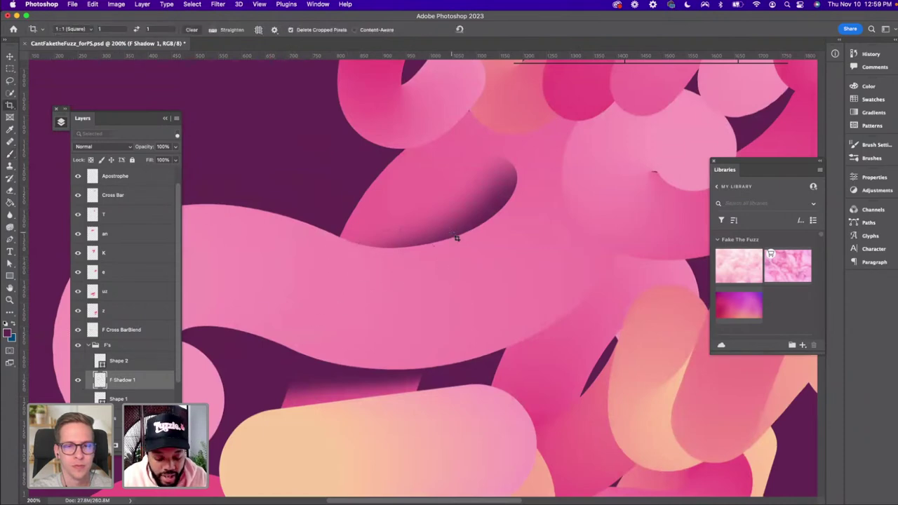
key(e)
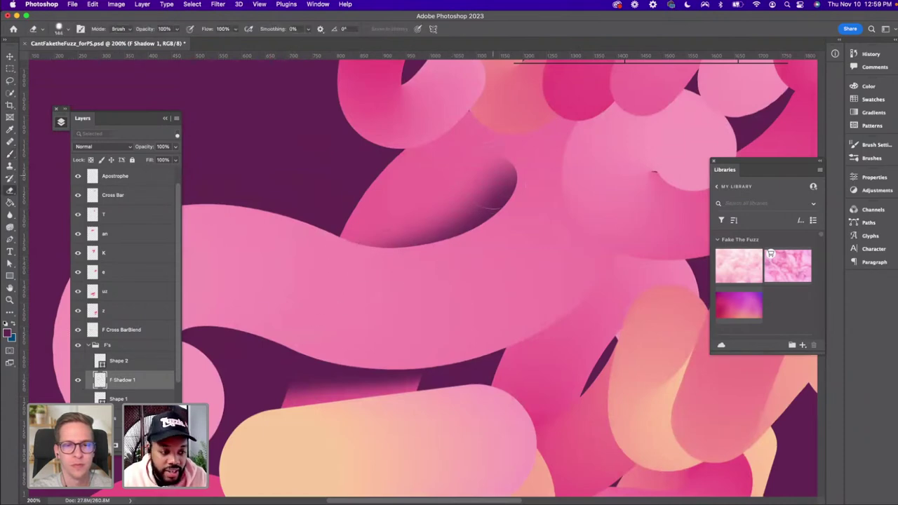
mouse_move(491, 190)
mouse_down()
mouse_move(467, 224)
mouse_move(407, 254)
mouse_move(372, 245)
mouse_up()
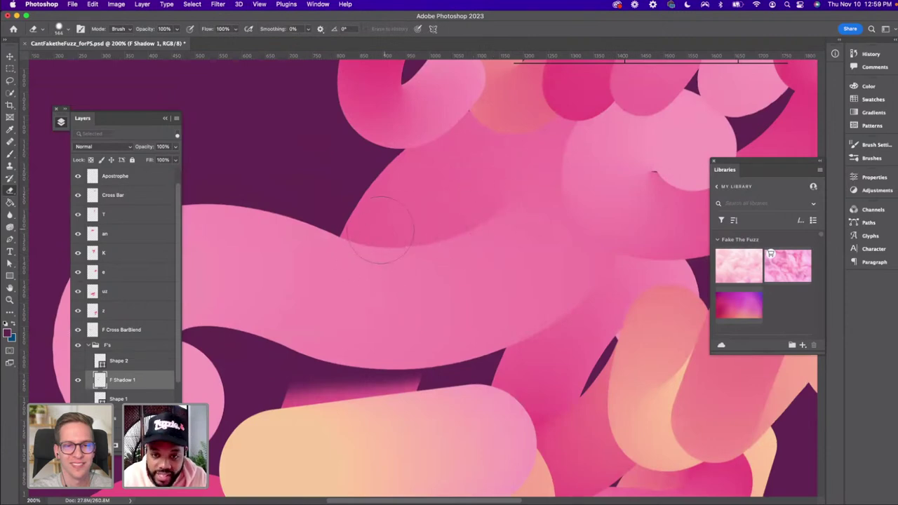
Show and select the Shape 2 oval path, then delete the Shape 2 layer
click(80, 360)
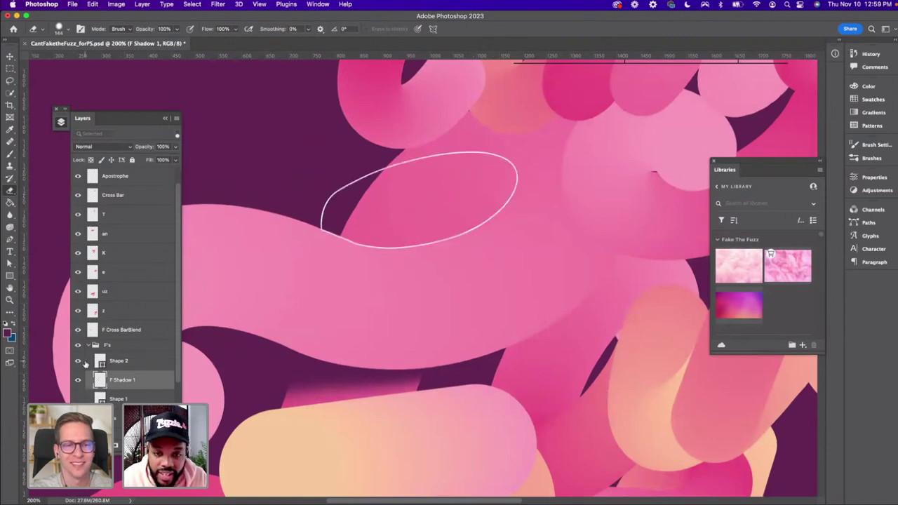
key(a)
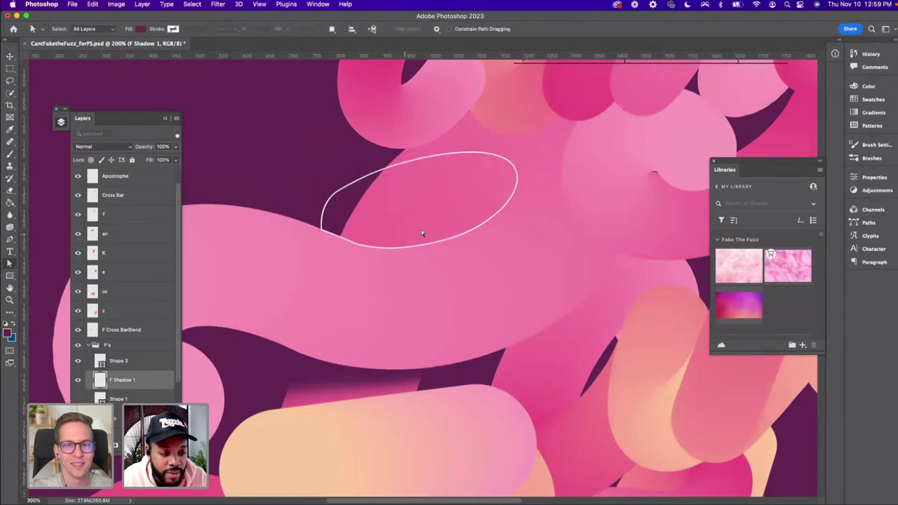
click(120, 363)
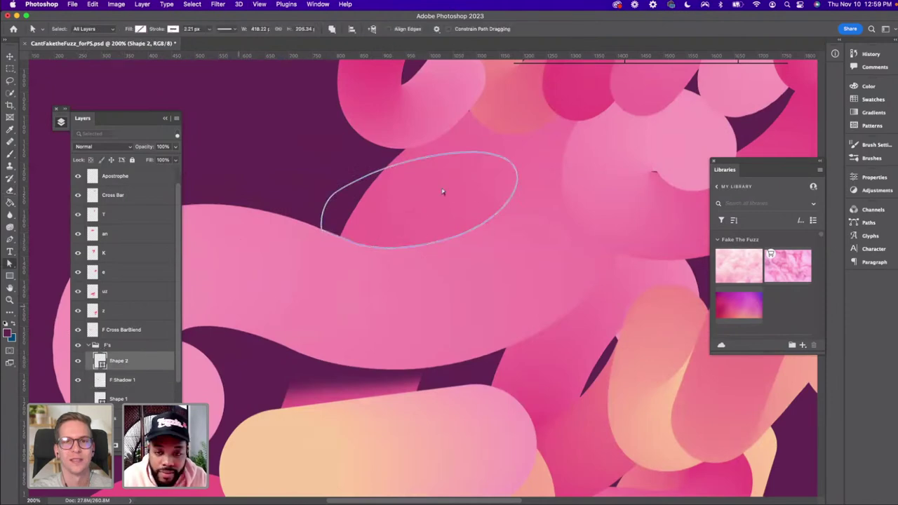
click(517, 179)
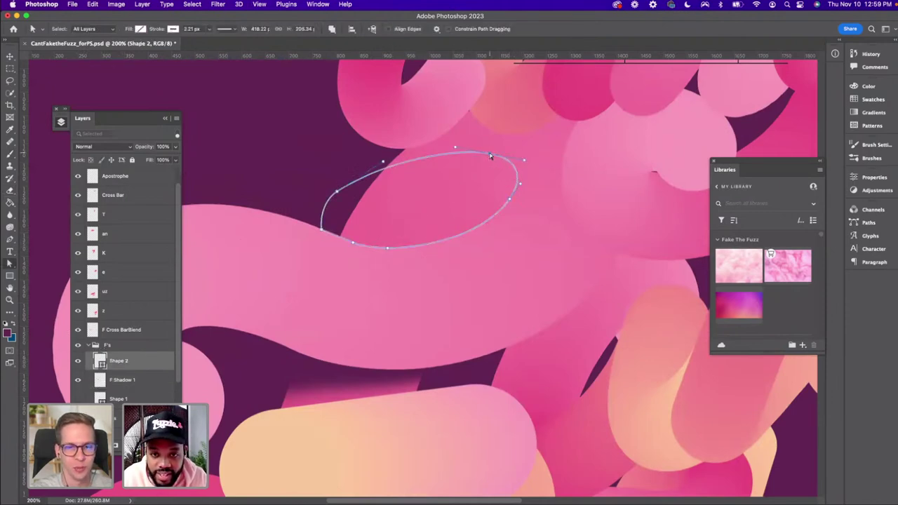
key(v)
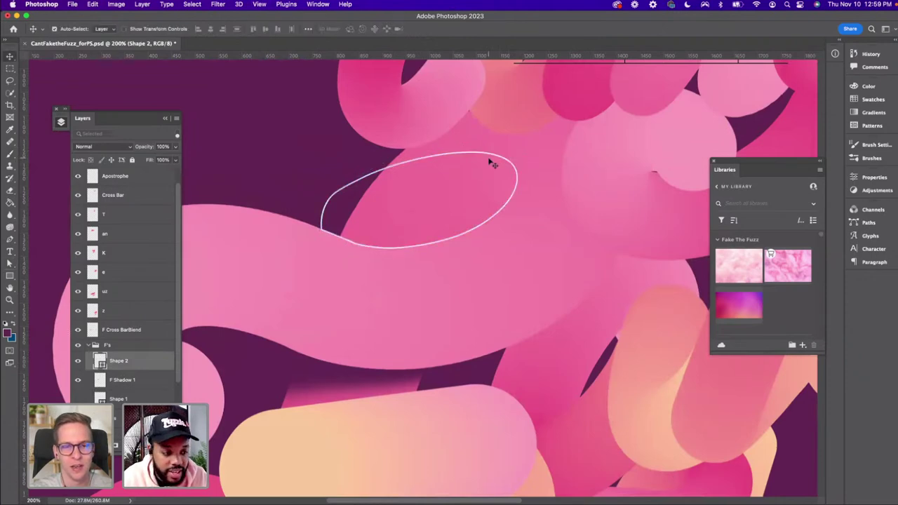
key(BackSpace)
key(p)
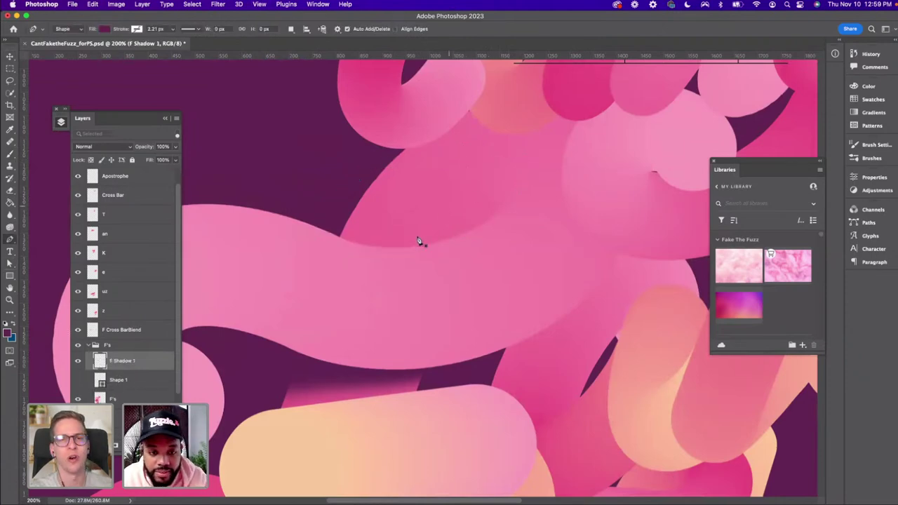
Trace a closed almond-shaped Pen shape along the pink stroke's top edge and load it as a selection
click(507, 203)
drag(409, 169, 319, 170)
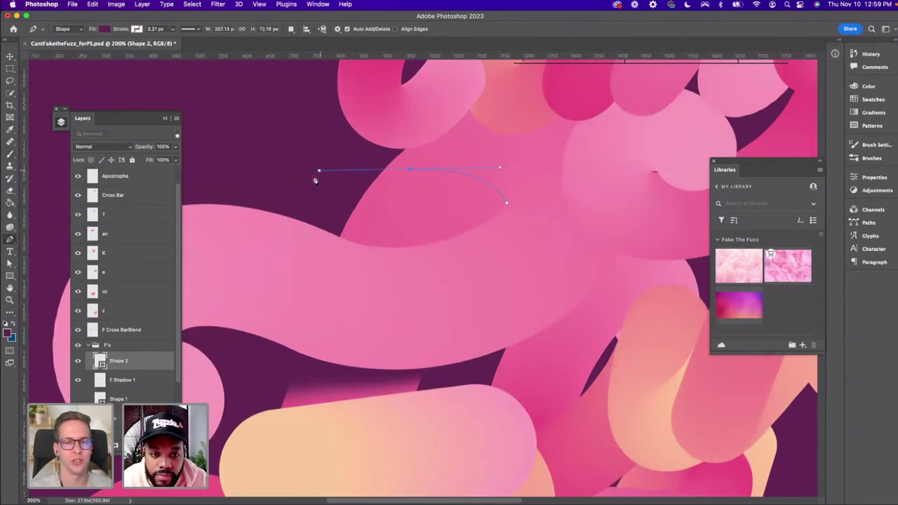
click(314, 230)
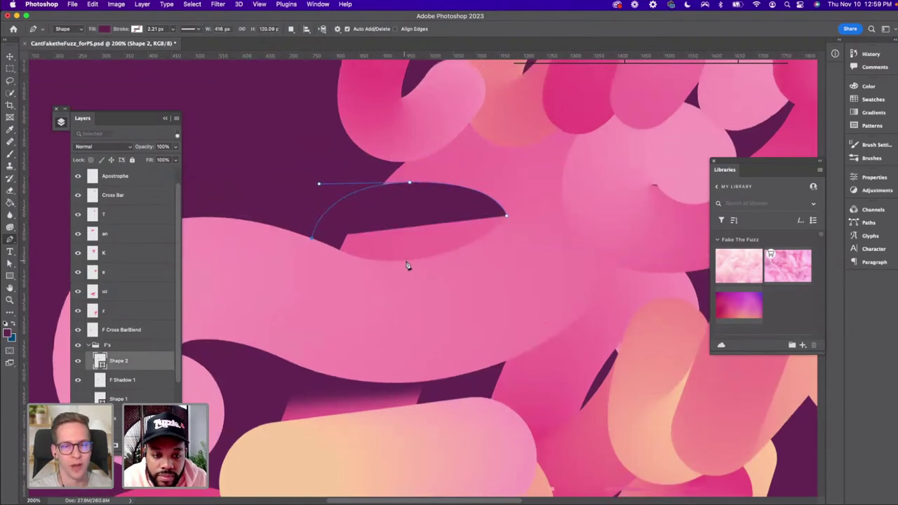
scroll(381, 261, down, 1)
drag(364, 258, 391, 259)
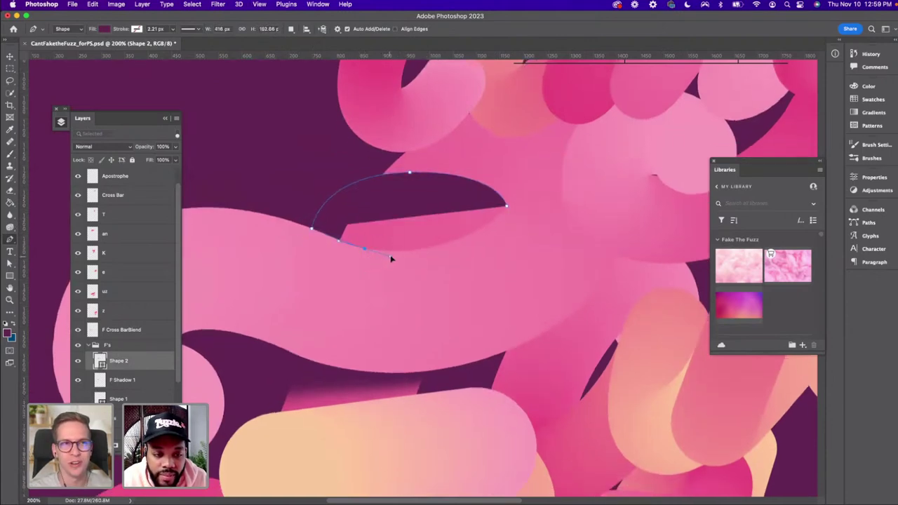
key(super+z)
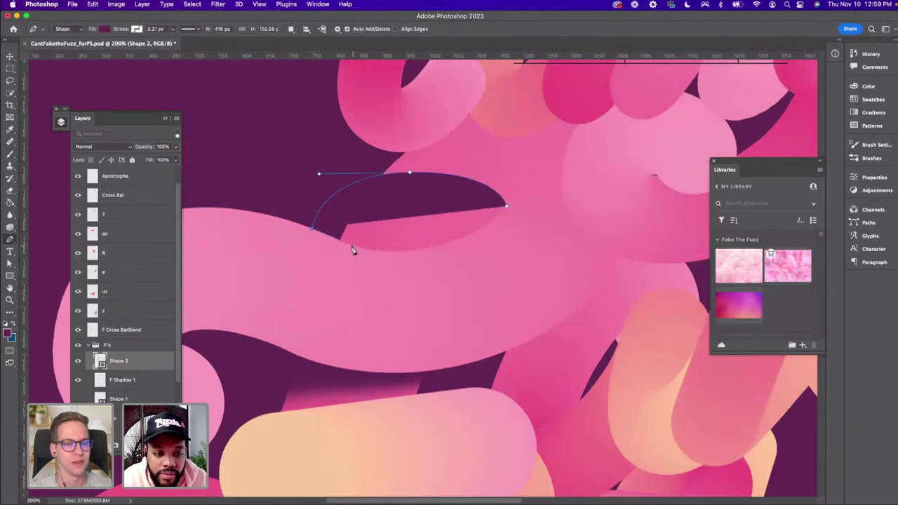
drag(351, 247, 454, 243)
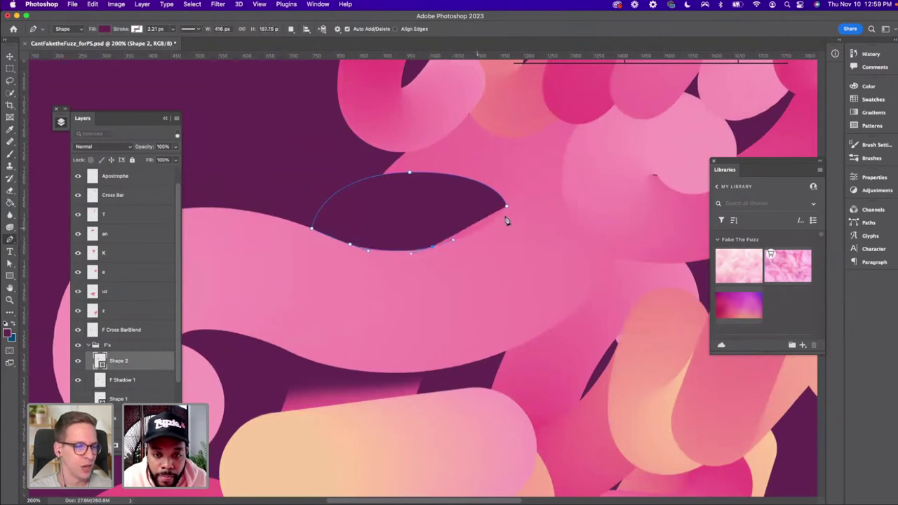
drag(507, 207, 521, 188)
key(v)
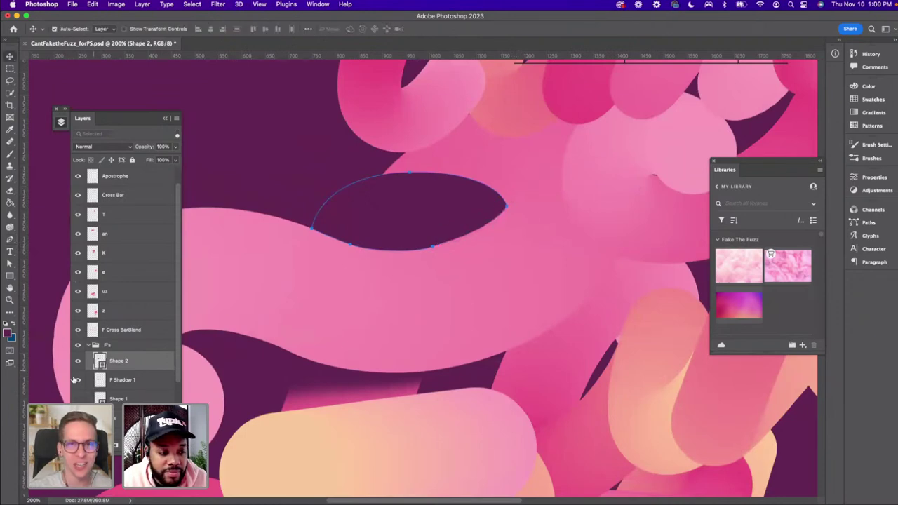
super+click(97, 363)
Hide the traced Shape 2 and add a new empty layer above F Shadow 1
click(79, 361)
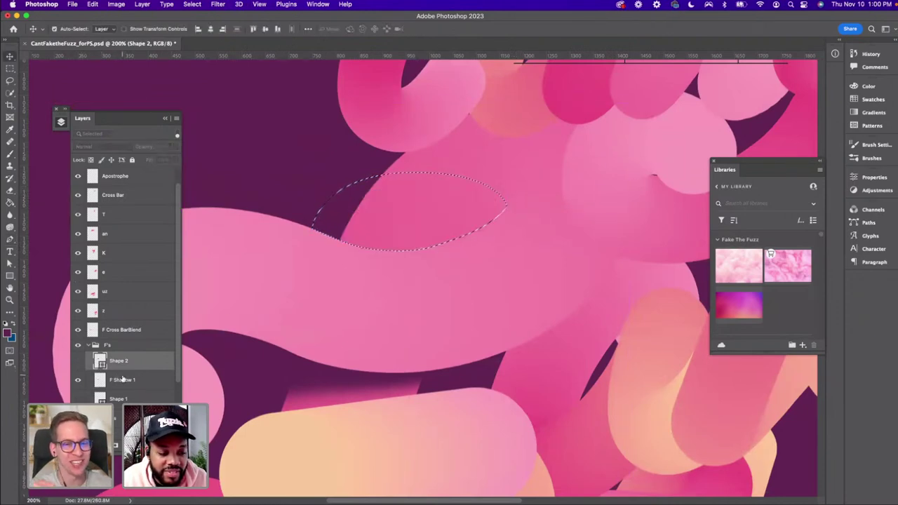
click(144, 383)
key(super+alt+shift+n)
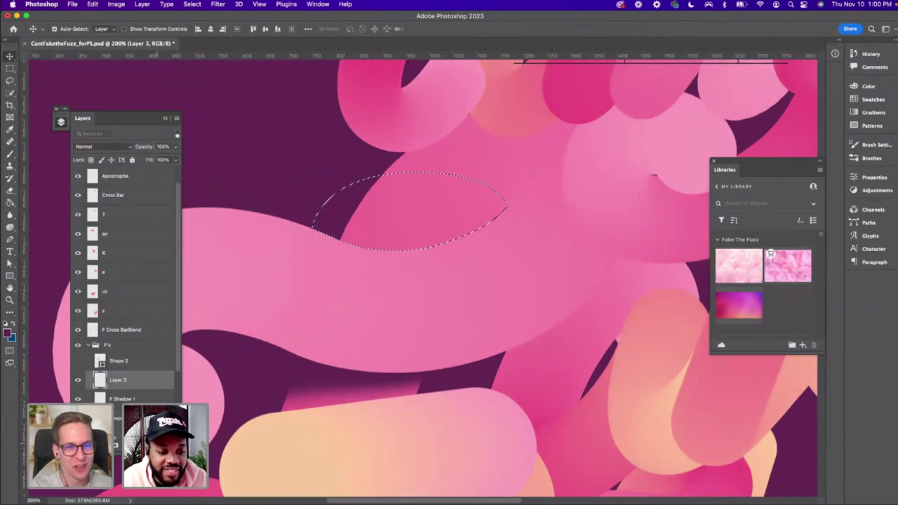
key(b)
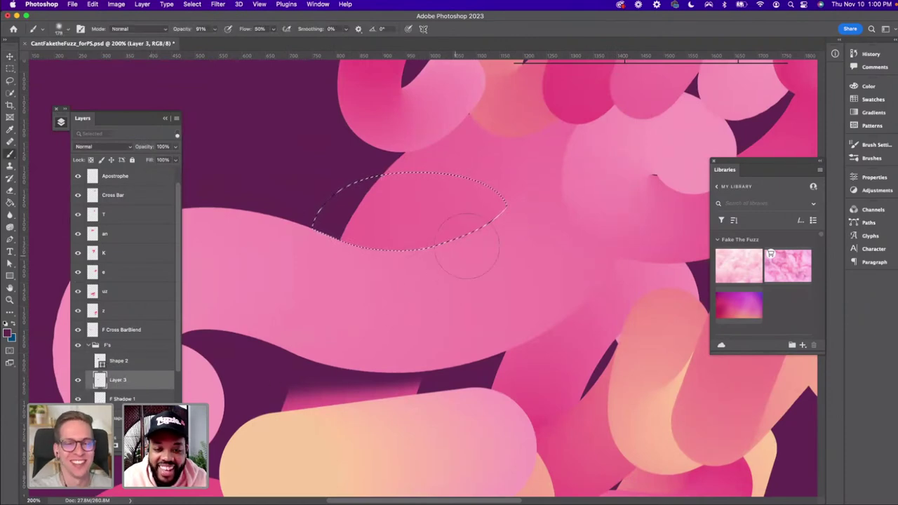
Brush soft dark purple shading along the almond selection's lower edge, then deselect
mouse_move(531, 198)
mouse_down()
mouse_move(491, 217)
mouse_move(521, 239)
mouse_move(377, 231)
mouse_up()
key(super+z)
key(super+z)
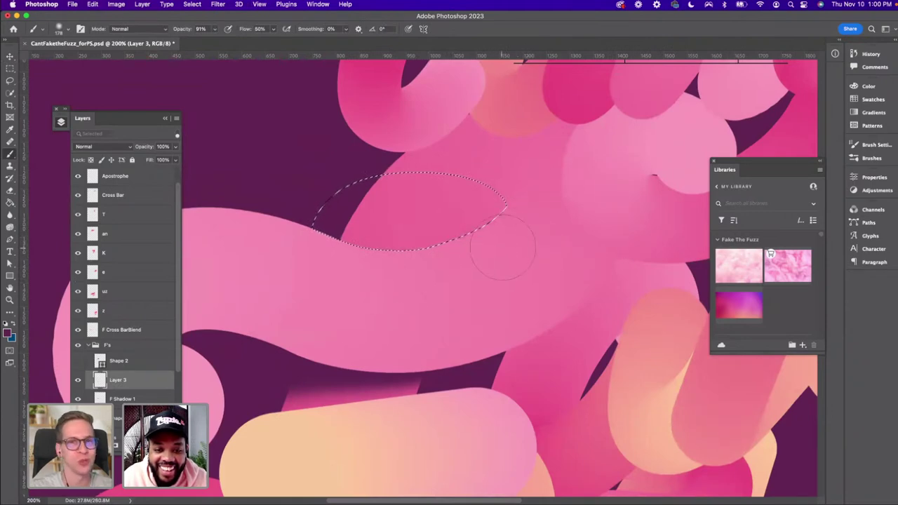
mouse_move(502, 247)
mouse_down()
mouse_move(412, 280)
mouse_move(315, 290)
mouse_move(426, 276)
mouse_move(496, 247)
mouse_move(414, 283)
mouse_move(324, 294)
mouse_move(481, 265)
mouse_move(504, 251)
mouse_move(442, 274)
mouse_move(319, 292)
mouse_move(394, 291)
mouse_move(509, 260)
mouse_move(510, 245)
mouse_move(370, 283)
mouse_move(477, 273)
mouse_move(301, 276)
mouse_move(498, 267)
mouse_move(498, 257)
mouse_move(333, 273)
mouse_move(431, 271)
mouse_move(486, 251)
mouse_move(364, 277)
mouse_up()
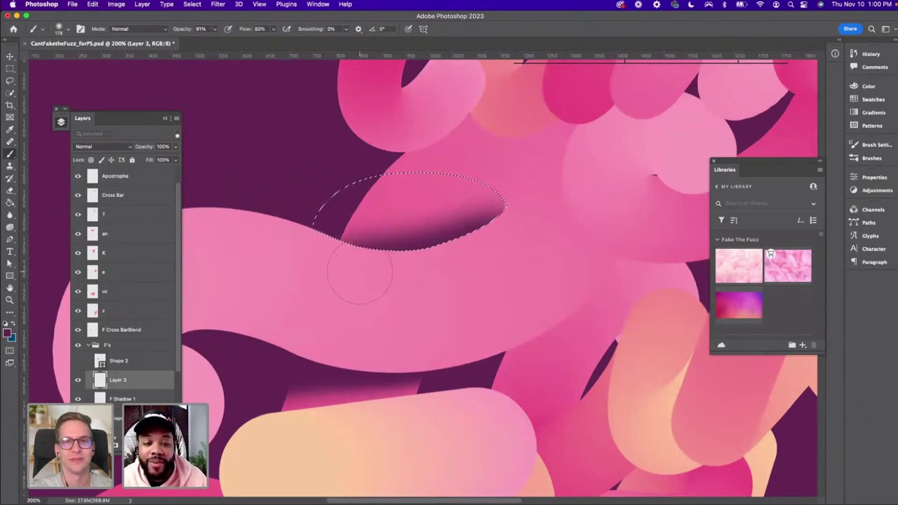
key(super+z)
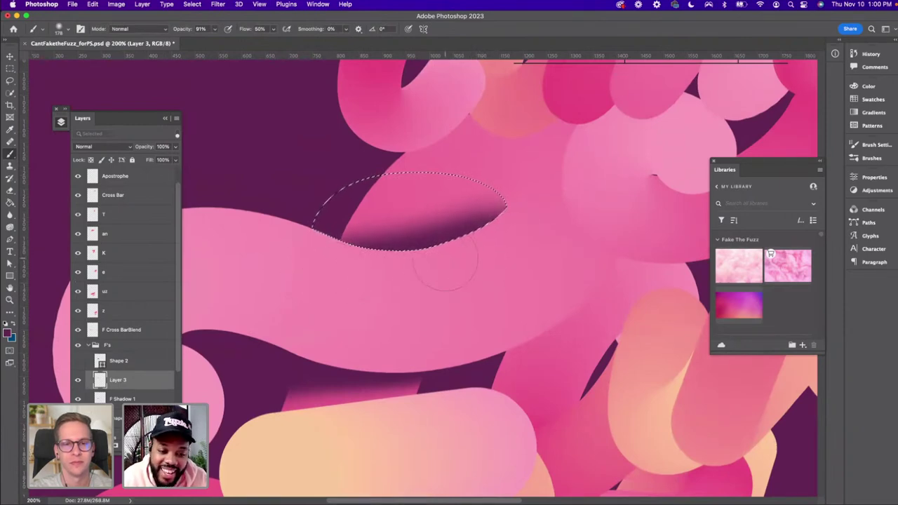
drag(446, 261, 352, 276)
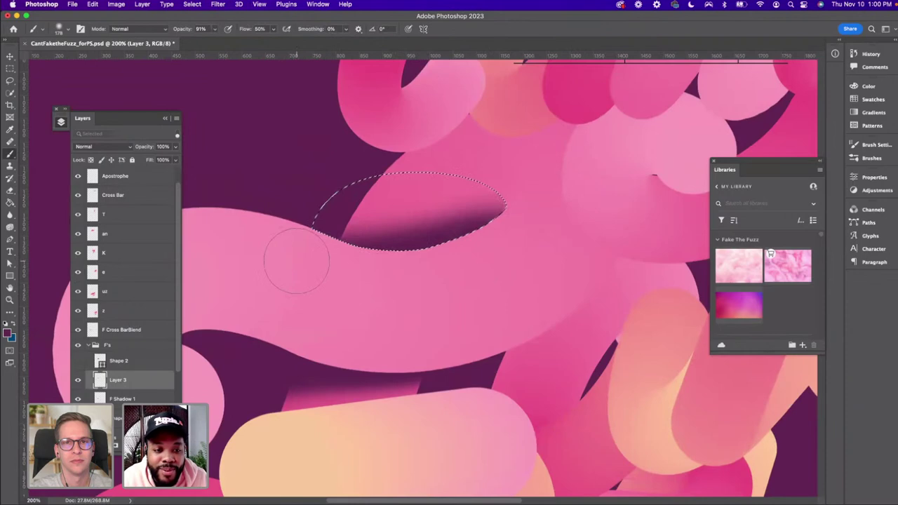
key(super+d)
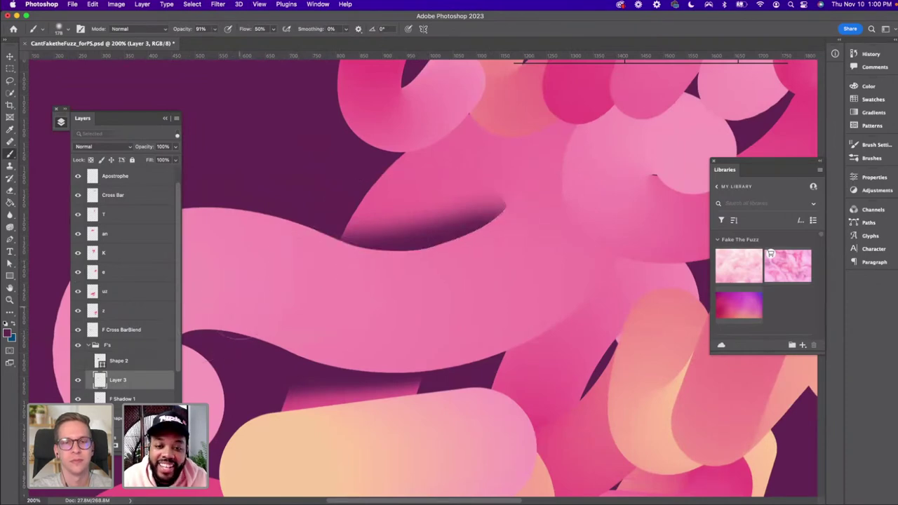
key(e)
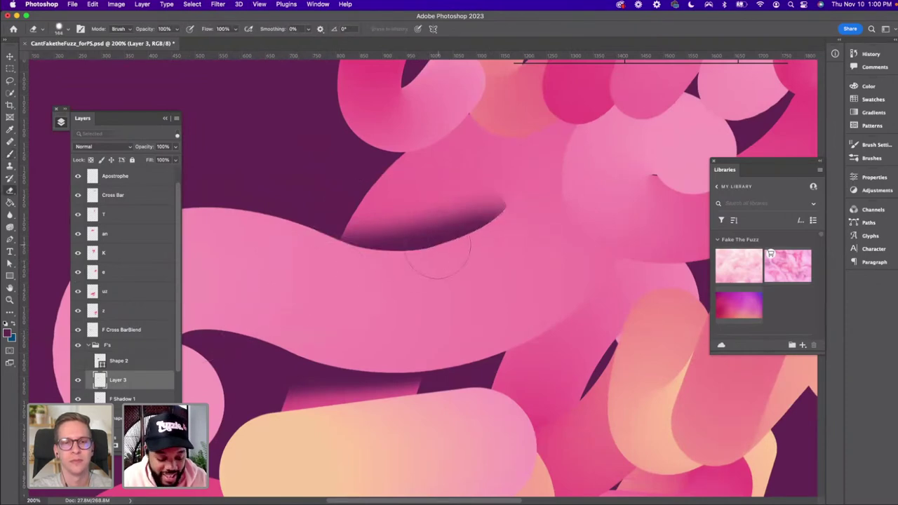
mouse_move(480, 219)
mouse_down()
mouse_move(449, 131)
mouse_move(453, 160)
mouse_up()
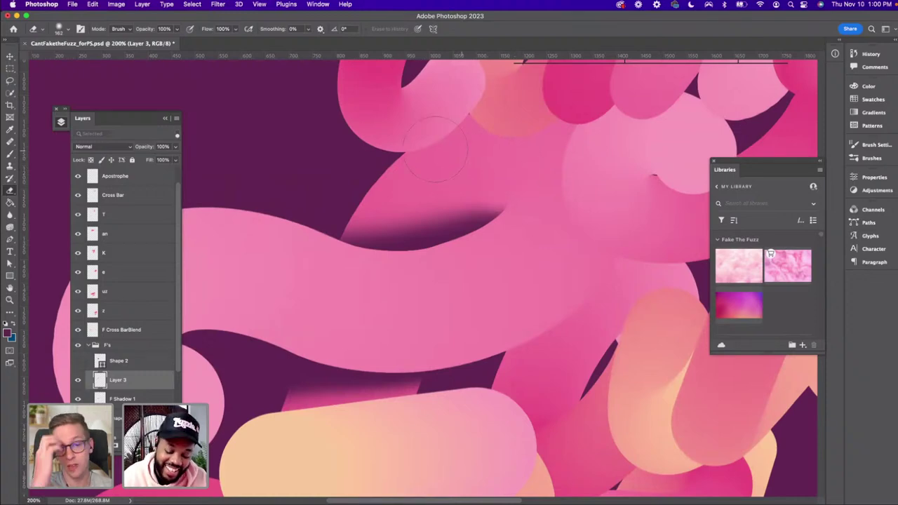
key(super+0)
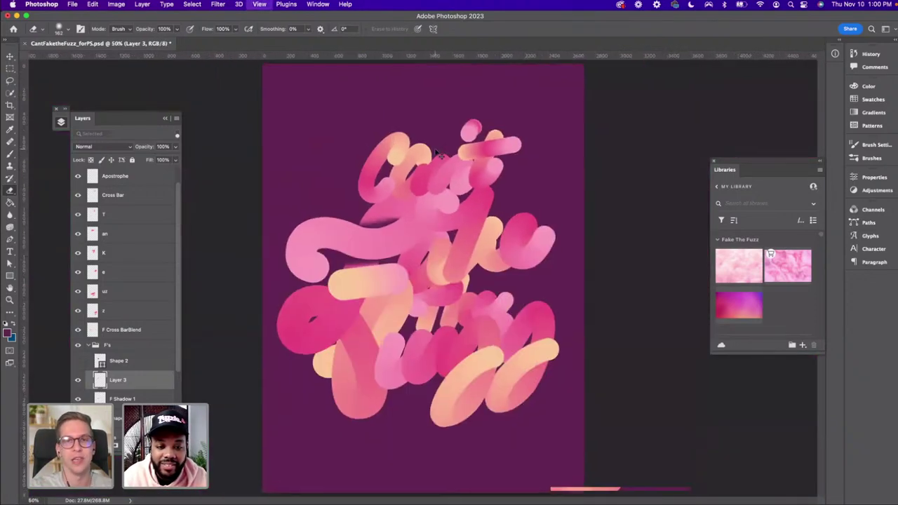
key(super+plus)
key(super+plus)
key(super+plus)
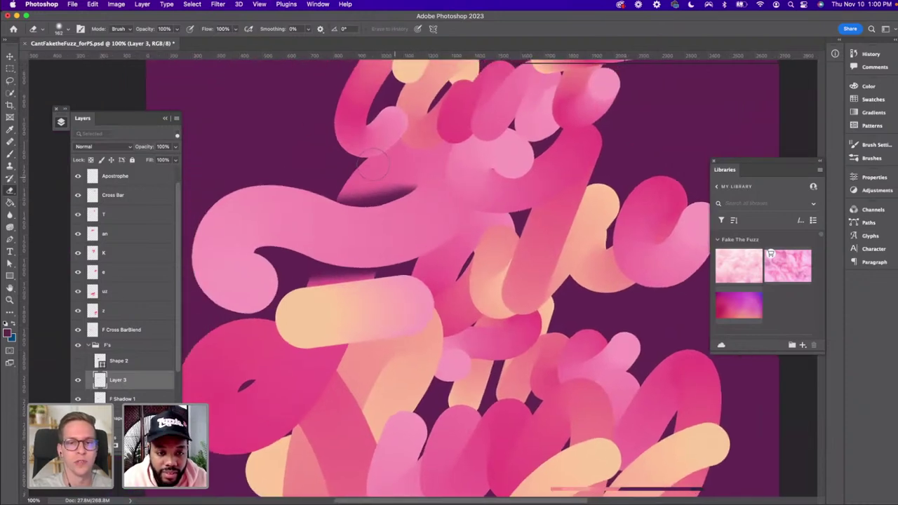
drag(372, 166, 382, 161)
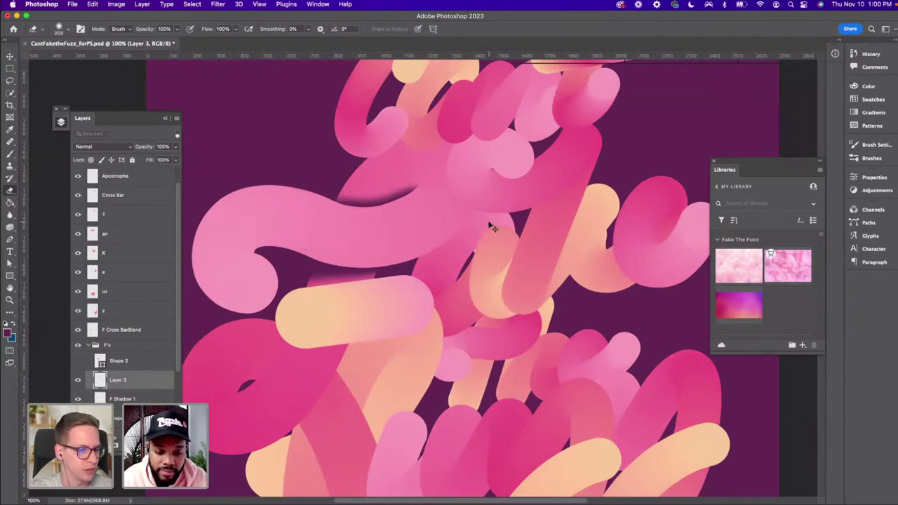
key(super+minus)
key(super+plus)
drag(251, 436, 383, 306)
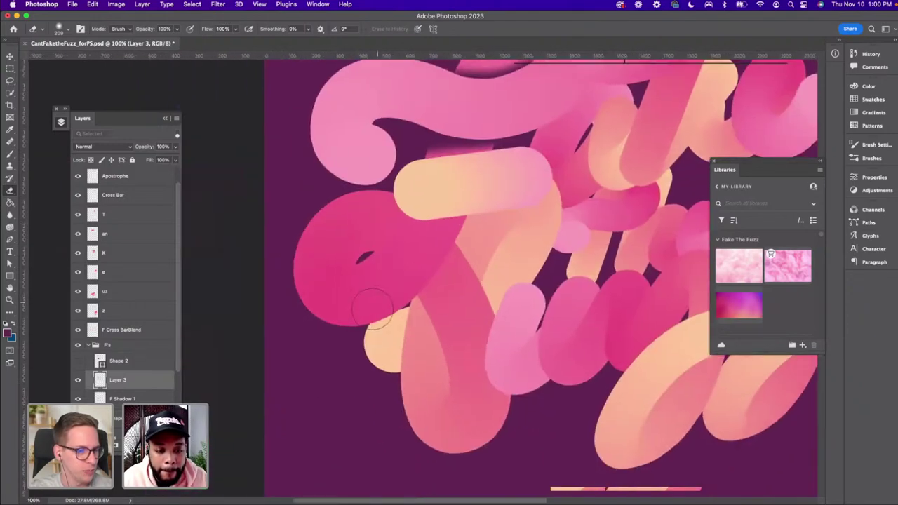
key(v)
click(385, 303)
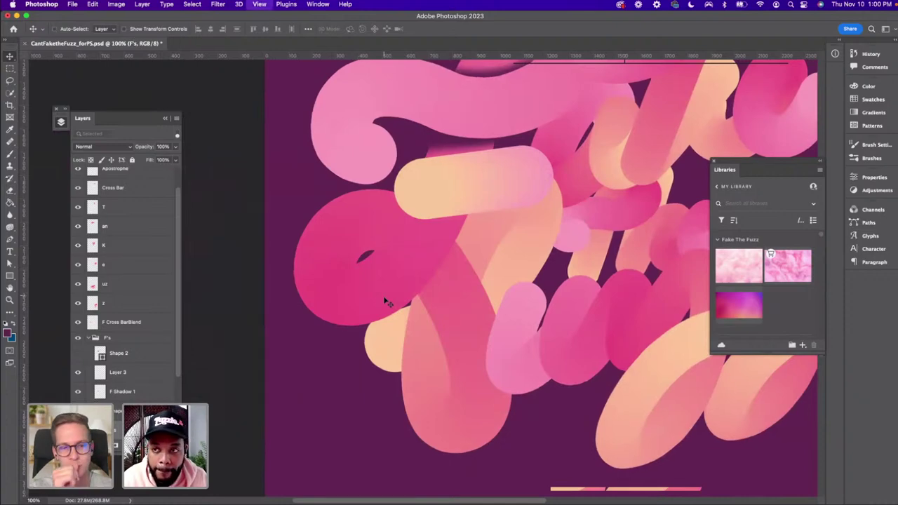
key(super+plus)
scroll(385, 303, up, 10)
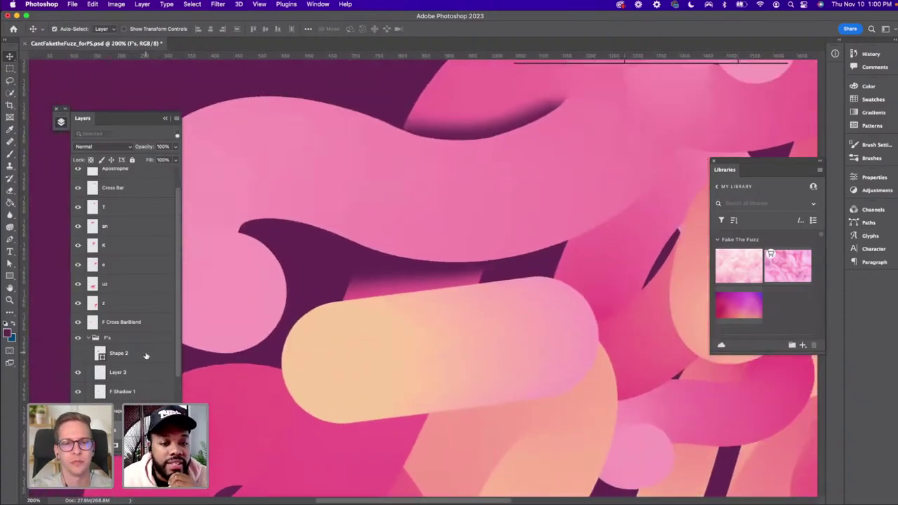
scroll(285, 217, right, 5)
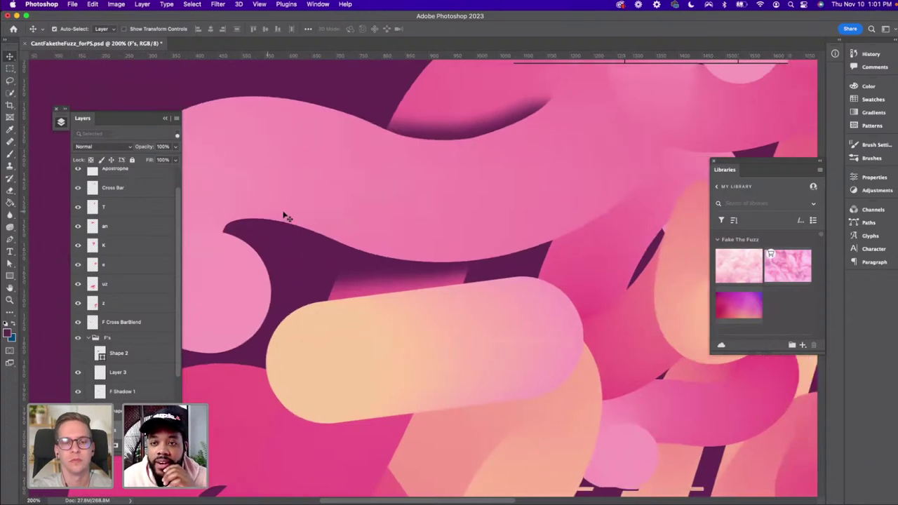
scroll(286, 216, down, 3)
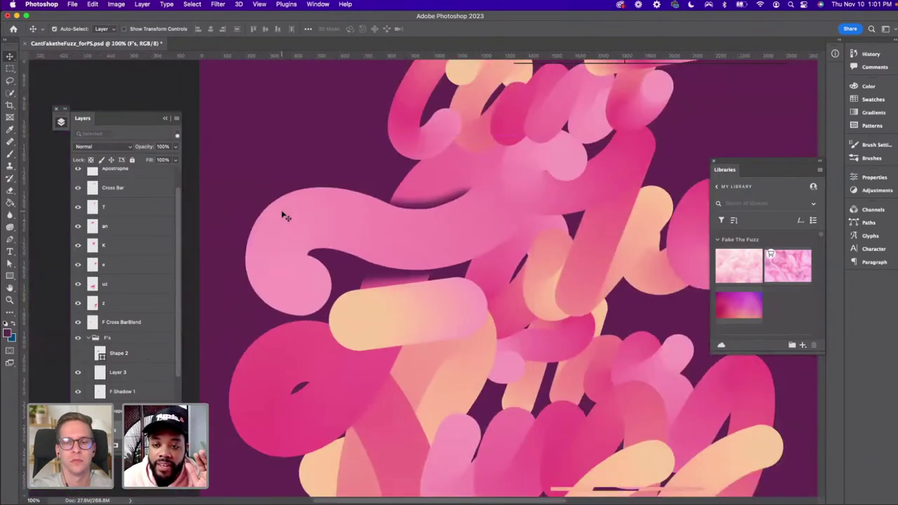
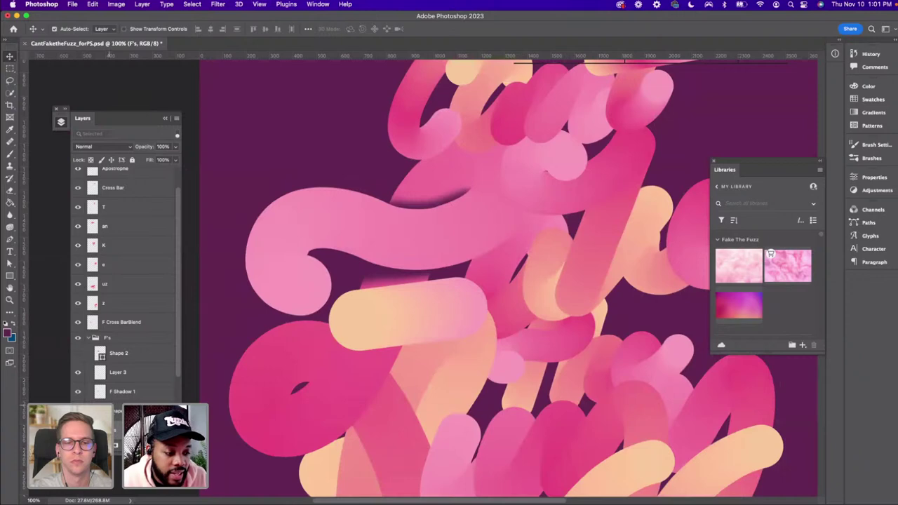
Move Shape 1 between Shape 2 and Layer 3, clip Layer 3 to it, and zoom to 200%
drag(118, 419, 106, 364)
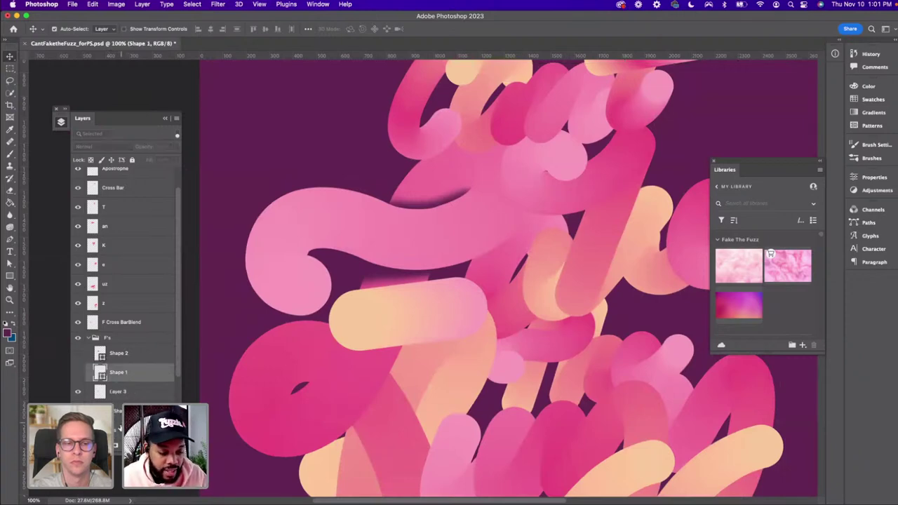
alt+click(130, 399)
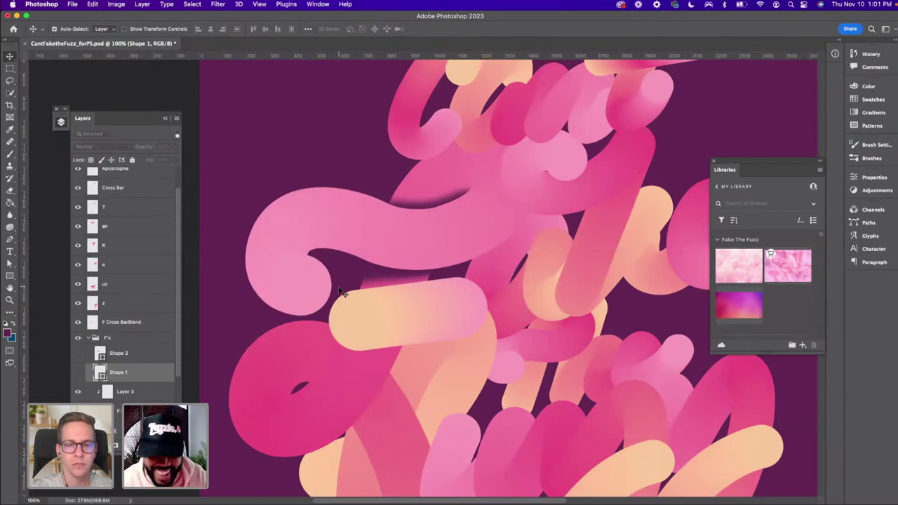
key(super+equal)
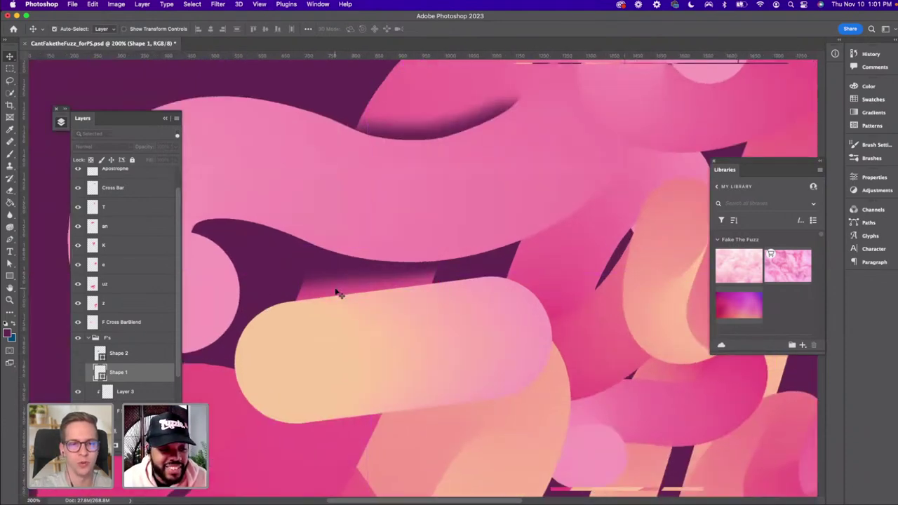
scroll(337, 293, down, 5)
scroll(336, 294, down, 5)
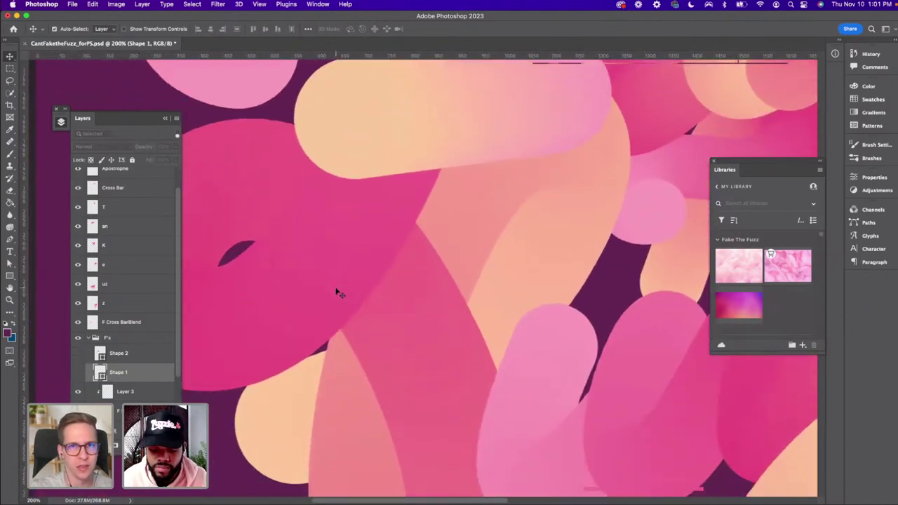
key(p)
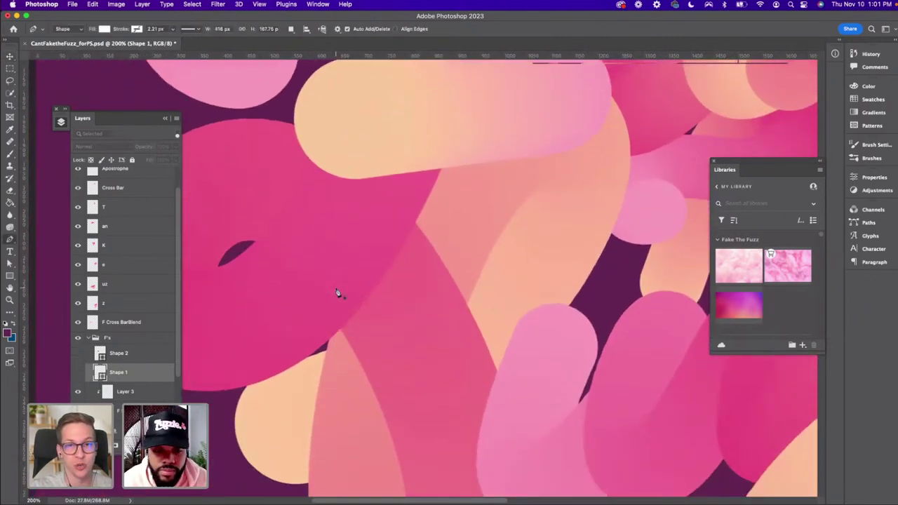
Draw a closed curved diamond path over the pink-and-peach tube overlap
click(341, 331)
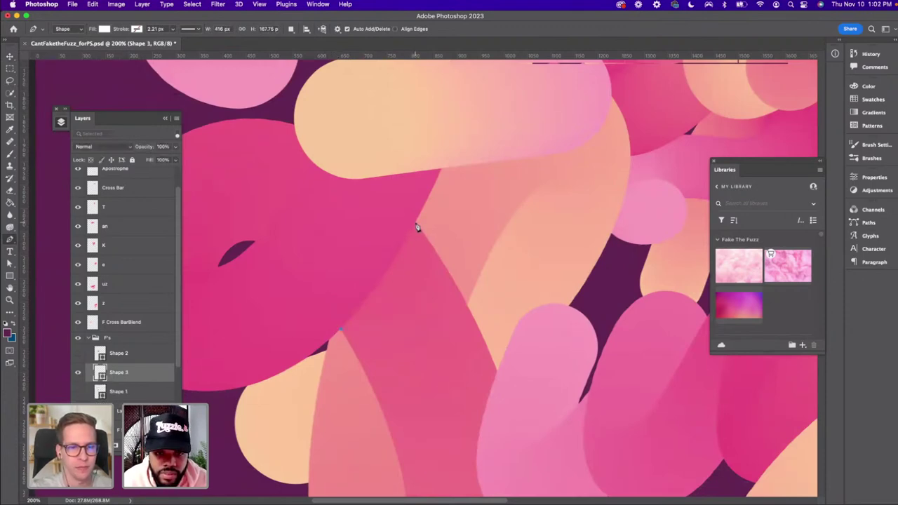
mouse_move(417, 226)
mouse_down()
mouse_move(435, 182)
mouse_move(417, 226)
mouse_up()
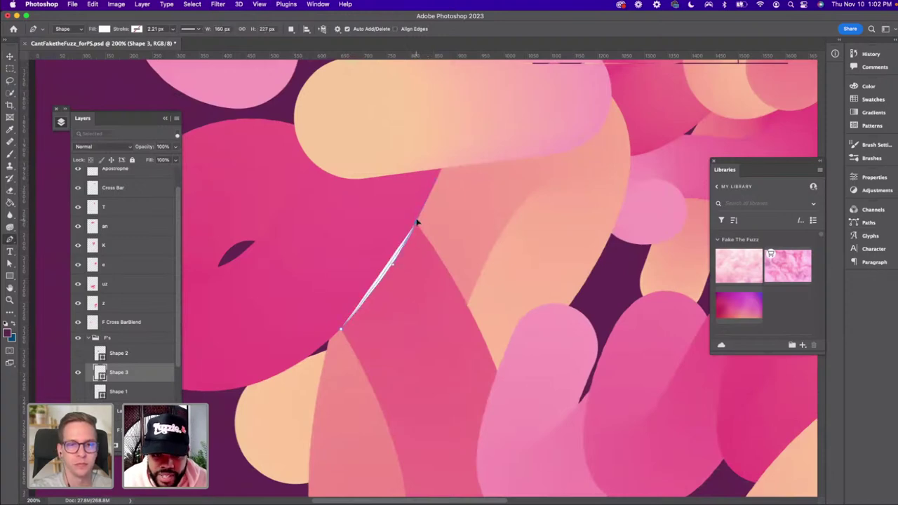
click(417, 224)
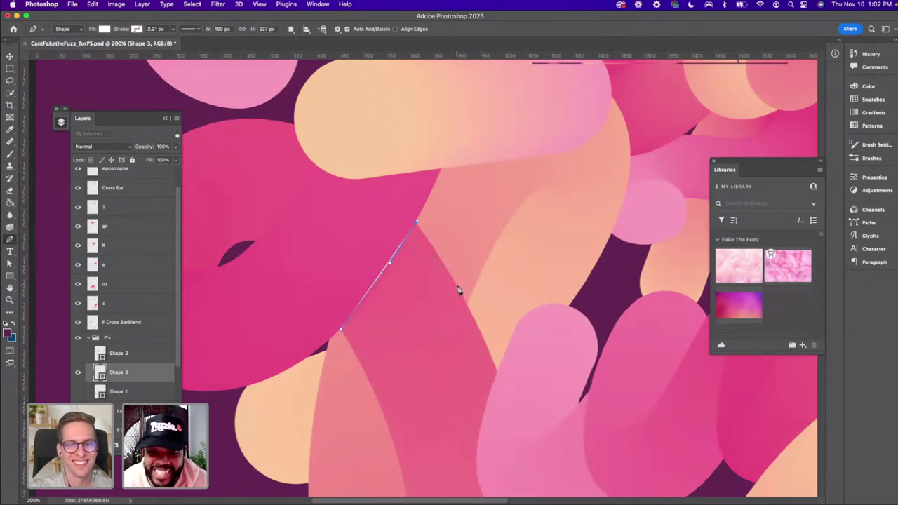
drag(471, 314, 492, 355)
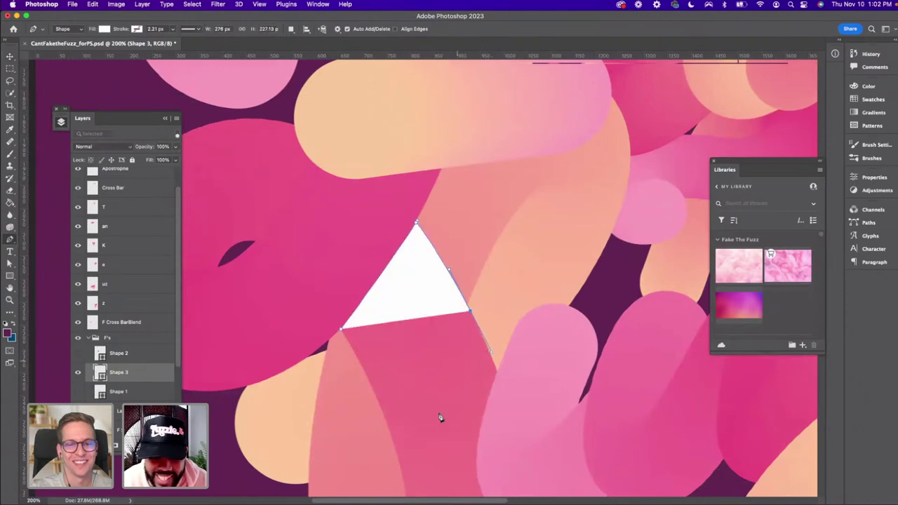
click(393, 436)
scroll(392, 438, down, 1)
drag(391, 439, 384, 393)
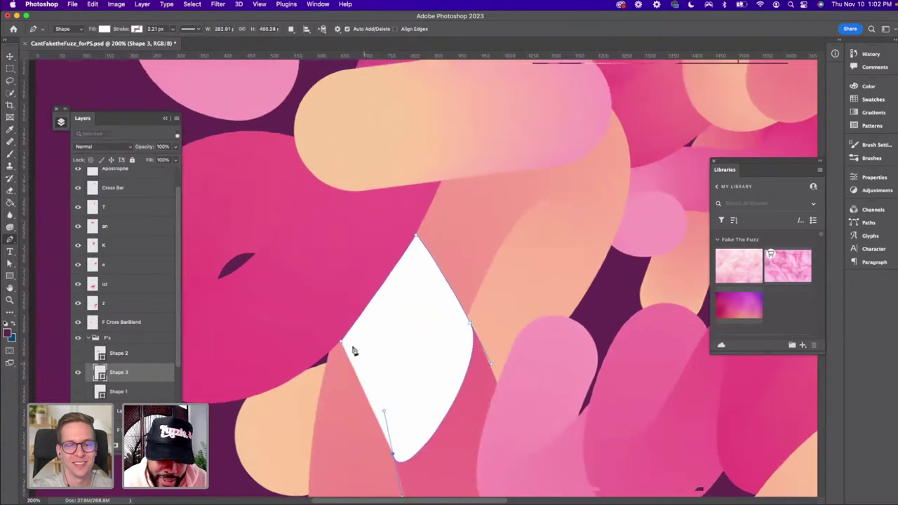
scroll(359, 383, down, 5)
scroll(397, 353, left, 3)
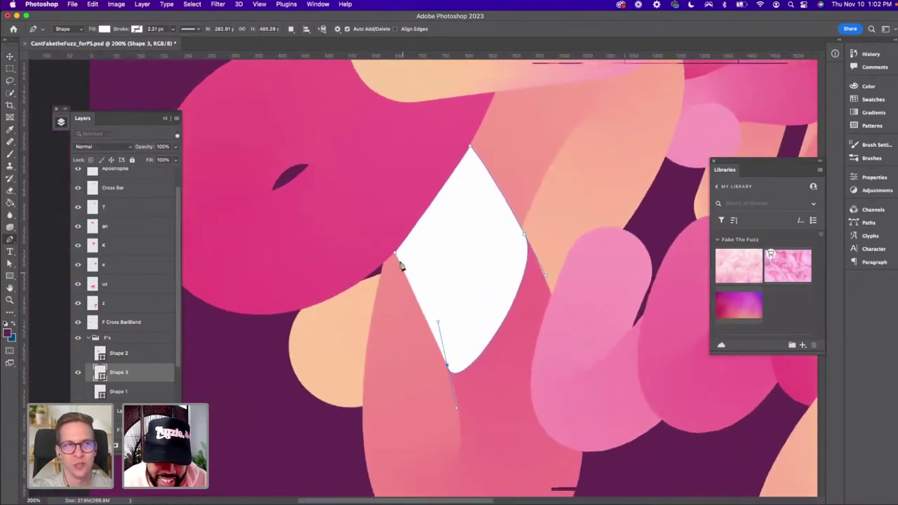
click(397, 256)
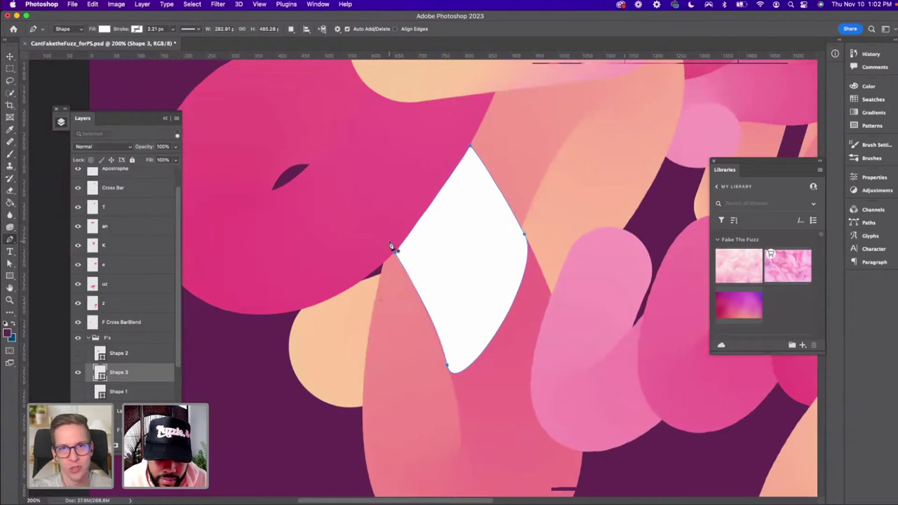
Give Shape 3 no fill and a white stroke
click(104, 29)
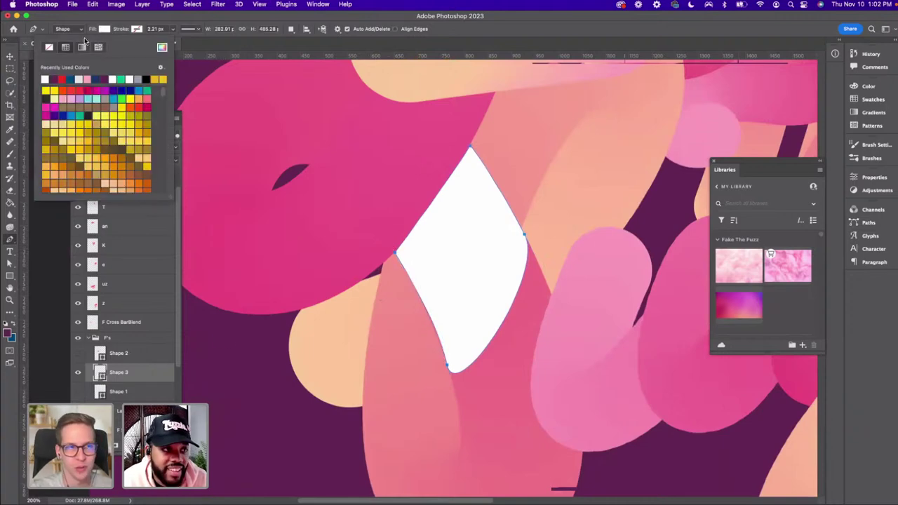
click(42, 47)
click(136, 29)
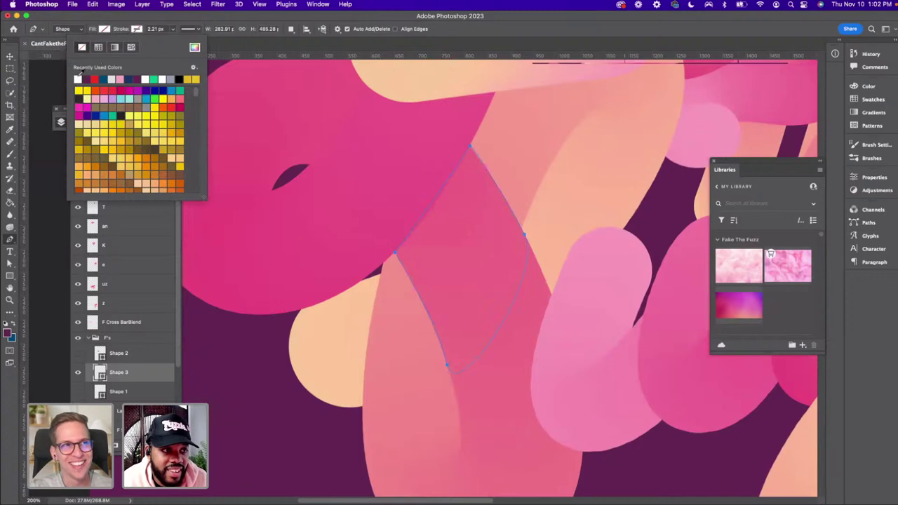
click(79, 79)
Nudge Shape 3's bottom and left anchors to refine the curve, then reselect the F's group
key(a)
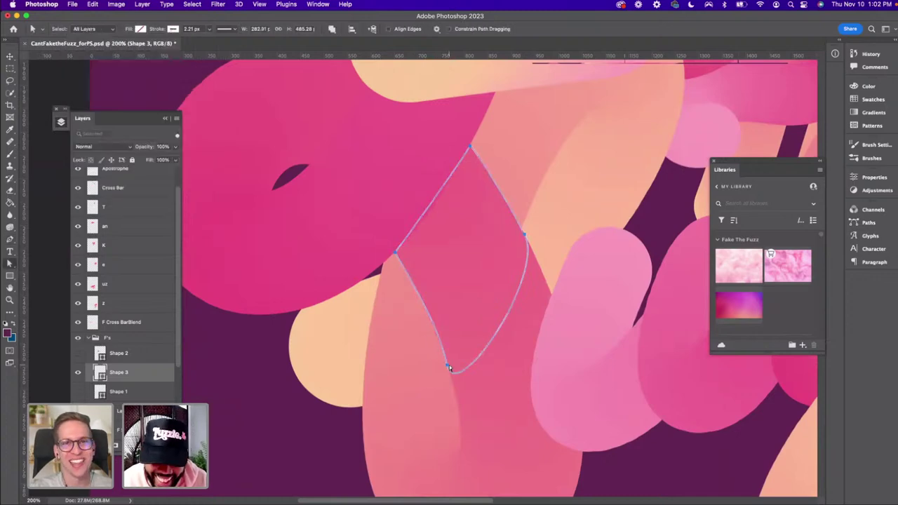
click(447, 365)
double_click(447, 365)
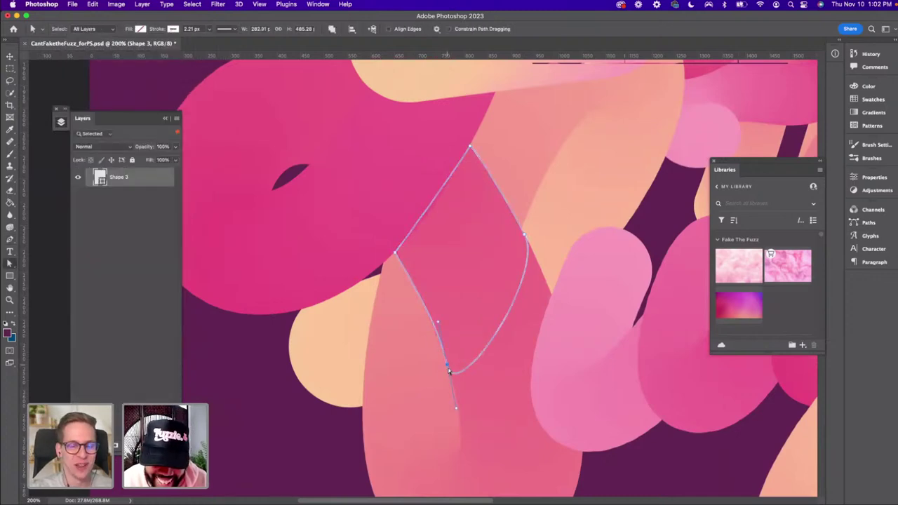
drag(449, 370, 446, 370)
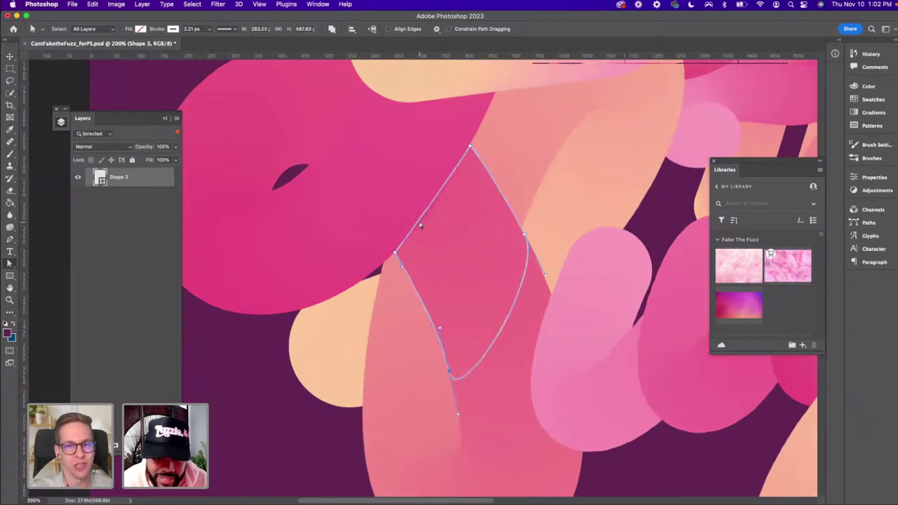
click(396, 254)
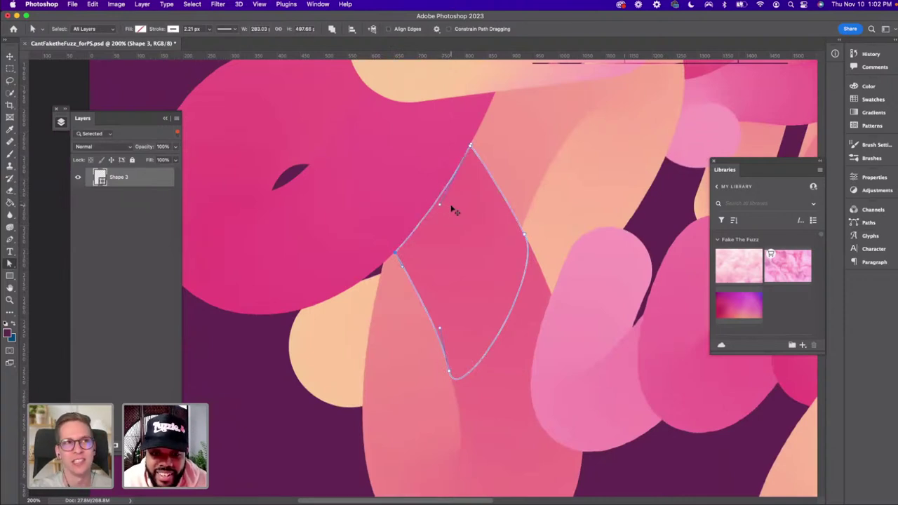
key(v)
click(381, 274)
click(176, 136)
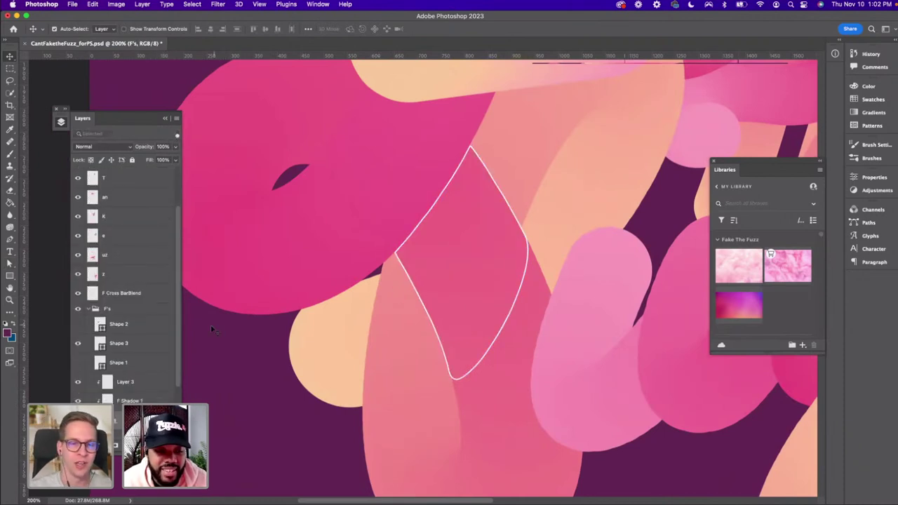
Load Shape 3's outline as a selection, hide Shape 3, and pick the layer below Layer 3
scroll(105, 323, down, 1)
super+click(100, 325)
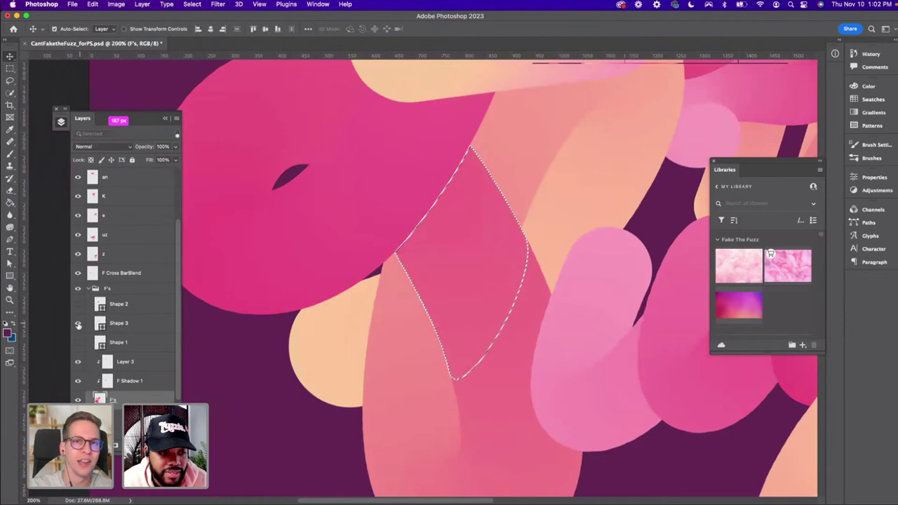
click(77, 323)
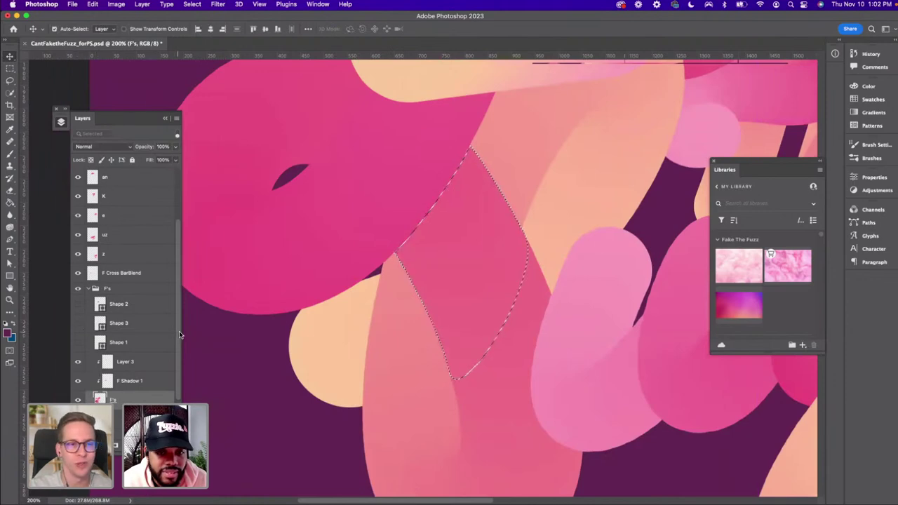
click(137, 367)
click(137, 379)
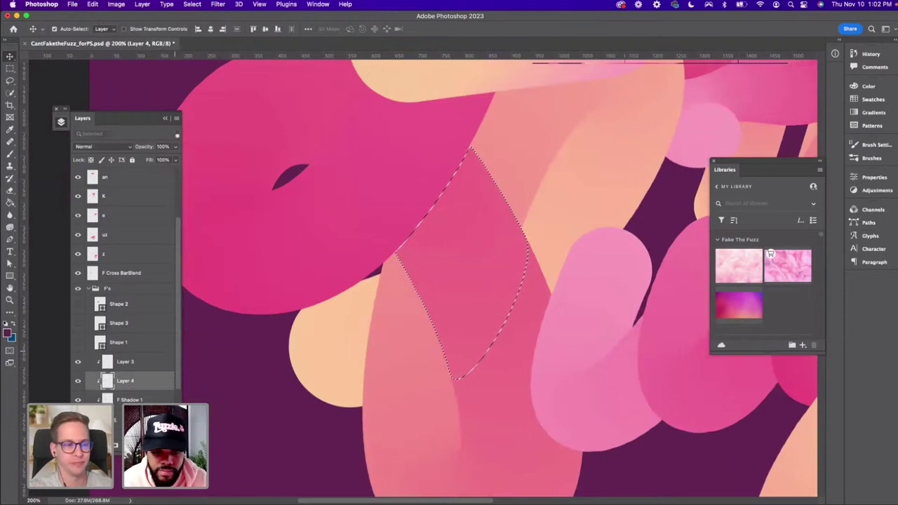
Paint dark purple shading inside the overlap with a 188 px soft brush, then deselect
key(b)
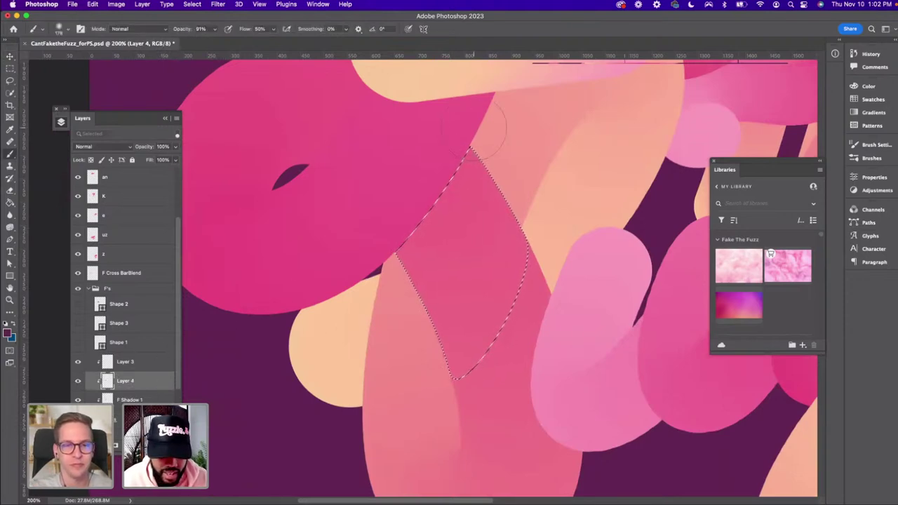
drag(475, 128, 484, 128)
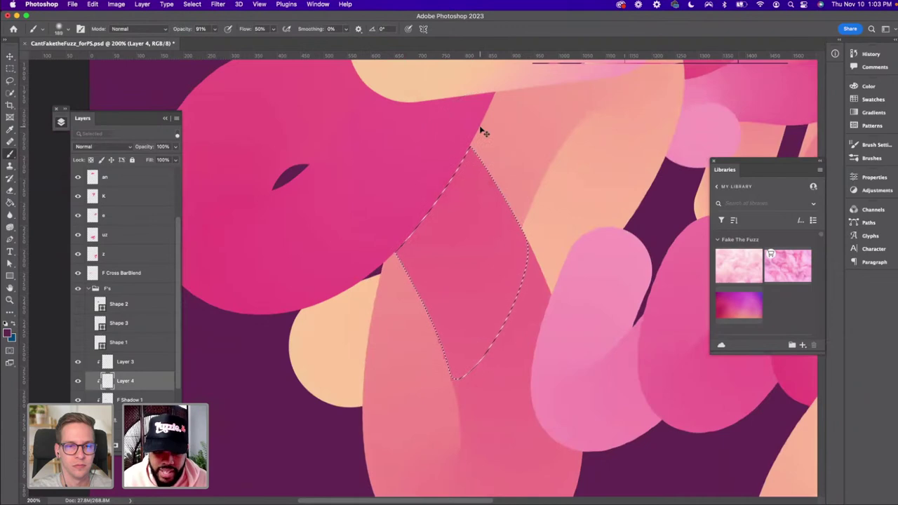
key(super+minus)
mouse_move(447, 206)
mouse_down()
mouse_move(422, 242)
mouse_move(369, 279)
mouse_move(386, 261)
mouse_move(409, 292)
mouse_move(408, 255)
mouse_move(450, 176)
mouse_move(409, 248)
mouse_move(401, 305)
mouse_move(411, 304)
mouse_move(442, 192)
mouse_move(407, 241)
mouse_move(394, 278)
mouse_move(451, 197)
mouse_move(403, 265)
mouse_move(390, 323)
mouse_move(438, 209)
mouse_move(402, 268)
mouse_move(389, 342)
mouse_move(428, 215)
mouse_move(447, 202)
mouse_move(421, 236)
mouse_move(394, 308)
mouse_move(411, 283)
mouse_move(421, 231)
mouse_move(433, 225)
mouse_move(406, 319)
mouse_move(459, 238)
mouse_move(445, 223)
mouse_move(401, 322)
mouse_move(427, 289)
mouse_move(417, 257)
mouse_move(415, 278)
mouse_up()
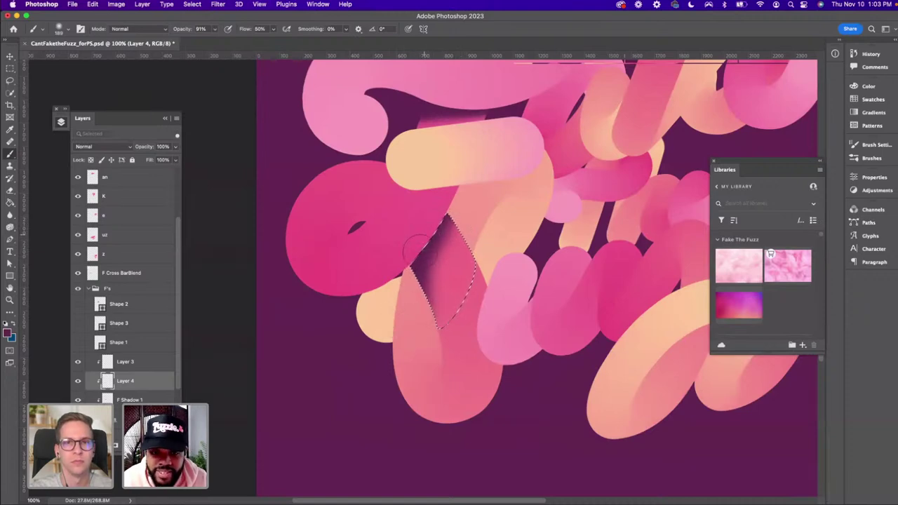
mouse_move(419, 244)
mouse_down()
mouse_move(420, 274)
mouse_move(435, 206)
mouse_move(412, 322)
mouse_move(415, 287)
mouse_move(419, 327)
mouse_move(400, 271)
mouse_move(419, 220)
mouse_move(439, 208)
mouse_move(423, 267)
mouse_move(432, 353)
mouse_move(482, 238)
mouse_move(430, 217)
mouse_move(398, 273)
mouse_move(400, 330)
mouse_up()
key(ctrl+d)
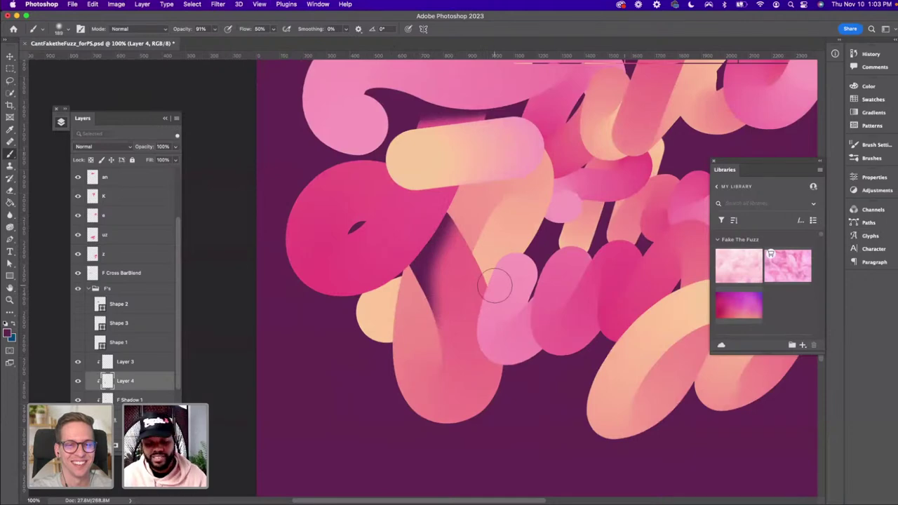
Hide the F Cross BarBlend layer holding the cream crossbar, then select Shape 2
scroll(495, 285, down, 5)
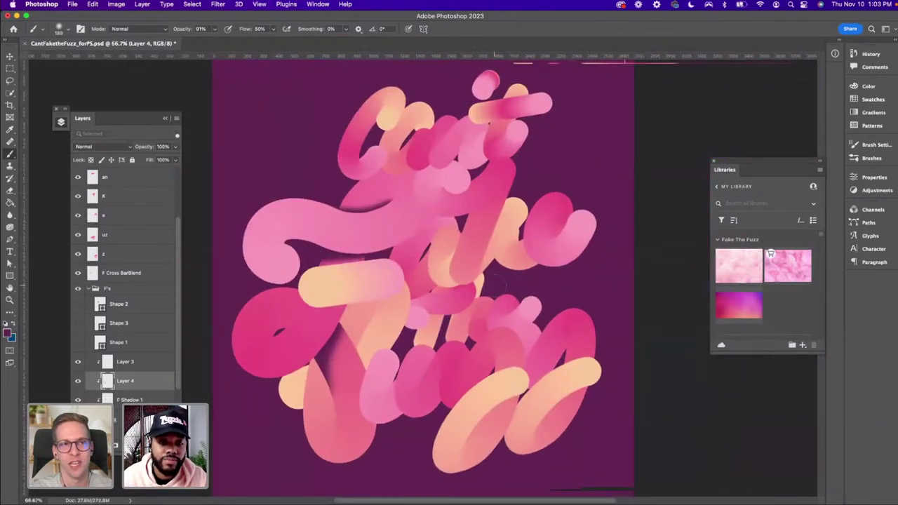
scroll(495, 283, left, 5)
scroll(495, 282, down, 2)
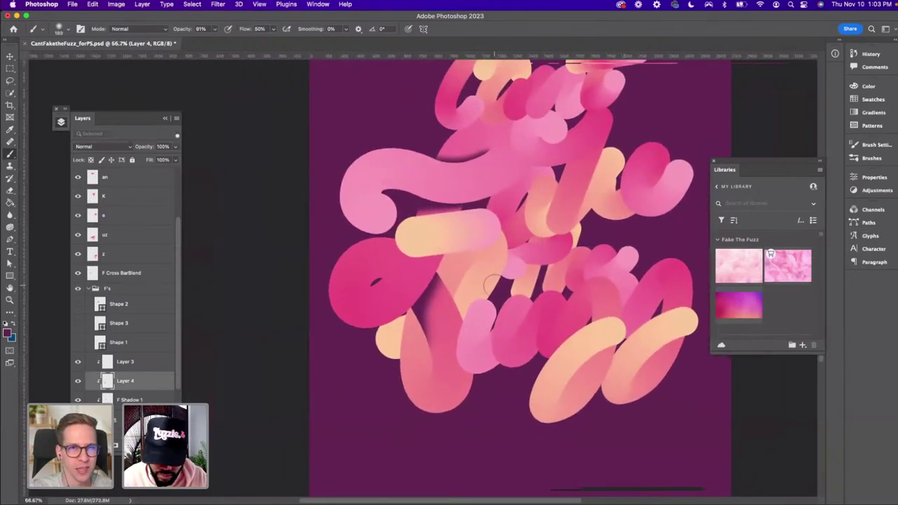
scroll(492, 285, up, 3)
scroll(491, 283, left, 3)
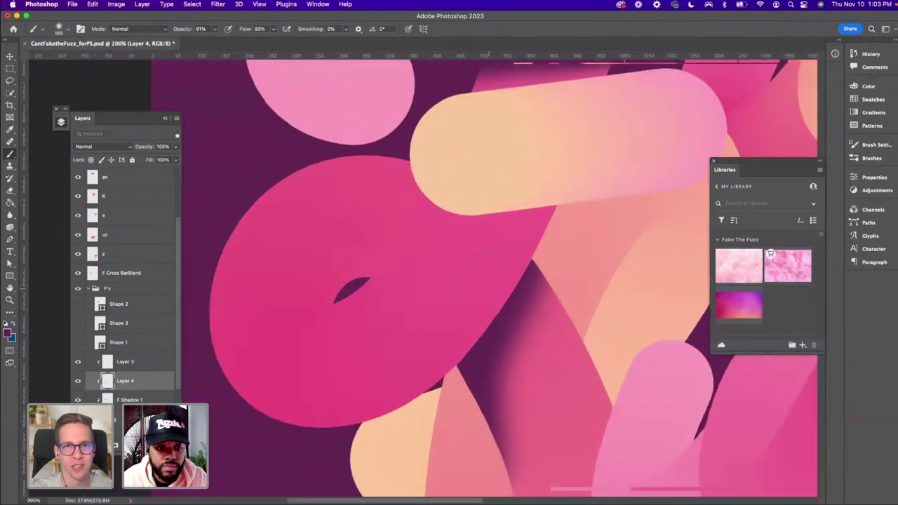
scroll(491, 284, left, 2)
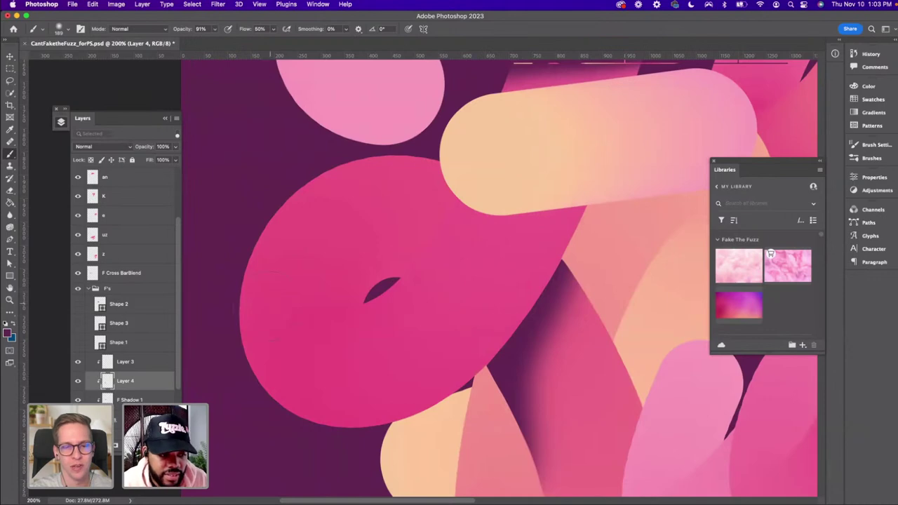
click(130, 330)
key(p)
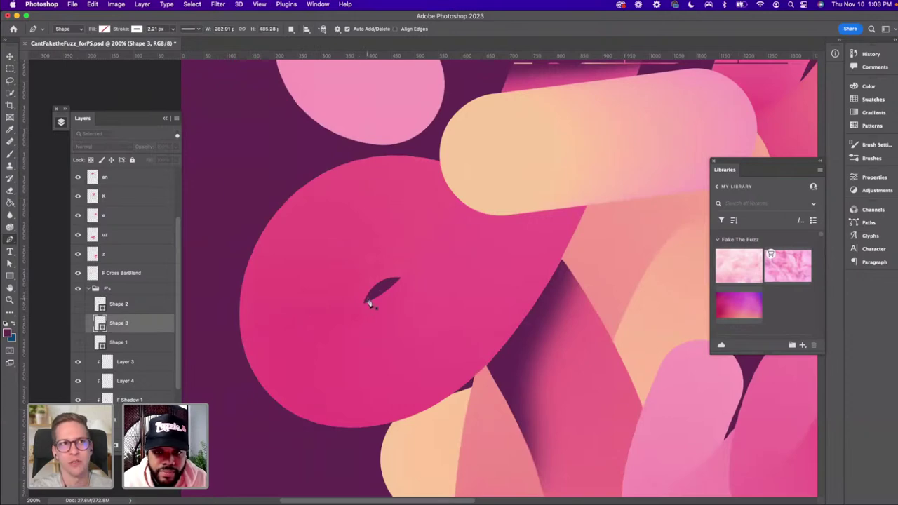
key(v)
click(484, 189)
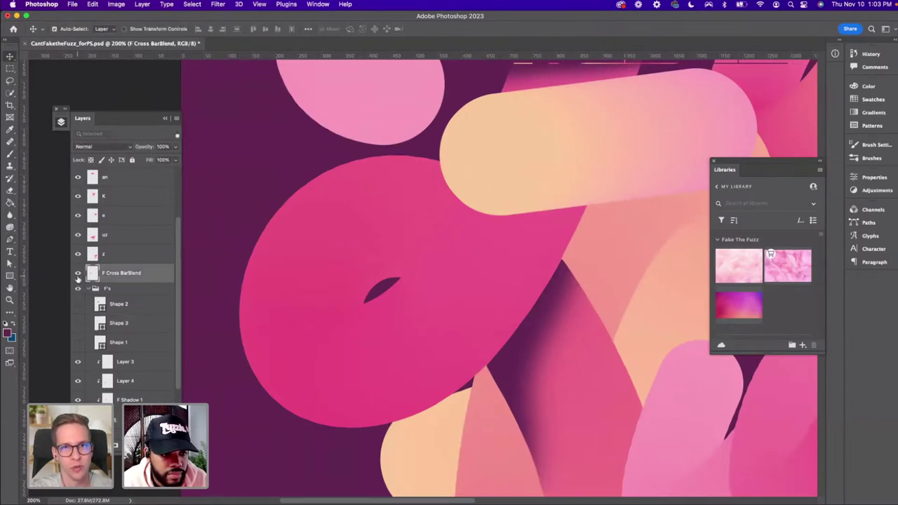
click(78, 273)
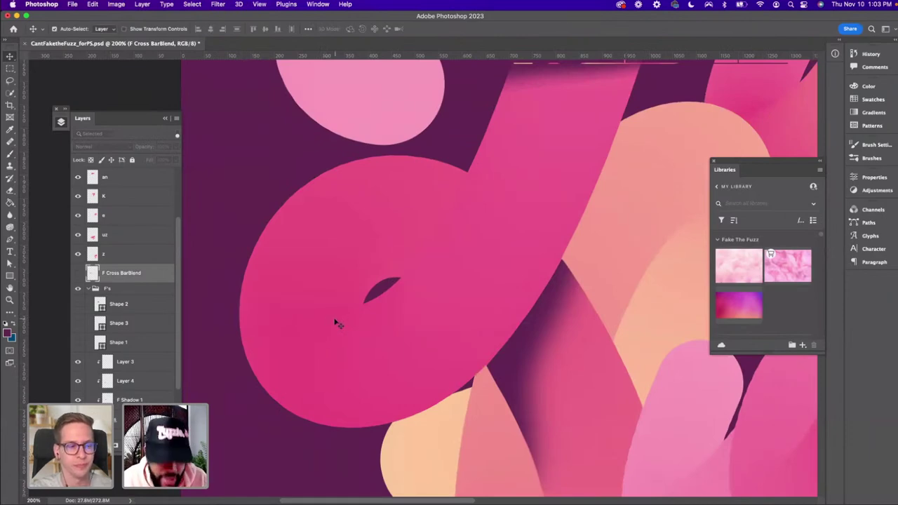
click(145, 304)
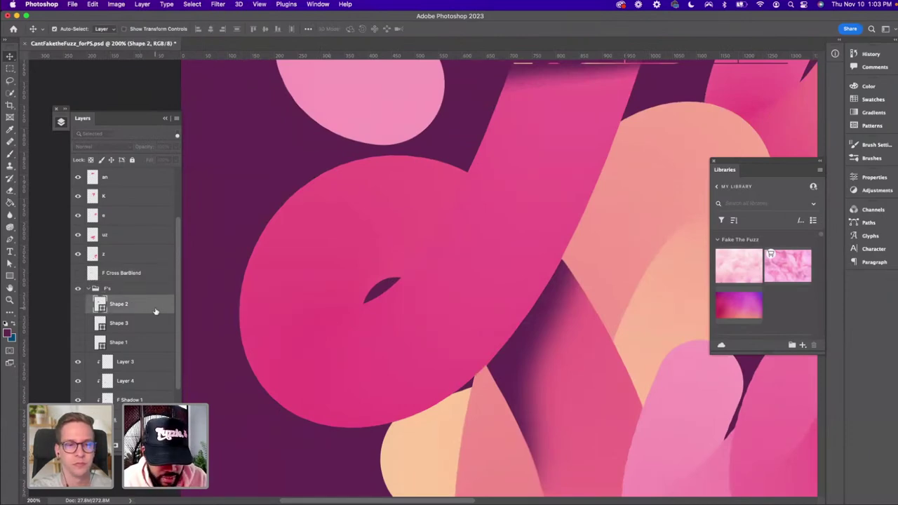
Draw a new Shape 4 path over the F's curled fold with no fill
key(p)
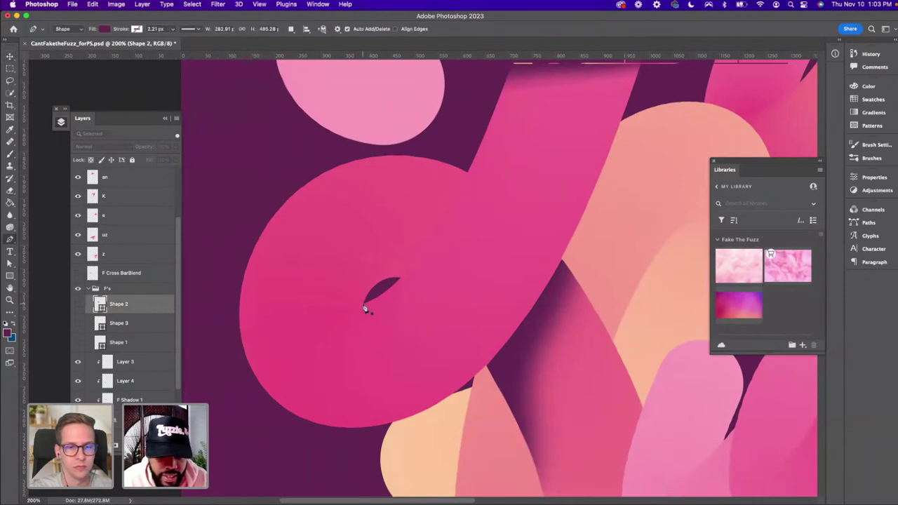
click(362, 307)
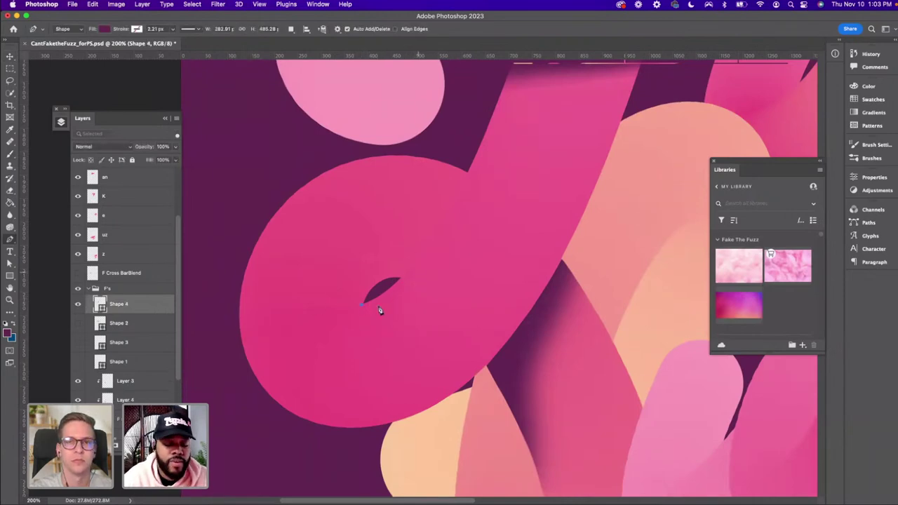
drag(334, 332, 307, 370)
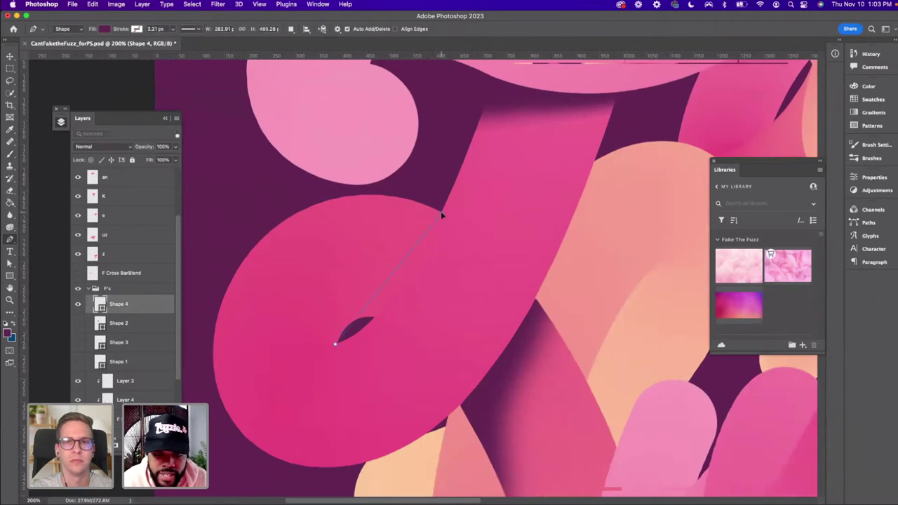
drag(442, 214, 488, 99)
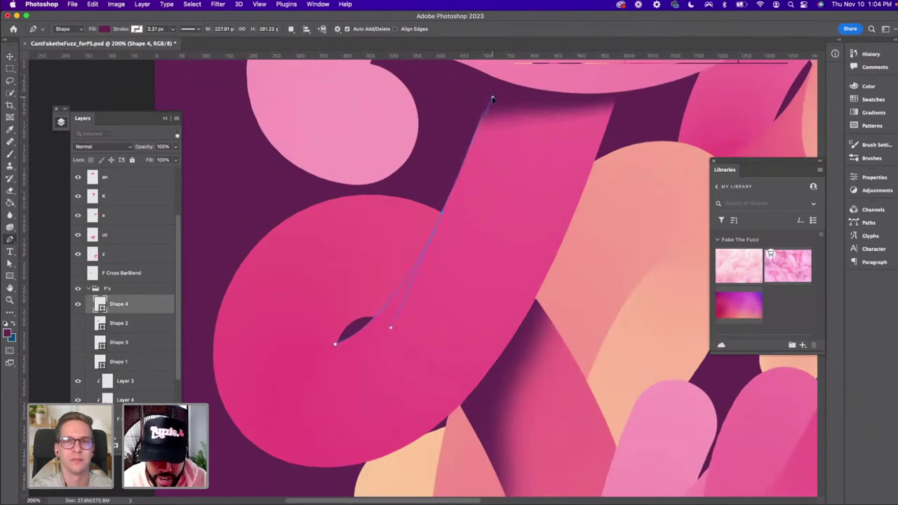
drag(492, 100, 492, 100)
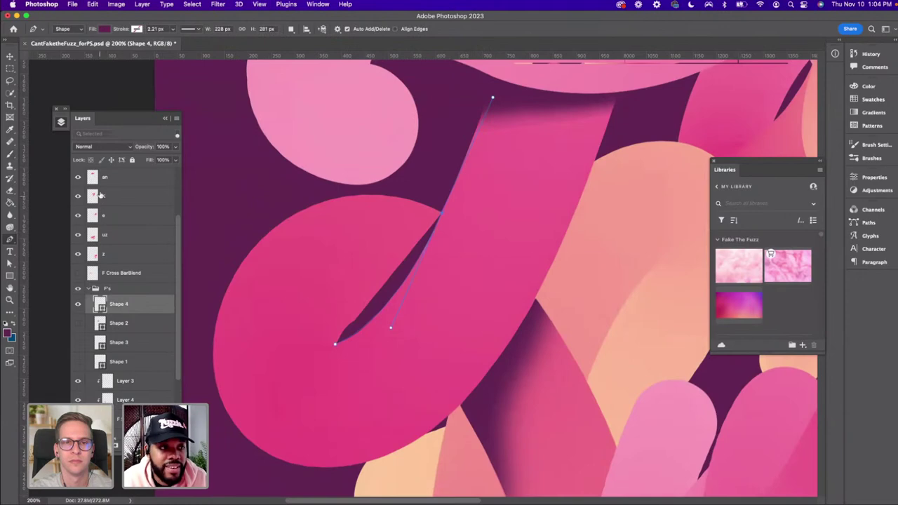
click(104, 29)
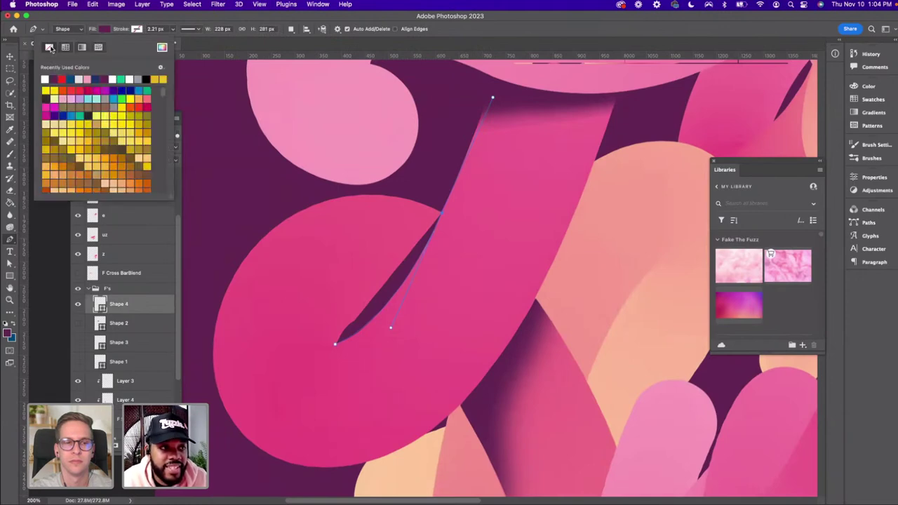
click(49, 47)
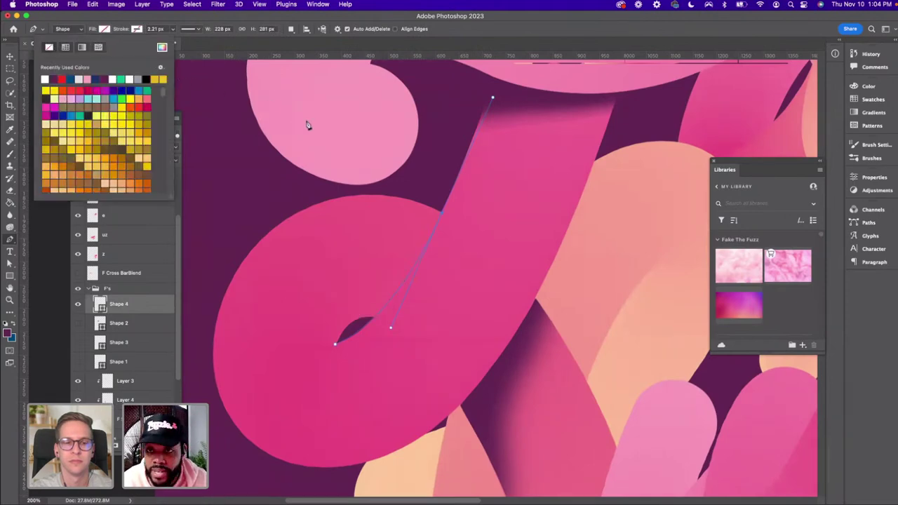
Reshape Shape 4 by moving its top point and adding a curved anchor with pulled-out handles
key(a)
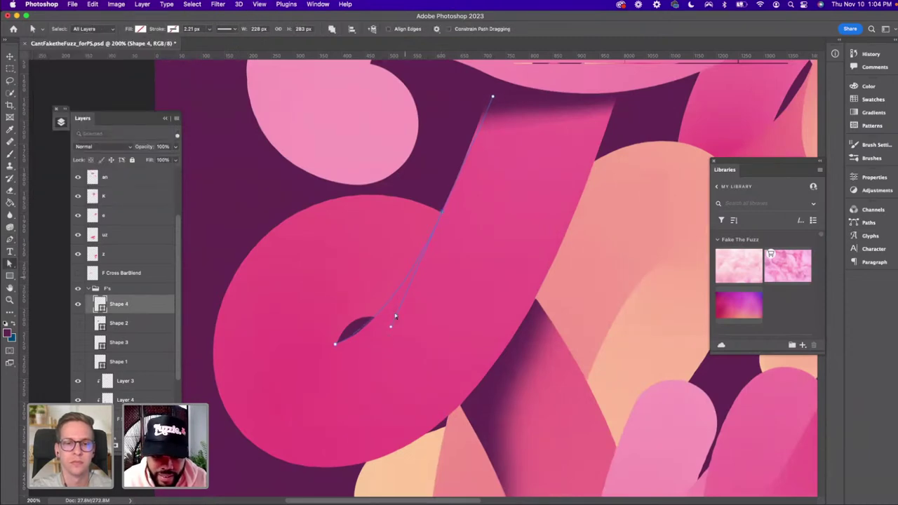
drag(391, 330, 385, 337)
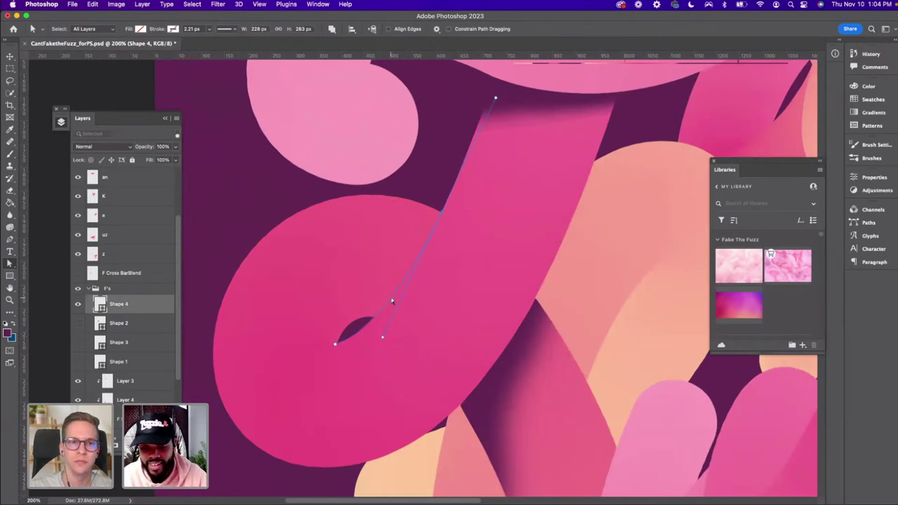
key(p)
click(442, 205)
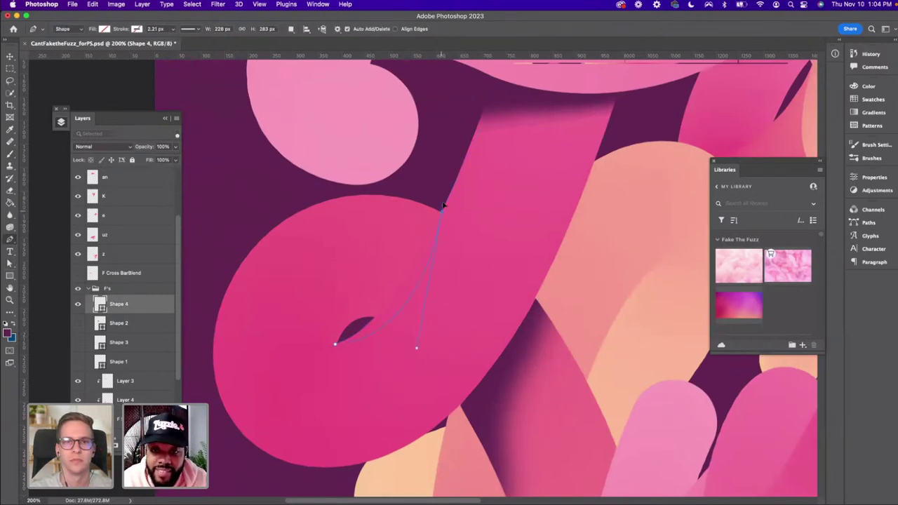
mouse_move(442, 204)
mouse_down()
mouse_move(444, 216)
mouse_move(442, 208)
mouse_up()
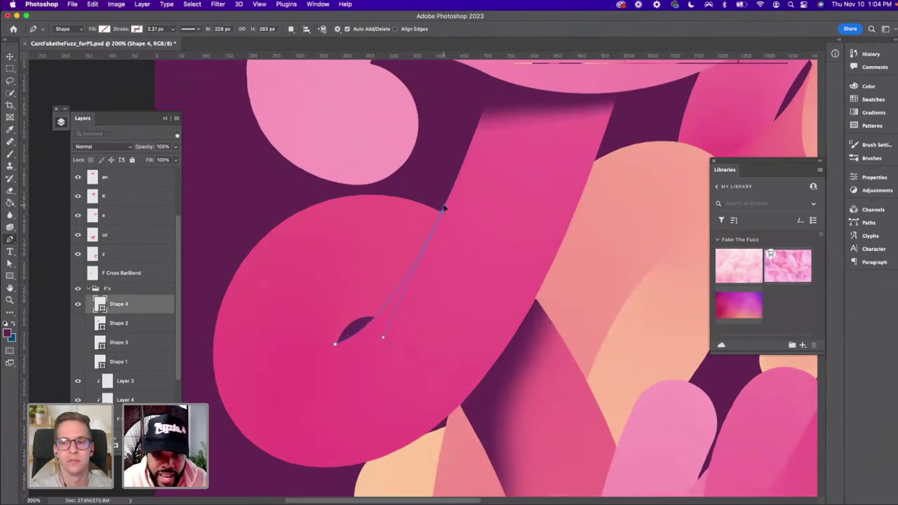
drag(443, 208, 444, 209)
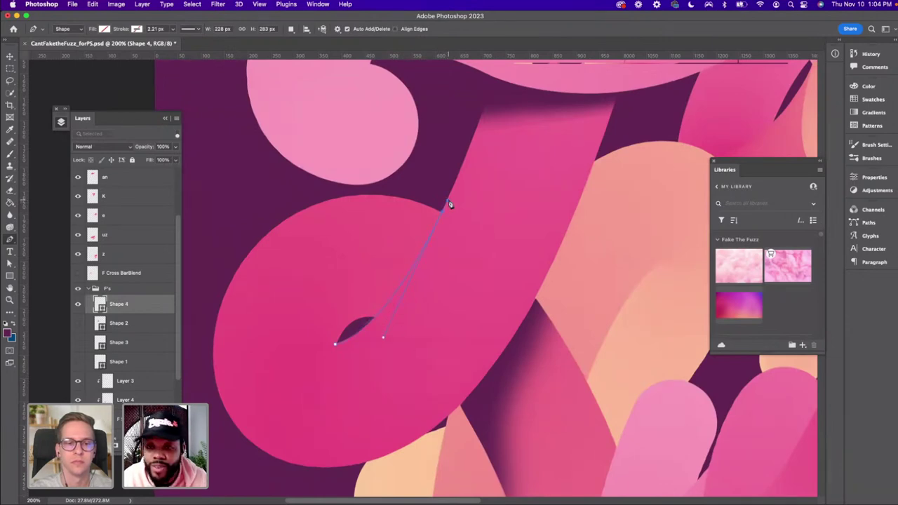
drag(450, 204, 404, 191)
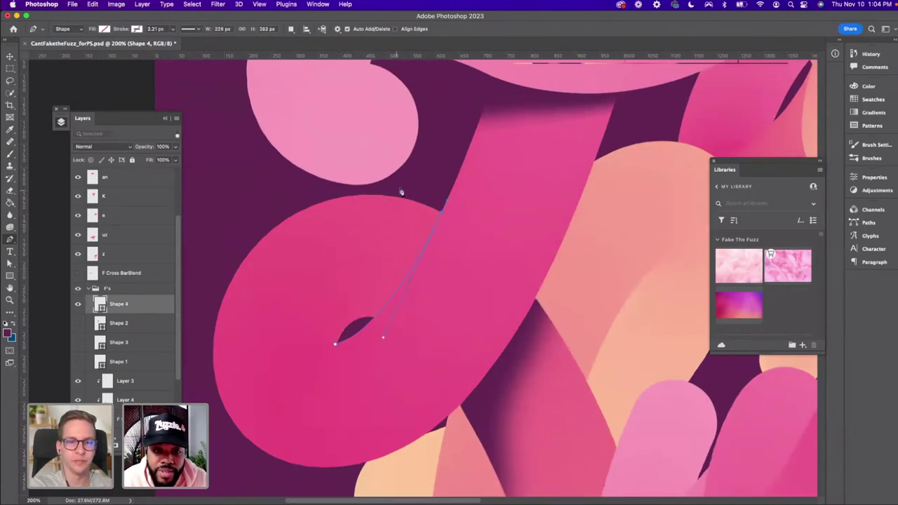
drag(403, 191, 370, 189)
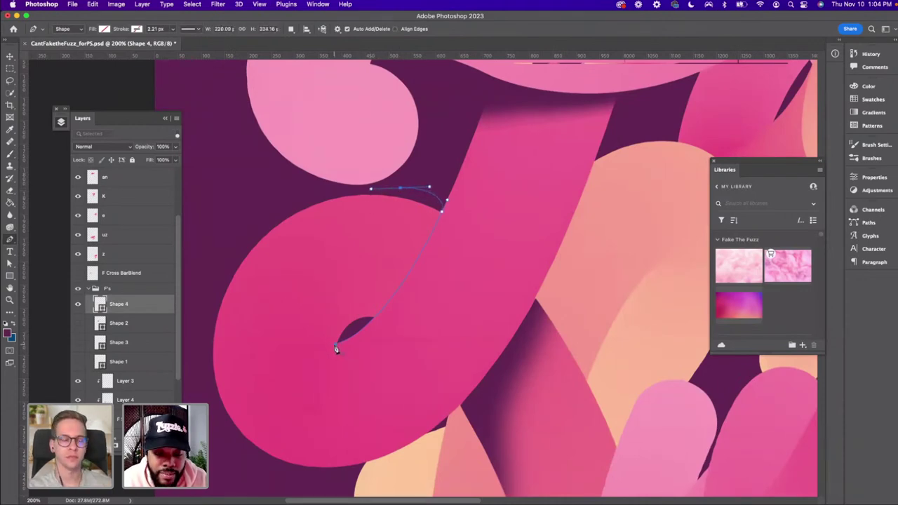
drag(336, 349, 352, 379)
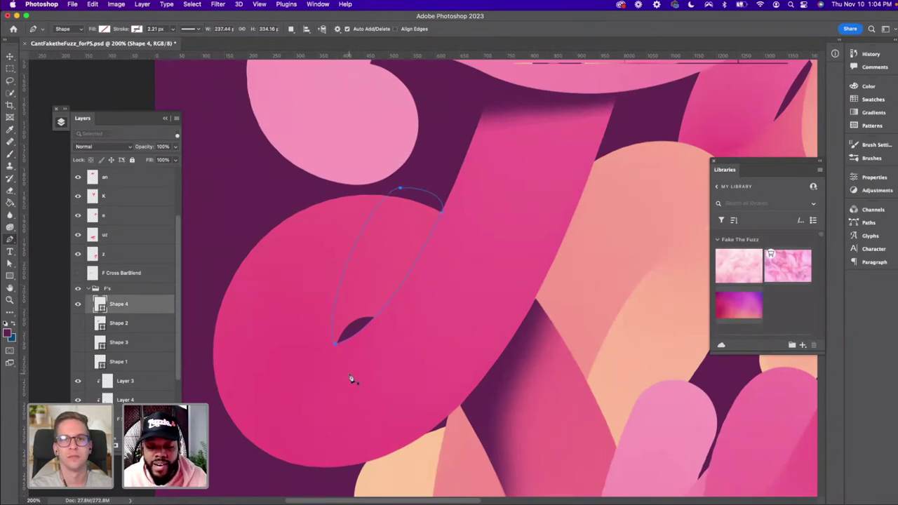
Adjust Shape 4's lower anchor, then load Shape 4's outline as a selection
key(a)
drag(337, 344, 333, 345)
double_click(337, 344)
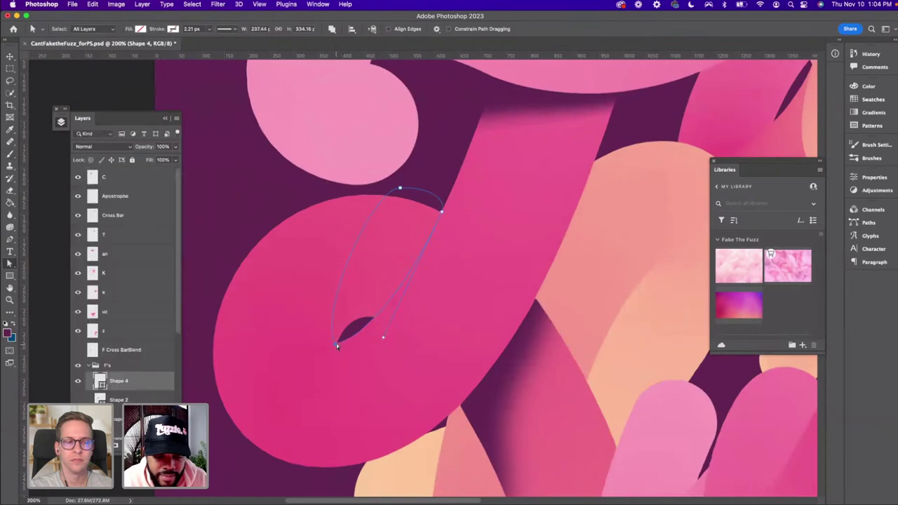
click(336, 345)
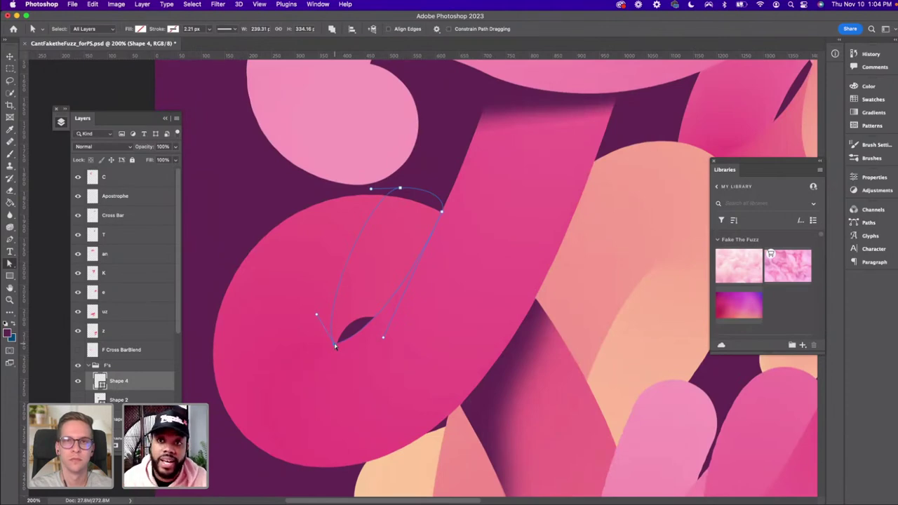
key(v)
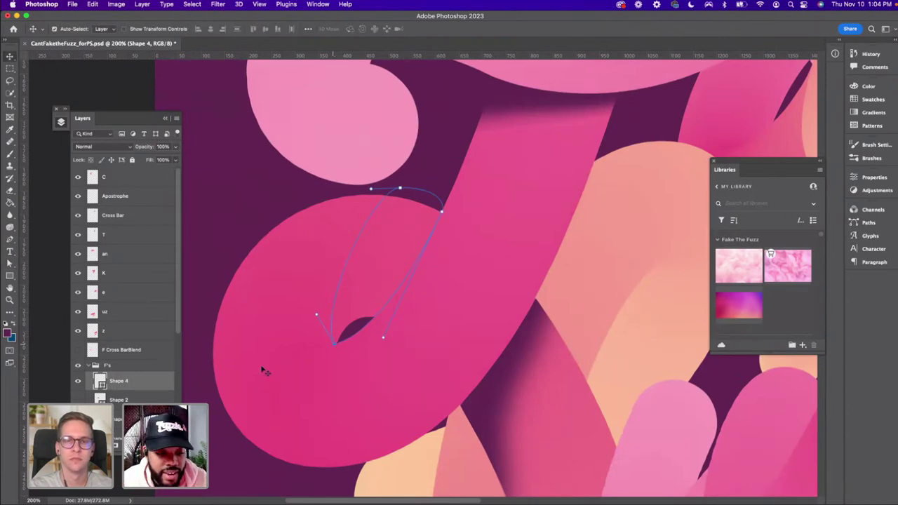
super+click(100, 384)
Add Layer 5 above Layer 3 and brush soft dark shading into the F's curled fold, then deselect
scroll(102, 379, down, 2)
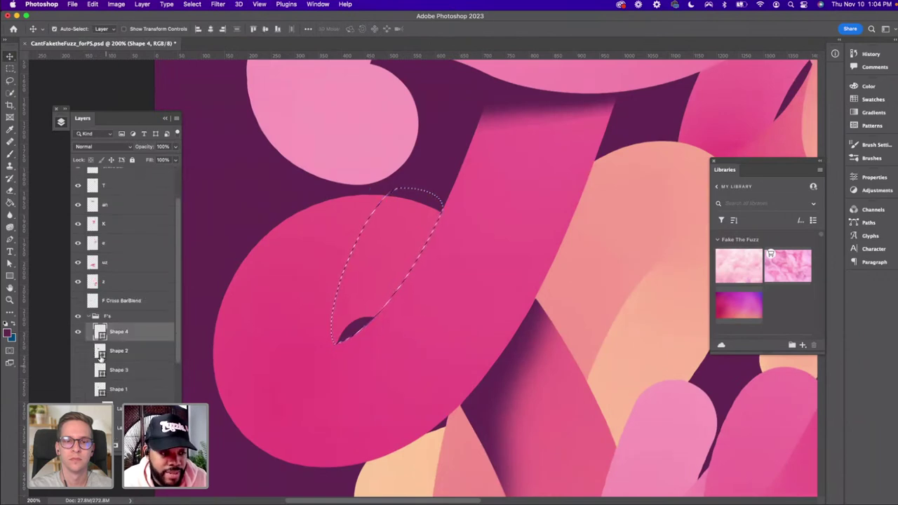
scroll(112, 385, down, 2)
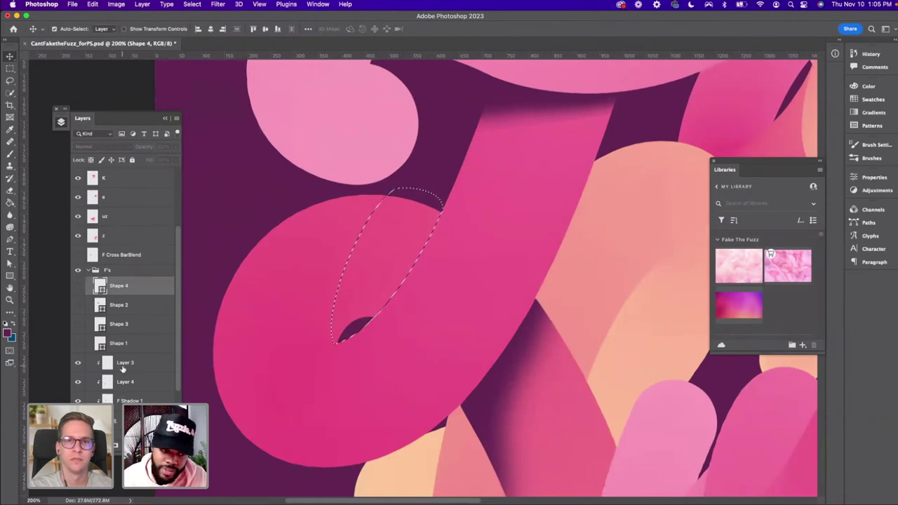
click(122, 366)
key(super+alt+shift+n)
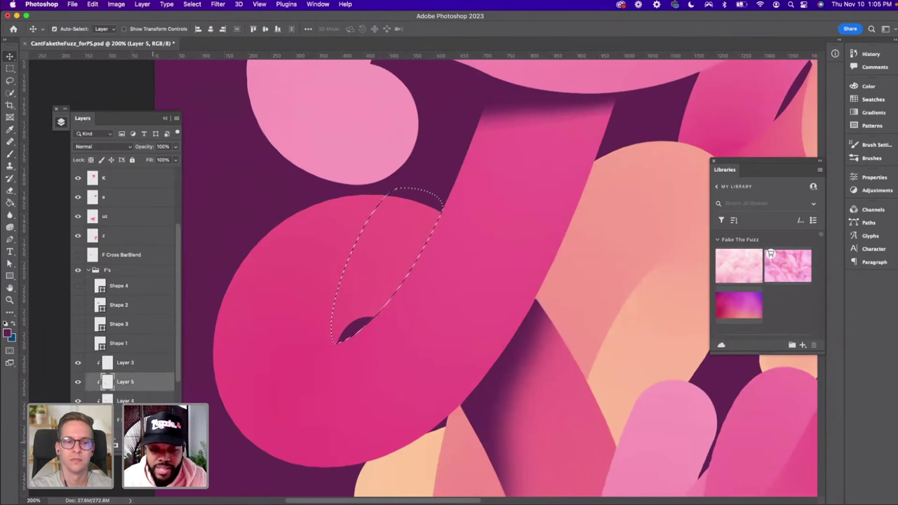
key(b)
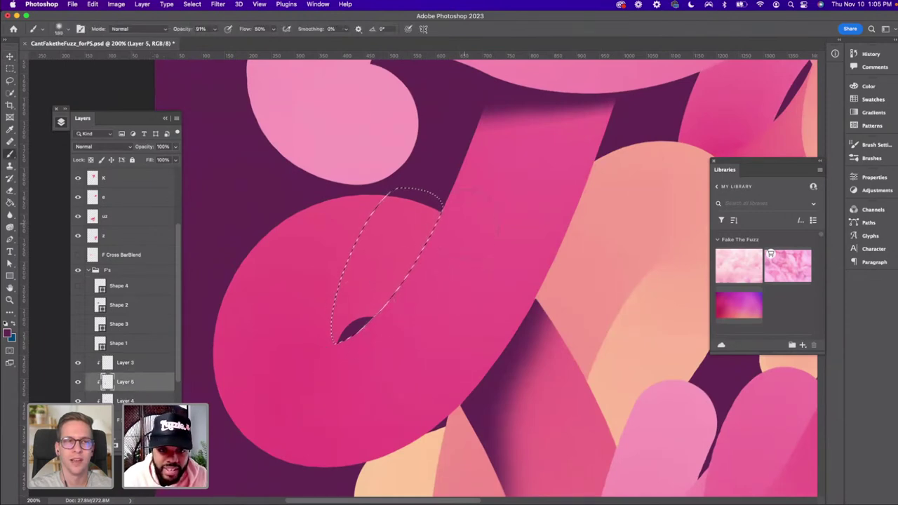
mouse_move(435, 214)
mouse_down()
mouse_move(379, 323)
mouse_move(421, 239)
mouse_move(365, 315)
mouse_move(424, 211)
mouse_up()
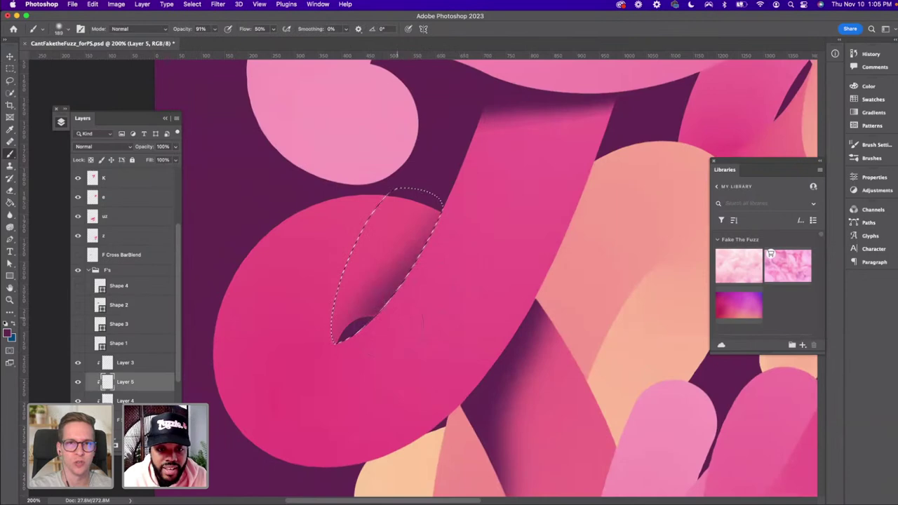
mouse_move(407, 274)
mouse_down()
mouse_move(365, 323)
mouse_move(414, 253)
mouse_move(365, 308)
mouse_up()
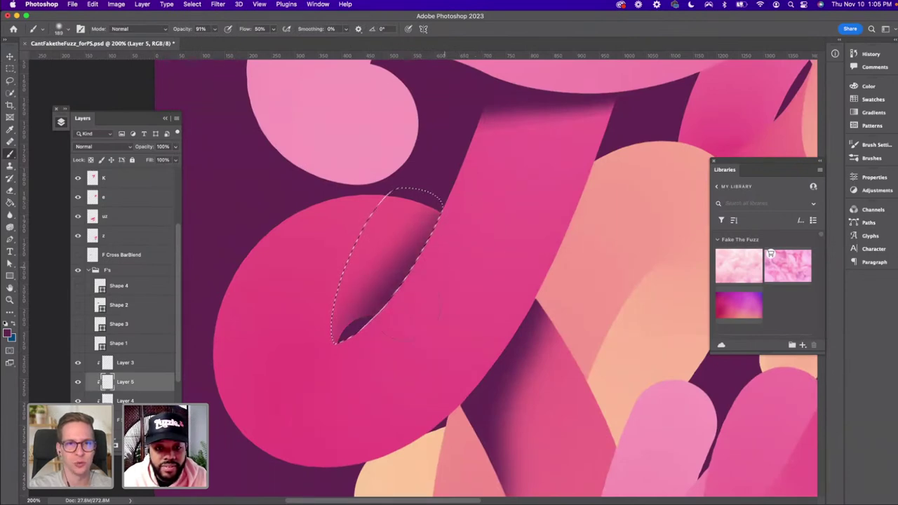
drag(428, 203, 365, 316)
key(v)
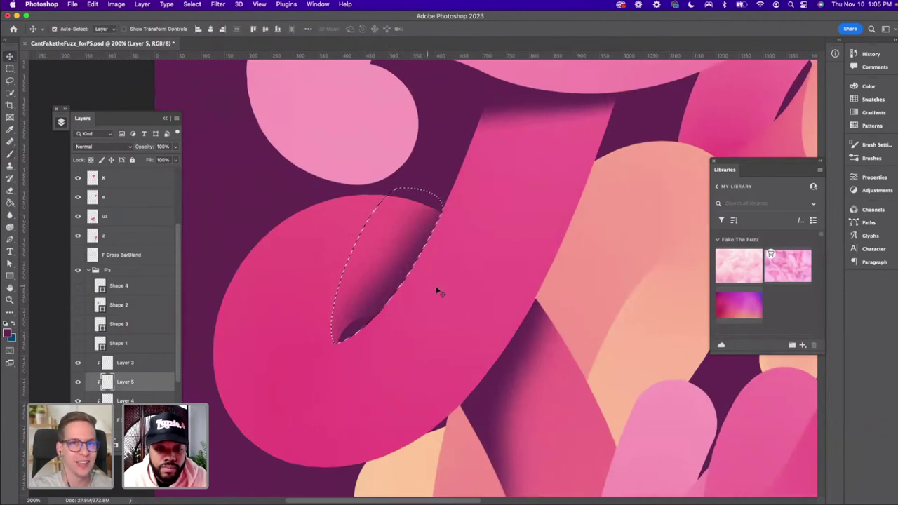
key(cmd+d)
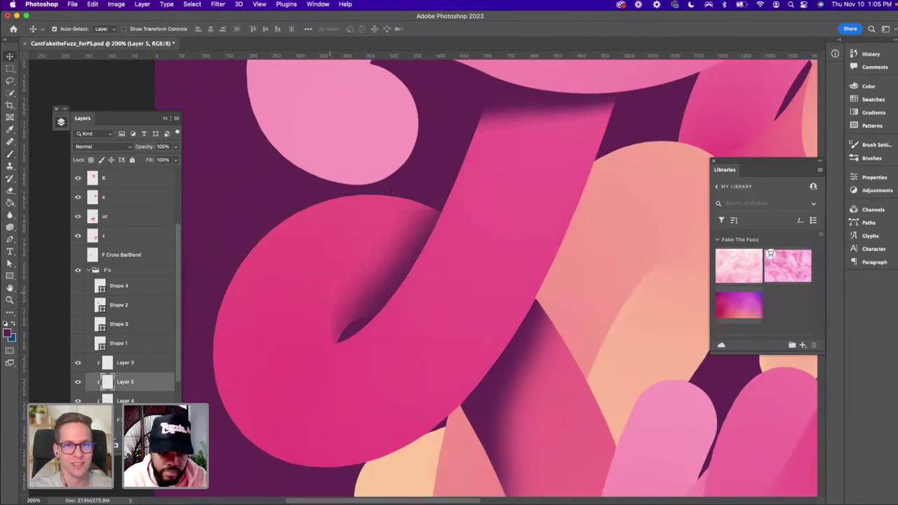
key(b)
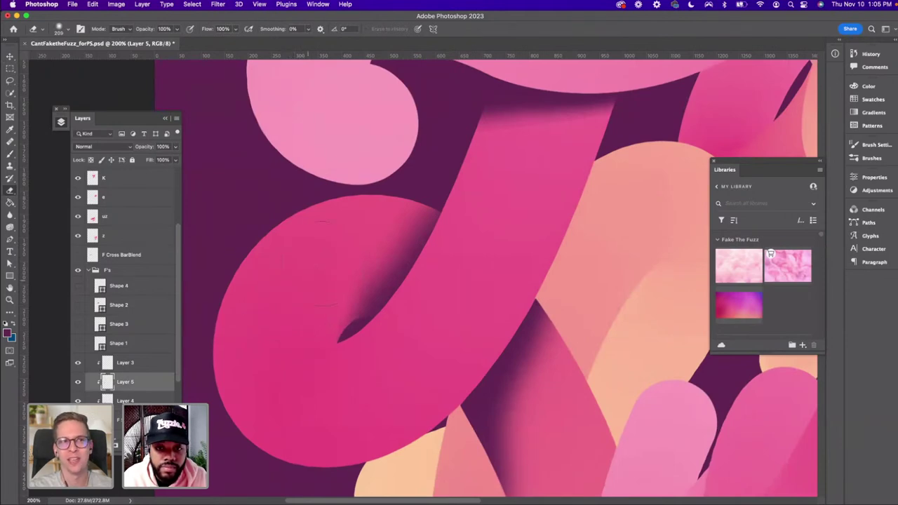
Pick the F Shadow 1 layer from the canvas and take the Eraser over the F stem
scroll(539, 173, up, 3)
key(v)
click(465, 154)
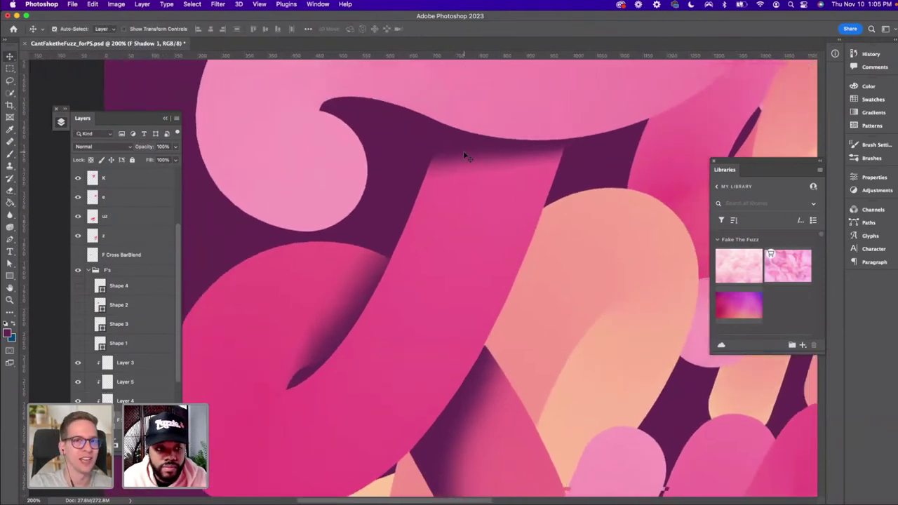
key(e)
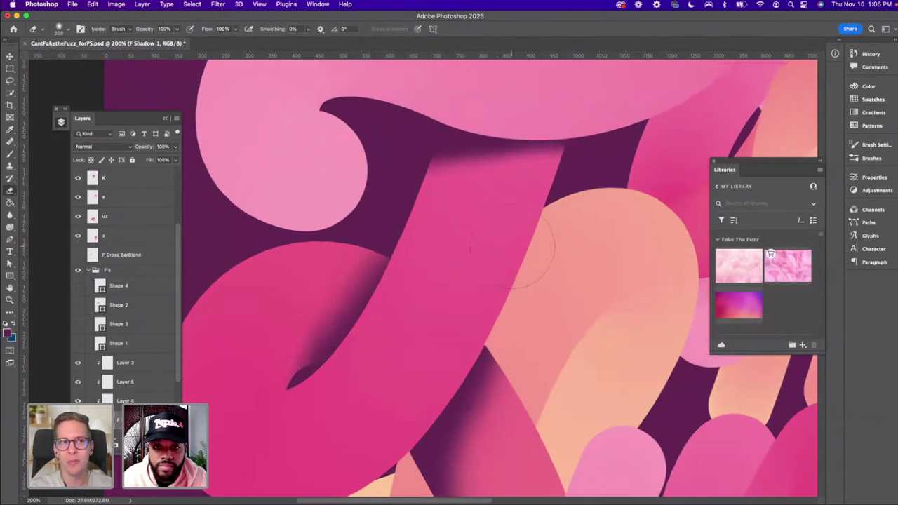
key(super+minus)
key(super+minus)
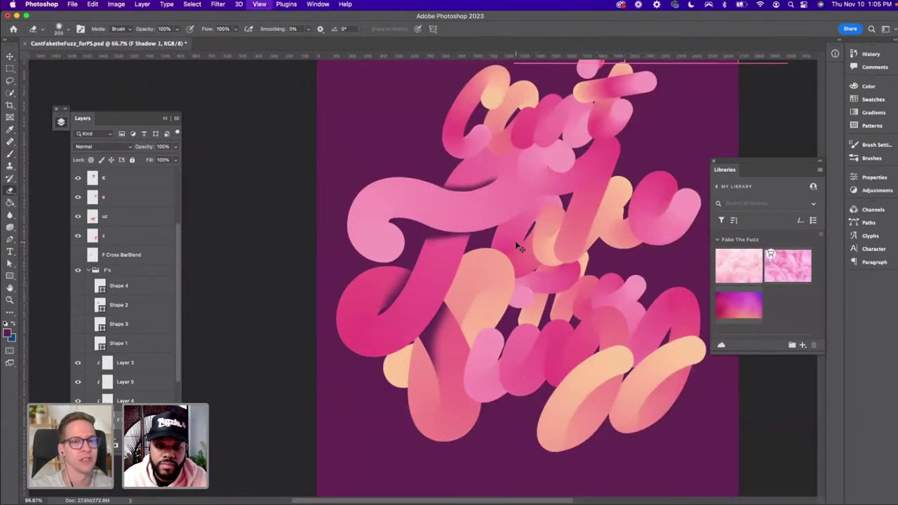
key(super+plus)
key(super+plus)
key(v)
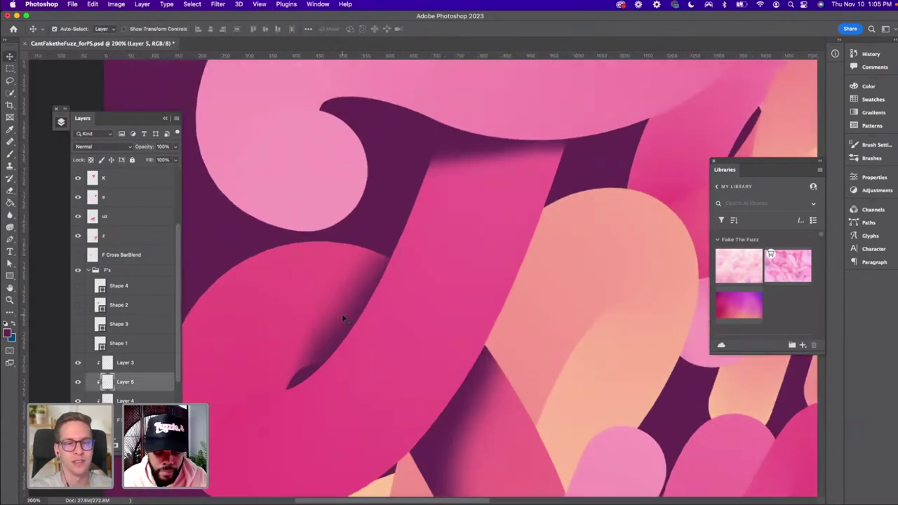
key(e)
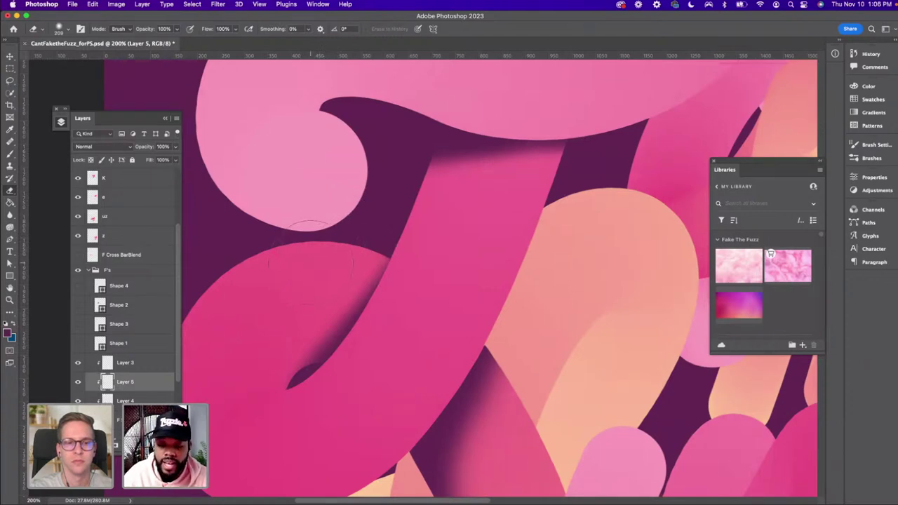
scroll(310, 263, down, 3)
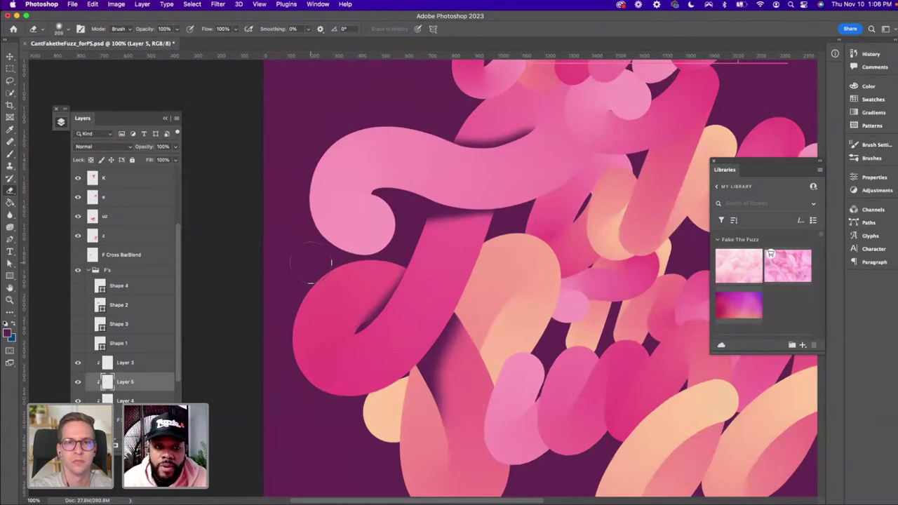
scroll(310, 263, up, 3)
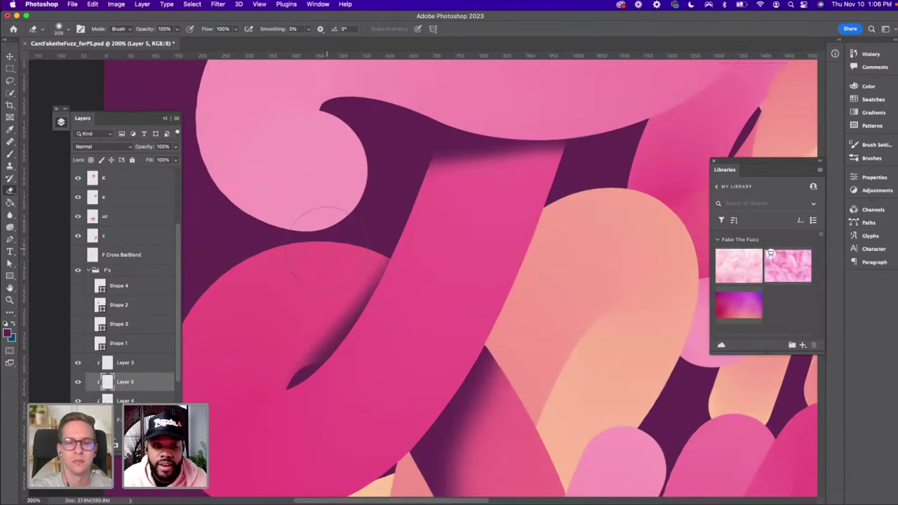
Enlarge the soft eraser to about 197 px and review the lettering's lower overlaps at 100%
drag(327, 251, 327, 251)
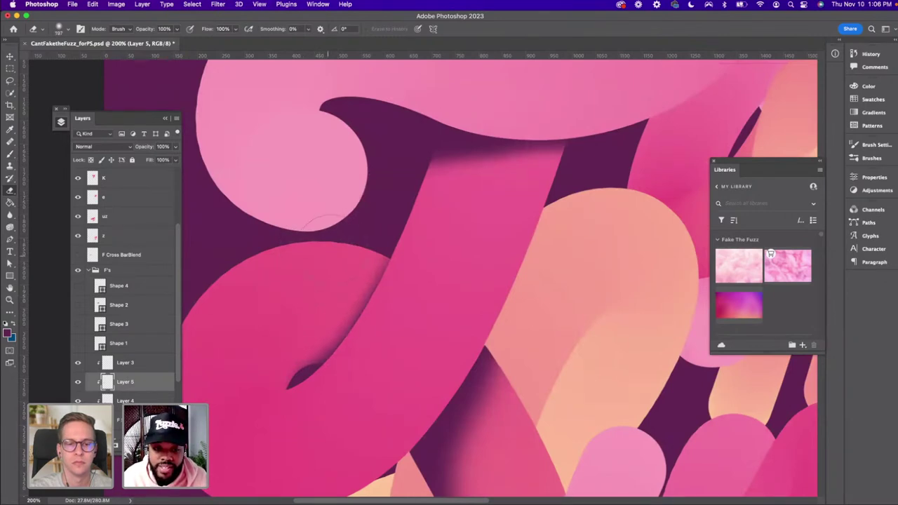
key(super+0)
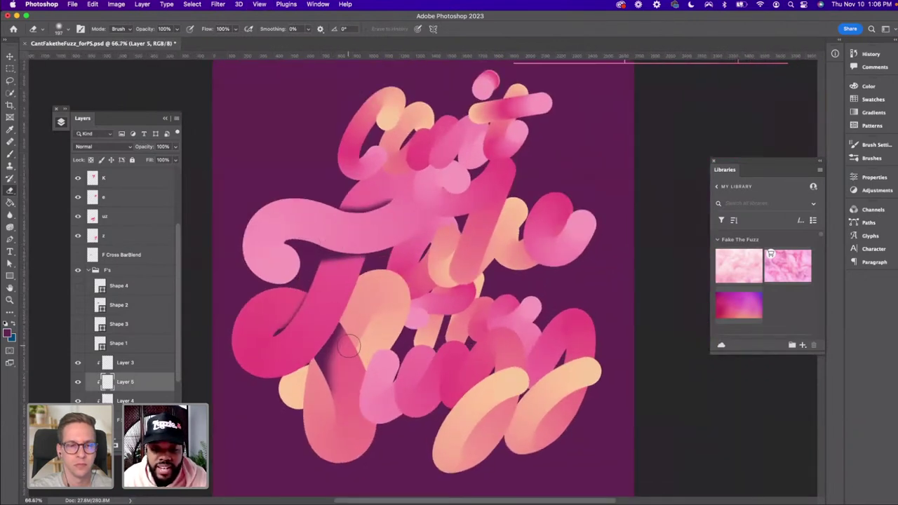
scroll(352, 340, left, 2)
key(super+plus)
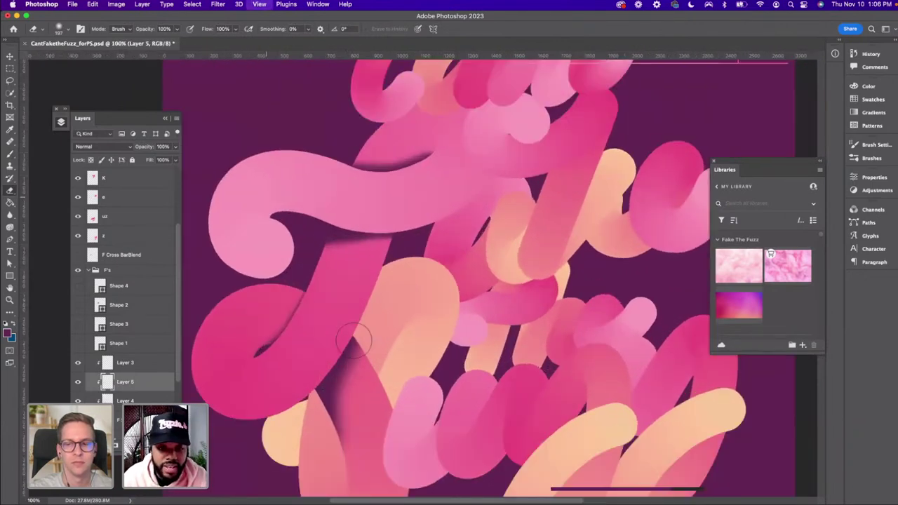
drag(344, 342, 319, 276)
scroll(411, 253, down, 5)
scroll(411, 253, left, 4)
key(v)
scroll(320, 275, down, 1)
scroll(319, 276, left, 2)
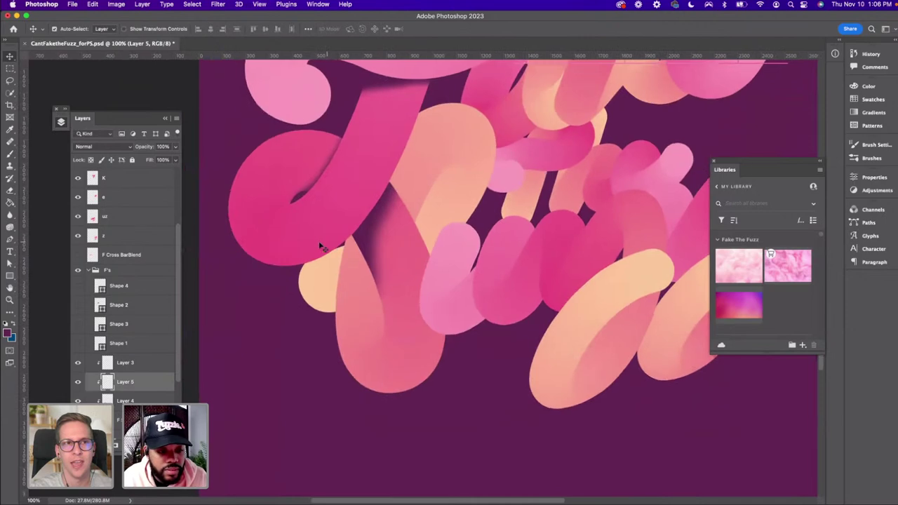
click(314, 244)
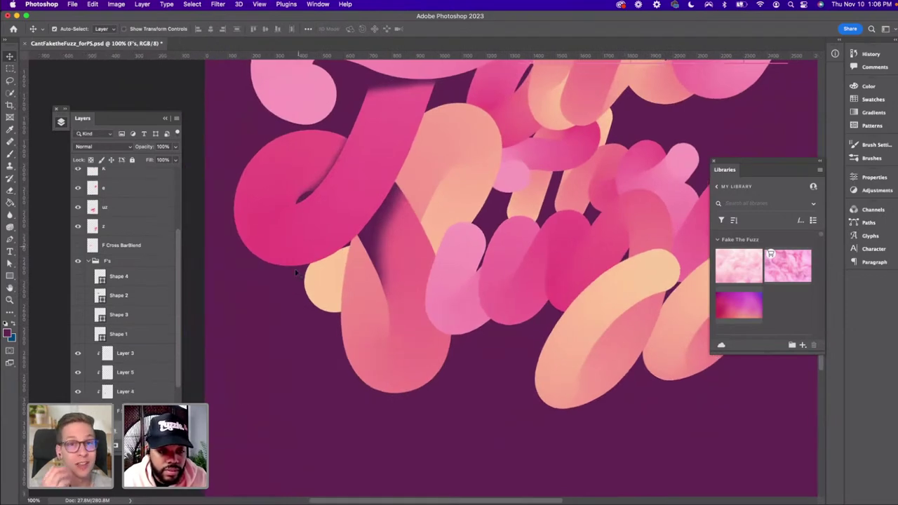
click(246, 377)
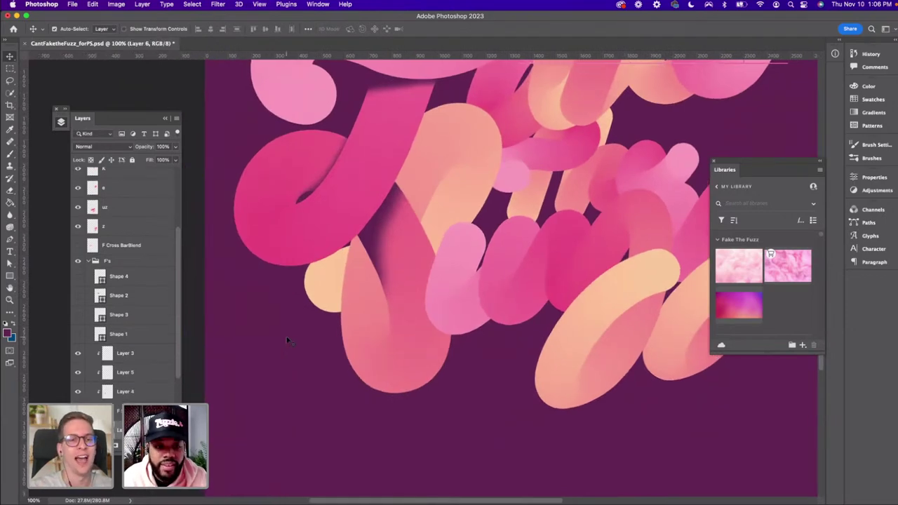
scroll(295, 348, left, 3)
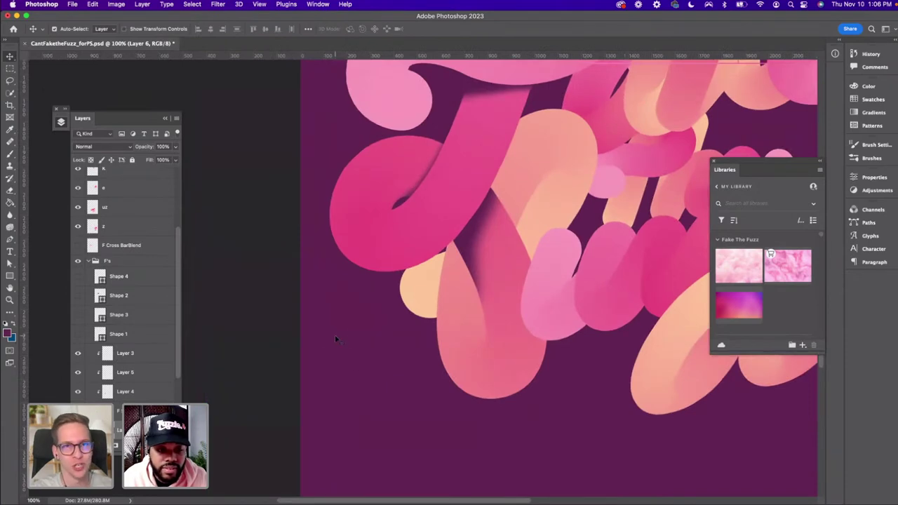
key(b)
drag(187, 31, 172, 33)
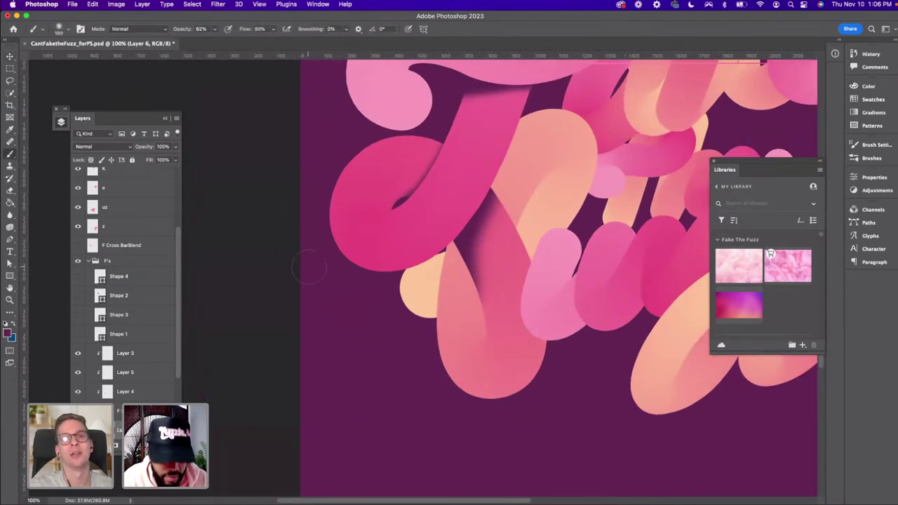
mouse_move(315, 275)
mouse_down()
mouse_move(413, 281)
mouse_move(436, 260)
mouse_up()
key(super+z)
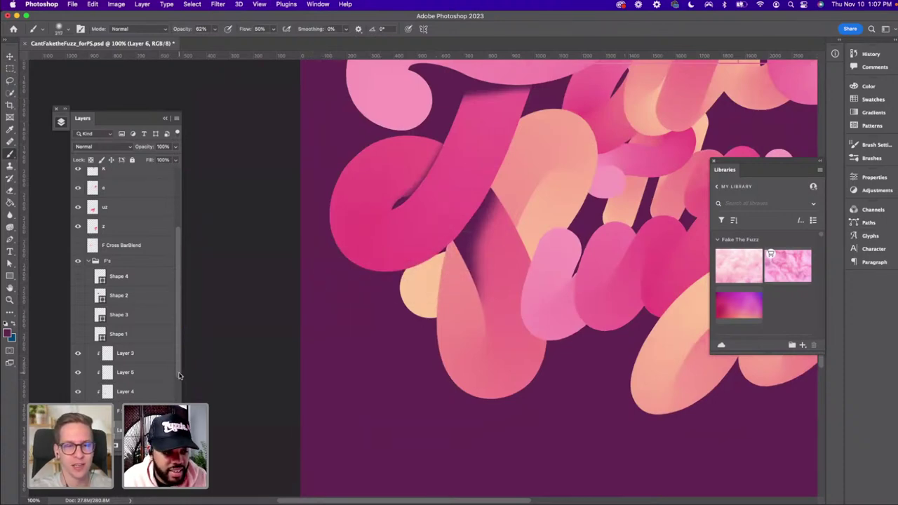
scroll(179, 376, down, 3)
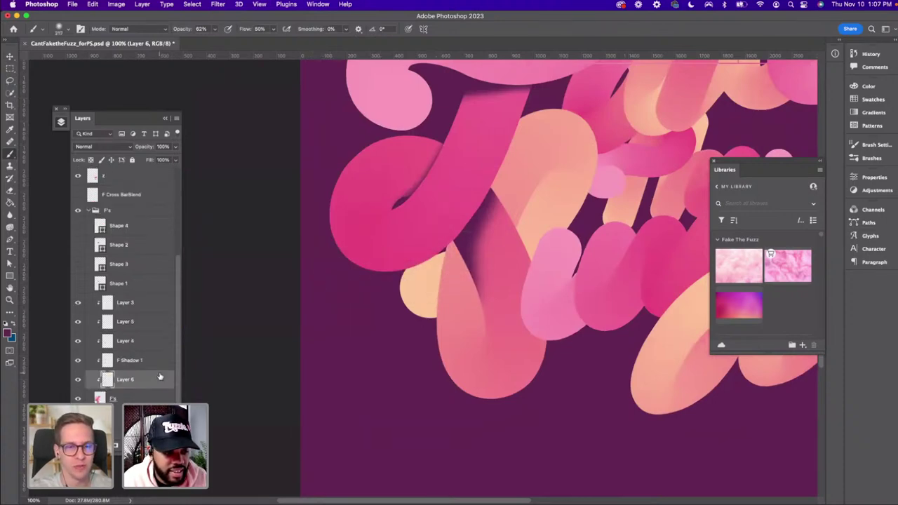
click(78, 399)
click(78, 399)
mouse_move(403, 298)
mouse_down()
mouse_move(406, 273)
mouse_move(372, 263)
mouse_move(428, 266)
mouse_up()
key(super+z)
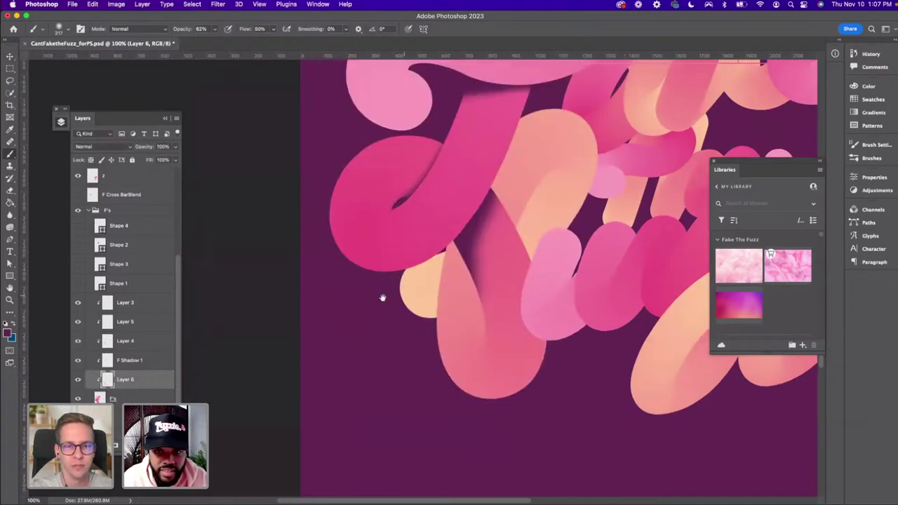
scroll(381, 297, right, 5)
key(v)
key(super+minus)
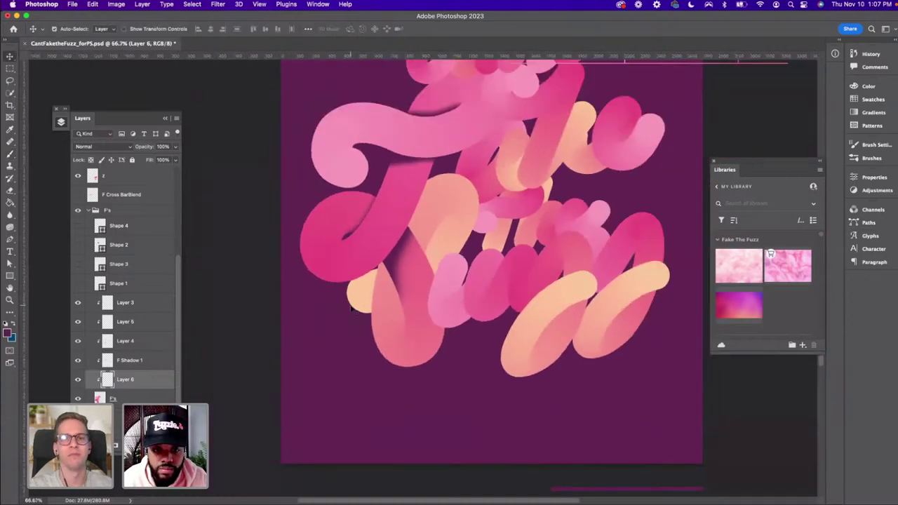
key(super+plus)
key(super+minus)
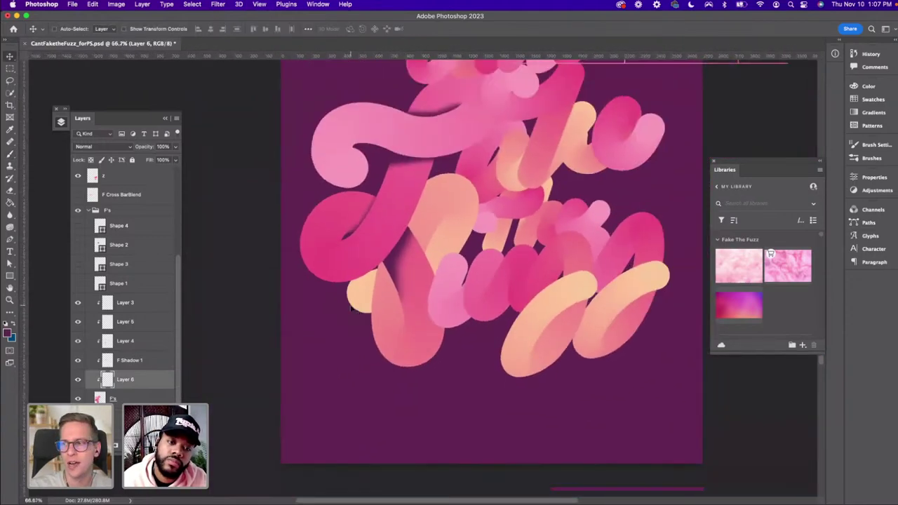
key(super+minus)
key(super+plus)
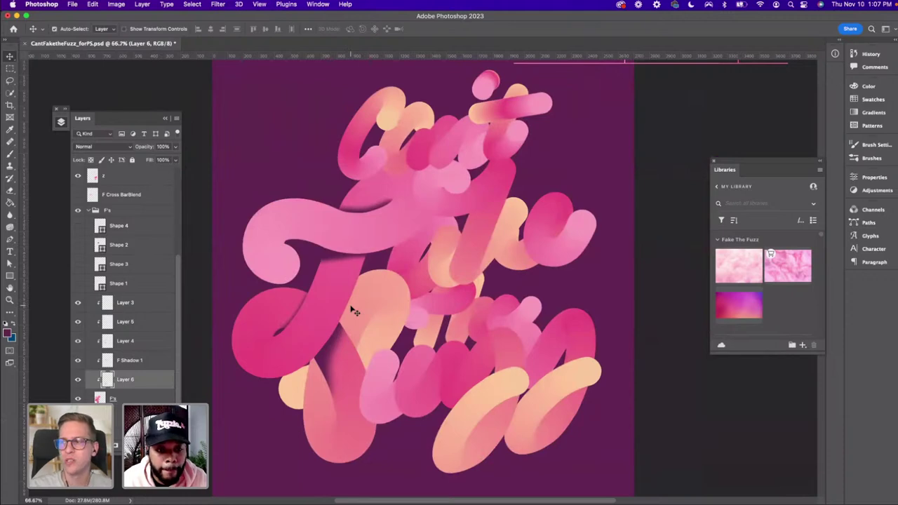
key(super+plus)
drag(337, 325, 418, 237)
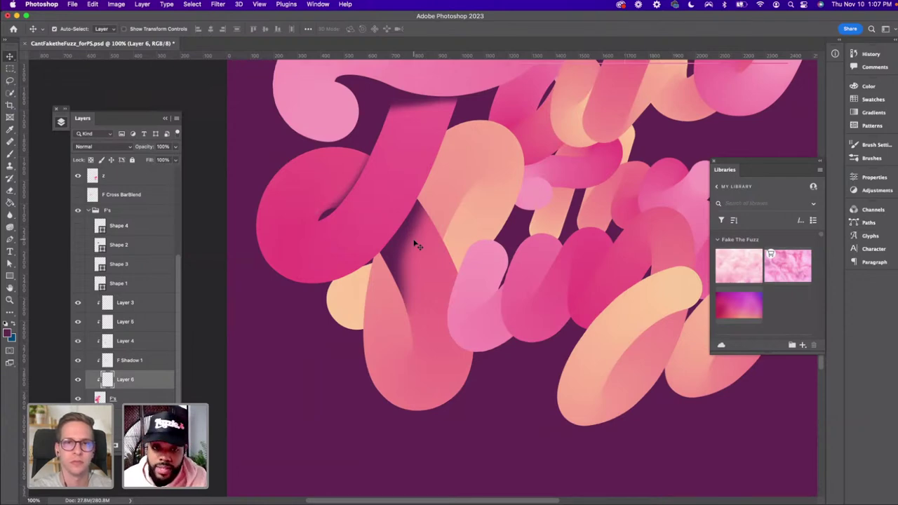
scroll(417, 246, down, 3)
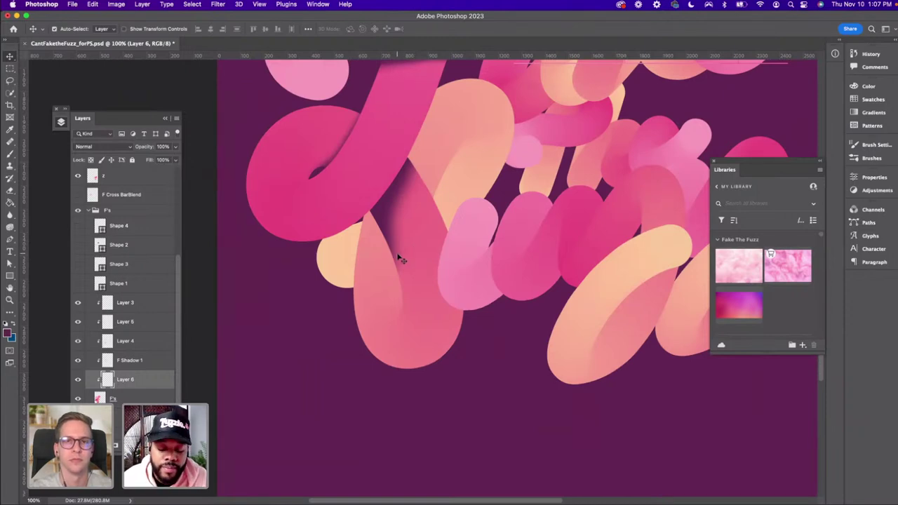
scroll(400, 260, up, 1)
scroll(356, 266, left, 5)
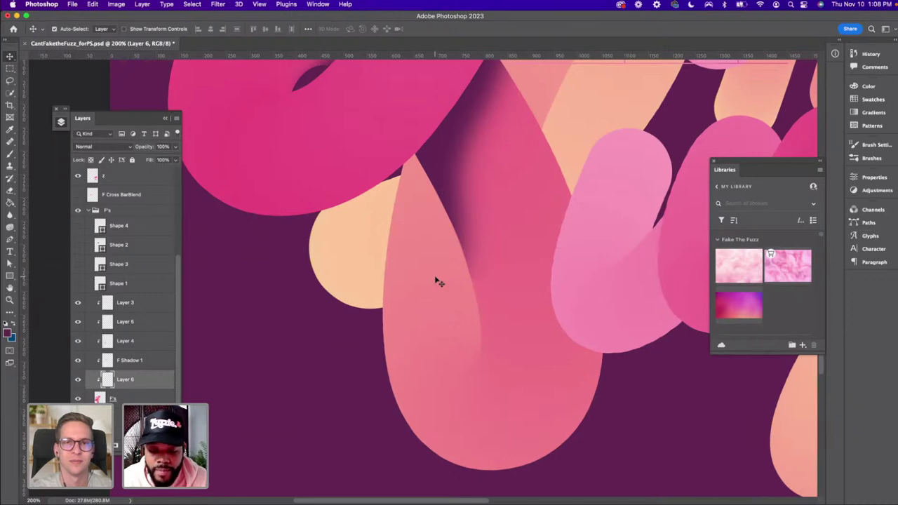
key(super+minus)
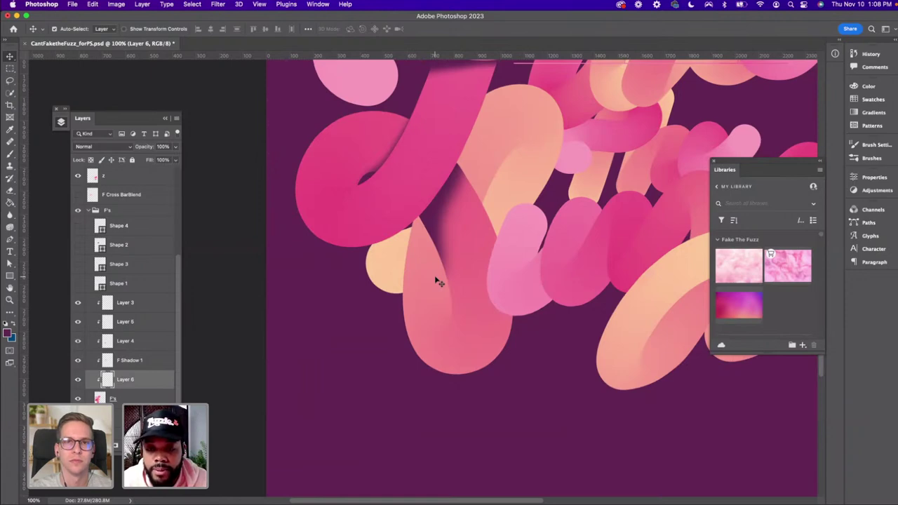
scroll(437, 281, up, 1)
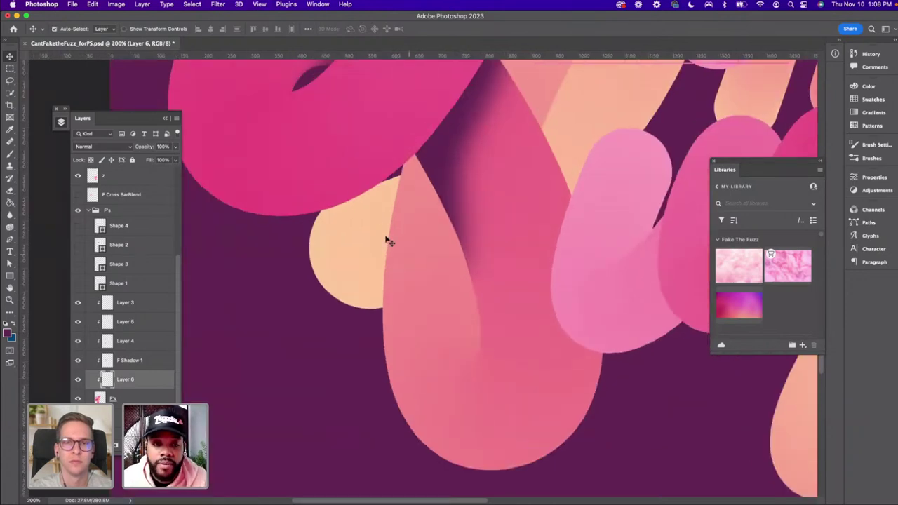
click(368, 221)
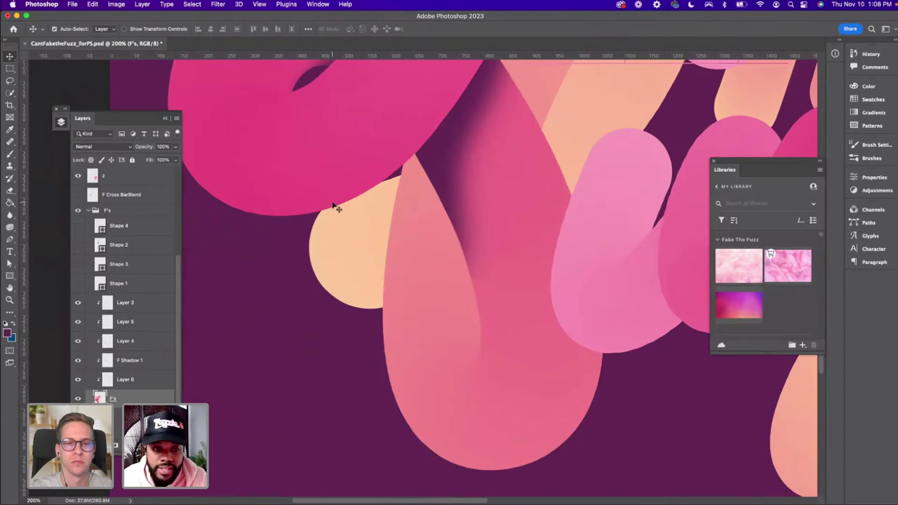
Start a Shape 5 path along the pink tube's edge above the peach shape, then undo it
key(p)
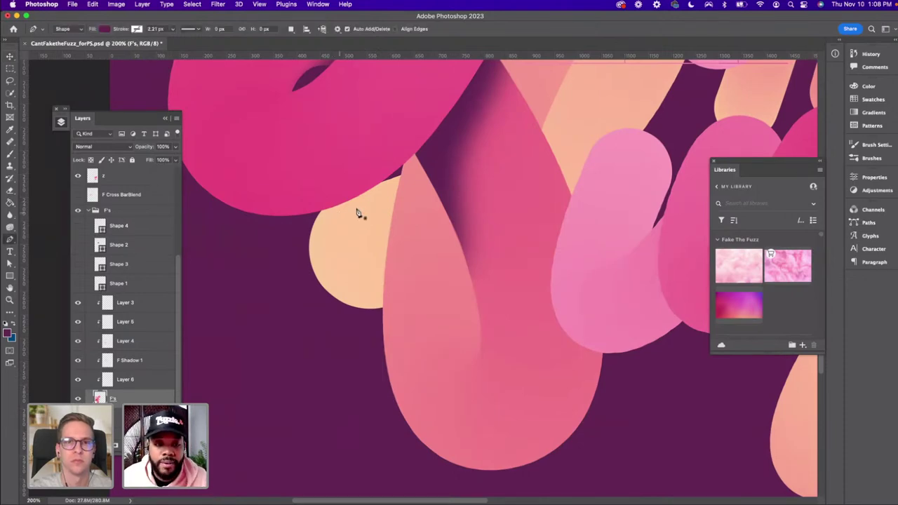
click(383, 186)
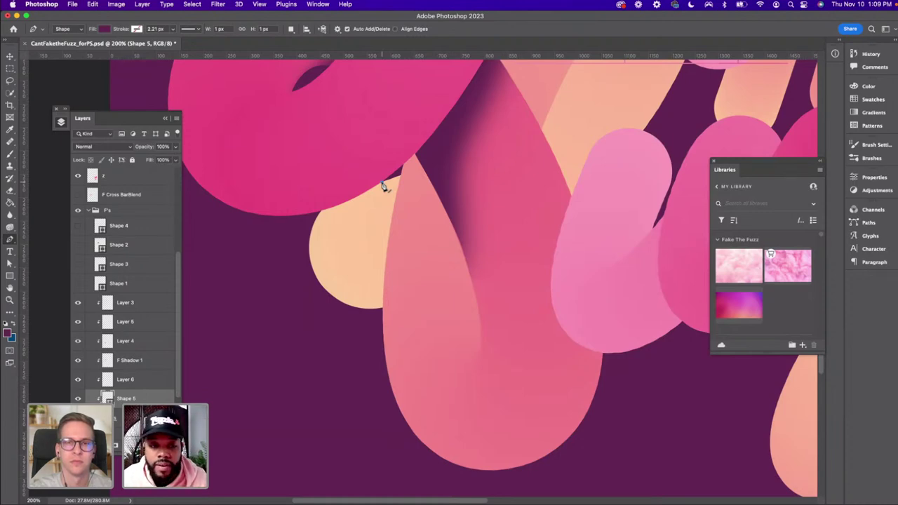
click(382, 184)
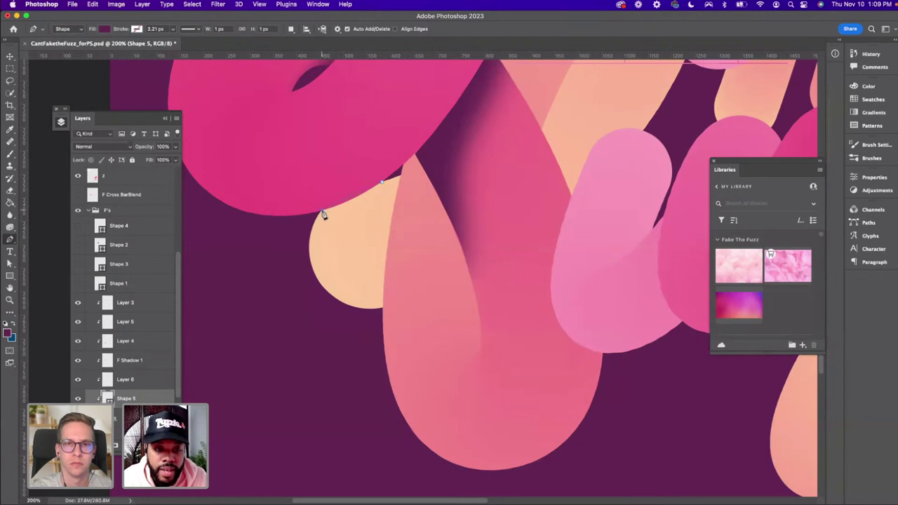
mouse_move(323, 212)
mouse_down()
mouse_move(303, 213)
mouse_move(315, 218)
mouse_up()
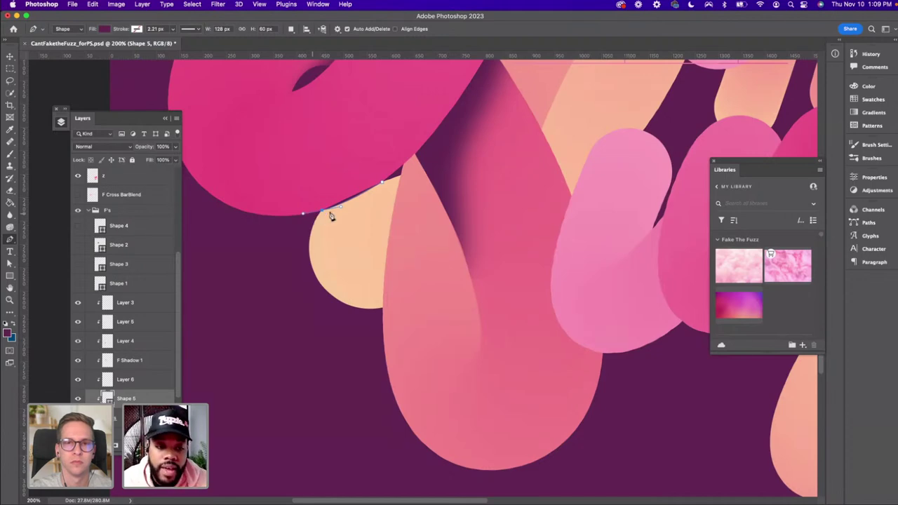
key(a)
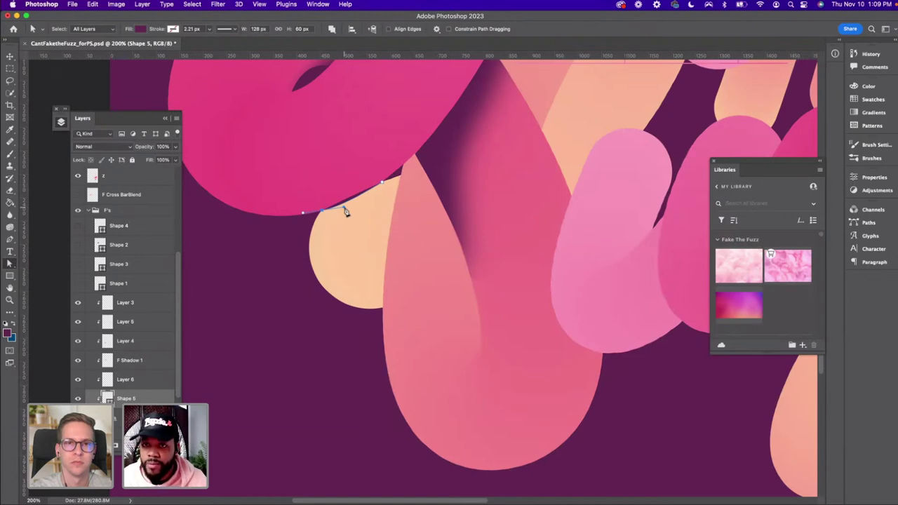
key(p)
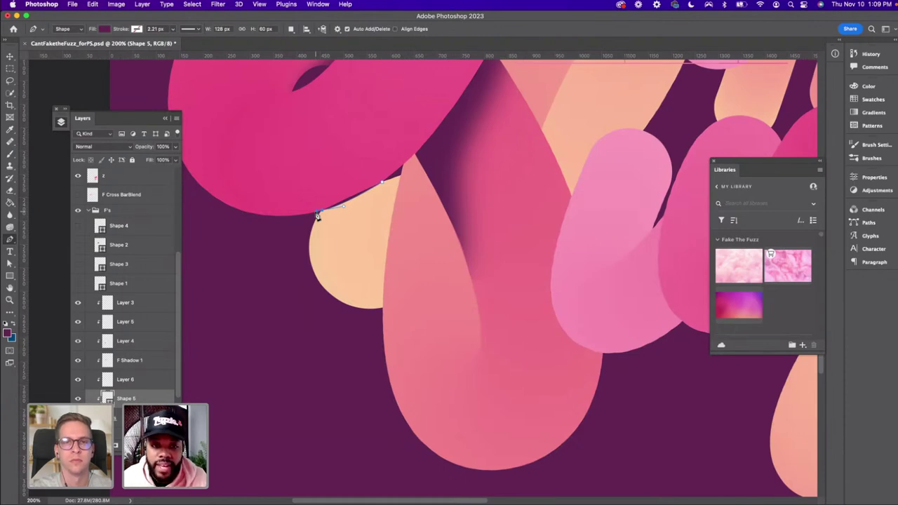
key(ctrl+z)
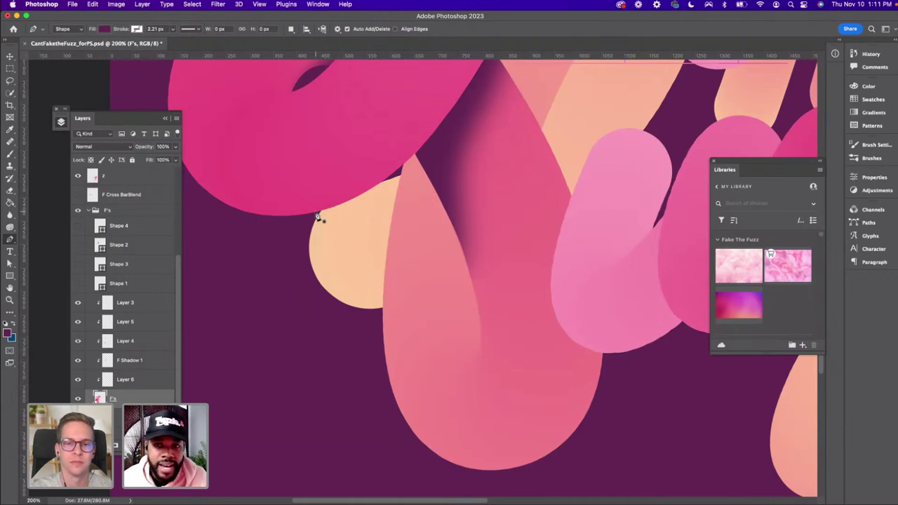
scroll(317, 217, right, 2)
scroll(320, 217, left, 3)
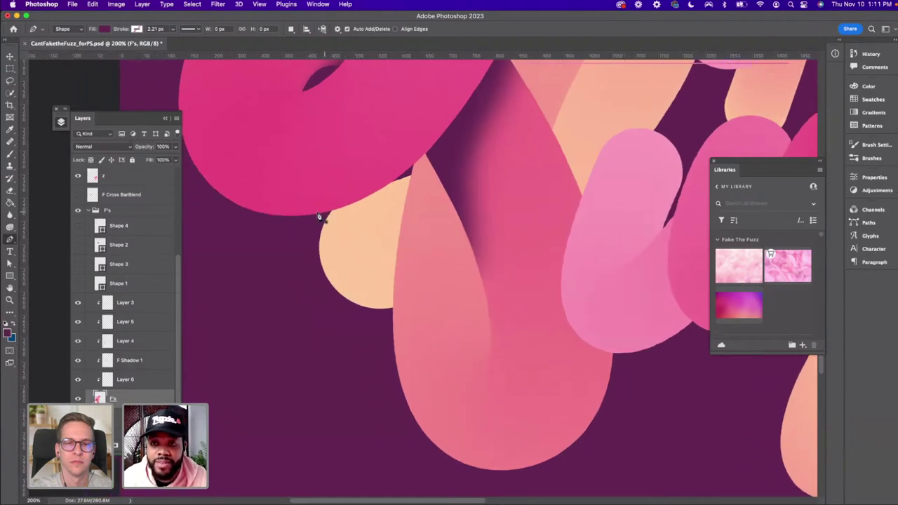
key(v)
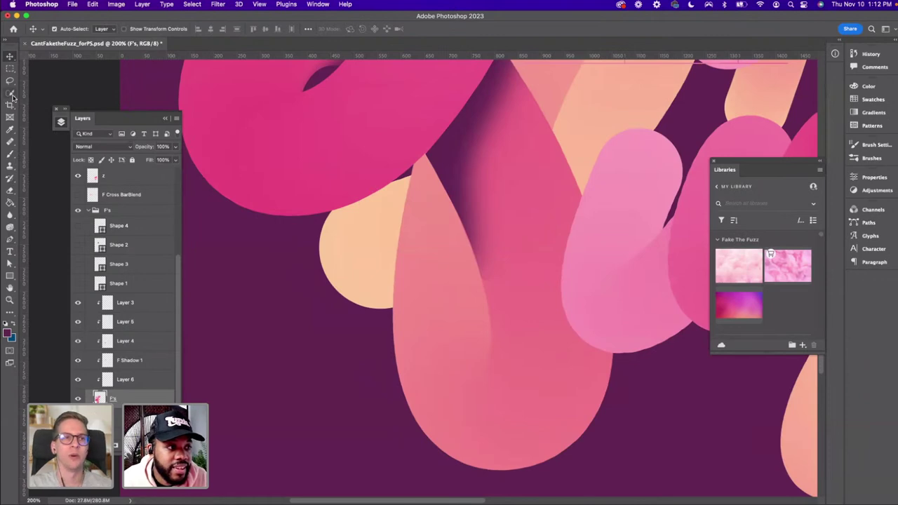
key(w)
Select the whole peach shape by colour with the Magic Wand
mouse_move(371, 274)
mouse_down()
mouse_move(376, 228)
mouse_move(347, 235)
mouse_up()
key(ctrl+d)
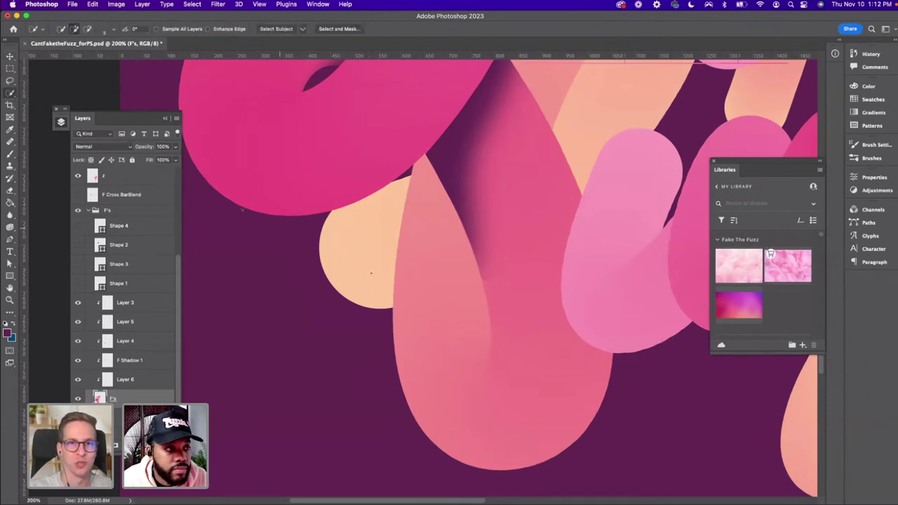
right_click(10, 93)
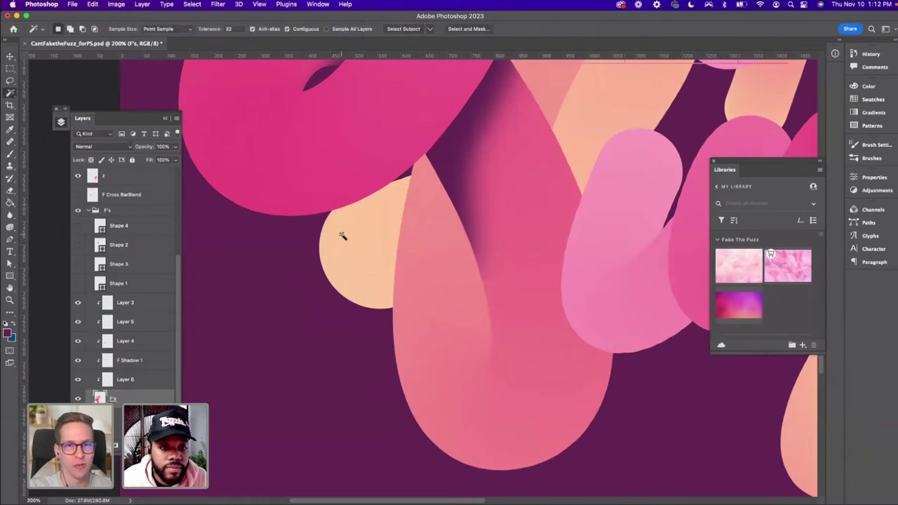
click(337, 240)
key(v)
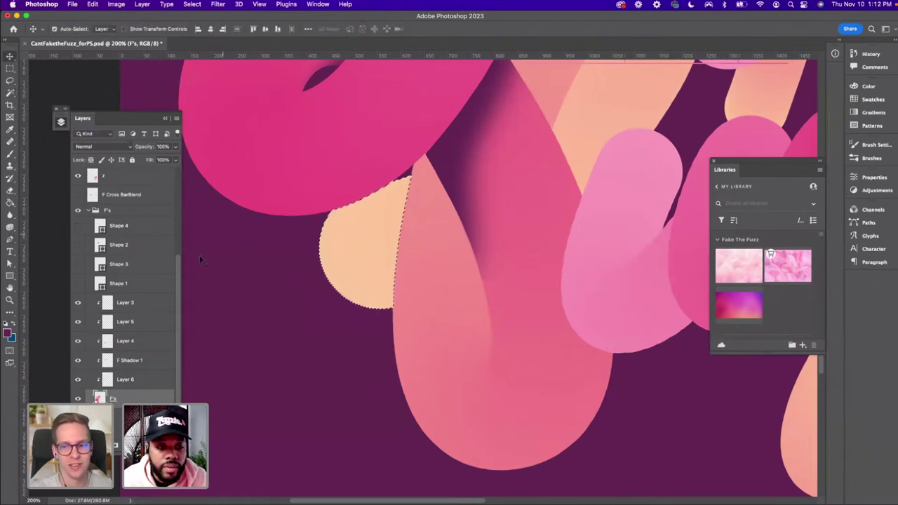
Add an empty Layer 7 above Layer 6 and swap the foreground and background colours
click(132, 378)
key(ctrl+shift+alt+n)
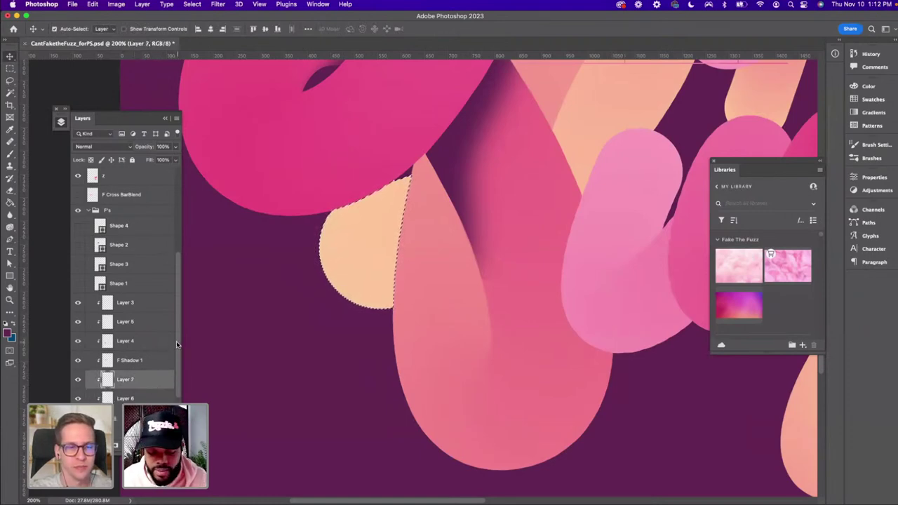
key(x)
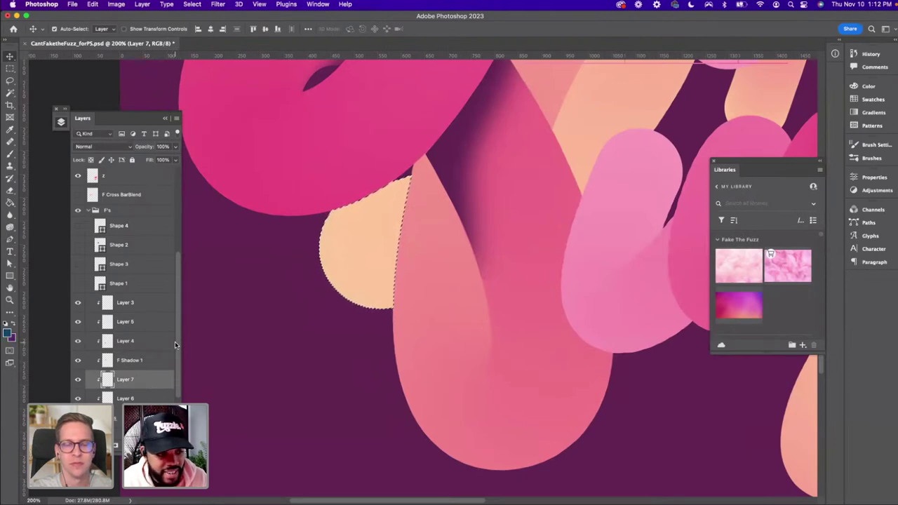
key(i)
drag(445, 341, 424, 350)
Sample the tube's pink and softly shade the peach shape's edges with it and a second sampled colour
click(487, 315)
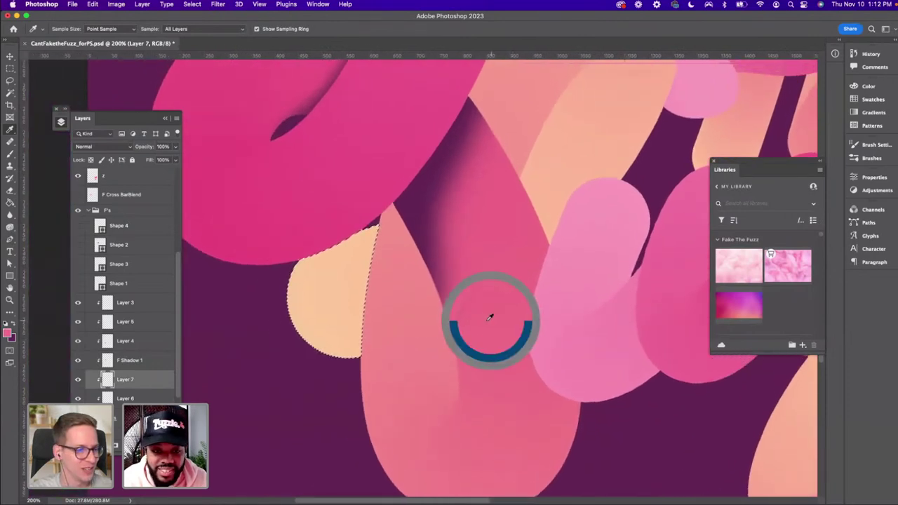
key(b)
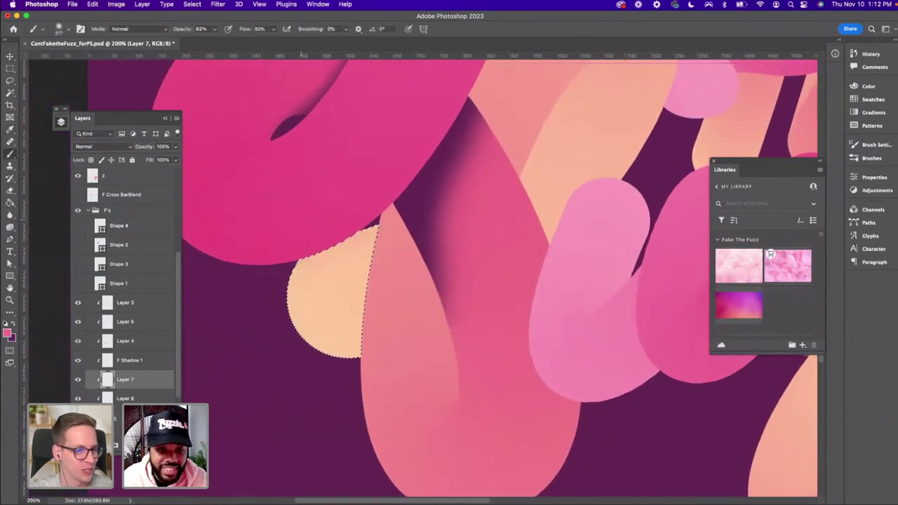
mouse_move(309, 262)
mouse_down()
mouse_move(382, 232)
mouse_move(400, 321)
mouse_move(367, 385)
mouse_move(410, 241)
mouse_move(372, 232)
mouse_move(347, 247)
mouse_move(379, 281)
mouse_move(337, 270)
mouse_move(316, 298)
mouse_move(323, 333)
mouse_up()
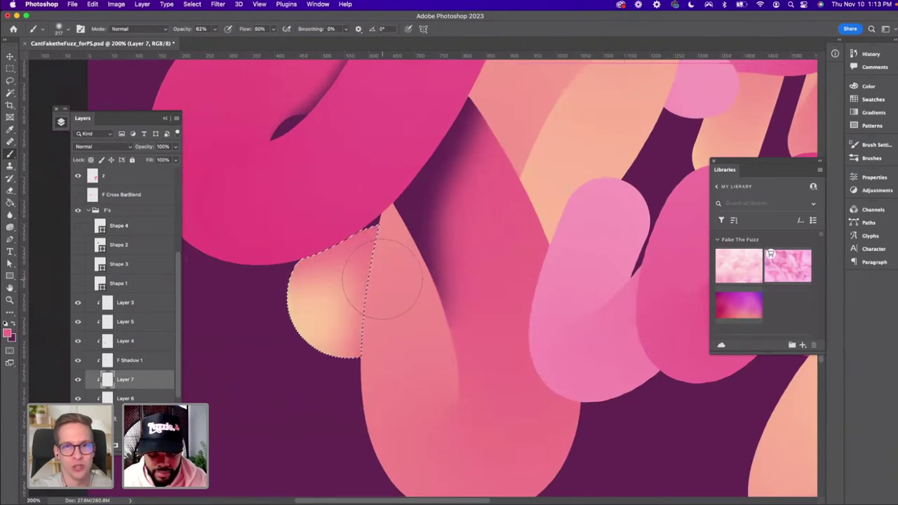
key(i)
click(395, 180)
key(b)
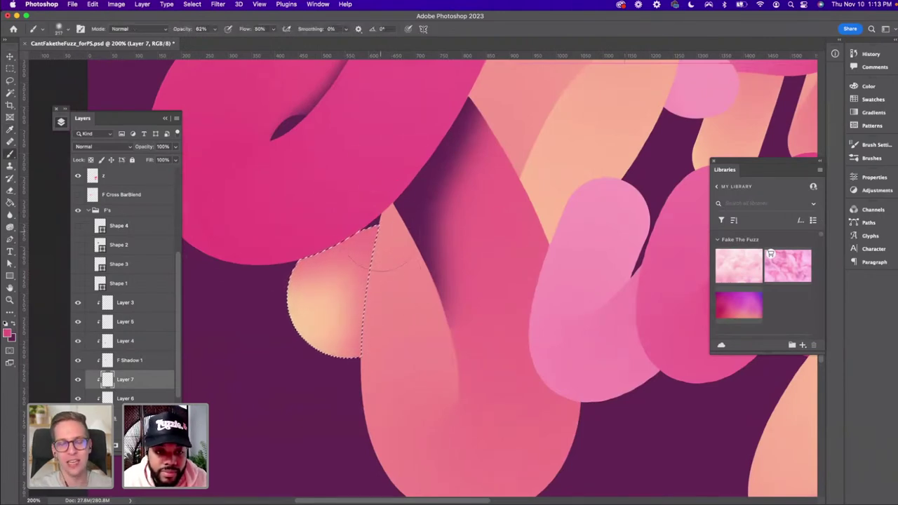
mouse_move(326, 221)
mouse_down()
mouse_move(313, 280)
mouse_move(351, 309)
mouse_move(348, 343)
mouse_move(398, 246)
mouse_move(299, 302)
mouse_move(351, 242)
mouse_move(302, 287)
mouse_move(306, 273)
mouse_up()
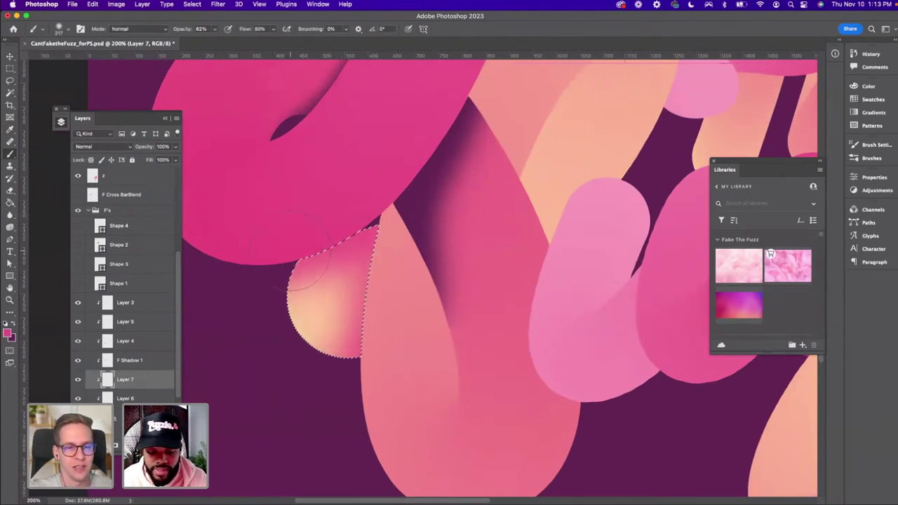
Darken the peach shape's upper-left and right edges with sampled dark purple, then deselect
alt+click(319, 353)
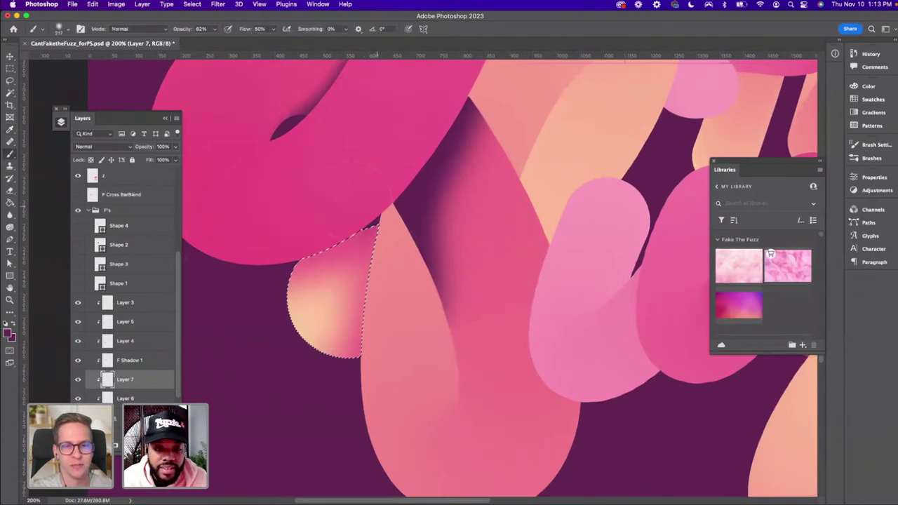
mouse_move(379, 232)
mouse_down()
mouse_move(295, 294)
mouse_move(344, 242)
mouse_up()
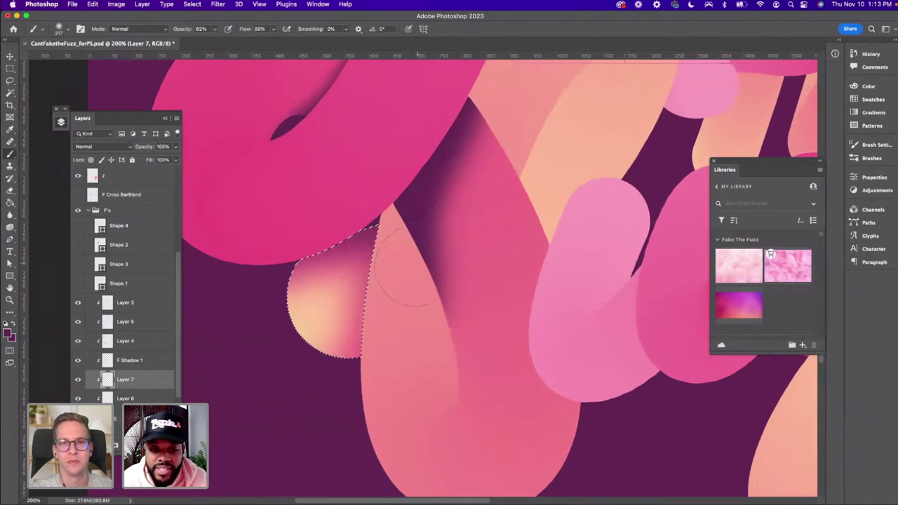
drag(375, 277, 384, 354)
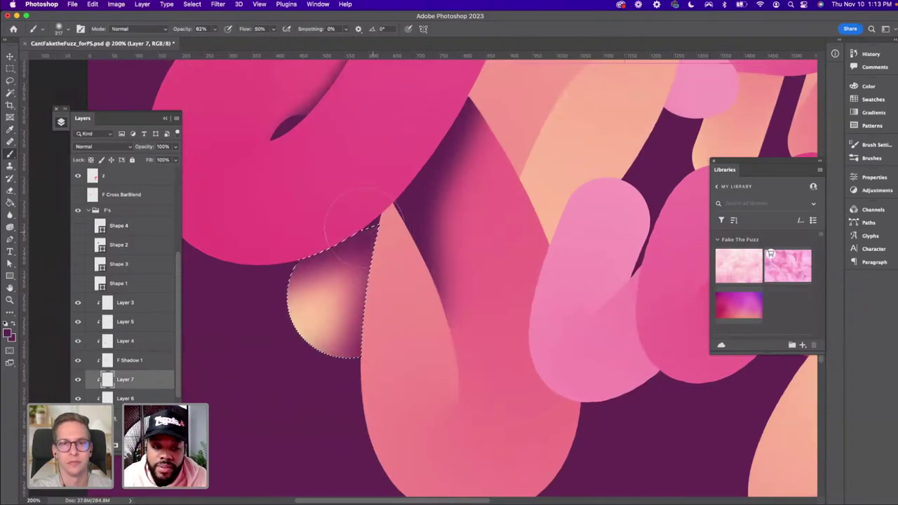
key(super+minus)
key(super+minus)
key(super+d)
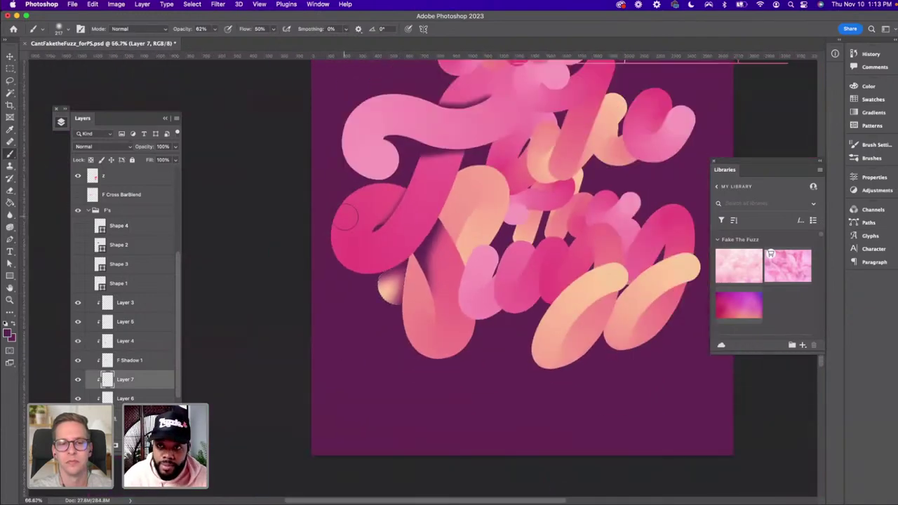
Zoom back in to 200% on the tube overlap and pick the Pen tool in Shape mode
key(super+equal)
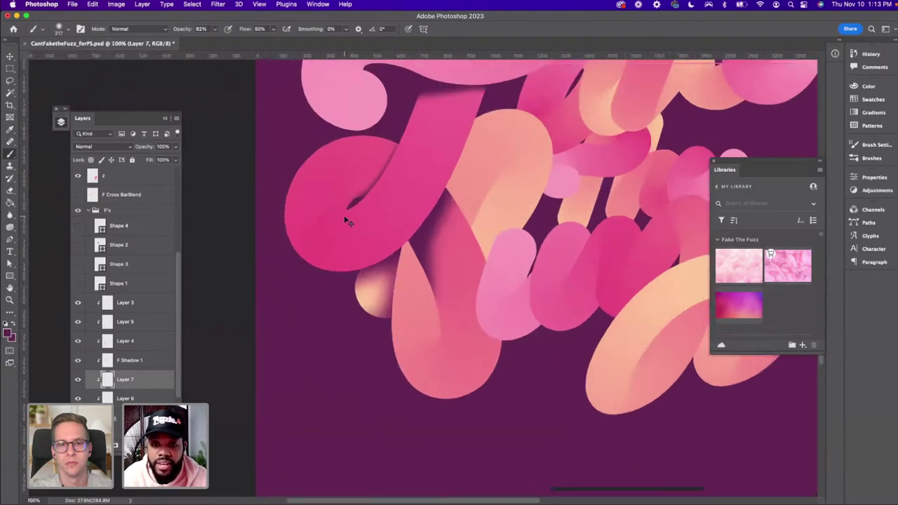
key(super+equal)
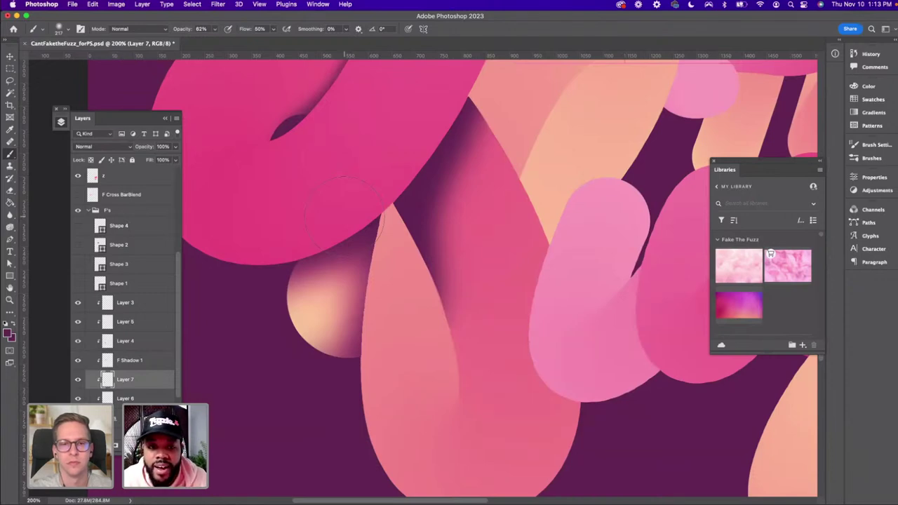
key(v)
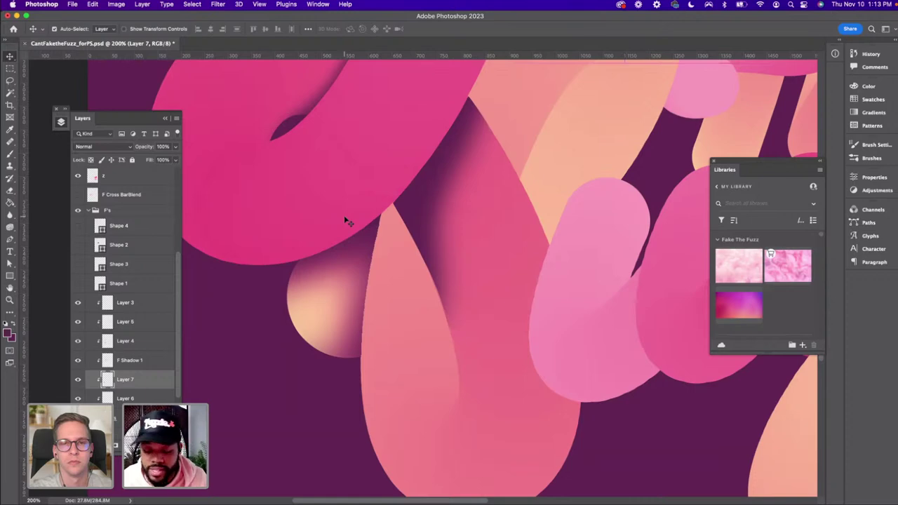
key(p)
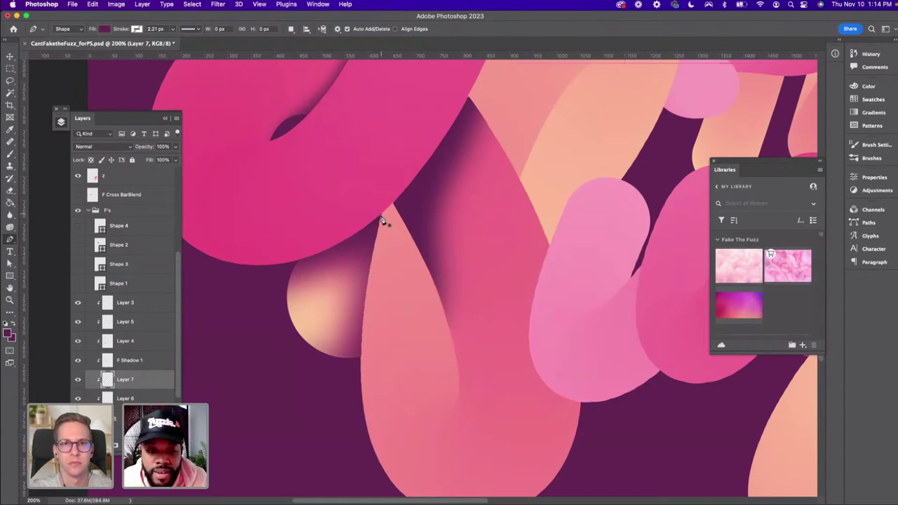
Draw a dark teardrop shadow shape tracing the narrow gap between the overlapping pink tubes
click(382, 218)
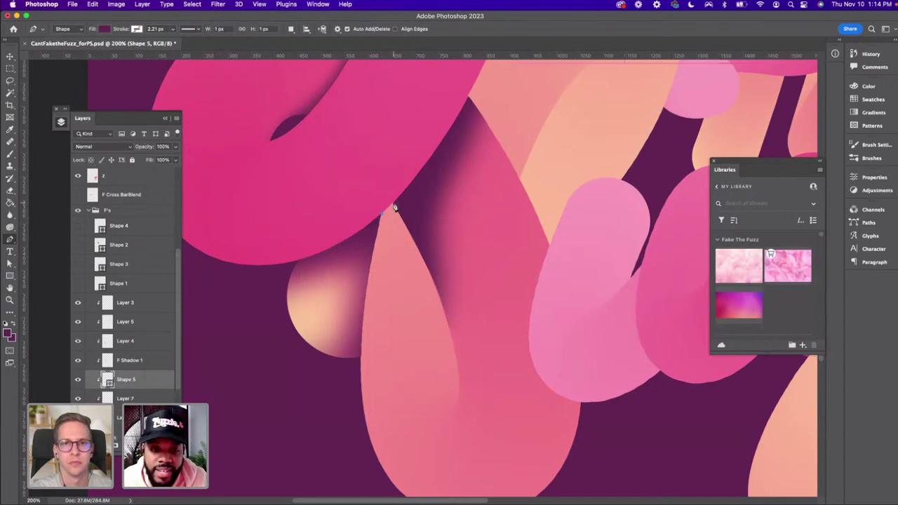
click(393, 204)
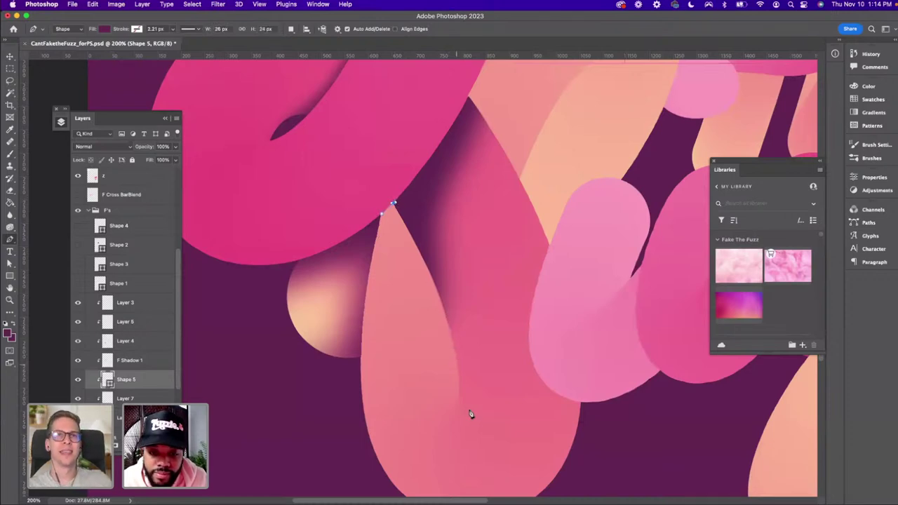
drag(456, 406, 445, 485)
key(super+z)
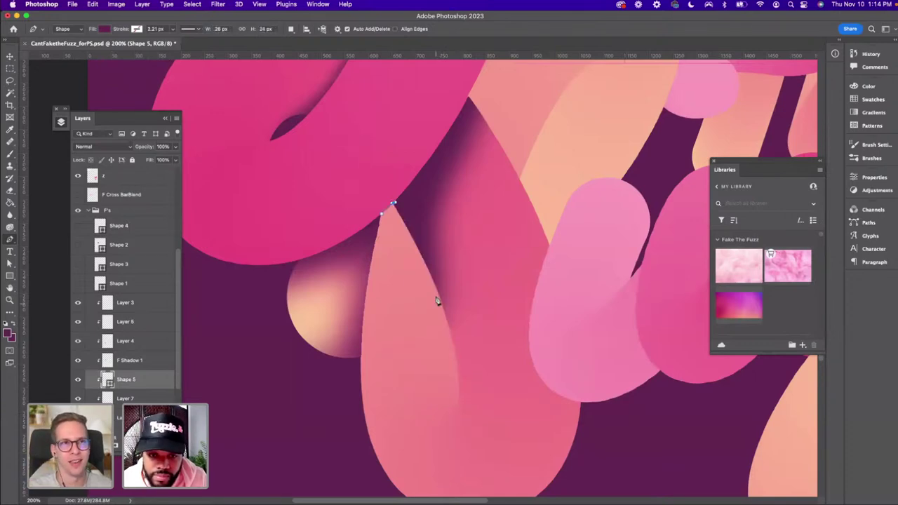
drag(438, 294, 444, 306)
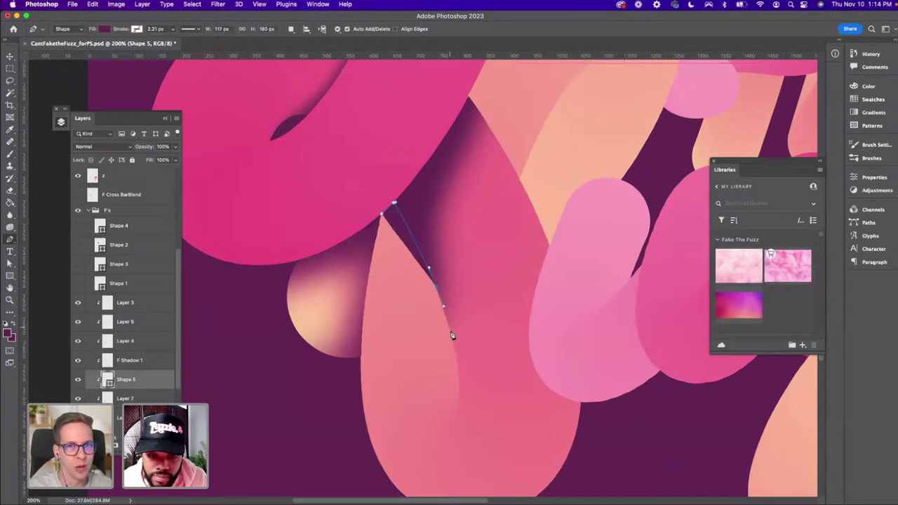
click(456, 406)
drag(451, 419, 447, 439)
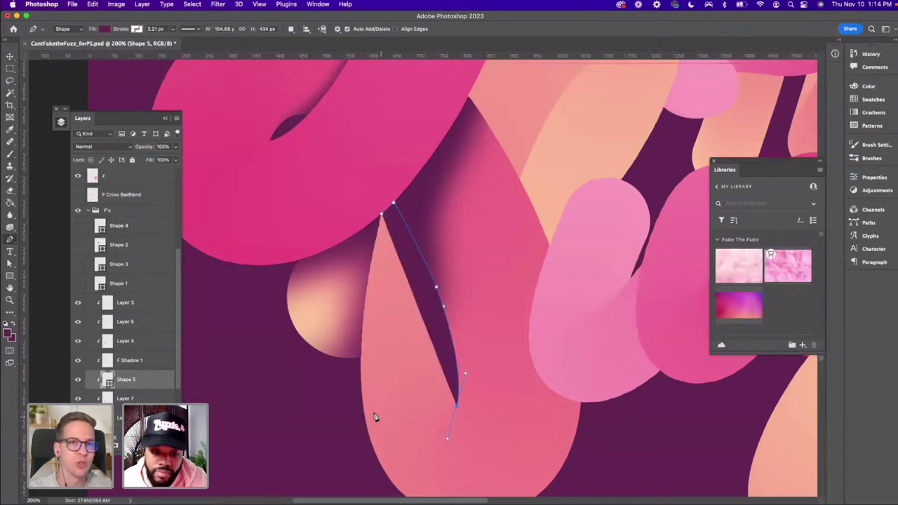
drag(359, 398, 353, 348)
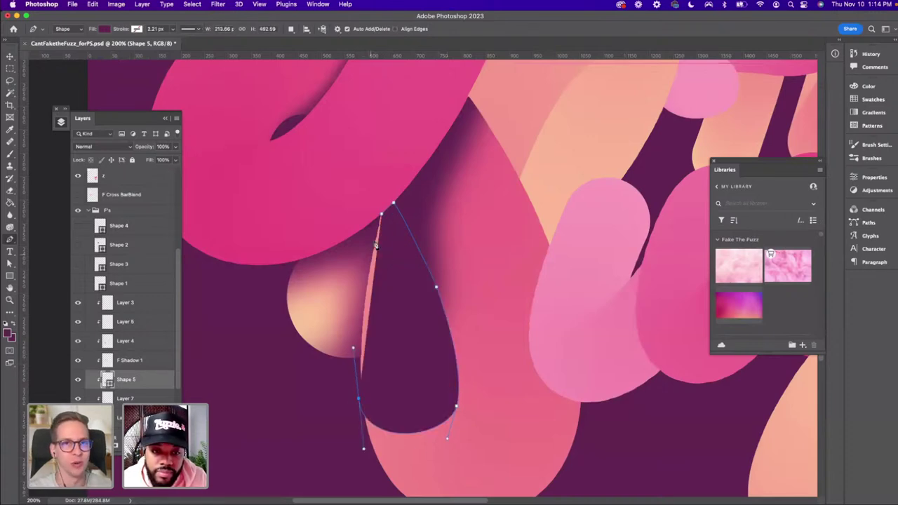
click(383, 218)
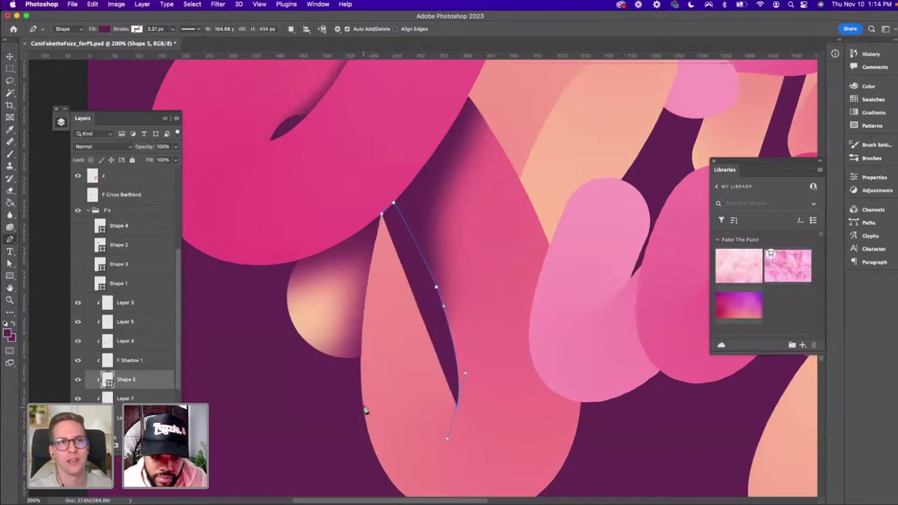
mouse_move(363, 390)
mouse_down()
mouse_move(361, 380)
mouse_move(362, 400)
mouse_move(361, 375)
mouse_up()
drag(382, 213, 401, 150)
Refine the teardrop's lower anchor and move Shape 5 up between Shape 3 and Shape 1
key(a)
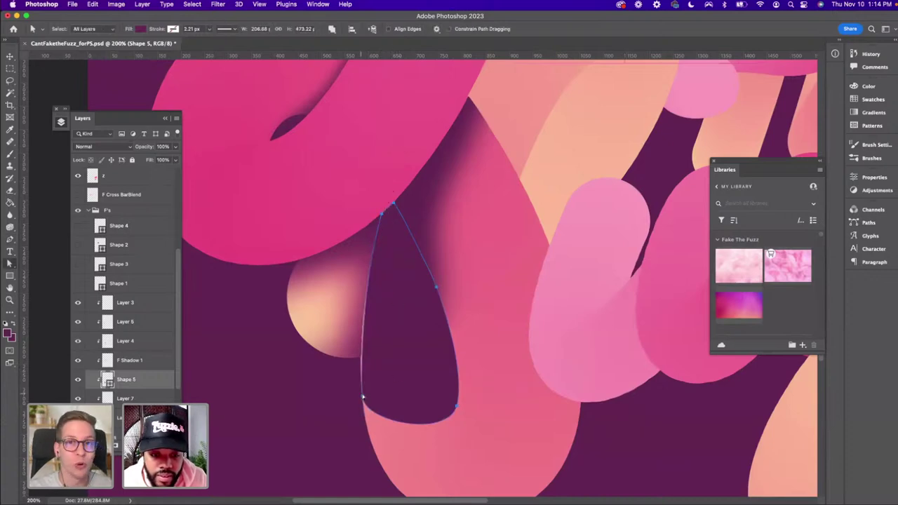
drag(360, 368, 358, 368)
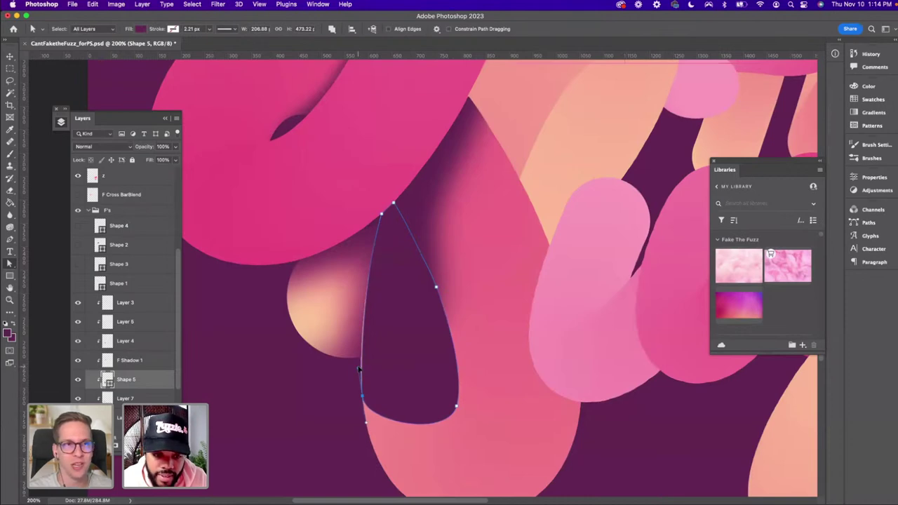
key(v)
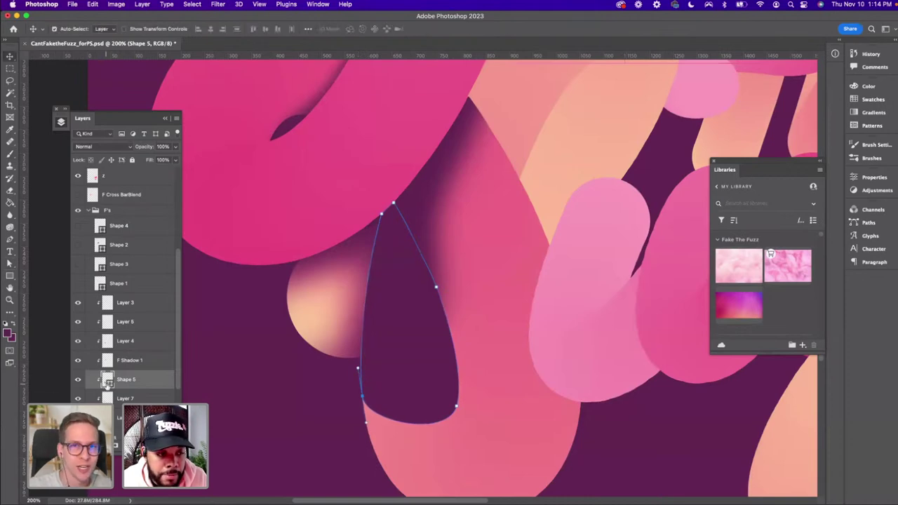
drag(124, 382, 122, 278)
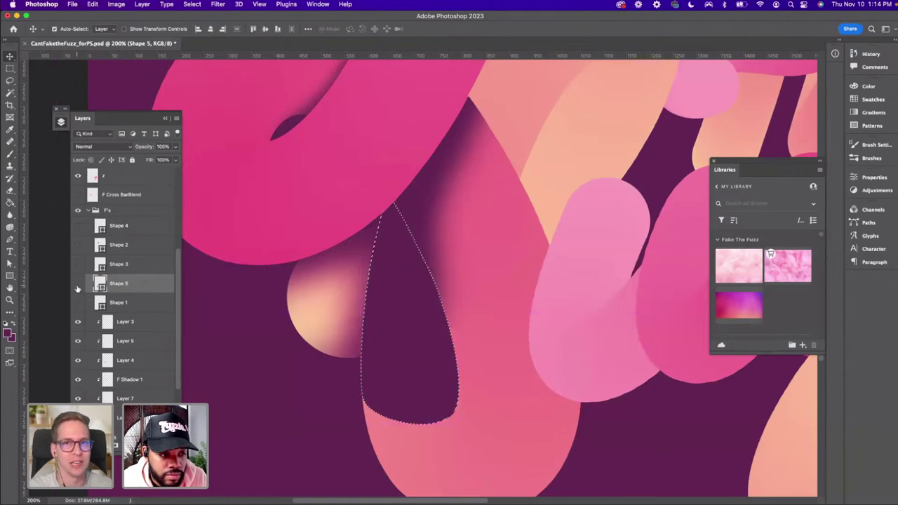
Load the Shape 5 teardrop as a selection and brush soft shading into it on a new layer above Layer 5
super+click(100, 284)
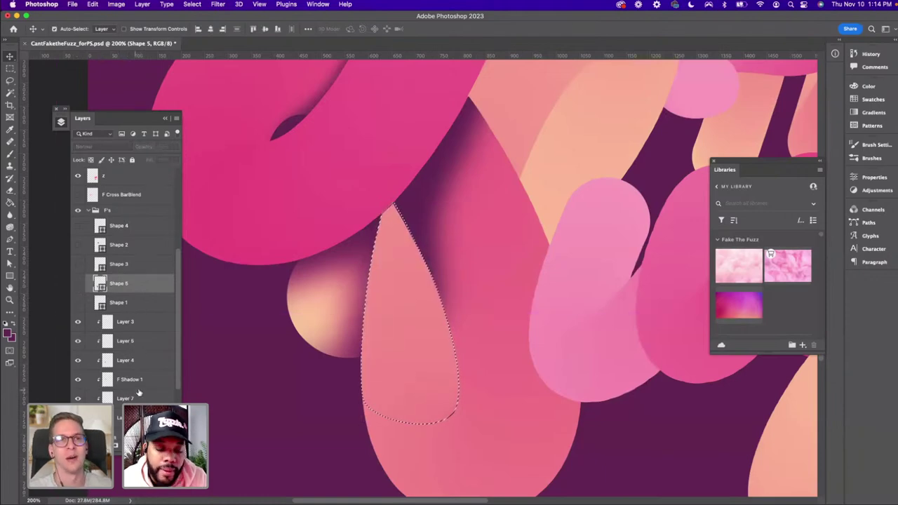
click(122, 343)
key(super+shift+alt+n)
key(b)
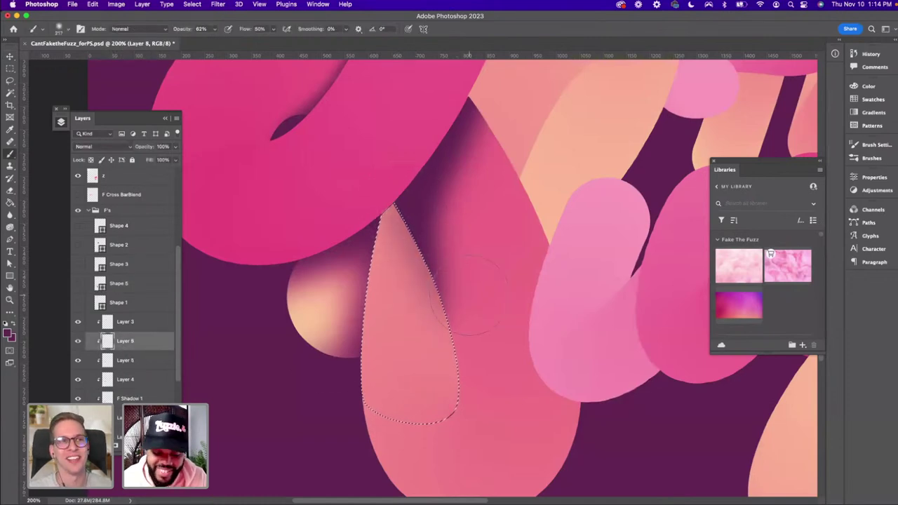
key(super+minus)
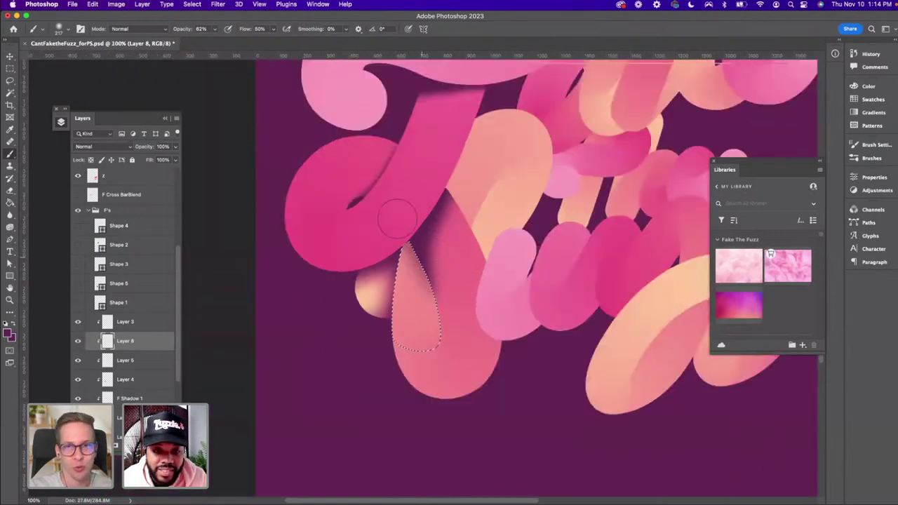
mouse_move(404, 231)
mouse_down()
mouse_move(440, 290)
mouse_move(393, 223)
mouse_move(439, 301)
mouse_up()
drag(182, 29, 194, 31)
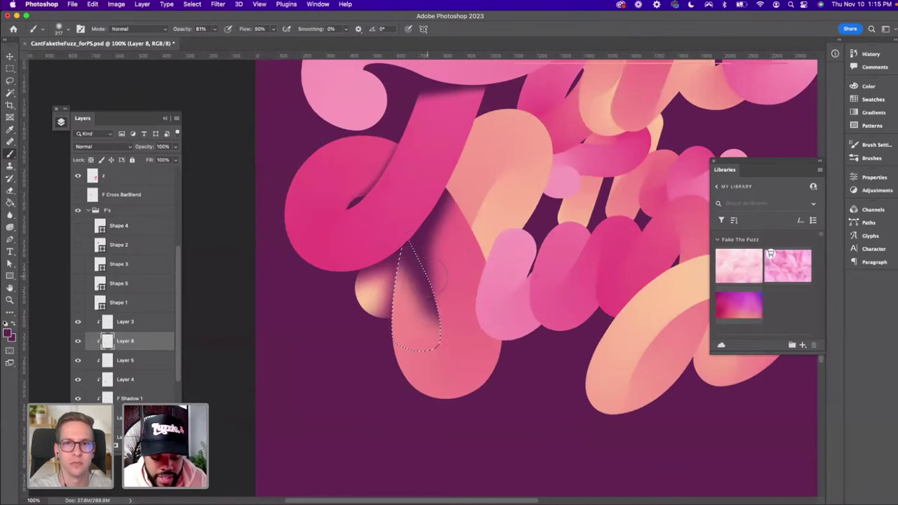
key(super+z)
key(super+z)
key(super+z)
key(super+z)
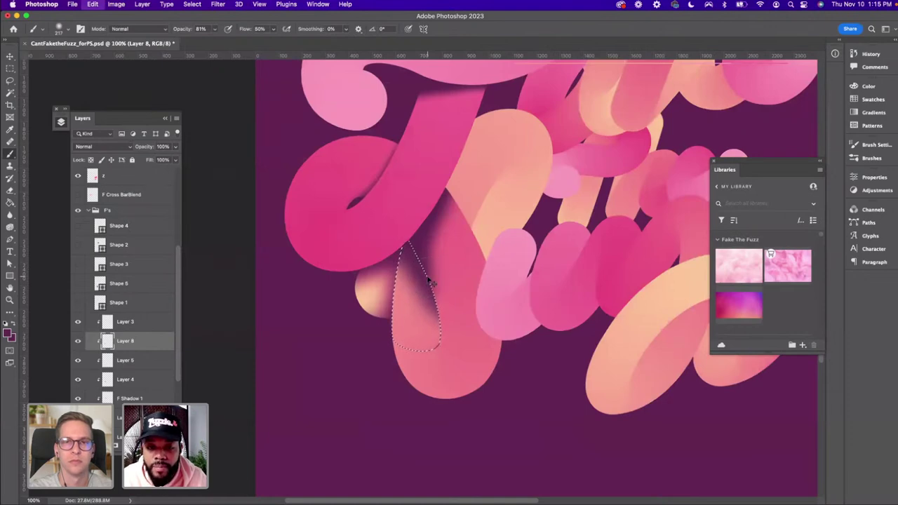
key(super+z)
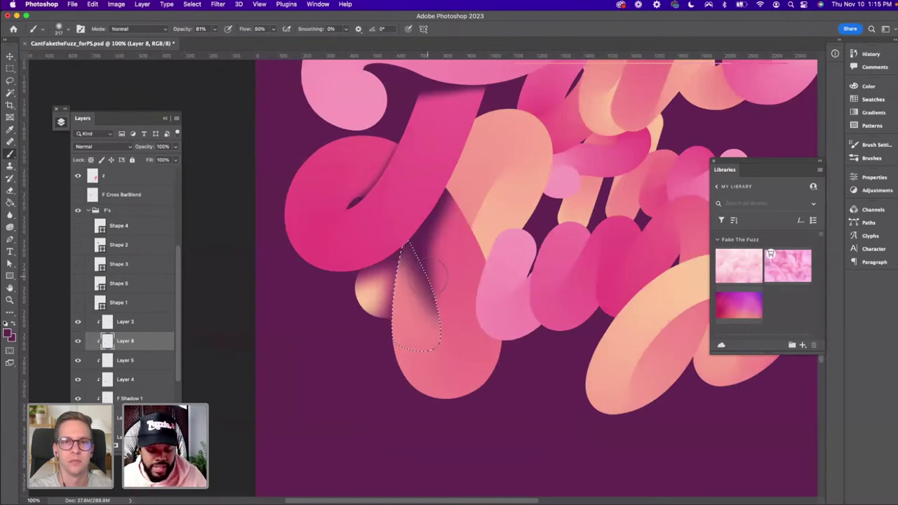
drag(435, 275, 442, 242)
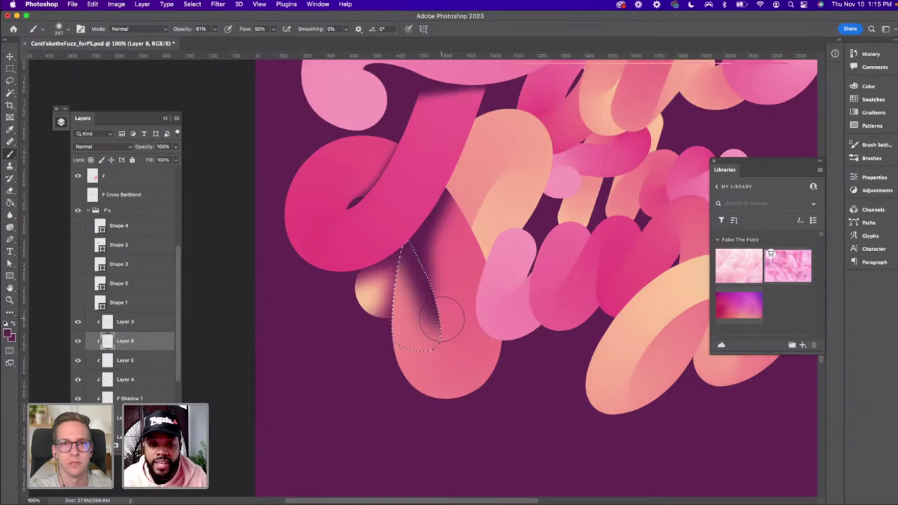
Erase excess shading inside the teardrop with a size 275 eraser, then deselect
key(e)
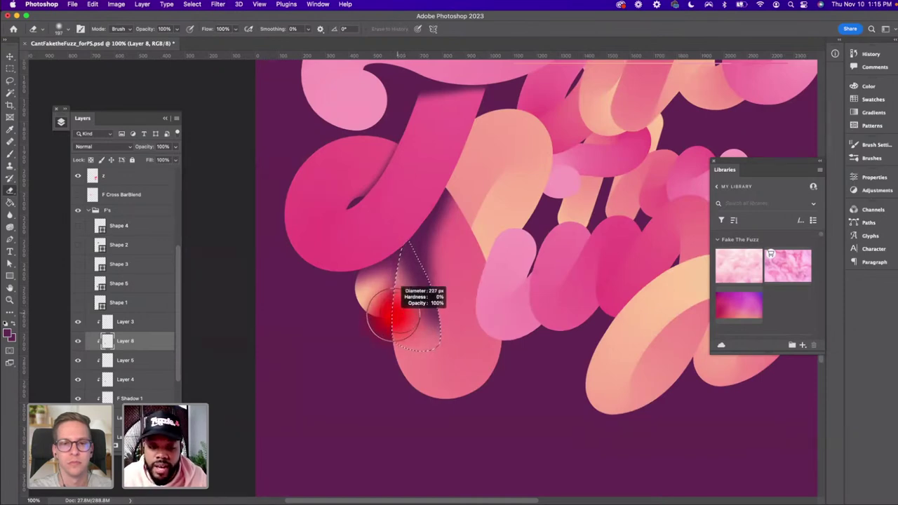
drag(396, 304, 405, 340)
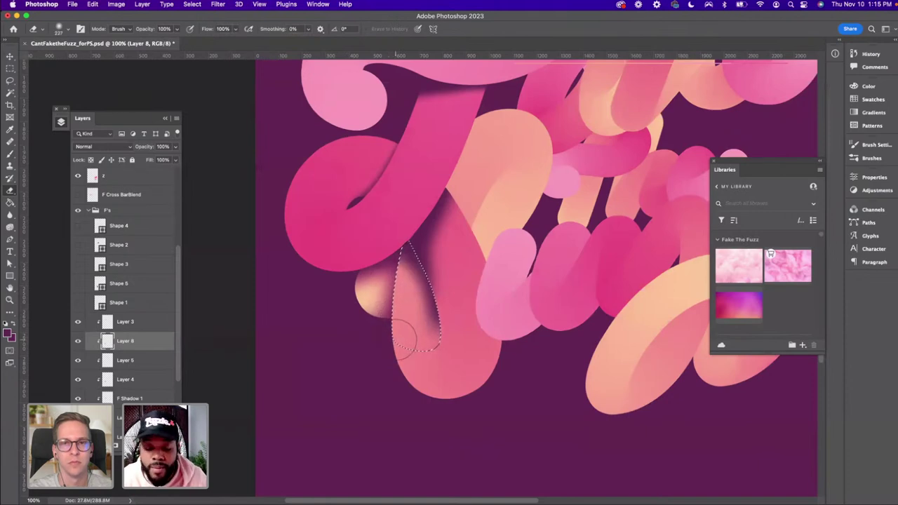
mouse_move(391, 336)
mouse_down()
mouse_move(407, 330)
mouse_move(414, 308)
mouse_up()
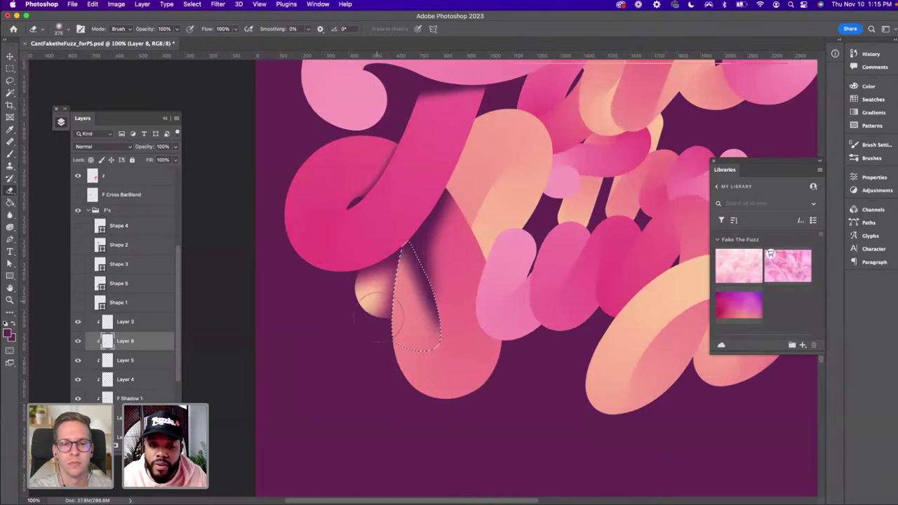
mouse_move(421, 273)
mouse_down()
mouse_move(383, 321)
mouse_move(421, 316)
mouse_move(421, 330)
mouse_move(379, 302)
mouse_up()
key(ctrl+d)
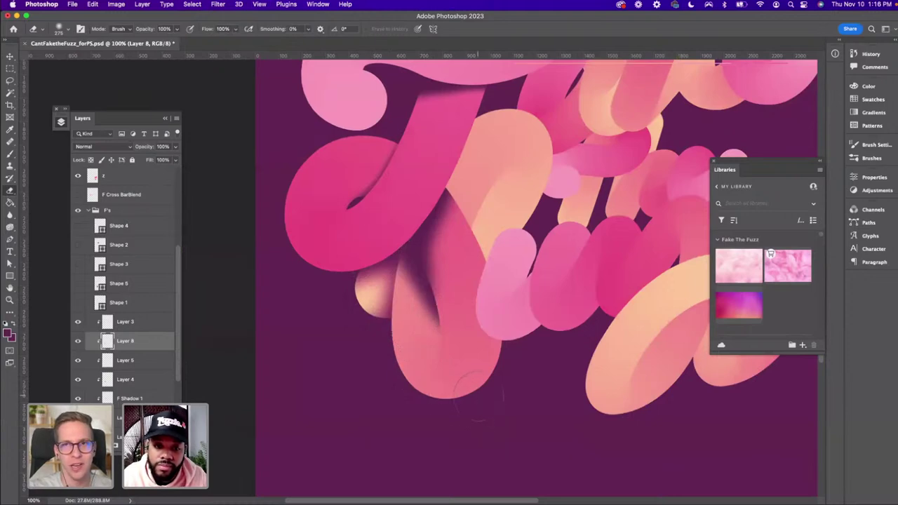
Load the F crossbar shape as a selection and toggle Layer 8 to compare the shading
scroll(479, 399, down, 2)
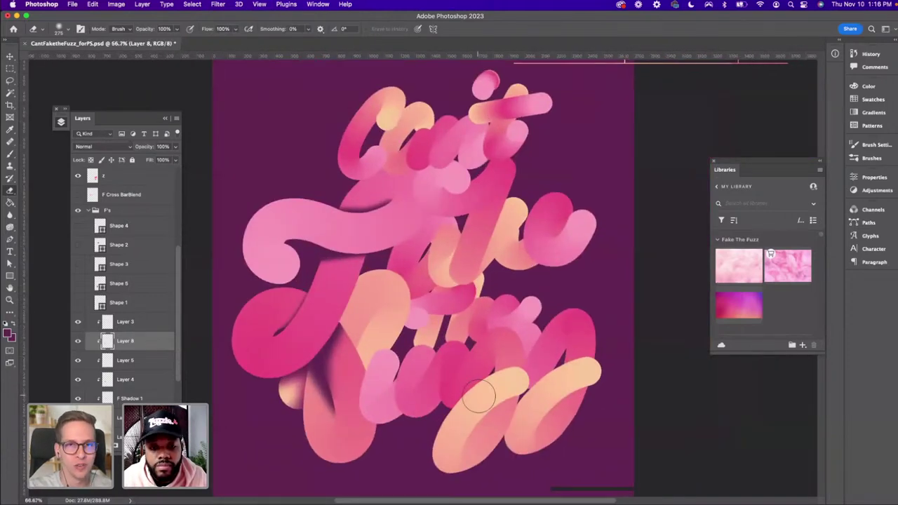
scroll(479, 398, left, 5)
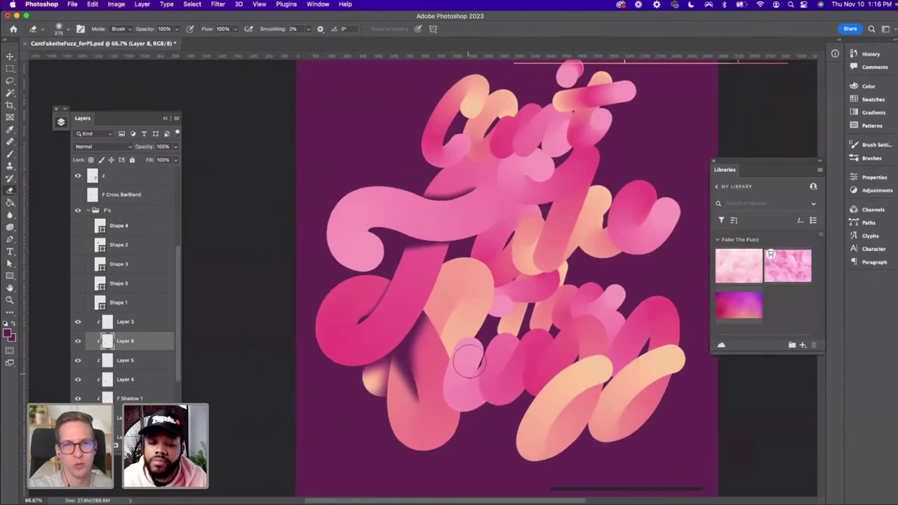
scroll(474, 359, left, 3)
key(v)
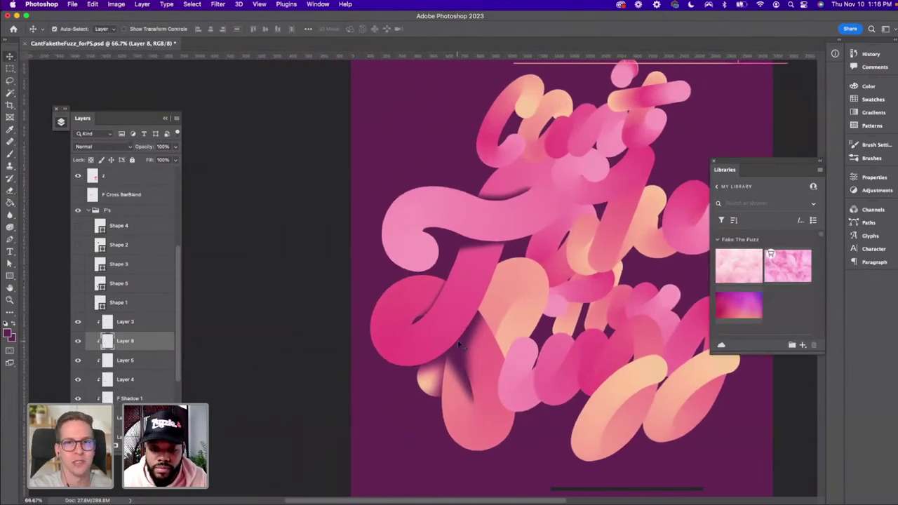
scroll(458, 343, up, 1)
scroll(425, 316, right, 4)
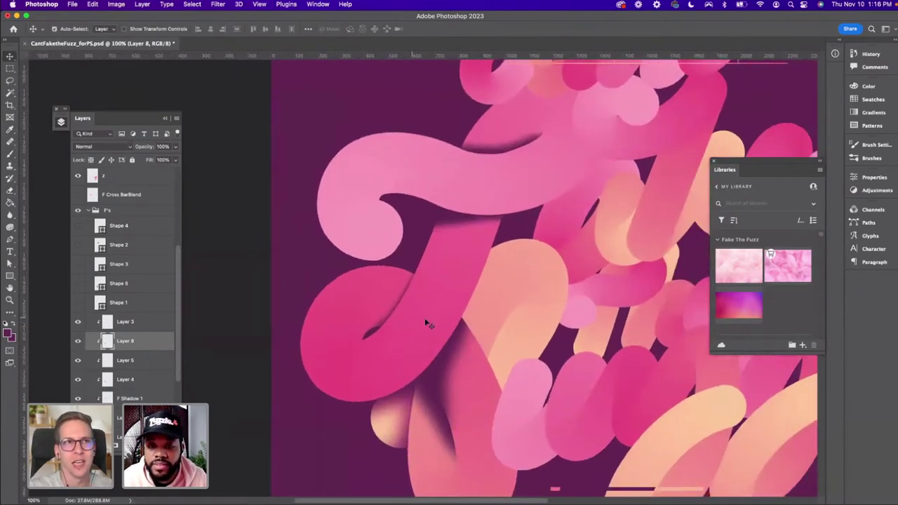
scroll(440, 313, right, 1)
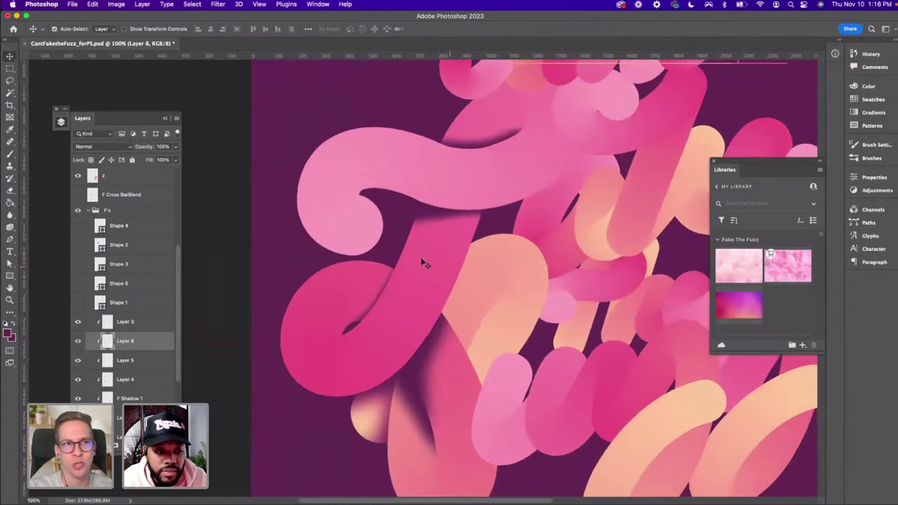
super+click(101, 302)
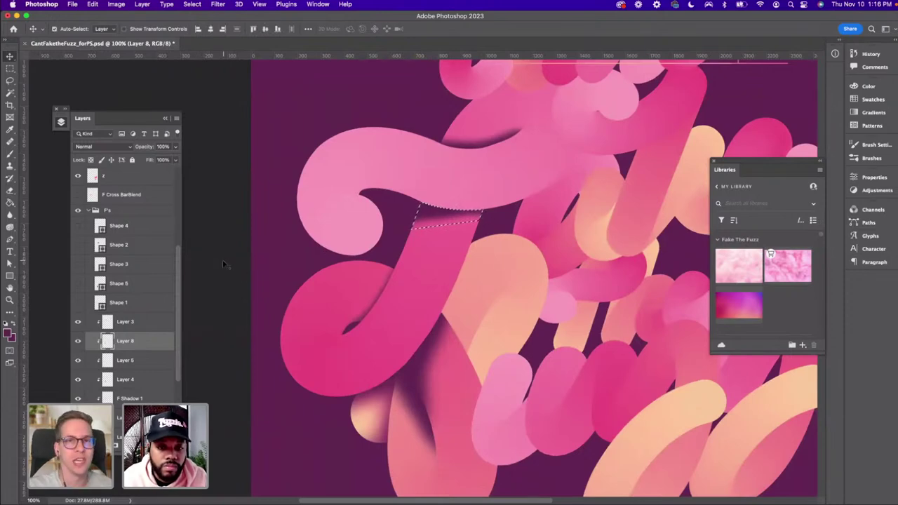
click(78, 341)
click(78, 341)
Dismiss the empty selection alert, clear the selection, and make F Shadow 1 active
click(430, 216)
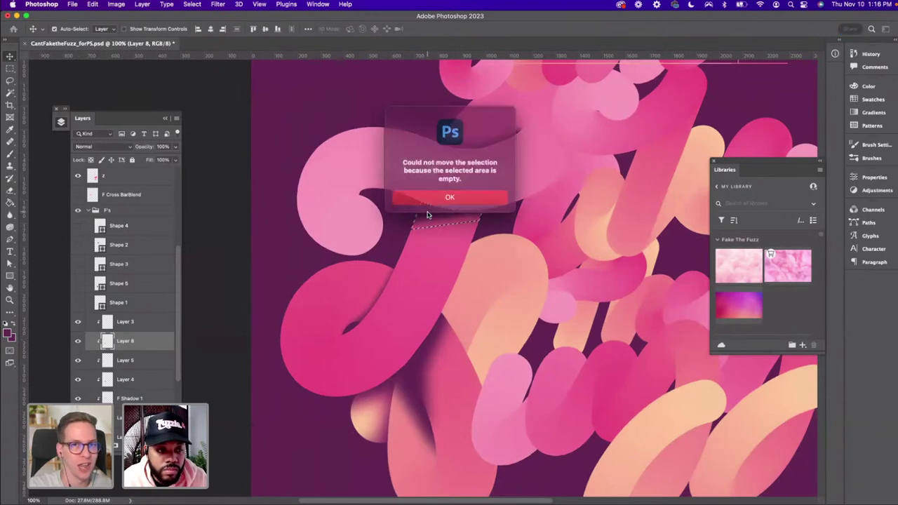
click(451, 195)
key(super+d)
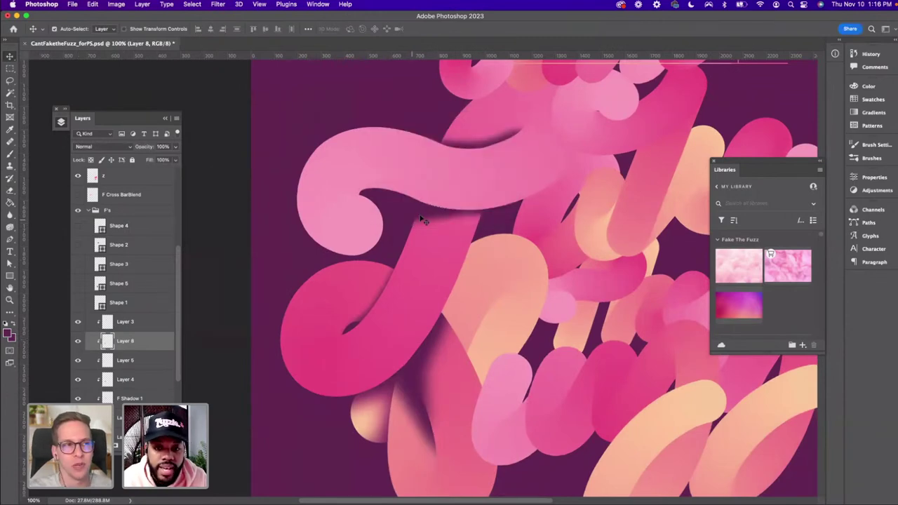
click(119, 397)
scroll(117, 390, down, 2)
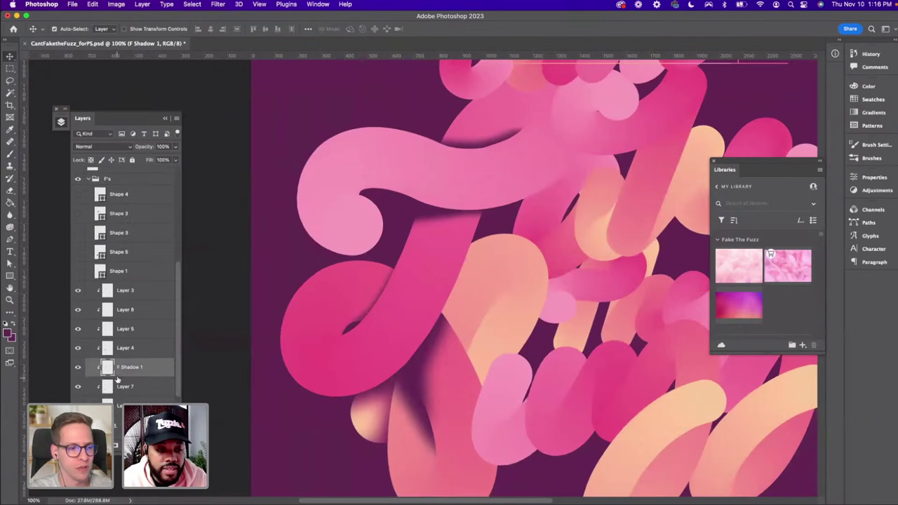
key(b)
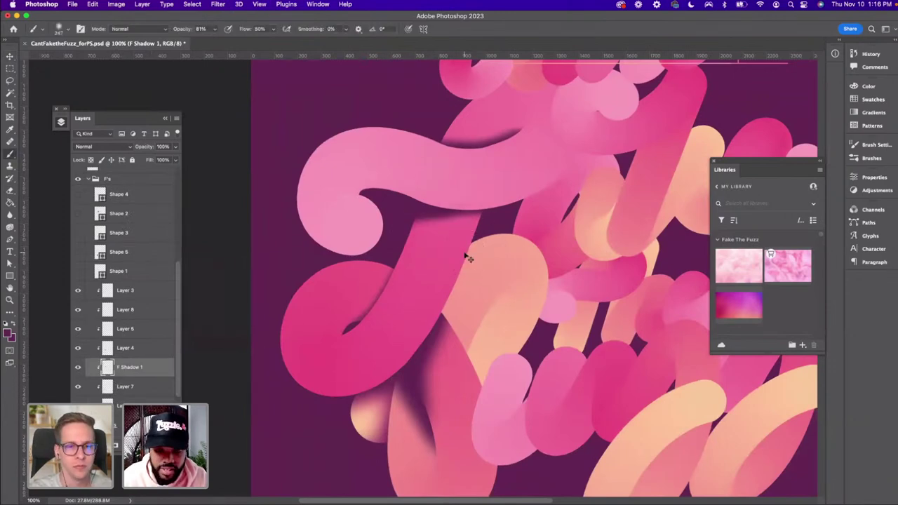
key(super+minus)
key(super+minus)
key(super+equal)
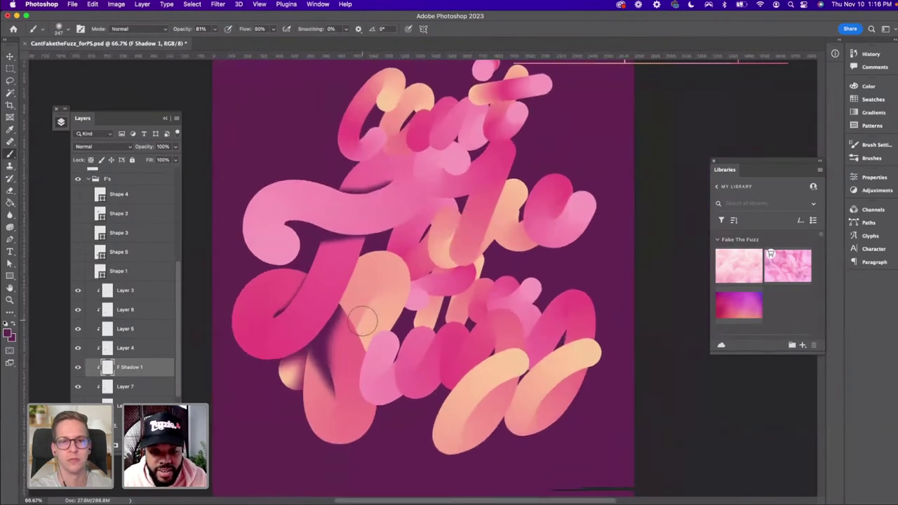
scroll(363, 321, left, 3)
key(super+equal)
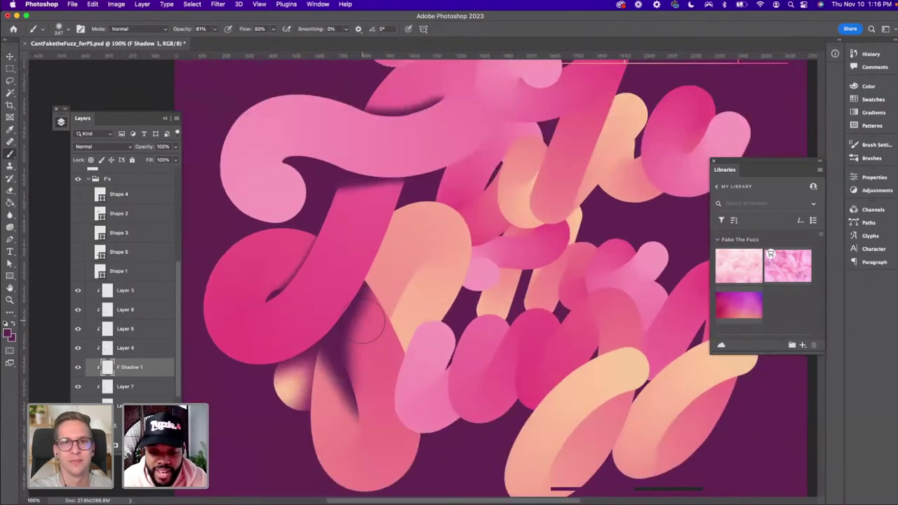
key(v)
scroll(374, 301, down, 2)
scroll(374, 301, down, 2)
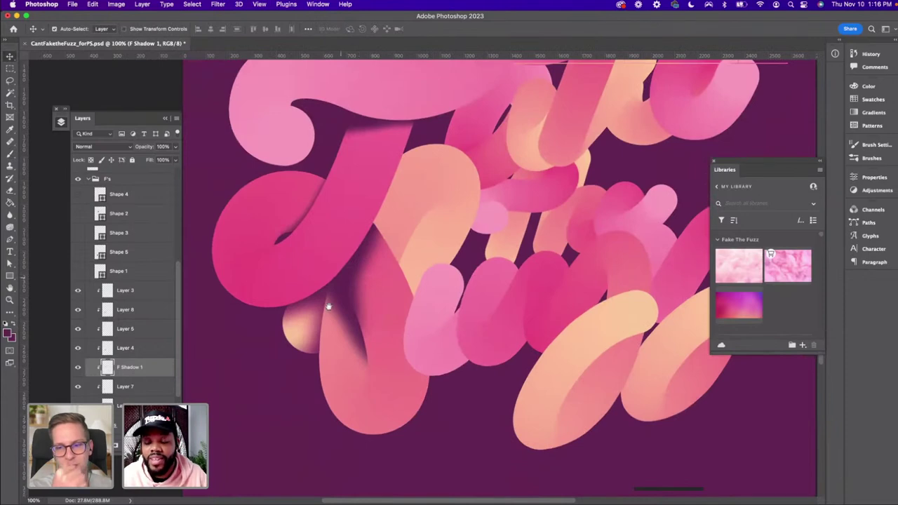
drag(328, 306, 280, 349)
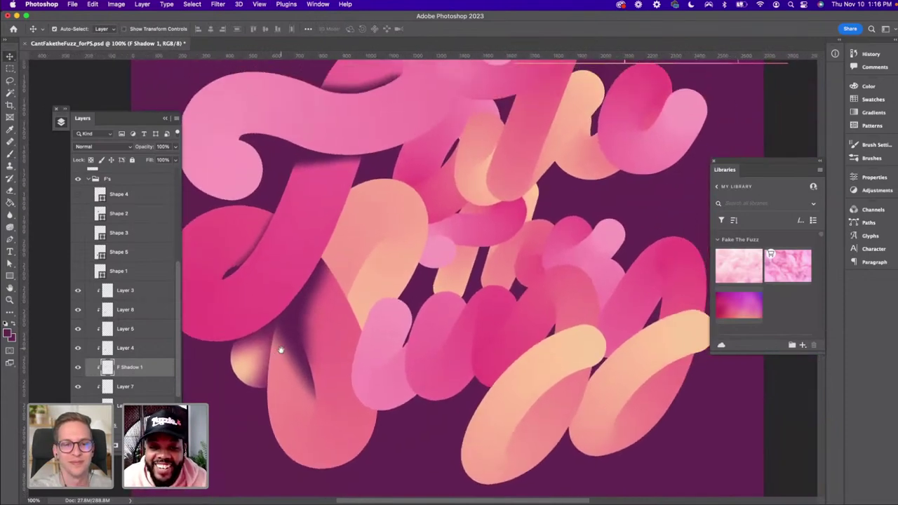
drag(301, 320, 297, 341)
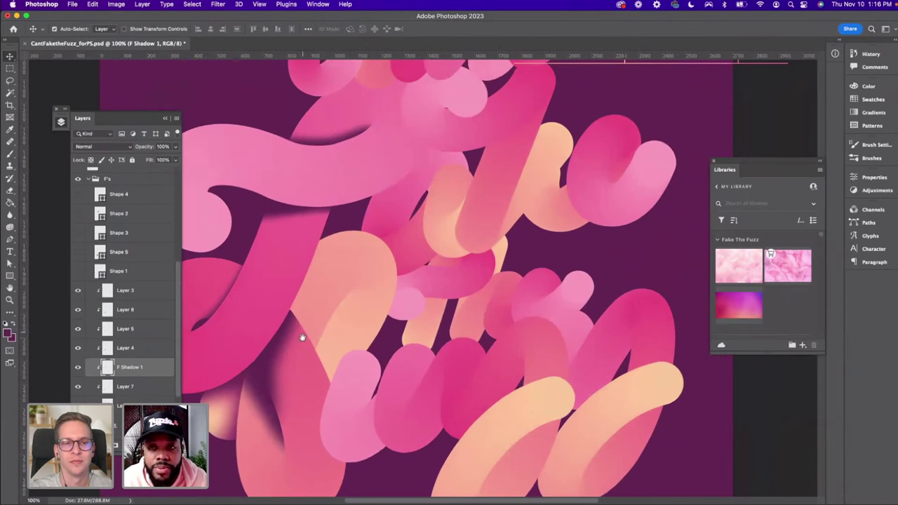
scroll(301, 337, up, 5)
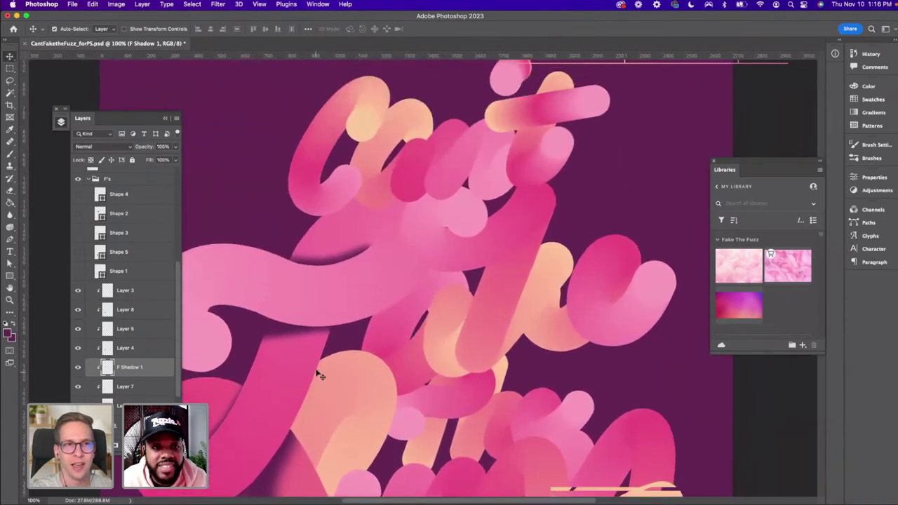
scroll(315, 261, up, 2)
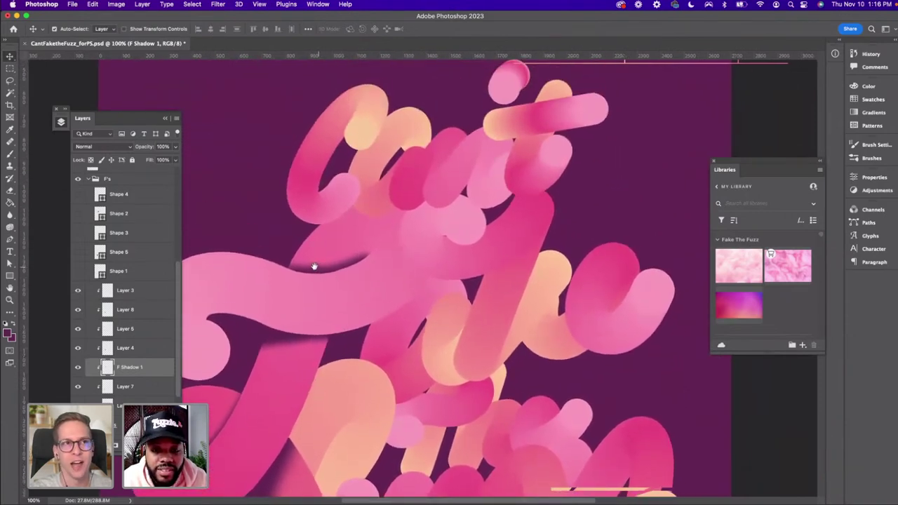
click(378, 211)
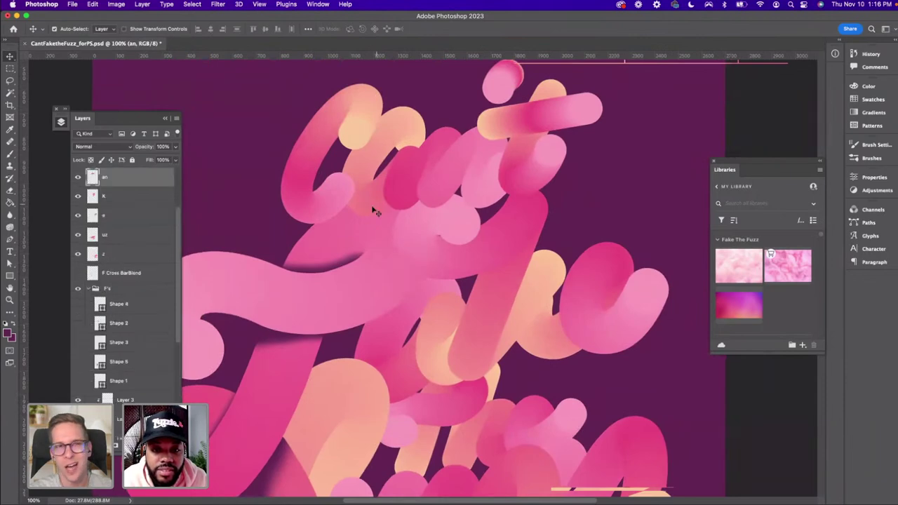
Apply a Normal-blend drop shadow to the an layer: 81% opacity, 21 px distance, 114 px size
right_click(114, 179)
key(Escape)
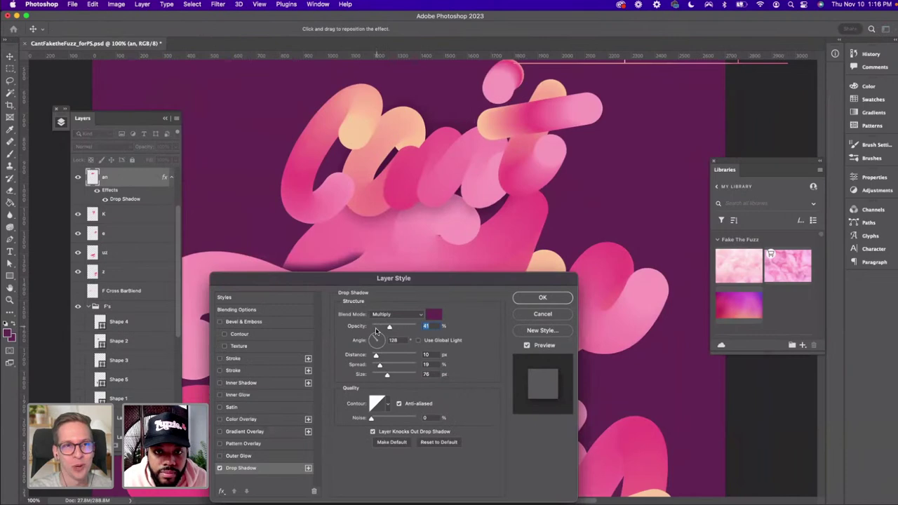
click(418, 316)
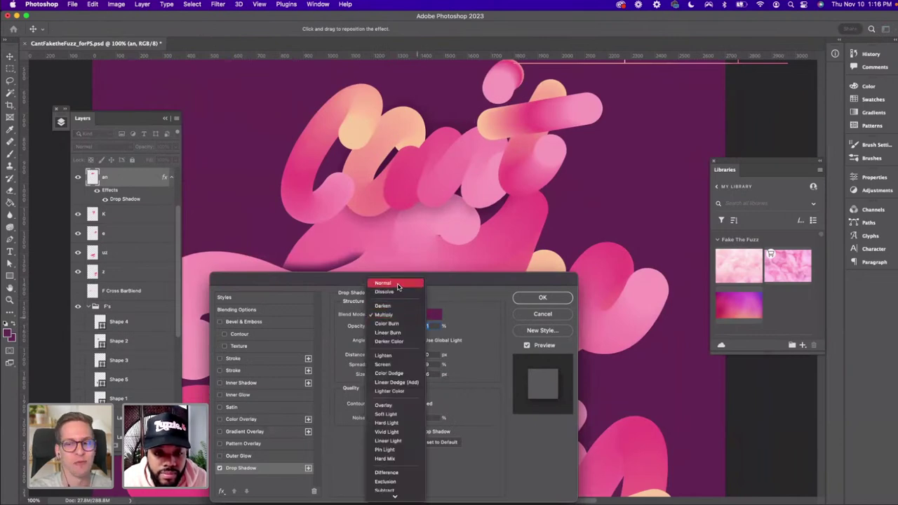
click(399, 283)
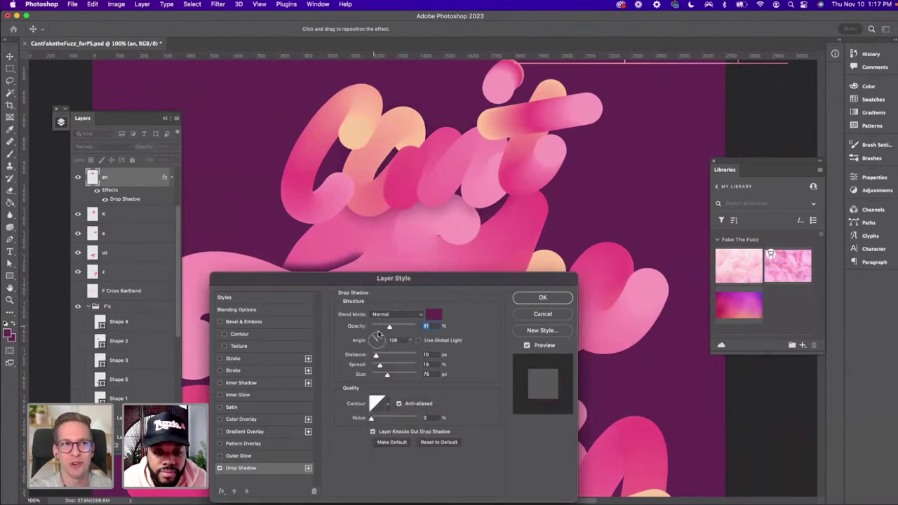
drag(388, 328, 400, 328)
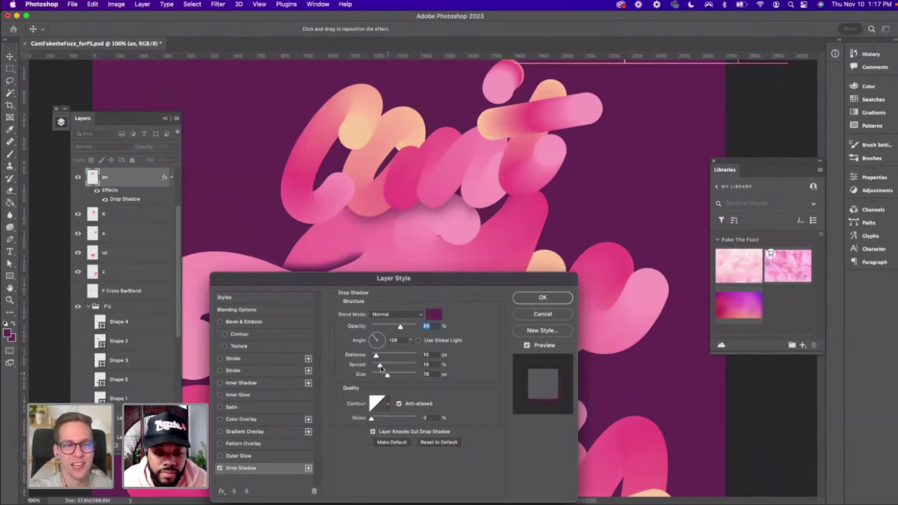
mouse_move(379, 356)
mouse_down()
mouse_move(374, 365)
mouse_move(400, 377)
mouse_move(380, 366)
mouse_up()
drag(400, 328, 404, 329)
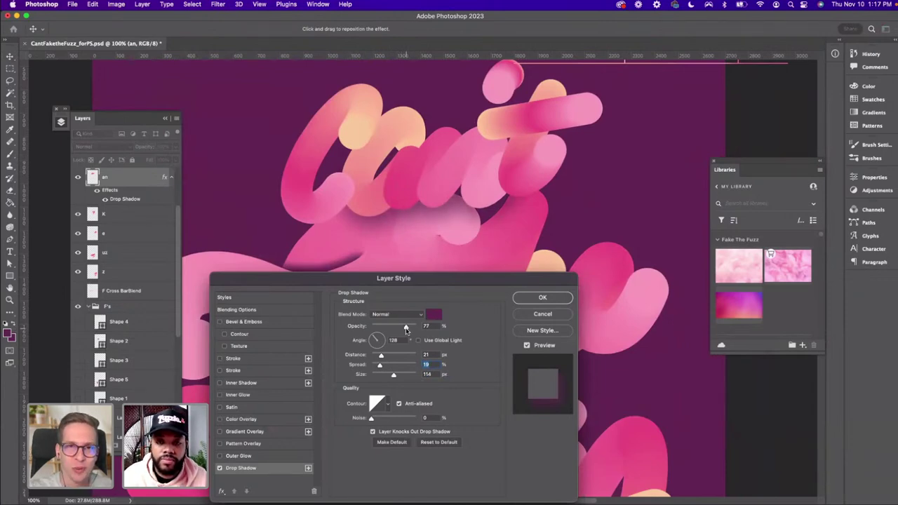
click(408, 330)
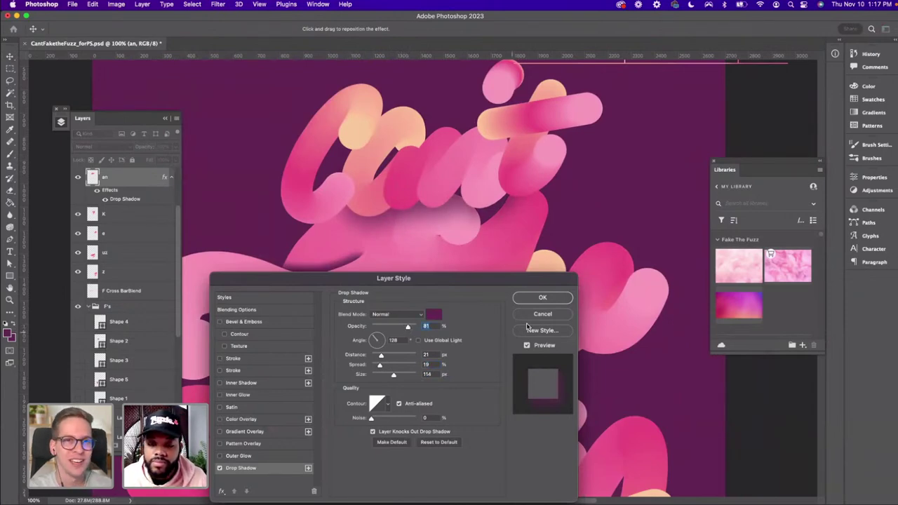
click(532, 299)
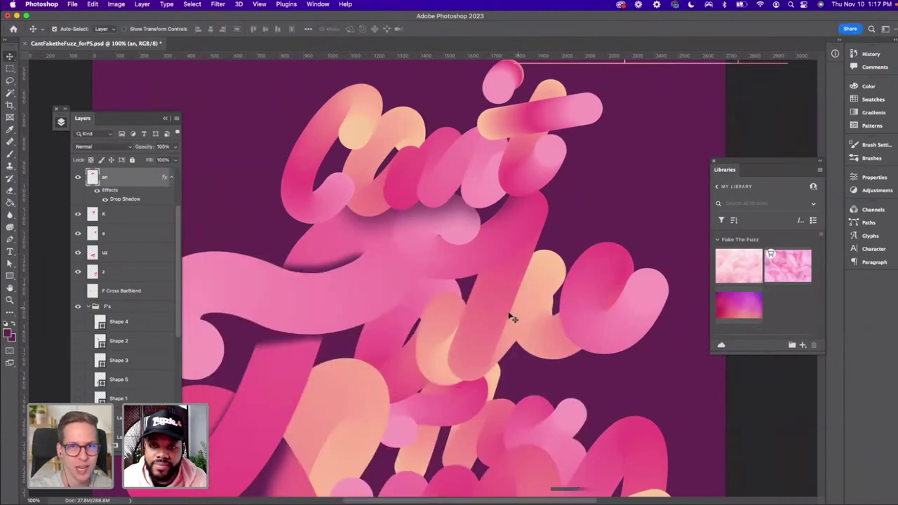
Select the K layer, zoom in on the overlap under the an letters, and add Layer 9 above K
scroll(496, 326, right, 1)
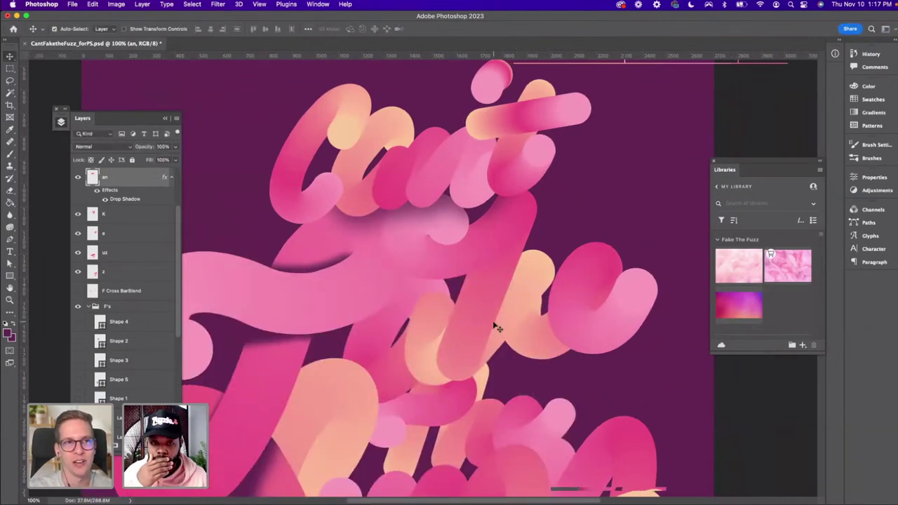
scroll(496, 326, left, 5)
scroll(496, 326, down, 3)
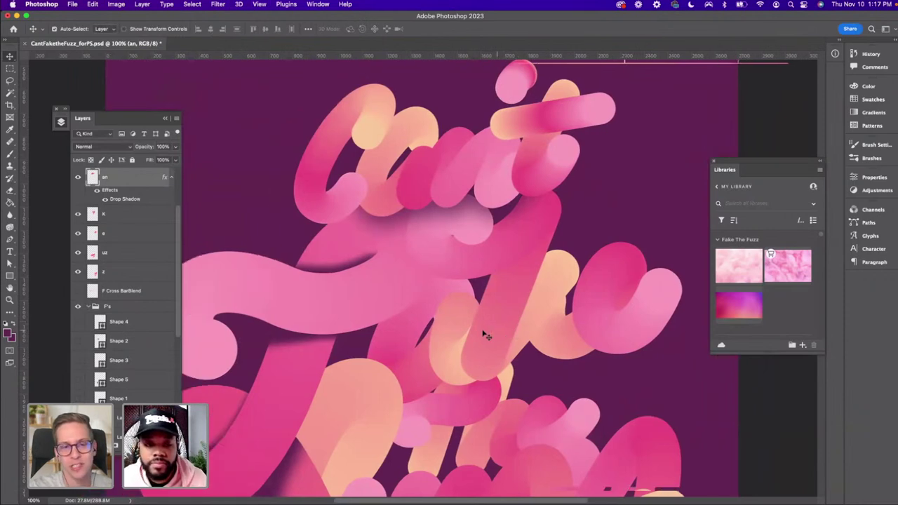
scroll(481, 337, right, 4)
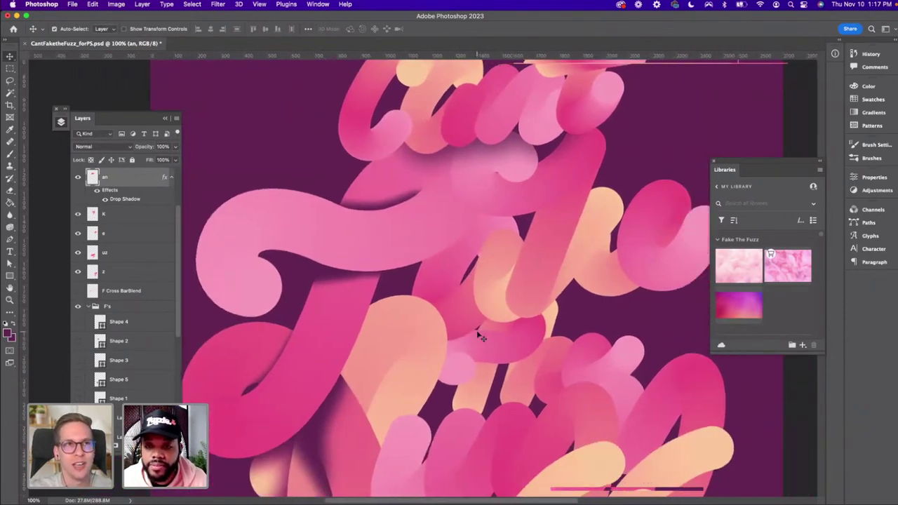
click(515, 306)
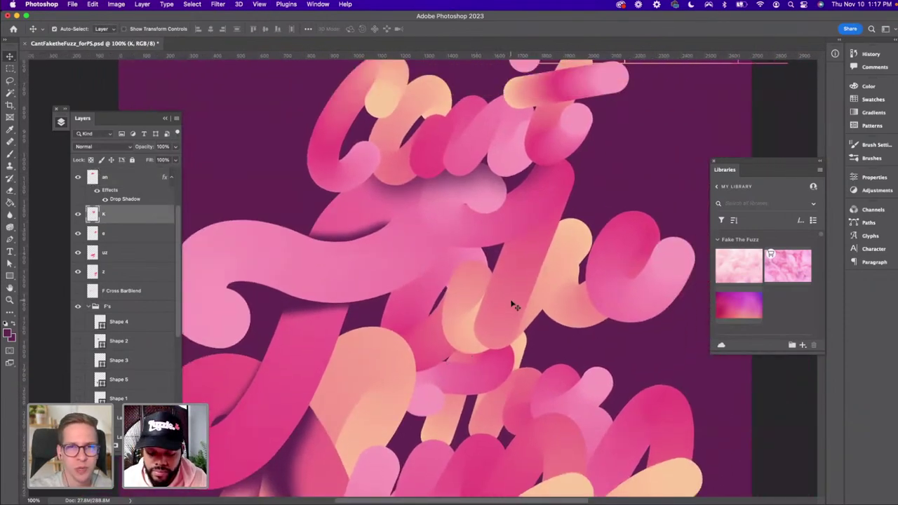
scroll(514, 306, up, 2)
drag(512, 305, 379, 351)
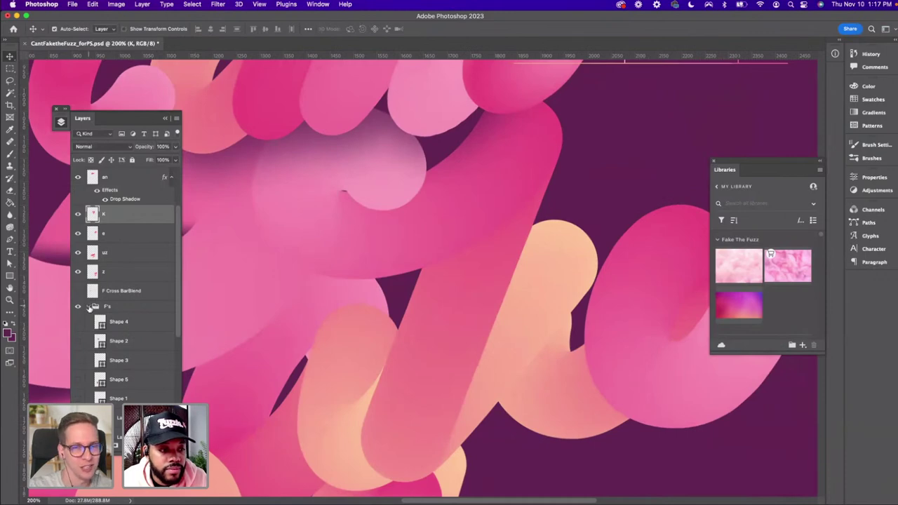
scroll(141, 302, up, 2)
scroll(138, 277, up, 2)
drag(500, 216, 480, 237)
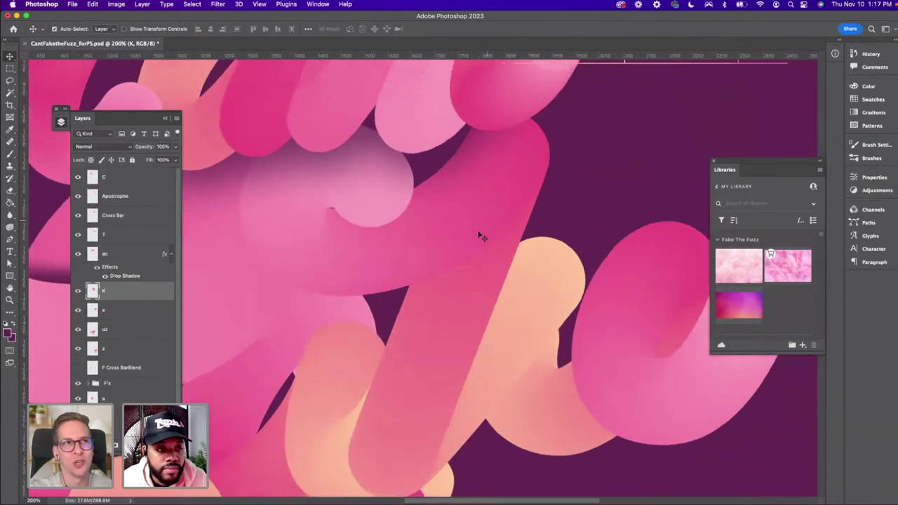
scroll(477, 242, left, 2)
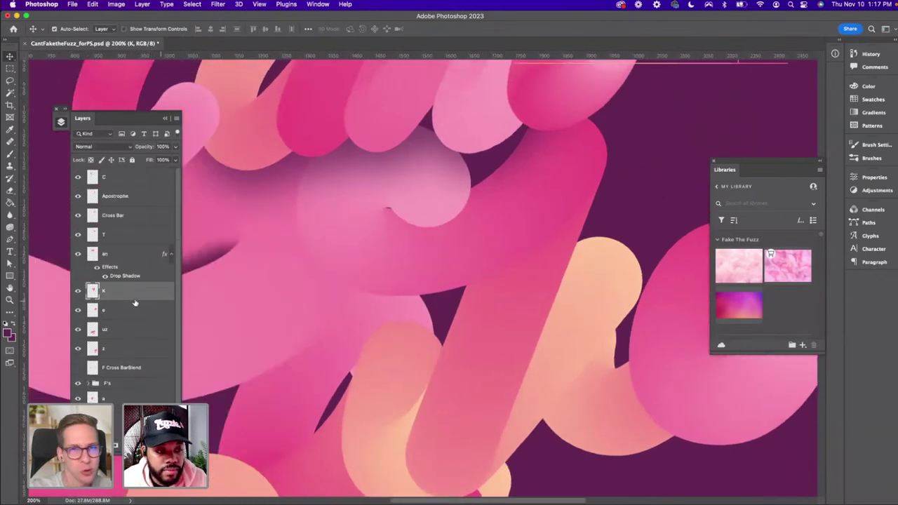
key(super+alt+shift+n)
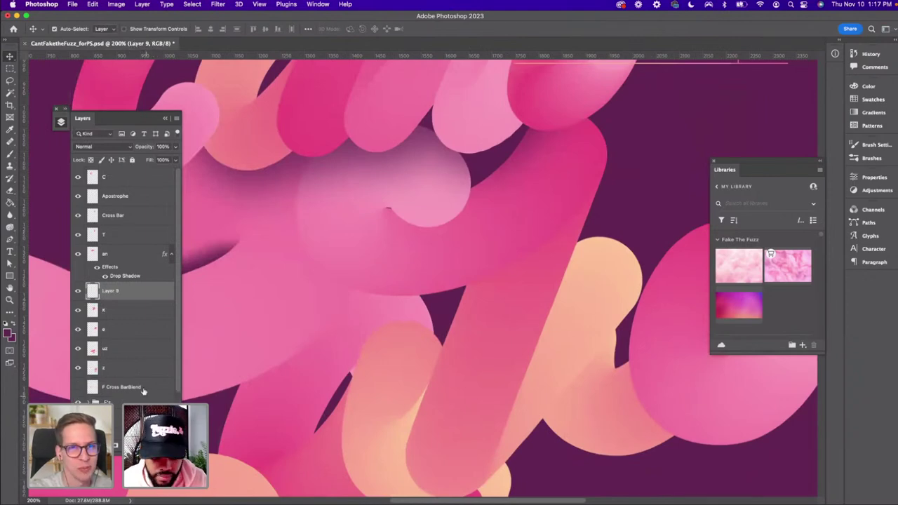
Draw a trial shading shape along the an stroke, then delete it along with its layer
key(p)
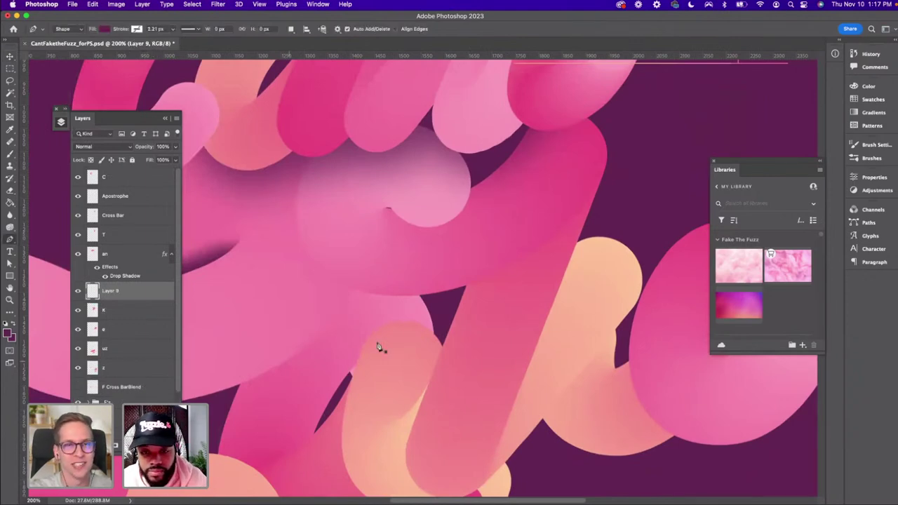
click(467, 290)
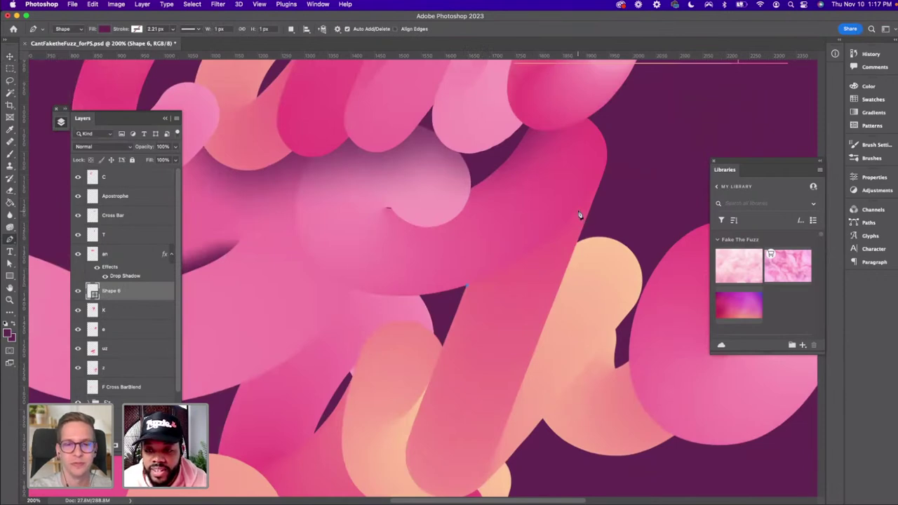
drag(600, 189, 643, 114)
alt+click(599, 186)
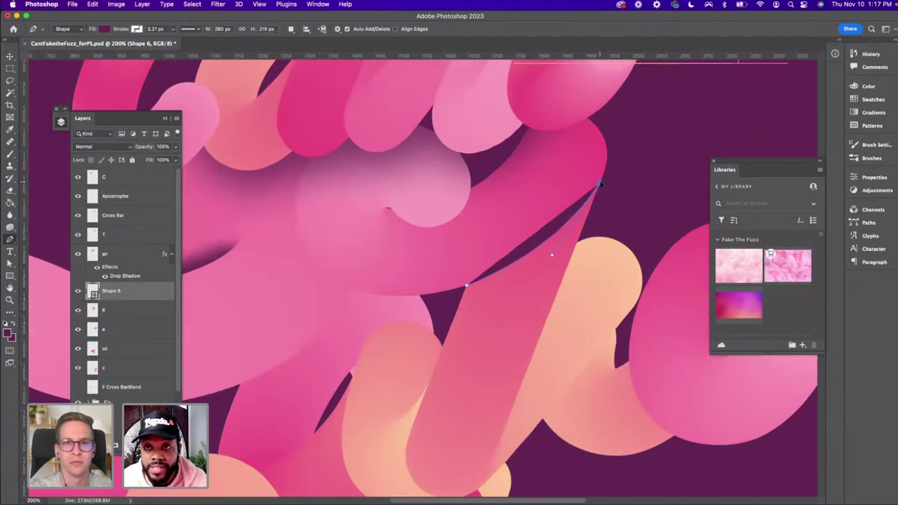
key(super+z)
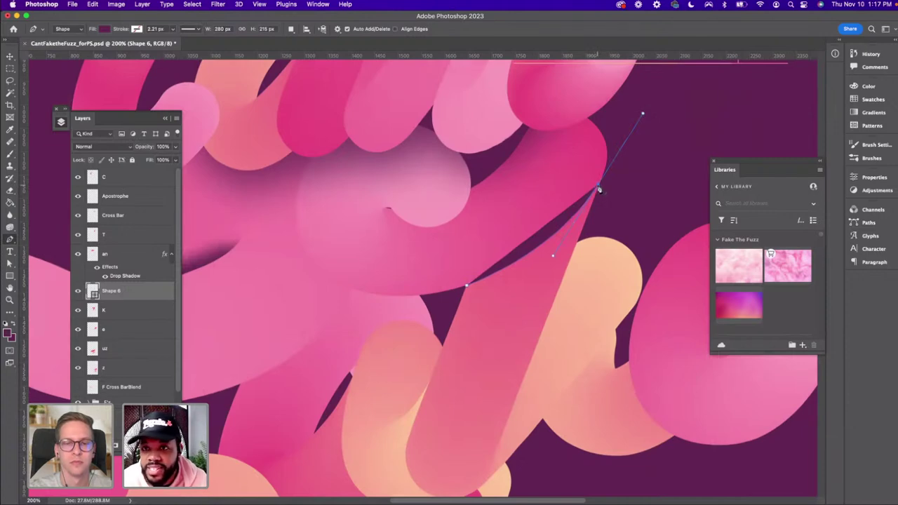
alt+click(599, 188)
key(a)
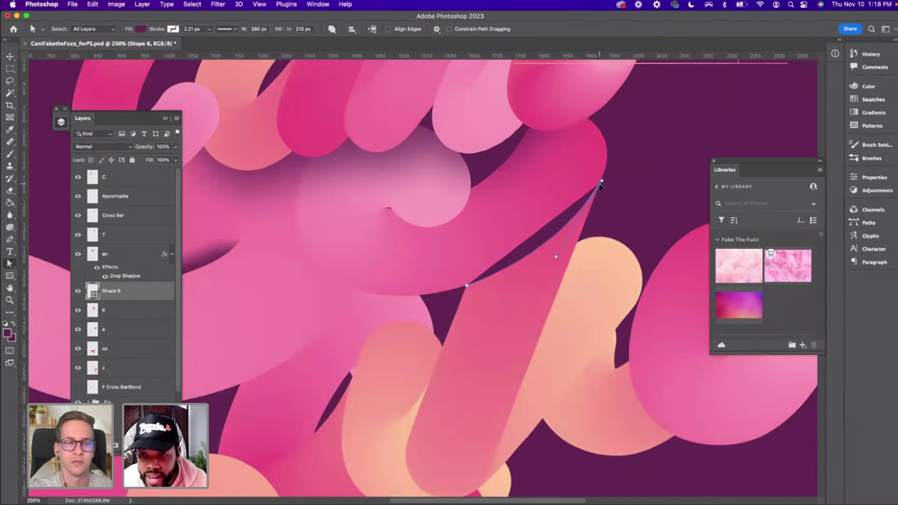
drag(600, 186, 601, 187)
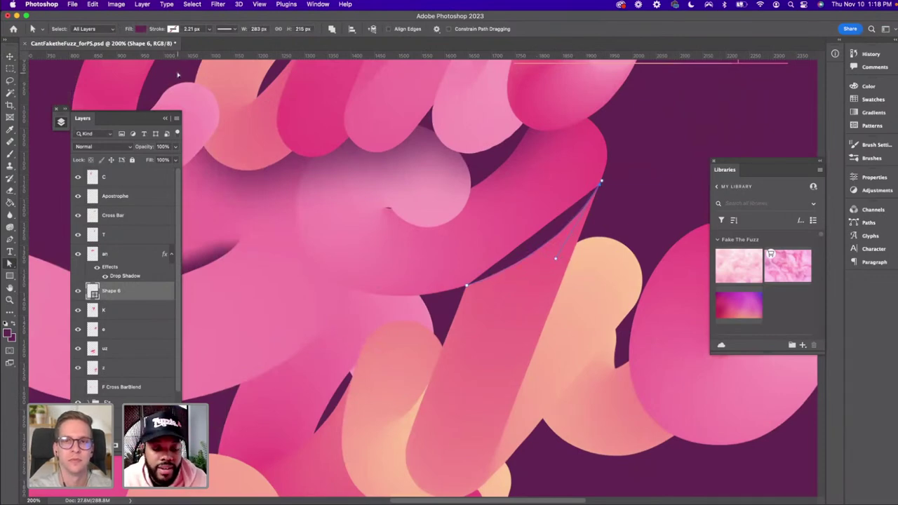
key(BackSpace)
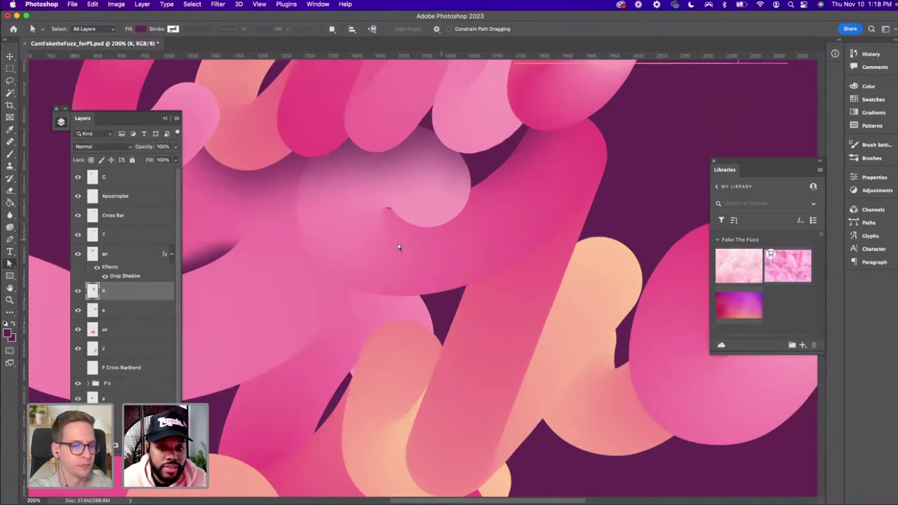
Set Pen shapes to no fill with a recent-colour, very thin stroke, then zoom out
key(v)
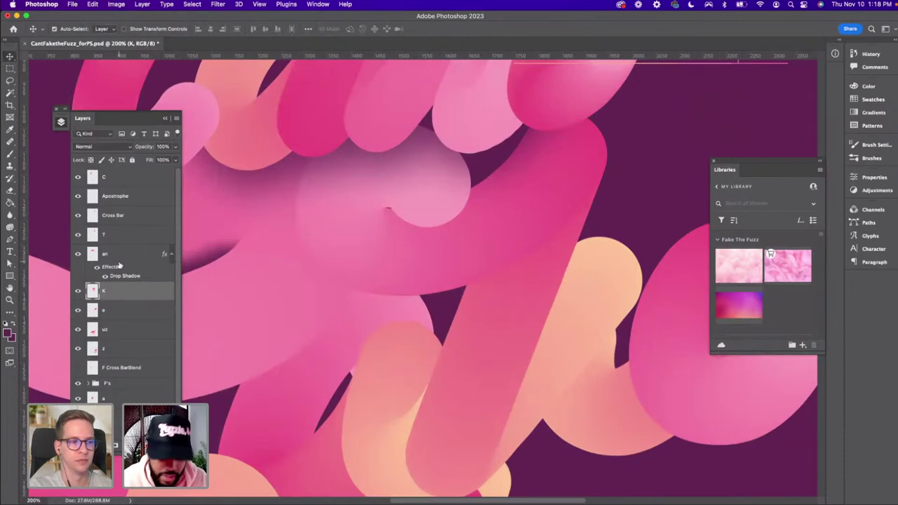
key(p)
click(104, 29)
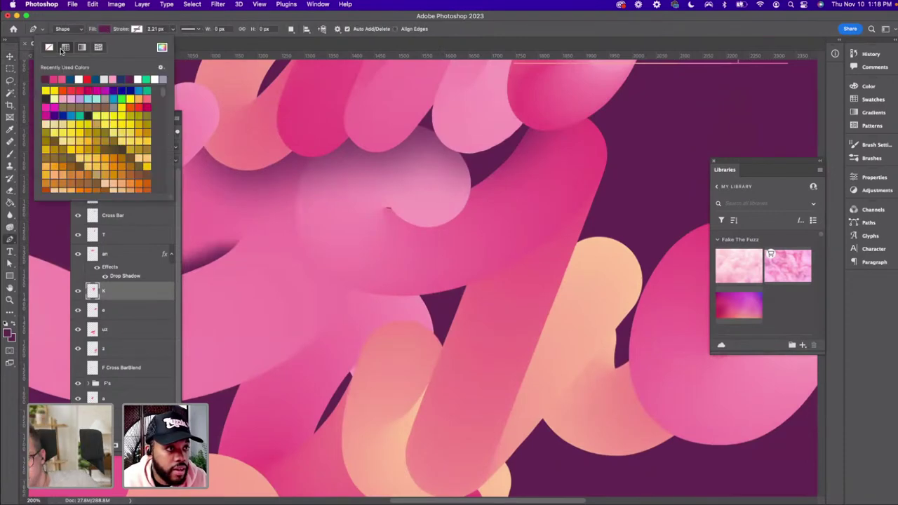
click(49, 47)
click(134, 29)
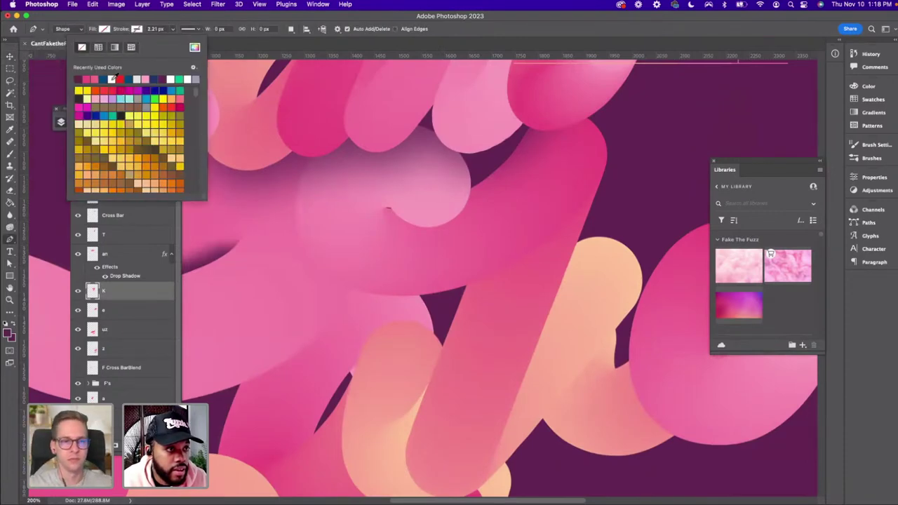
click(112, 79)
drag(173, 29, 167, 44)
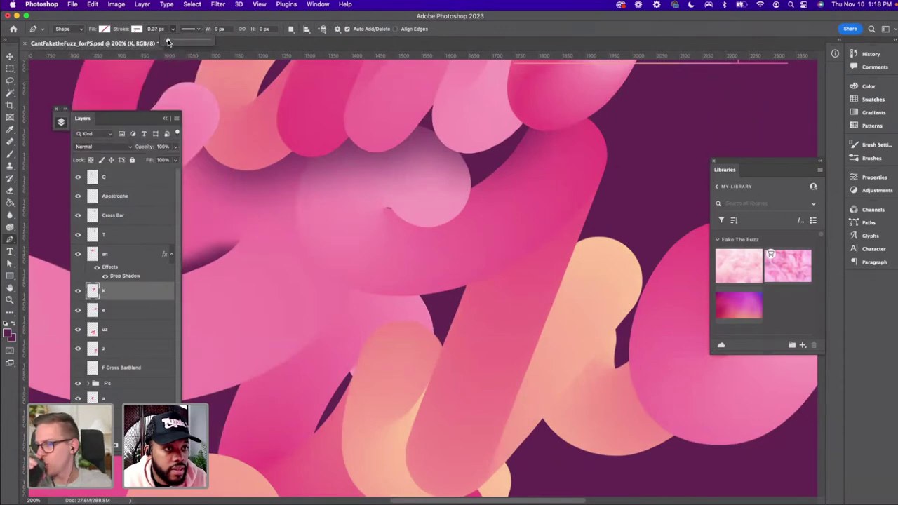
click(10, 56)
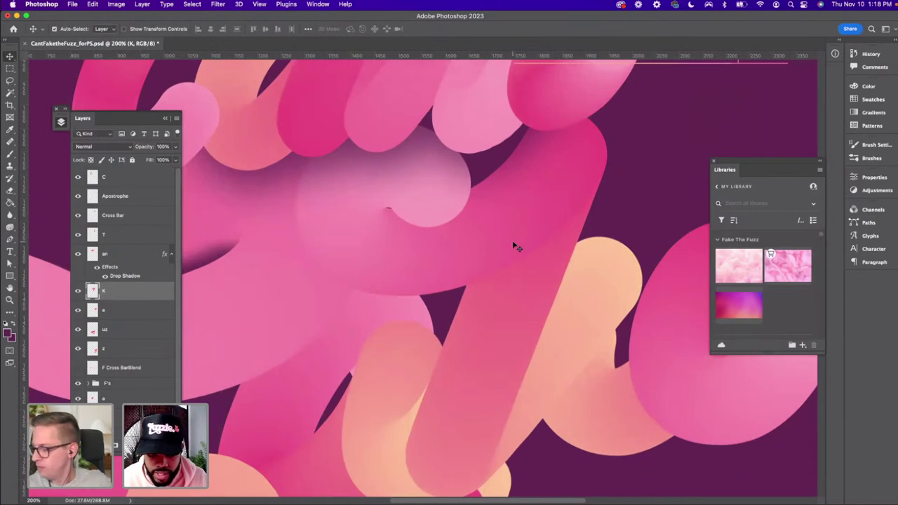
key(super+minus)
key(super+minus)
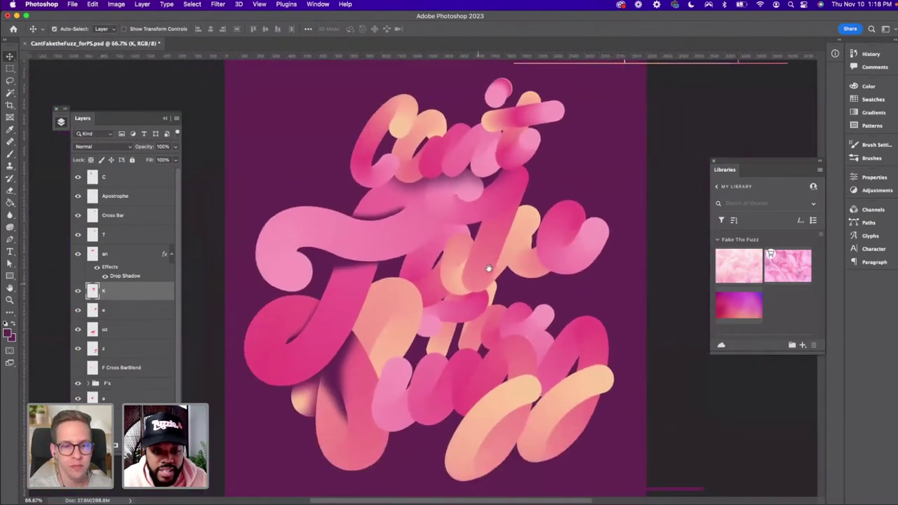
Zoom to 100% and expand the F's group to list its shape layers and clipped Layer 3 to Layer 7
scroll(490, 269, down, 5)
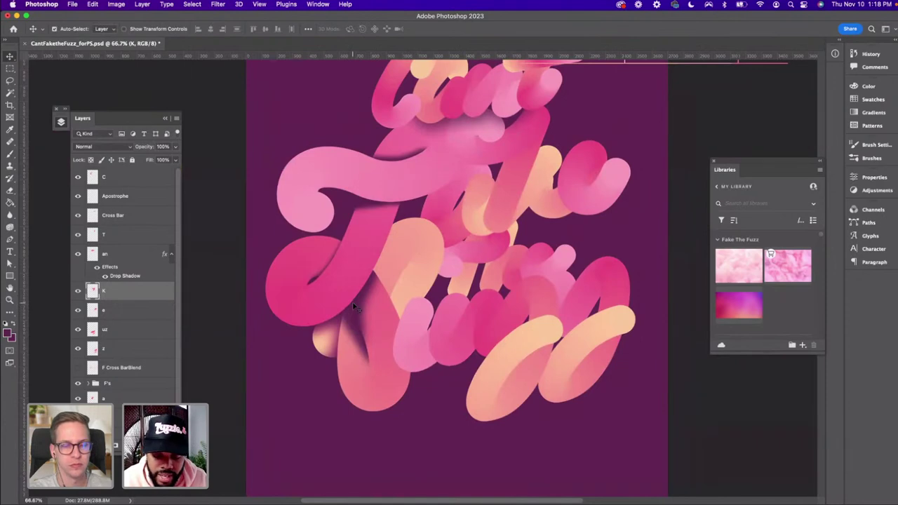
key(super+plus)
scroll(361, 305, left, 2)
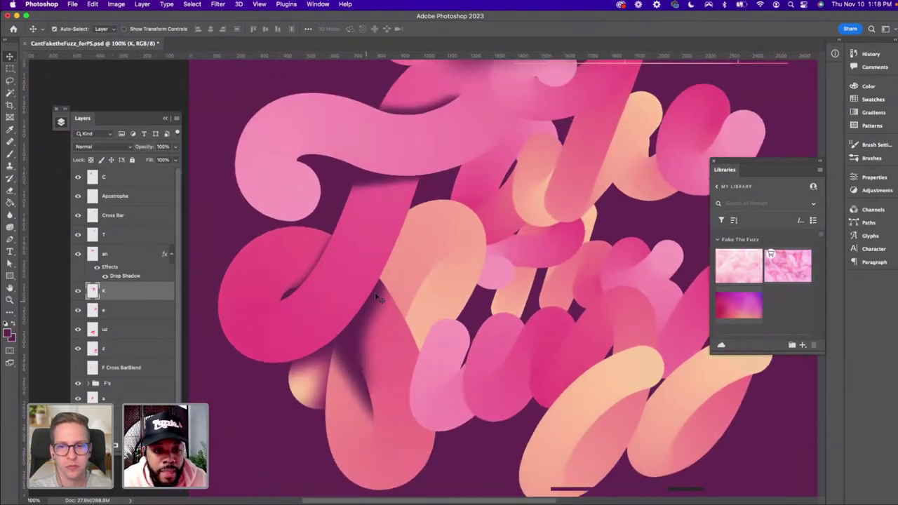
scroll(199, 315, up, 2)
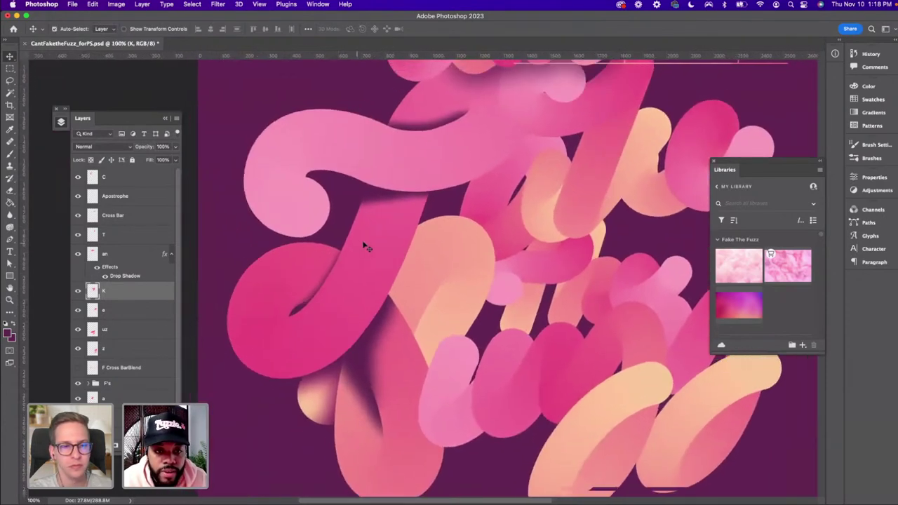
click(365, 247)
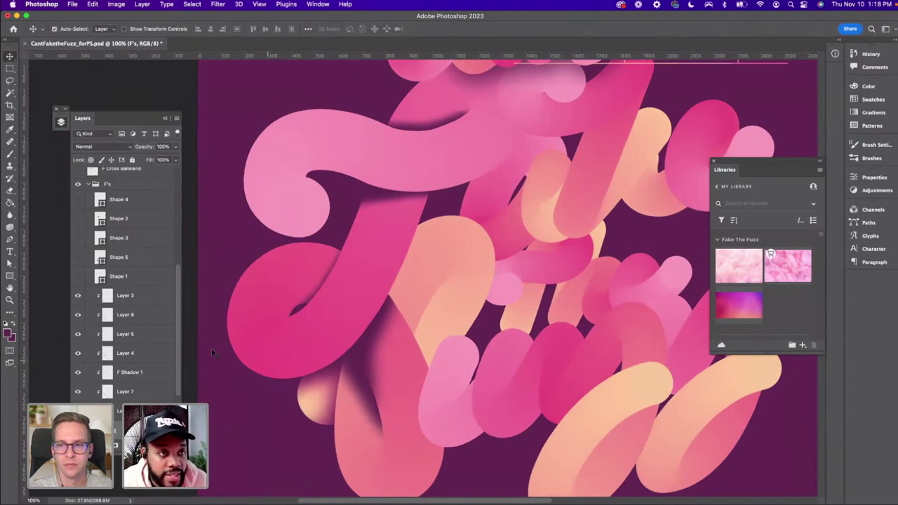
Open Filter > Noise > Add Noise and set 2.5% Gaussian monochromatic grain, checking the preview
click(214, 5)
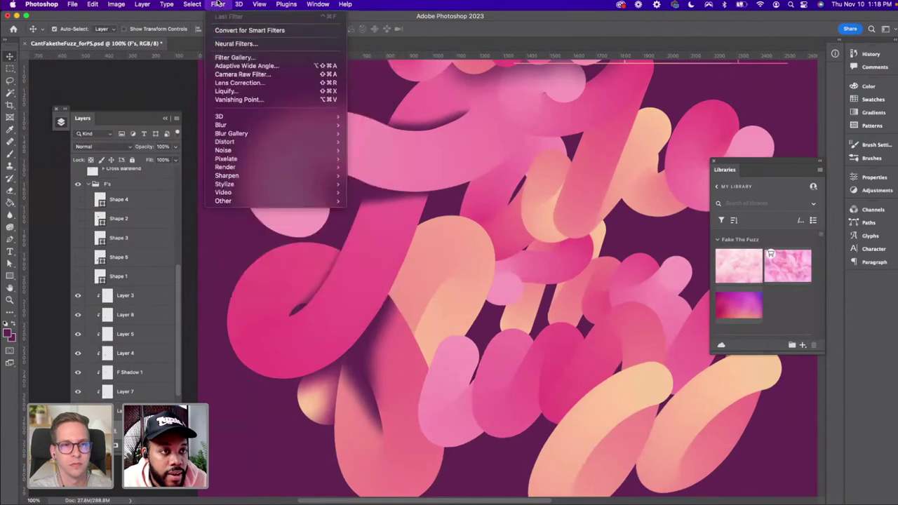
mouse_move(232, 150)
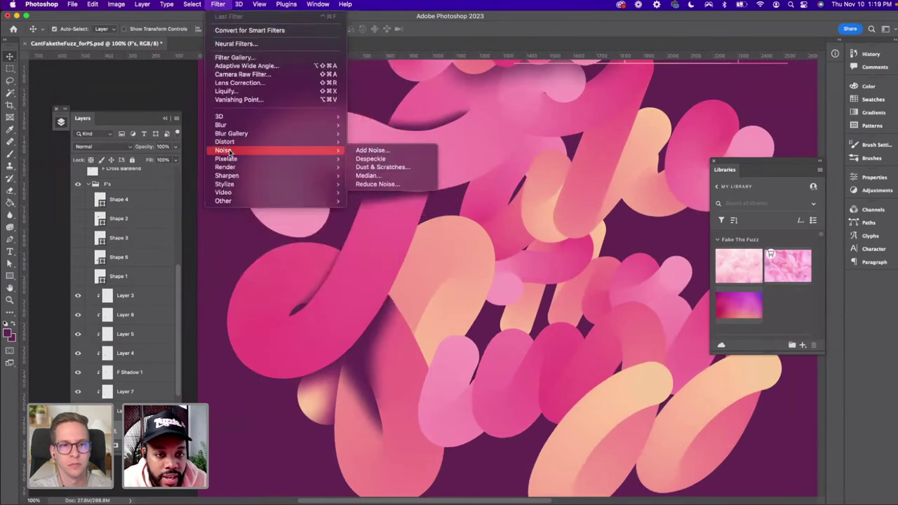
click(390, 150)
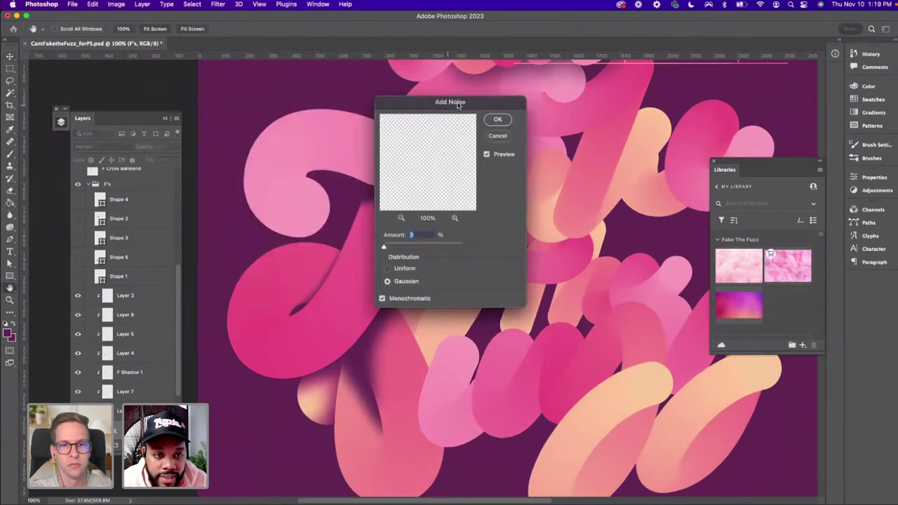
drag(450, 106, 632, 129)
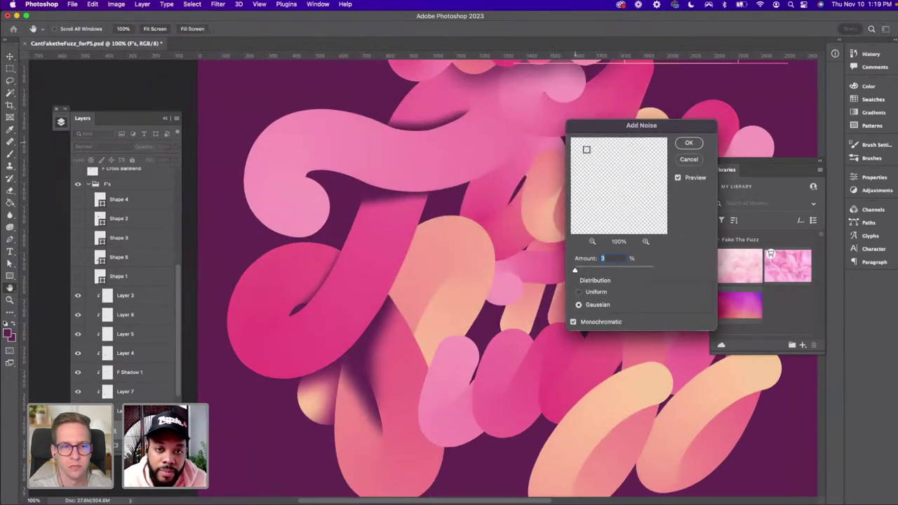
super+click(384, 280)
super+click(385, 280)
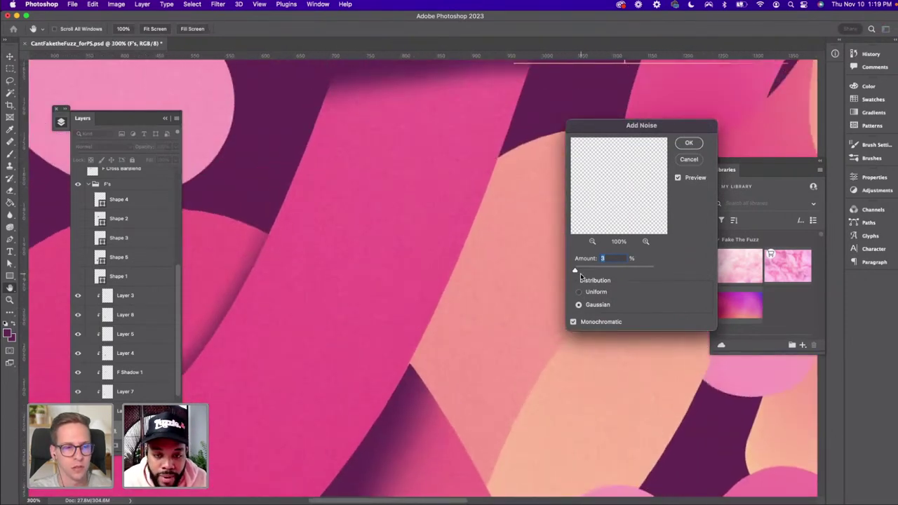
key(Down)
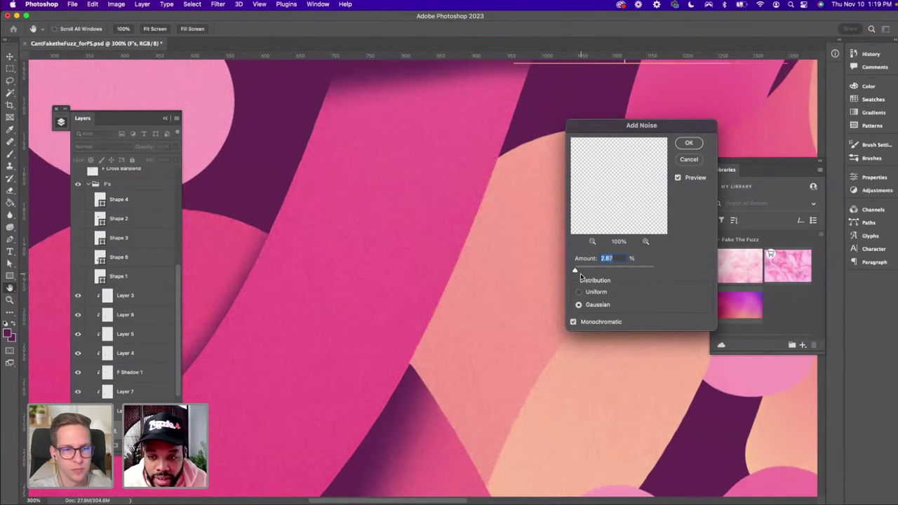
key(Down)
key(Down)
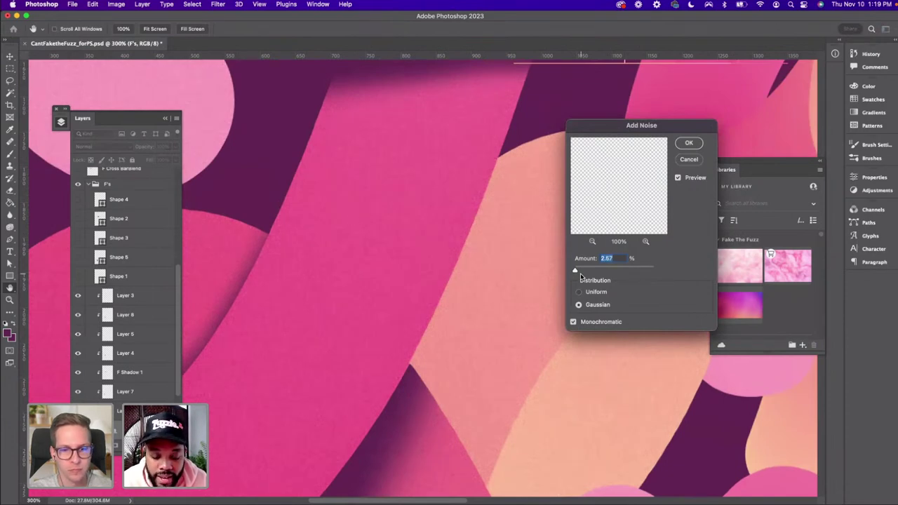
key(super+minus)
key(super+minus)
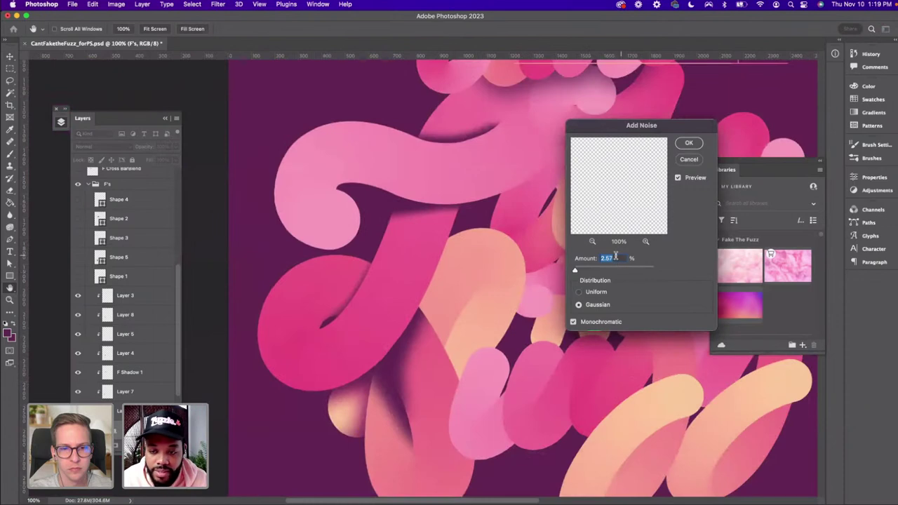
text(2.5)
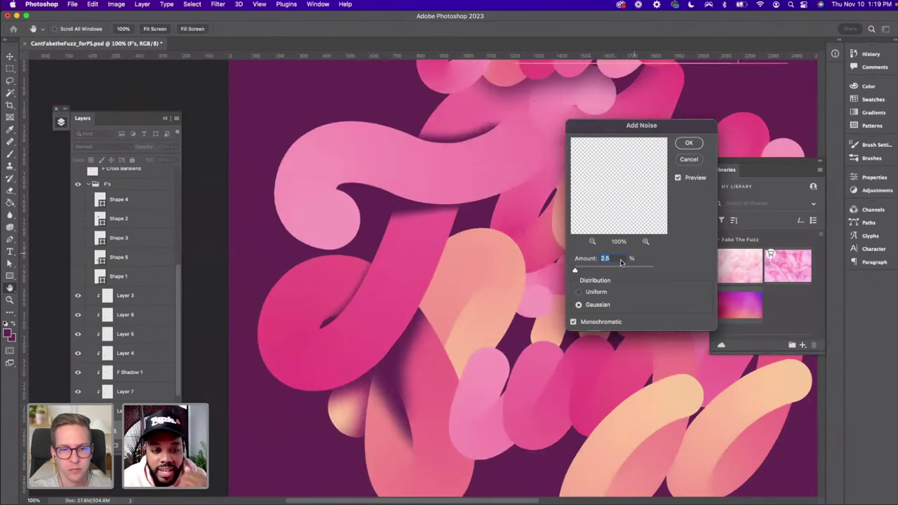
scroll(507, 254, right, 2)
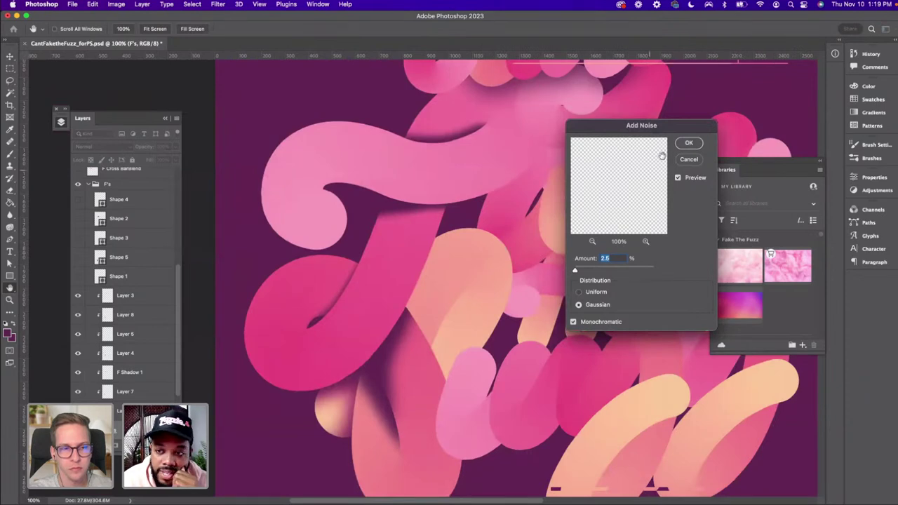
Apply the 2.5% noise, then select Layer 3 through Layer 7 in the F's group
click(687, 144)
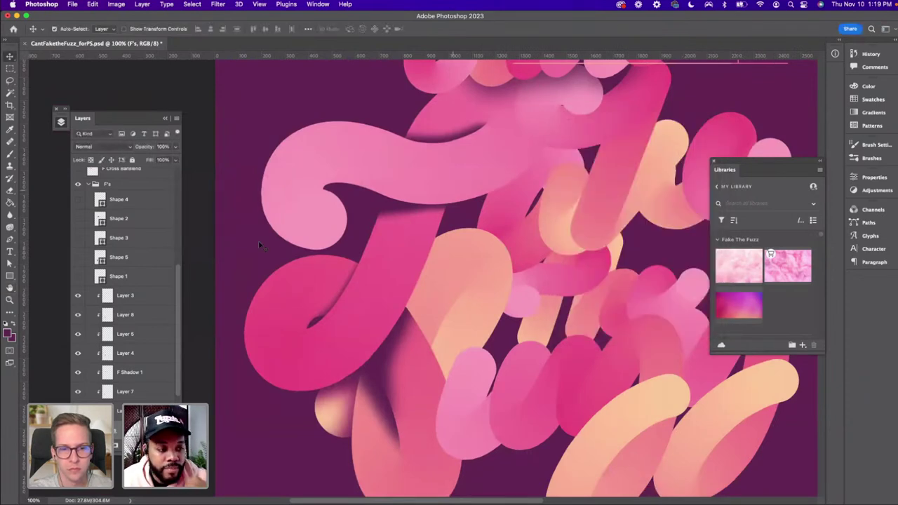
click(123, 410)
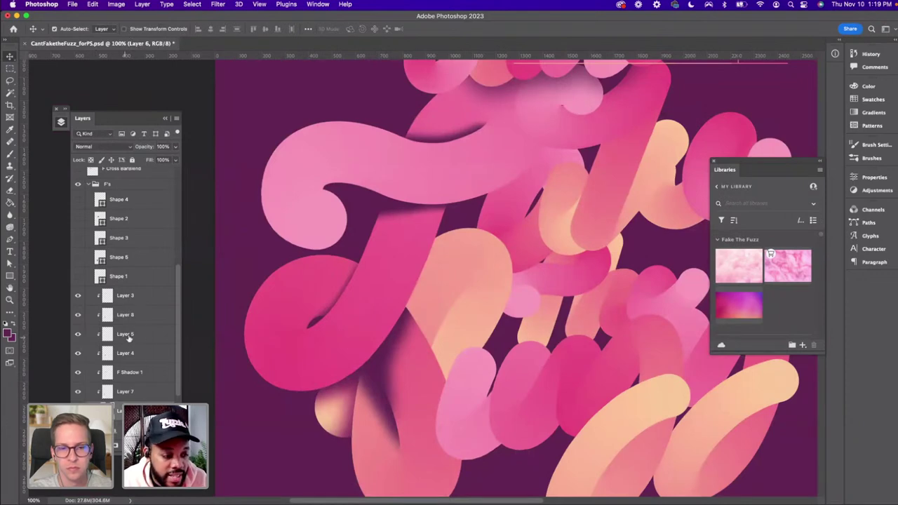
click(218, 5)
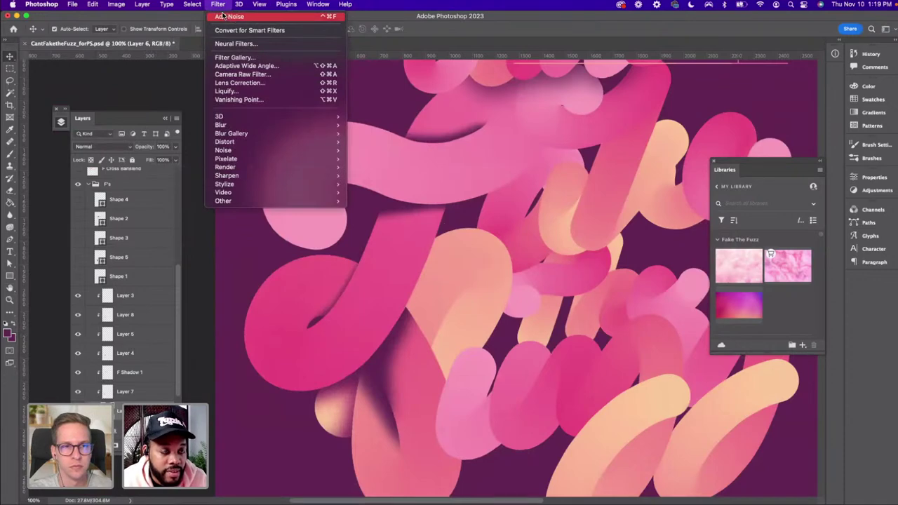
click(123, 302)
click(123, 300)
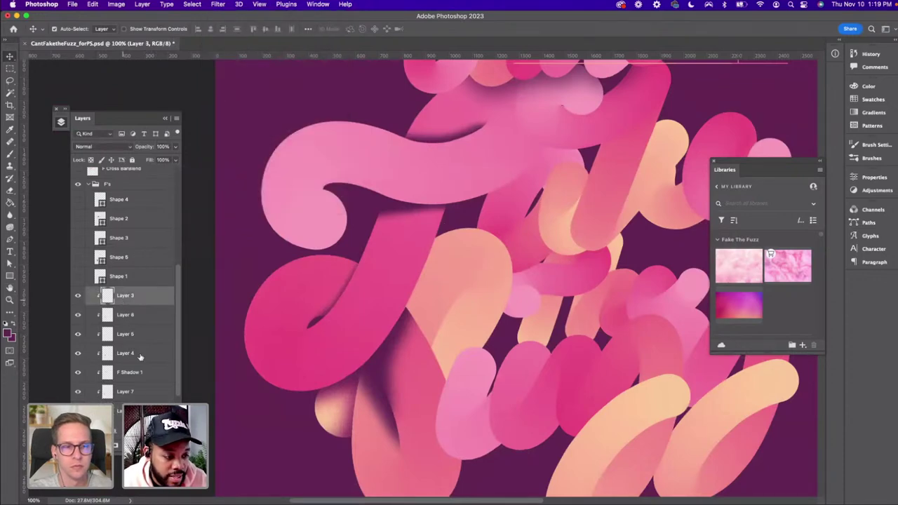
shift+click(134, 392)
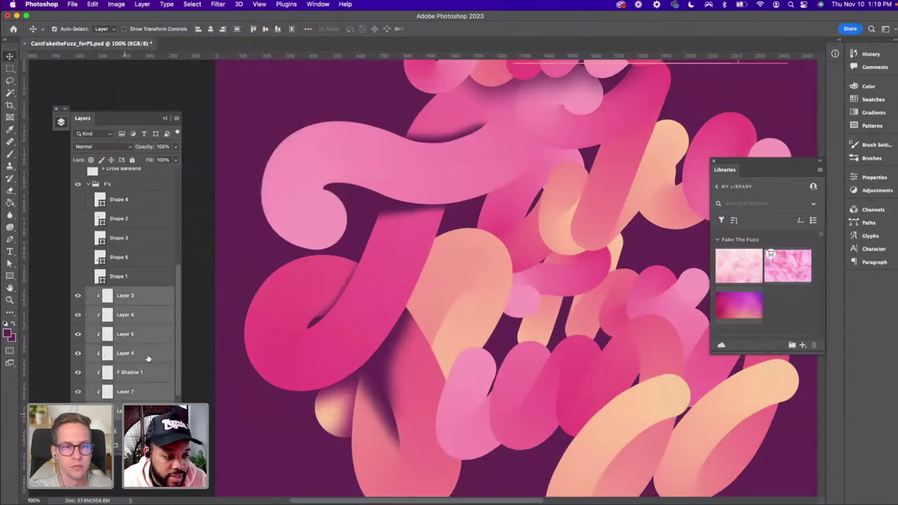
Close the Filter menu unused and undo back past the applied grain noise
click(218, 5)
click(218, 4)
key(super+z)
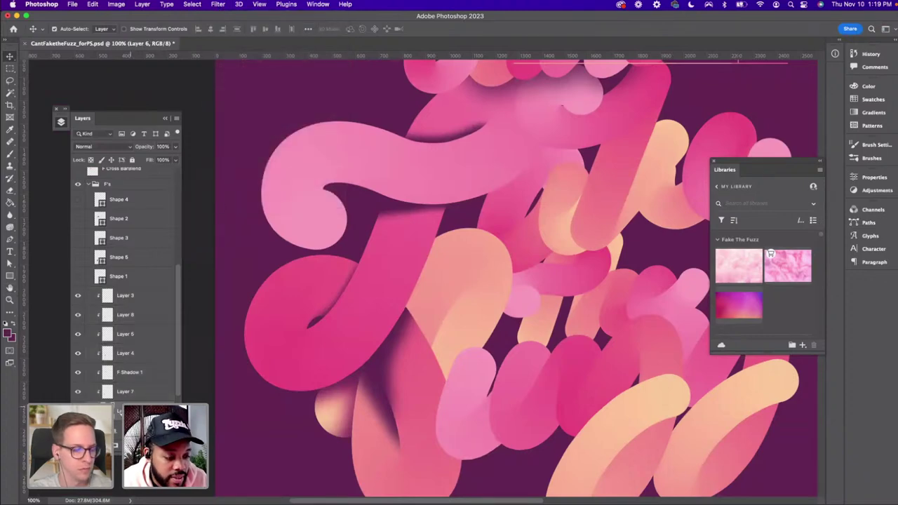
click(217, 5)
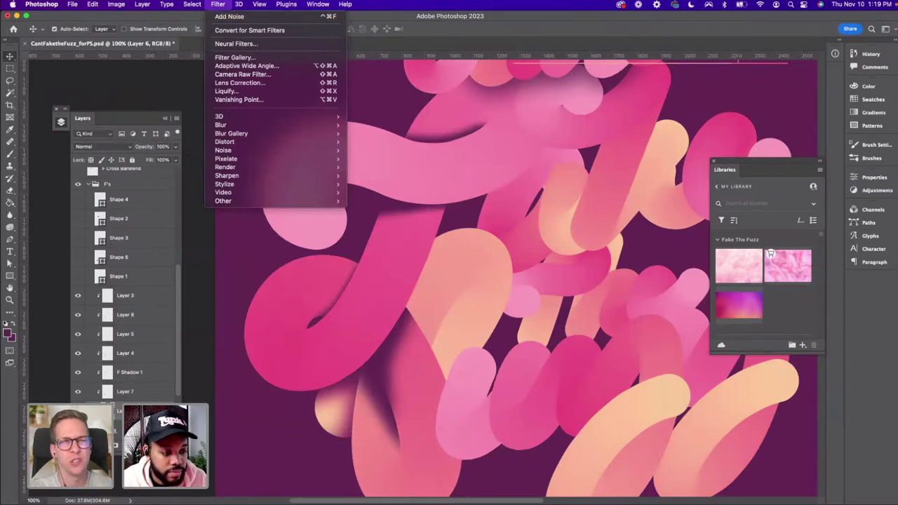
key(Escape)
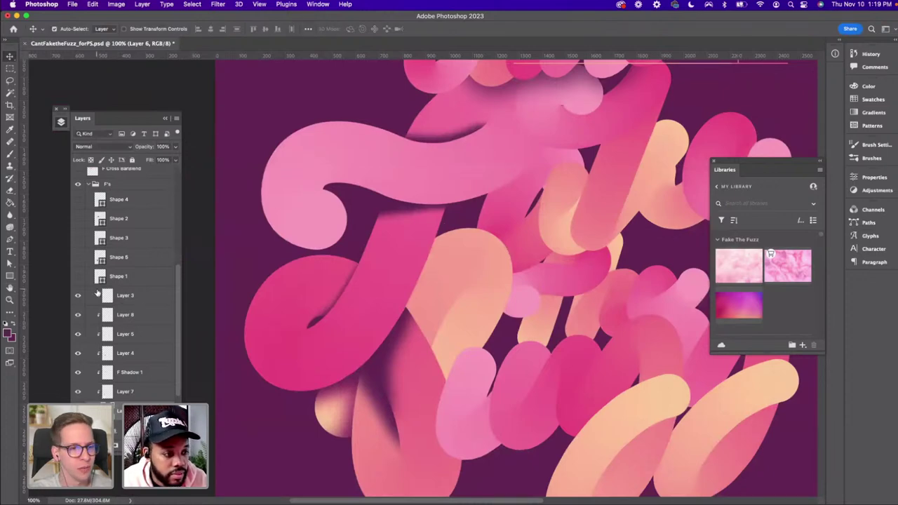
scroll(116, 323, down, 1)
key(Delete)
scroll(85, 259, up, 2)
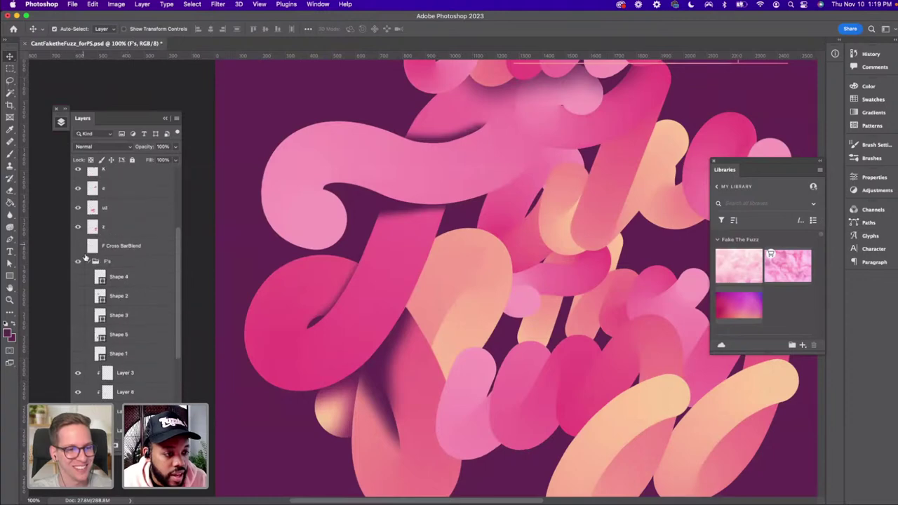
click(88, 262)
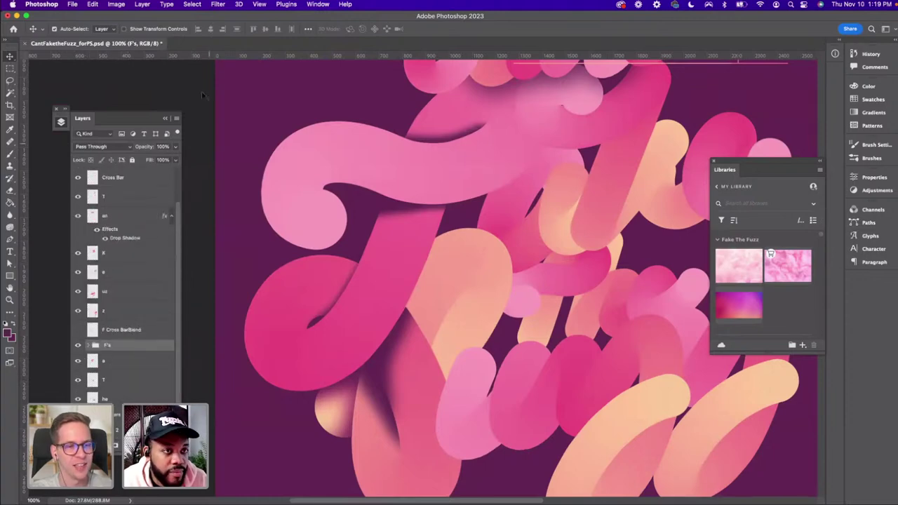
click(218, 4)
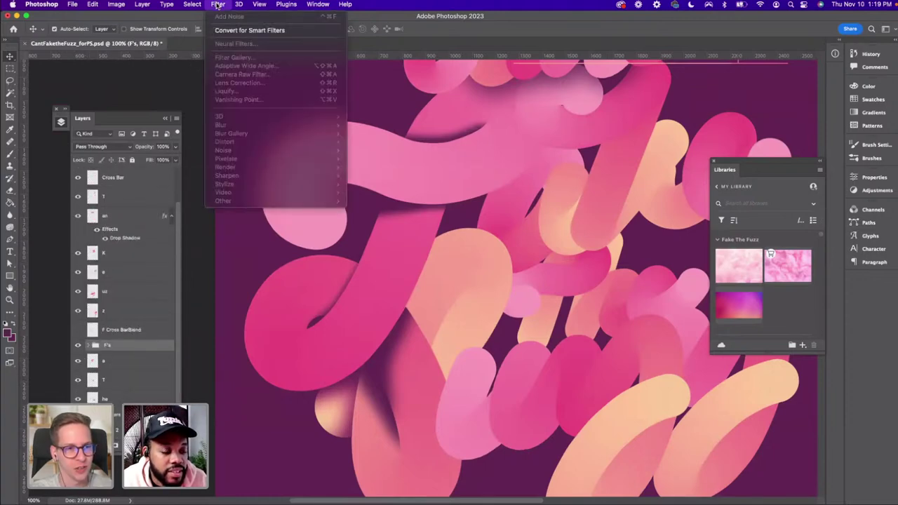
click(218, 4)
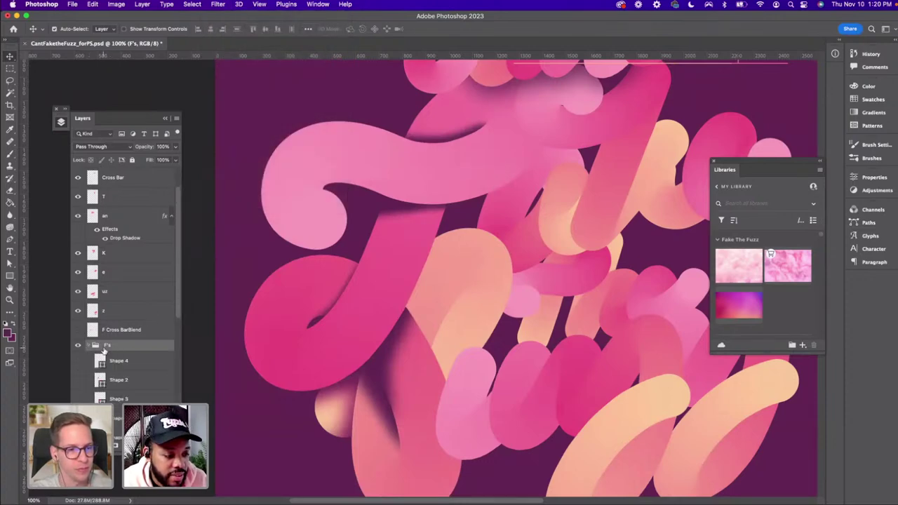
click(89, 346)
scroll(80, 295, down, 5)
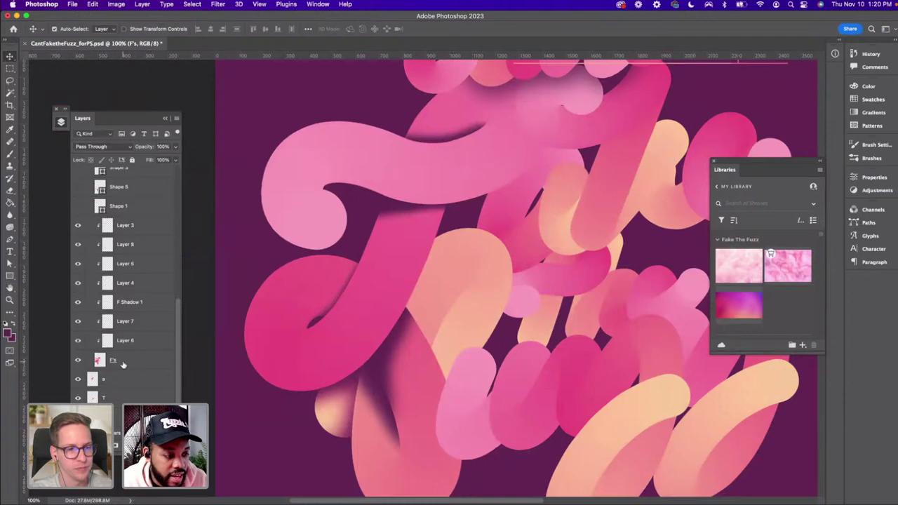
click(123, 363)
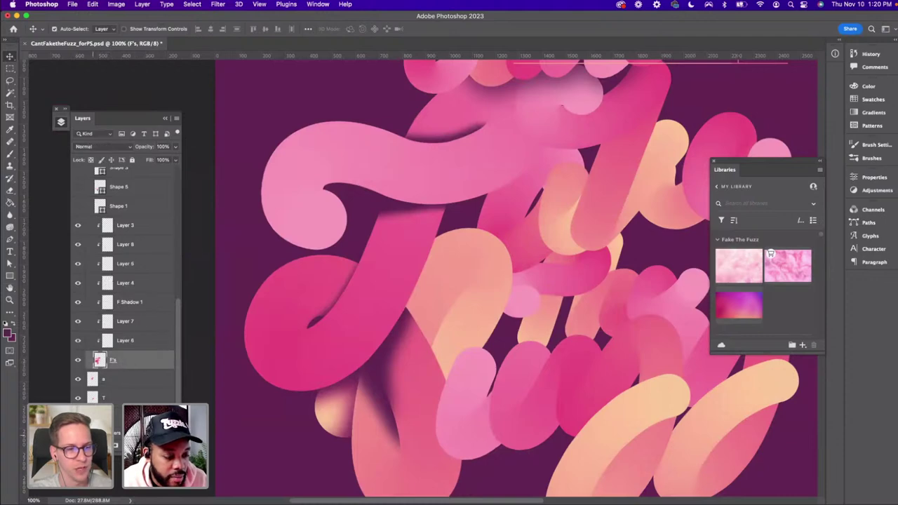
click(105, 495)
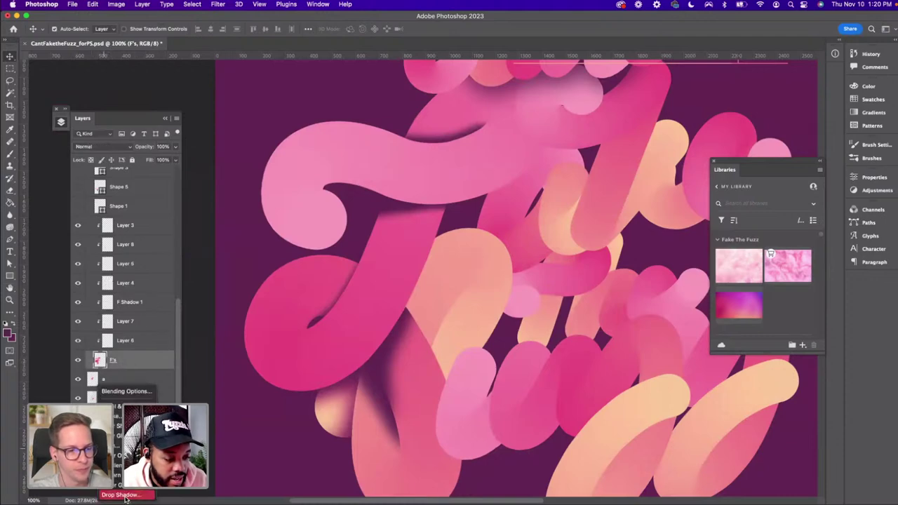
click(124, 495)
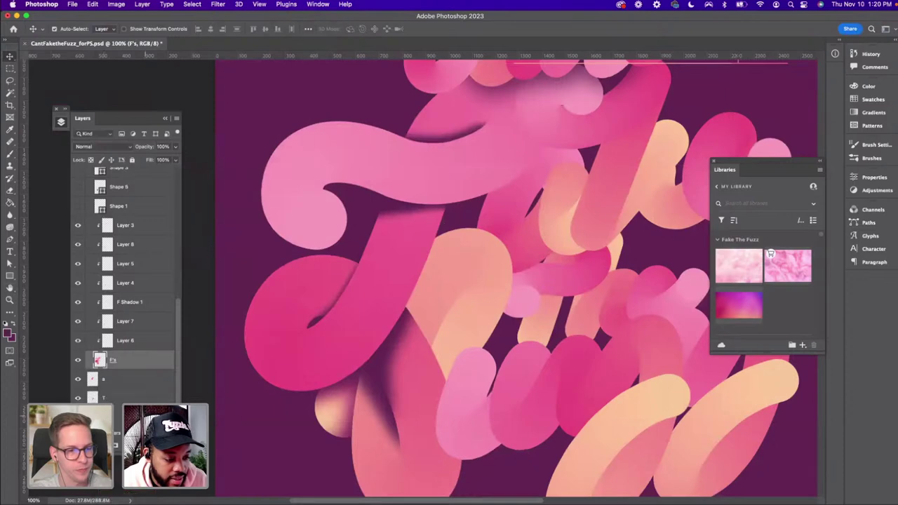
click(156, 496)
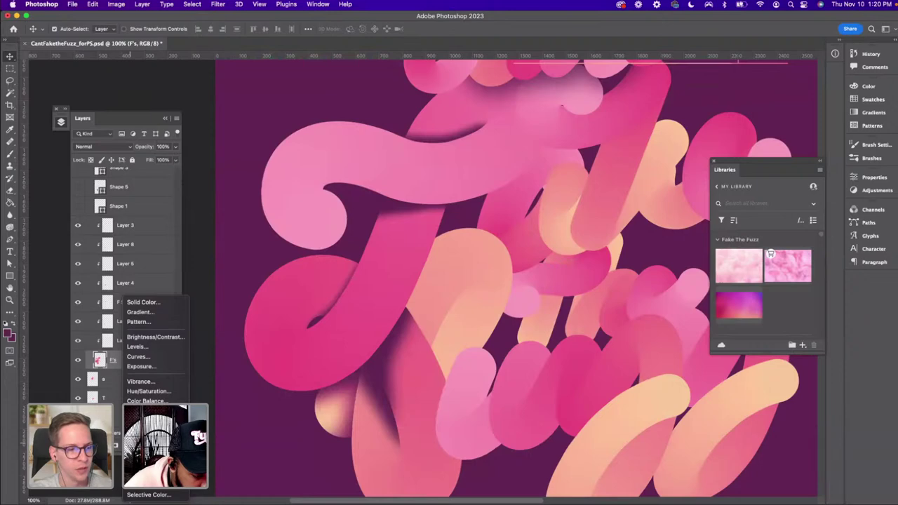
click(111, 387)
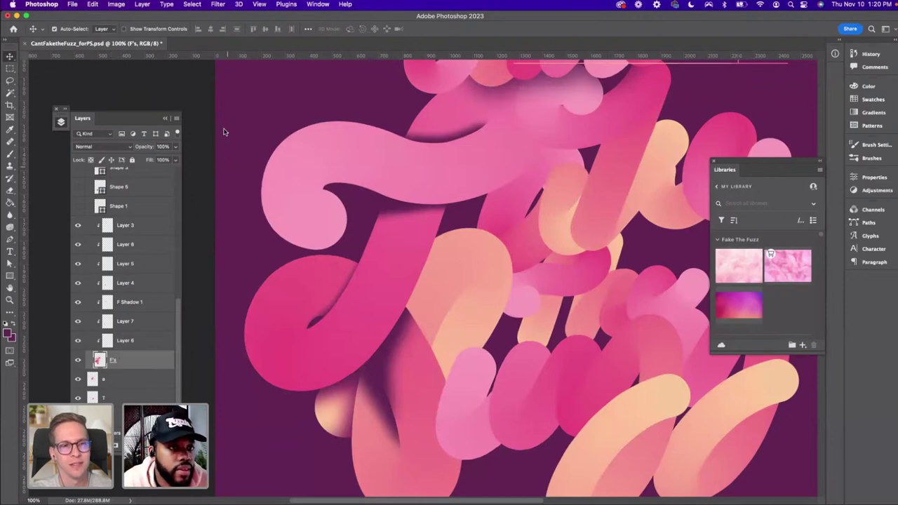
click(217, 4)
click(217, 4)
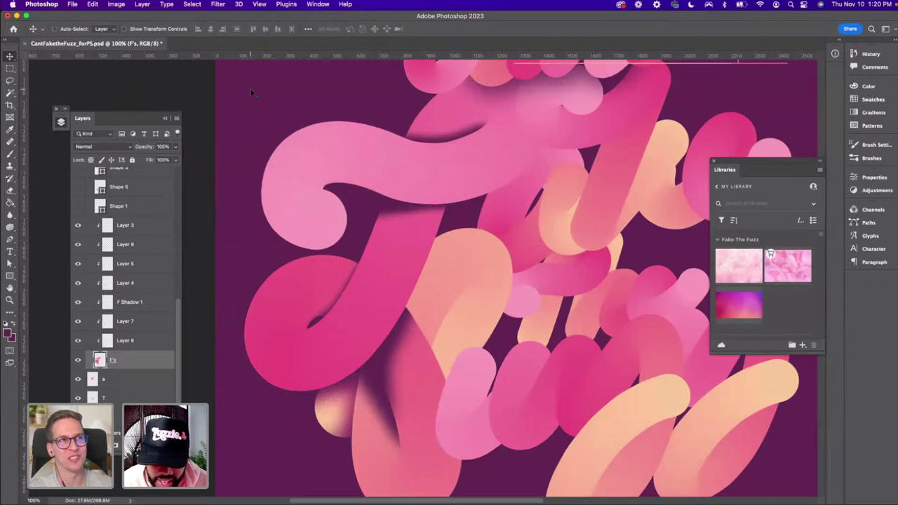
key(super+minus)
key(super+minus)
Zoom out, re-expand the F's group, and select the F Shadow 1 layer
key(super+equal)
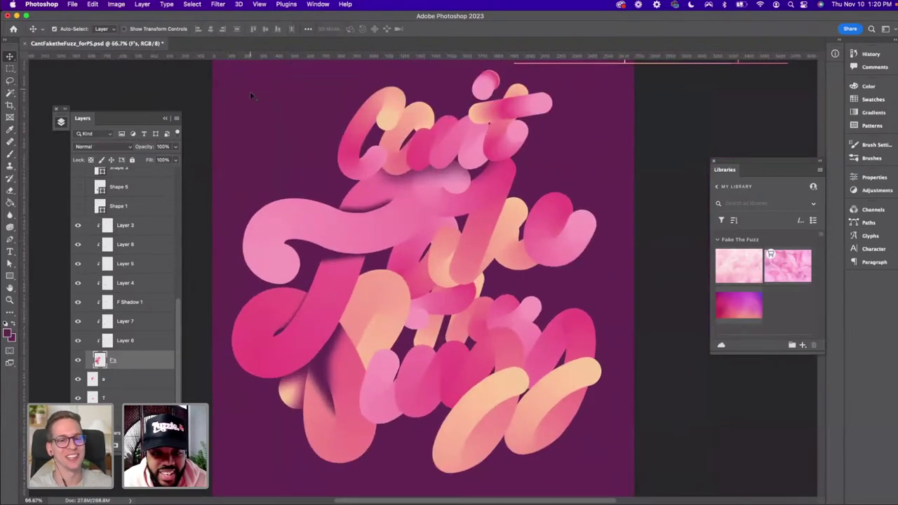
scroll(257, 123, right, 1)
scroll(131, 223, up, 2)
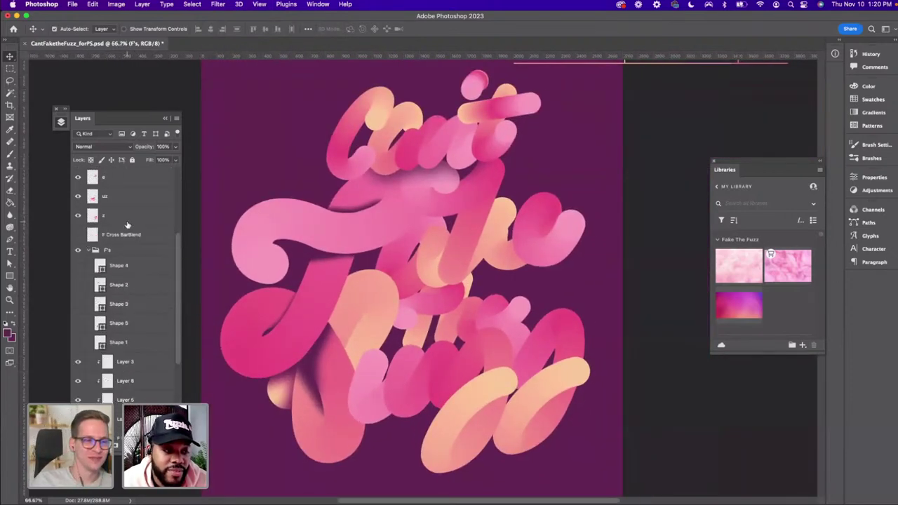
scroll(112, 265, down, 2)
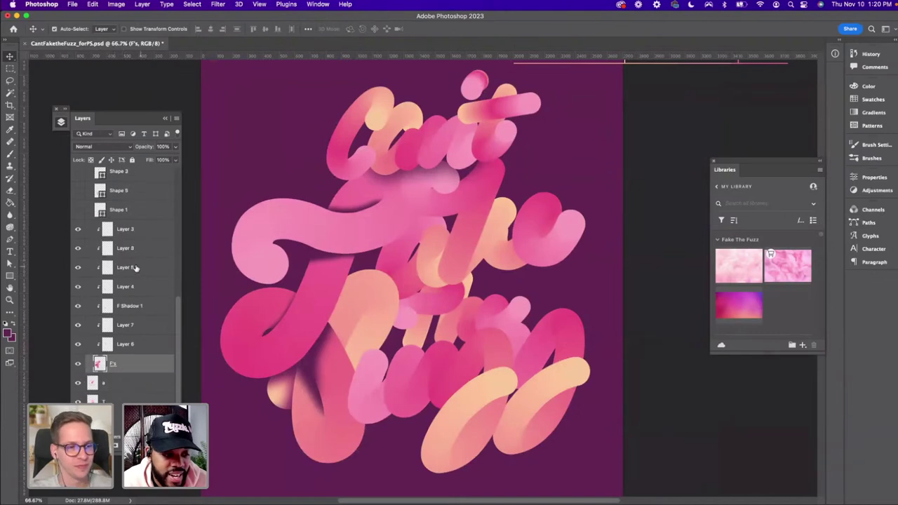
scroll(126, 287, up, 10)
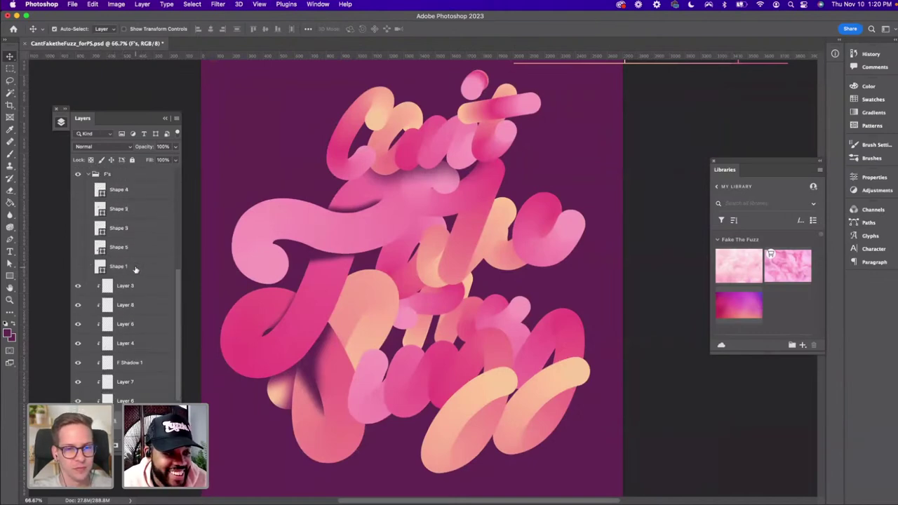
click(88, 324)
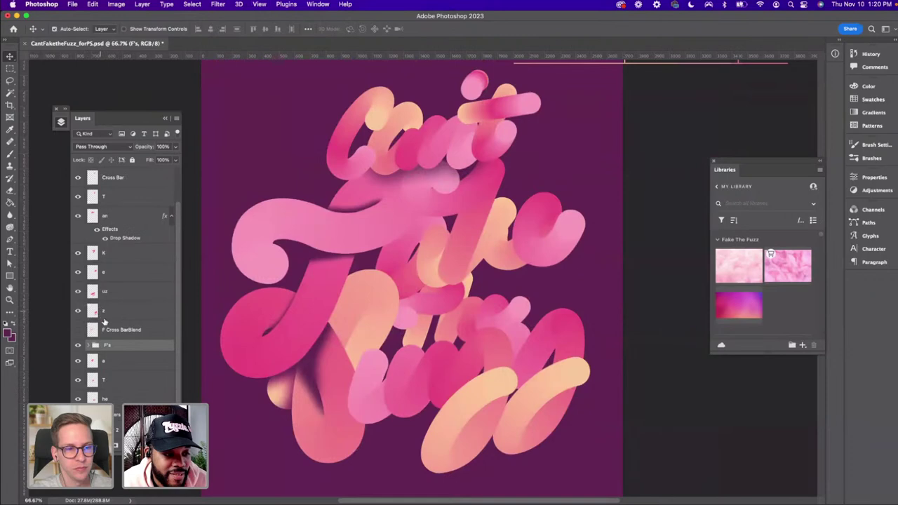
click(88, 344)
scroll(126, 308, down, 7)
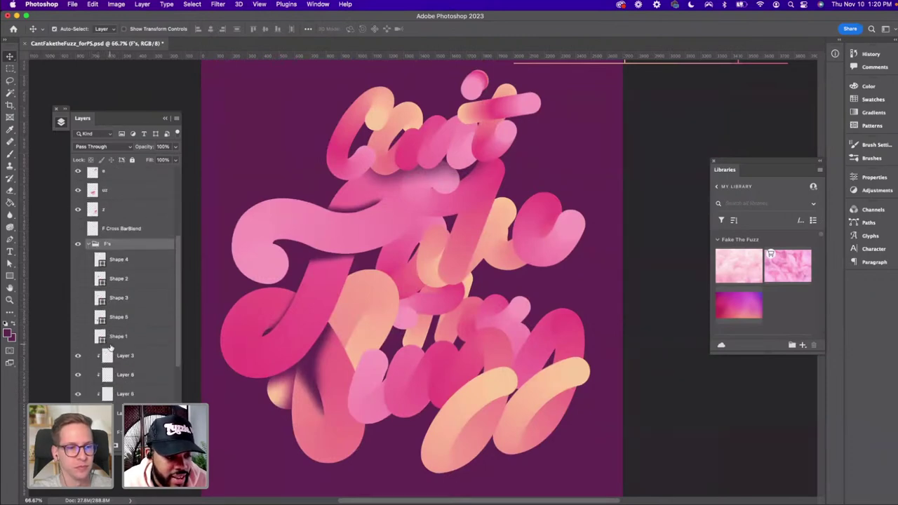
click(104, 385)
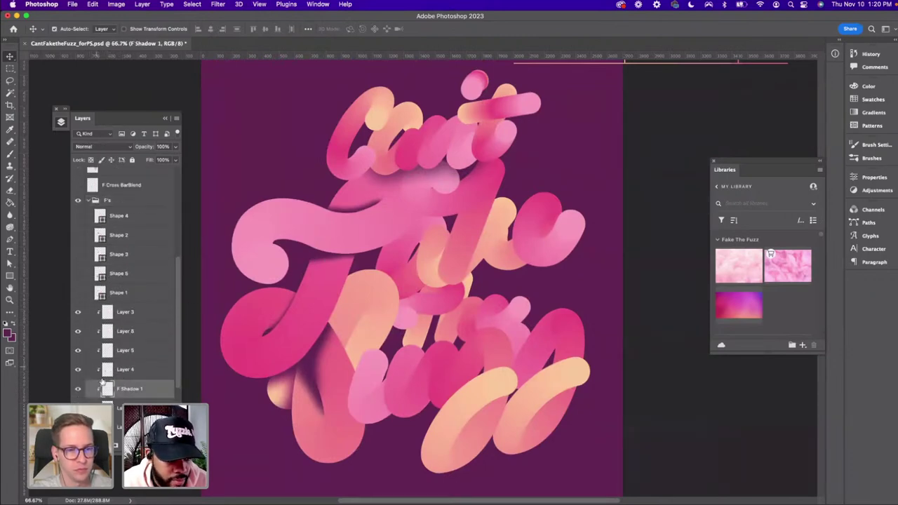
click(218, 4)
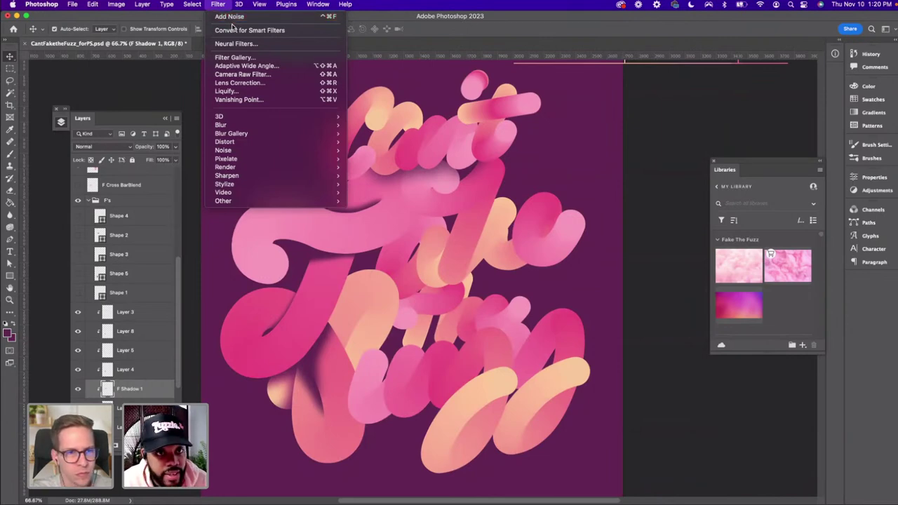
click(130, 391)
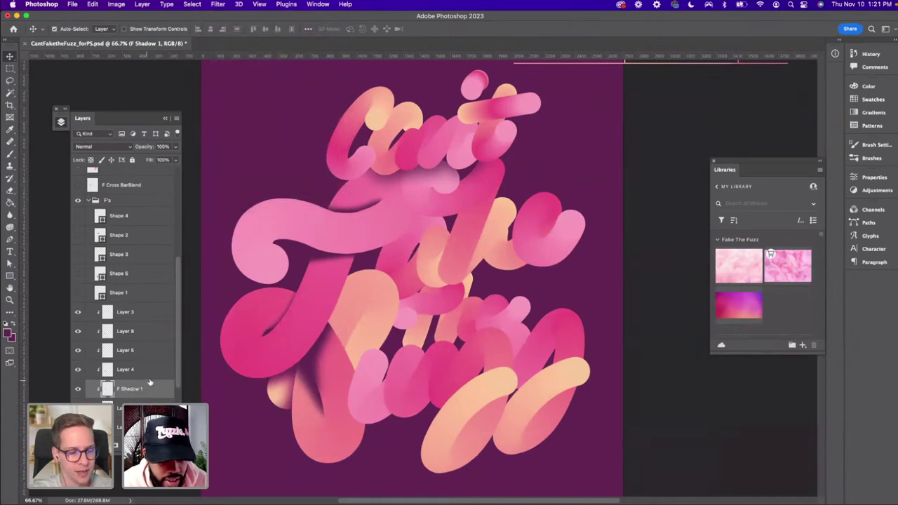
Zoom to 200% on the overlaps and toggle F Shadow 1's visibility off and on to compare
key(super+equal)
key(super+equal)
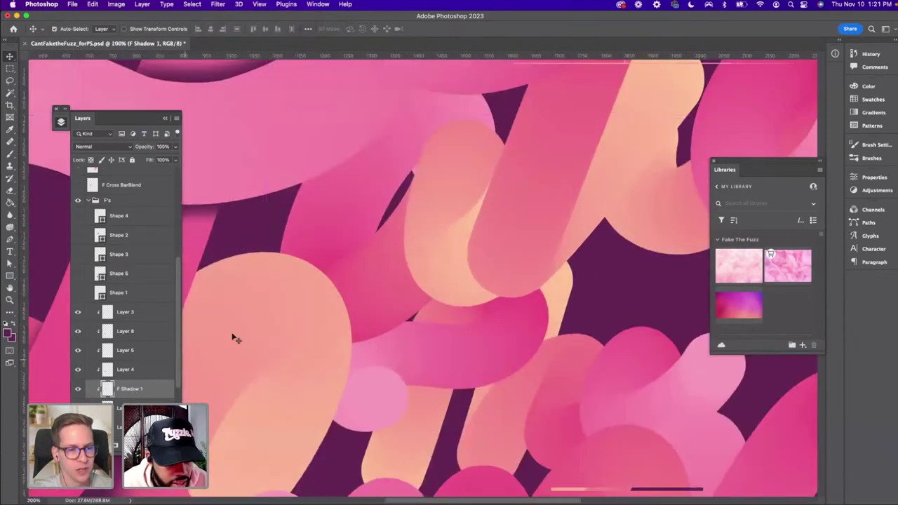
scroll(288, 309, left, 3)
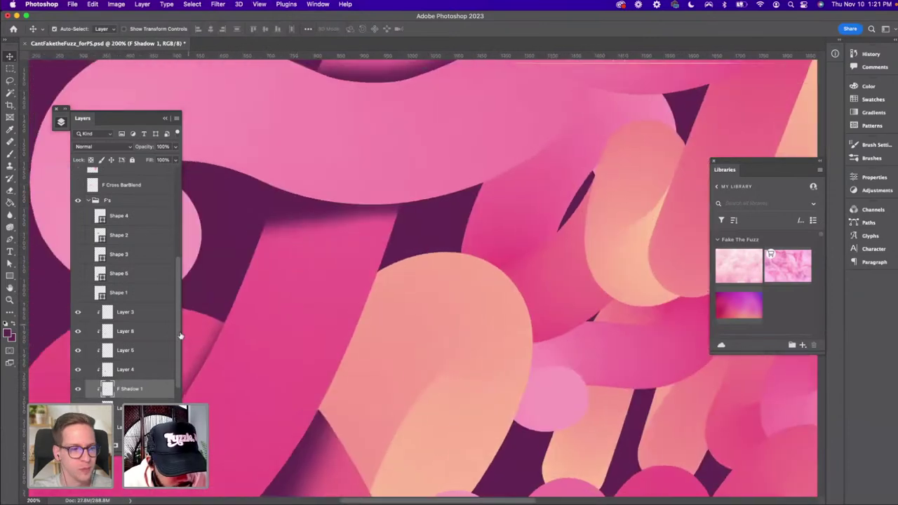
scroll(154, 351, down, 2)
click(78, 352)
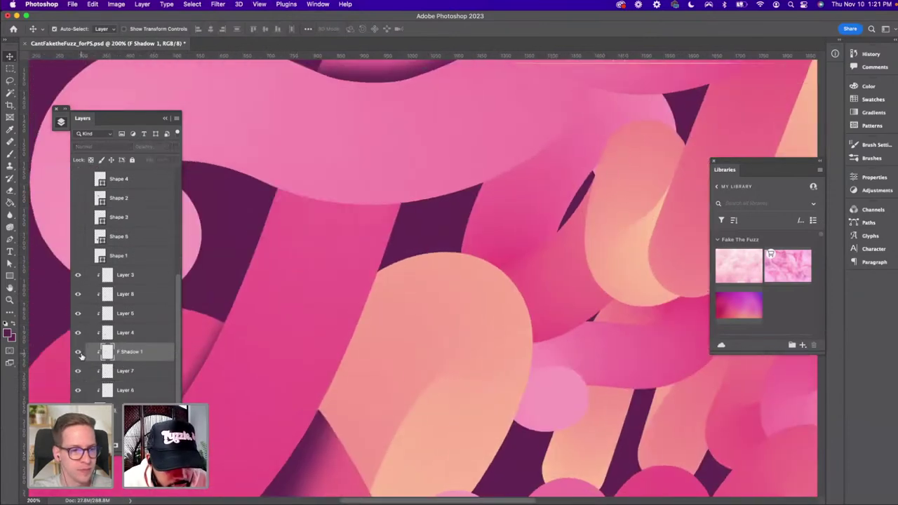
click(78, 351)
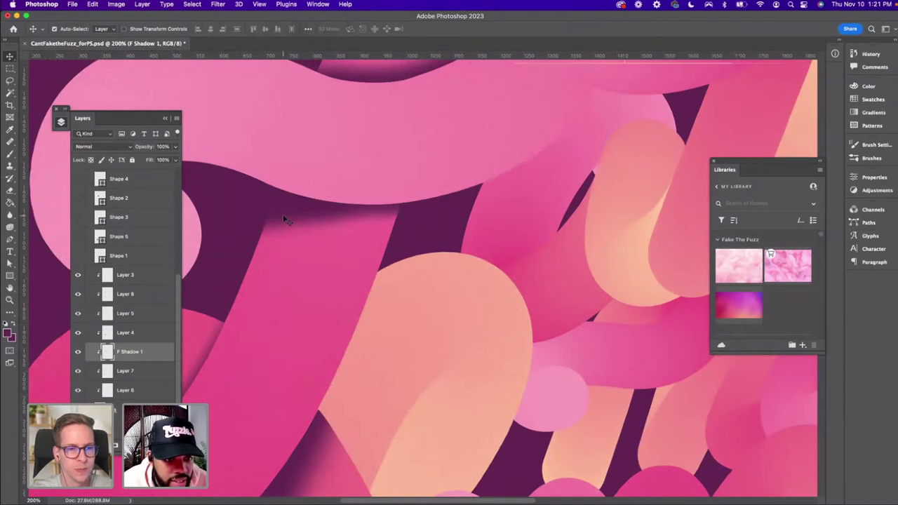
Apply Filter > Convert for Smart Filters to the F Shadow 1 layer
click(217, 4)
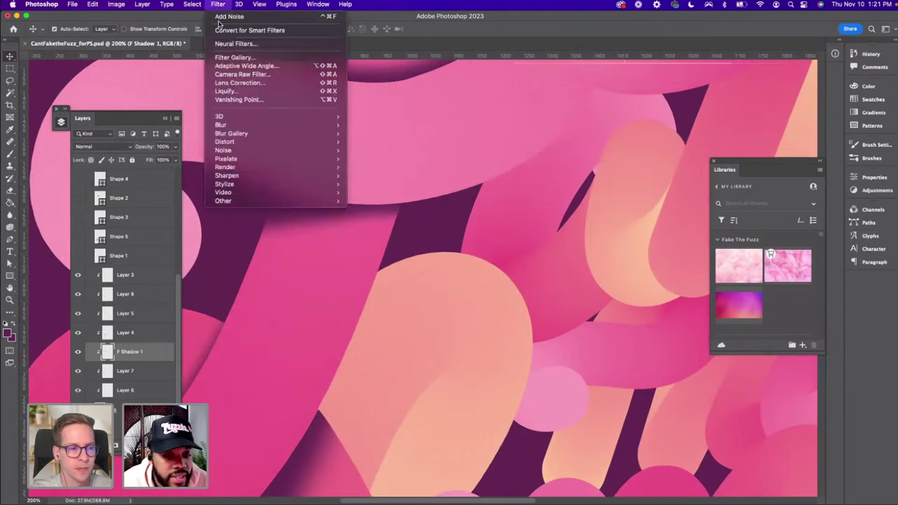
click(294, 31)
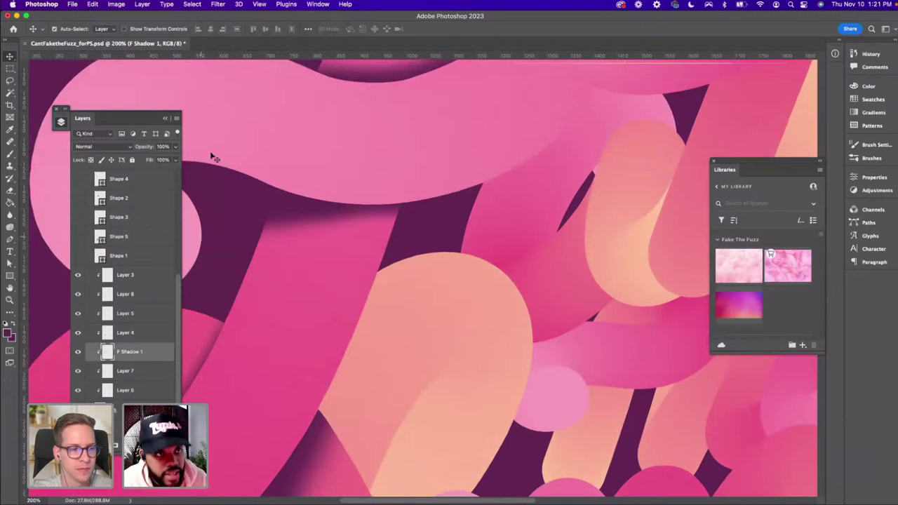
click(218, 5)
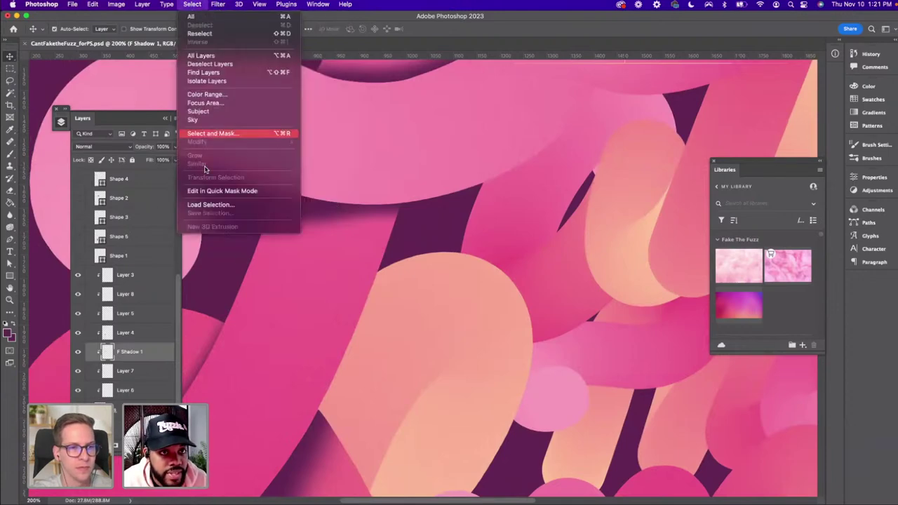
click(299, 321)
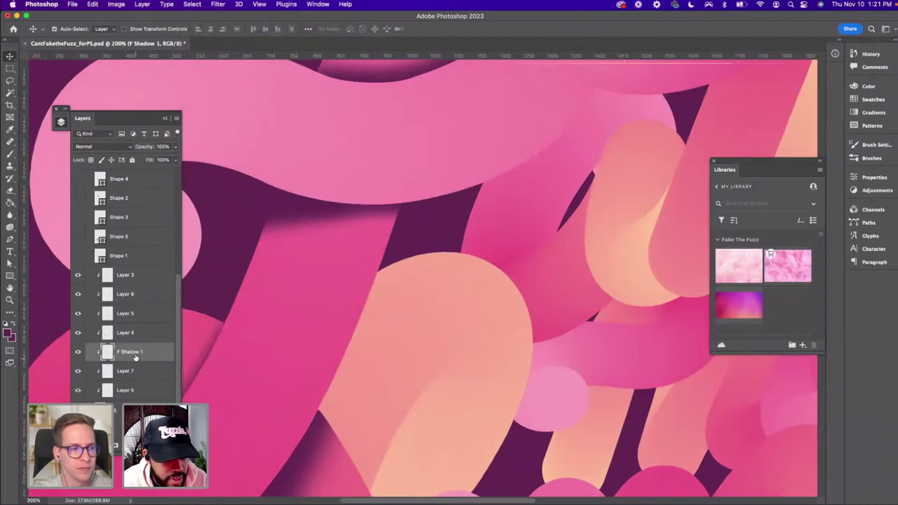
Select Layer 7 together with Layer 6, then pick the shading layer under the overlap
scroll(283, 280, left, 3)
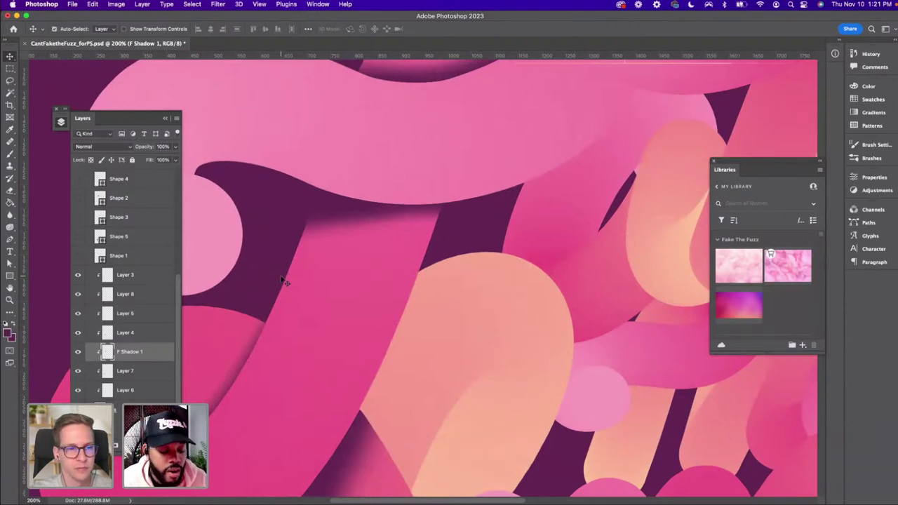
scroll(281, 247, left, 5)
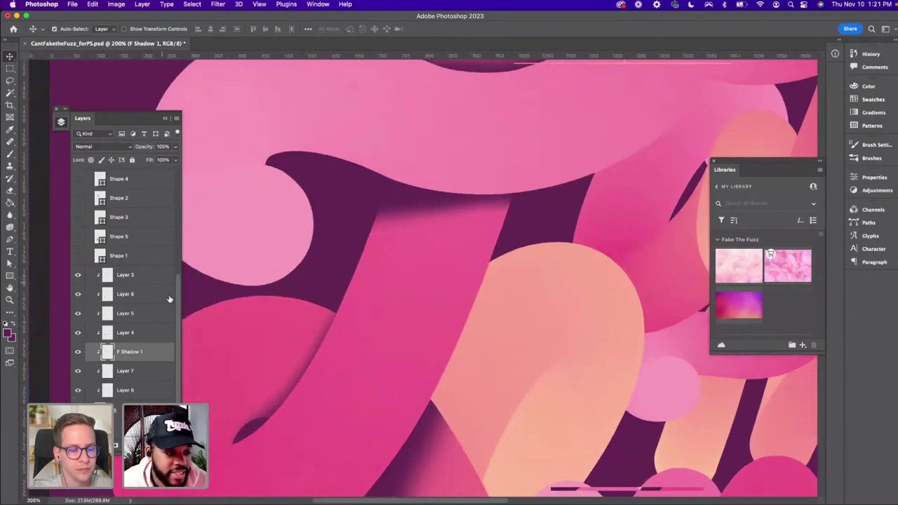
scroll(143, 324, down, 2)
scroll(135, 342, down, 1)
click(134, 344)
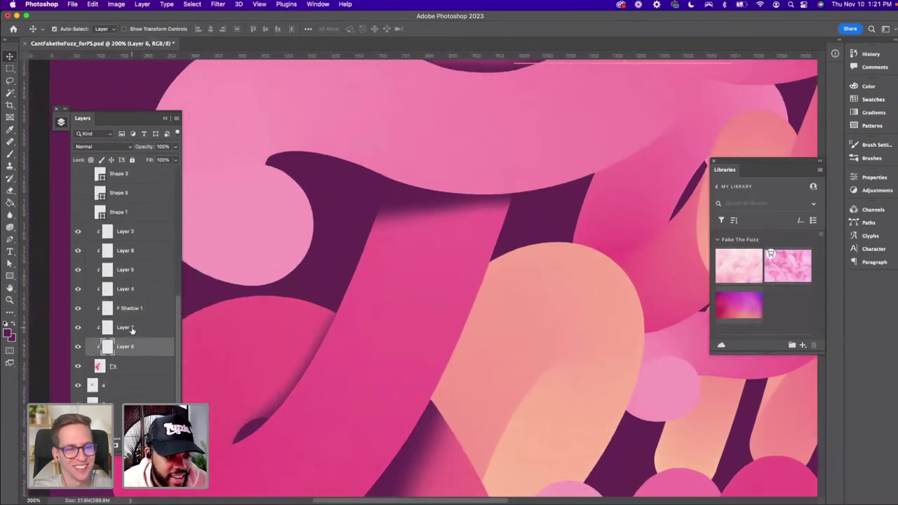
shift+click(132, 329)
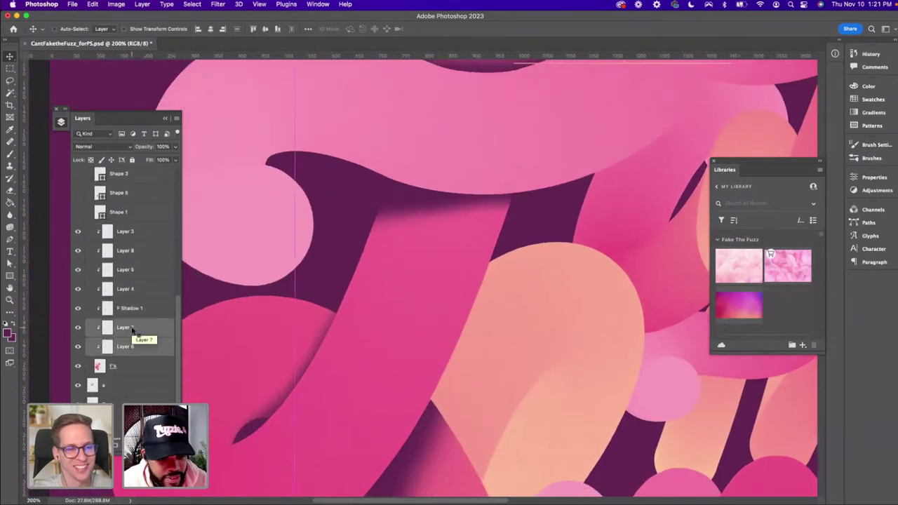
scroll(287, 342, down, 5)
scroll(286, 343, left, 2)
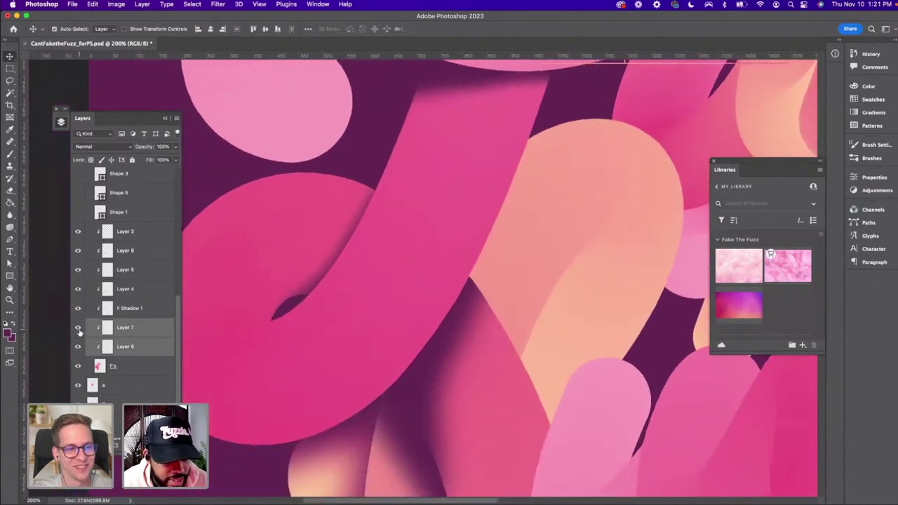
scroll(337, 393, down, 3)
scroll(337, 393, left, 1)
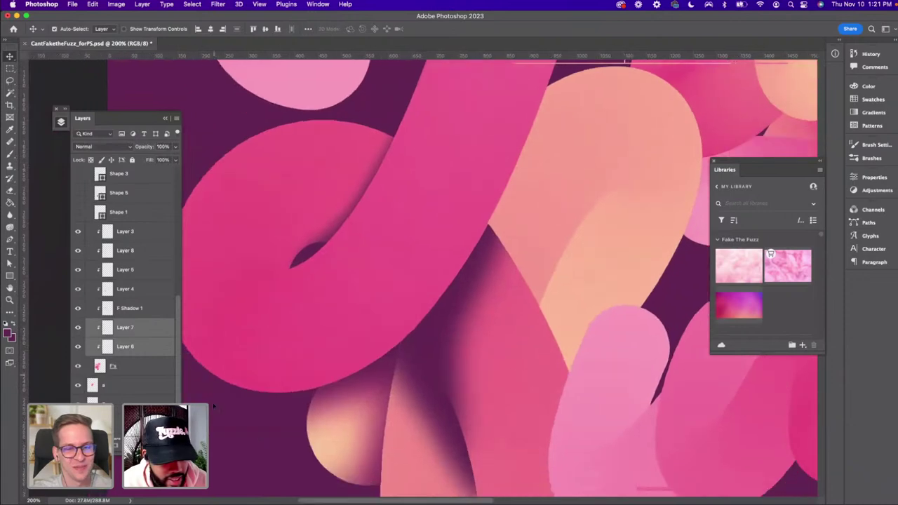
click(338, 402)
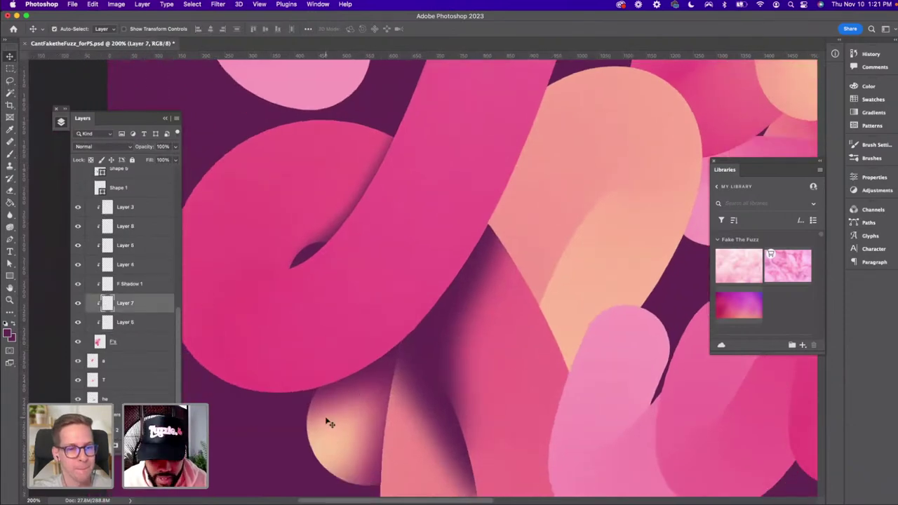
Compare at 100% and 200%, select the Layer 4 shading piece, and view the whole lettering
key(super+minus)
key(super+plus)
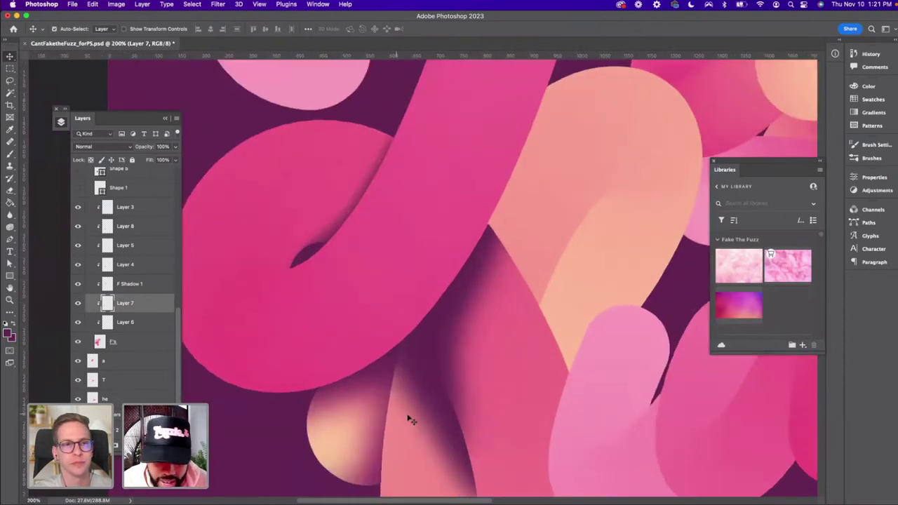
click(256, 349)
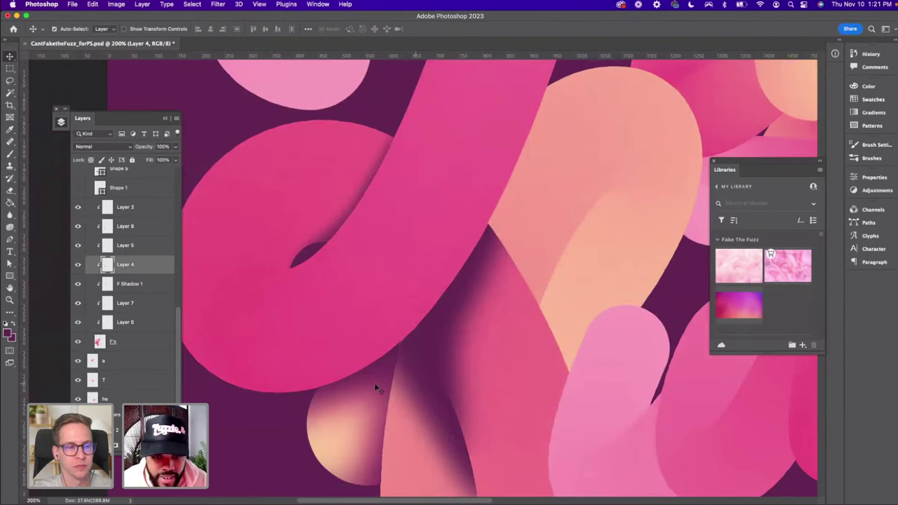
scroll(323, 390, up, 2)
scroll(319, 386, up, 3)
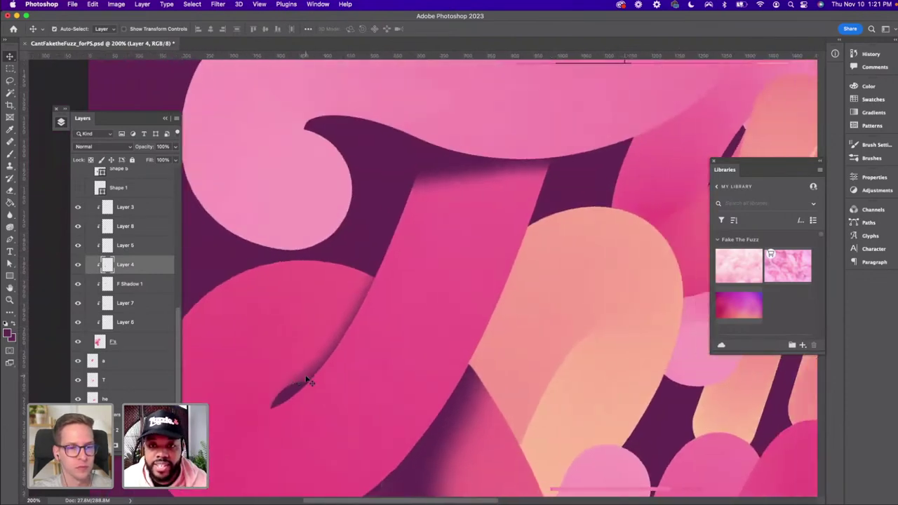
key(super+minus)
key(super+minus)
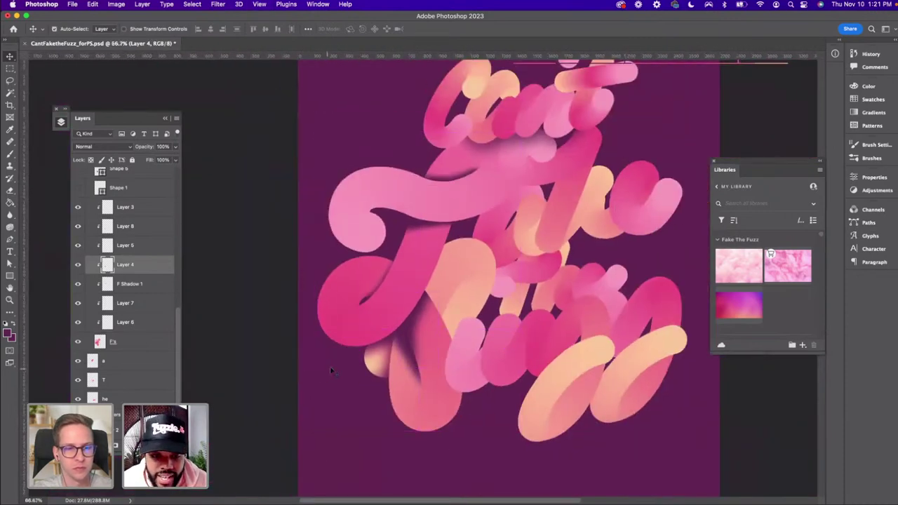
Pick the Layer 7 and then the Layer 8 shading pieces from the artwork at 100% zoom
click(376, 355)
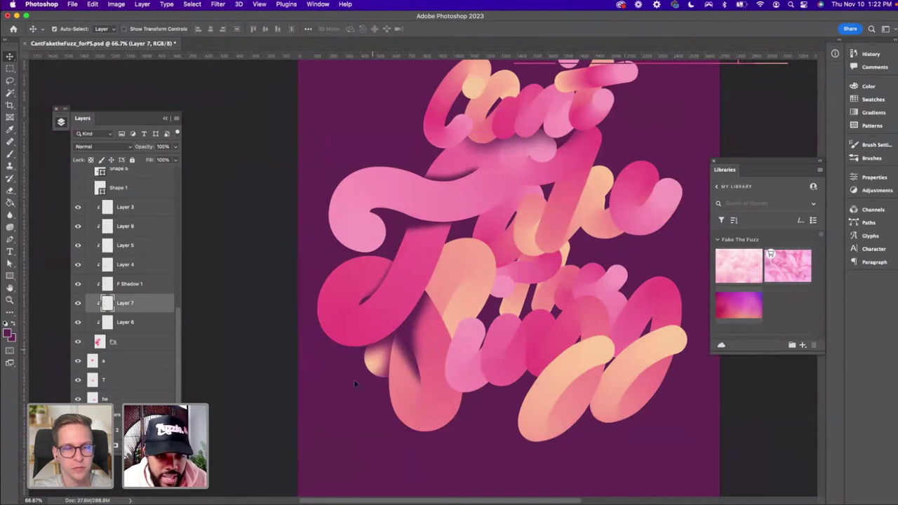
key(super+plus)
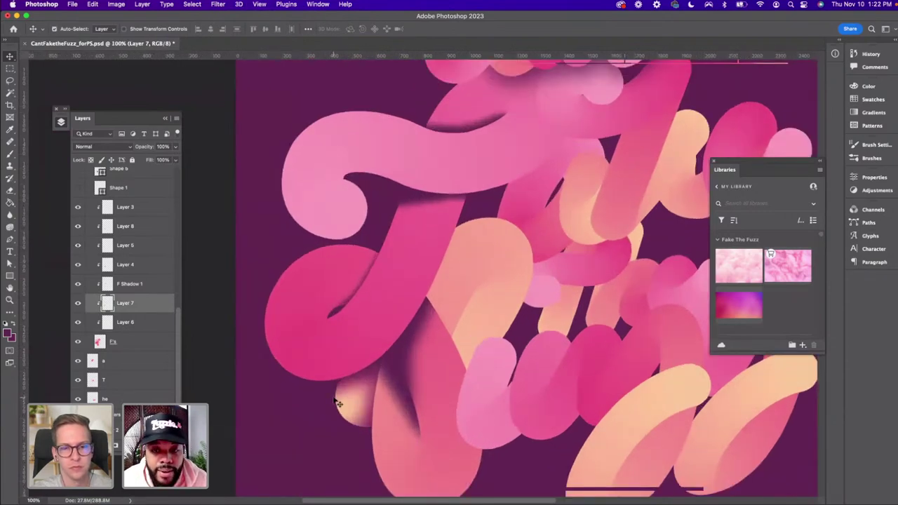
scroll(337, 402, up, 3)
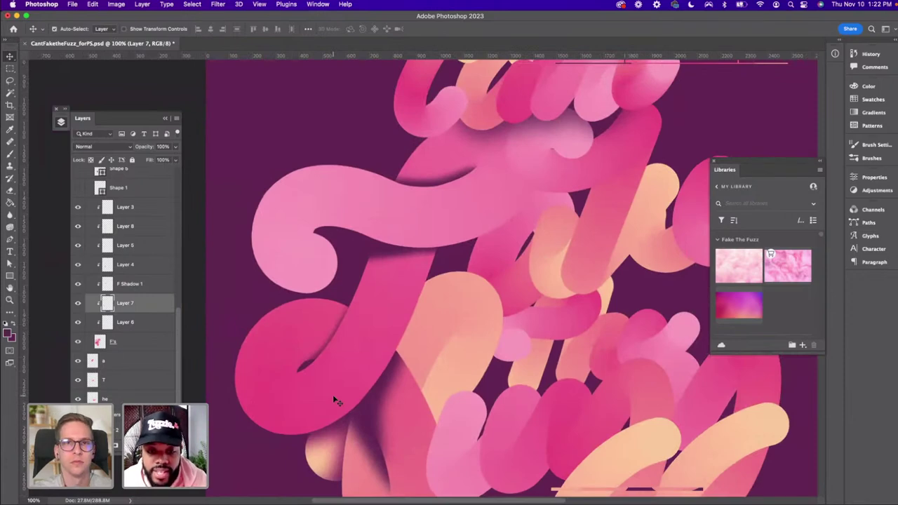
scroll(335, 419, down, 3)
click(371, 388)
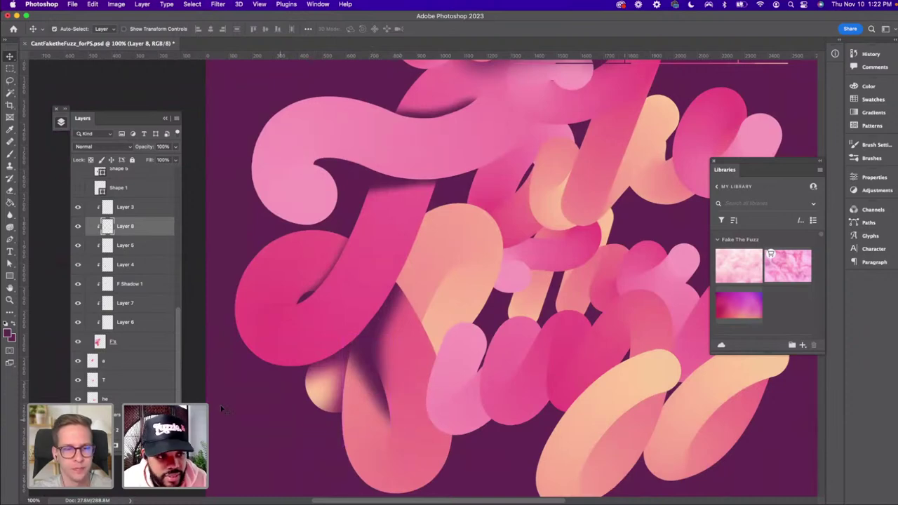
Keep Layer 8's blend mode at Normal and select the F's layer
click(102, 148)
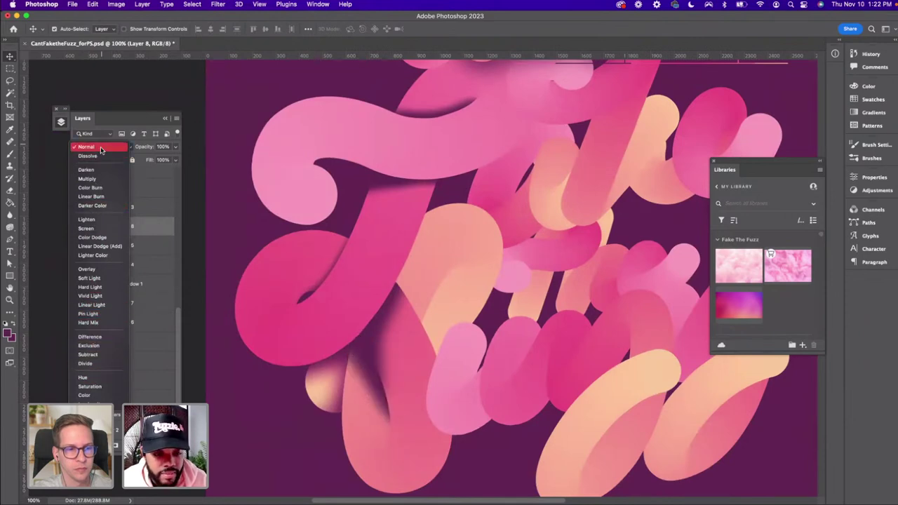
click(105, 147)
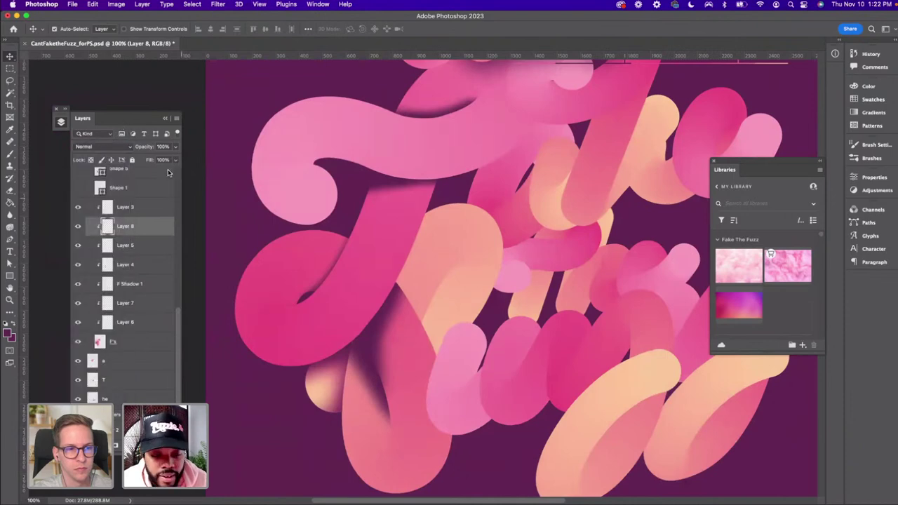
scroll(249, 251, up, 3)
scroll(249, 251, down, 3)
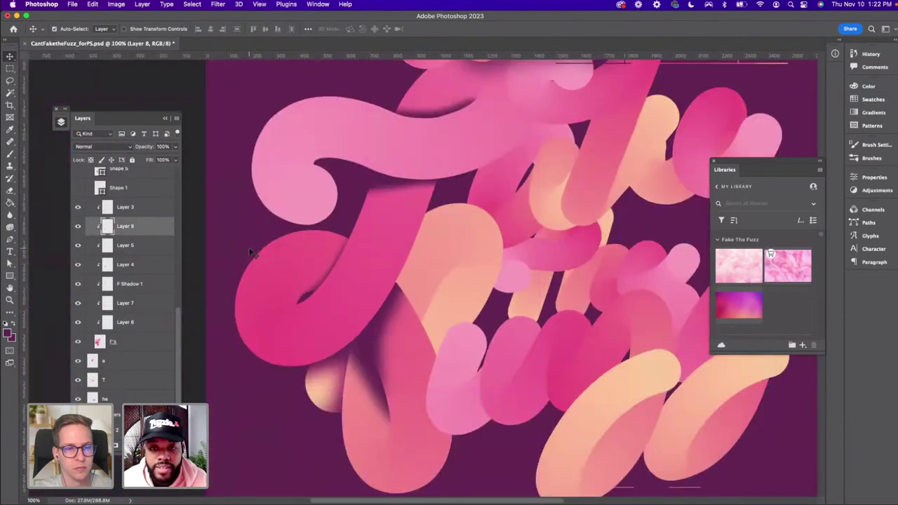
scroll(394, 267, right, 3)
scroll(394, 264, up, 2)
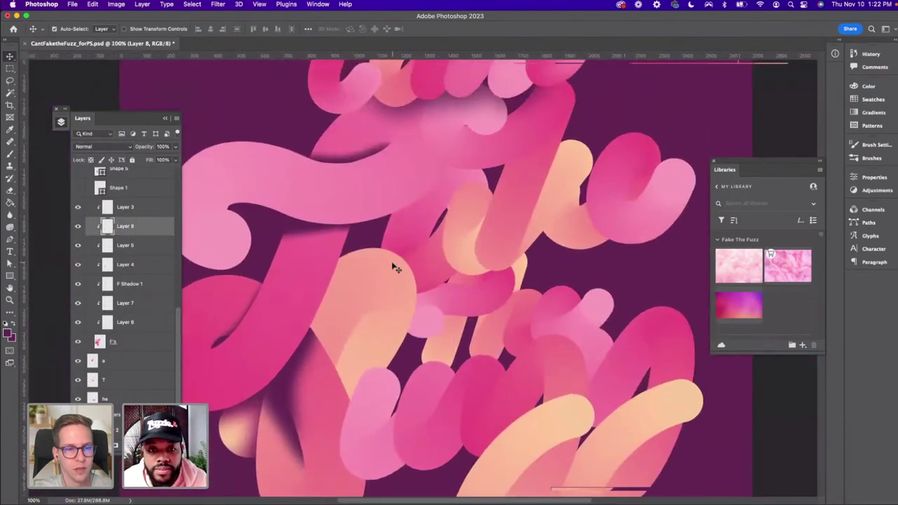
click(335, 276)
scroll(322, 270, up, 2)
scroll(322, 270, up, 2)
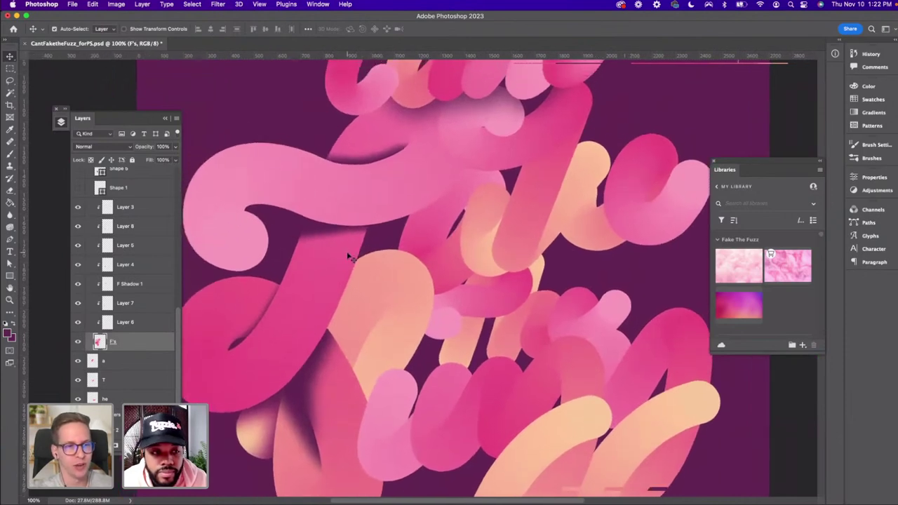
scroll(187, 333, down, 3)
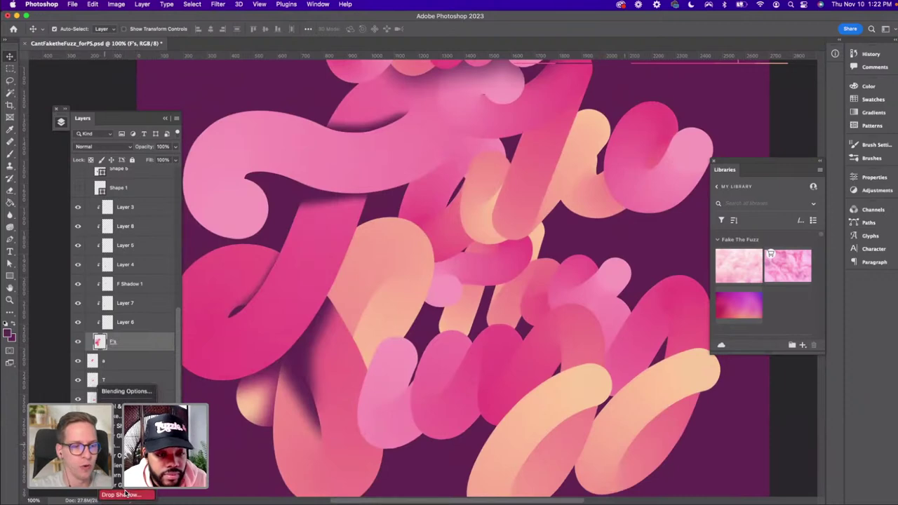
Add a Drop Shadow to the F's layer with Size 79 px and Noise 8%
click(126, 491)
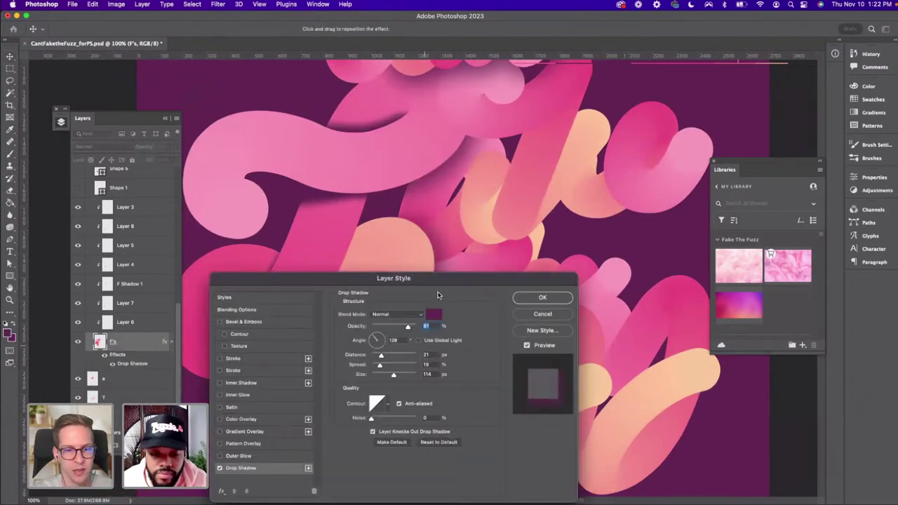
drag(438, 283, 553, 240)
scroll(575, 321, right, 3)
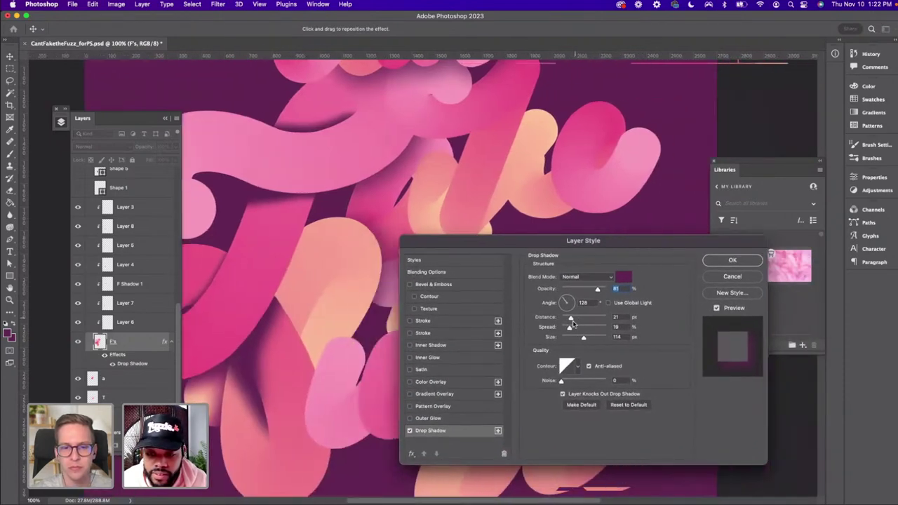
drag(581, 339, 577, 339)
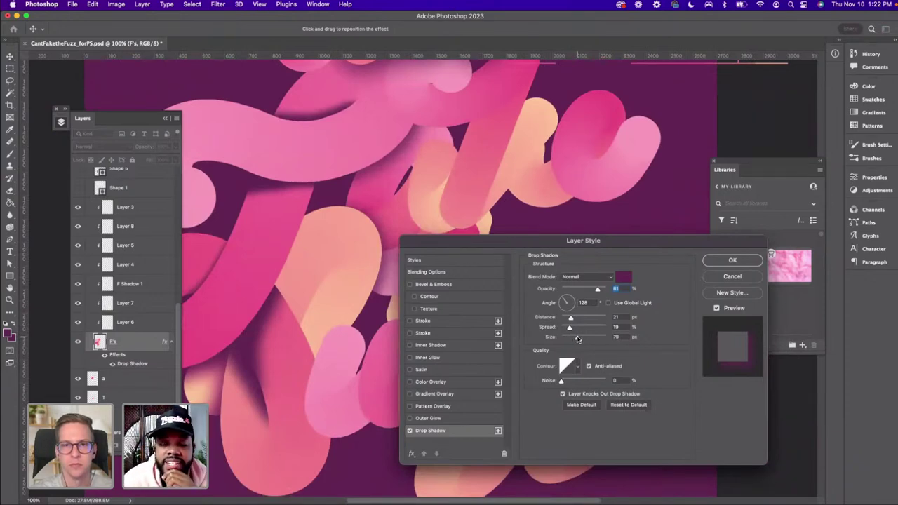
click(578, 340)
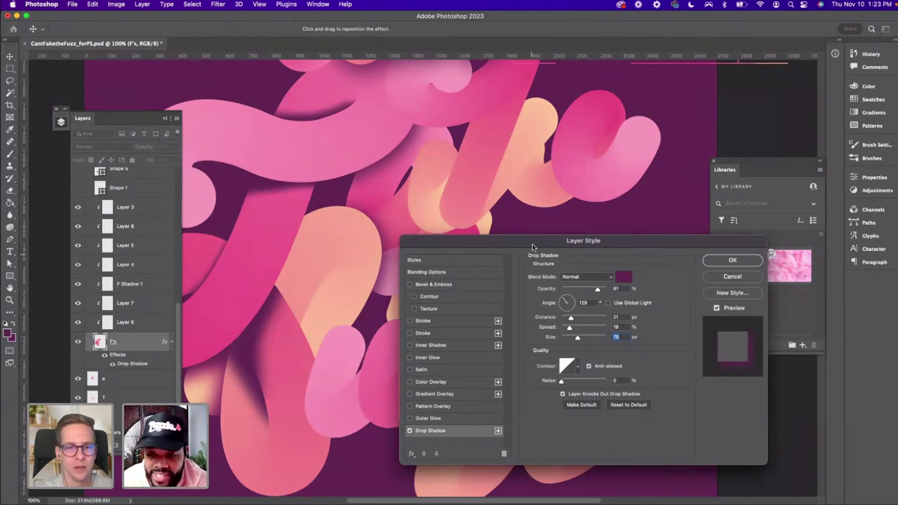
drag(531, 246, 514, 239)
drag(541, 373, 545, 377)
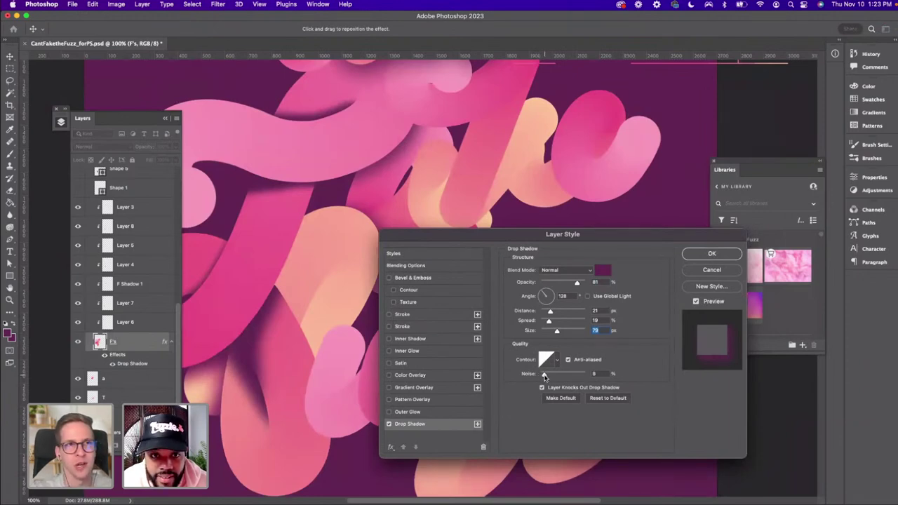
click(698, 257)
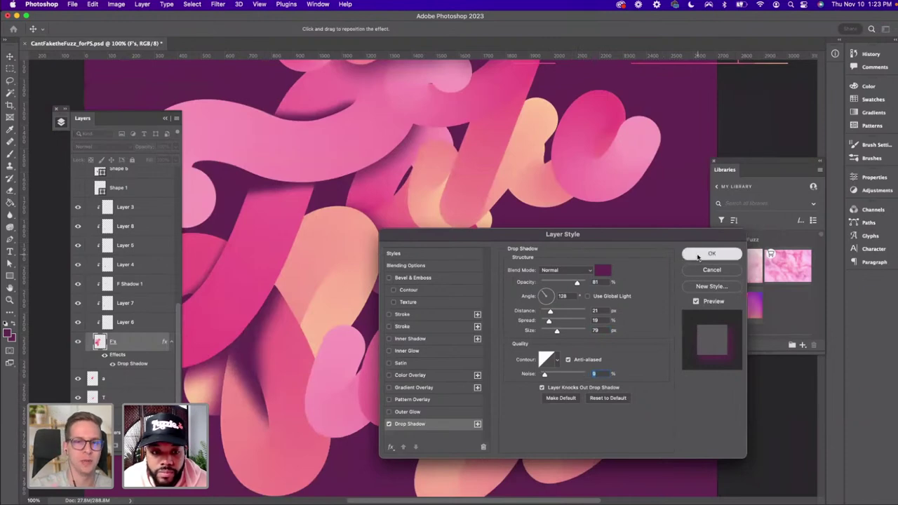
Collapse the F's group, make the F Cross BarBlend layer visible, and view at 100%
key(super+minus)
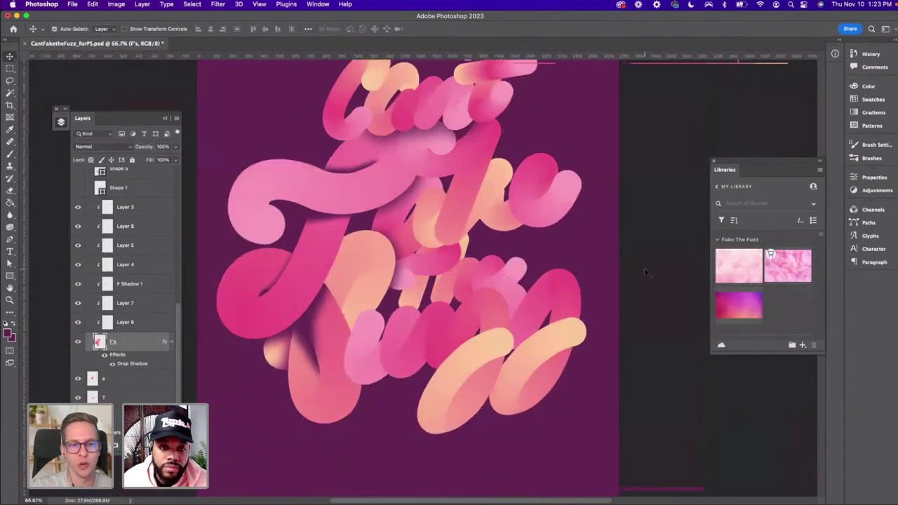
key(super+minus)
key(super+equal)
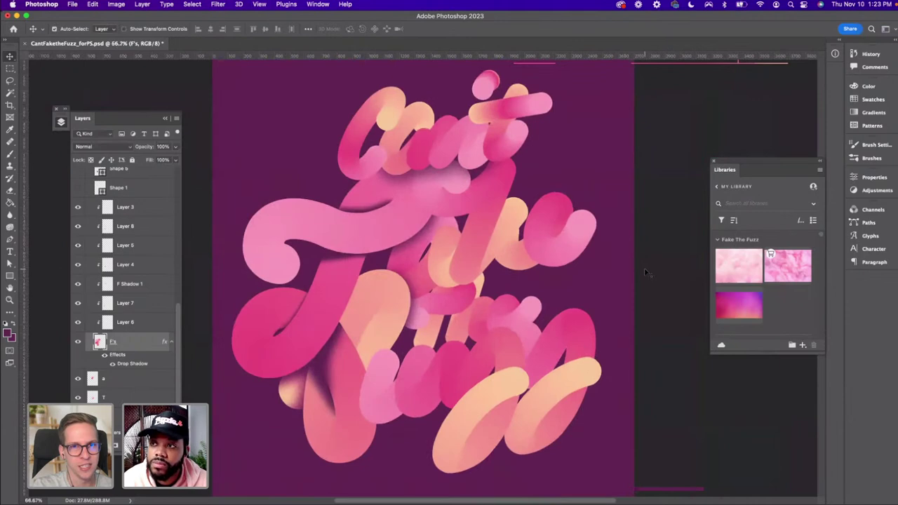
scroll(574, 308, up, 3)
scroll(574, 309, left, 1)
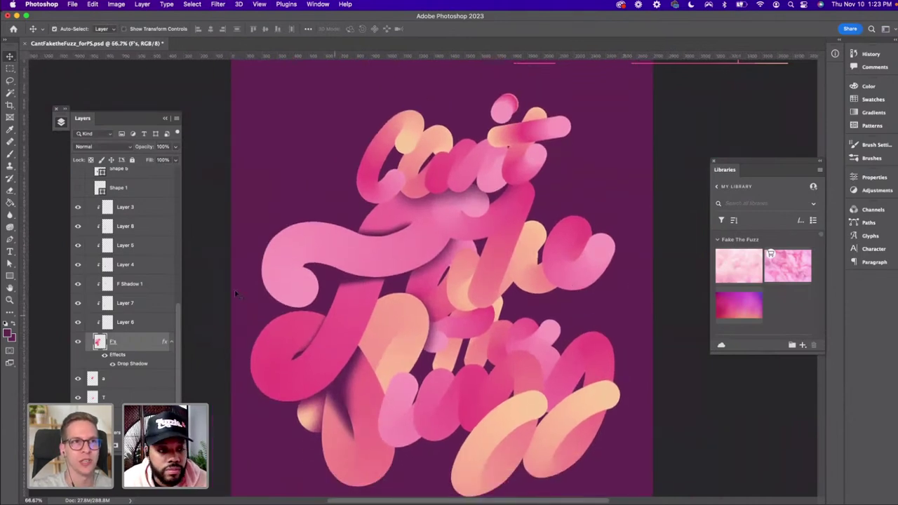
scroll(132, 273, up, 4)
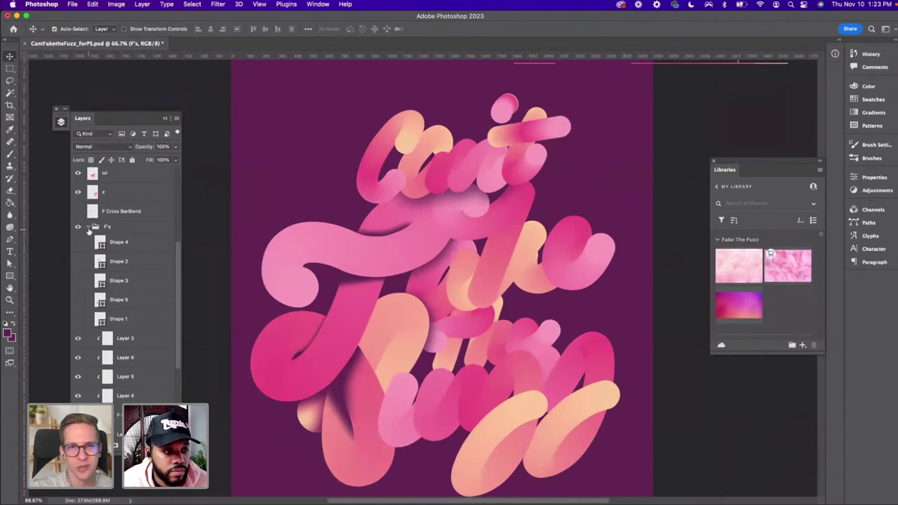
click(89, 231)
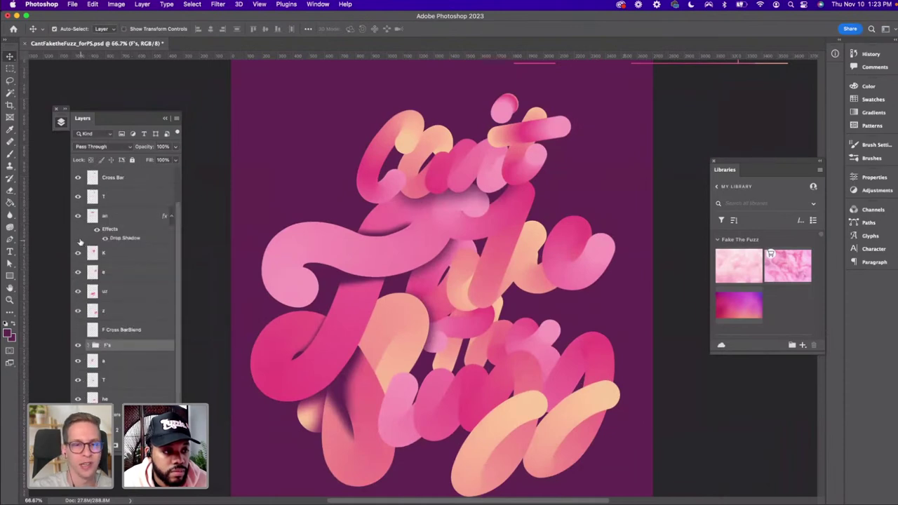
click(79, 329)
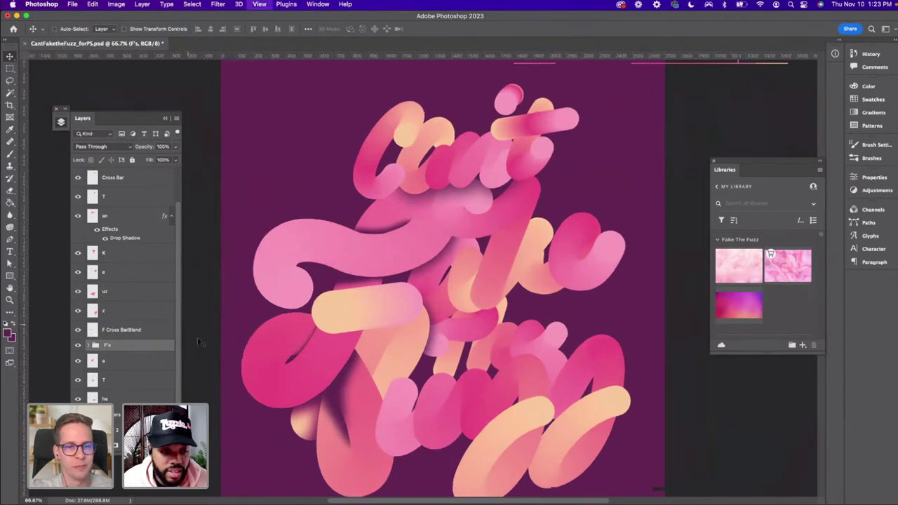
key(super+1)
scroll(267, 335, down, 3)
scroll(266, 335, left, 2)
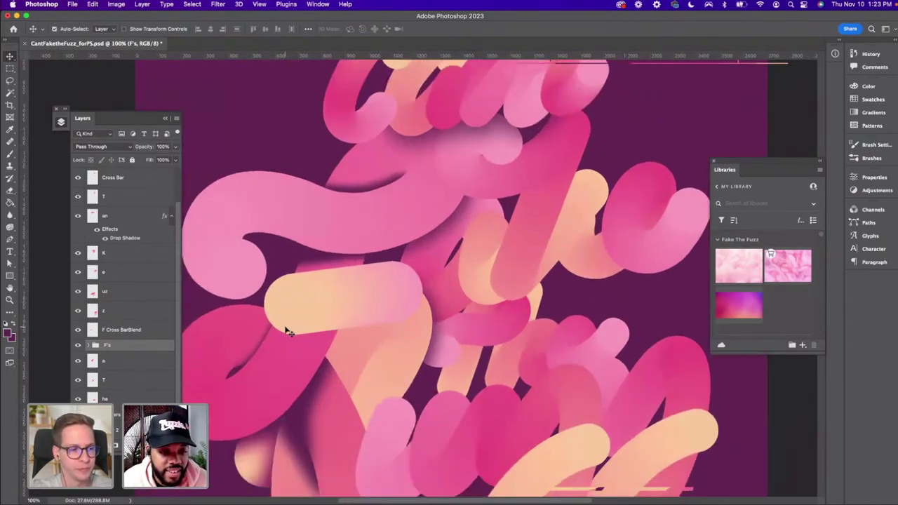
click(132, 314)
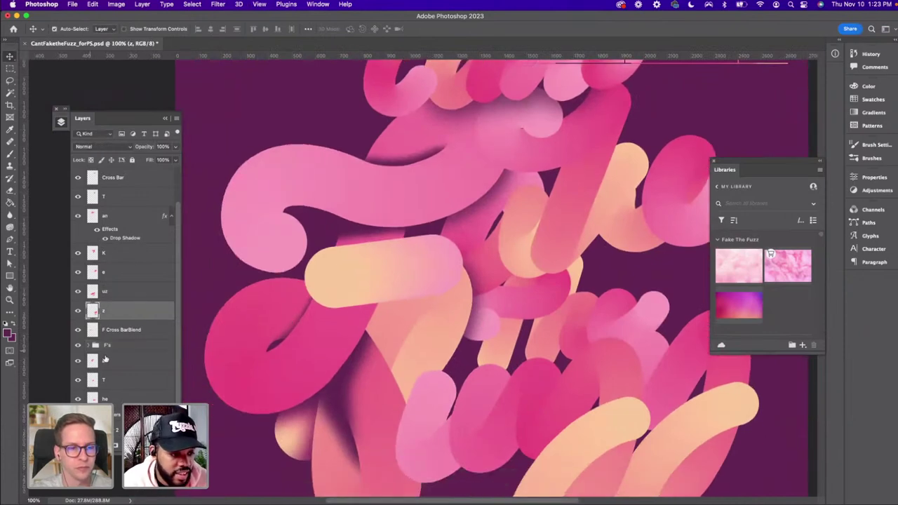
click(130, 361)
click(141, 331)
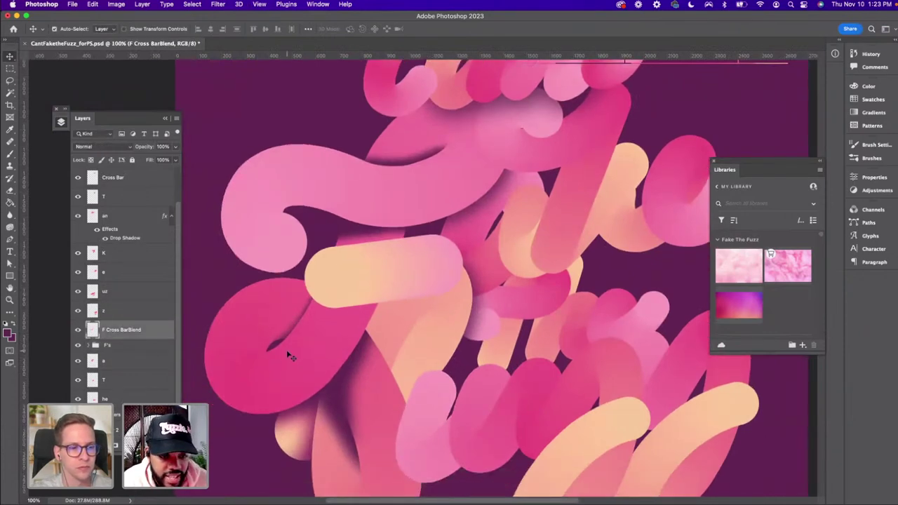
scroll(289, 355, down, 3)
scroll(289, 355, left, 2)
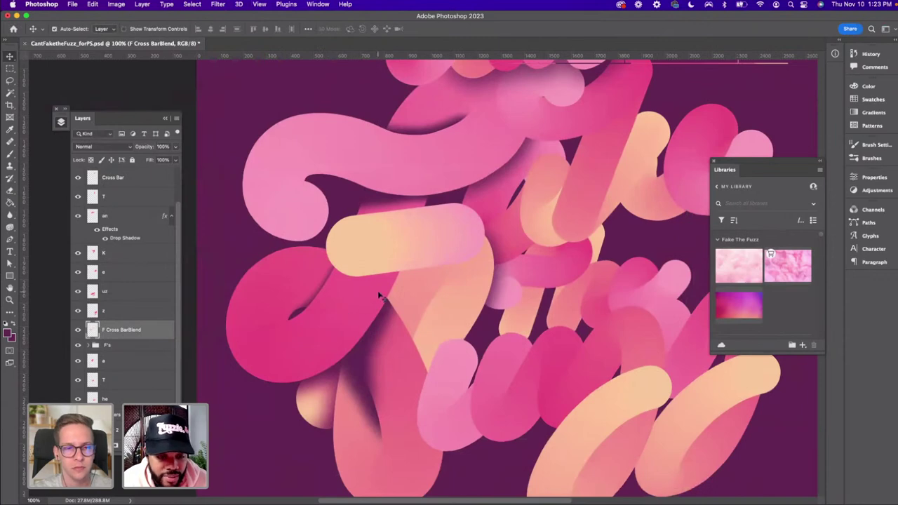
click(109, 347)
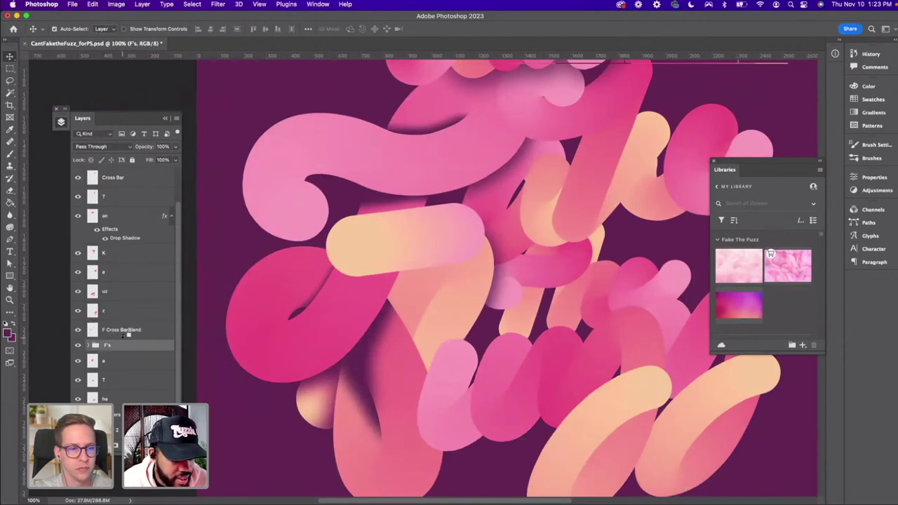
alt+click(129, 337)
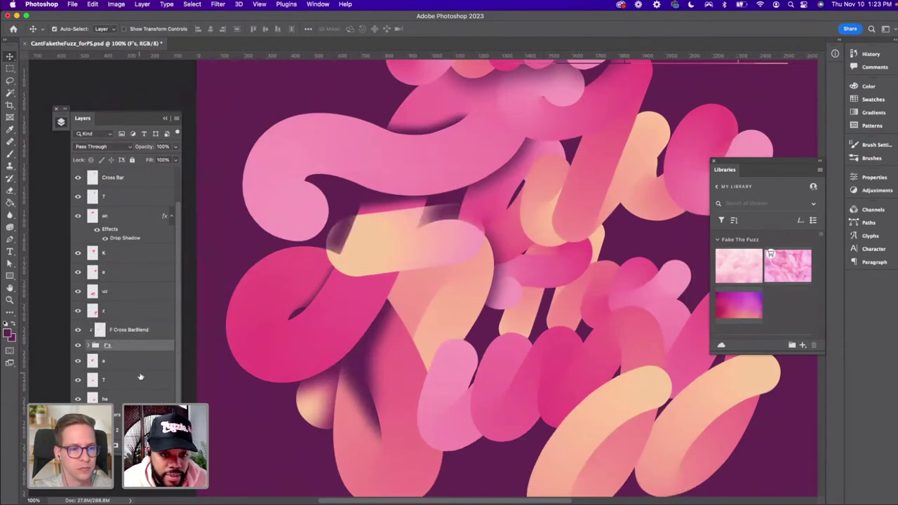
alt+click(123, 338)
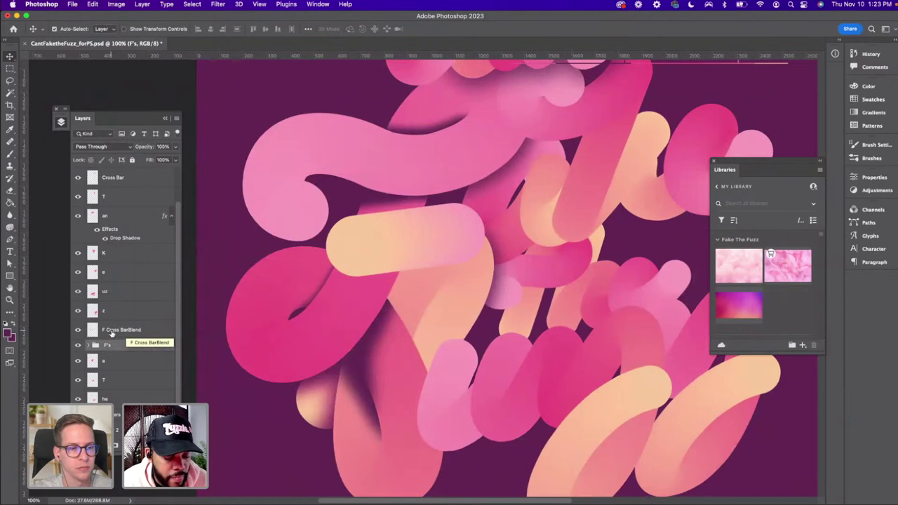
click(113, 334)
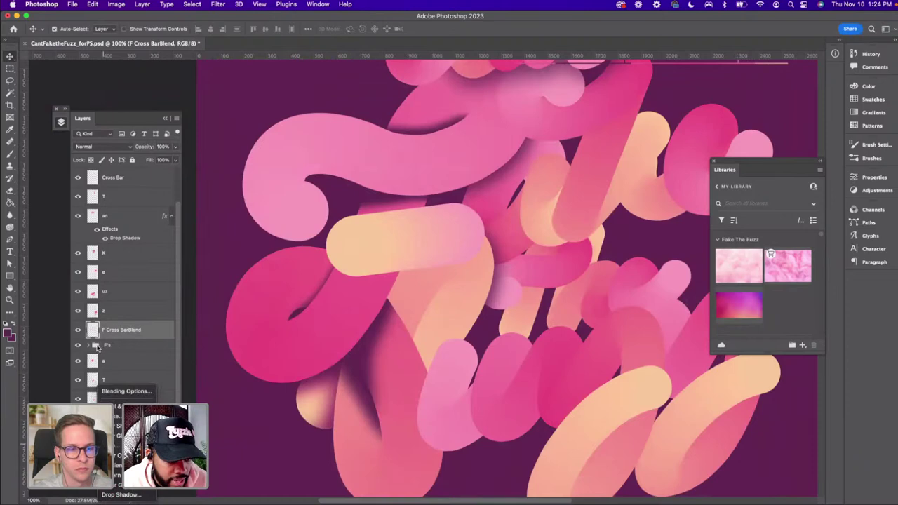
click(88, 346)
scroll(117, 358, down, 4)
scroll(117, 359, down, 2)
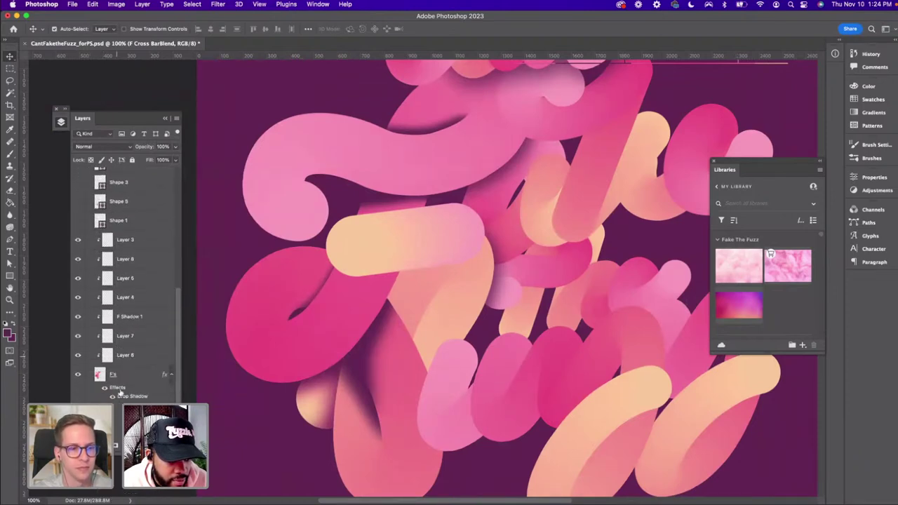
scroll(121, 398, up, 1)
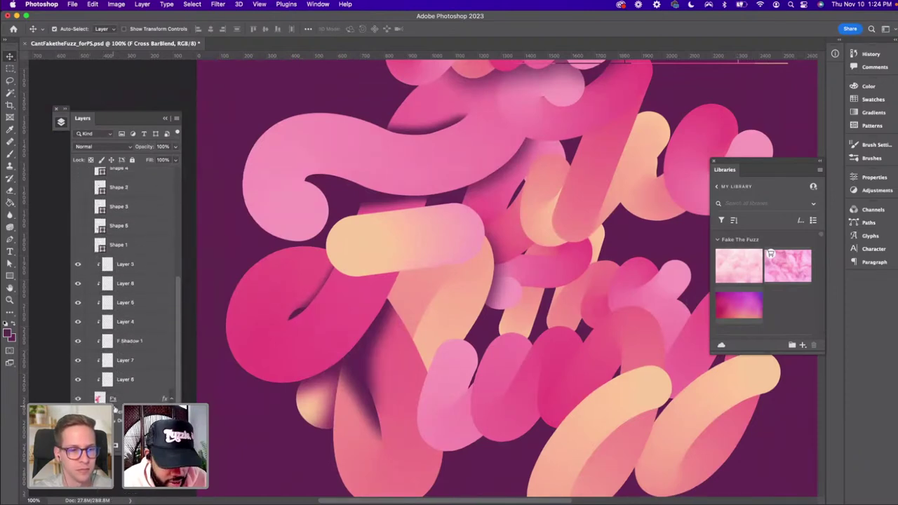
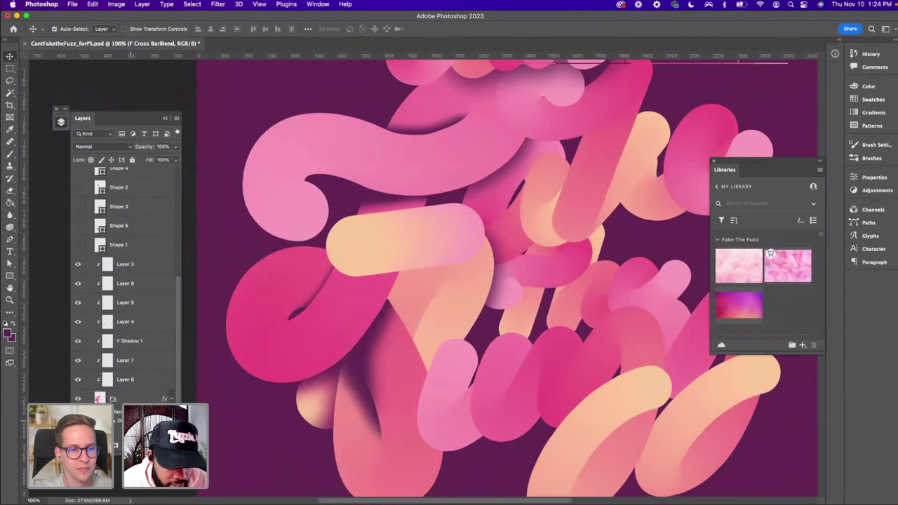
Apply the drop shadow to the F Cross BarBlend layer
scroll(124, 182, up, 3)
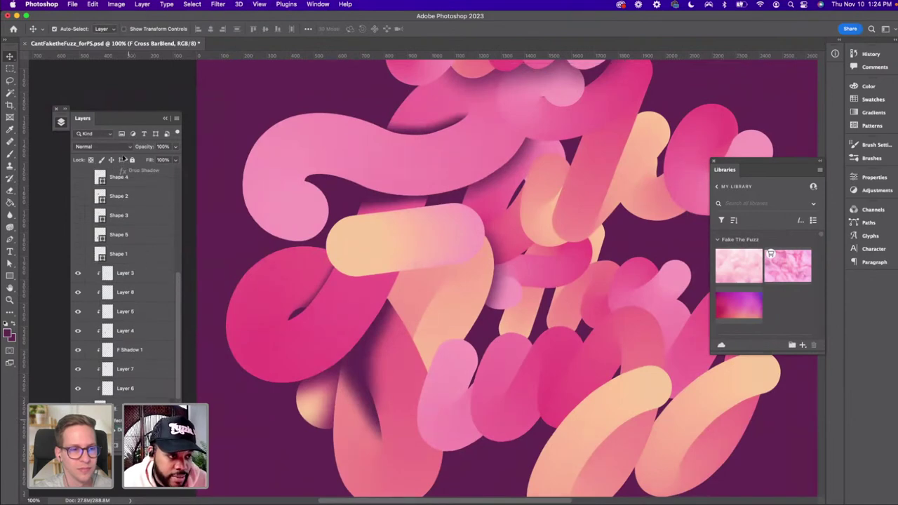
drag(123, 169, 124, 204)
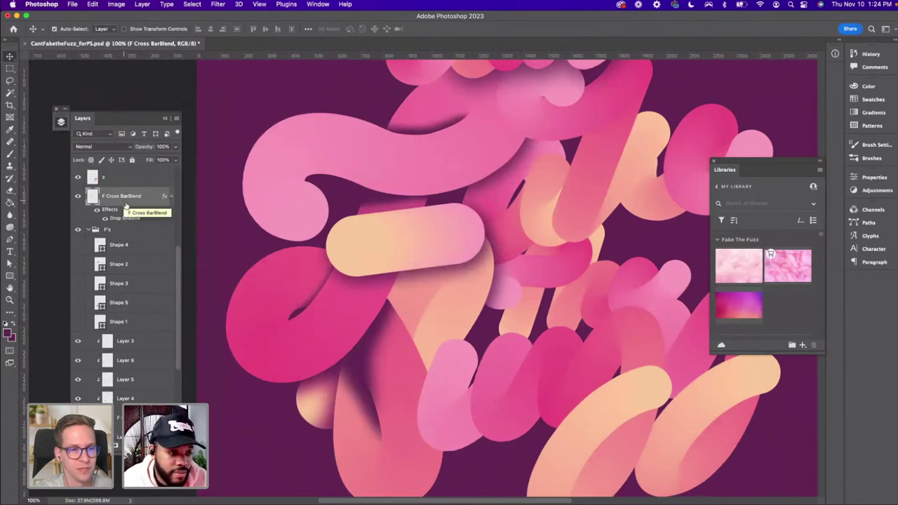
click(89, 230)
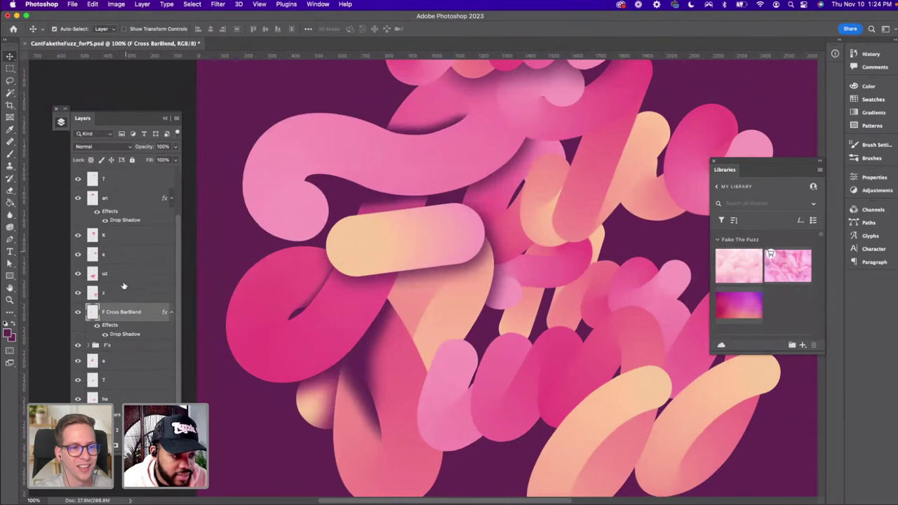
drag(123, 334, 123, 335)
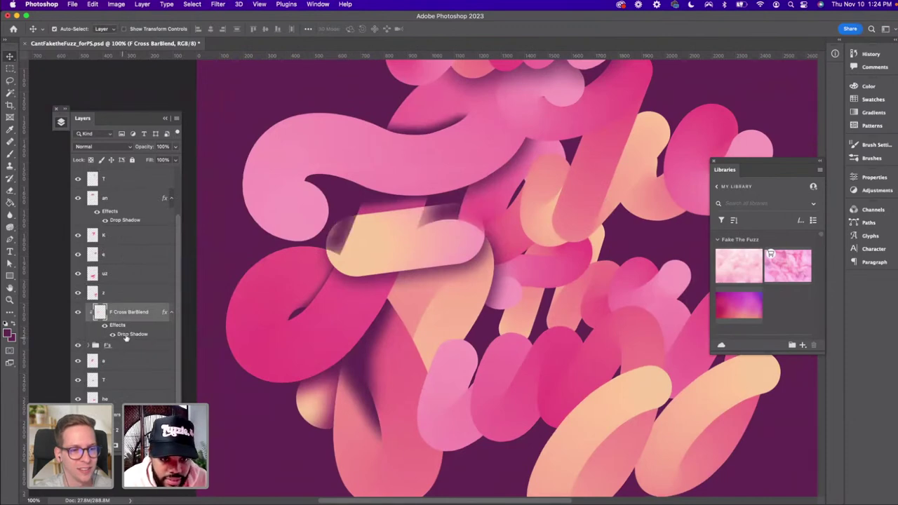
Duplicate F Cross BarBlend, turn off the copy's drop shadow, and delete the original layer
key(super+j)
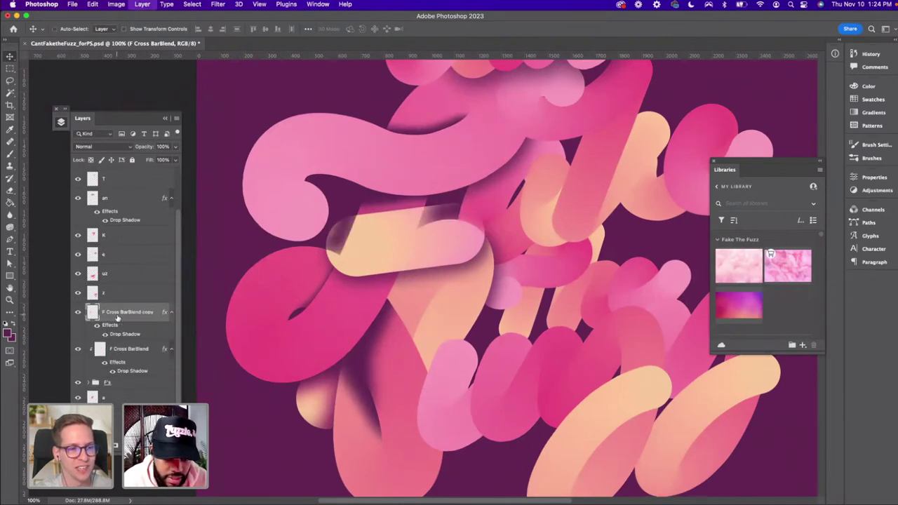
click(79, 349)
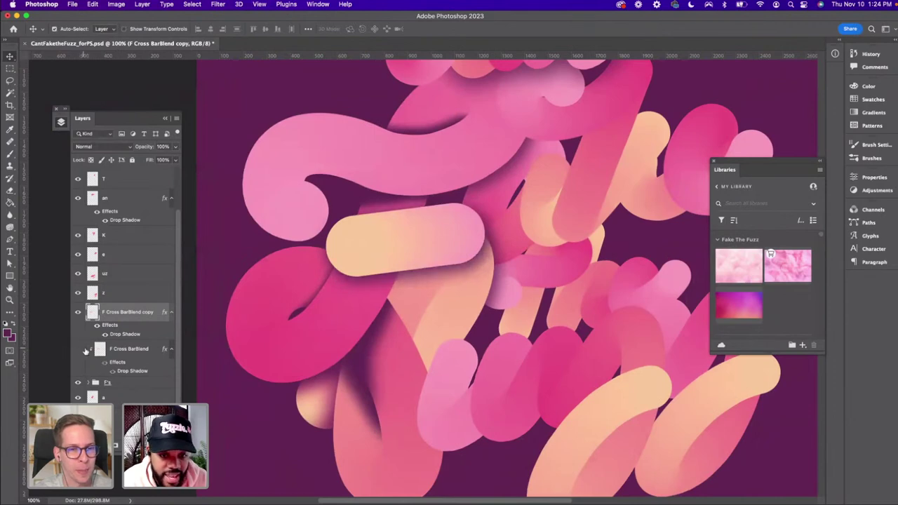
click(97, 326)
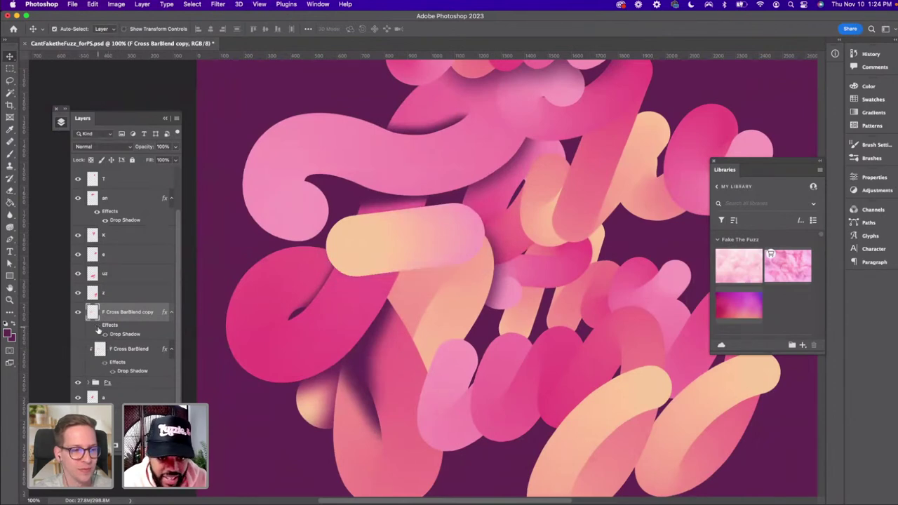
click(95, 353)
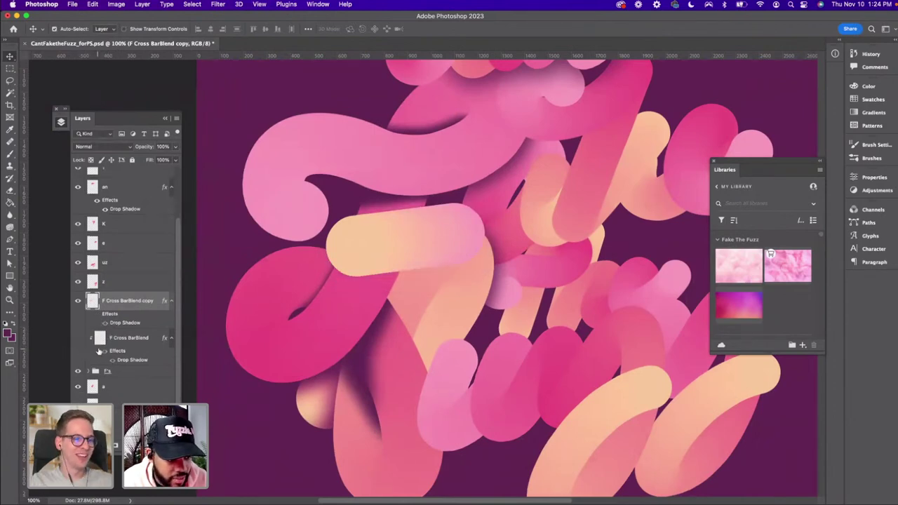
key(BackSpace)
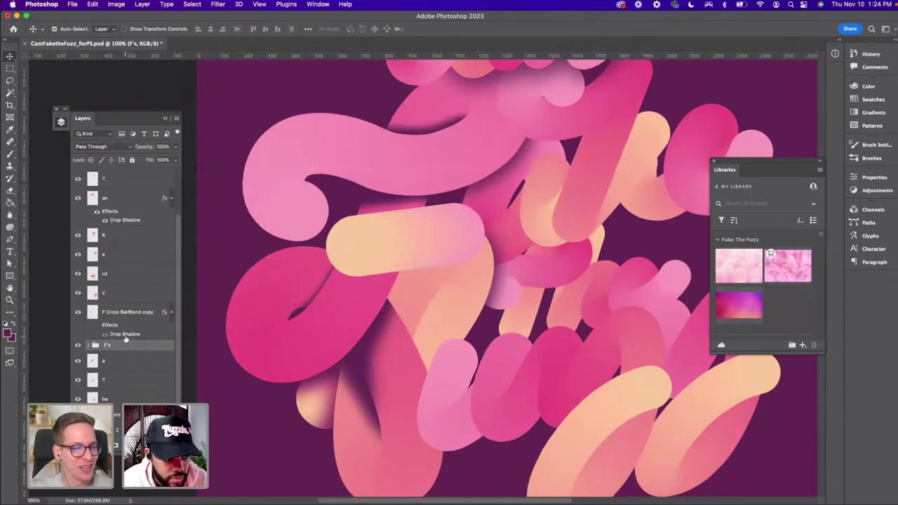
click(124, 316)
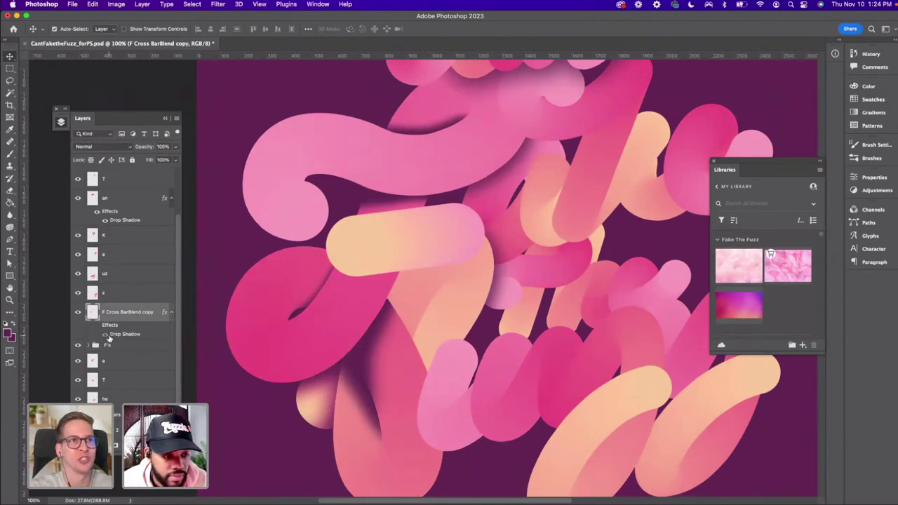
Inspect the cross bar up close, return to 100%, and expand the F's group
scroll(295, 345, down, 2)
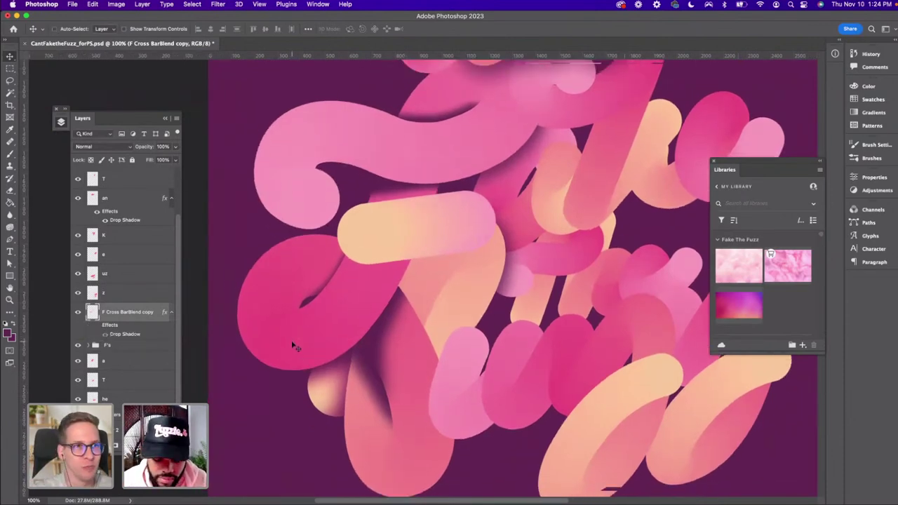
key(super+equal)
scroll(295, 344, left, 5)
scroll(295, 345, up, 2)
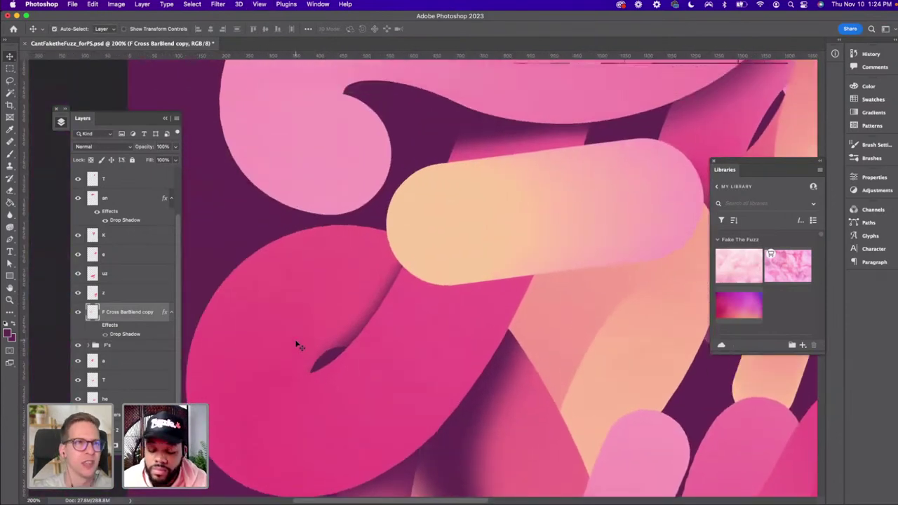
key(super+minus)
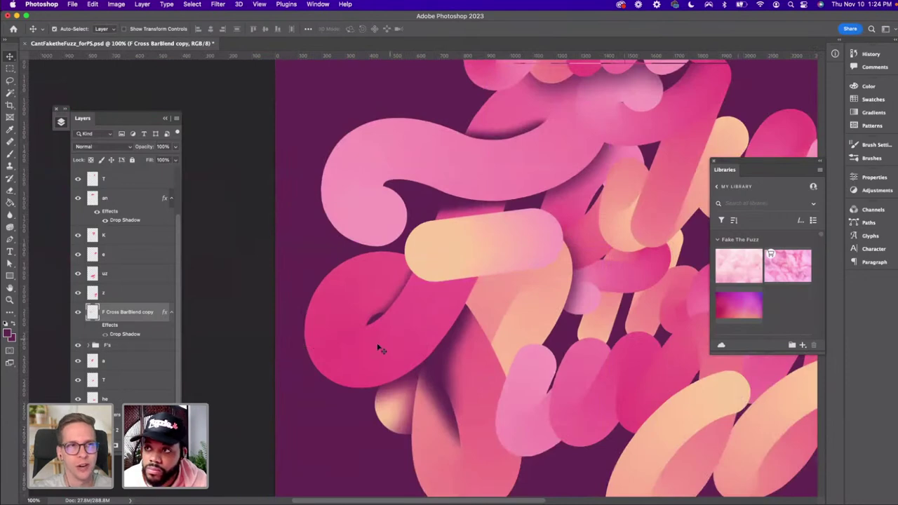
scroll(344, 351, up, 2)
scroll(344, 351, right, 2)
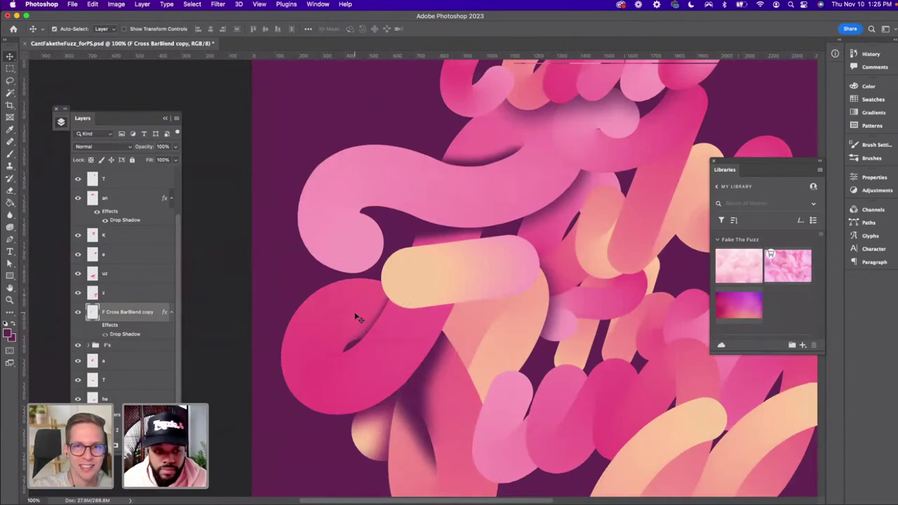
click(88, 345)
scroll(106, 358, down, 2)
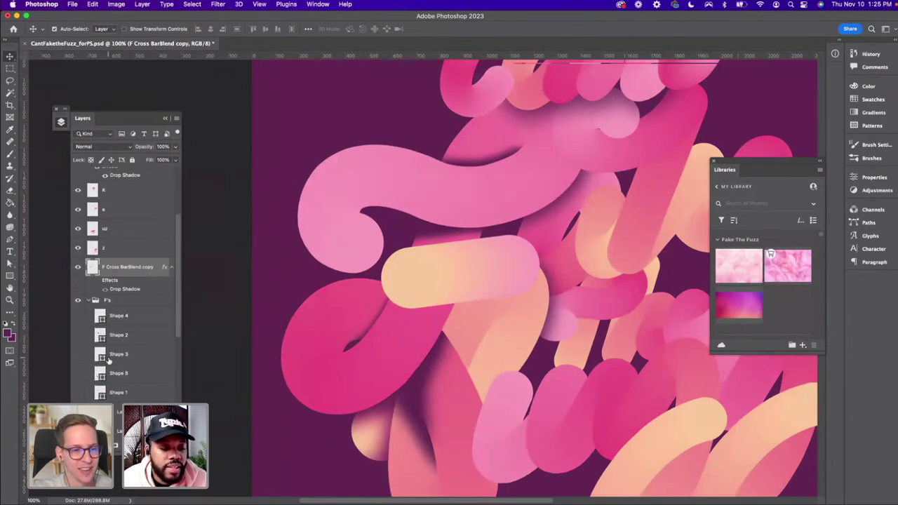
scroll(109, 358, down, 5)
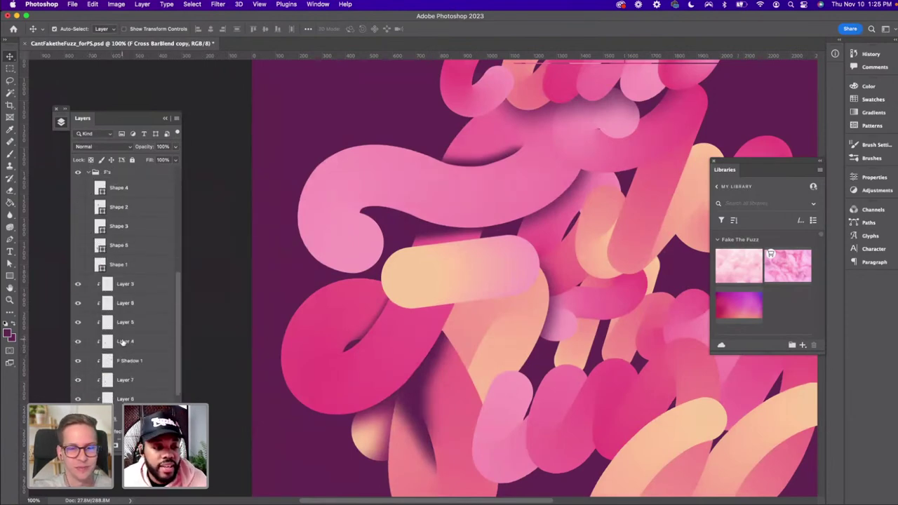
Add a new empty layer above Layer 4 and shrink the brush to about 184
click(123, 342)
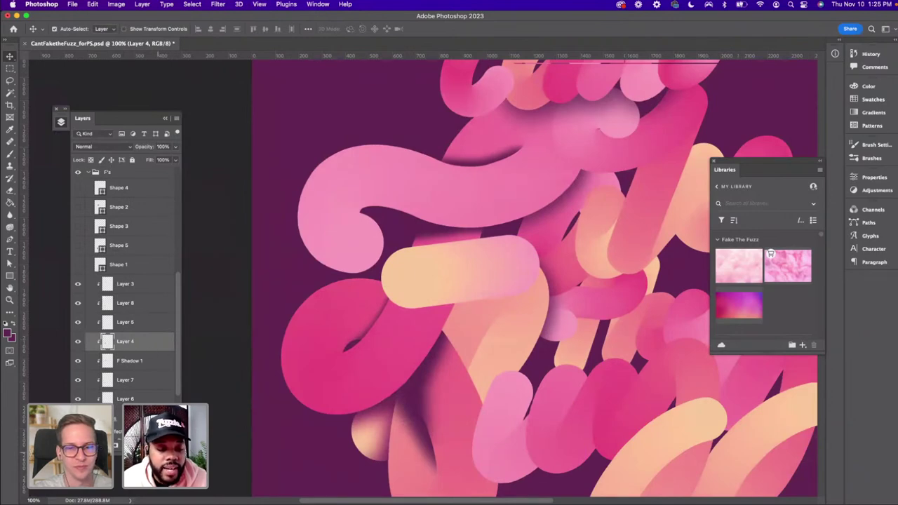
key(super+shift+alt+n)
key(b)
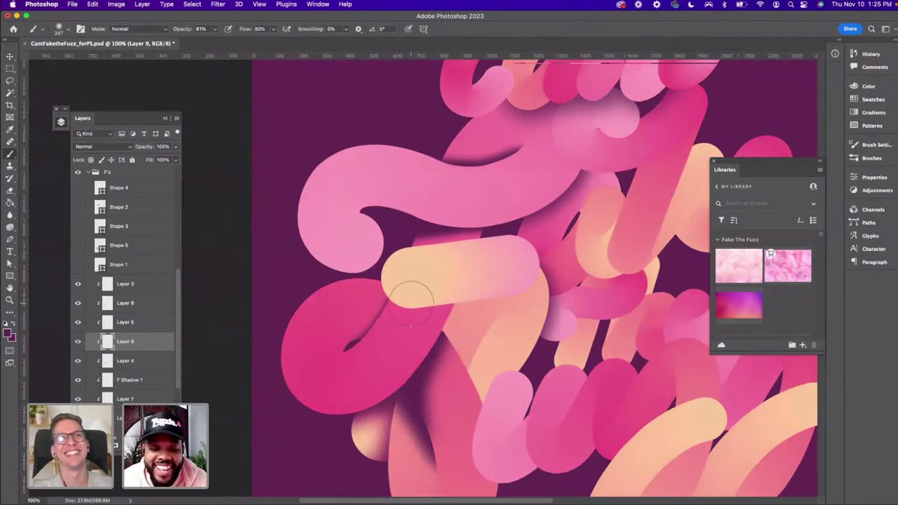
mouse_move(404, 289)
mouse_down()
mouse_move(387, 288)
mouse_move(465, 297)
mouse_up()
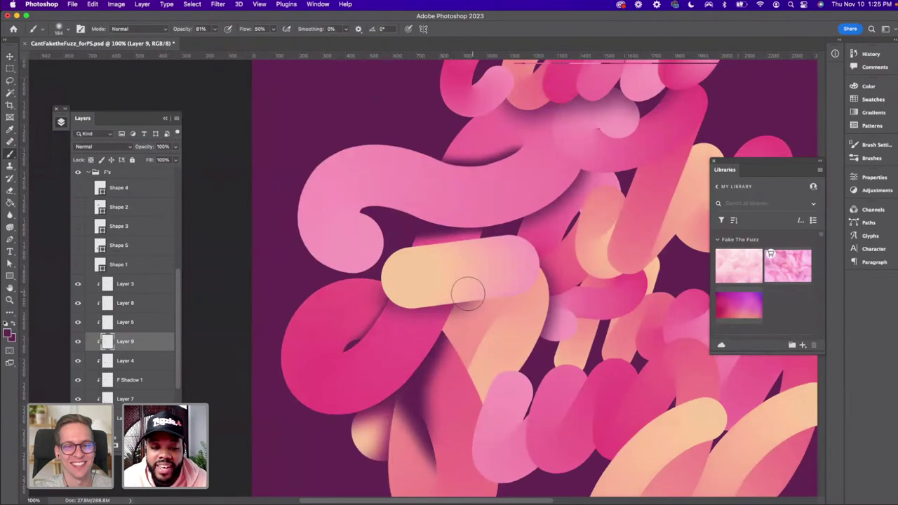
Undo the test brush stroke, zoom to 200%, and switch to the Pen tool
key(super+z)
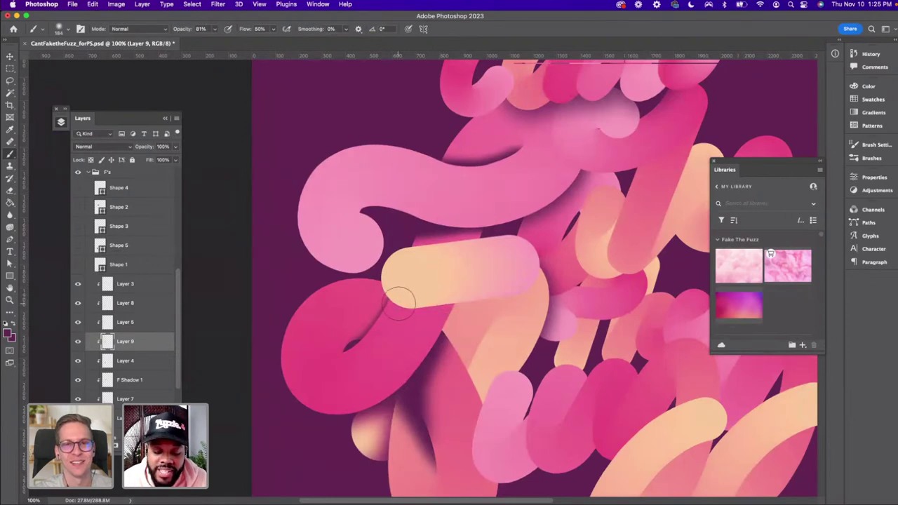
key(super+plus)
key(v)
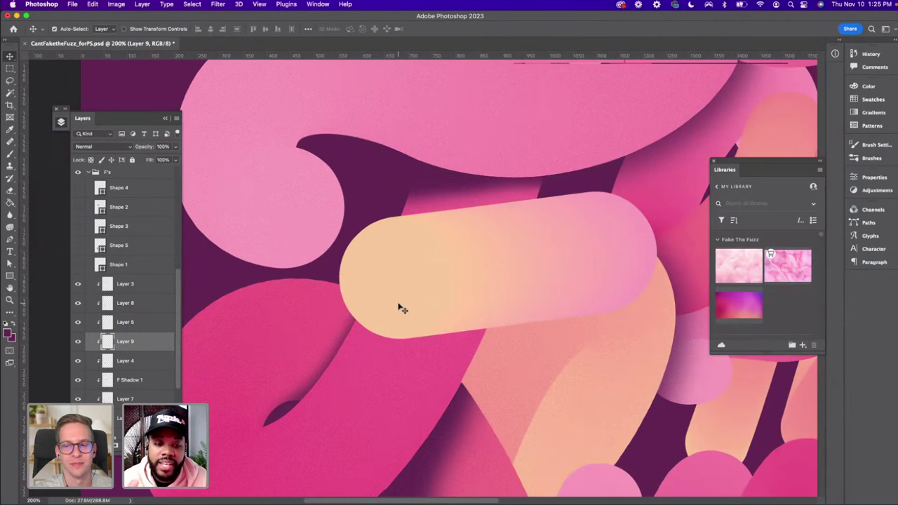
key(p)
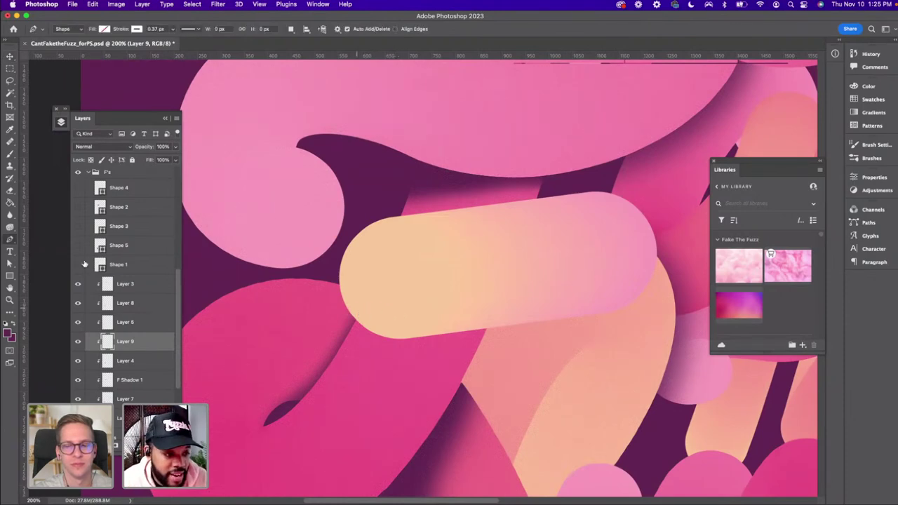
Add a new layer above Shape 5 and start a Pen path at the peach bar's lower-left edge
click(102, 246)
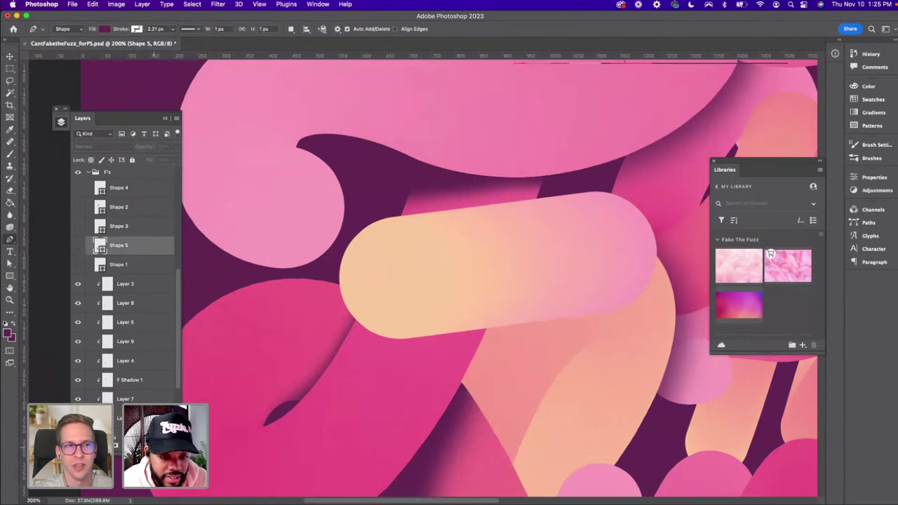
key(super+alt+shift+n)
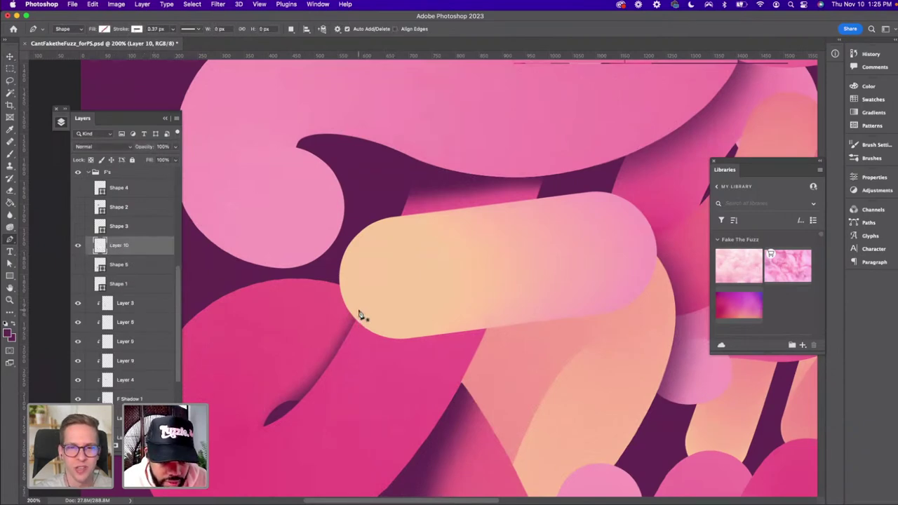
click(358, 311)
click(326, 370)
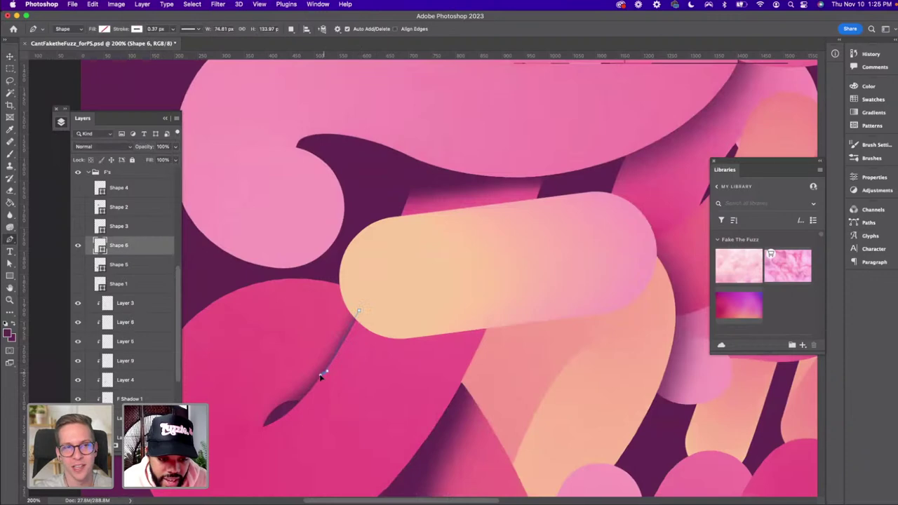
key(super+z)
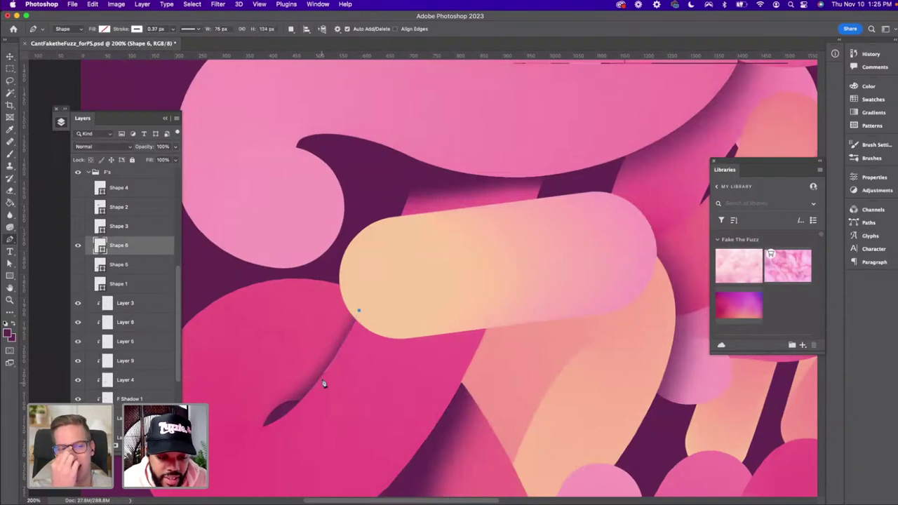
drag(320, 379, 298, 406)
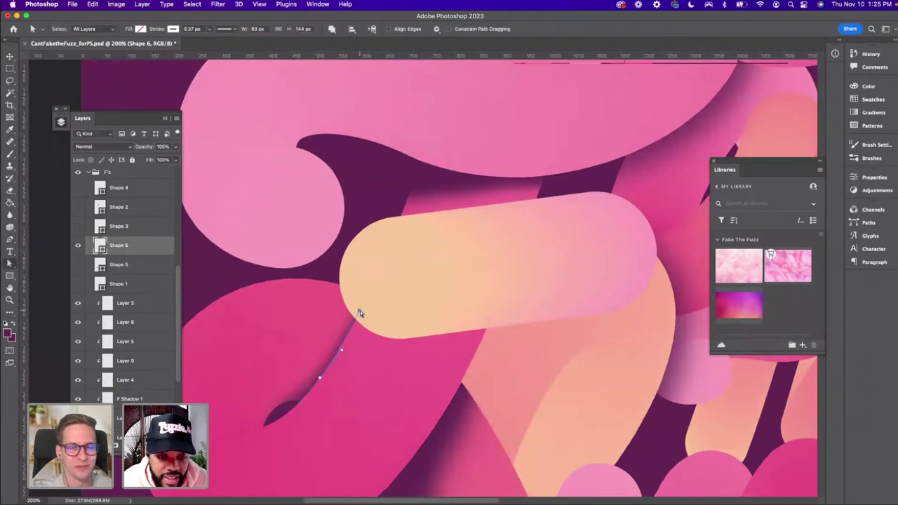
key(a)
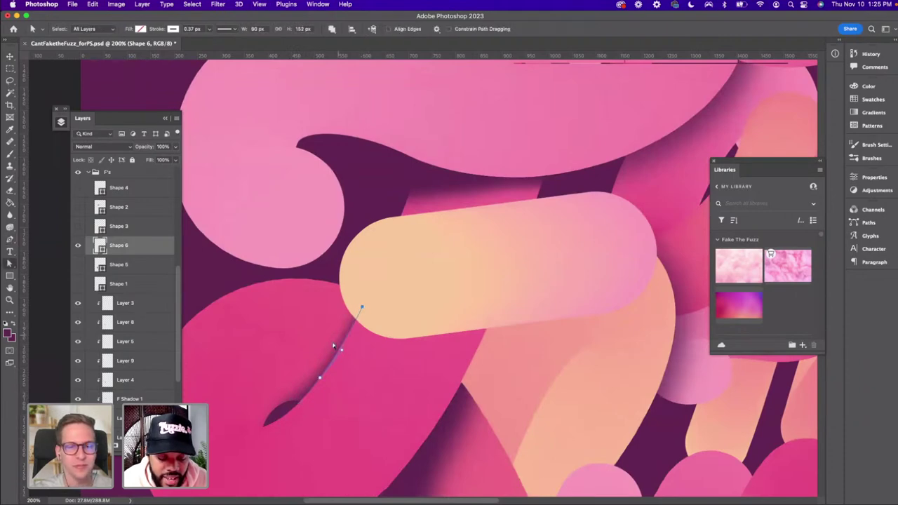
key(p)
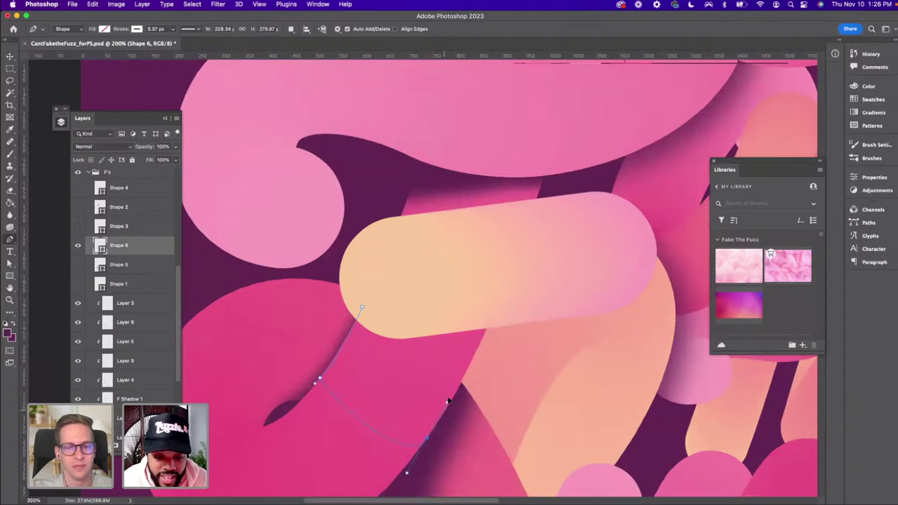
Reshape the last curves and close the path arcing over the overlap
scroll(366, 432, down, 5)
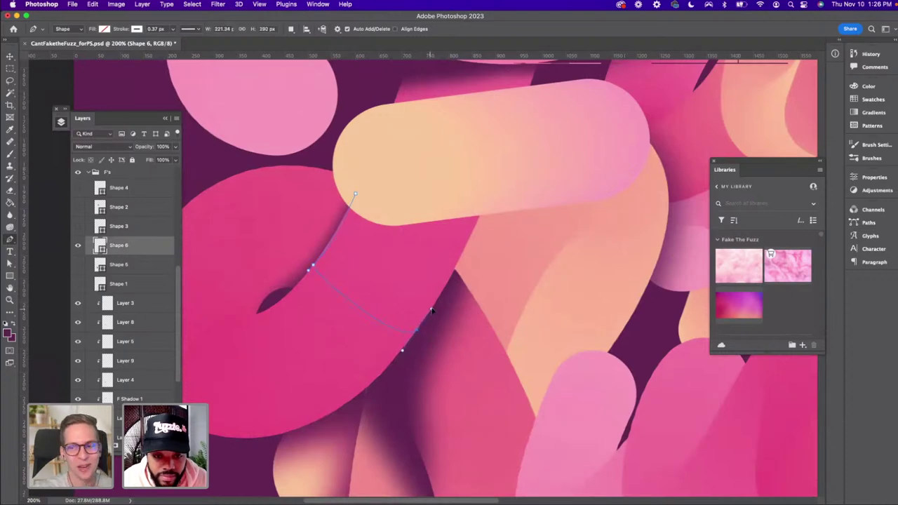
scroll(432, 309, up, 3)
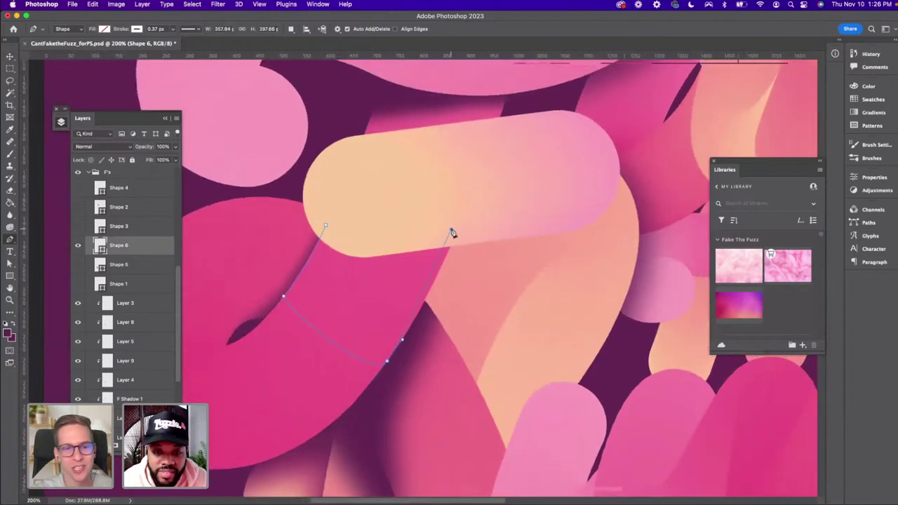
key(super+z)
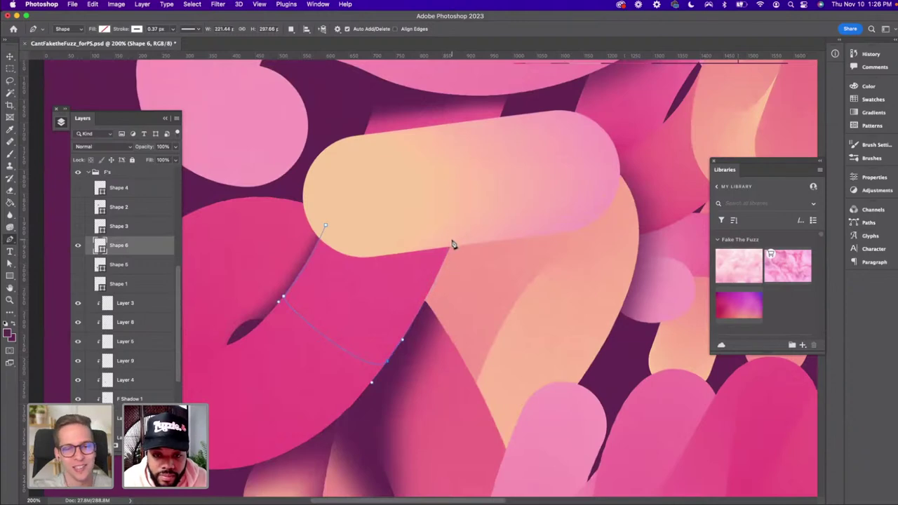
drag(463, 218, 459, 213)
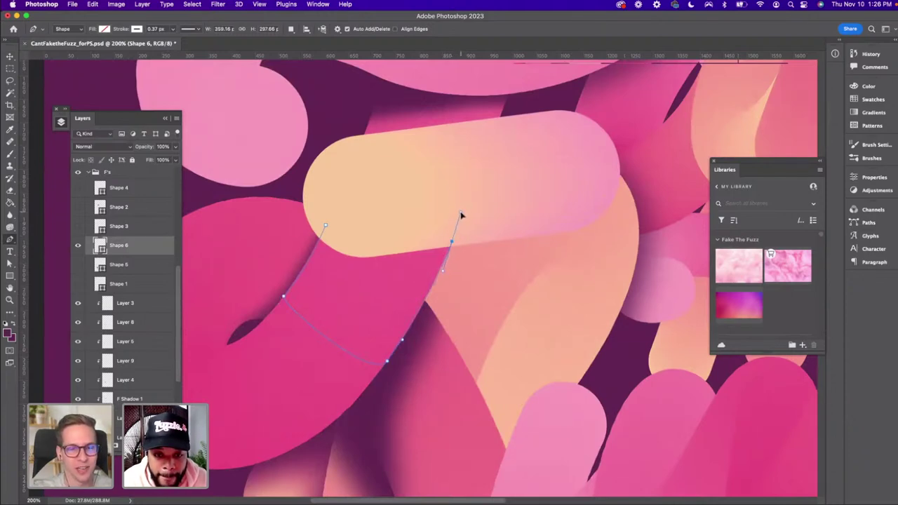
key(a)
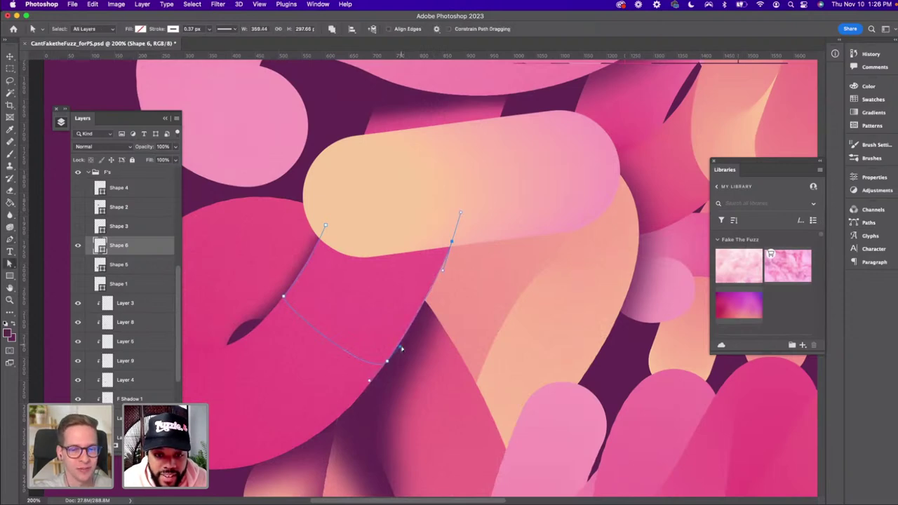
key(p)
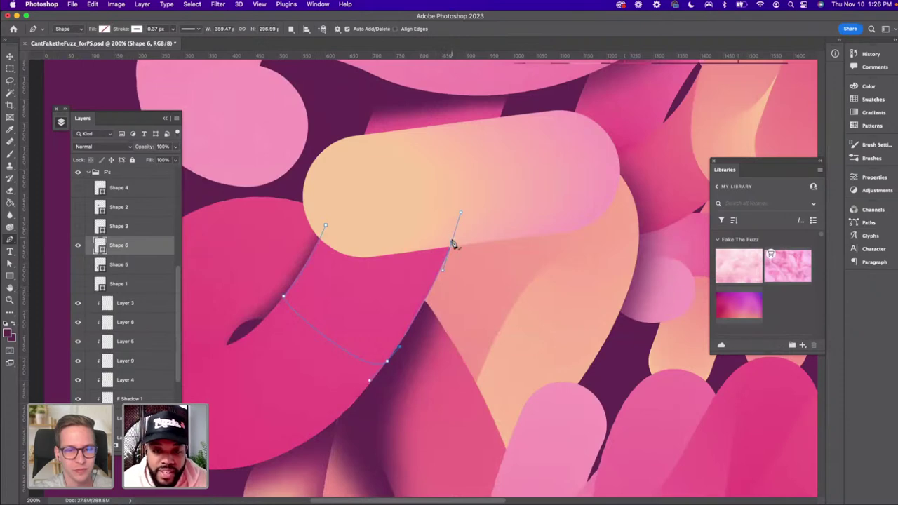
alt+click(452, 242)
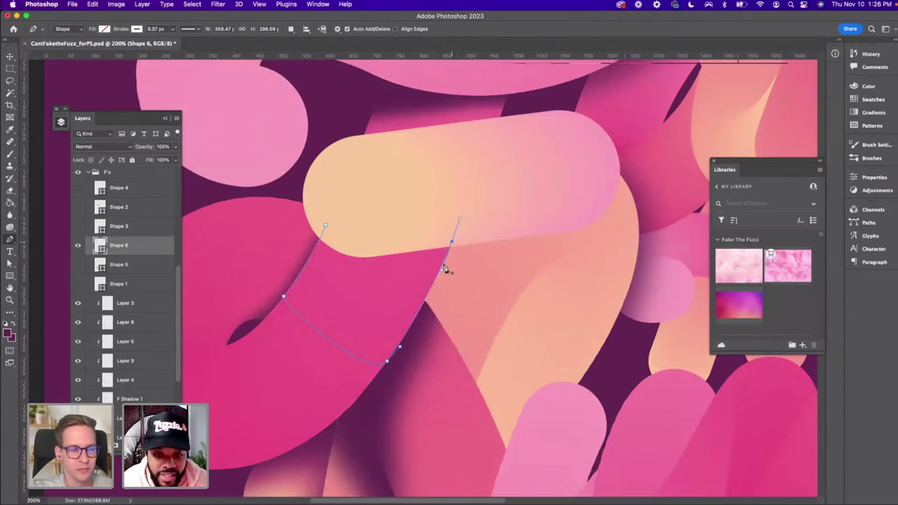
mouse_move(327, 228)
mouse_down()
mouse_move(315, 240)
mouse_move(329, 246)
mouse_up()
key(a)
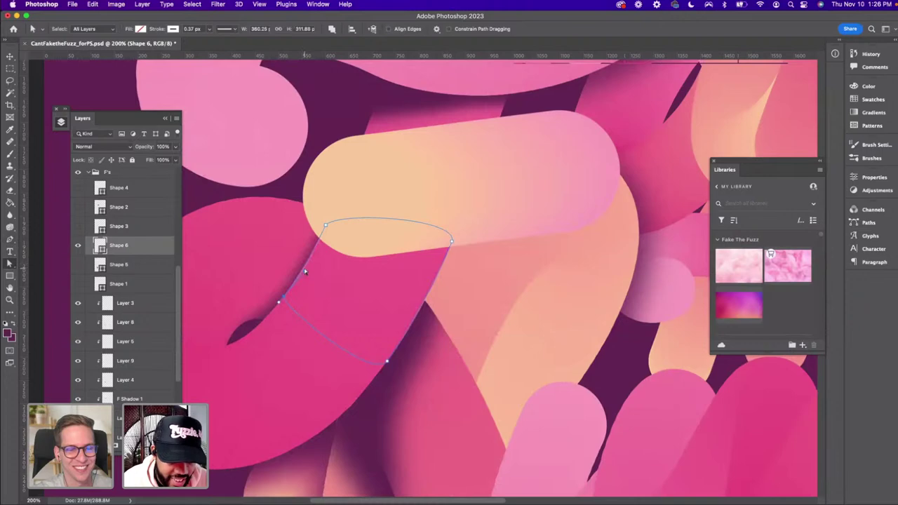
key(v)
Load the path as a selection and select Layer 6 for painting
key(ctrl+Return)
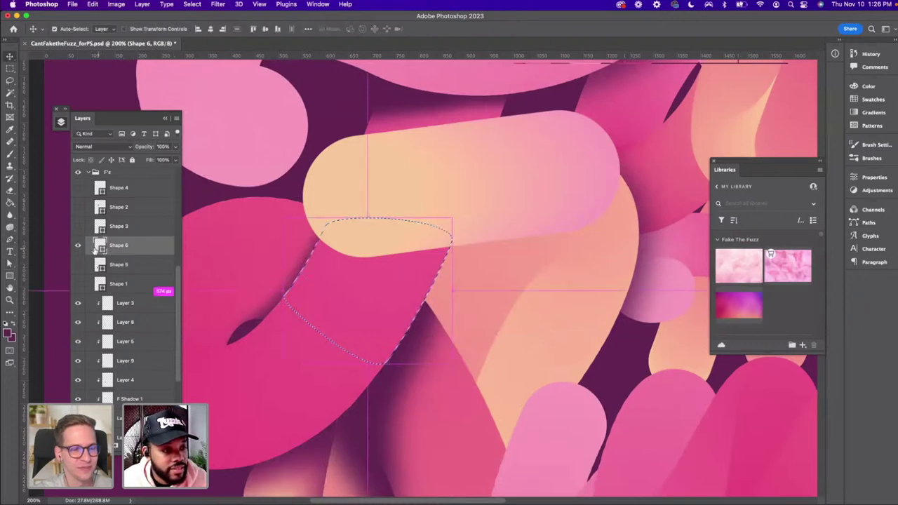
scroll(115, 330, down, 4)
click(116, 344)
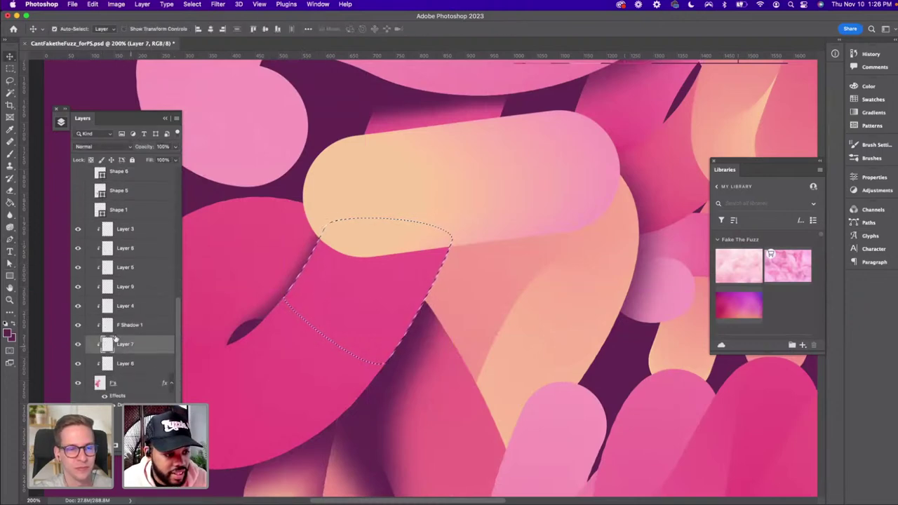
click(125, 363)
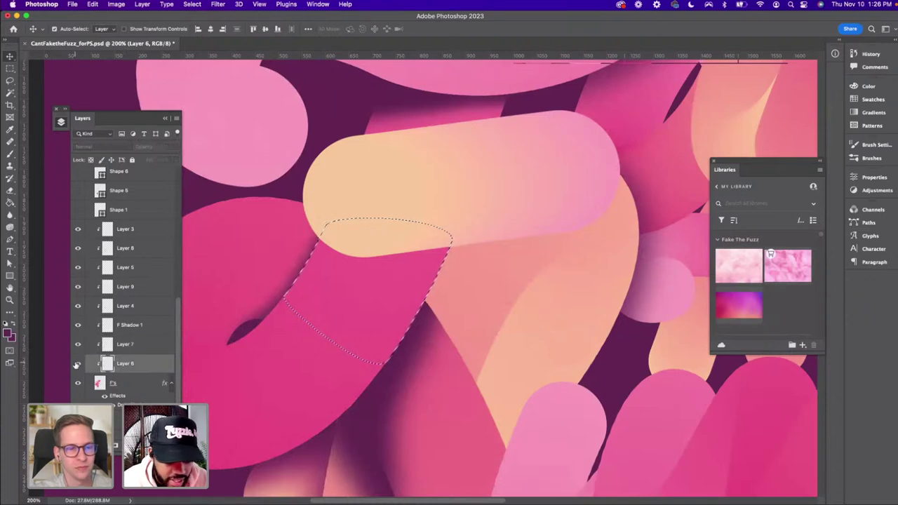
key(super+minus)
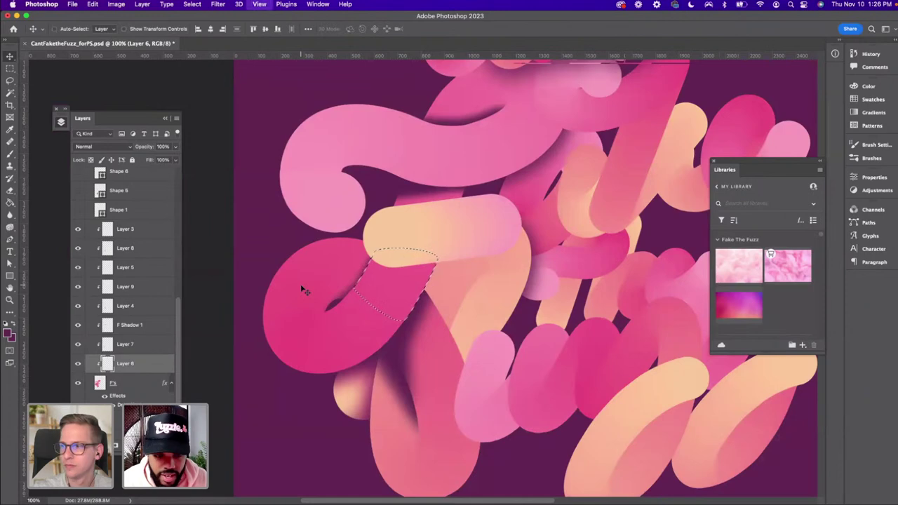
key(super+plus)
Paint a darker shadow inside the overlap selection with a slightly smaller soft brush
key(b)
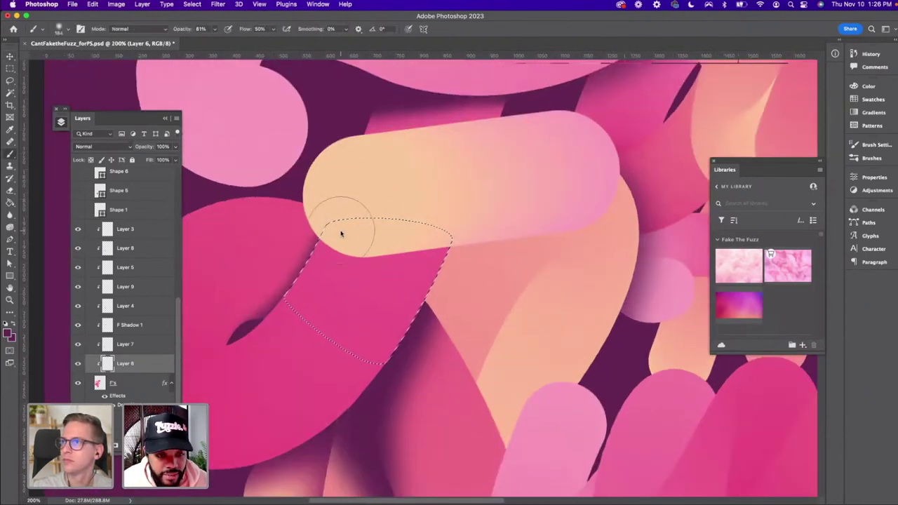
mouse_move(341, 232)
mouse_down()
mouse_move(335, 243)
mouse_move(326, 234)
mouse_move(428, 233)
mouse_move(357, 236)
mouse_move(482, 220)
mouse_move(465, 235)
mouse_move(453, 224)
mouse_up()
mouse_move(373, 236)
mouse_down()
mouse_move(371, 253)
mouse_move(320, 281)
mouse_up()
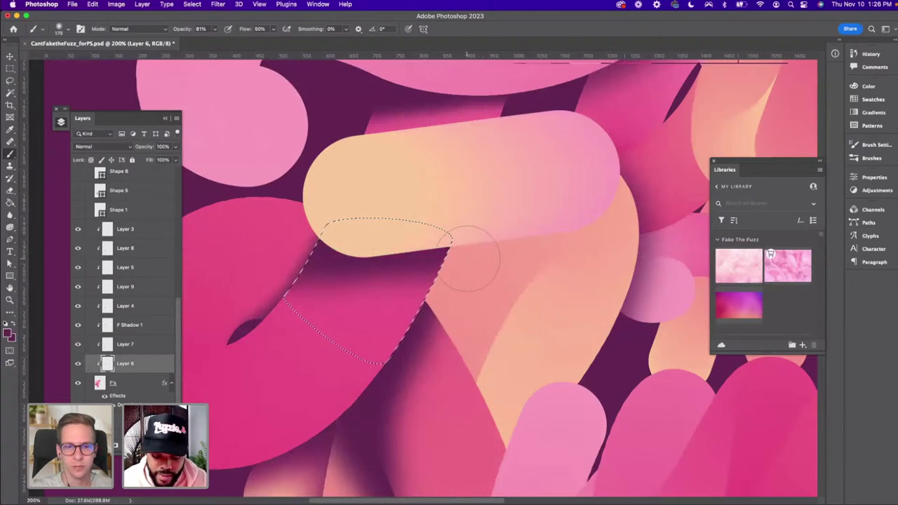
key(super+minus)
key(super+minus)
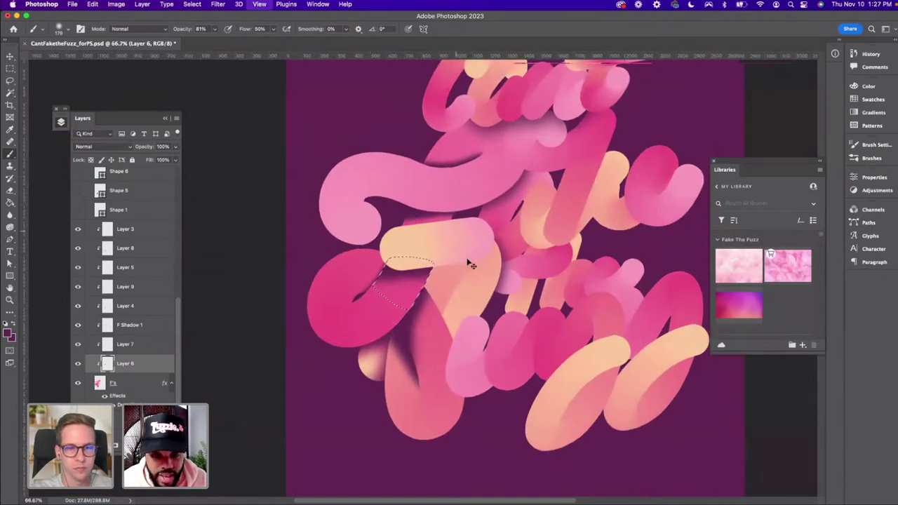
key(super+plus)
key(super+plus)
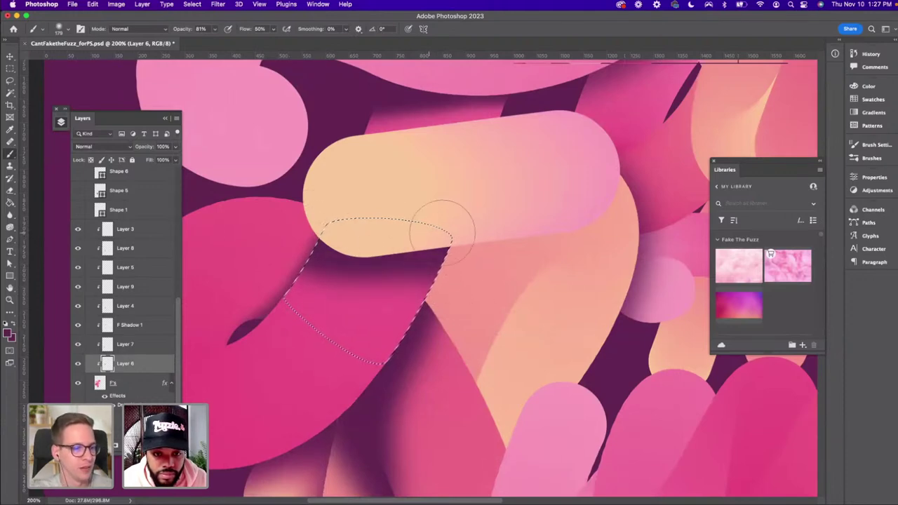
key(super+minus)
key(super+minus)
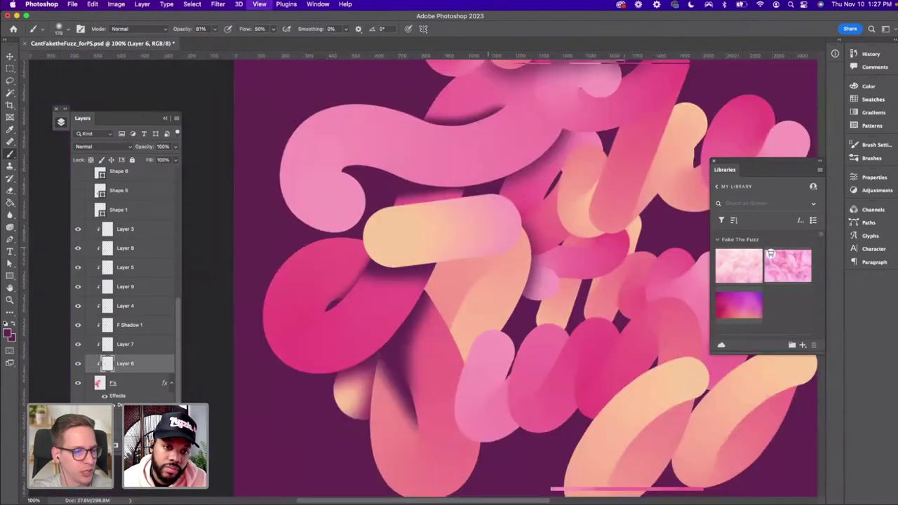
key(super+plus)
key(super+plus)
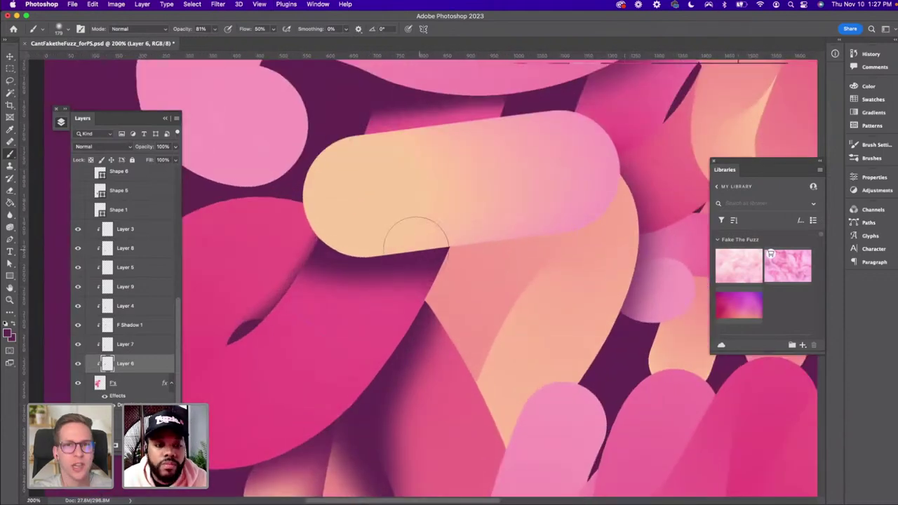
Zoom out to compare the shadow, then restore the overlap selection
key(v)
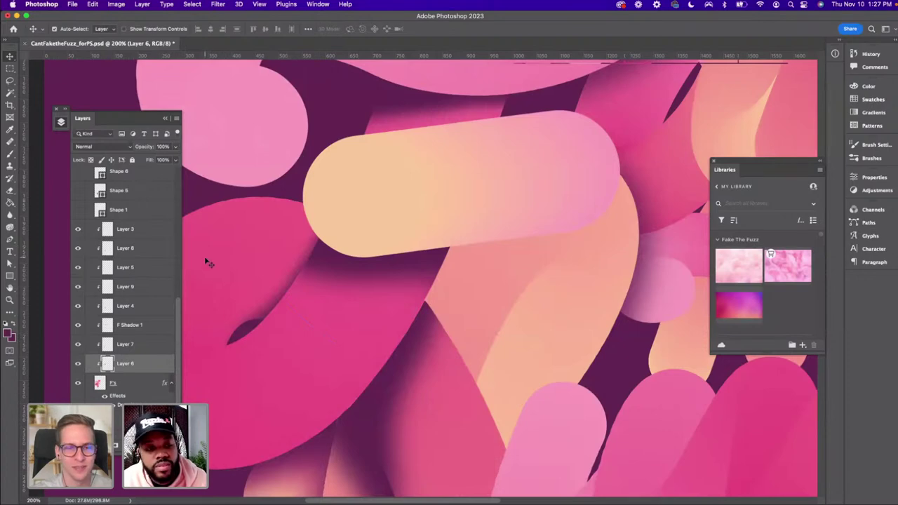
key(super+minus)
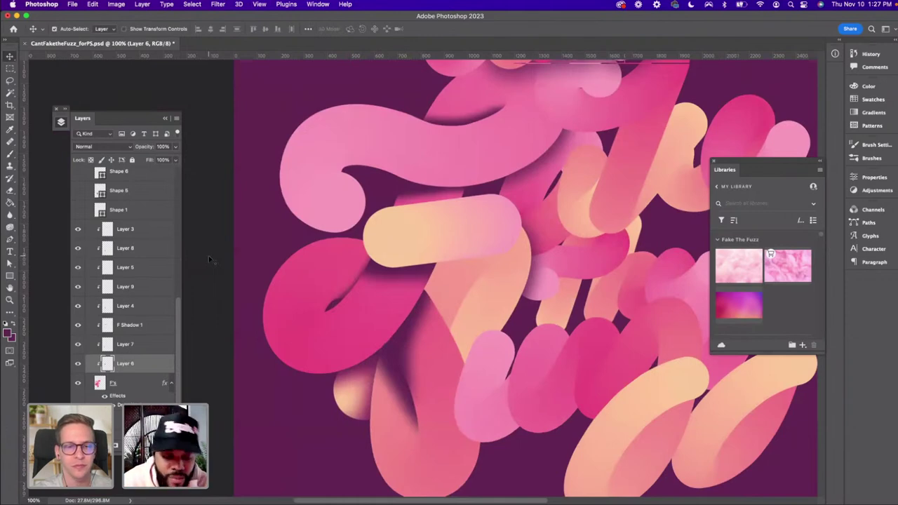
key(super+shift+d)
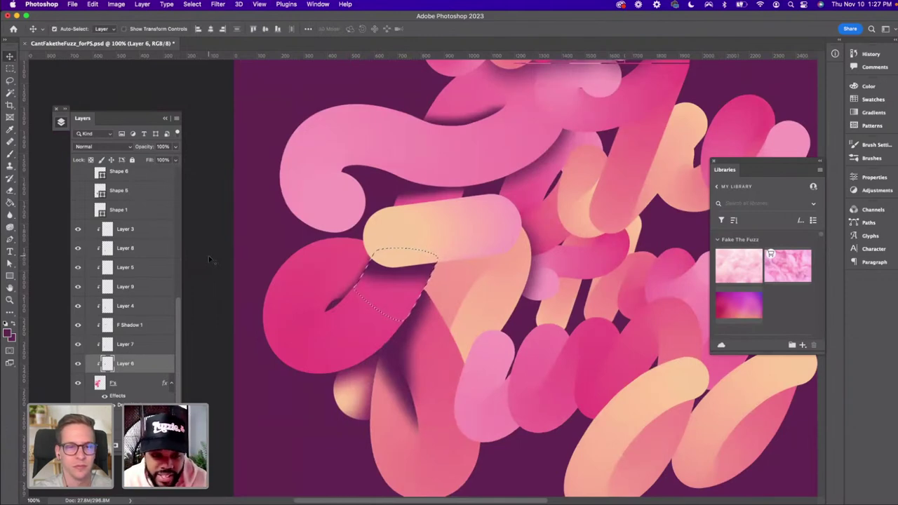
key(super+plus)
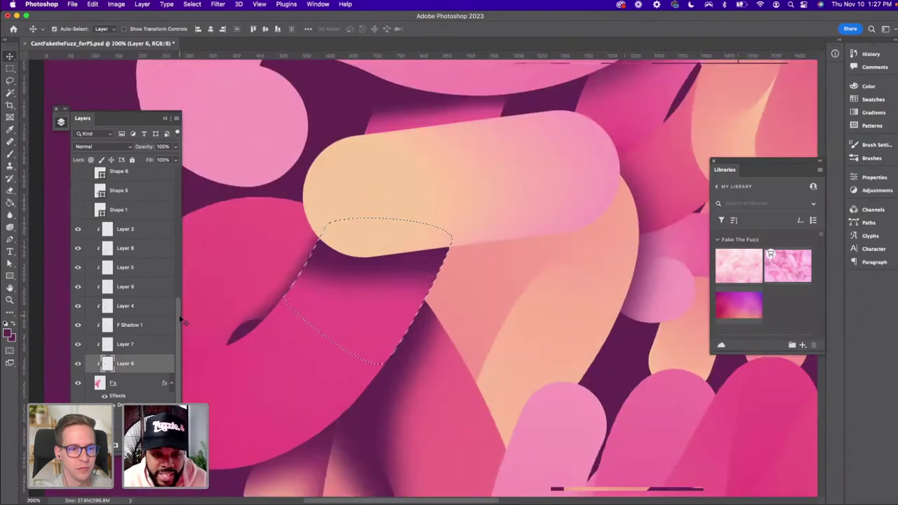
Set up a Gaussian Blur of about 4.2 pixels on the selected shadow
click(213, 7)
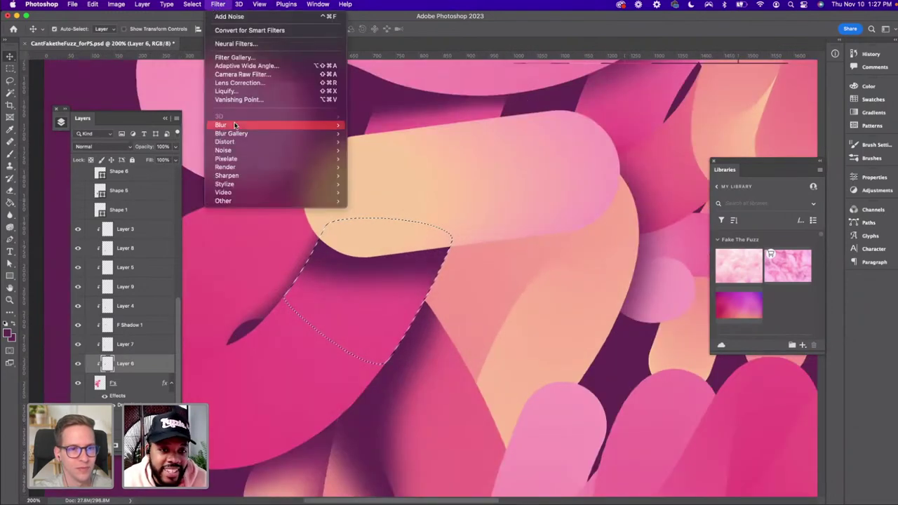
mouse_move(238, 127)
click(388, 160)
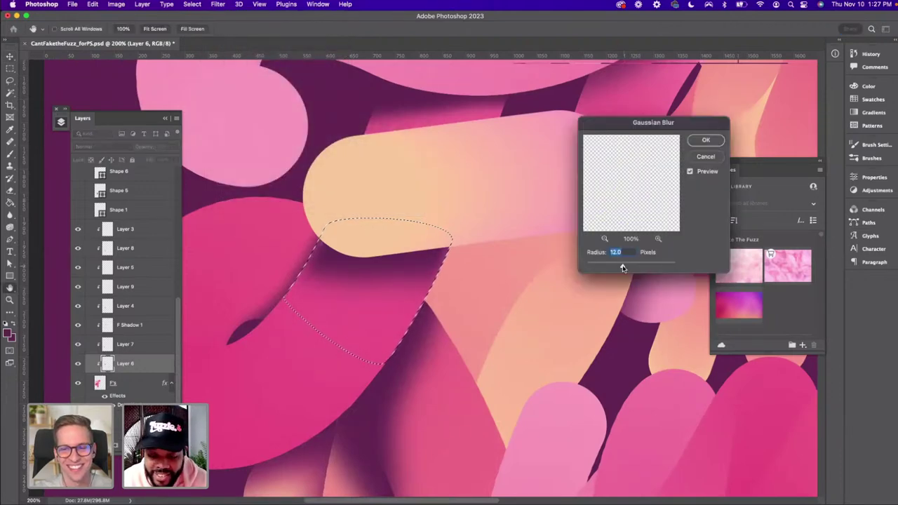
drag(613, 268, 624, 267)
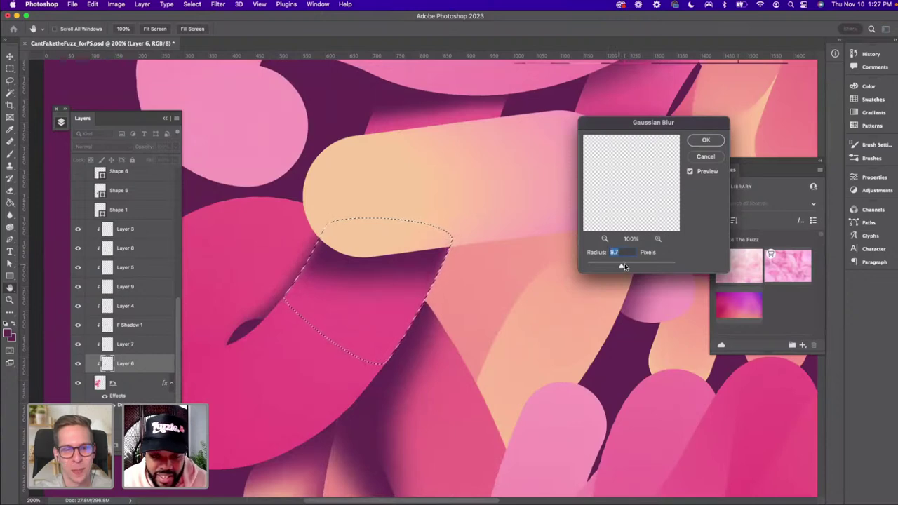
mouse_move(611, 265)
mouse_down()
mouse_move(600, 265)
mouse_move(609, 265)
mouse_up()
Apply the blur, then zoom in and restore the overlap selection
click(705, 141)
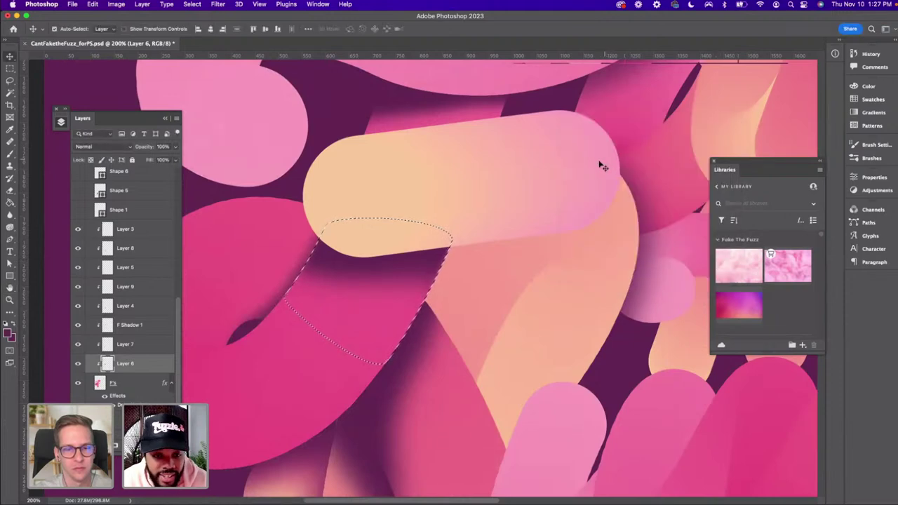
key(super+d)
key(super+equal)
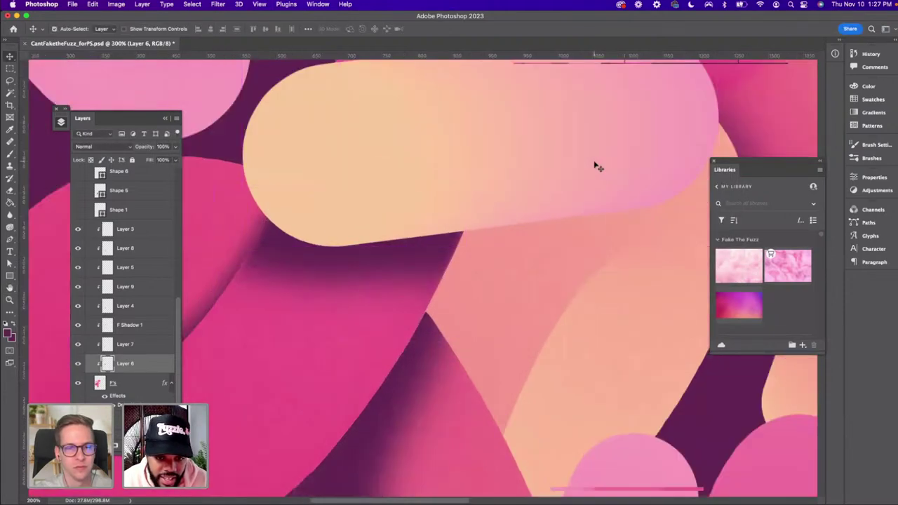
key(super+shift+d)
key(b)
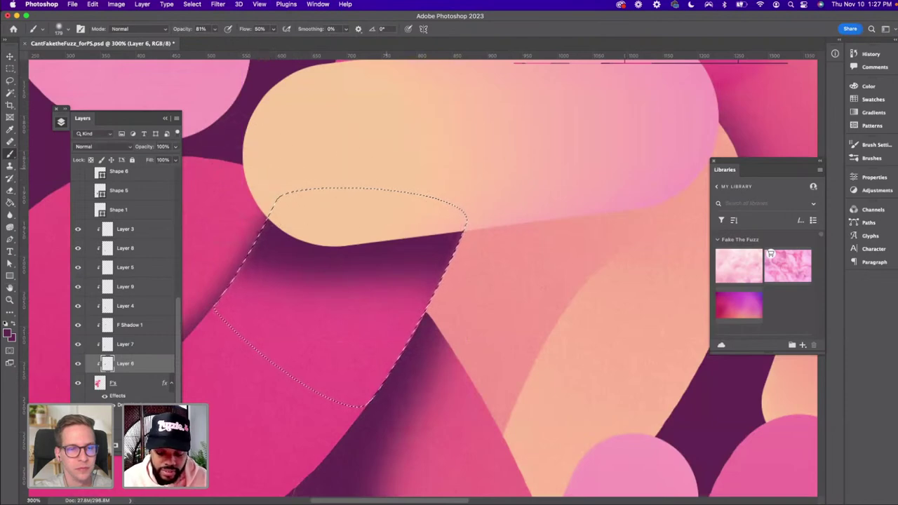
Check the shadow with and without the selection at 200% and enlarge the brush
key(super+d)
key(shift+super+d)
scroll(379, 172, left, 3)
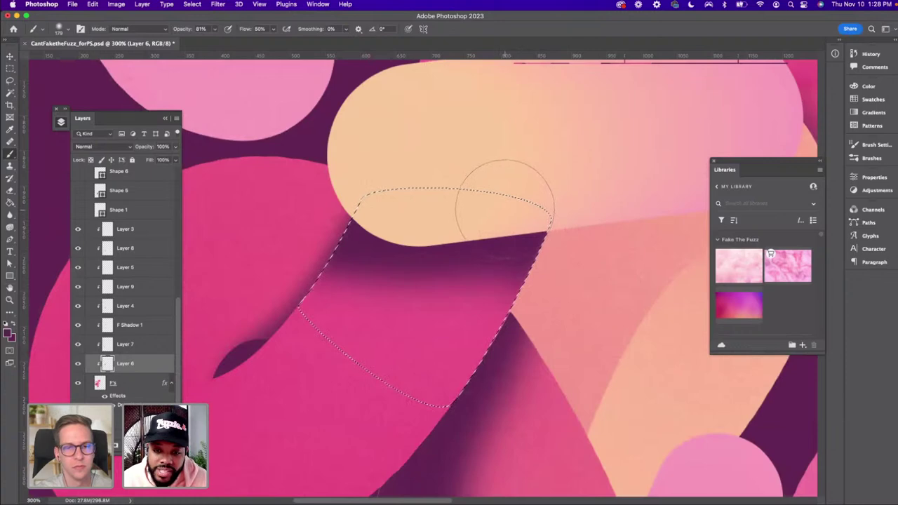
key(super+minus)
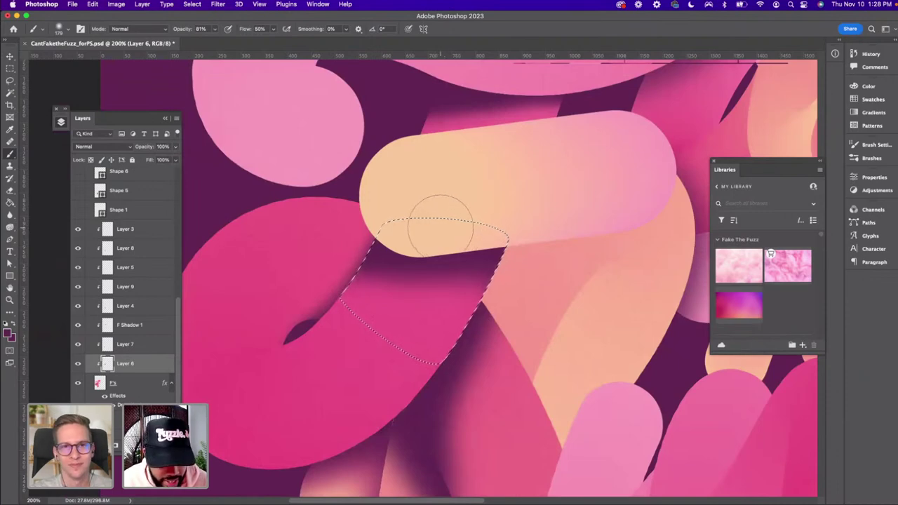
drag(440, 226, 460, 225)
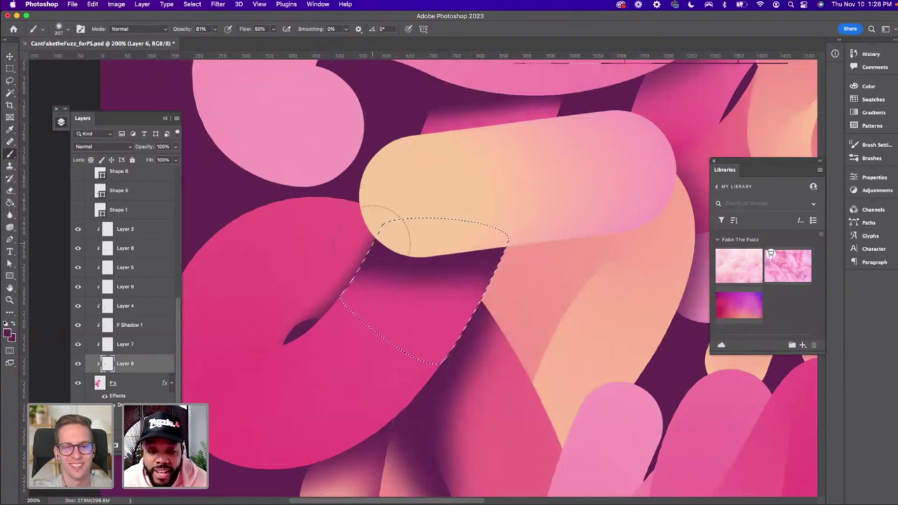
key(super+minus)
key(super+minus)
Erase part of the dark shading inside the overlap selection on Layer 6
key(e)
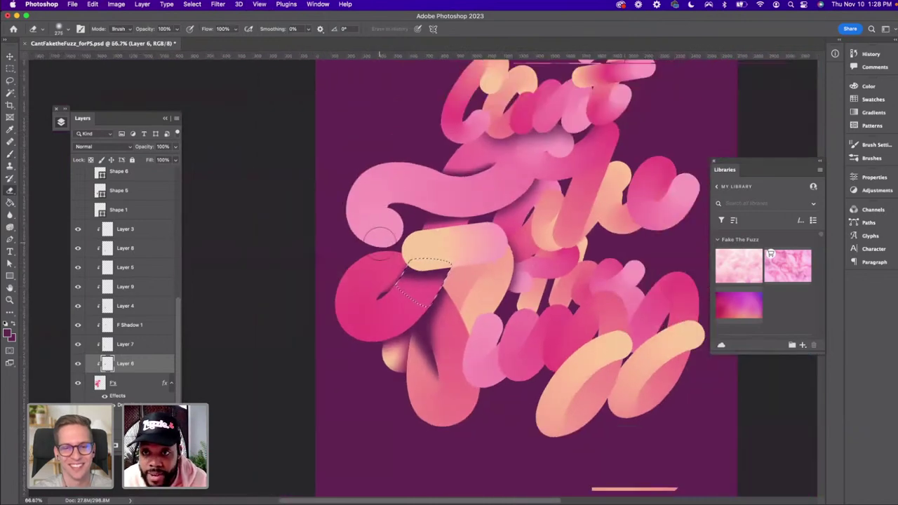
key(super+d)
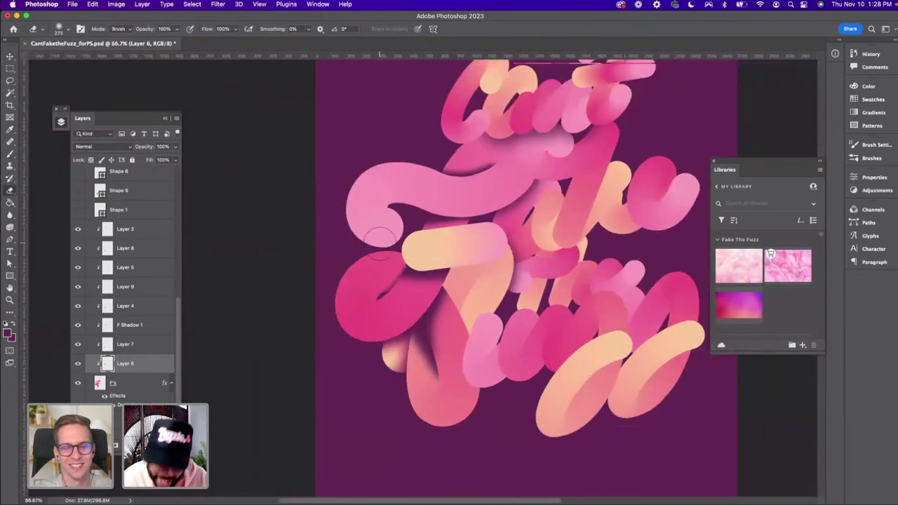
key(super+minus)
key(super+plus)
key(super+plus)
key(super+plus)
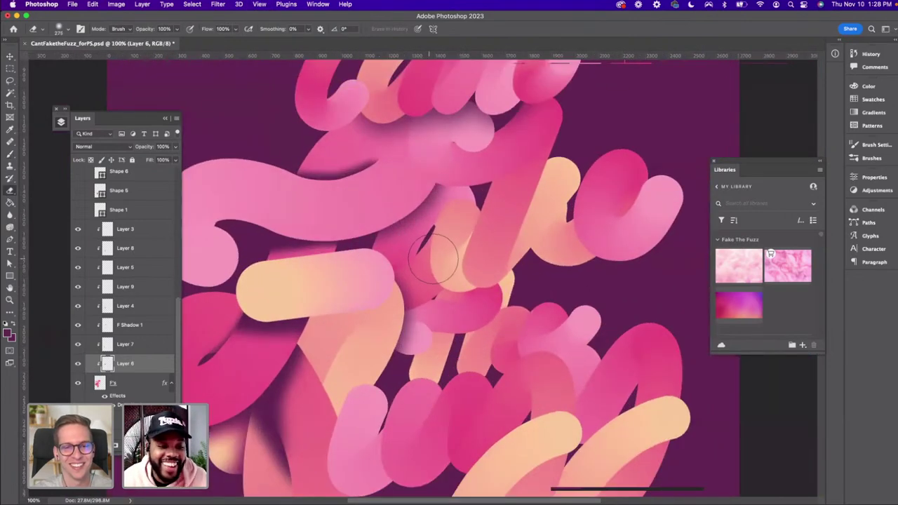
key(super+minus)
key(super+plus)
key(super+plus)
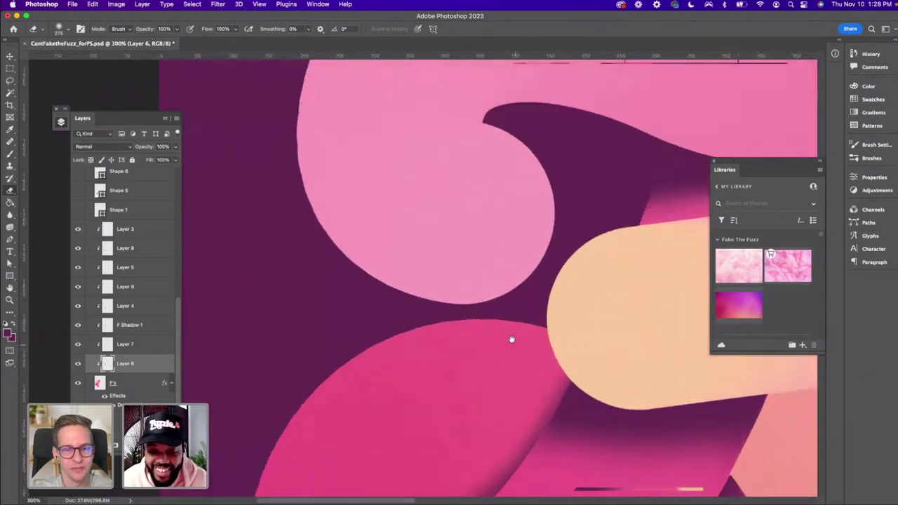
drag(495, 344, 280, 116)
key(super+z)
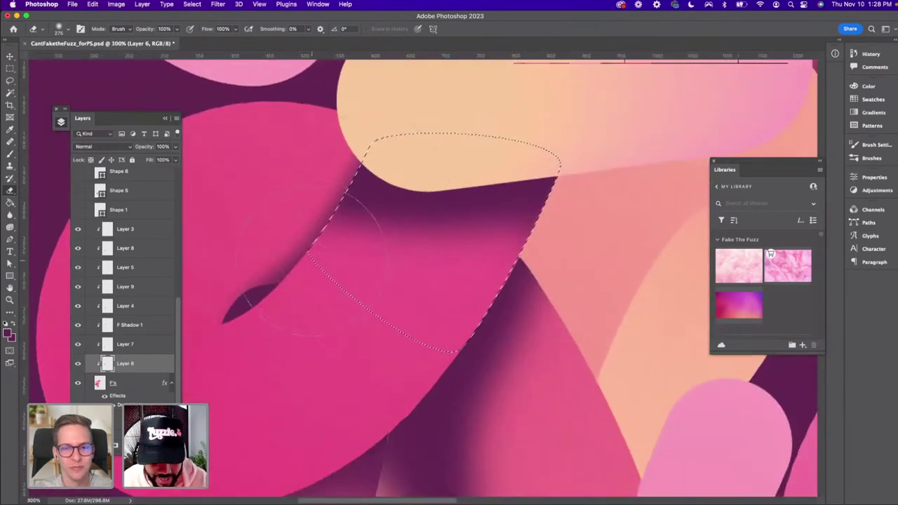
mouse_move(344, 225)
mouse_down()
mouse_move(368, 207)
mouse_move(348, 186)
mouse_up()
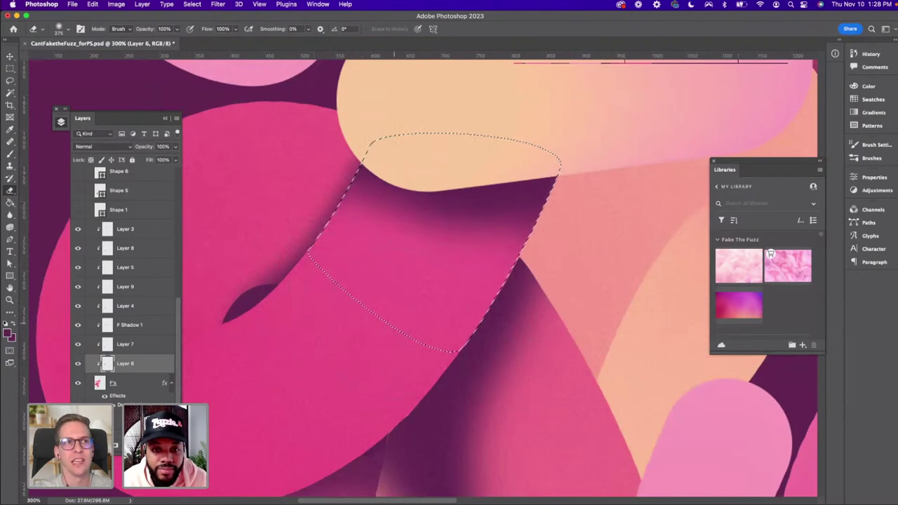
Deselect and review the lettering at 100%
key(super+d)
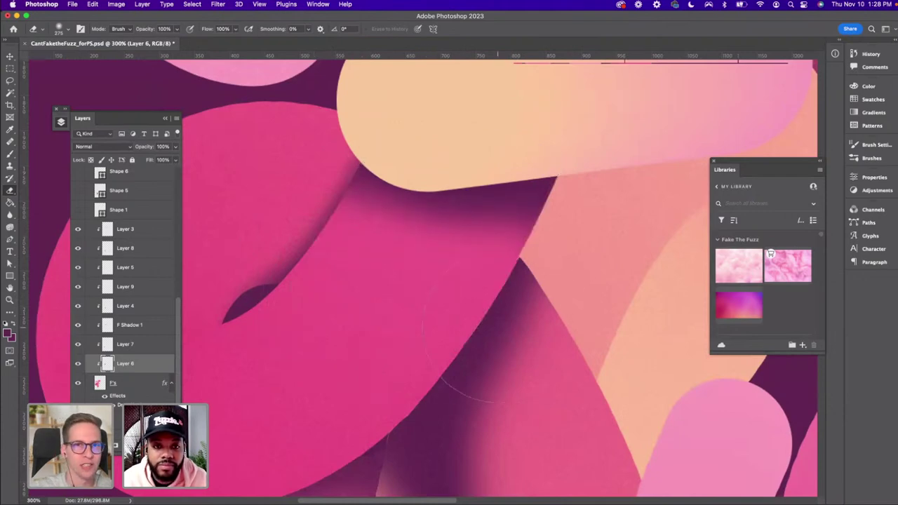
key(super+0)
key(super+1)
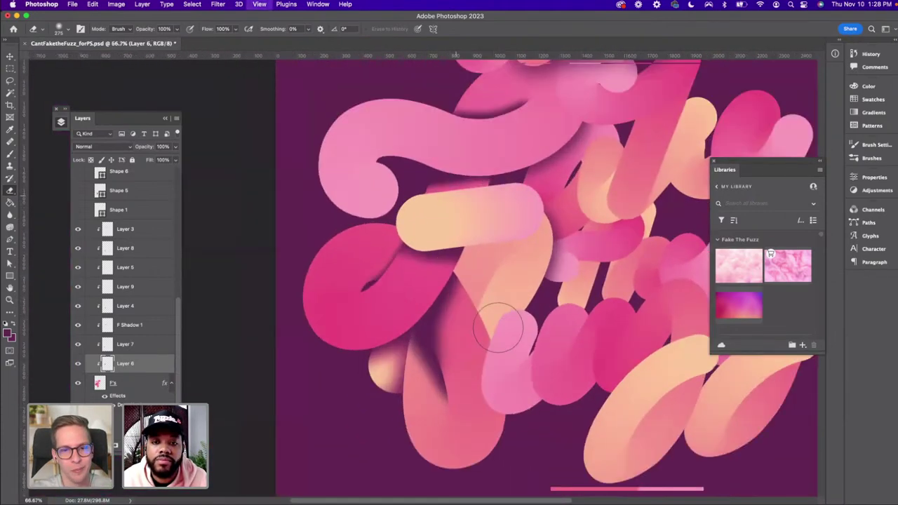
scroll(498, 327, right, 5)
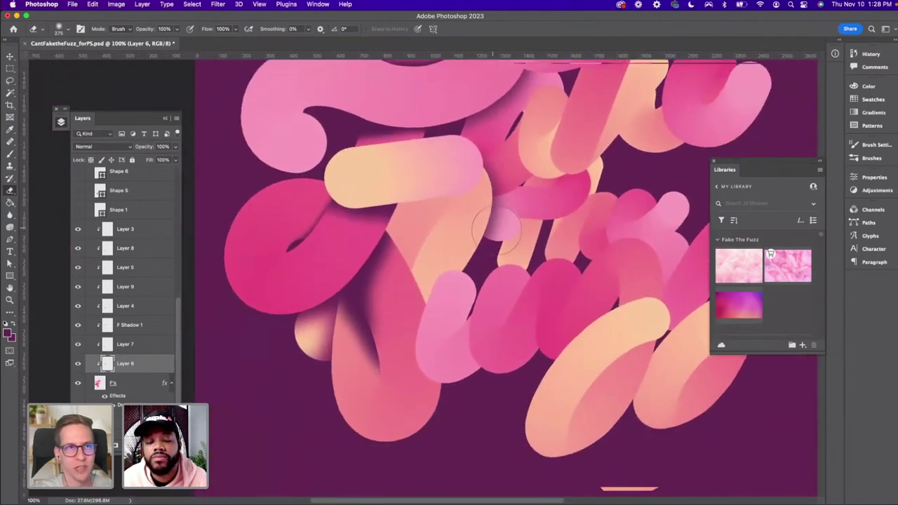
mouse_move(496, 229)
mouse_down()
mouse_move(495, 281)
mouse_move(475, 285)
mouse_move(478, 303)
mouse_up()
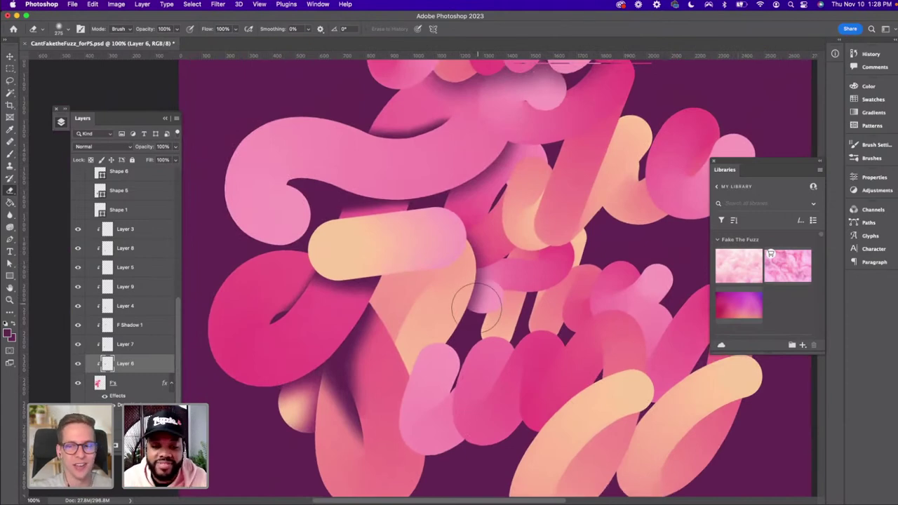
drag(478, 306, 493, 291)
Select the F Cross BarBlend copy layer by picking it from the canvas
key(v)
click(275, 277)
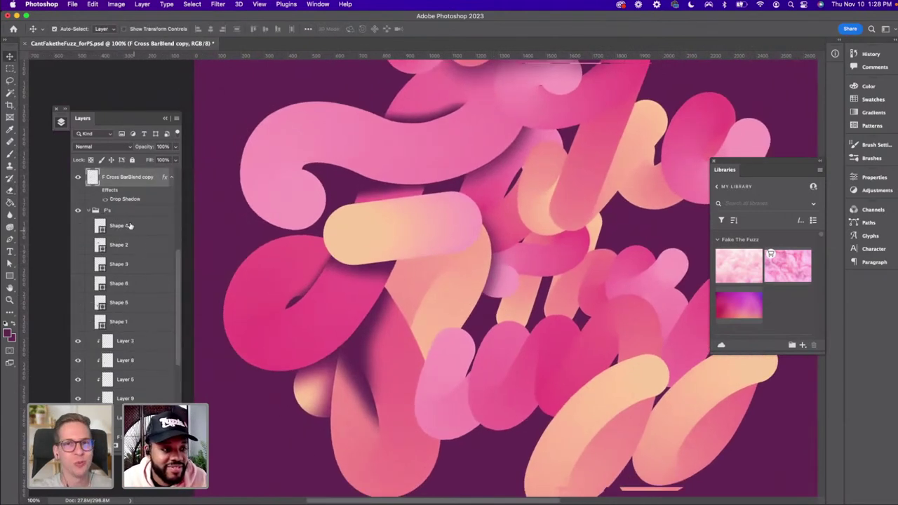
click(87, 222)
scroll(126, 315, up, 3)
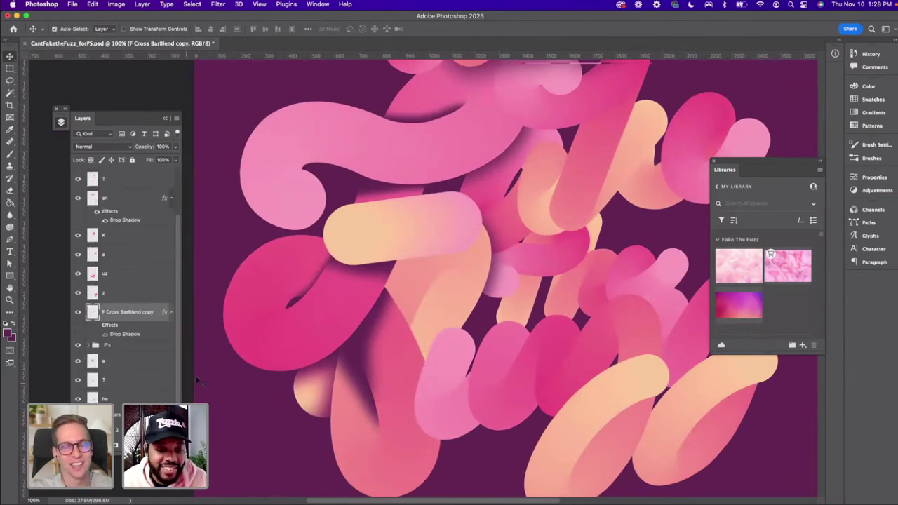
click(372, 286)
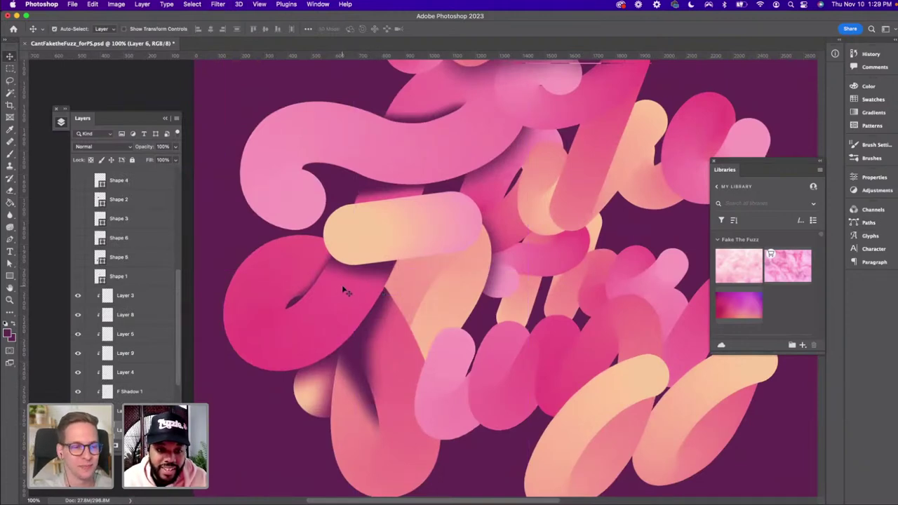
key(super+equal)
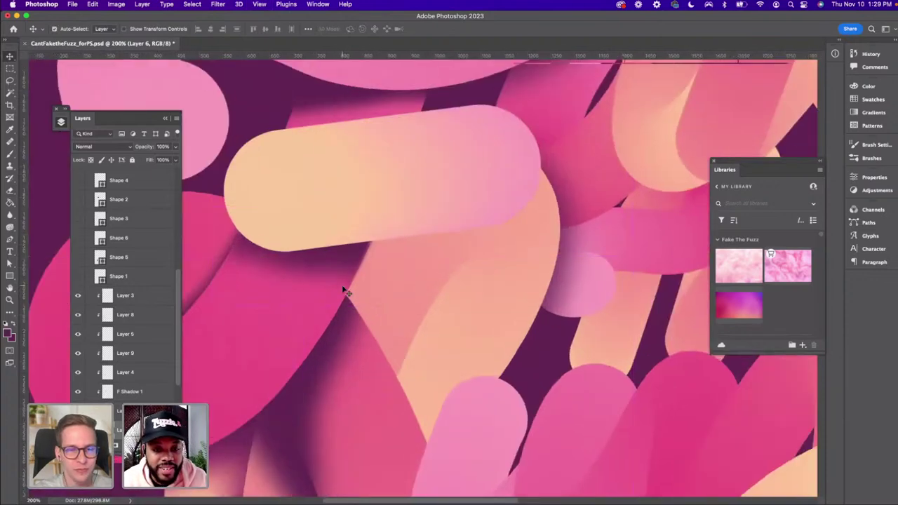
key(super+minus)
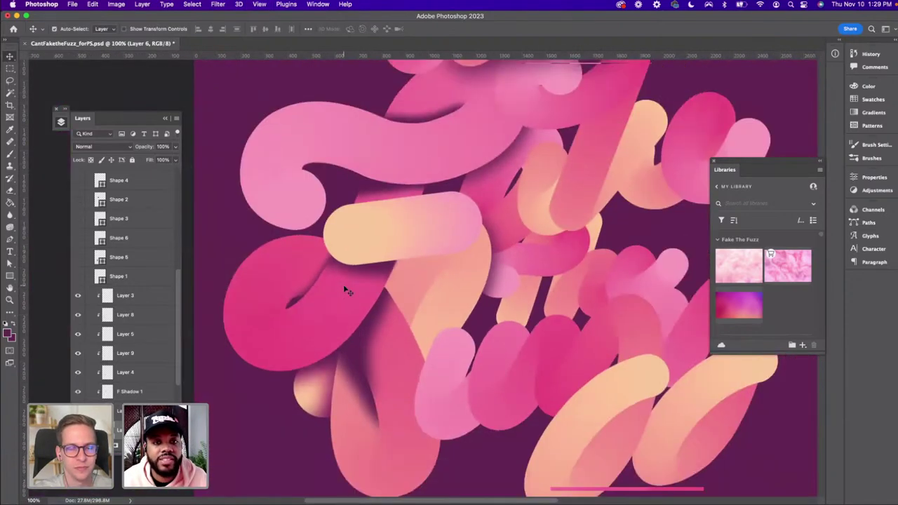
click(409, 256)
drag(442, 248, 407, 277)
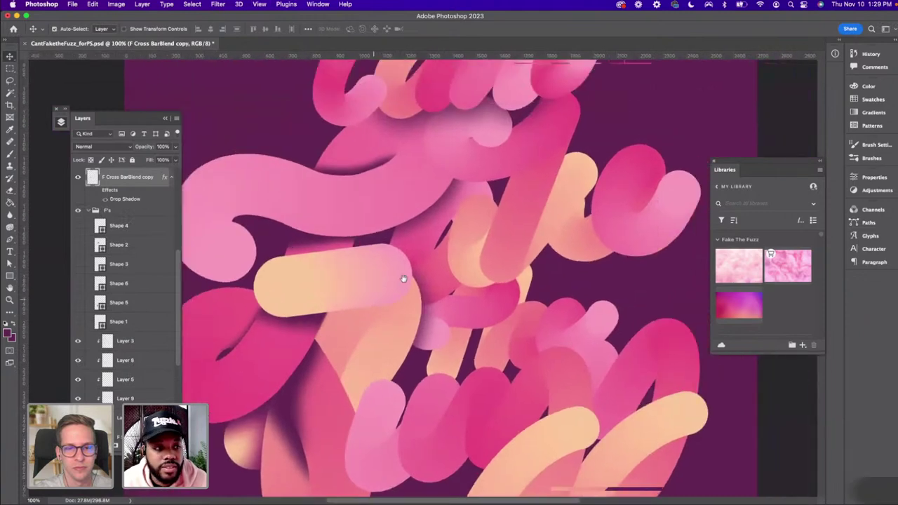
click(94, 210)
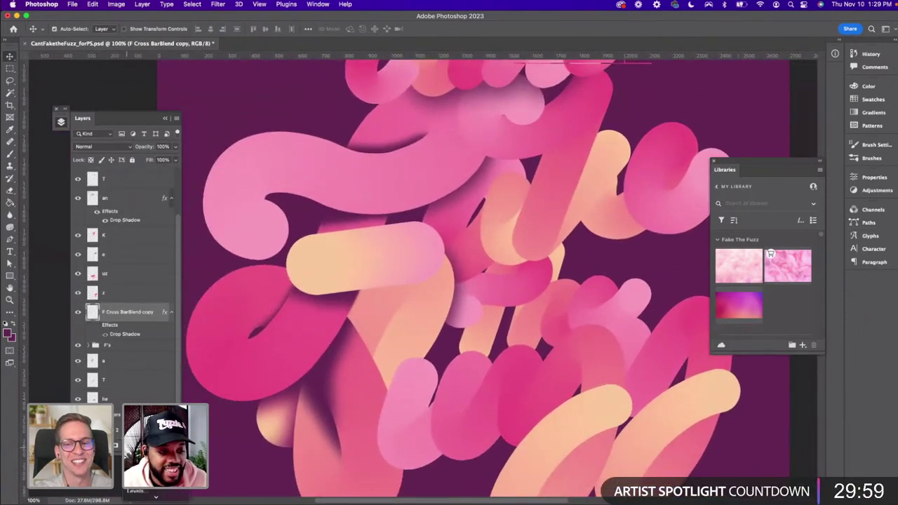
Create Layer 10 and set its blend mode to Multiply
click(156, 496)
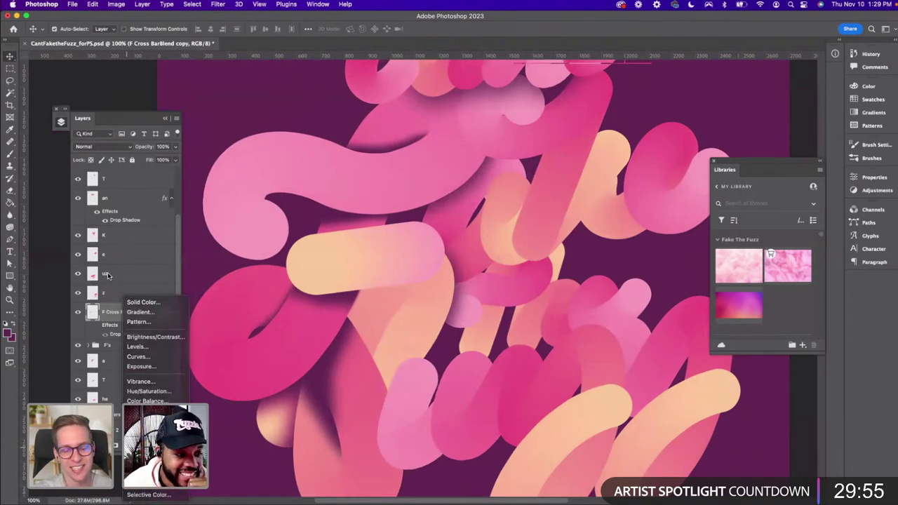
click(112, 309)
key(super+shift+alt+n)
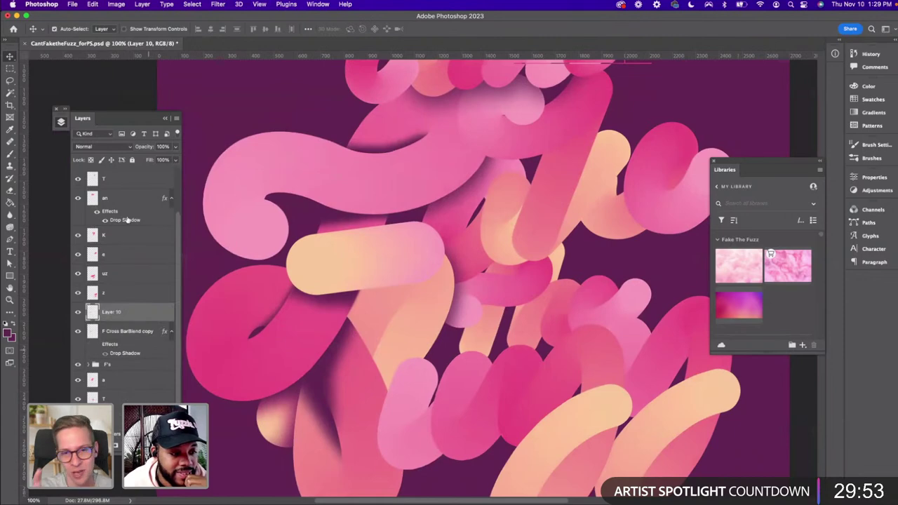
click(98, 147)
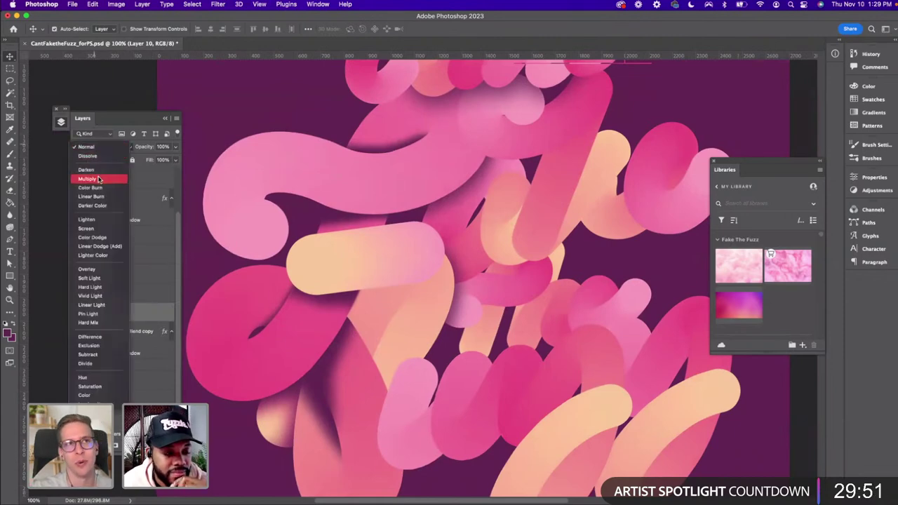
click(98, 179)
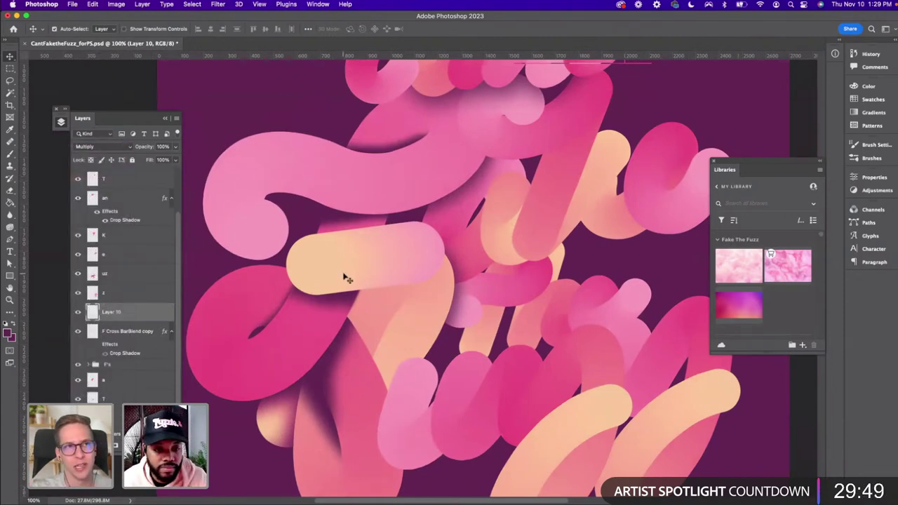
Sample the pink from the artwork and try a shadow stroke, then undo it
key(i)
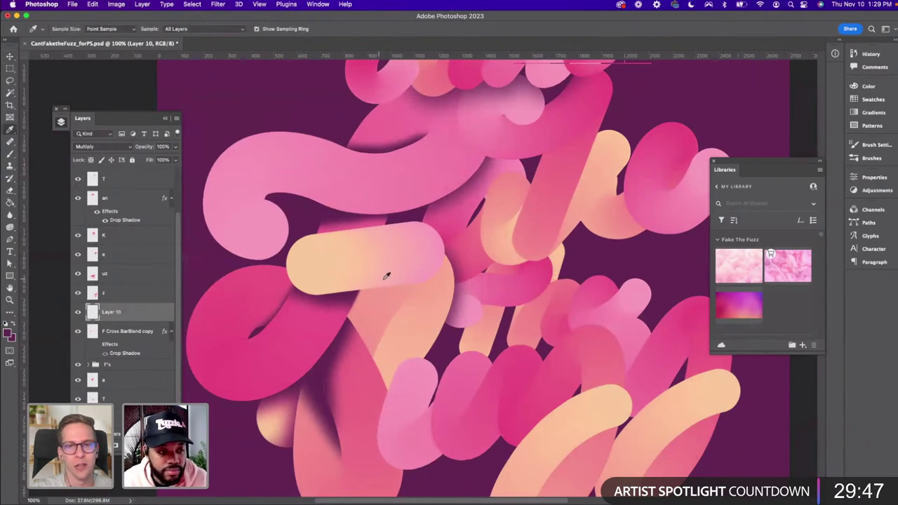
click(517, 195)
key(b)
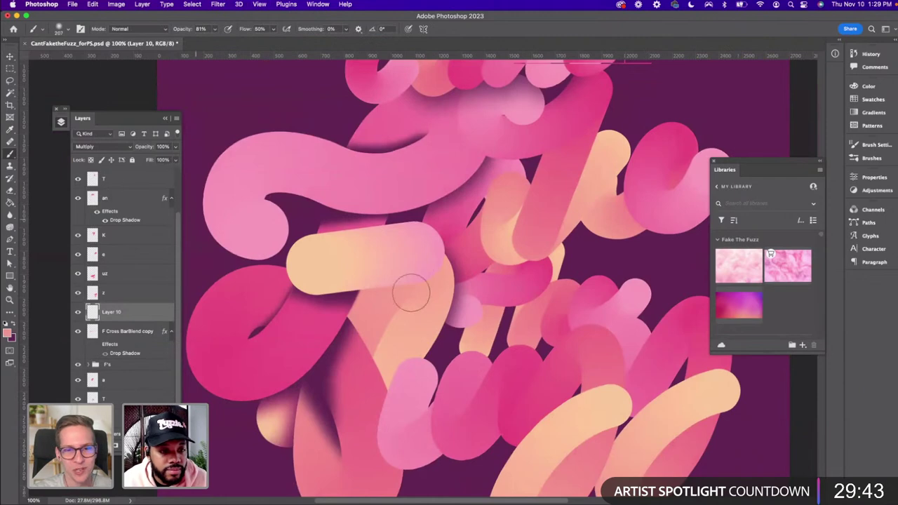
drag(431, 291, 367, 307)
key(super+z)
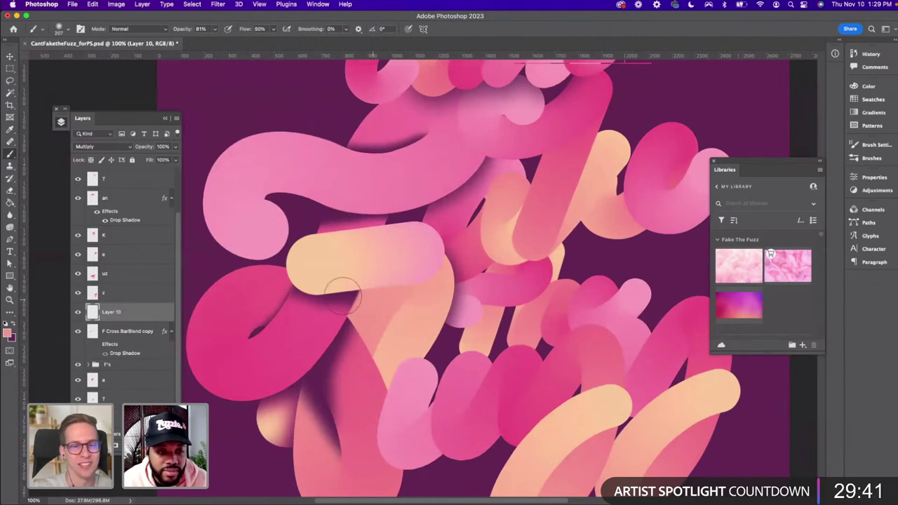
Clip Layer 10 to the F Cross BarBlend copy layer
click(99, 334)
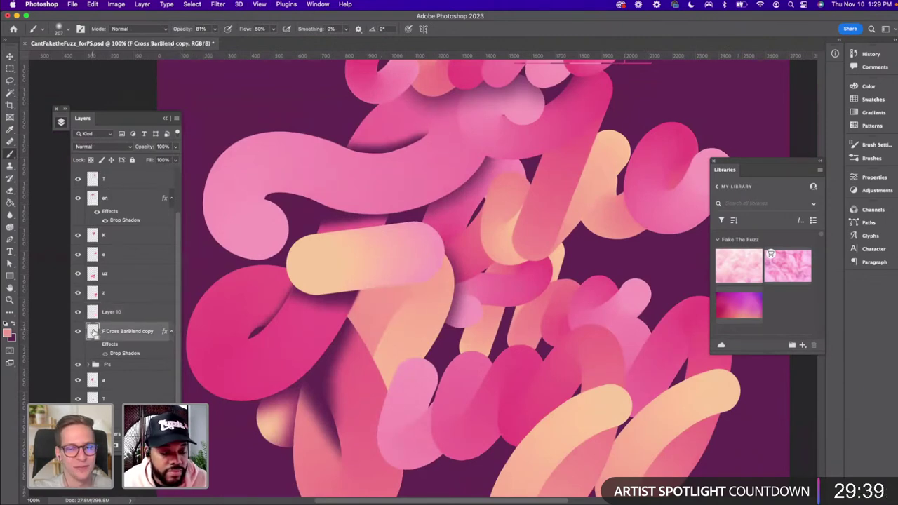
double_click(140, 336)
click(734, 271)
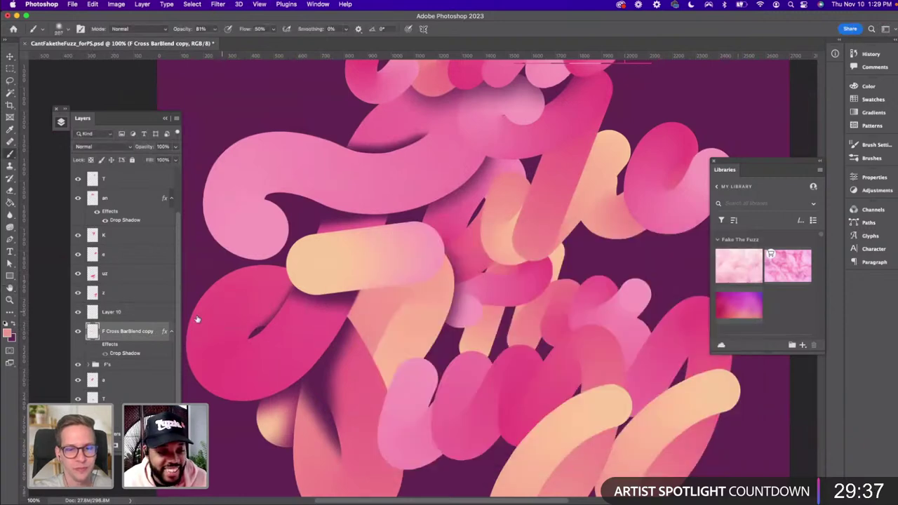
alt+click(123, 321)
click(113, 313)
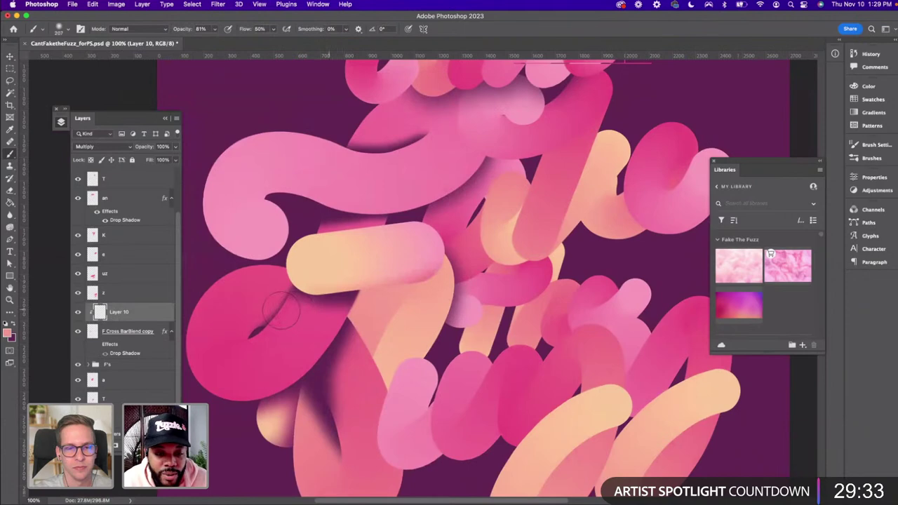
Brush a dark shadow under the peach bar, deepening its end with a 320 px brush
mouse_move(397, 306)
mouse_down()
mouse_move(271, 290)
mouse_move(340, 294)
mouse_move(455, 279)
mouse_up()
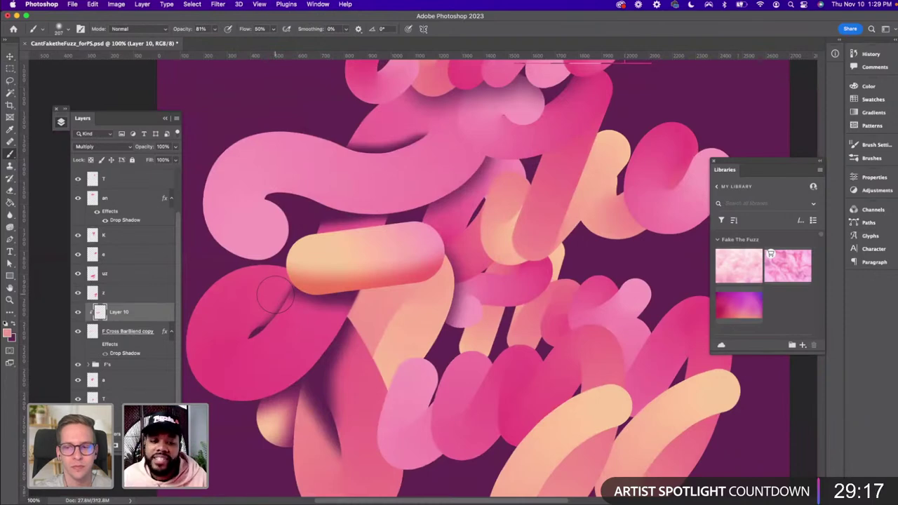
drag(402, 316, 421, 313)
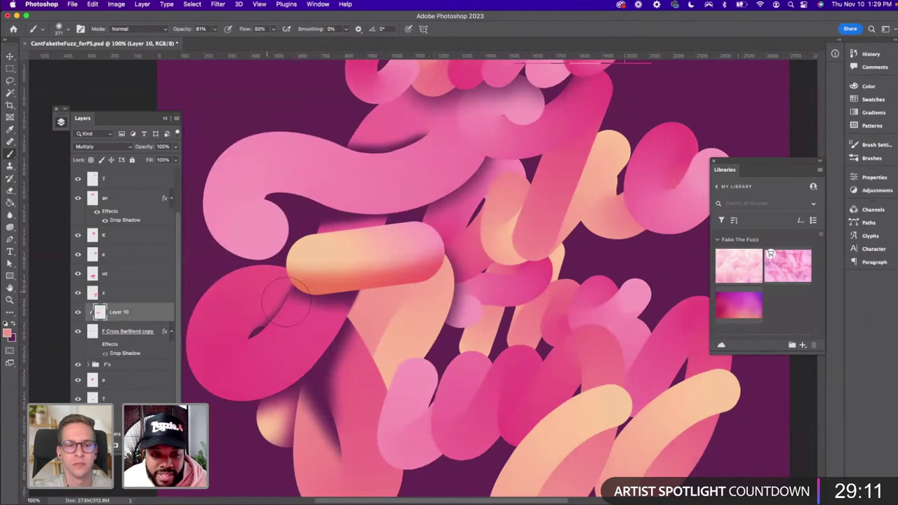
drag(254, 301, 287, 289)
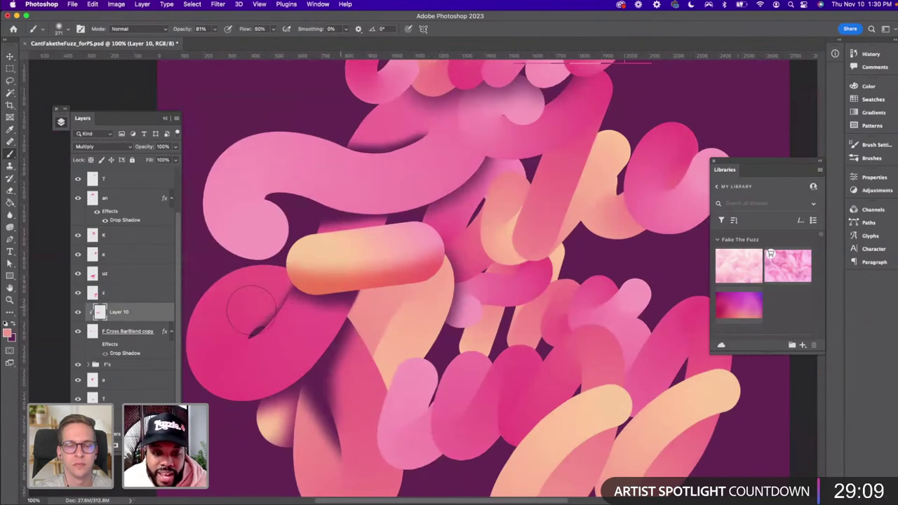
scroll(393, 278, left, 3)
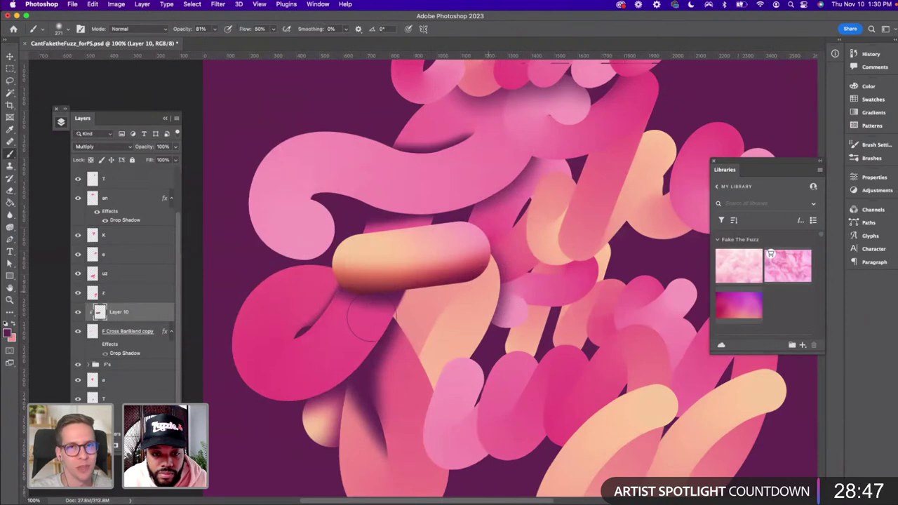
mouse_move(441, 320)
mouse_down()
mouse_move(468, 303)
mouse_move(442, 299)
mouse_up()
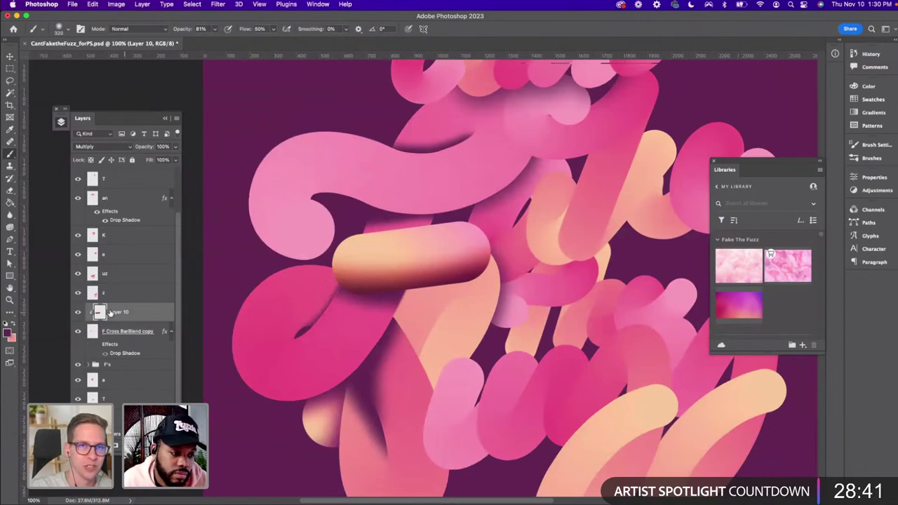
key(v)
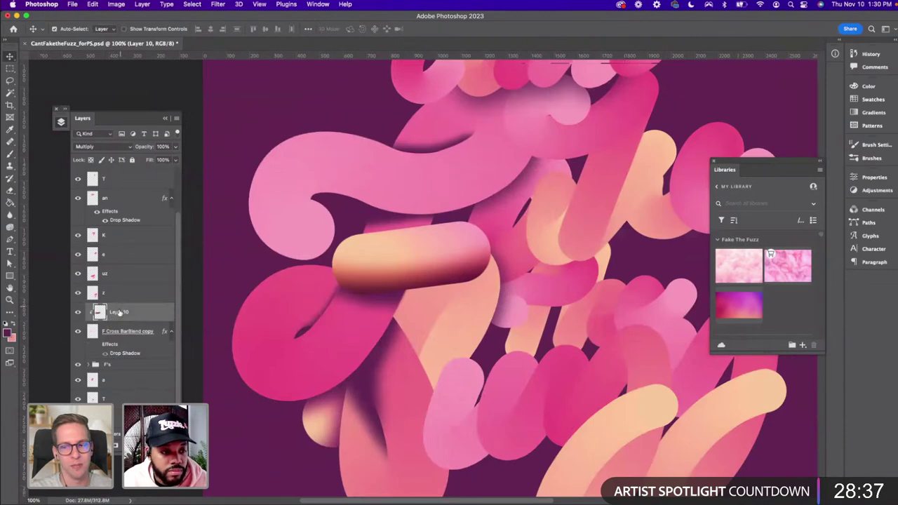
Blur the shadow with a 27.5 px Gaussian Blur
click(217, 7)
key(Escape)
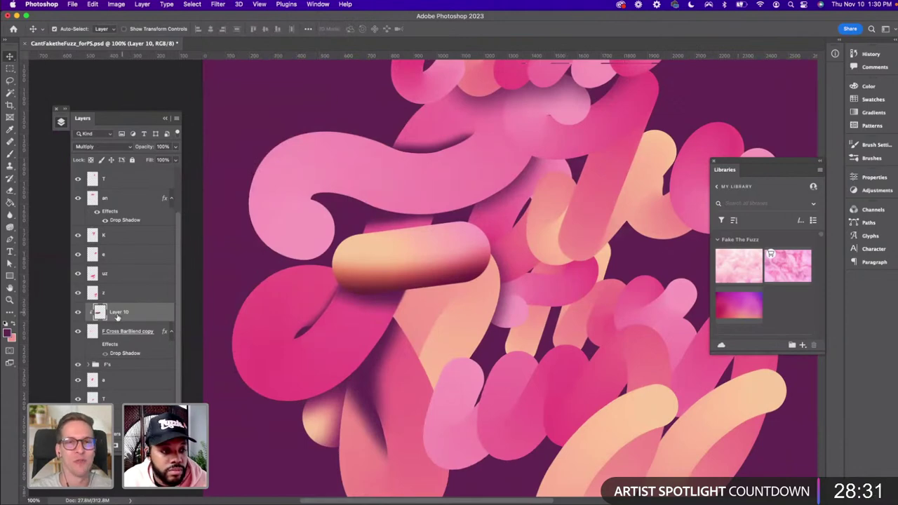
click(217, 6)
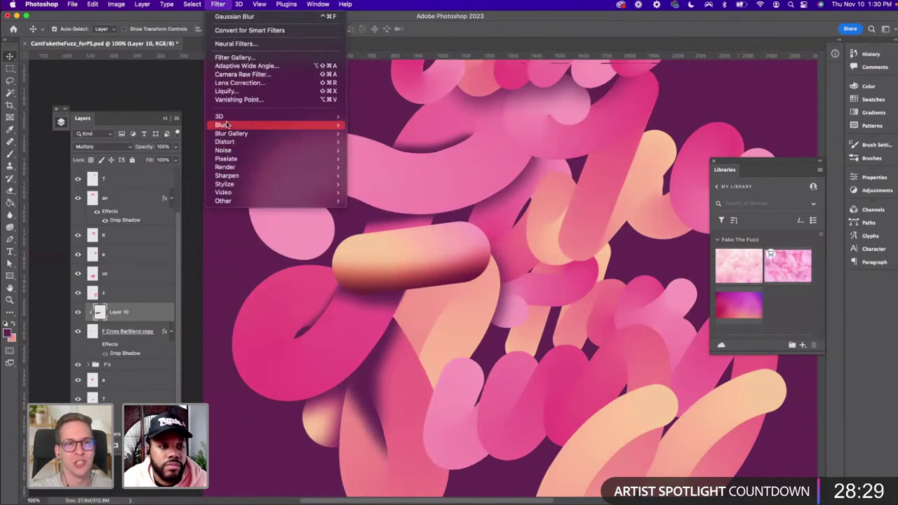
mouse_move(281, 125)
click(377, 159)
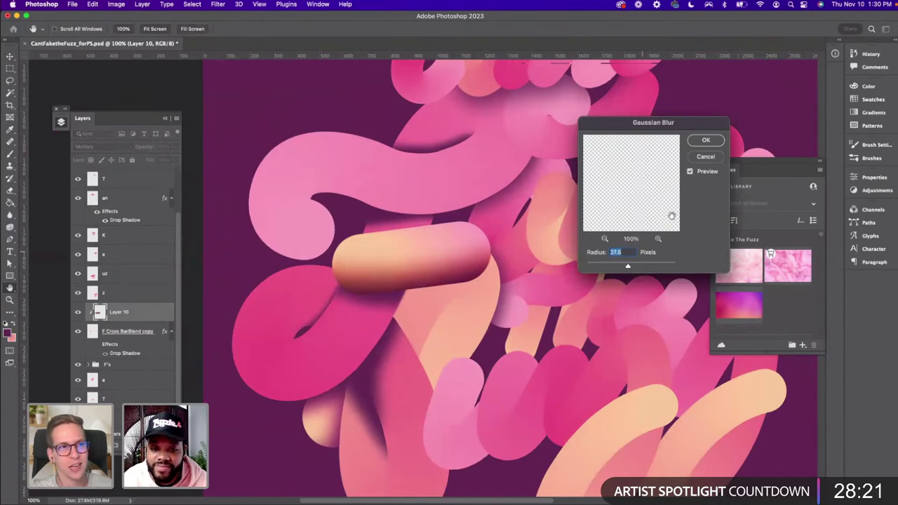
key(Return)
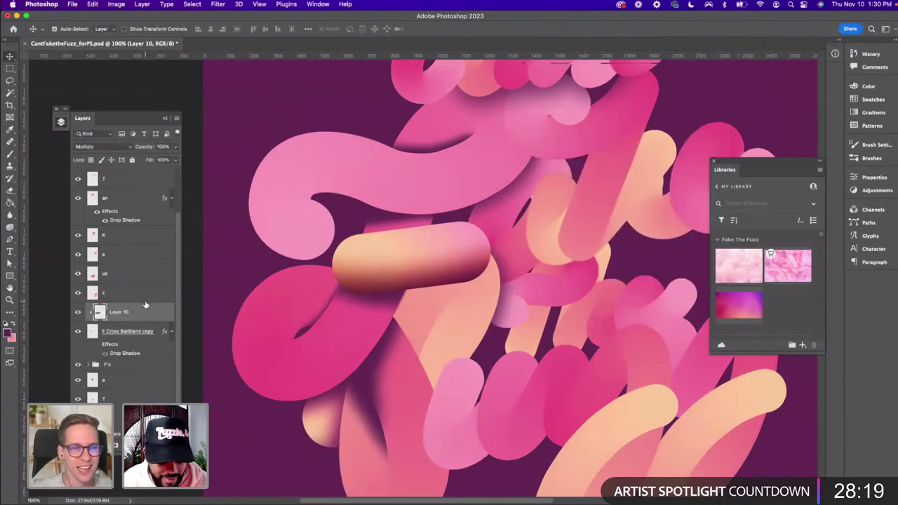
Add 2.5% Gaussian monochromatic noise to the shadow
click(218, 4)
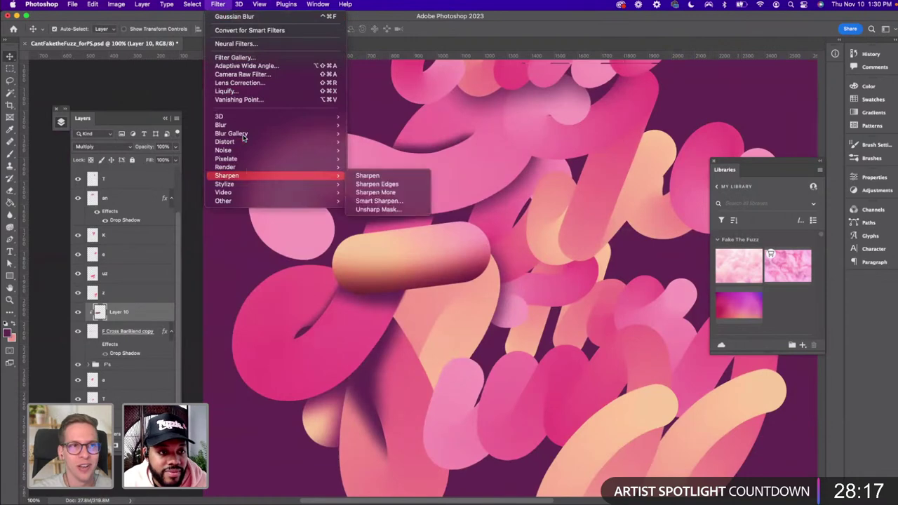
mouse_move(280, 150)
click(370, 150)
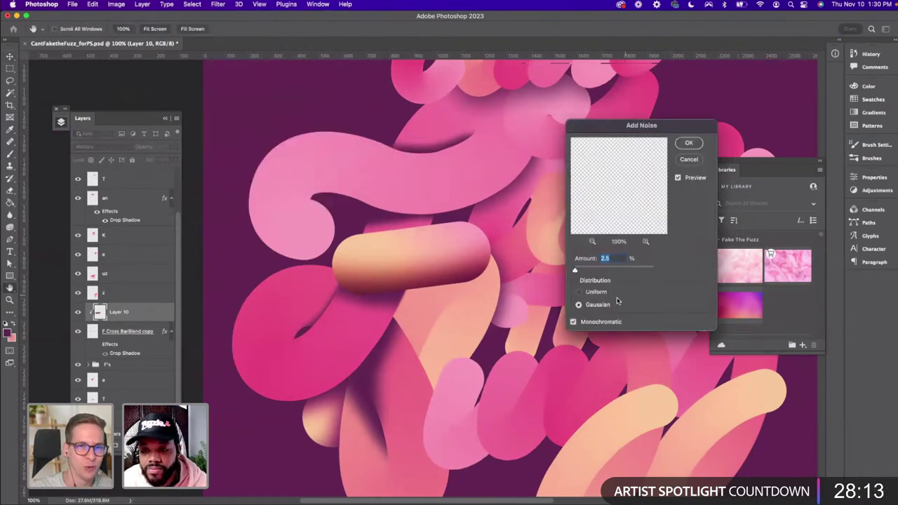
click(681, 145)
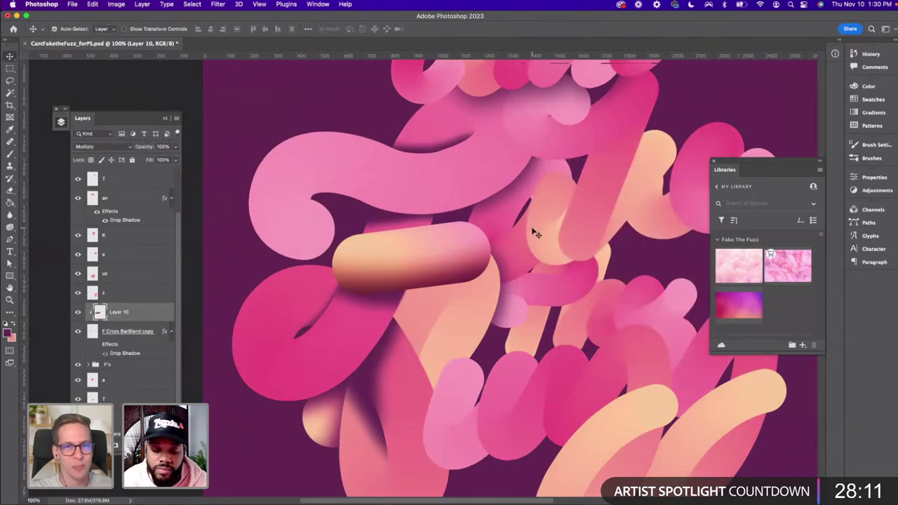
key(super+minus)
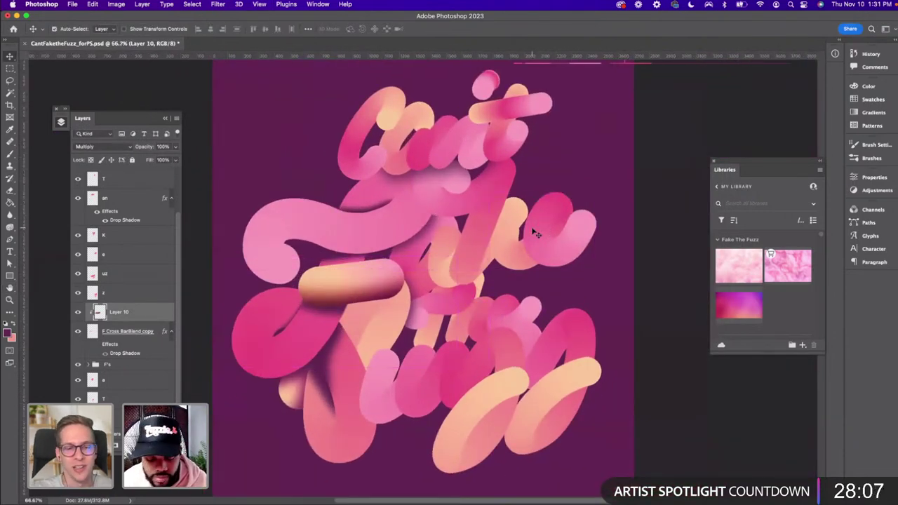
key(super+plus)
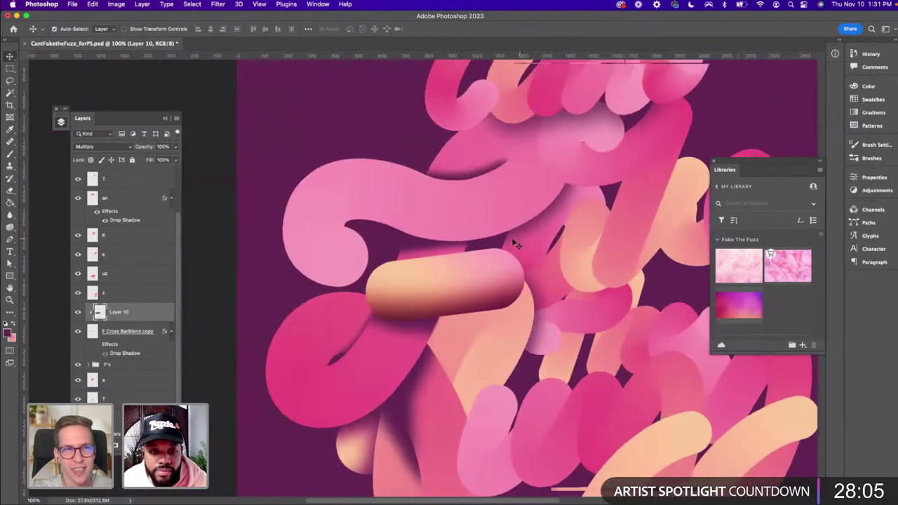
scroll(516, 244, right, 5)
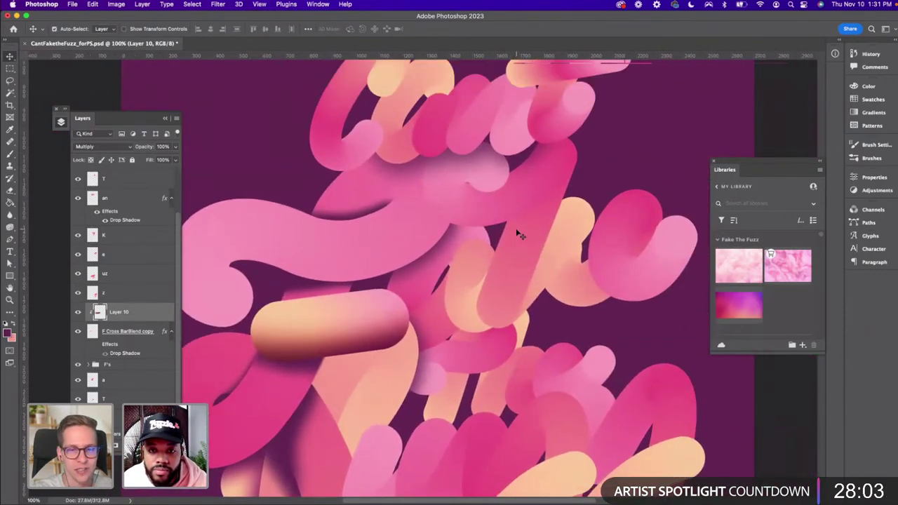
scroll(414, 243, left, 4)
Magic Wand-select the pink looping S curve on the F's layer
click(414, 243)
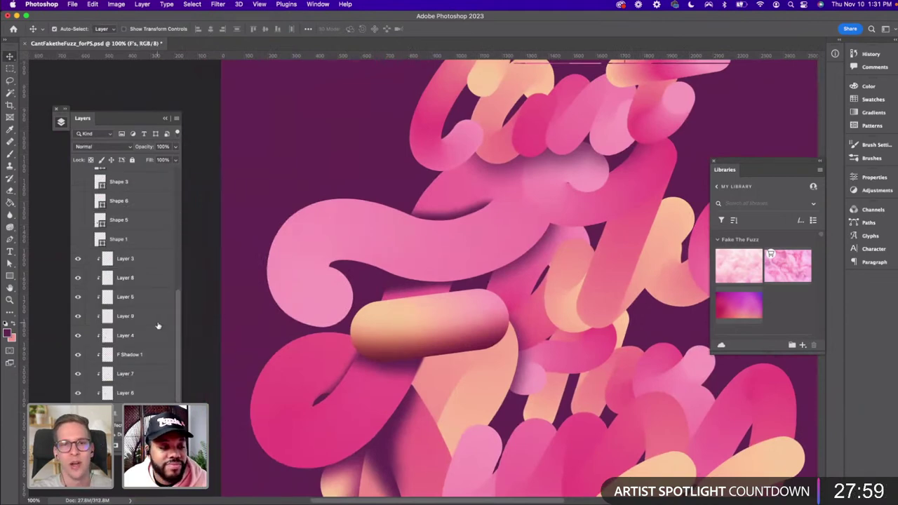
click(10, 93)
click(364, 228)
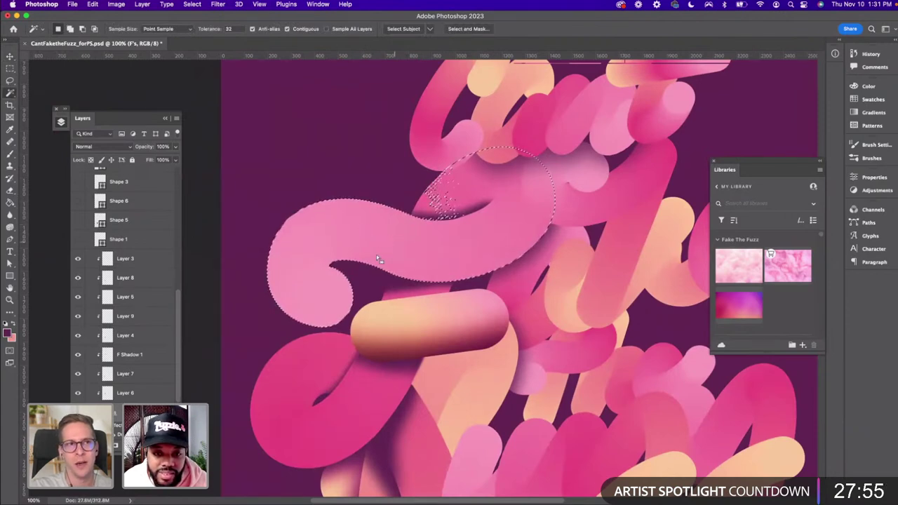
key(v)
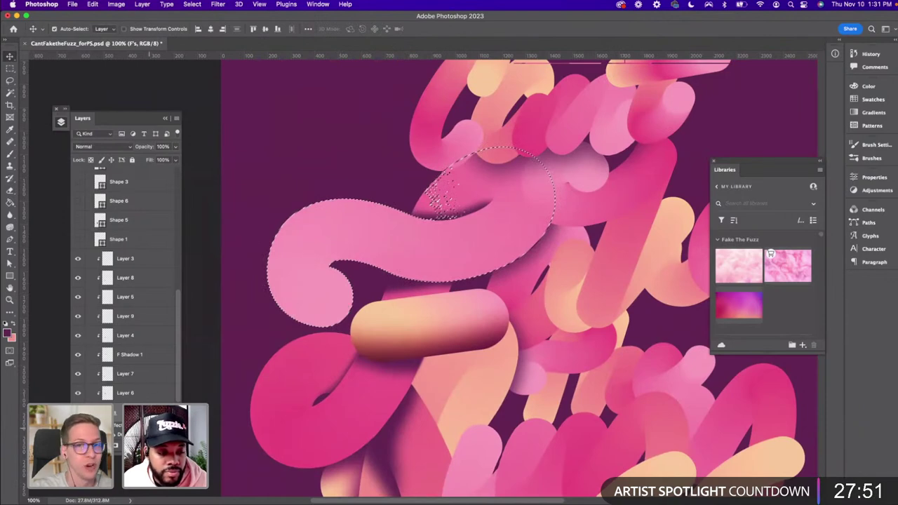
Add a new Multiply layer and sample a deep pink from the lettering for shading
key(super+j)
click(102, 147)
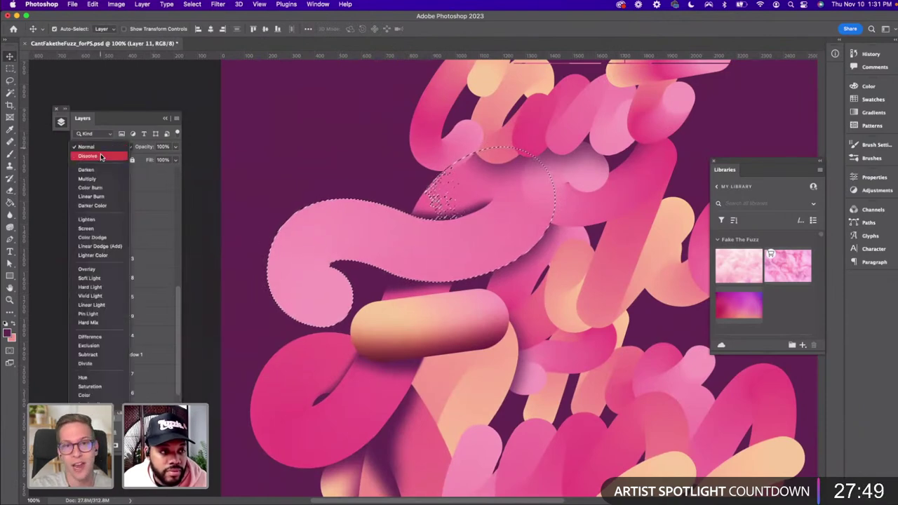
click(94, 179)
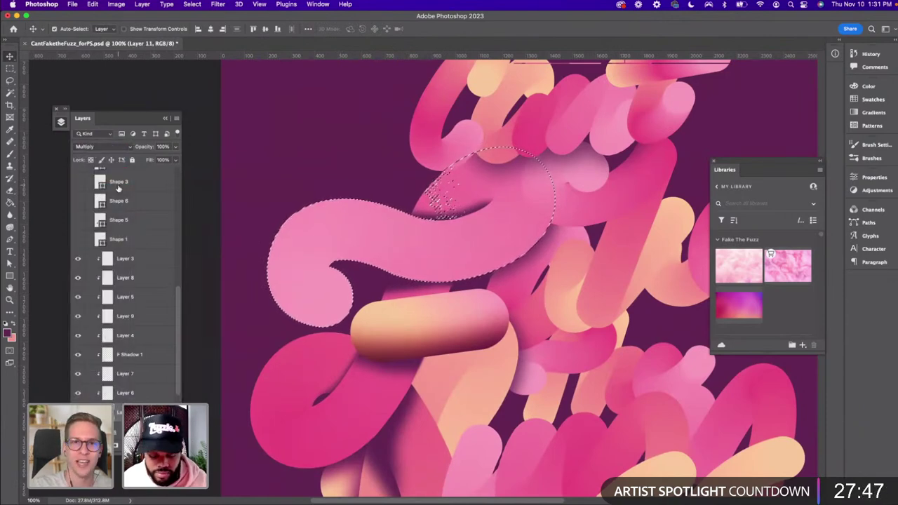
key(i)
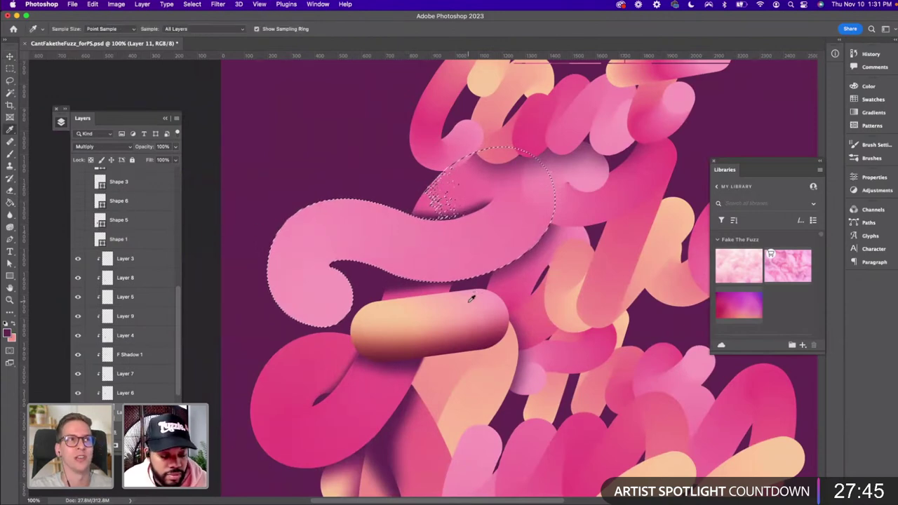
click(518, 300)
click(517, 300)
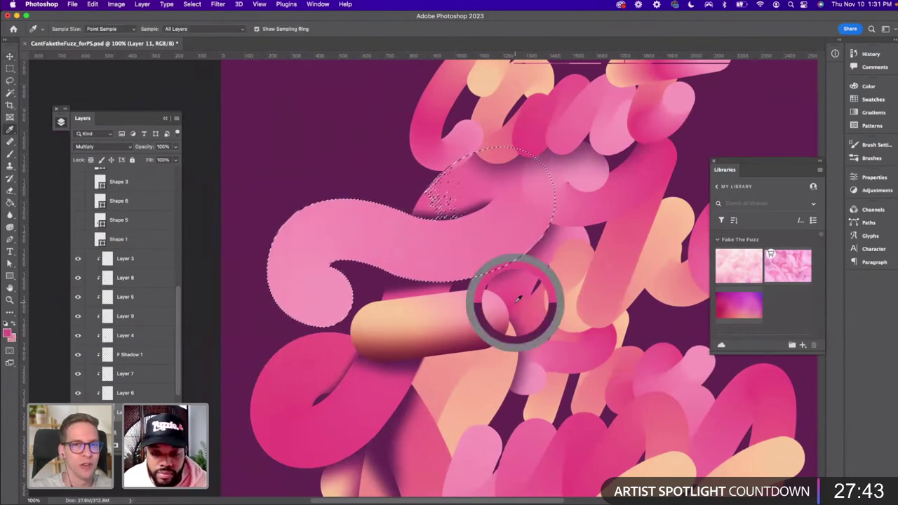
key(b)
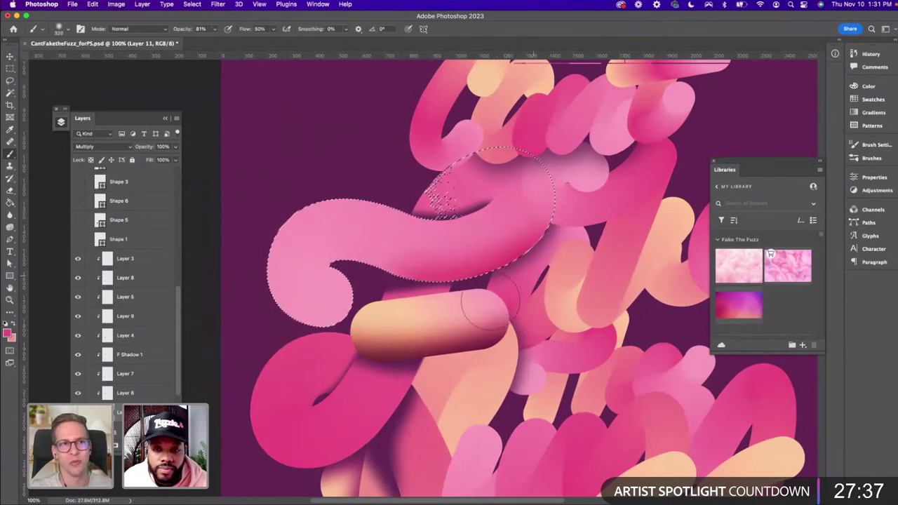
Paint soft deep-pink shading along the curl's lower-left and bottom edge, then shrink the brush to about 132 px
drag(407, 305, 379, 293)
mouse_move(343, 321)
mouse_down()
mouse_move(247, 311)
mouse_move(228, 299)
mouse_move(236, 275)
mouse_move(296, 318)
mouse_move(337, 322)
mouse_up()
mouse_move(400, 318)
mouse_down()
mouse_move(329, 327)
mouse_move(243, 319)
mouse_up()
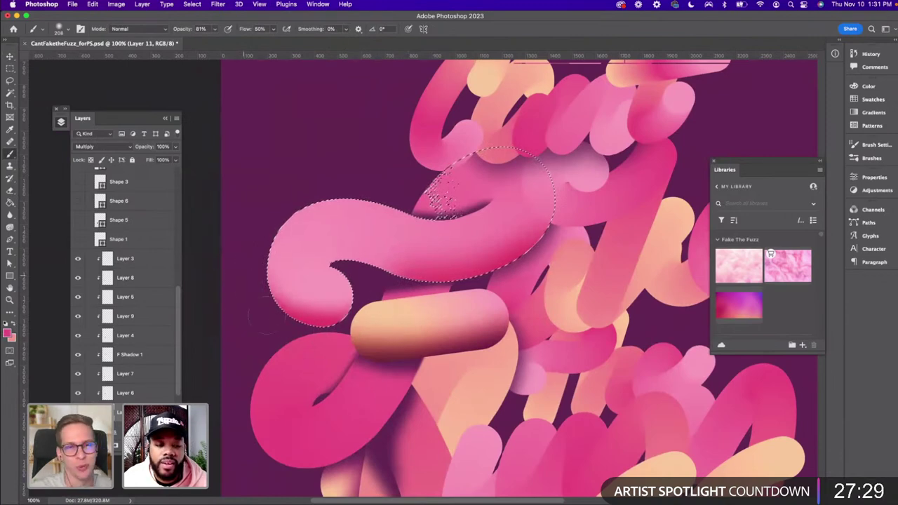
drag(371, 280, 361, 280)
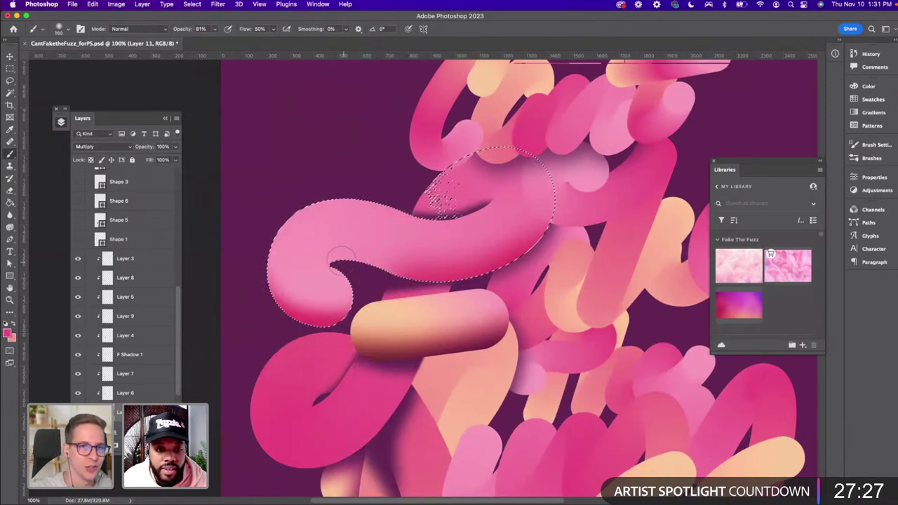
drag(341, 250, 337, 256)
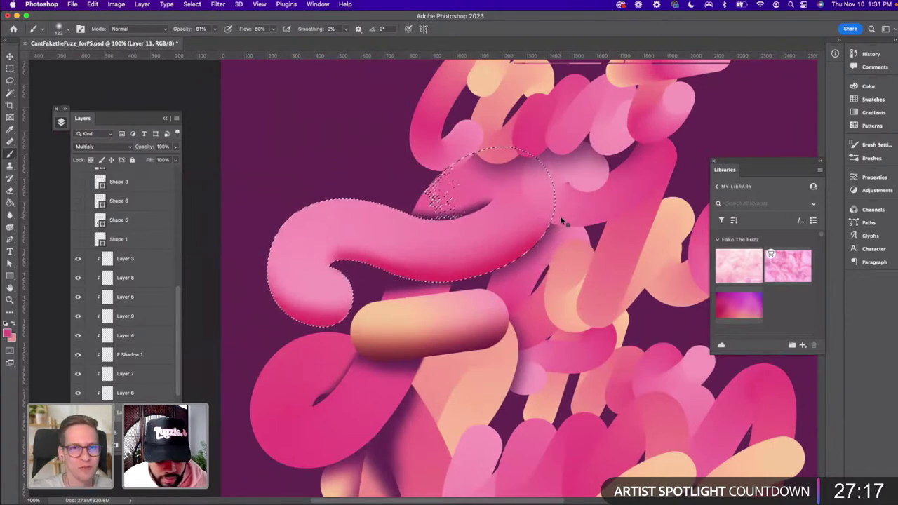
drag(560, 216, 566, 220)
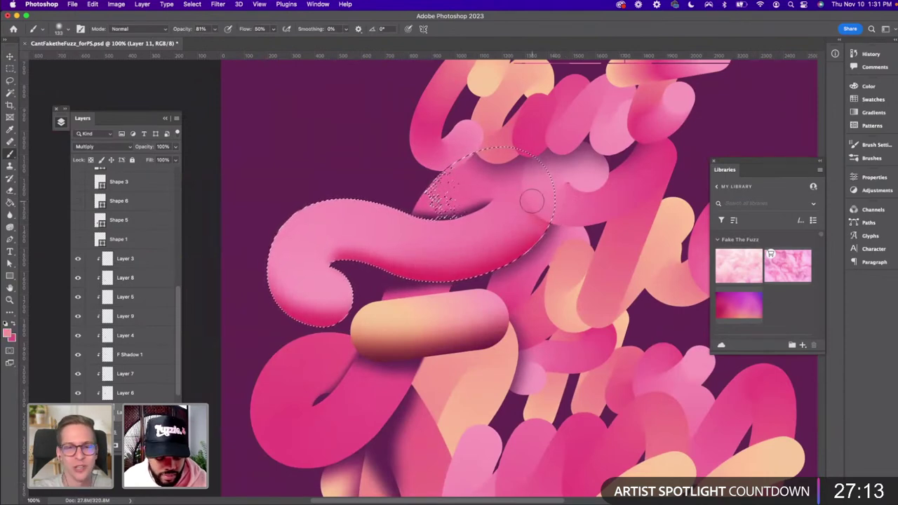
Sample a dark purple and paint along the pink curl's inner edge with a 274 px brush
key(i)
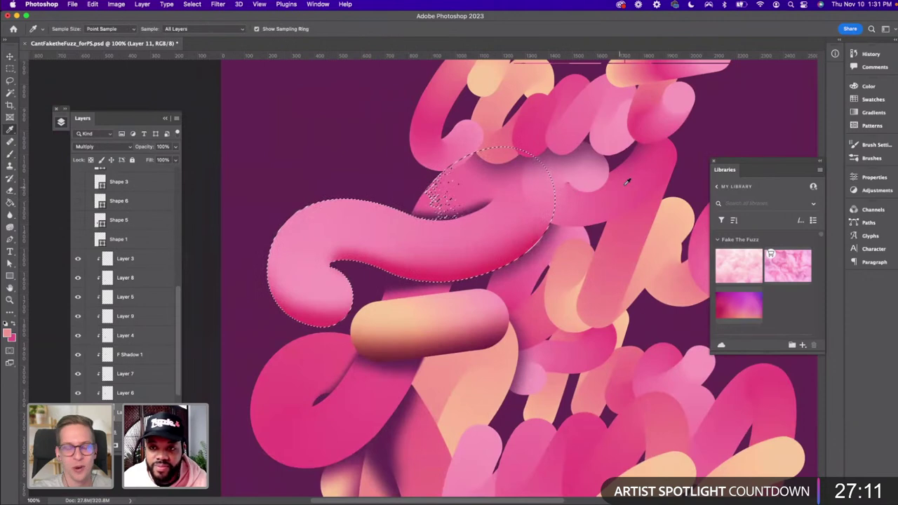
click(677, 155)
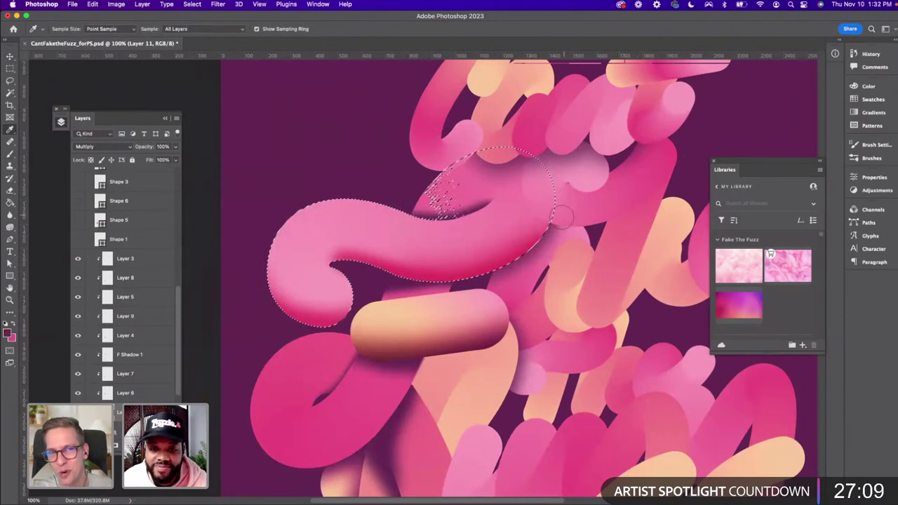
key(b)
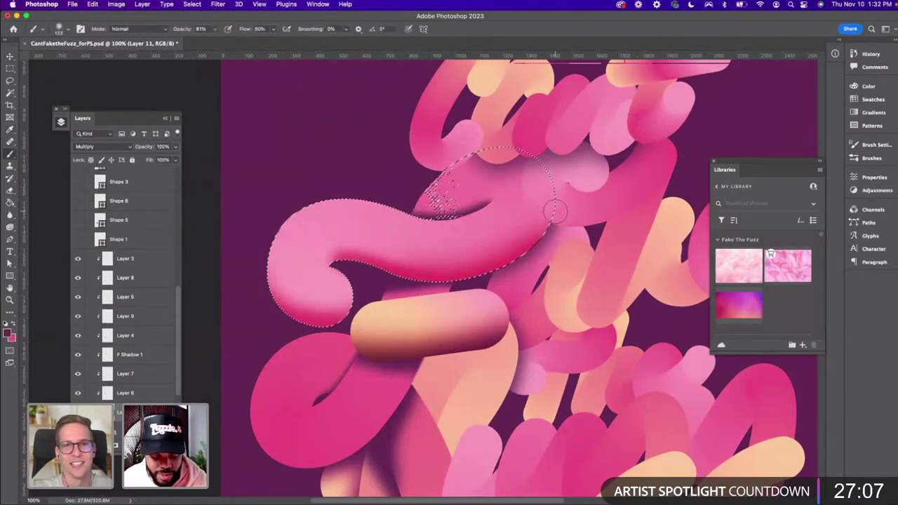
drag(555, 208, 544, 206)
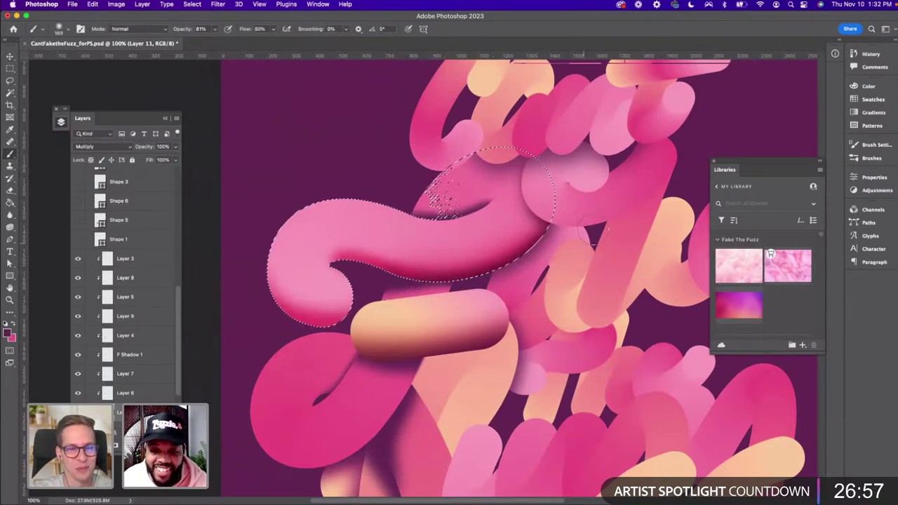
drag(496, 291, 482, 276)
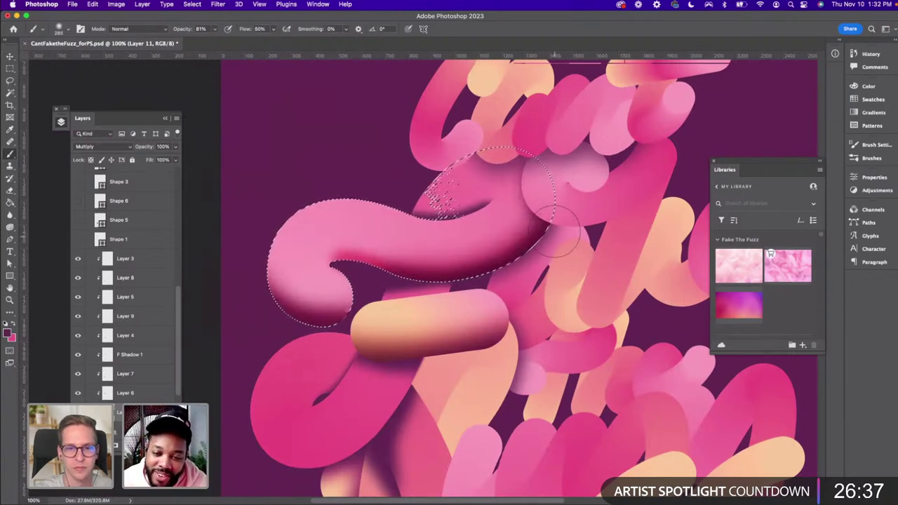
ctrl+alt+right_click(401, 284)
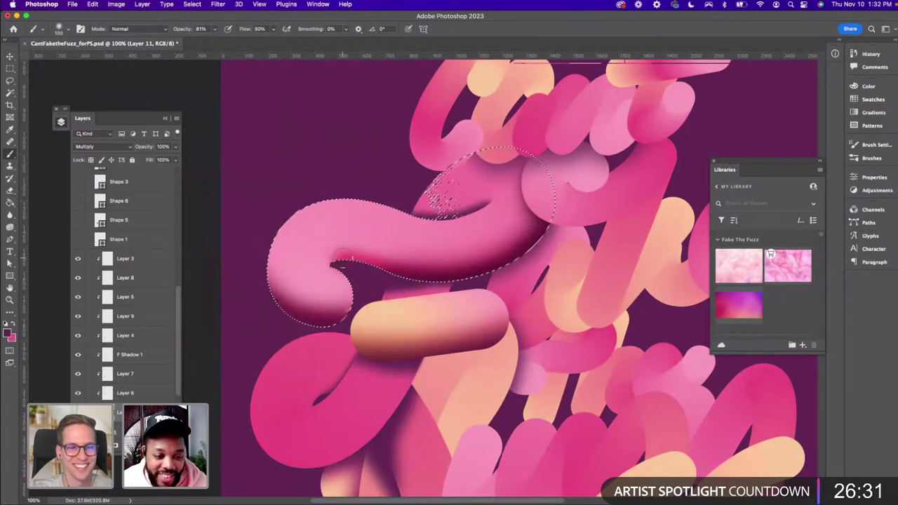
drag(343, 255, 370, 264)
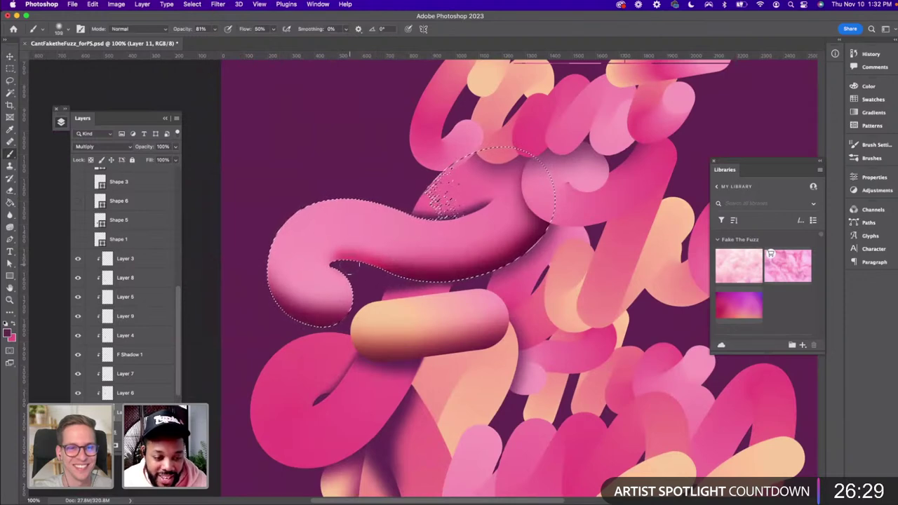
ctrl+alt+right_click(344, 267)
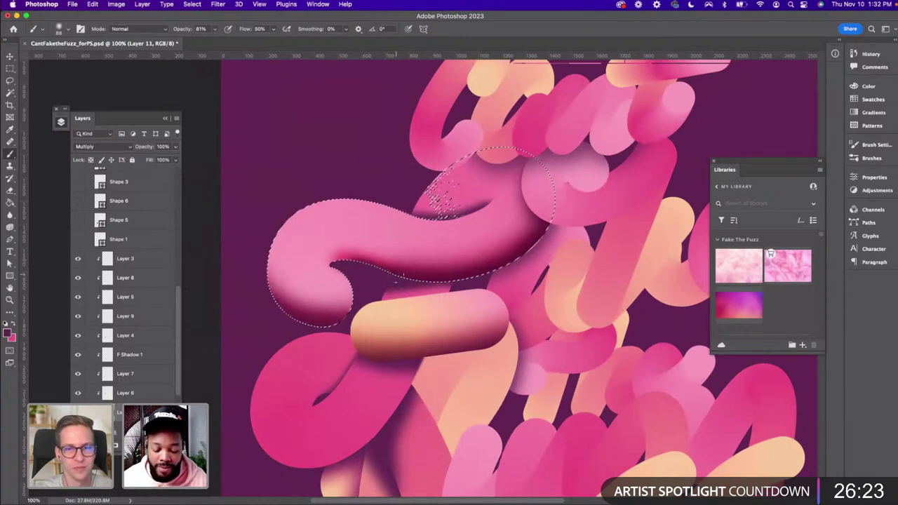
Check the shading zoomed out without selection edges, then zoom in on the curl's hook
key(super+minus)
key(super+minus)
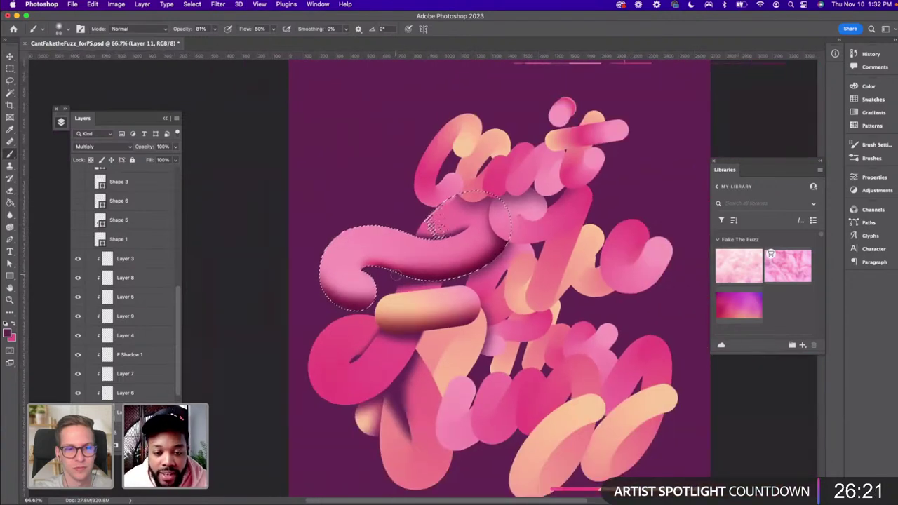
key(super+d)
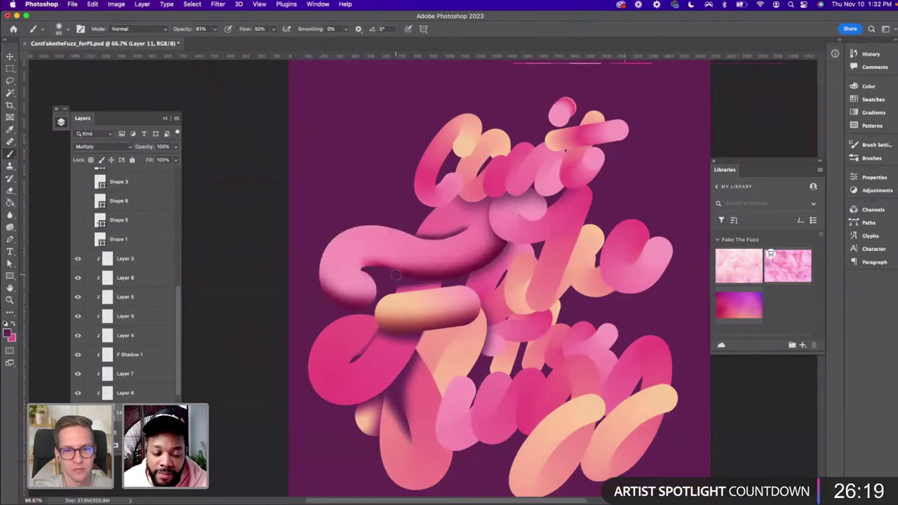
key(super+plus)
key(super+z)
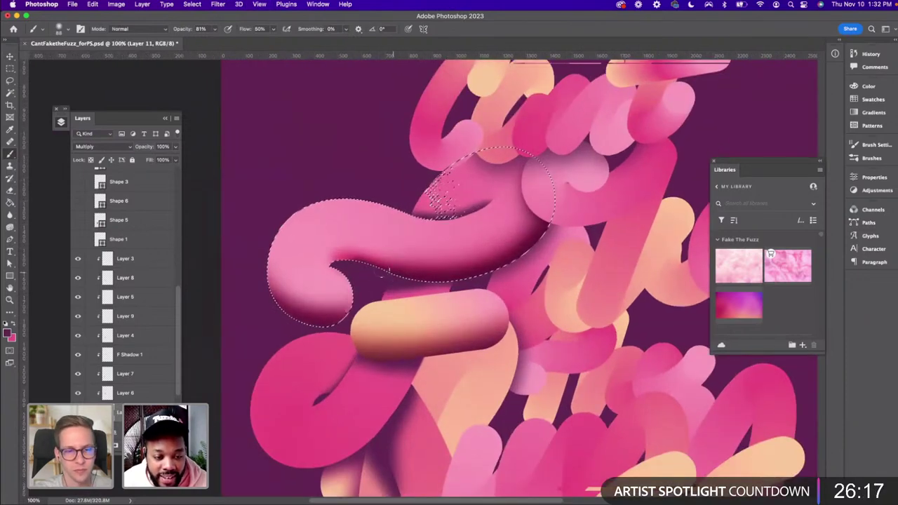
key(super+plus)
key(super+plus)
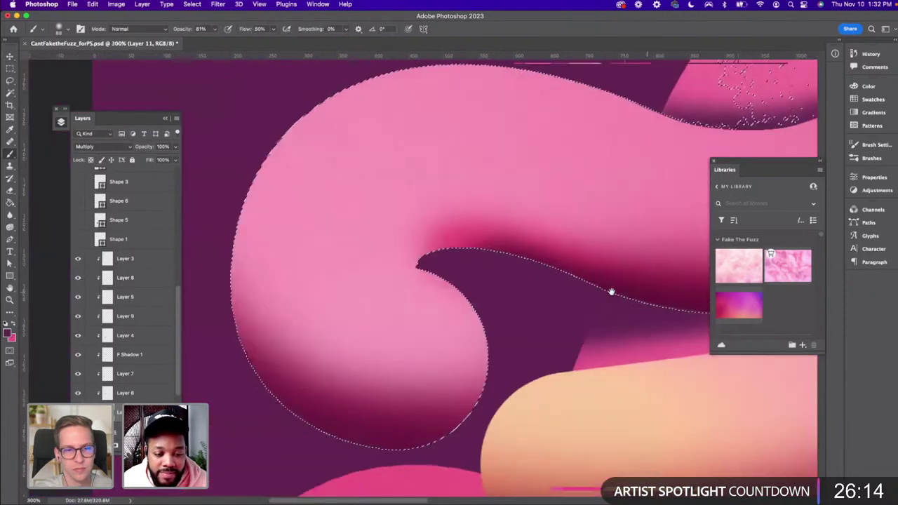
drag(611, 292, 688, 297)
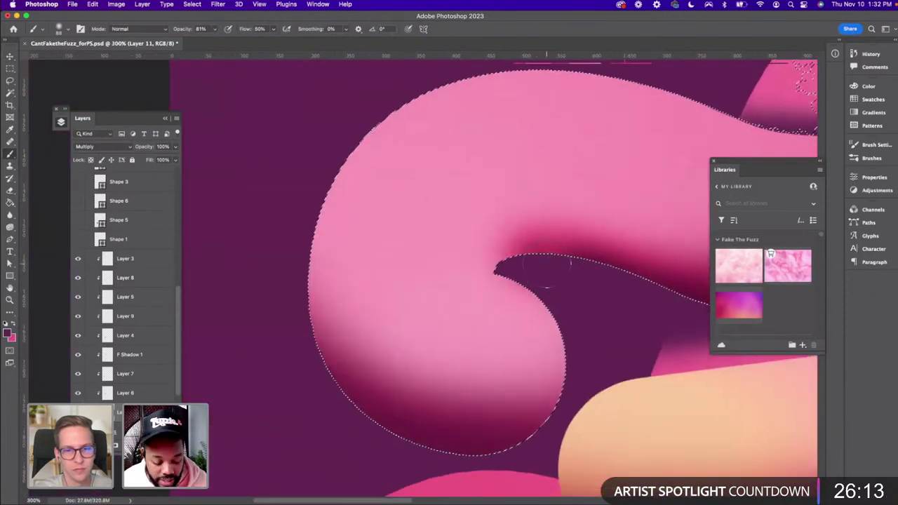
drag(551, 266, 546, 262)
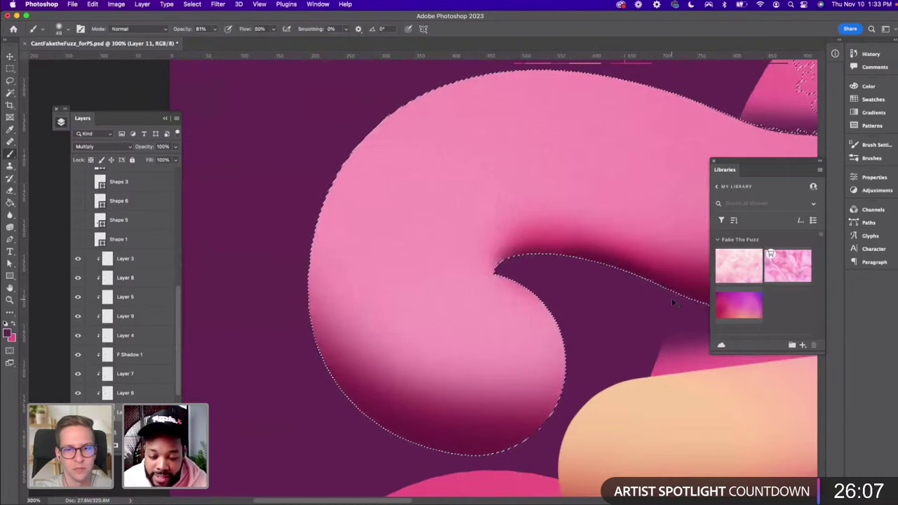
Paint darker shading along the pink curl's lower edge where it tucks under the tube
key(super+minus)
key(super+minus)
key(super+minus)
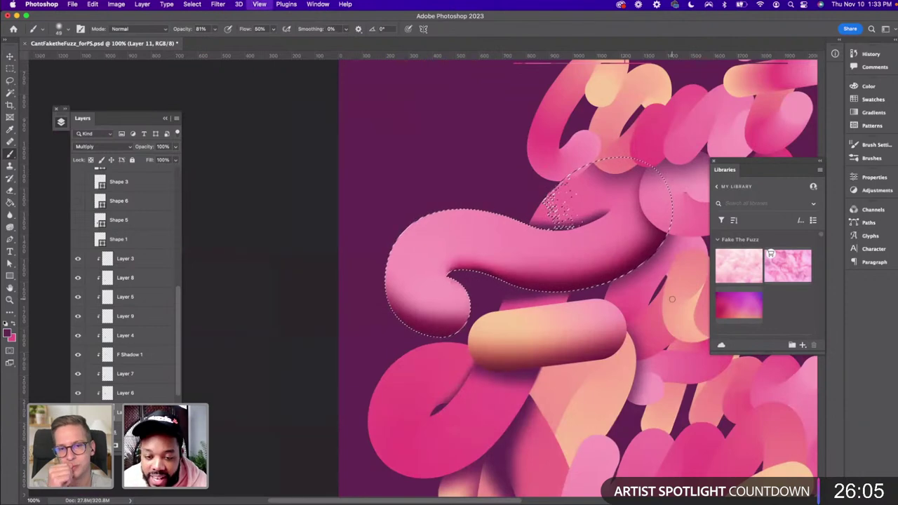
key(v)
key(super+plus)
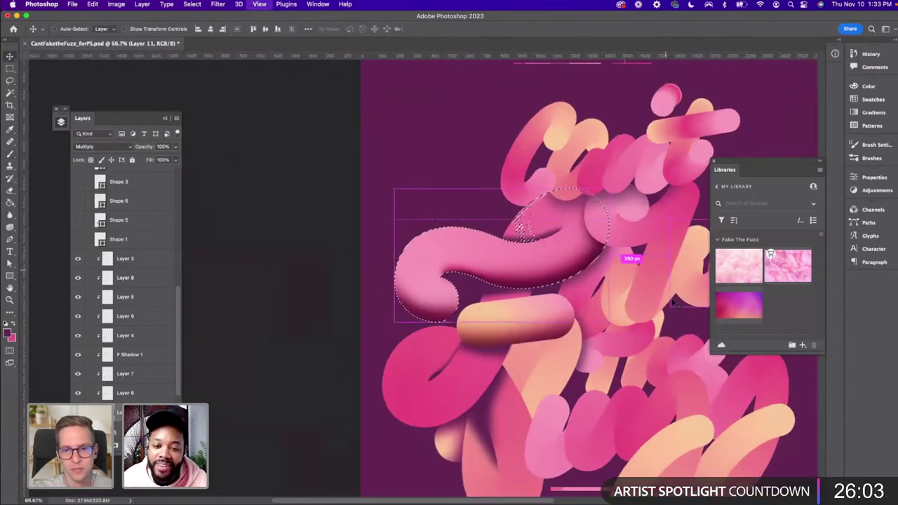
scroll(603, 349, right, 3)
scroll(603, 349, down, 3)
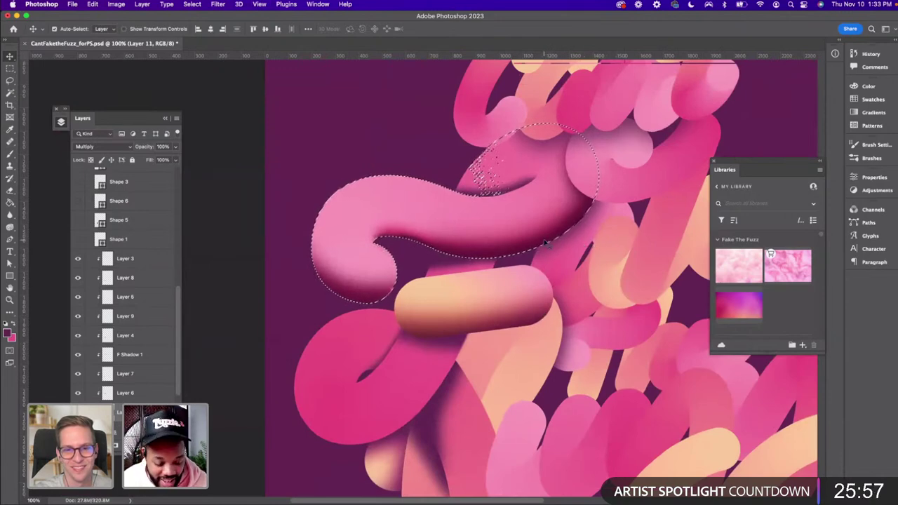
key(b)
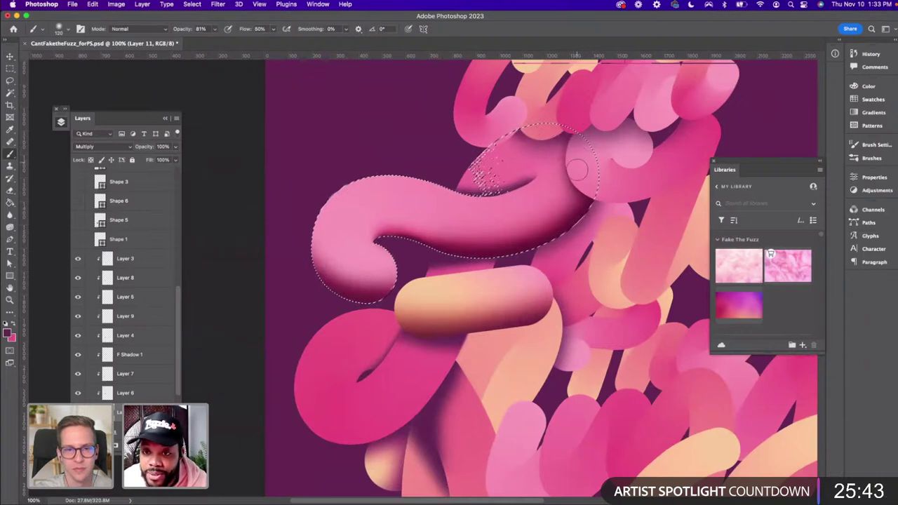
drag(385, 281, 333, 288)
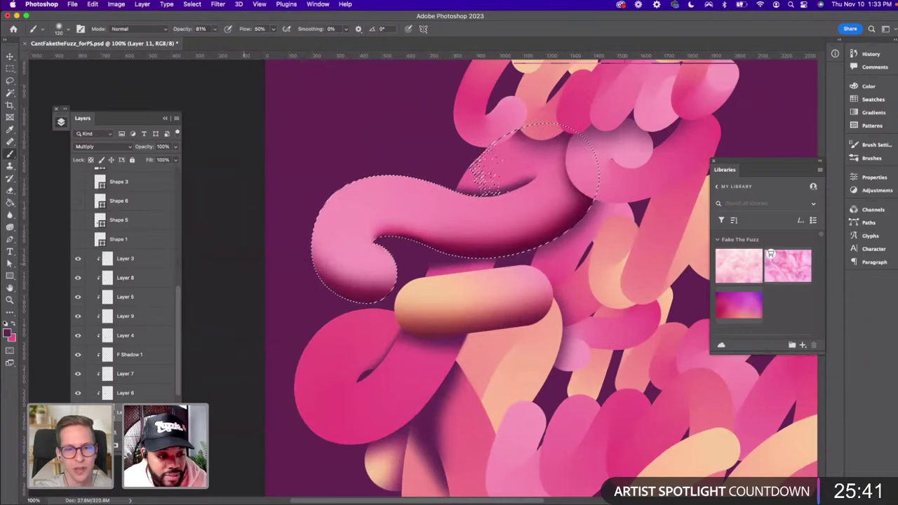
key(v)
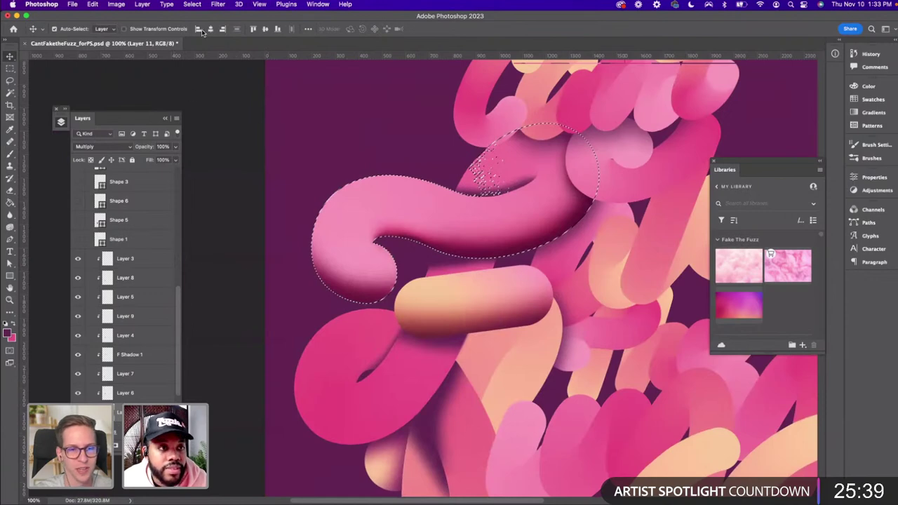
click(193, 4)
Soften the Layer 11 shading with a Gaussian Blur of about 5.4 pixels
click(218, 4)
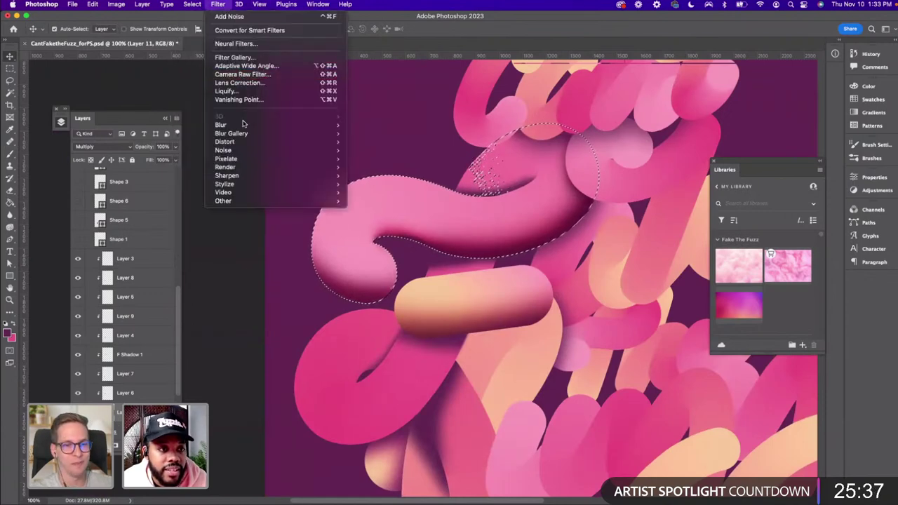
mouse_move(322, 125)
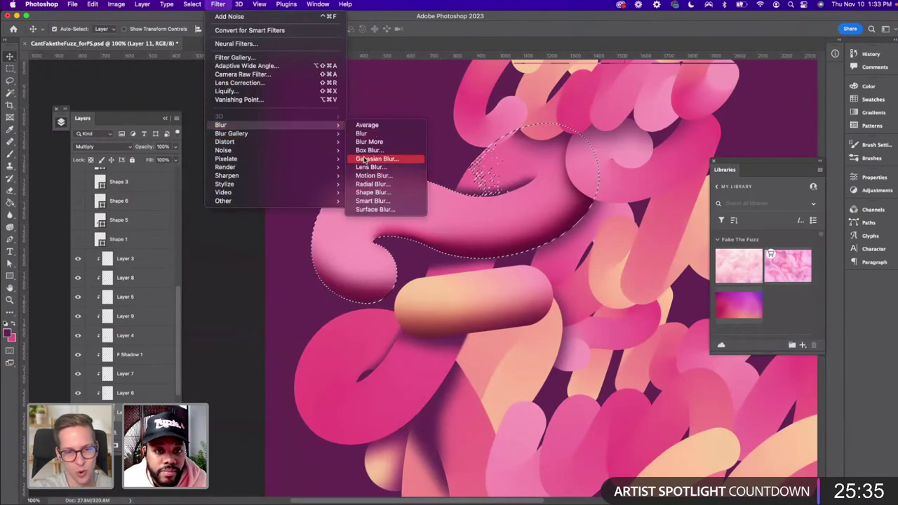
key(Return)
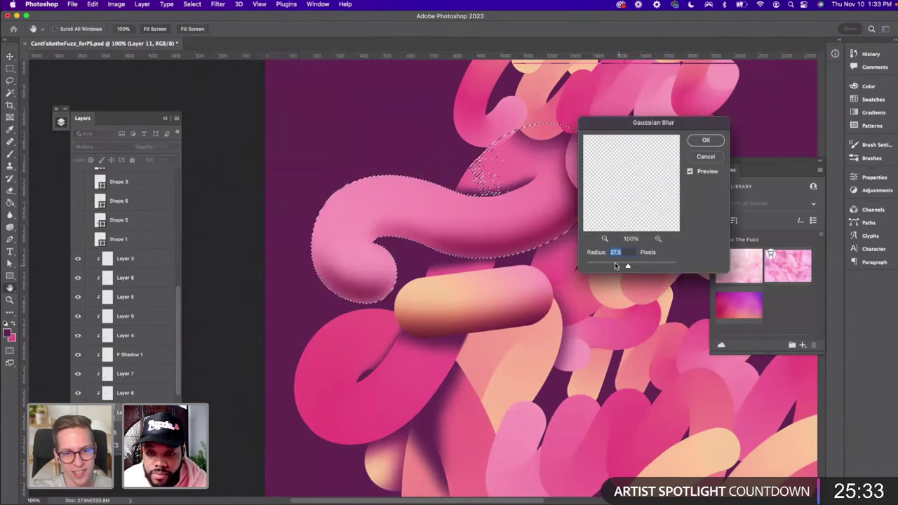
drag(615, 266, 612, 261)
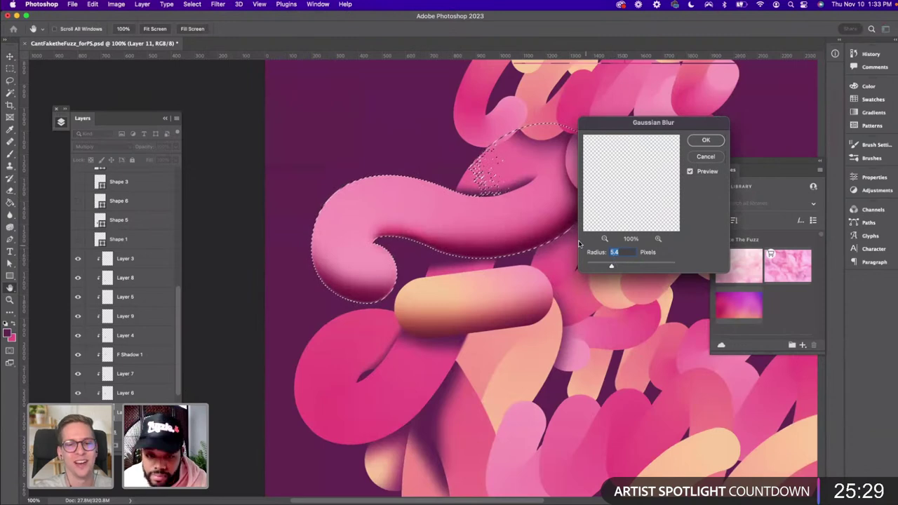
click(703, 142)
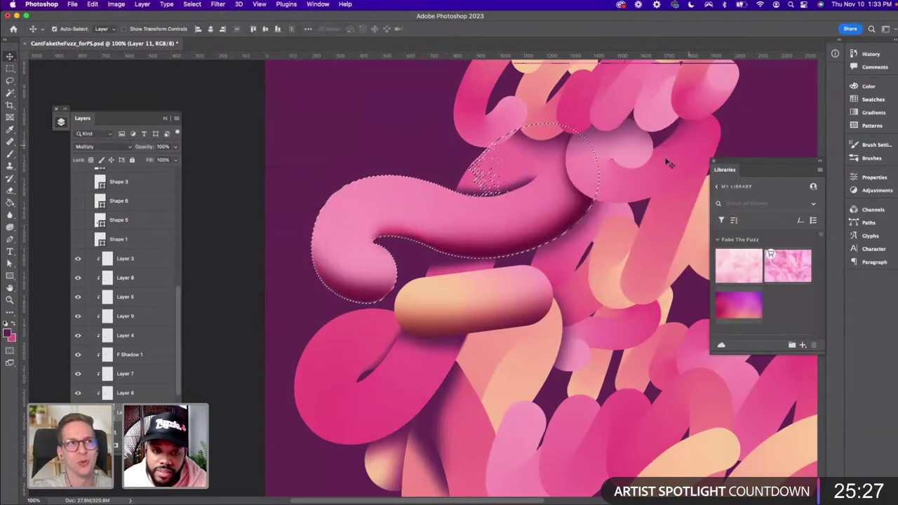
Set up monochromatic Gaussian Add Noise at about 4.8% on the shadow
click(217, 5)
mouse_move(225, 150)
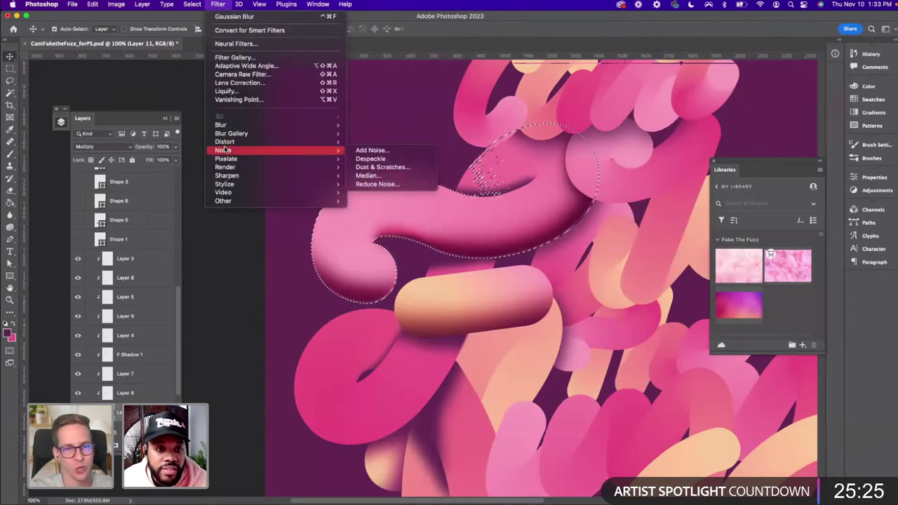
click(371, 150)
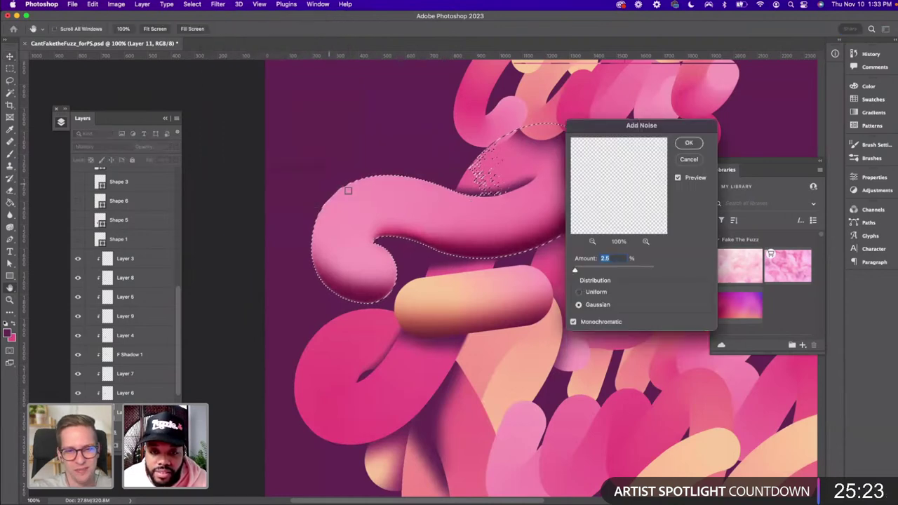
drag(576, 271, 575, 272)
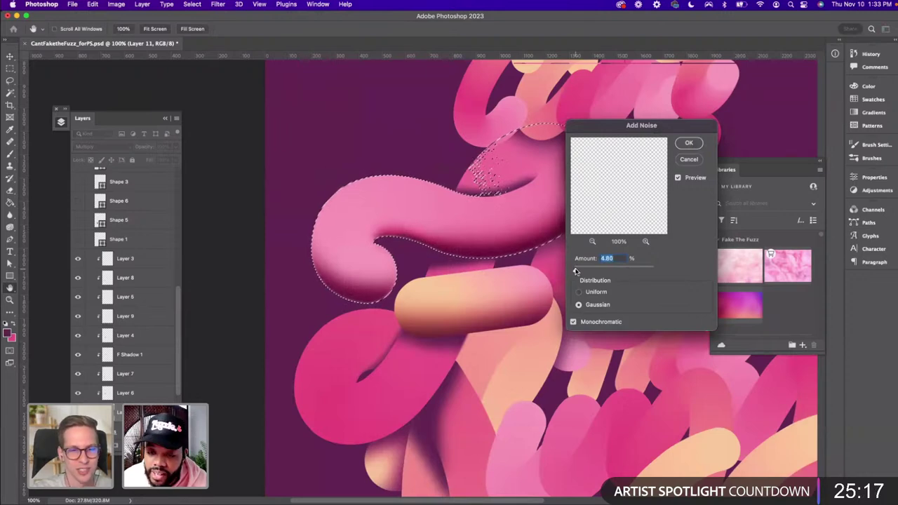
Apply the noise grain to the Layer 11 shadow and clear the selection
click(688, 145)
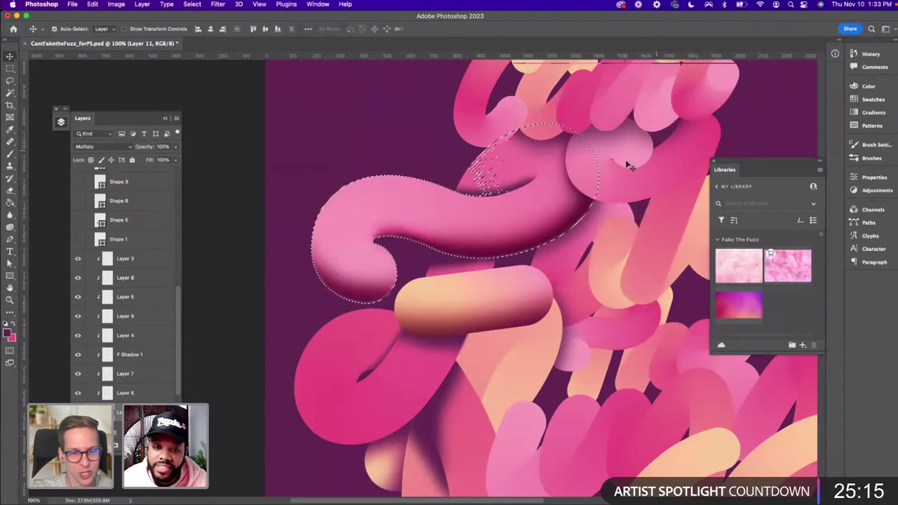
key(super+d)
scroll(492, 246, left, 3)
scroll(492, 246, down, 2)
scroll(462, 262, down, 5)
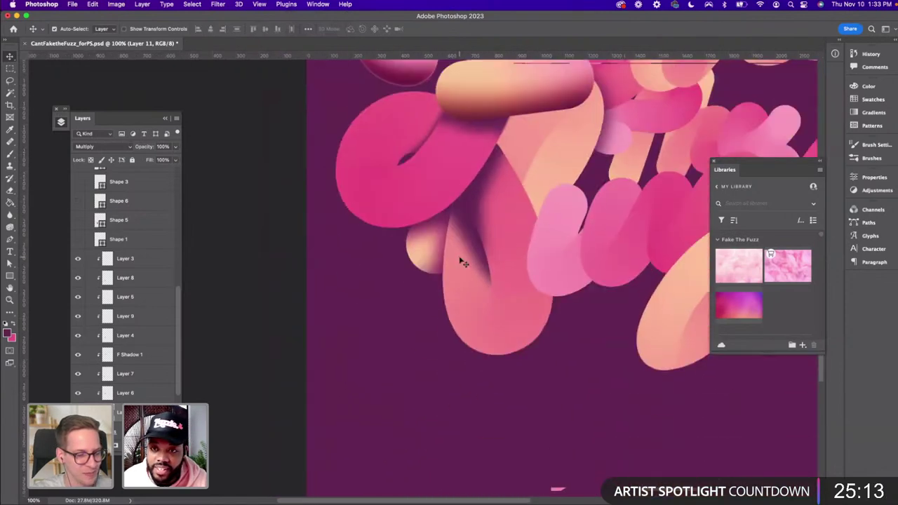
scroll(461, 262, up, 3)
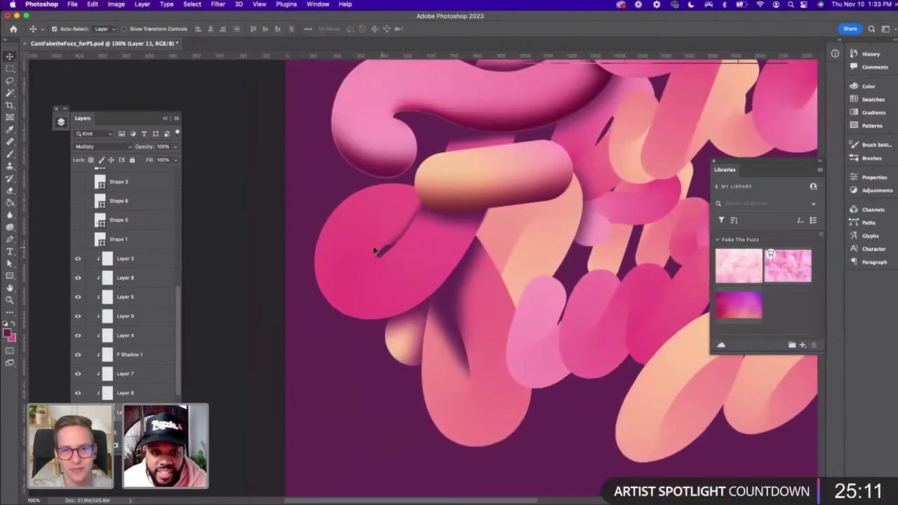
Magic Wand-select the magenta F curl, then refine it with Quick Selection in subtract mode
click(351, 290)
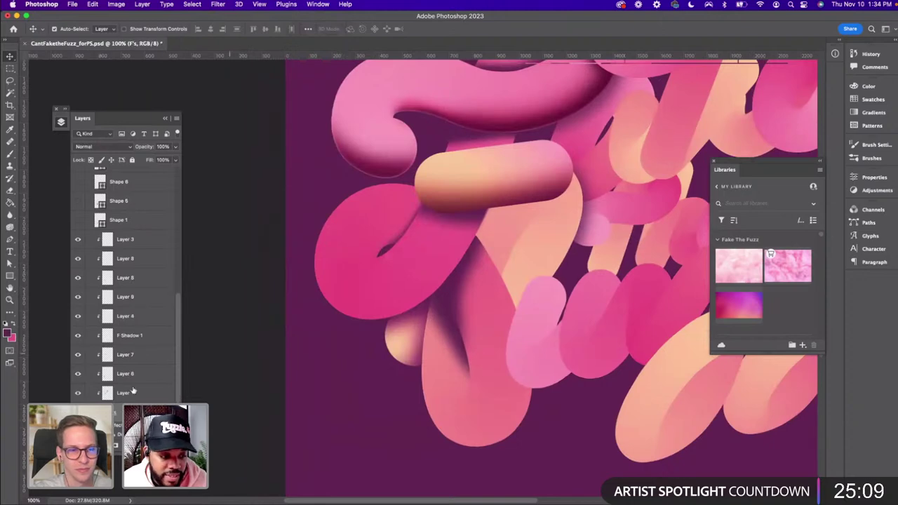
click(11, 93)
click(341, 248)
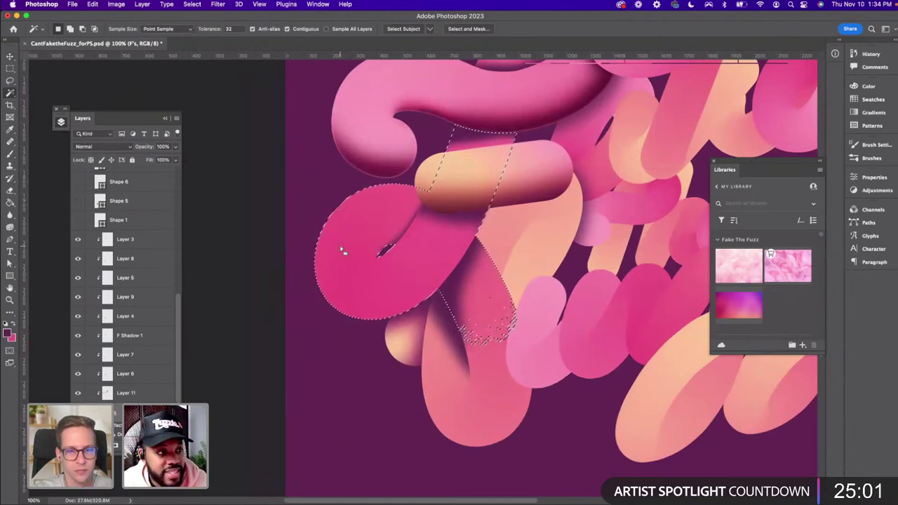
click(9, 95)
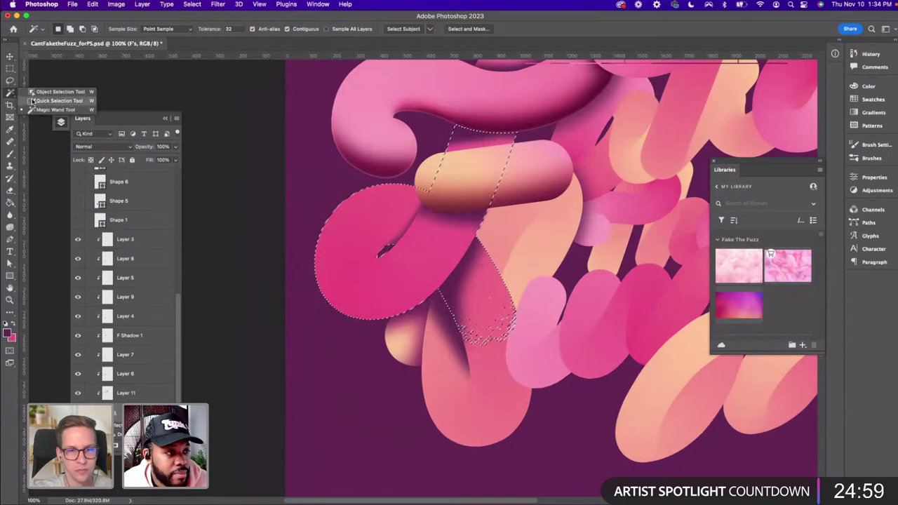
click(56, 100)
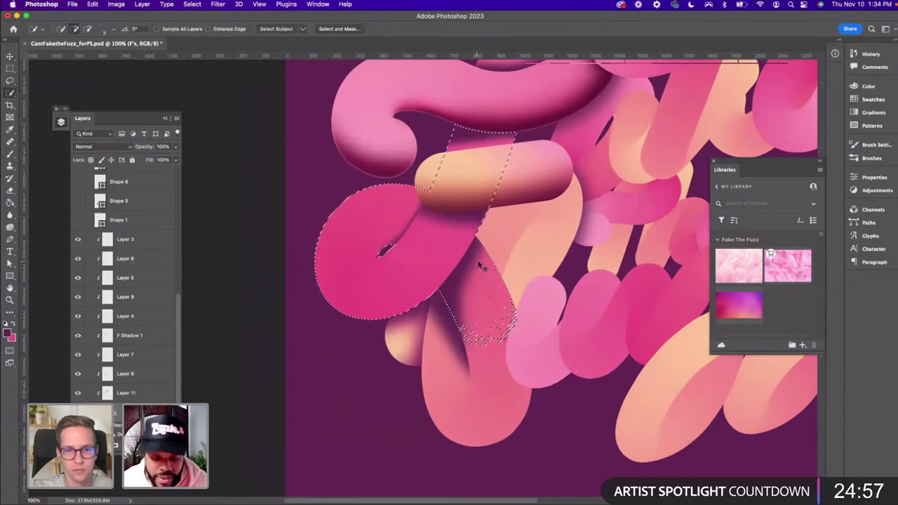
drag(505, 261, 523, 261)
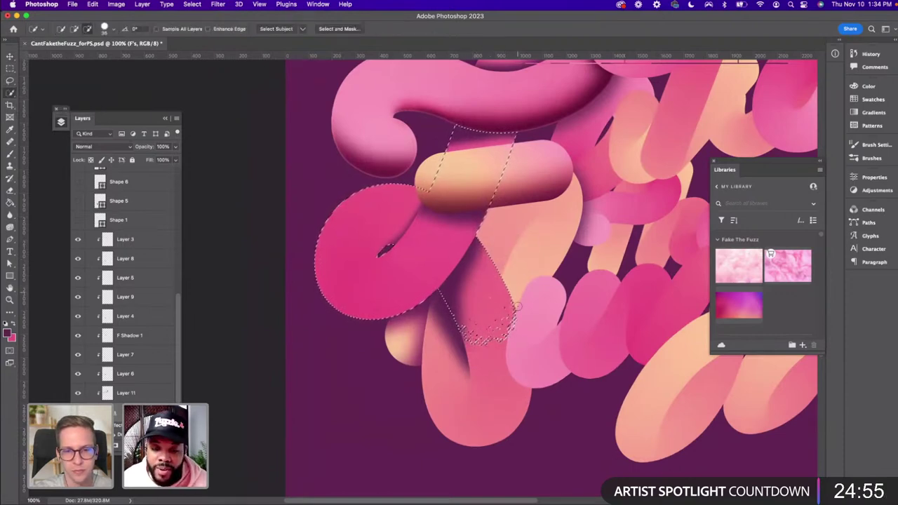
key(ctrl+z)
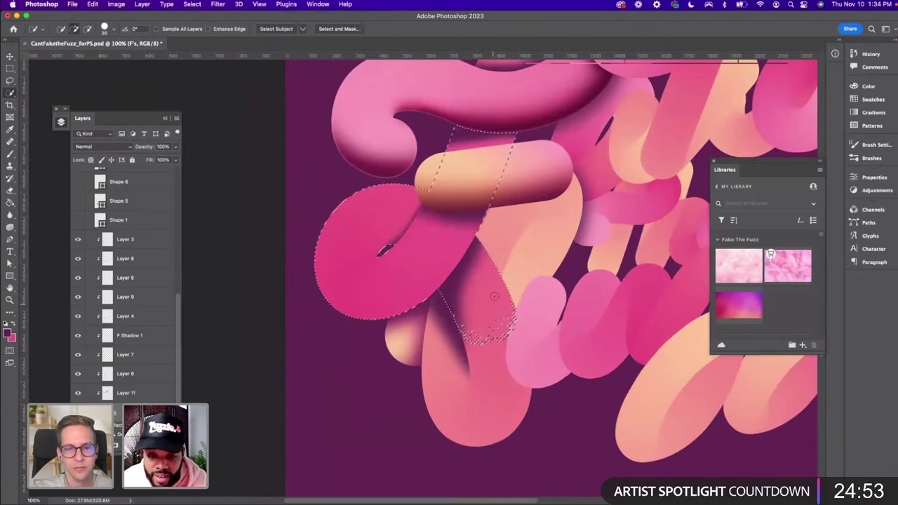
key(alt)
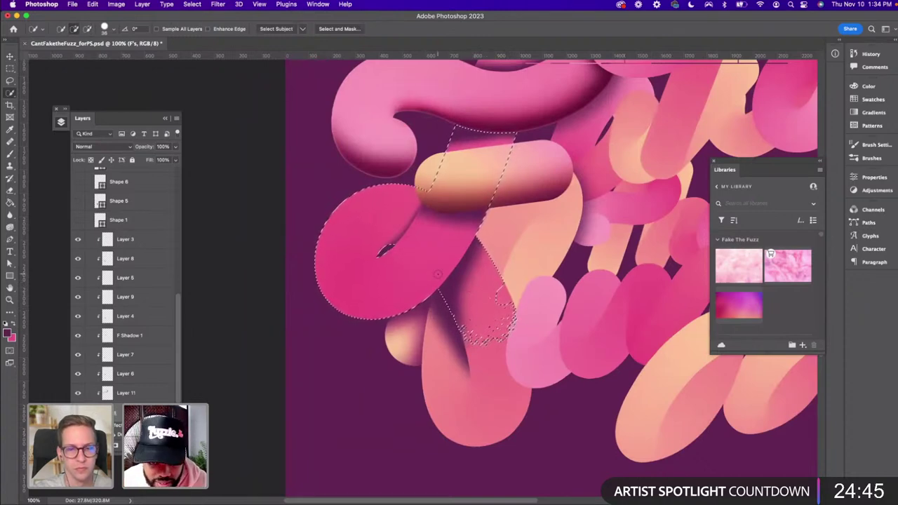
scroll(437, 274, up, 1)
scroll(437, 274, right, 5)
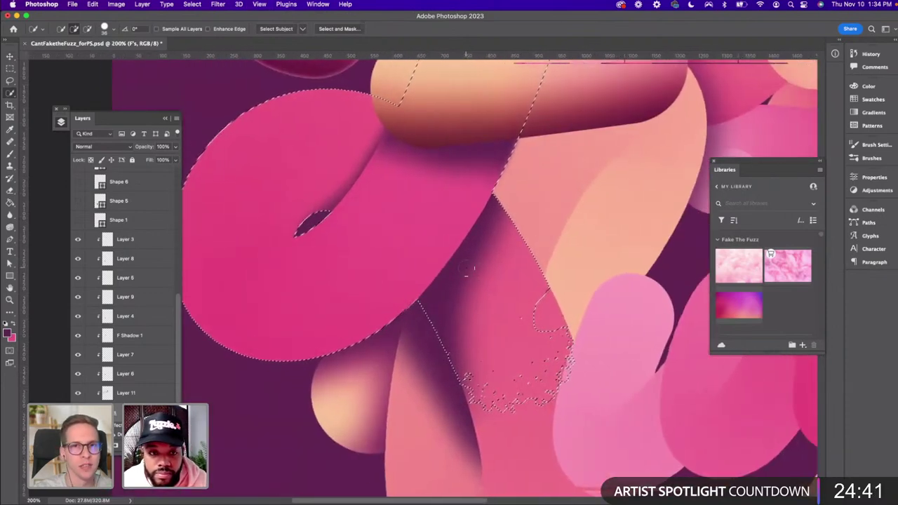
scroll(465, 274, left, 6)
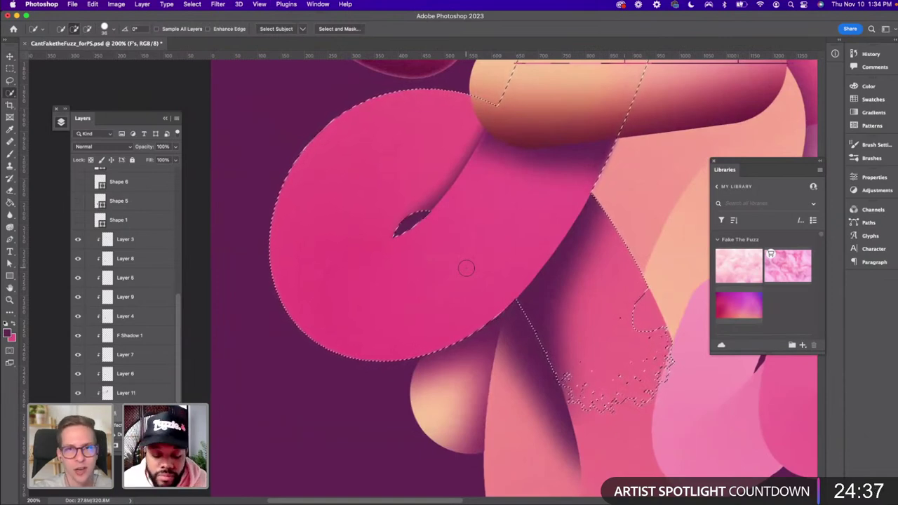
key(super+minus)
scroll(465, 268, left, 2)
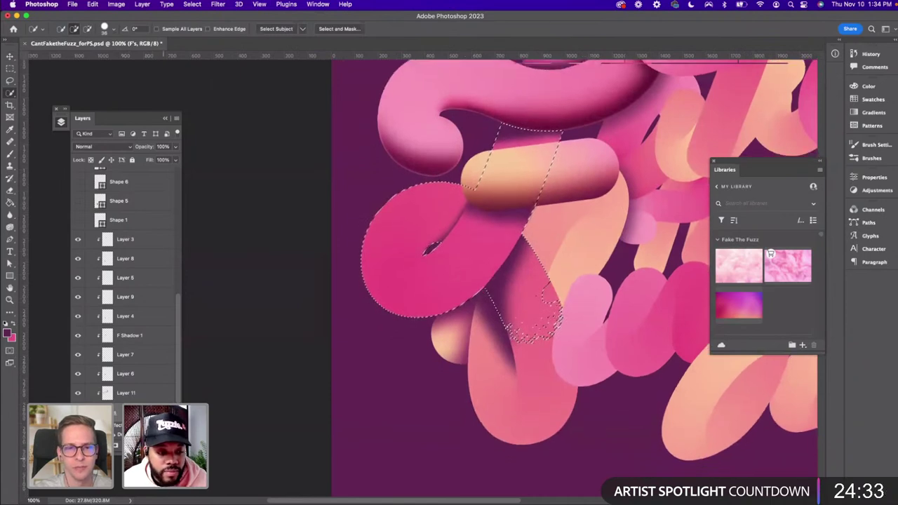
Set Layer 12's blend mode to Multiply
key(super+plus)
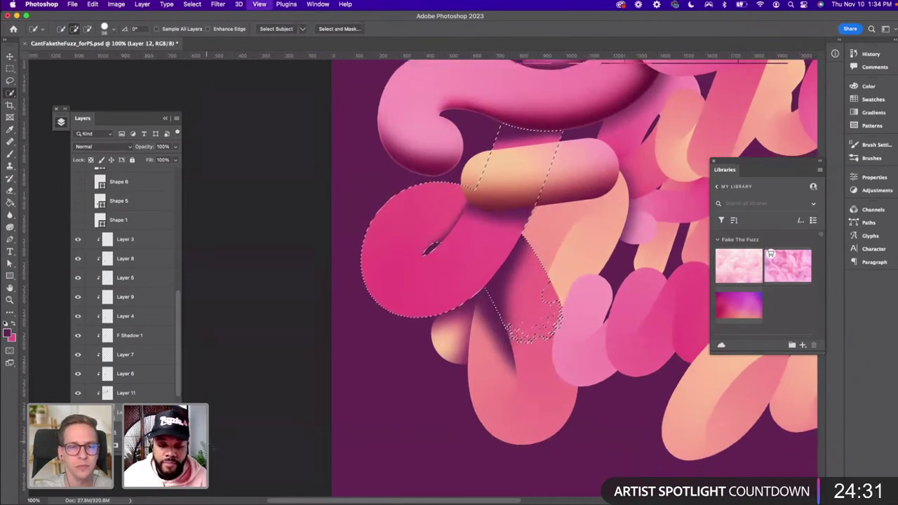
key(b)
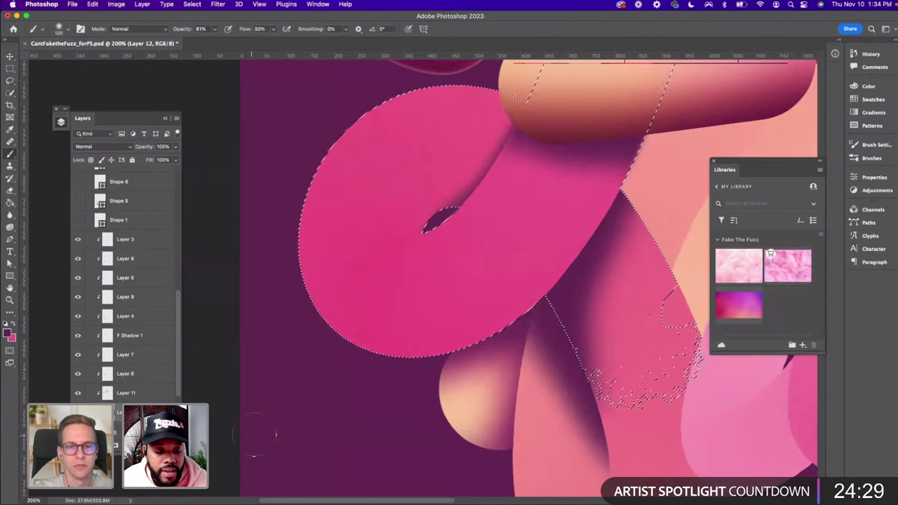
scroll(257, 428, right, 2)
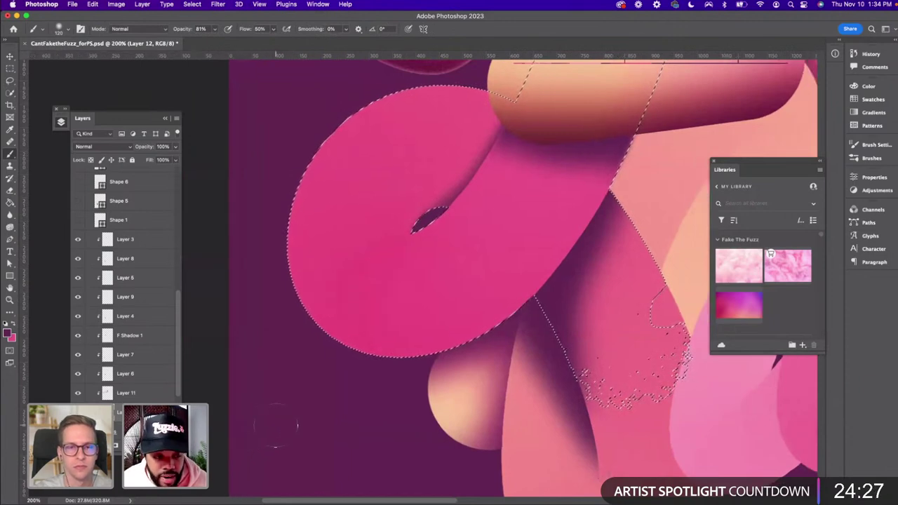
click(100, 146)
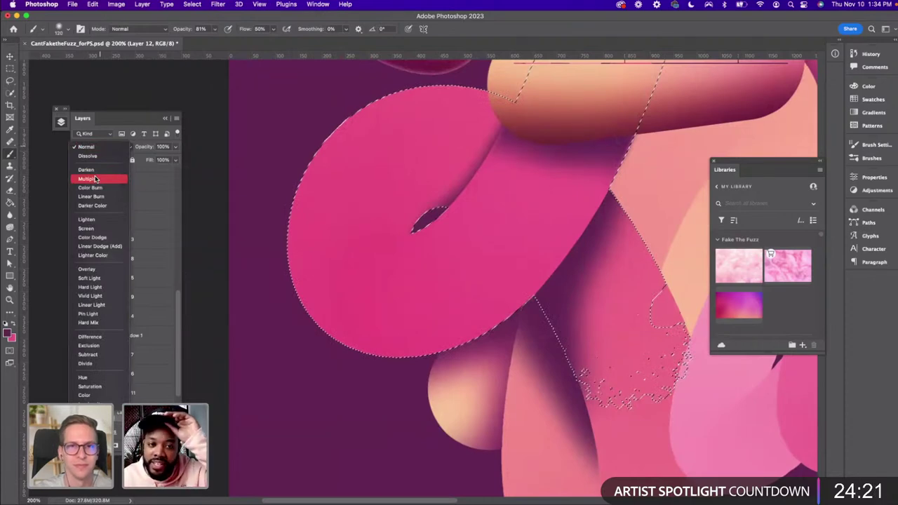
click(96, 179)
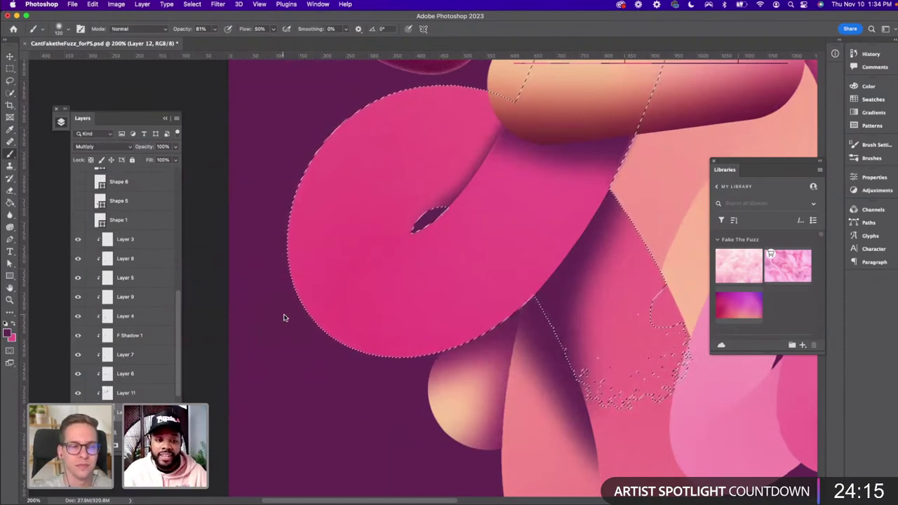
Enlarge the brush and paint dark shadow along the pink loop's lower edge
mouse_move(282, 315)
mouse_down()
mouse_move(299, 307)
mouse_move(304, 274)
mouse_up()
key(super+minus)
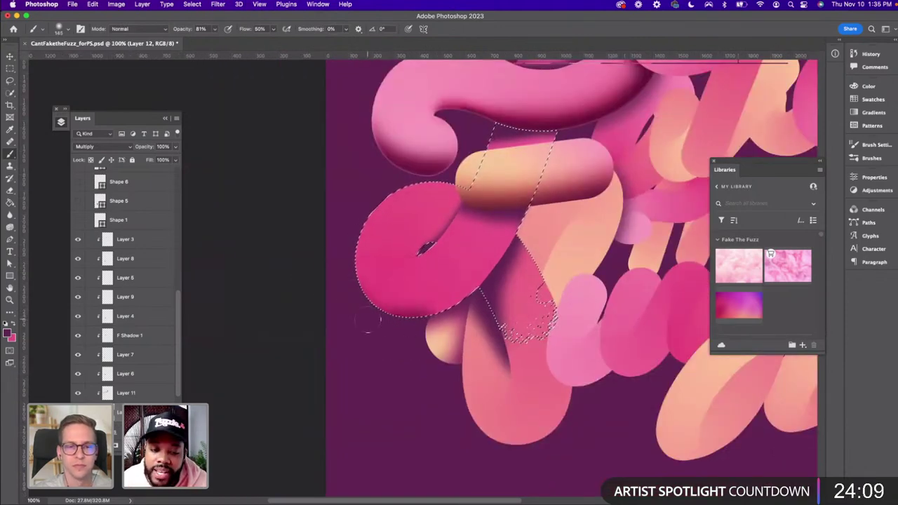
key(super+equal)
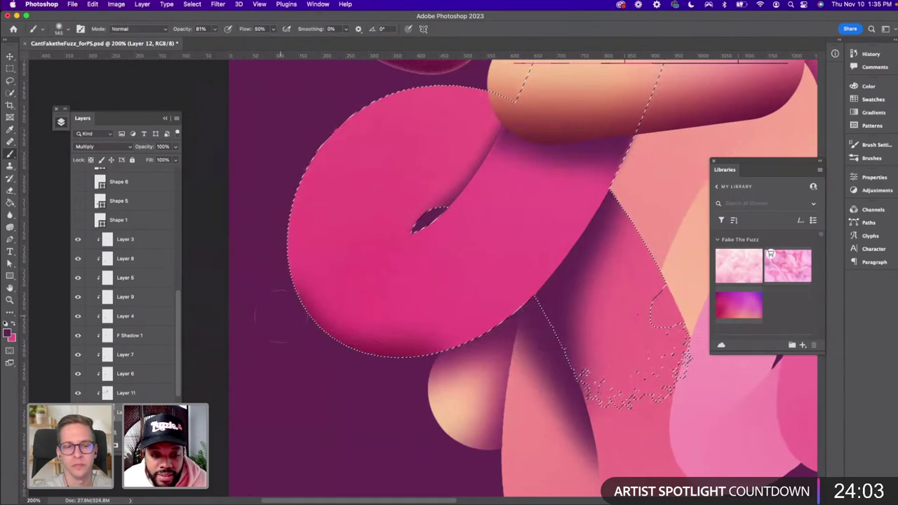
mouse_move(278, 315)
mouse_down()
mouse_move(298, 315)
mouse_move(287, 314)
mouse_move(299, 304)
mouse_move(300, 281)
mouse_up()
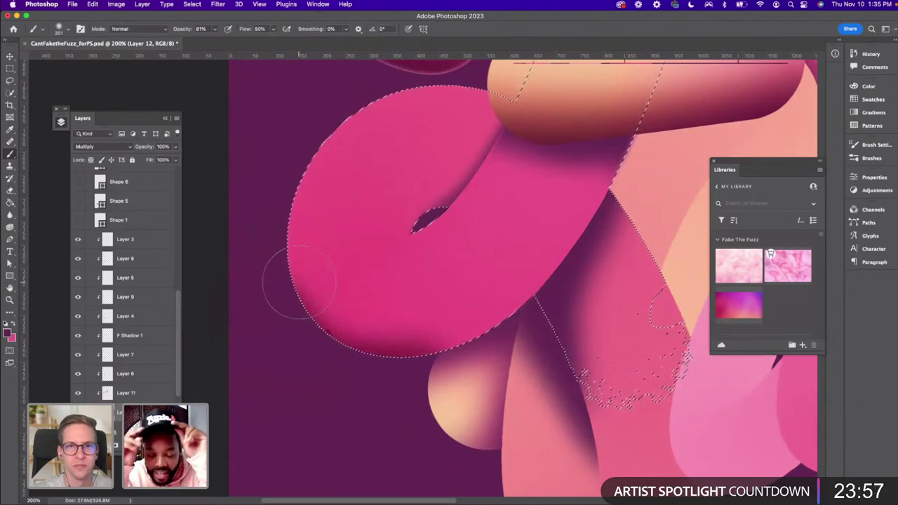
key(super+minus)
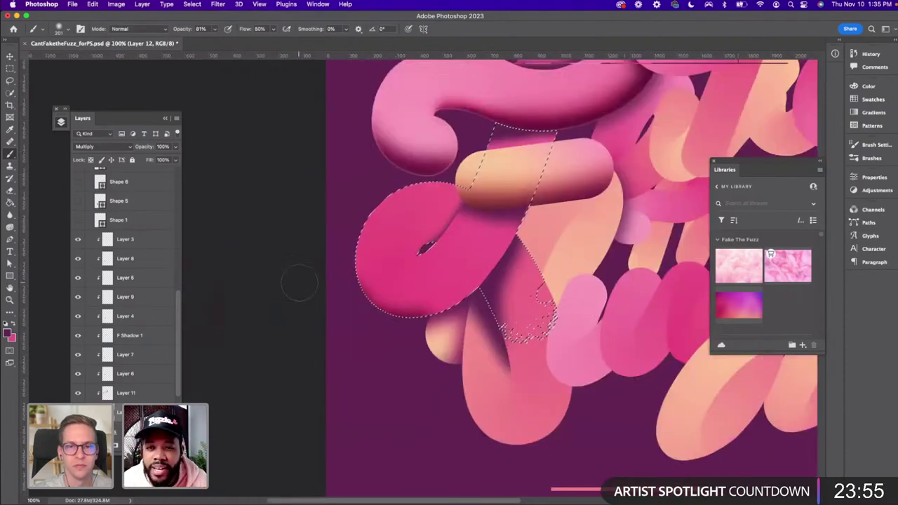
mouse_move(365, 295)
mouse_down()
mouse_move(421, 308)
mouse_move(469, 295)
mouse_move(457, 302)
mouse_up()
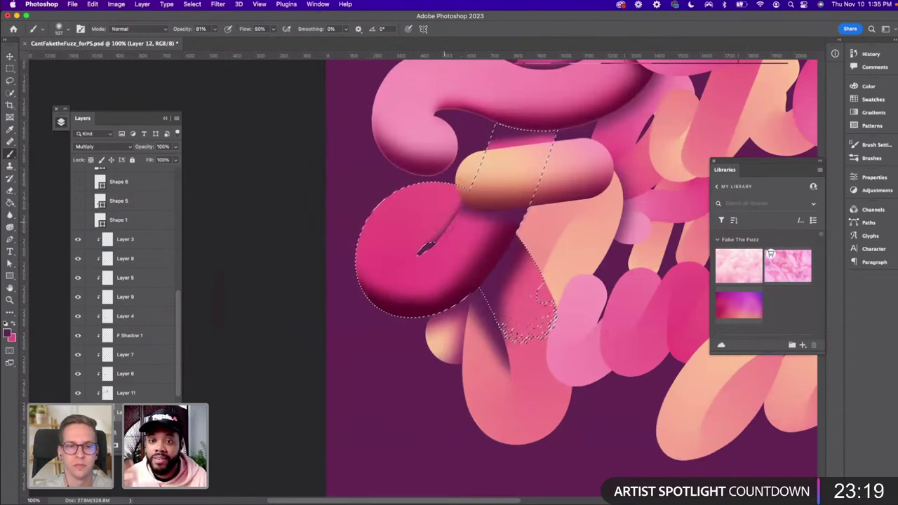
key(v)
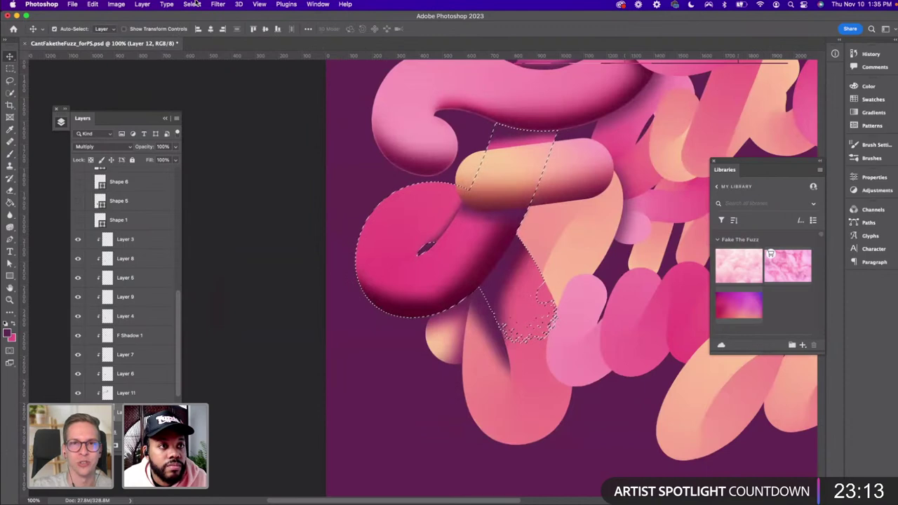
click(218, 5)
Blur the Layer 12 shadow with a 9.3-pixel Gaussian Blur
mouse_move(232, 125)
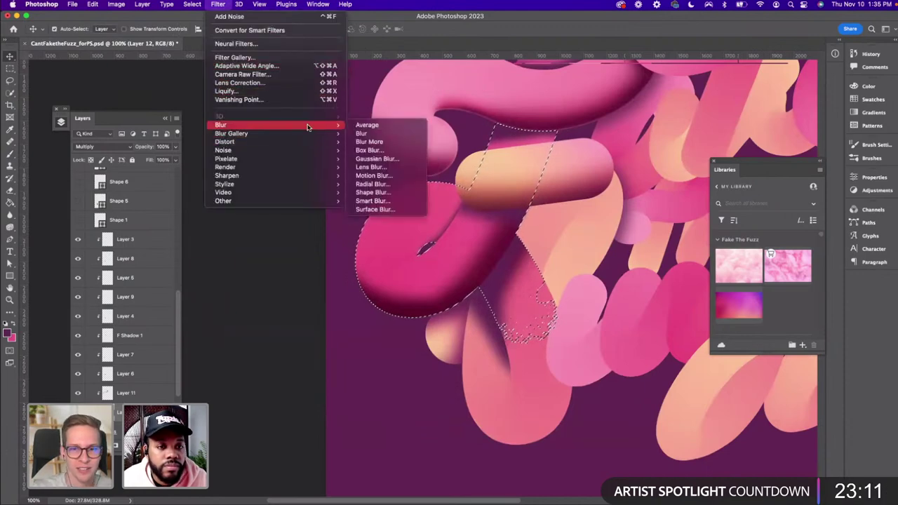
click(405, 162)
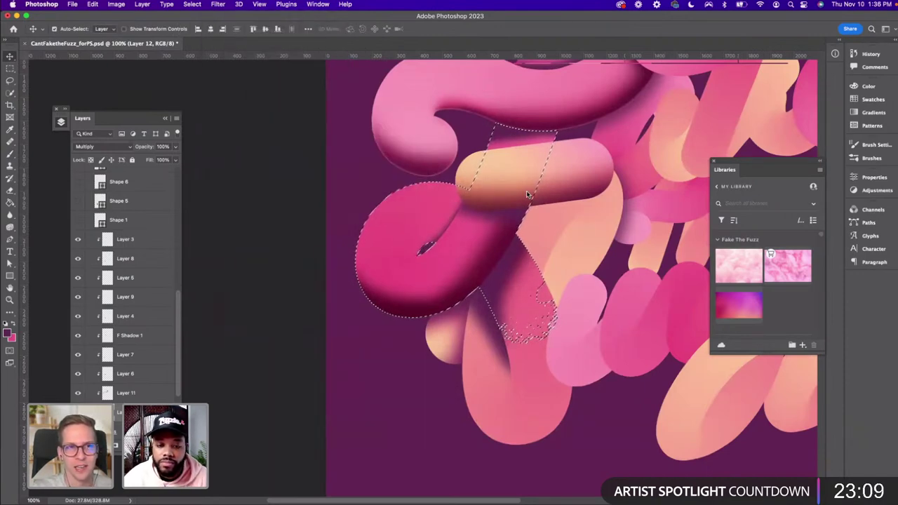
drag(612, 266, 620, 268)
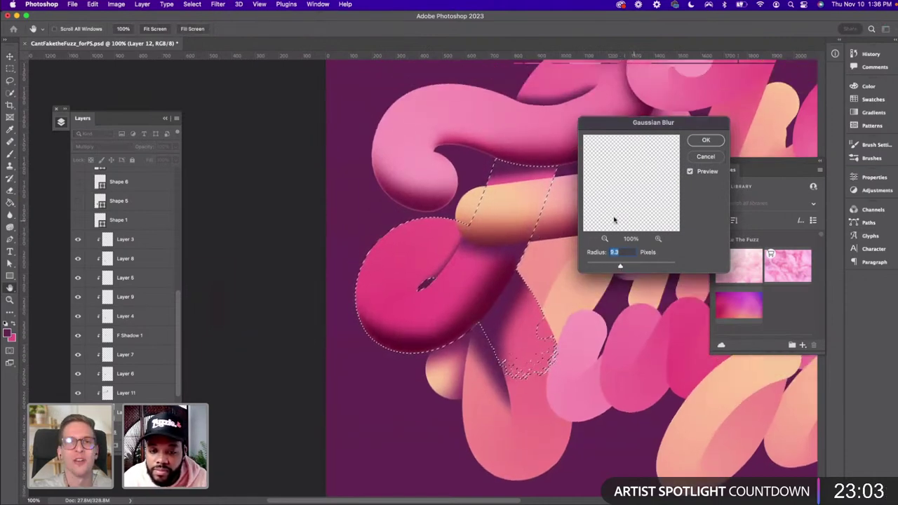
click(706, 140)
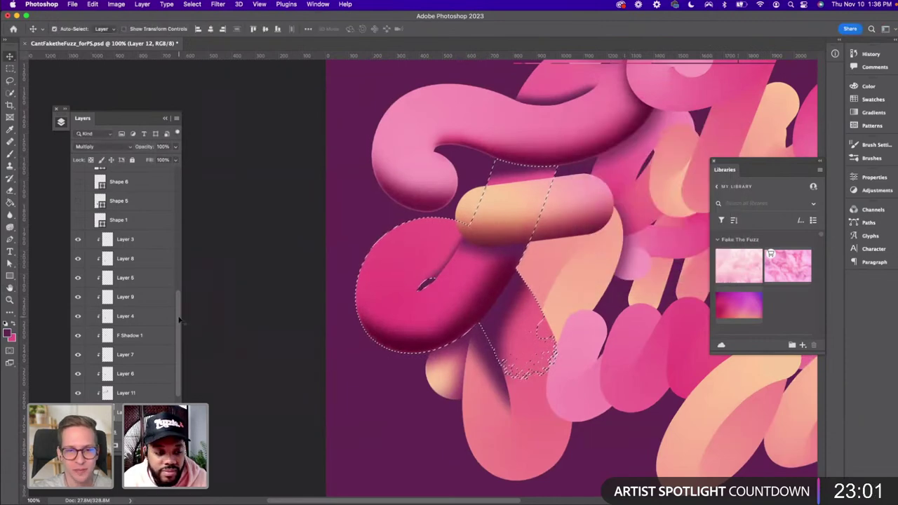
Restore the previous loop selection and switch to the selection brush tools
key(super+d)
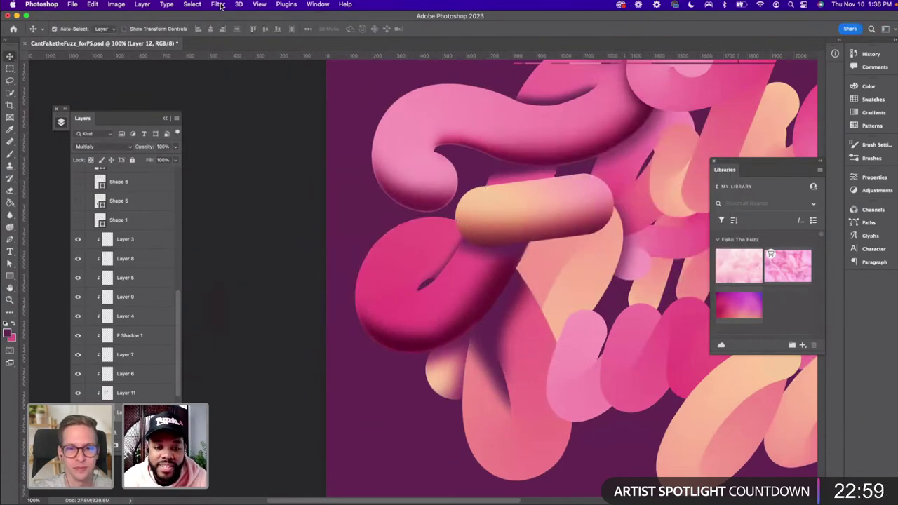
key(super+shift+d)
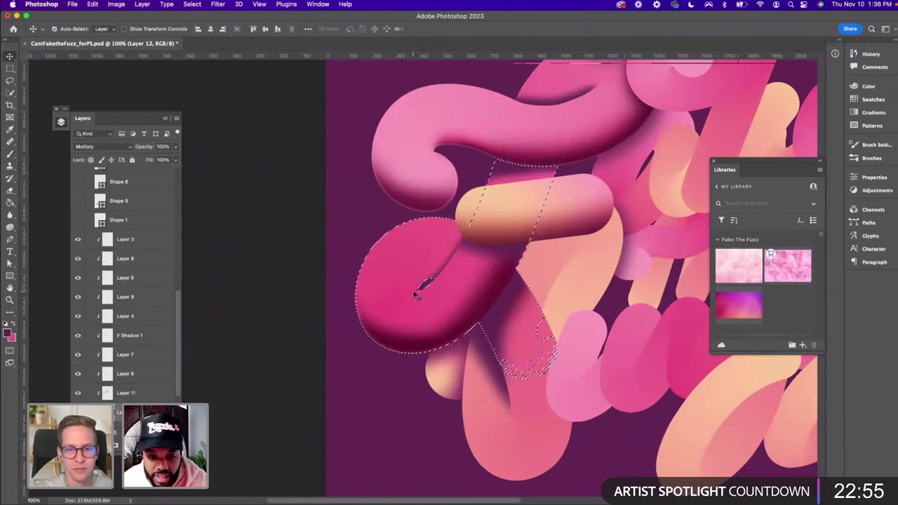
scroll(415, 295, up, 1)
scroll(387, 327, right, 3)
scroll(387, 327, down, 2)
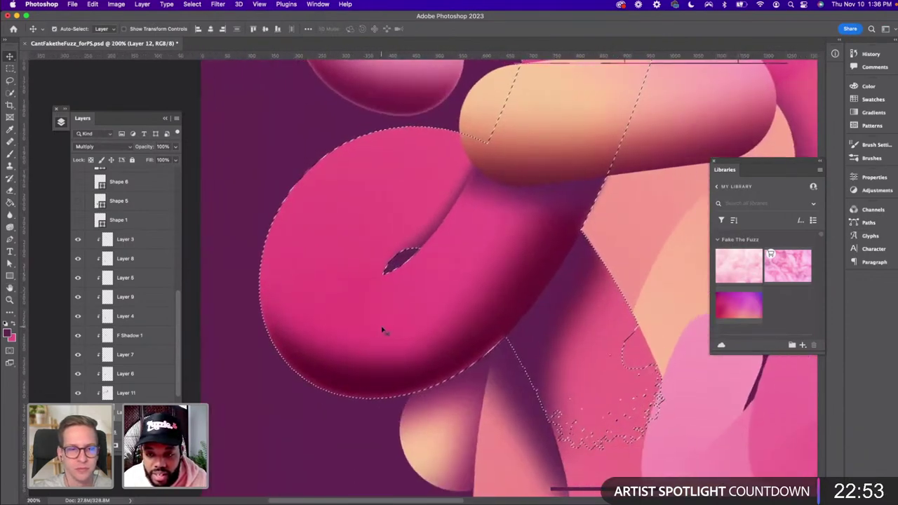
scroll(462, 296, down, 2)
scroll(462, 296, right, 1)
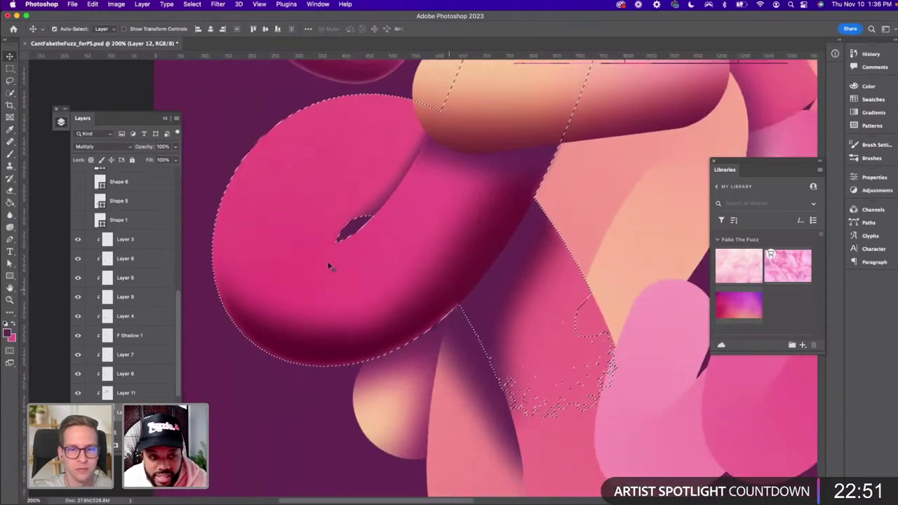
click(10, 92)
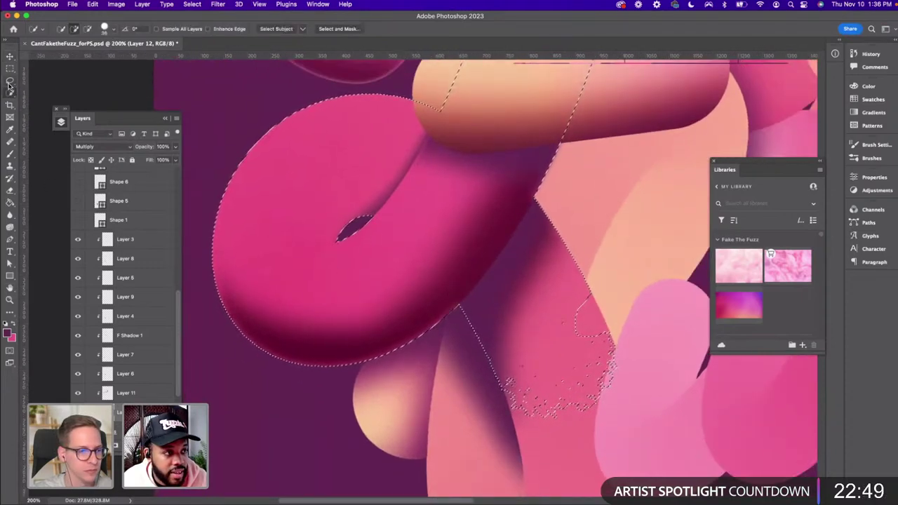
Trim the selection with Quick Selection to a band along the loop's underside and diagonal edge
click(10, 80)
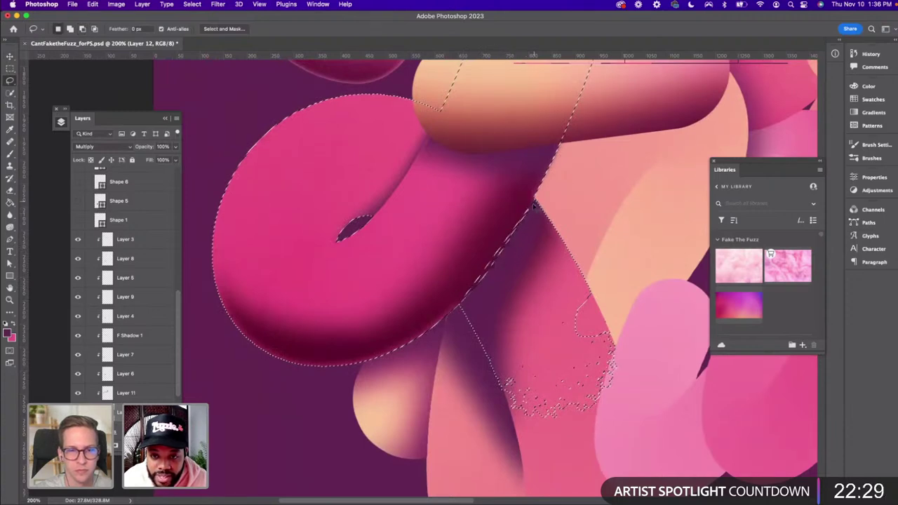
right_click(14, 84)
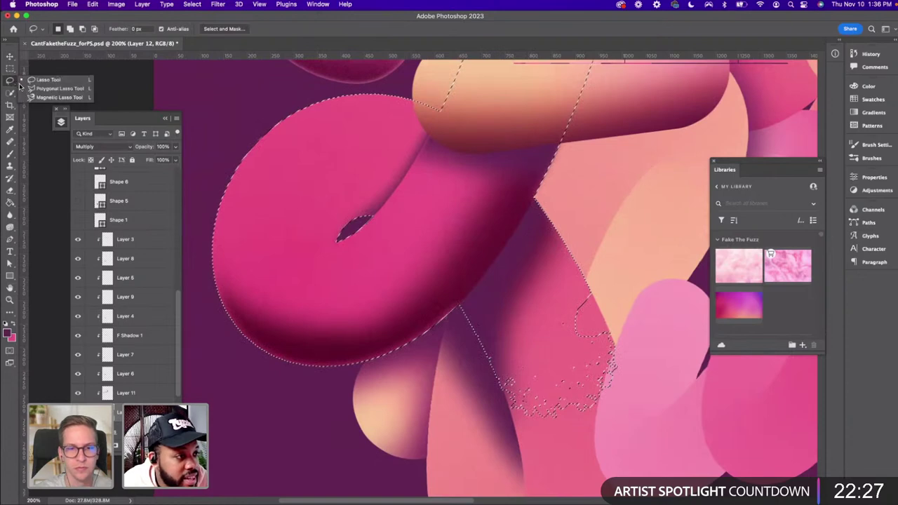
click(42, 90)
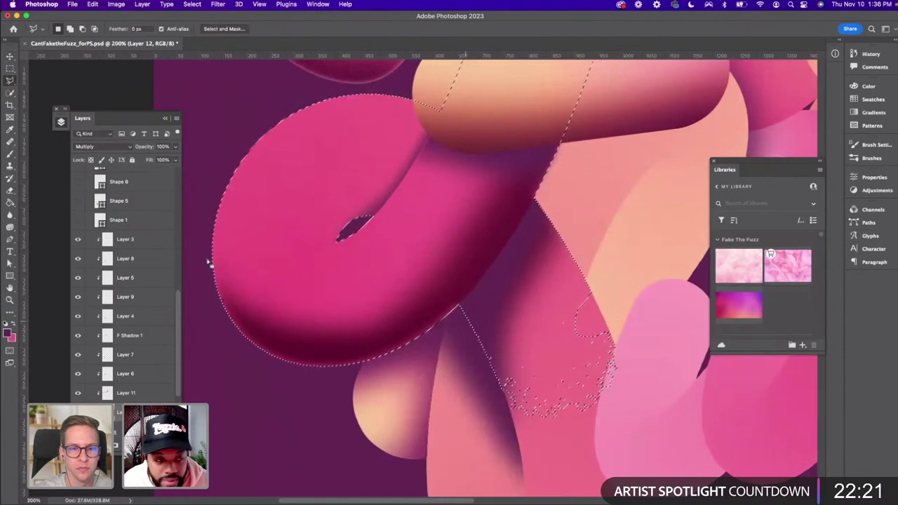
right_click(14, 83)
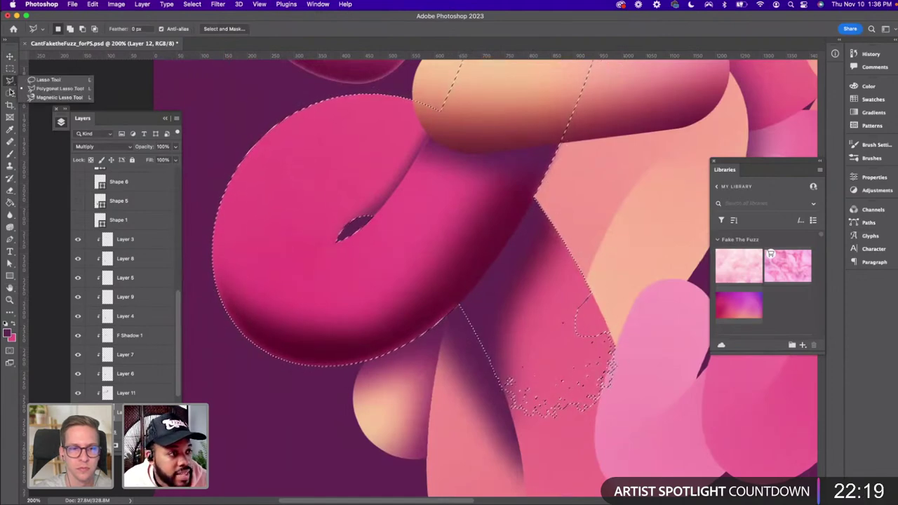
right_click(10, 92)
click(59, 100)
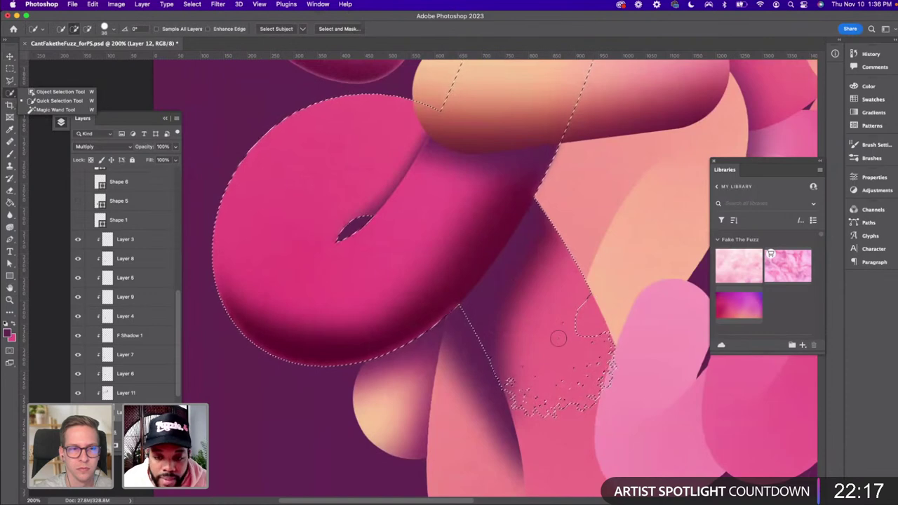
mouse_move(559, 339)
mouse_down()
mouse_move(566, 341)
mouse_move(554, 346)
mouse_move(577, 299)
mouse_move(526, 282)
mouse_up()
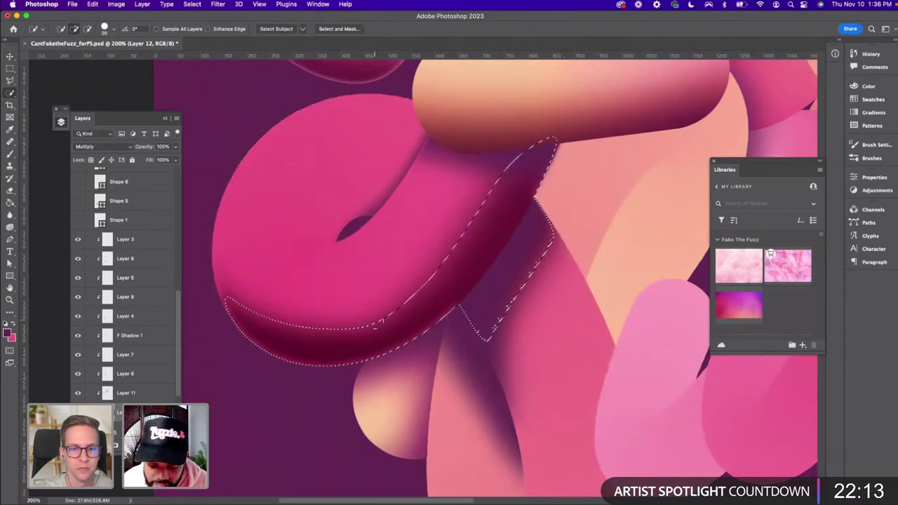
key(super+c)
key(super+z)
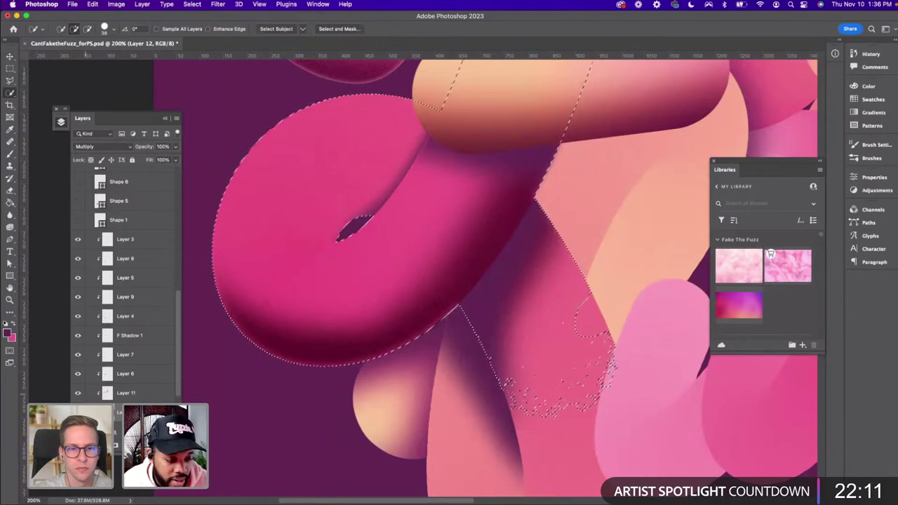
Clear the selection and return the view to 100%
key(super+d)
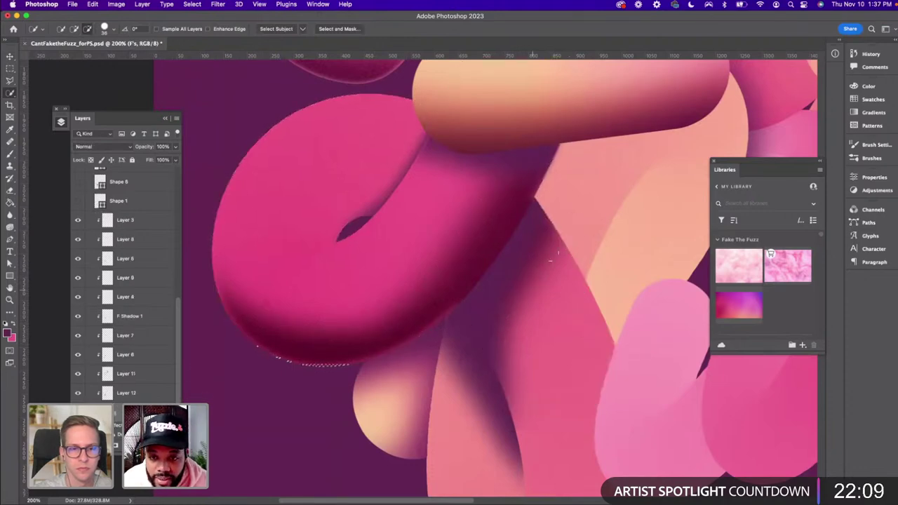
key(super+minus)
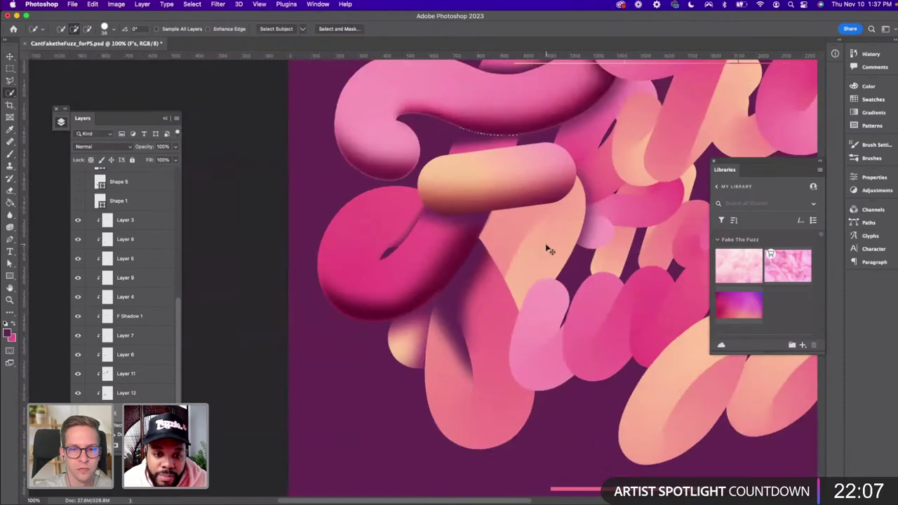
key(super+shift+d)
key(super+d)
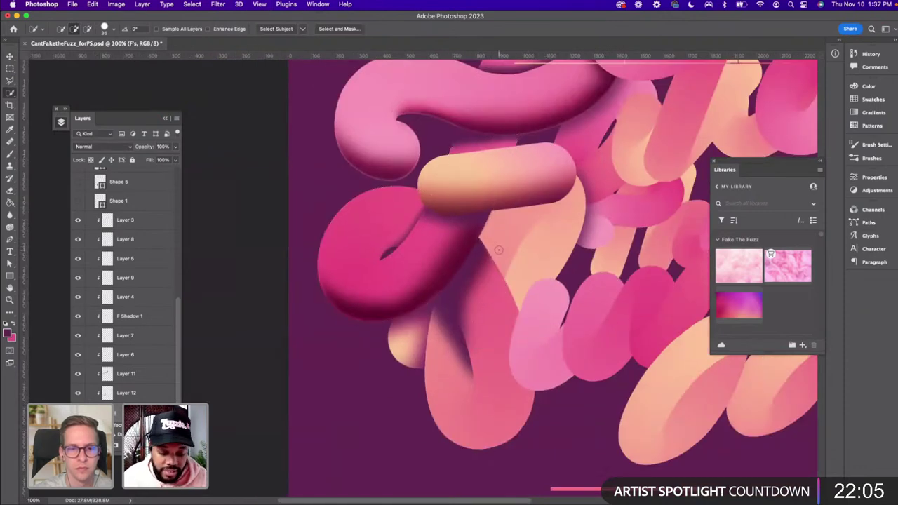
key(super+minus)
key(super+plus)
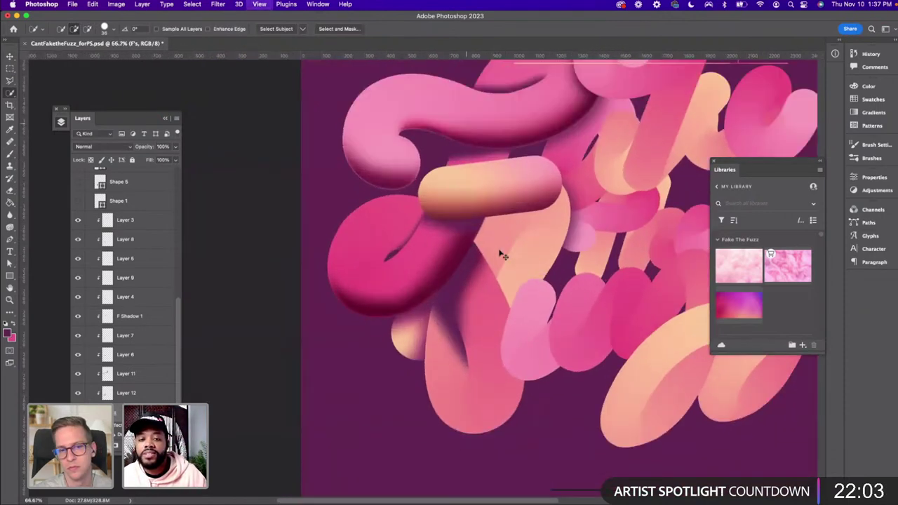
Set Layers 3 through 6 to Multiply blend mode
key(v)
click(488, 222)
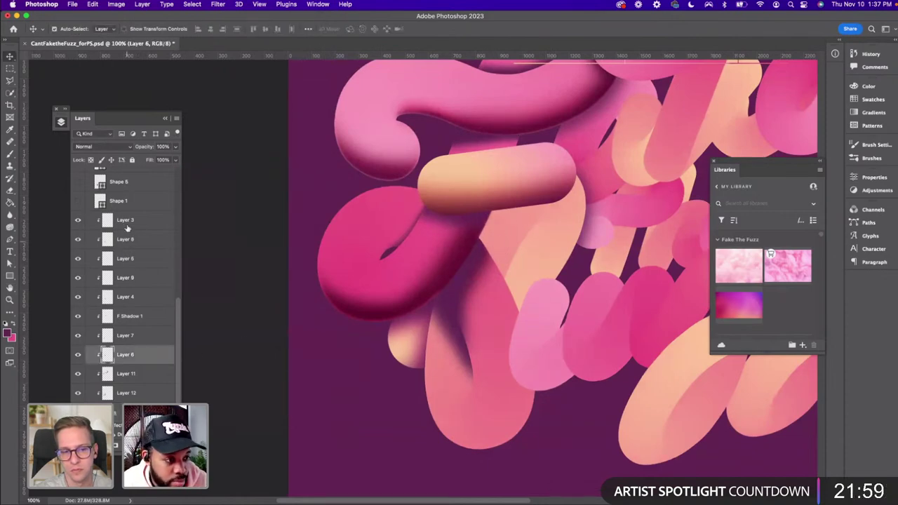
shift+click(127, 224)
click(104, 147)
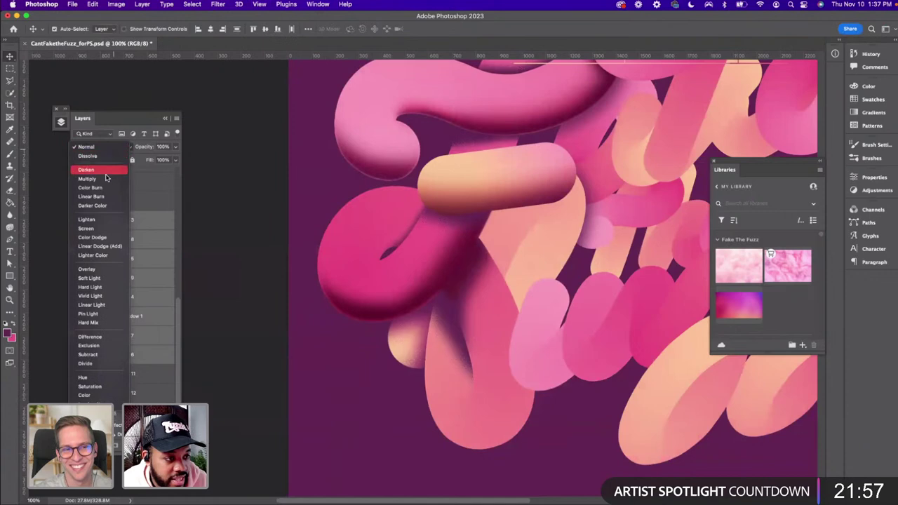
click(105, 181)
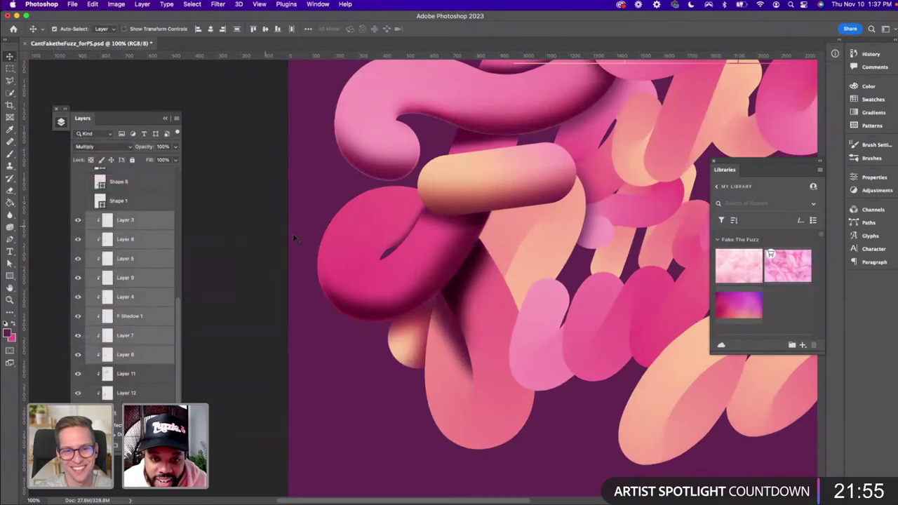
Zoom in on the lower-left tube overlaps and make the F's layer active
scroll(295, 238, right, 1)
scroll(294, 235, down, 5)
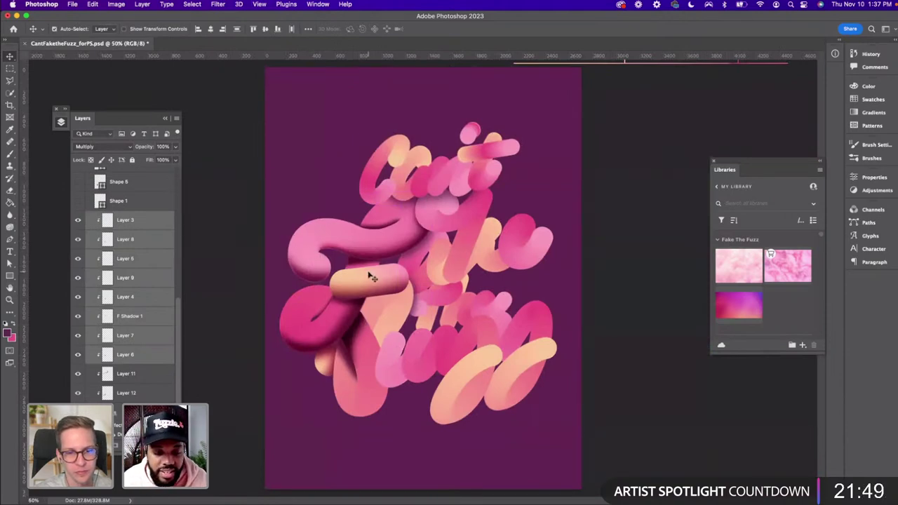
key(super+equal)
key(super+equal)
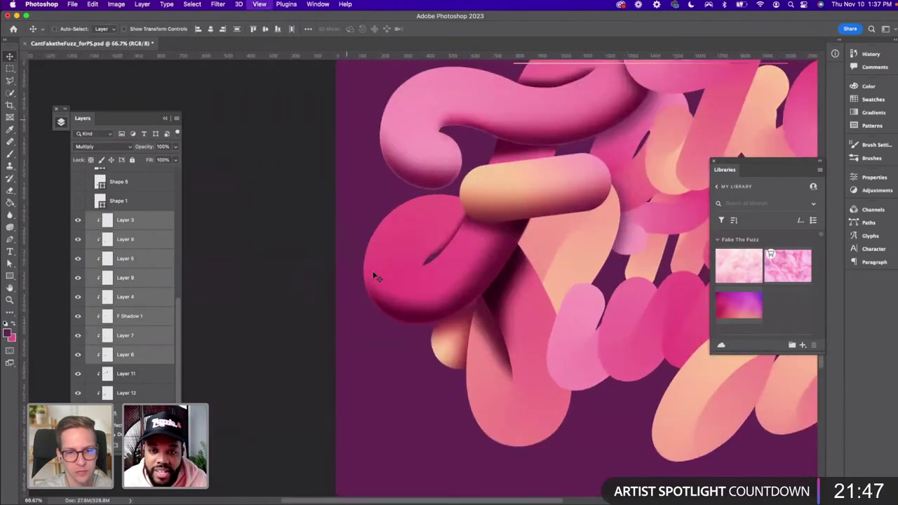
scroll(411, 278, right, 5)
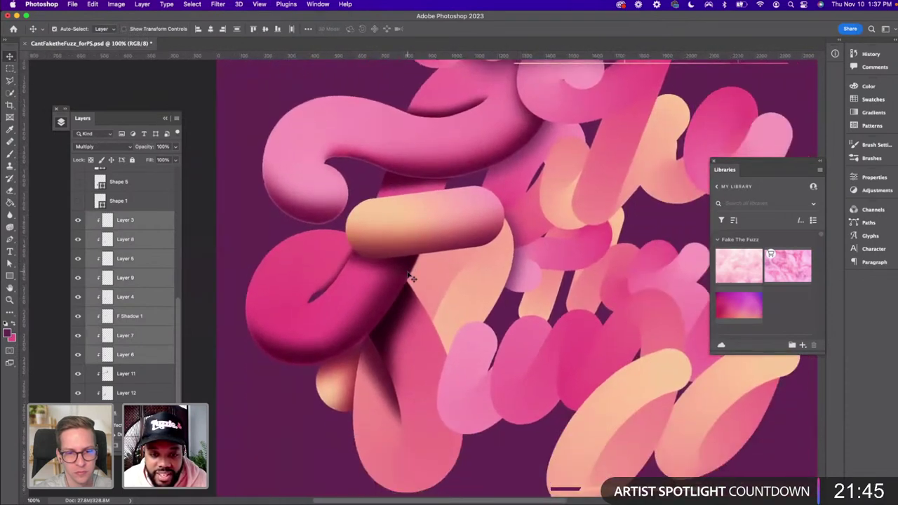
scroll(411, 278, down, 5)
click(307, 282)
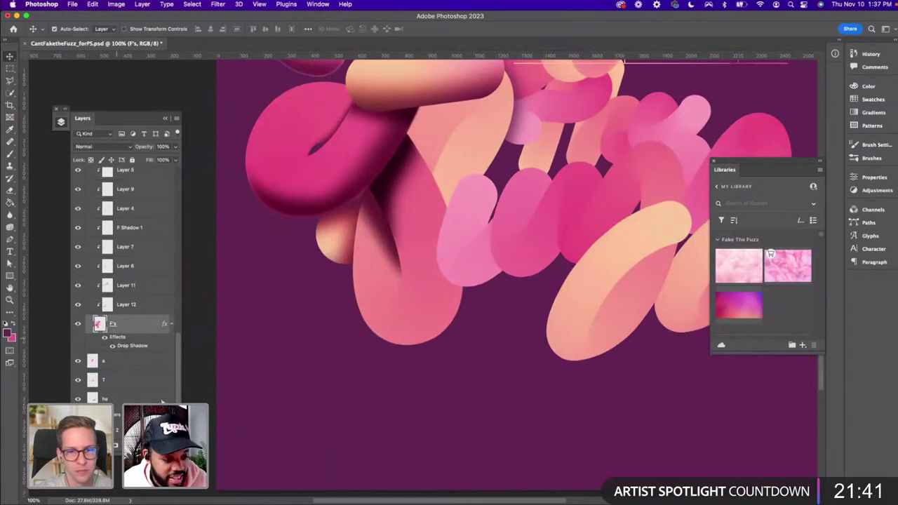
Add Layer 13 above the F layer in Multiply mode with a larger soft brush
key(super+shift+alt+n)
key(b)
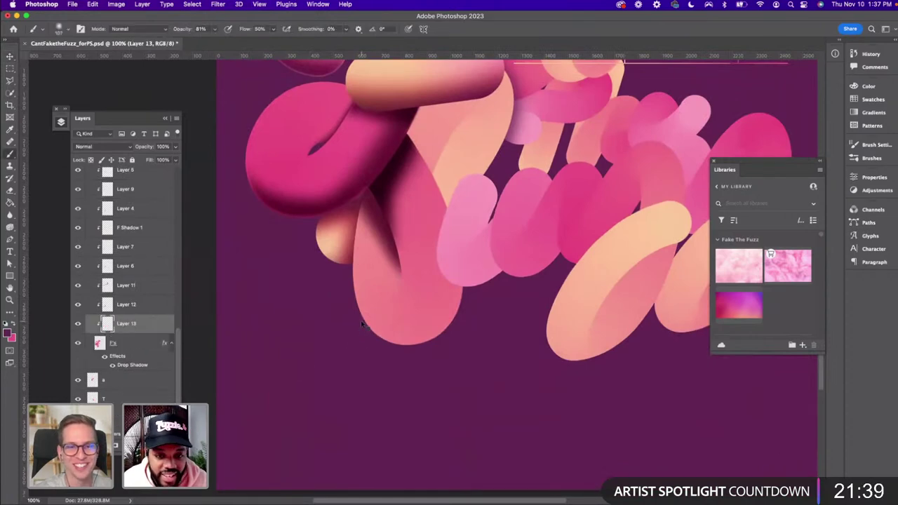
mouse_move(363, 324)
mouse_down()
mouse_move(362, 314)
mouse_move(422, 338)
mouse_move(460, 342)
mouse_move(441, 321)
mouse_up()
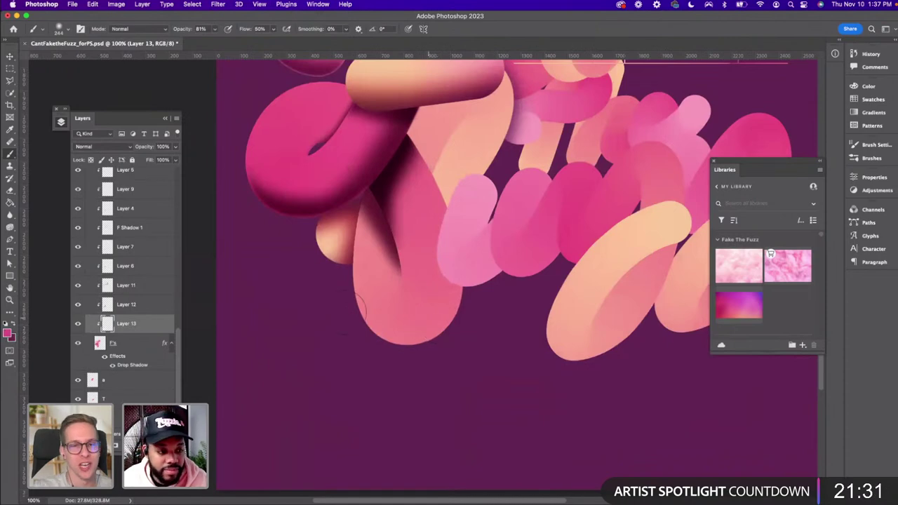
click(97, 147)
click(92, 179)
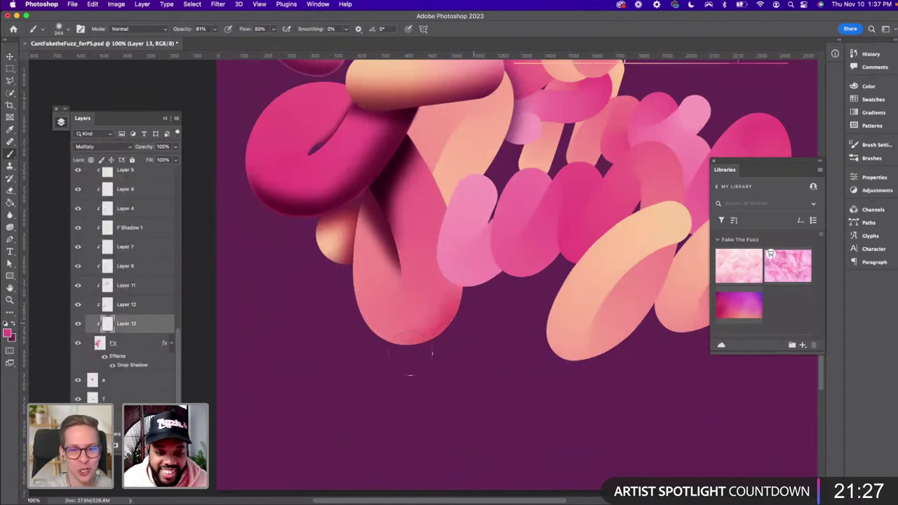
Paint dark shading across the lower end of the pink tube
mouse_move(411, 354)
mouse_down()
mouse_move(322, 292)
mouse_move(392, 350)
mouse_move(435, 333)
mouse_up()
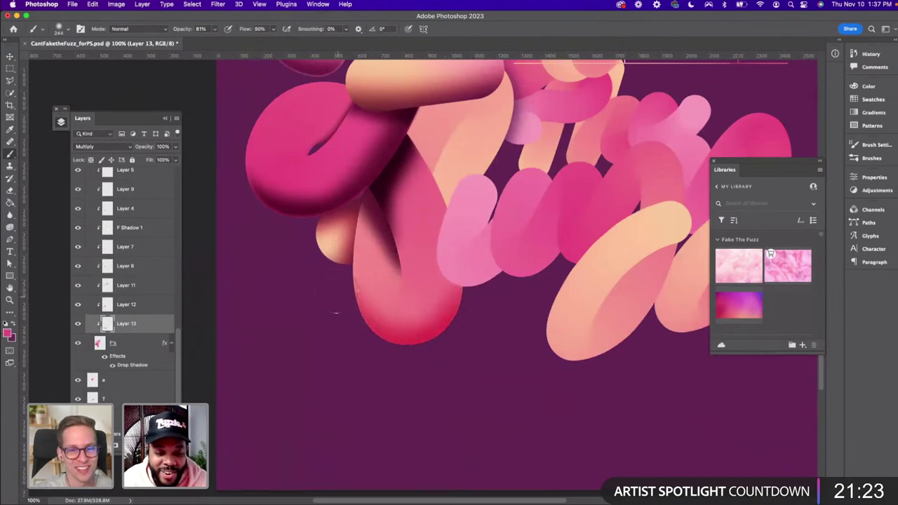
mouse_move(339, 295)
mouse_down()
mouse_move(370, 335)
mouse_move(421, 339)
mouse_up()
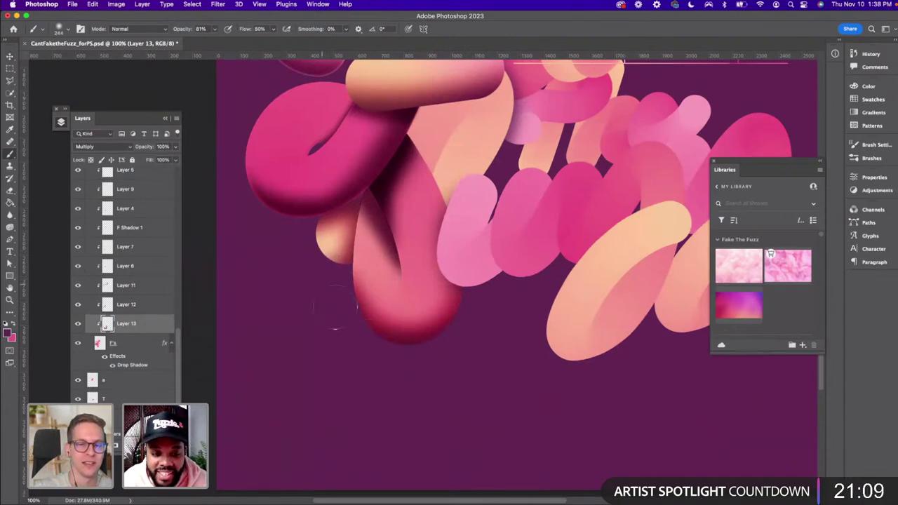
mouse_move(336, 306)
mouse_down()
mouse_move(379, 320)
mouse_move(368, 295)
mouse_move(442, 315)
mouse_move(449, 305)
mouse_move(458, 319)
mouse_up()
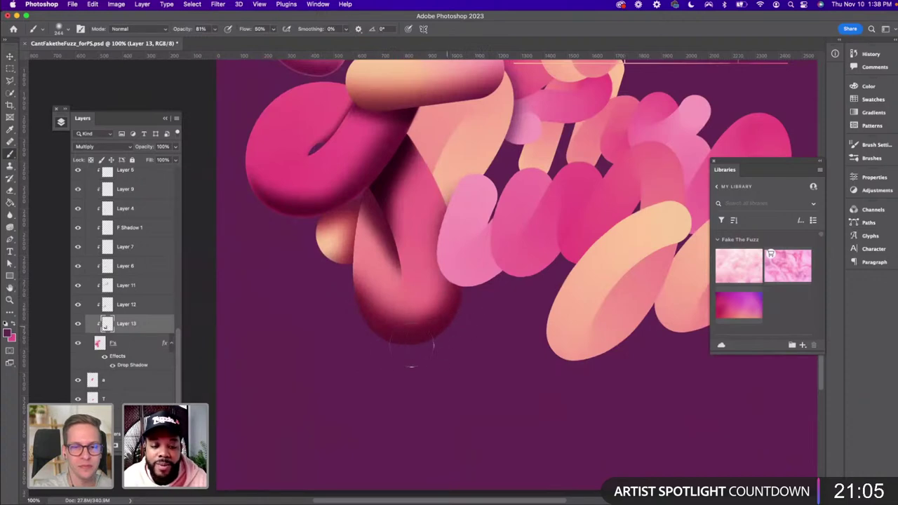
key(super+minus)
key(super+minus)
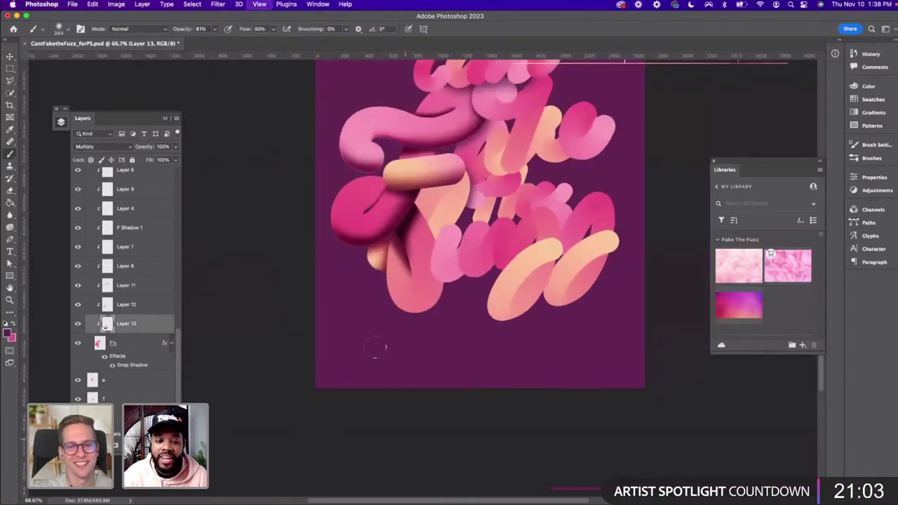
scroll(375, 348, up, 5)
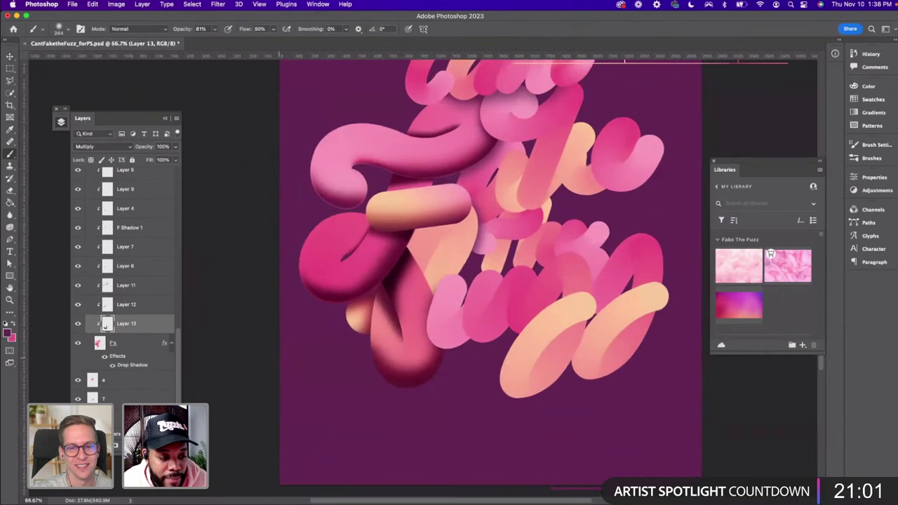
scroll(244, 361, right, 2)
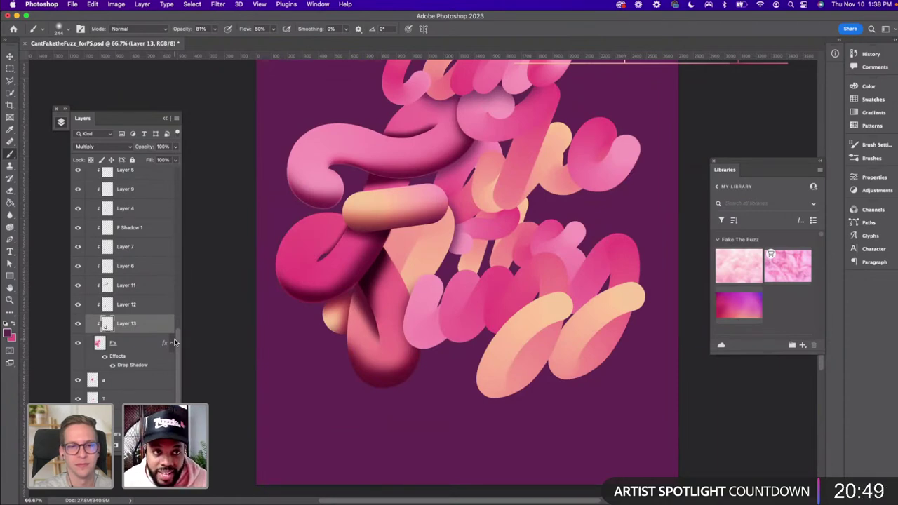
Soften the shading inside the loaded pink letter selection with a 23.3-pixel Gaussian Blur, then deselect
super+click(99, 345)
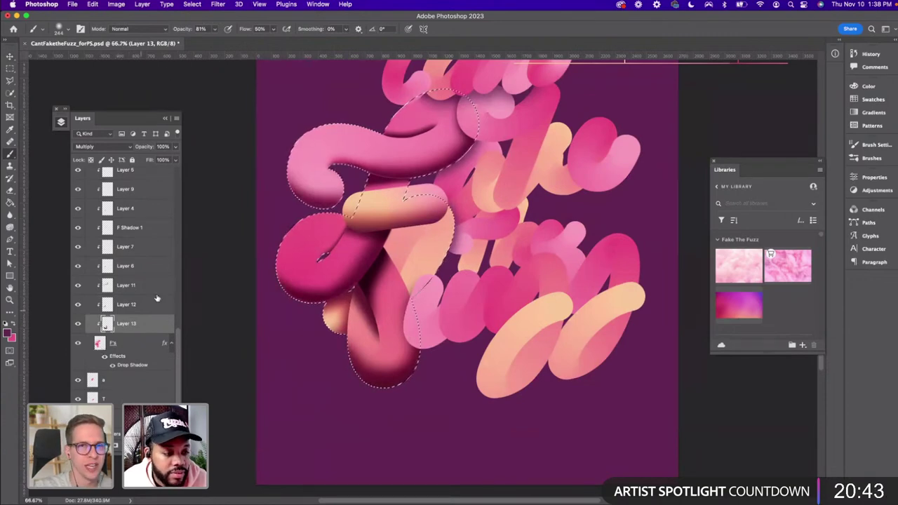
click(218, 5)
mouse_move(232, 125)
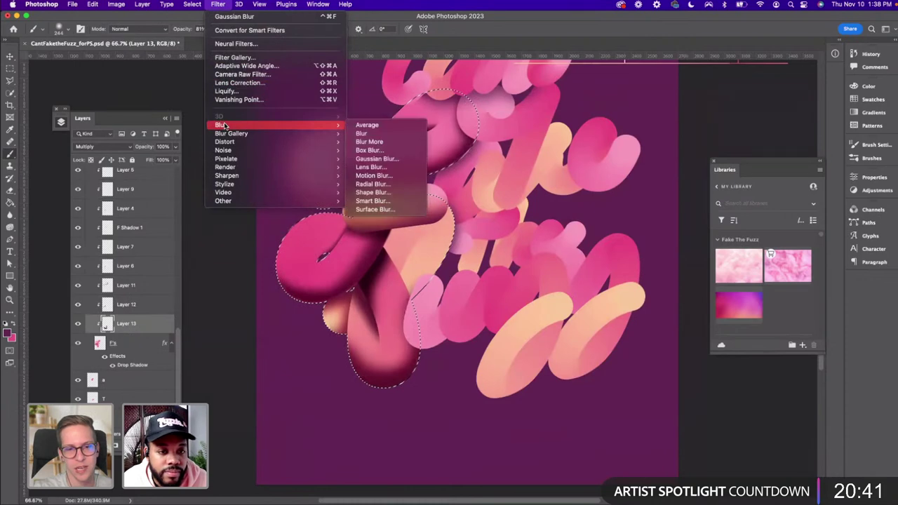
click(415, 161)
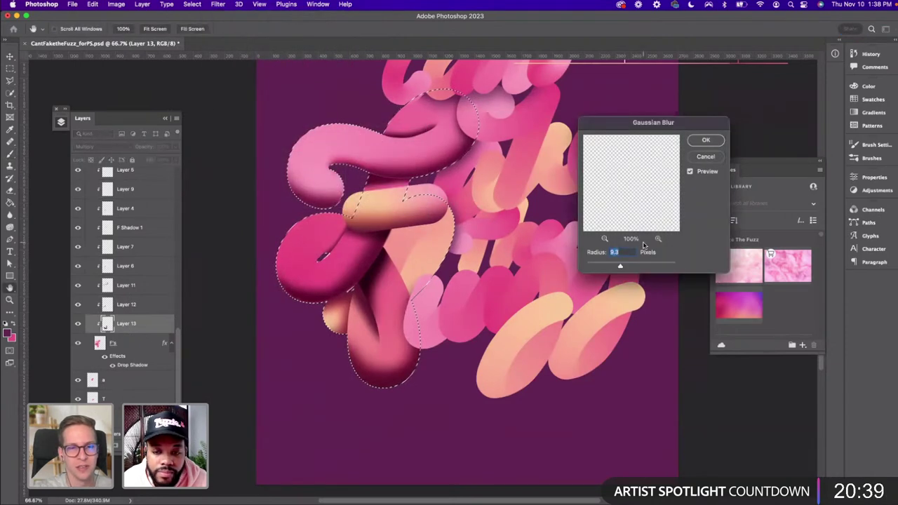
drag(621, 266, 627, 267)
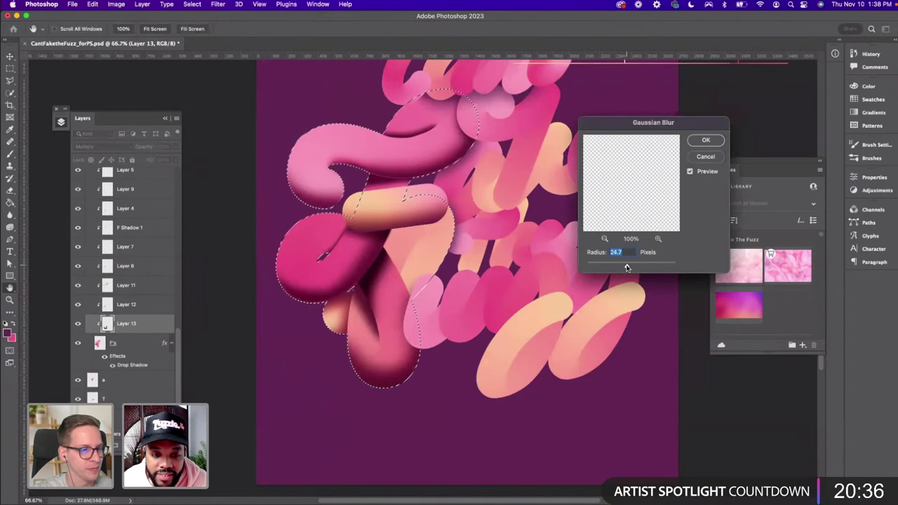
click(705, 141)
key(super+d)
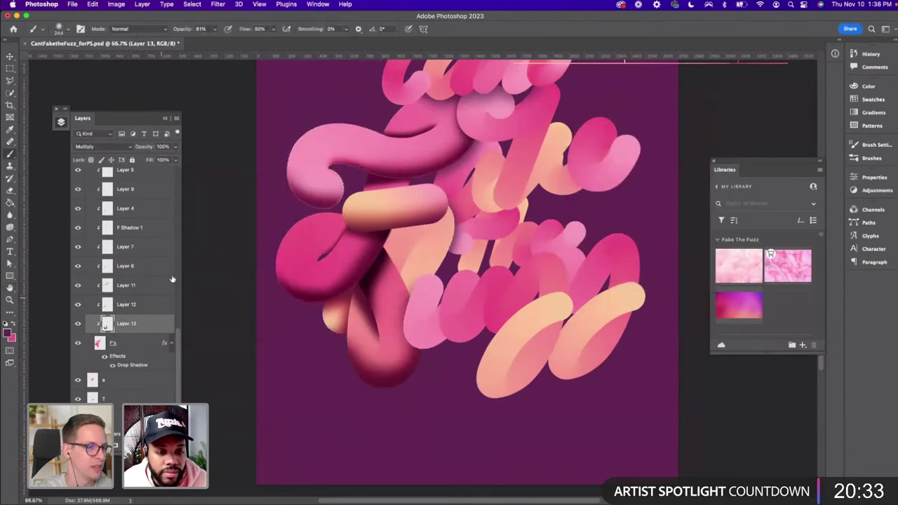
click(217, 5)
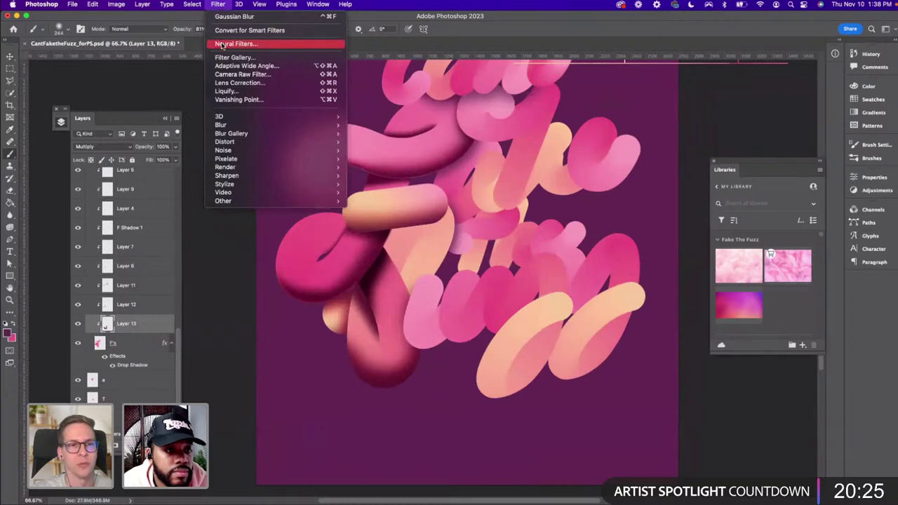
Apply Gaussian monochromatic Add Noise to the blurred shading layer and zoom in to inspect the grain
mouse_move(227, 150)
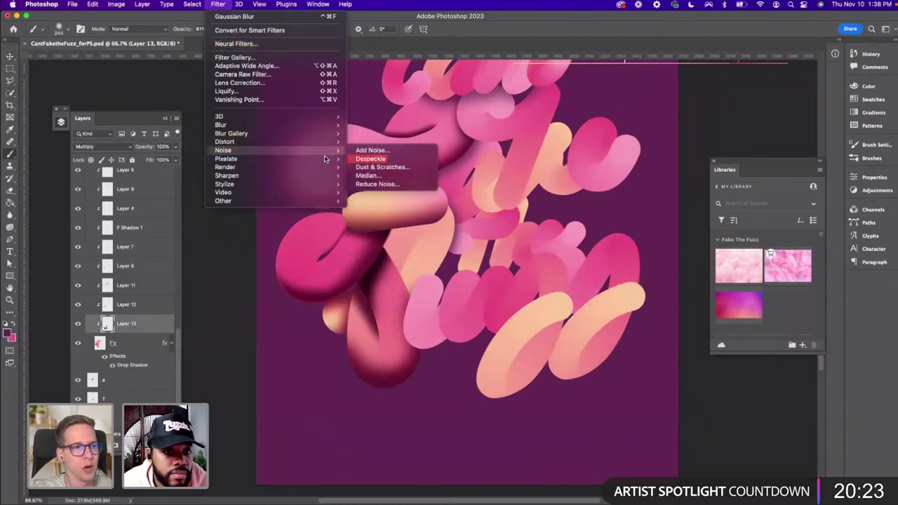
click(394, 152)
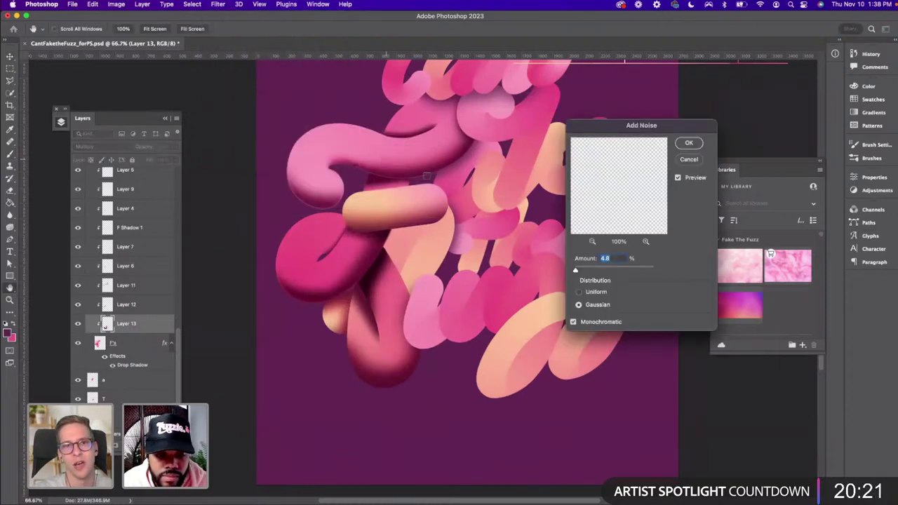
click(690, 142)
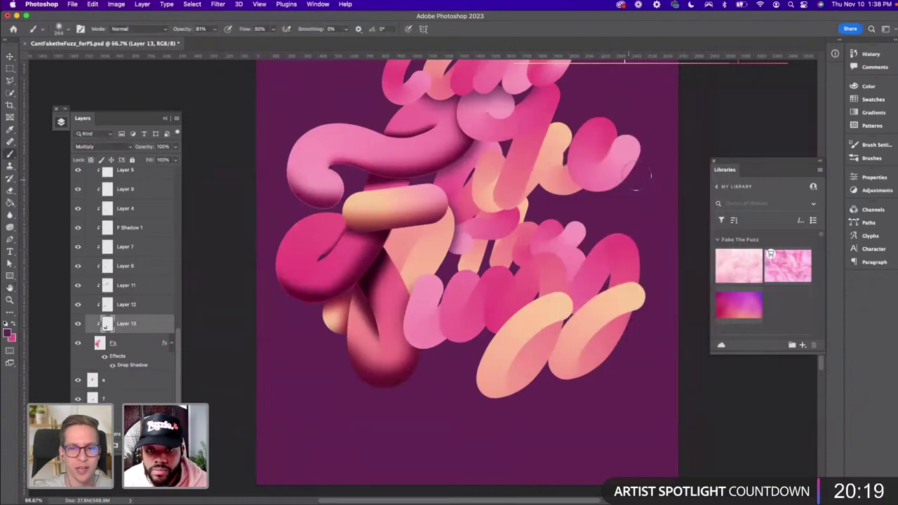
scroll(539, 244, right, 5)
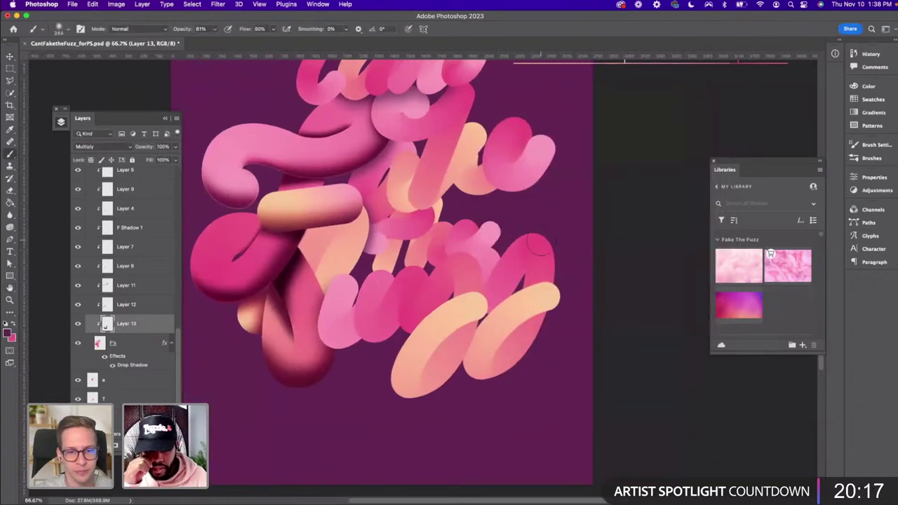
scroll(539, 244, up, 3)
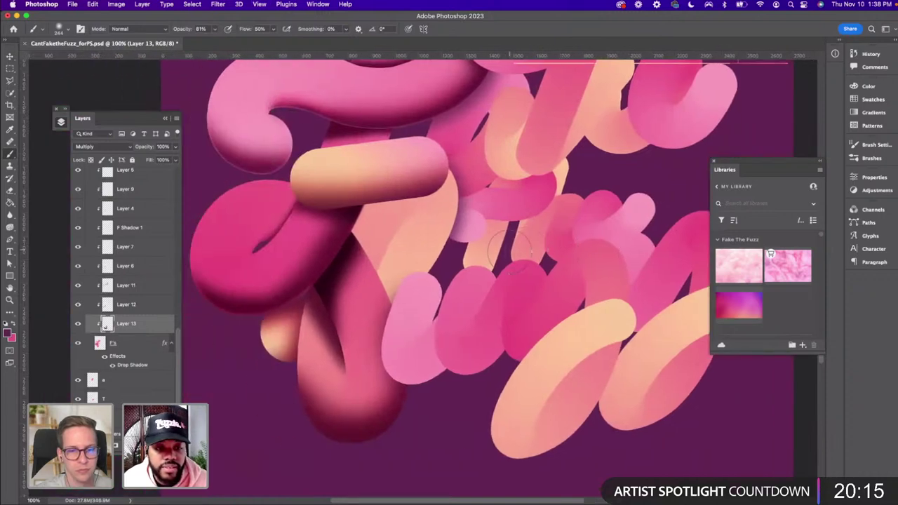
scroll(516, 249, up, 2)
scroll(511, 257, up, 3)
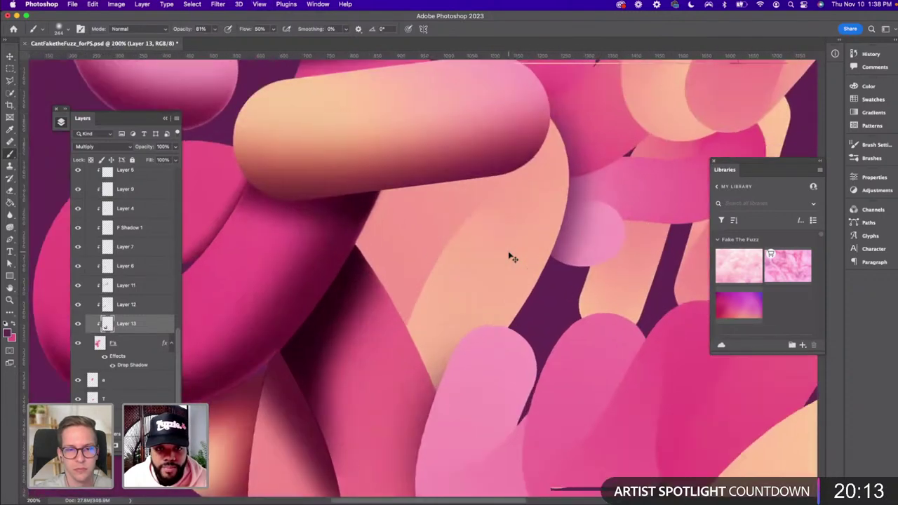
scroll(511, 257, down, 3)
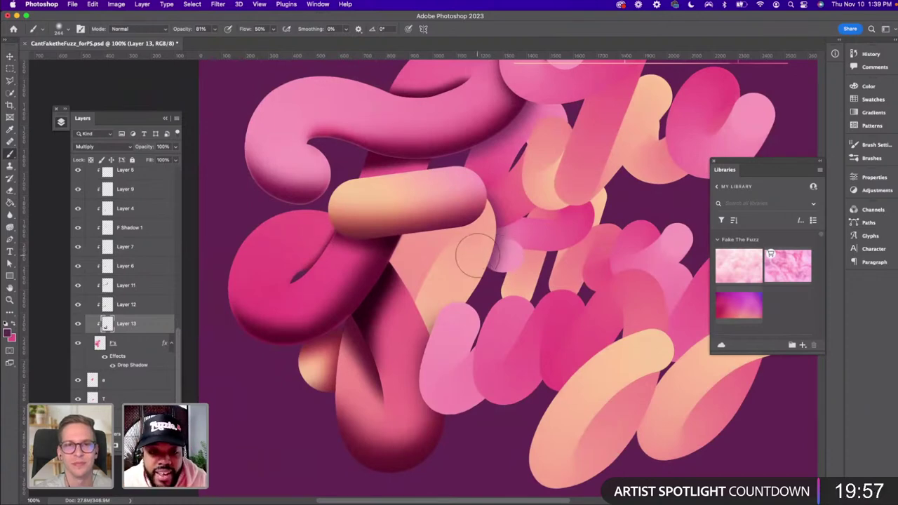
key(v)
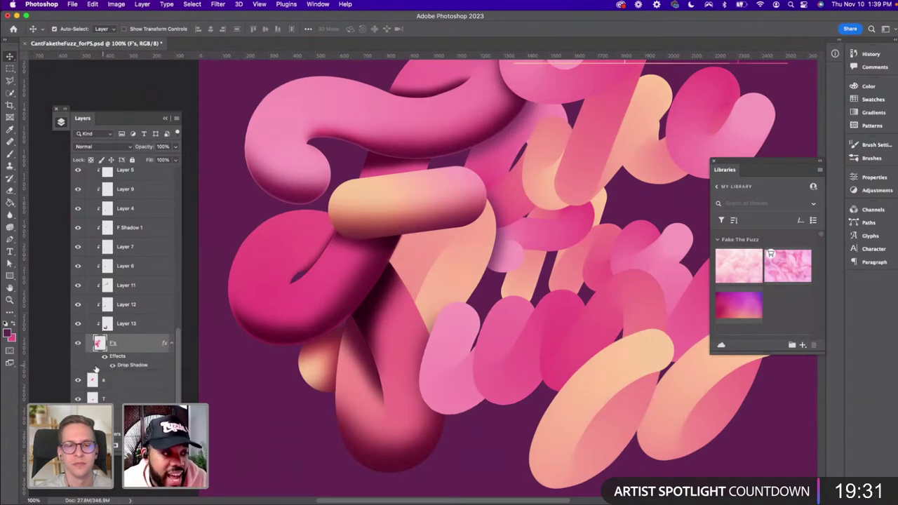
Select the peach tube shape by colour with the selection tools
click(10, 95)
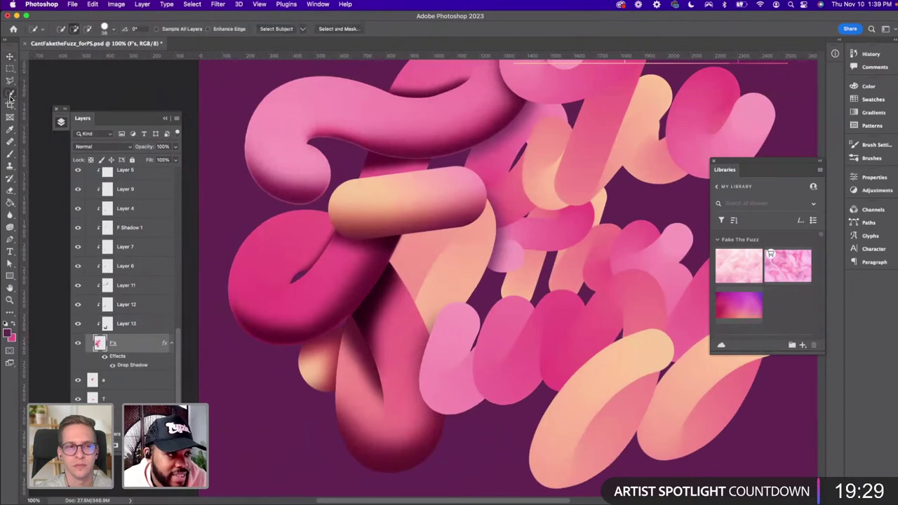
right_click(10, 95)
click(49, 110)
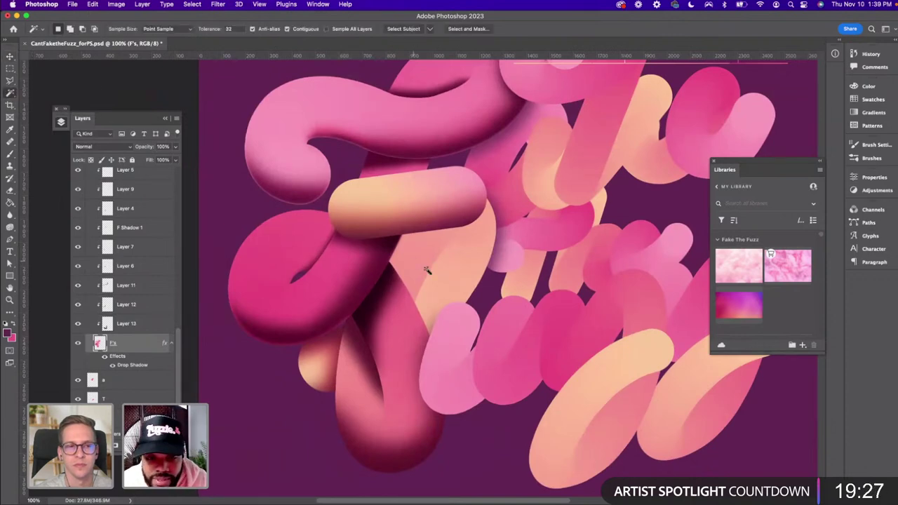
click(428, 270)
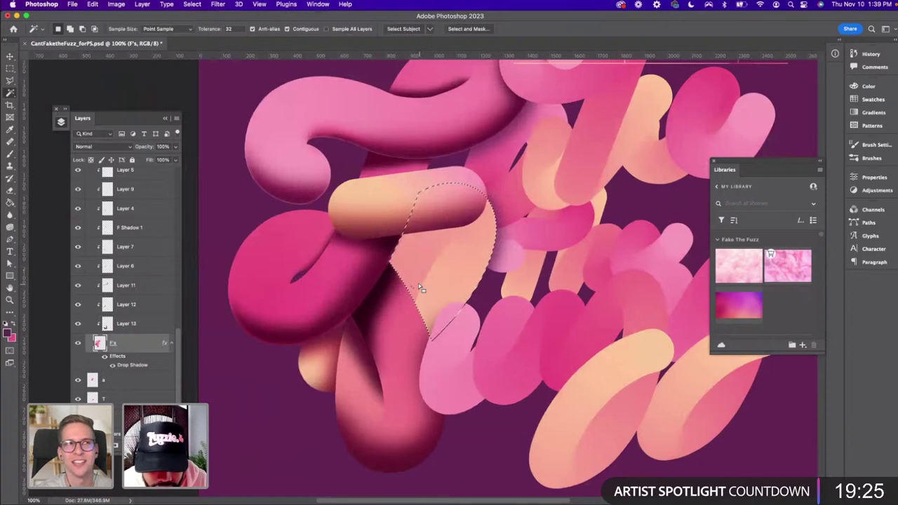
right_click(10, 94)
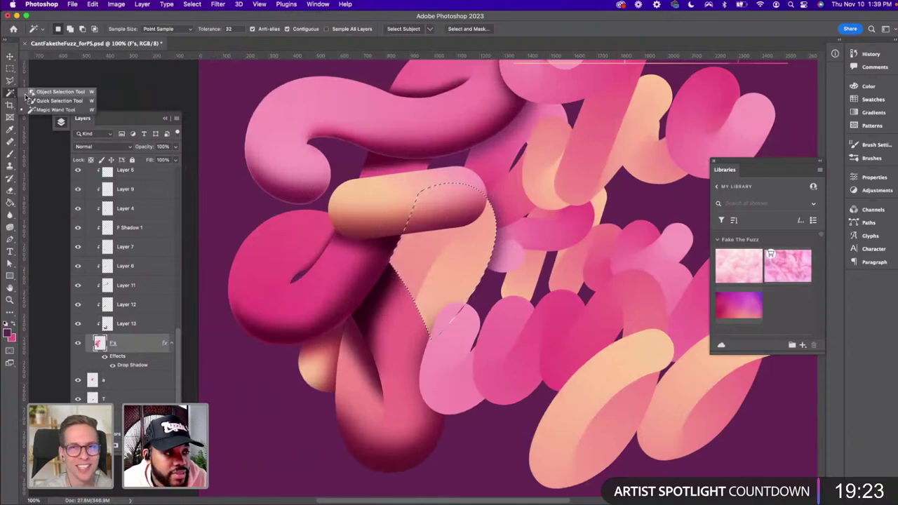
click(49, 103)
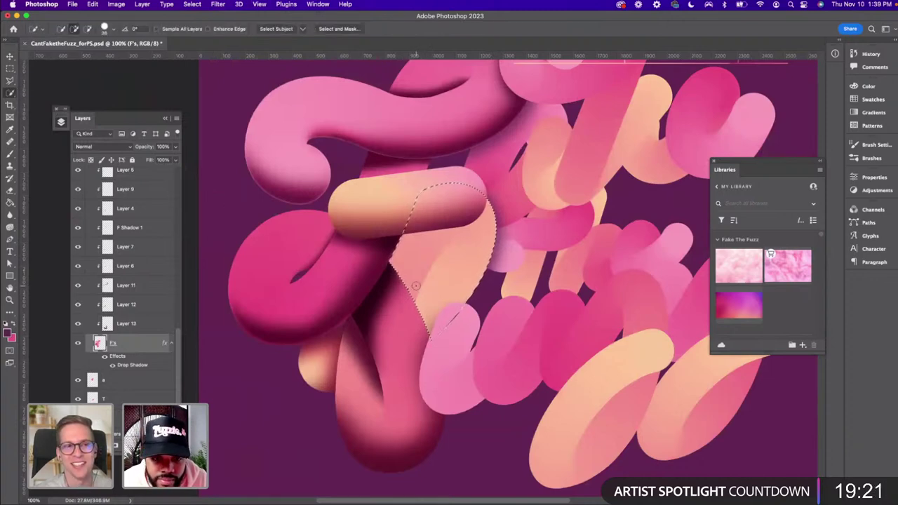
key(v)
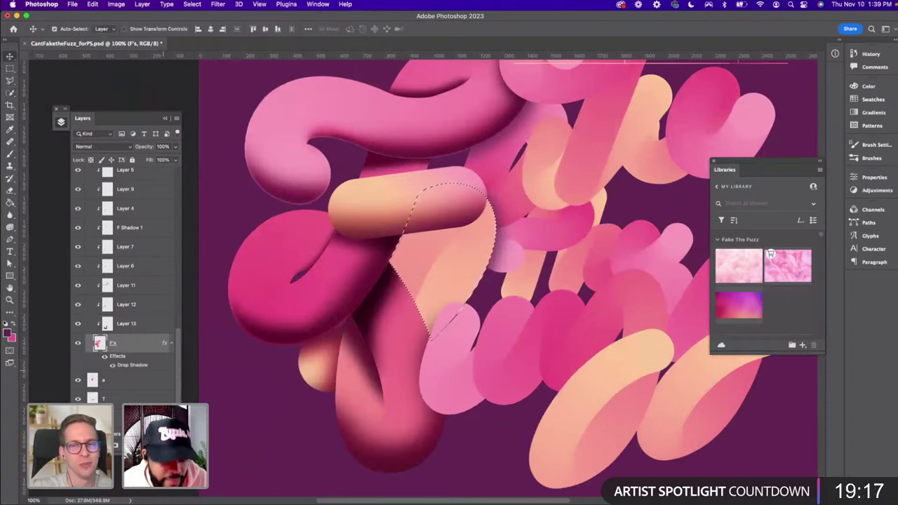
Create a new empty layer for the shadow and set its blend mode to Multiply
key(super+j)
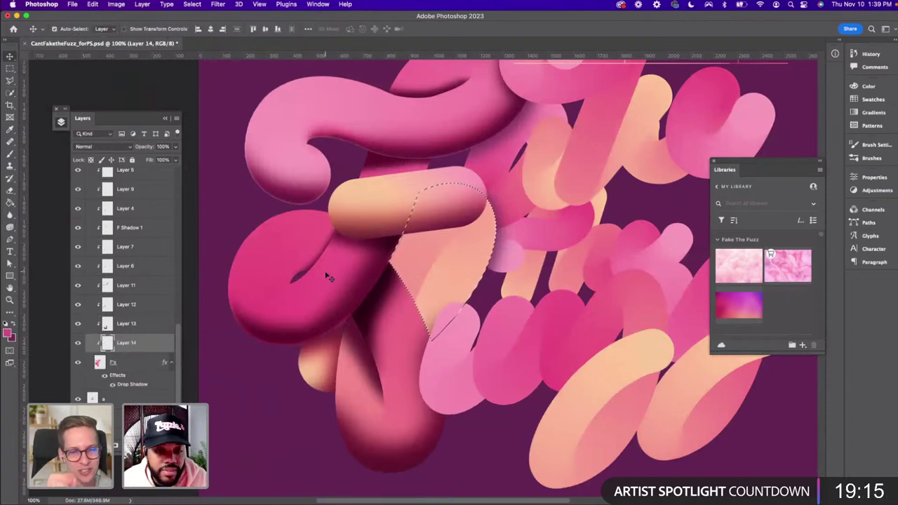
key(b)
click(104, 146)
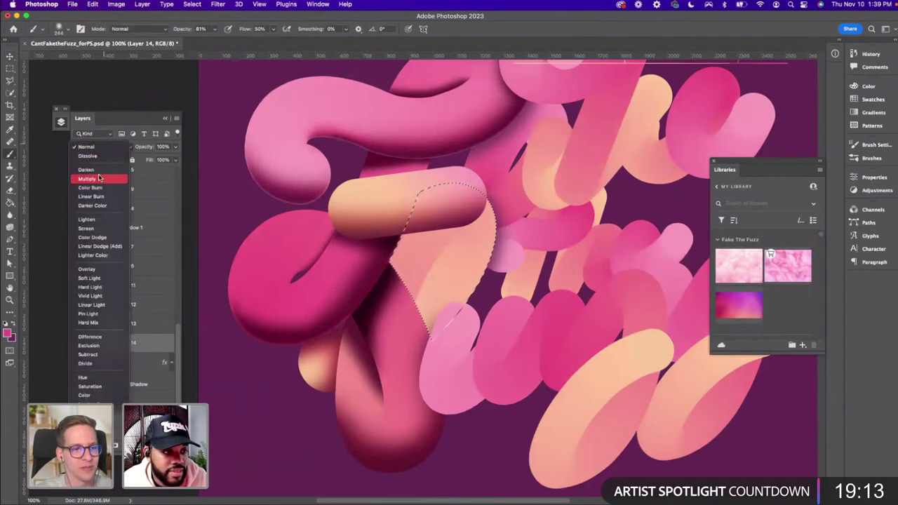
click(99, 178)
Sample the tube's pink, brush a soft dark purple shadow inside the selection, then deselect
key(i)
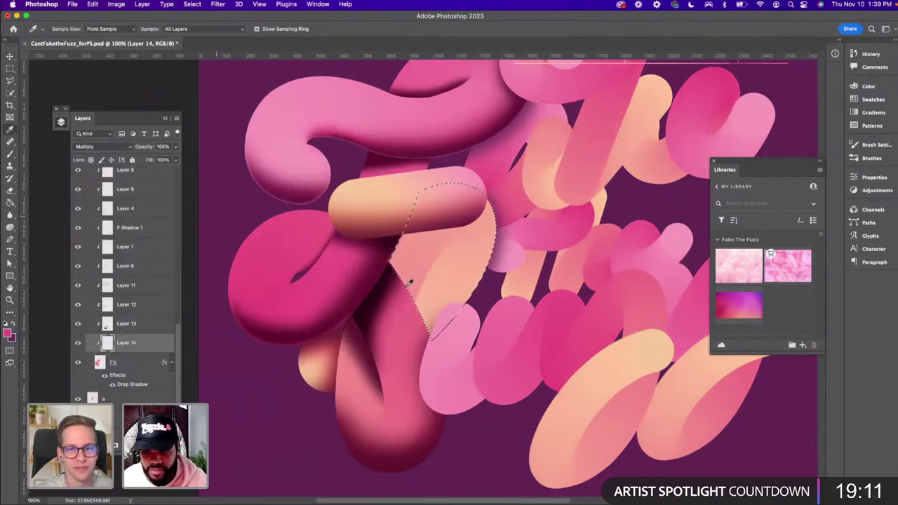
click(629, 394)
key(b)
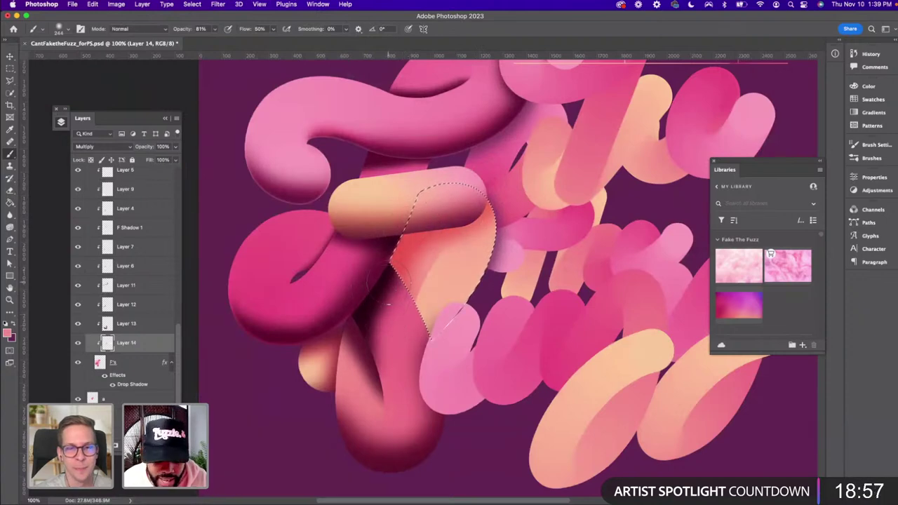
key(x)
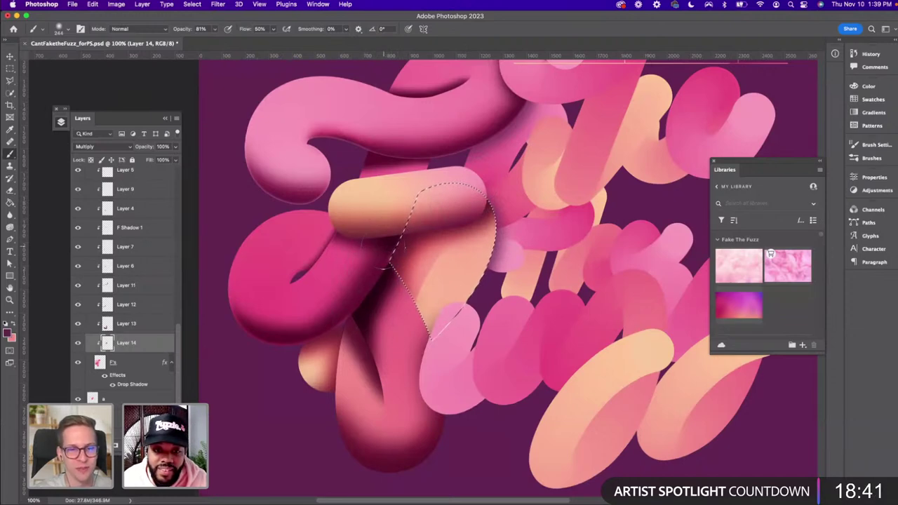
key(super+d)
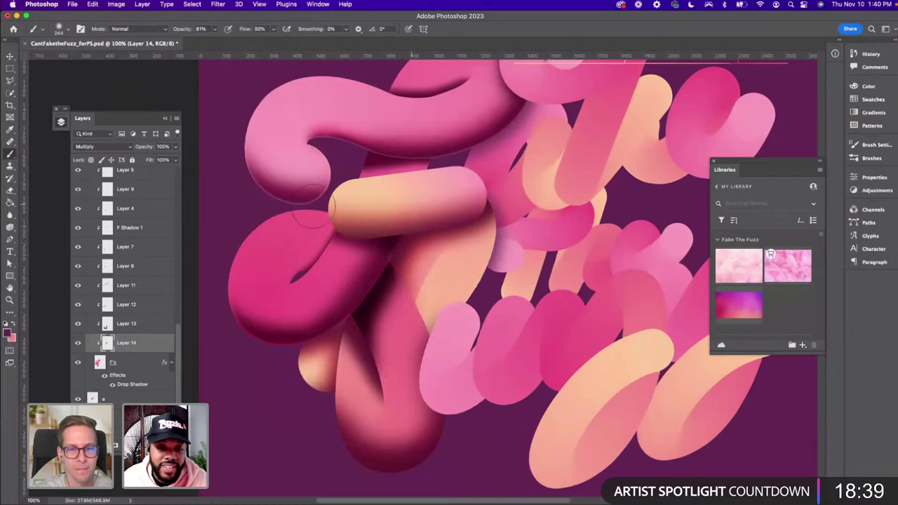
key(v)
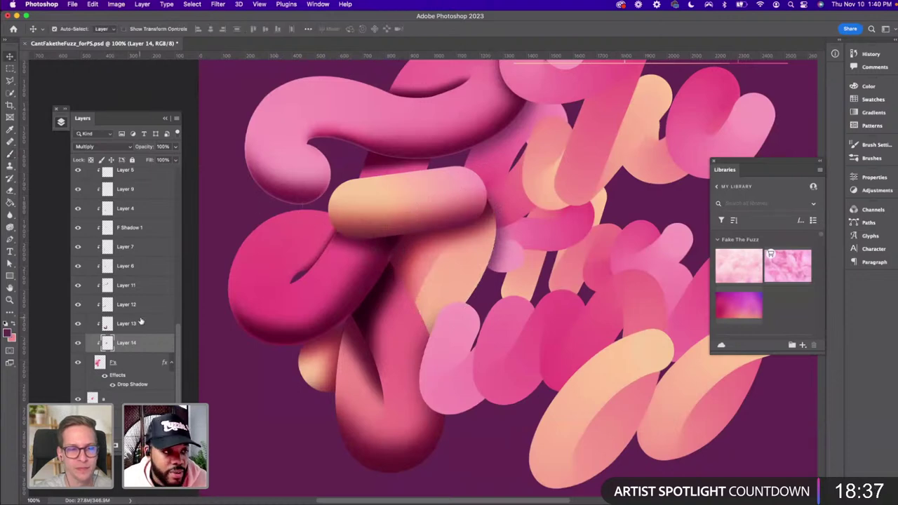
Add grainy noise to the Layer 14 shadow and zoom to 200% to inspect it
click(218, 5)
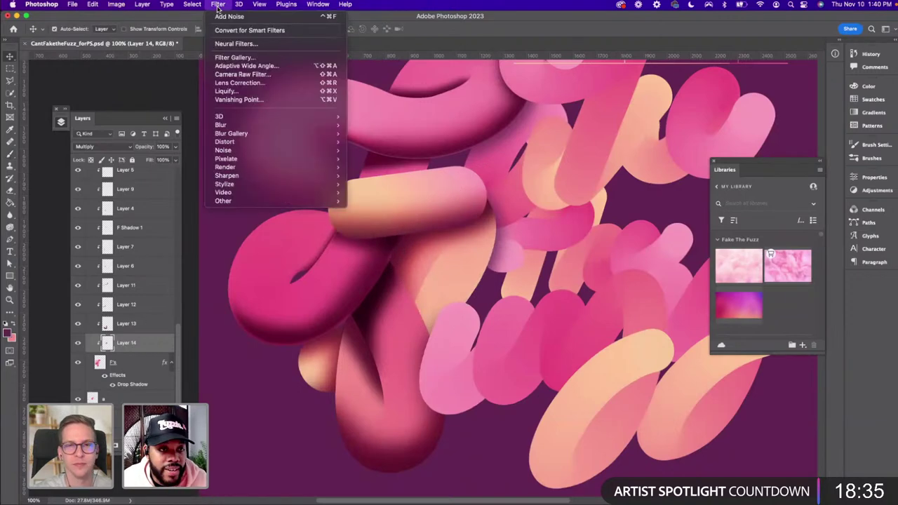
click(230, 30)
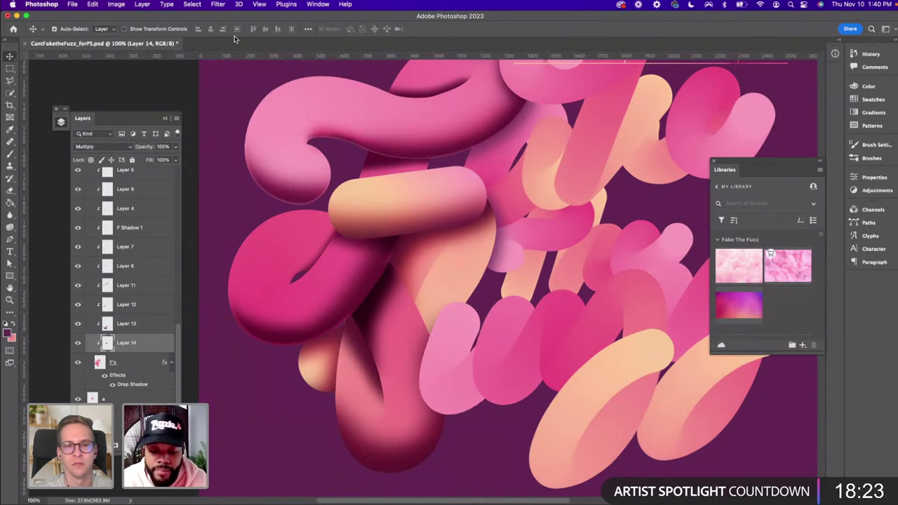
key(super+plus)
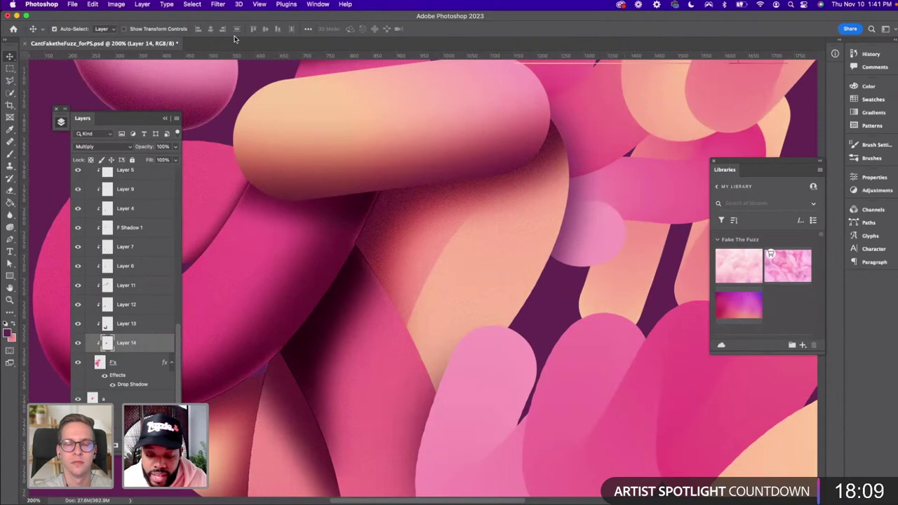
Start a Pen path on the peach tube above Shape 5, with the shape's fill set to none
key(p)
scroll(133, 224, up, 3)
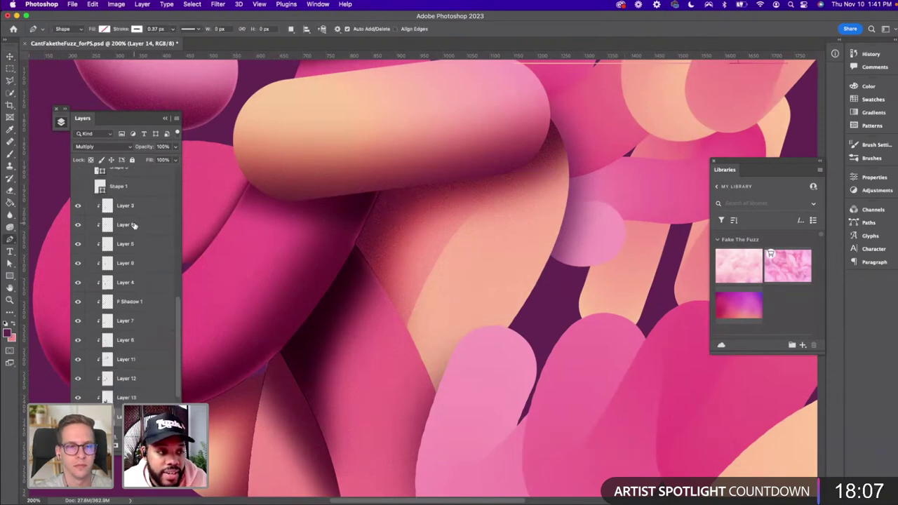
scroll(133, 225, up, 3)
click(123, 253)
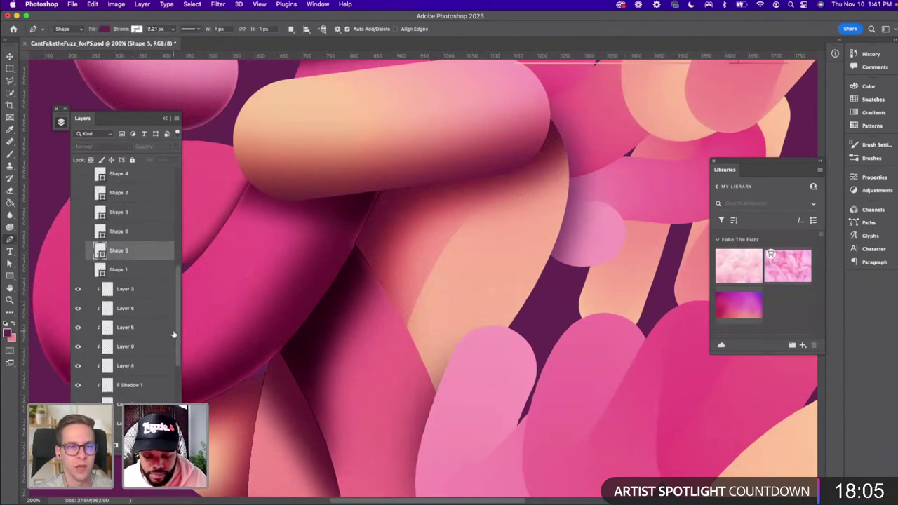
click(406, 328)
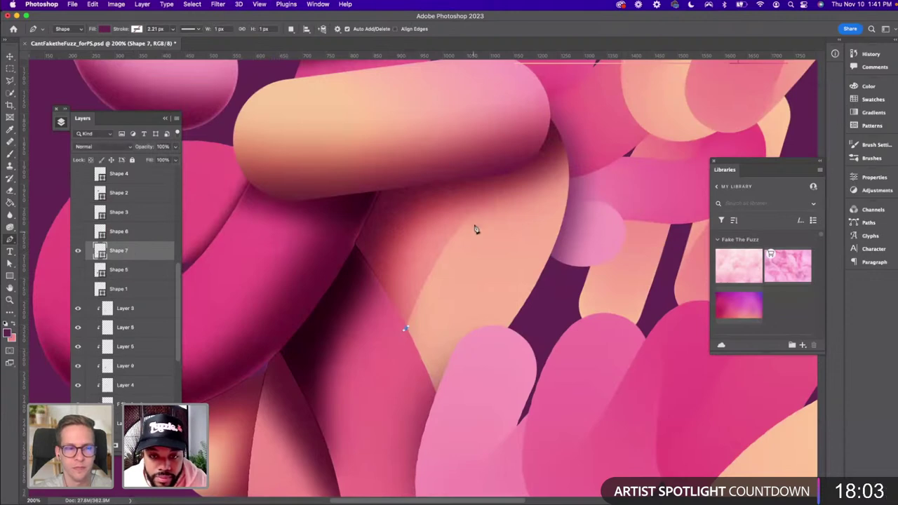
mouse_move(476, 212)
mouse_down()
mouse_move(520, 182)
mouse_move(477, 212)
mouse_up()
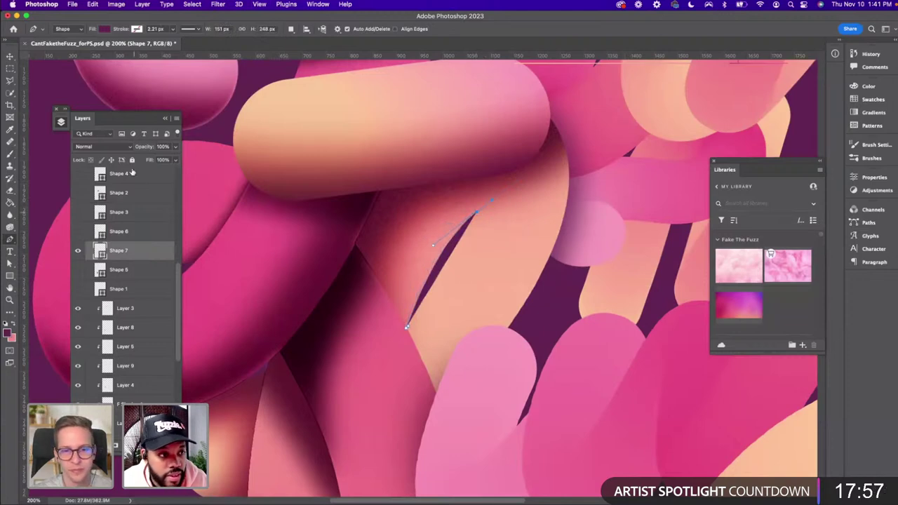
click(104, 29)
click(48, 47)
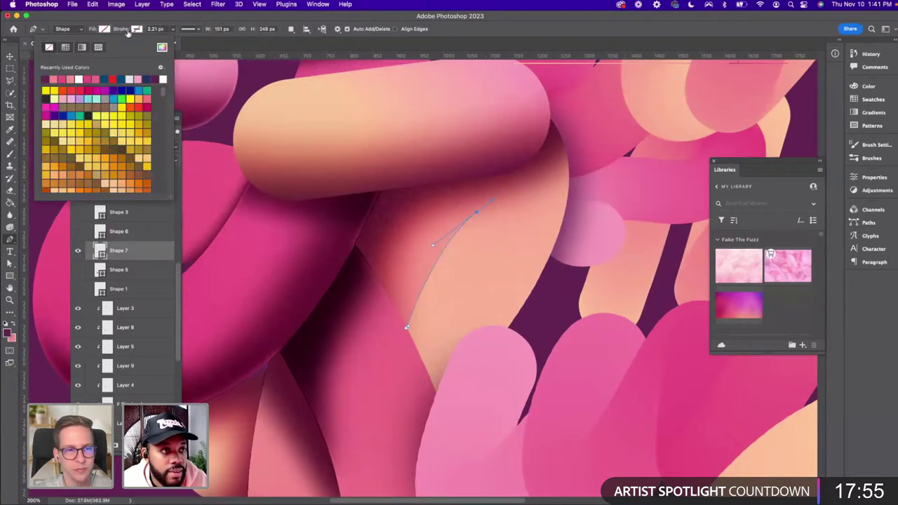
click(481, 209)
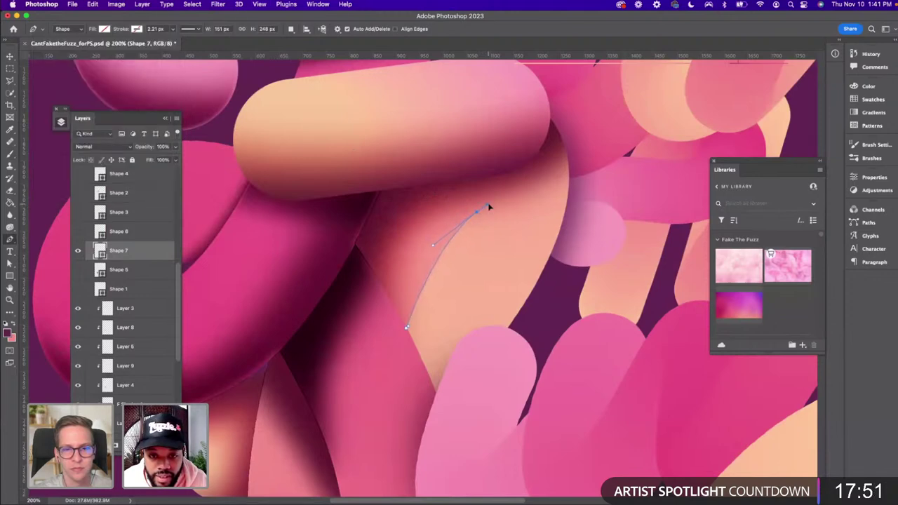
Complete the curved outline, reshape its left curve with Direct Selection, and load Shape 7 as a selection
click(425, 370)
key(super+z)
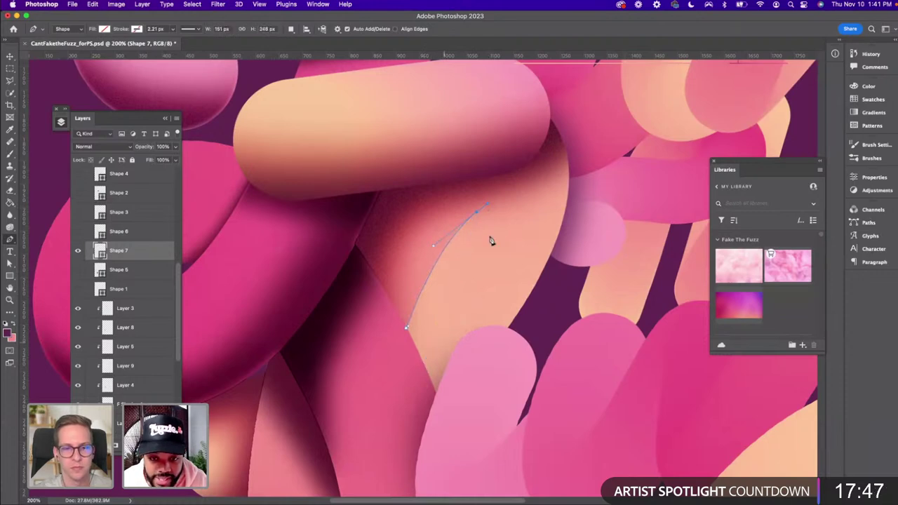
drag(502, 195, 526, 225)
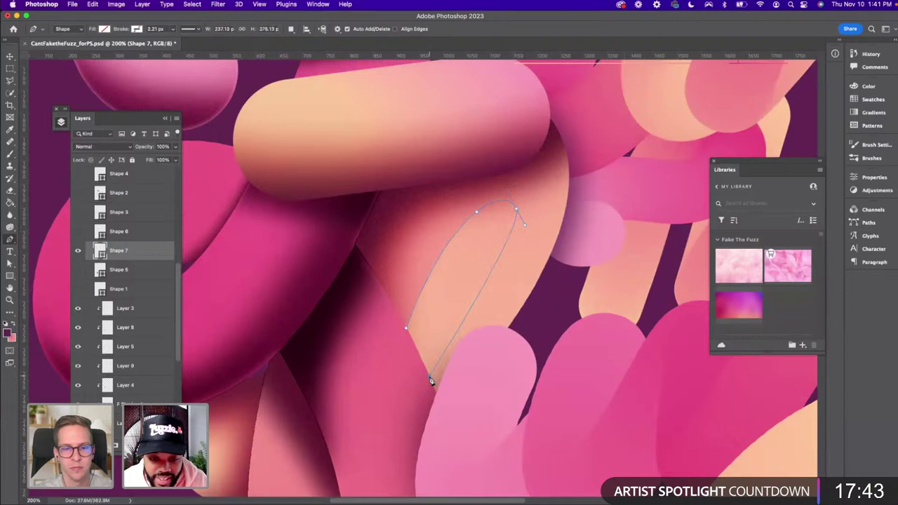
click(430, 378)
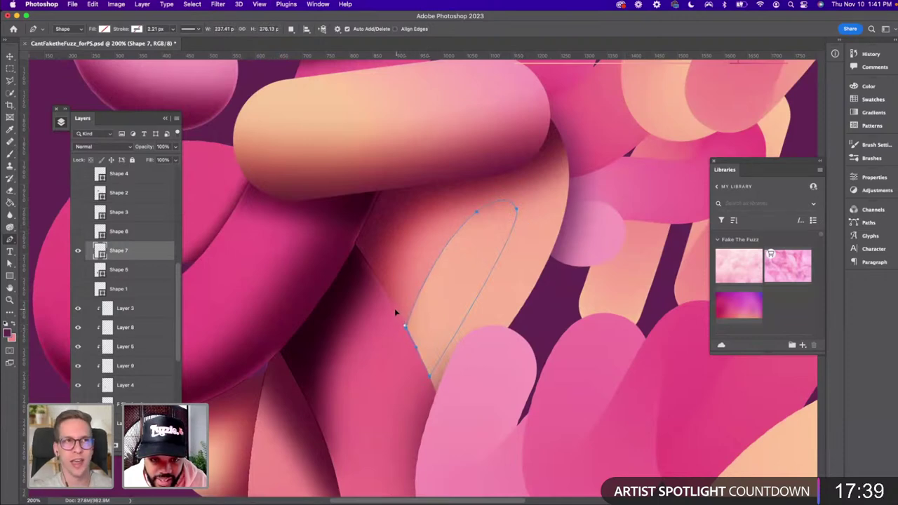
key(a)
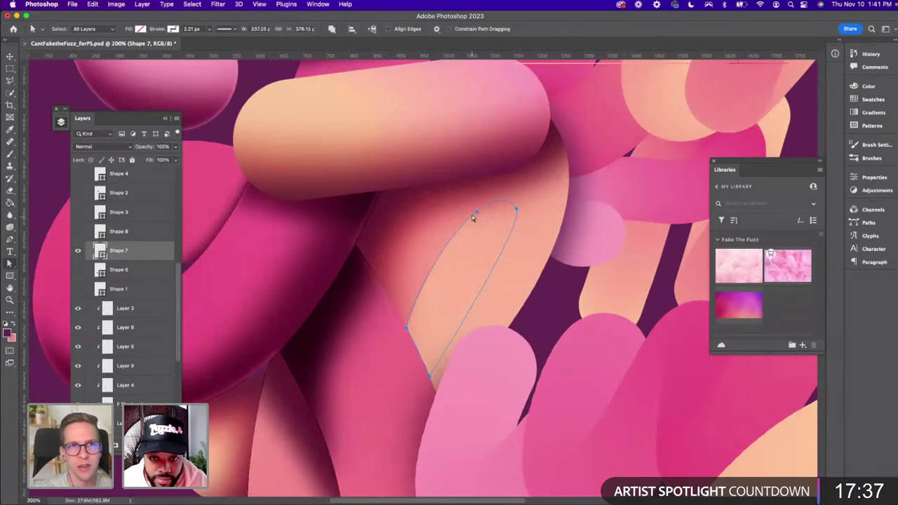
drag(478, 215, 440, 242)
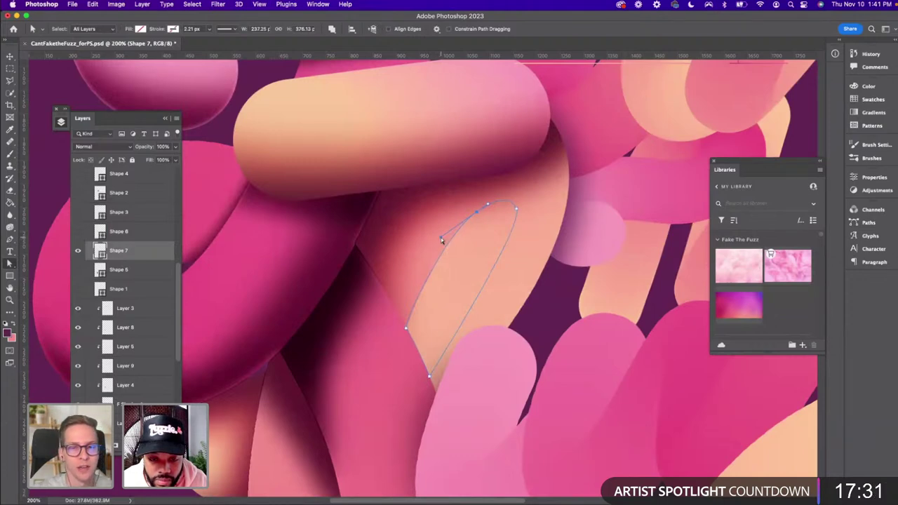
key(v)
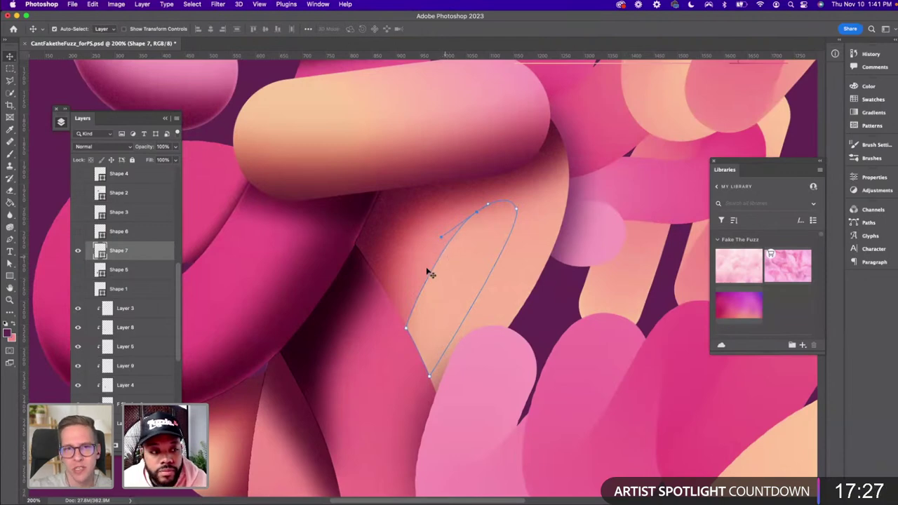
super+click(101, 253)
click(78, 251)
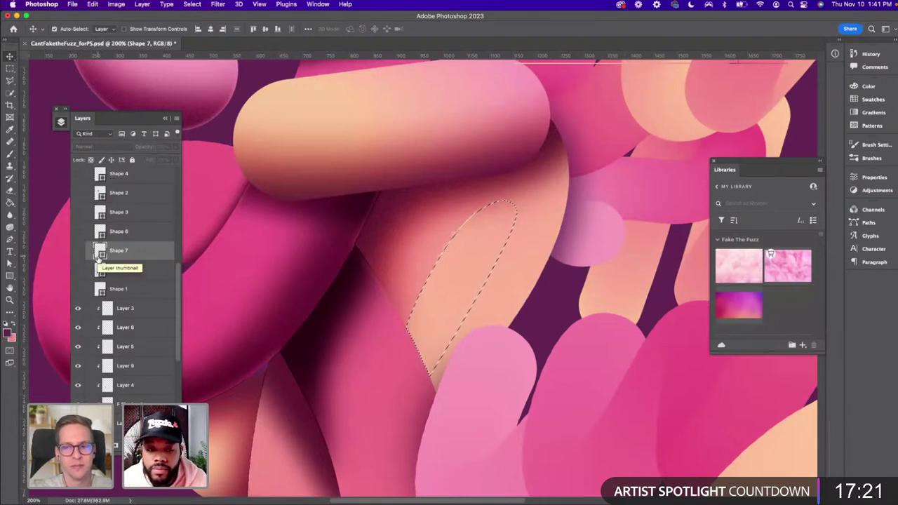
Add Layer 15 above the Layer 14 shadow, make pink the paint colour and pick the Brush
scroll(115, 302, down, 3)
scroll(114, 300, down, 7)
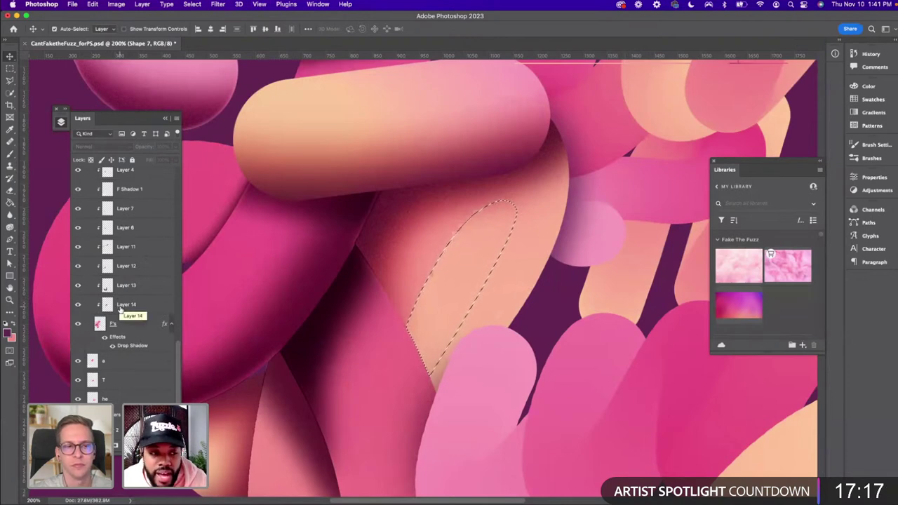
click(119, 307)
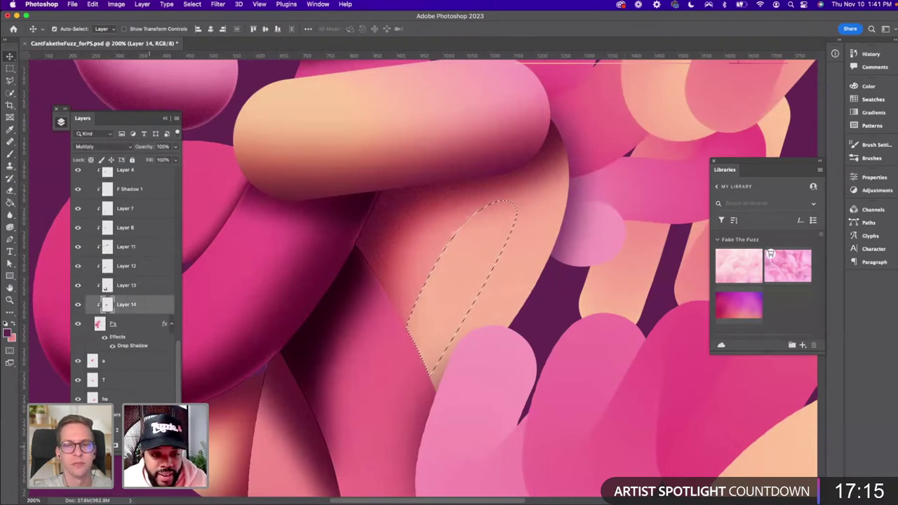
click(149, 449)
key(x)
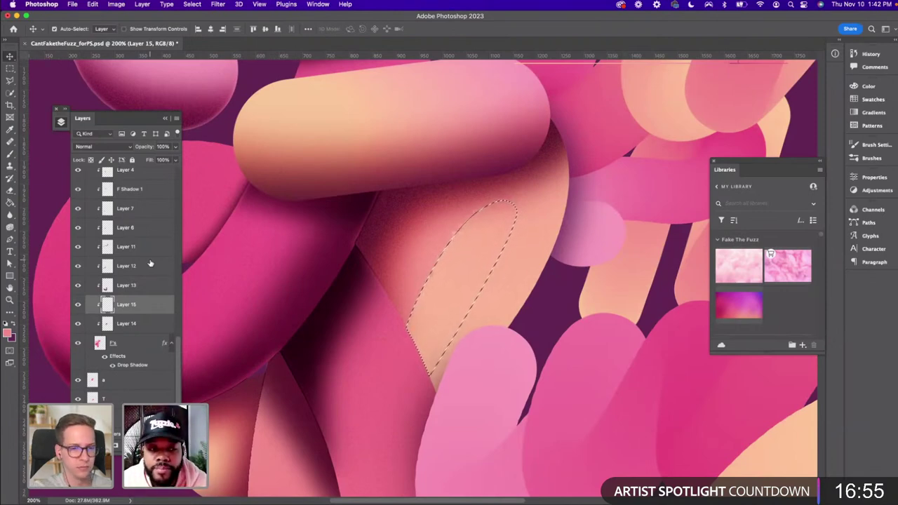
key(b)
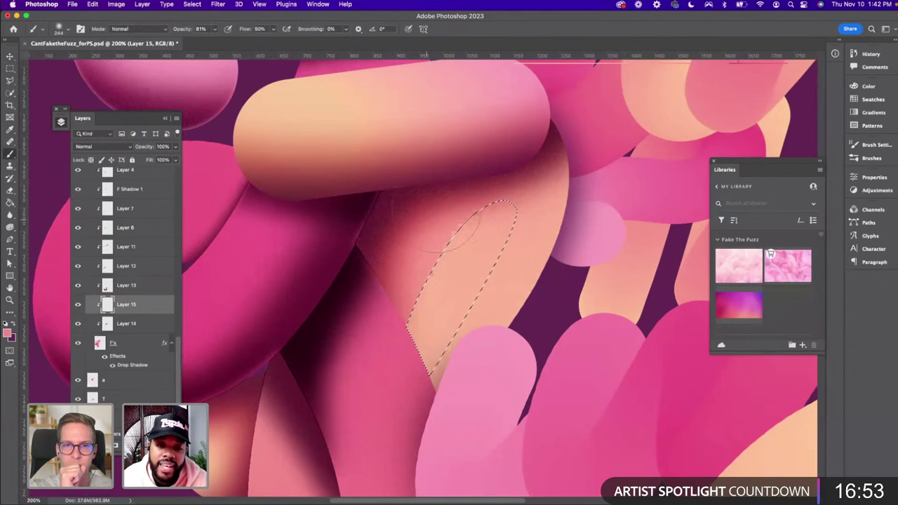
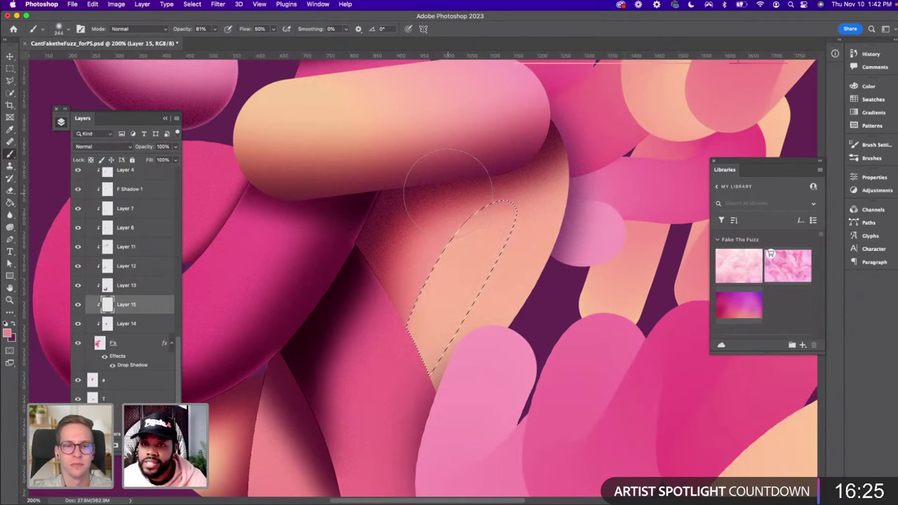
Undo the stray dark stroke and shrink the brush
key(super+z)
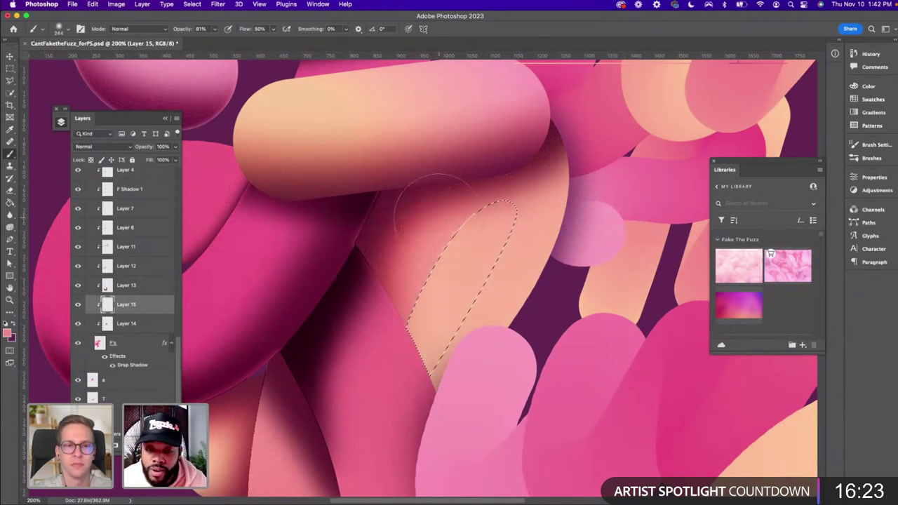
drag(459, 206, 411, 225)
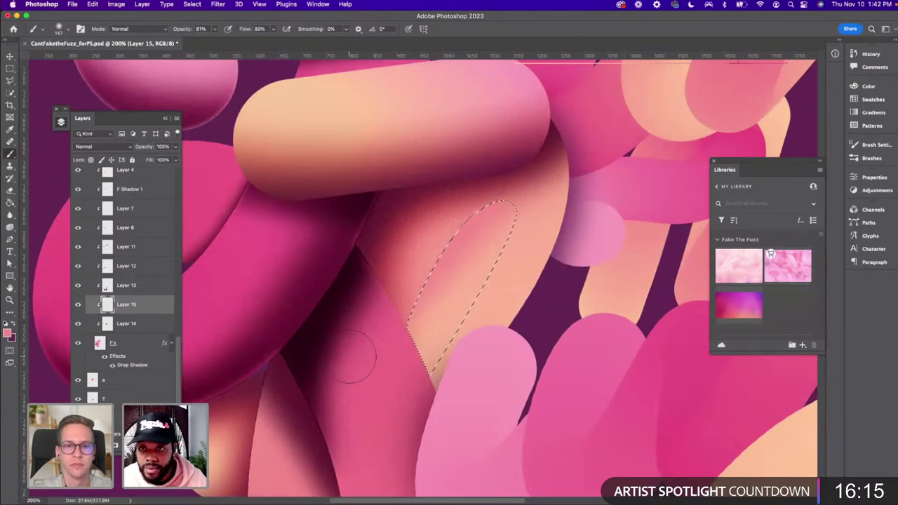
key(super+c)
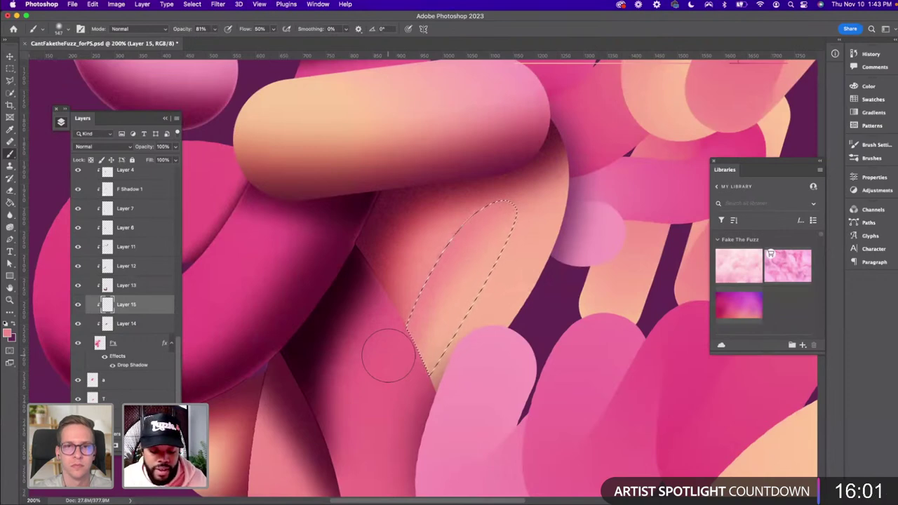
Paint dark shading inside the selected peach stroke along the tube's edge, then deselect
key(x)
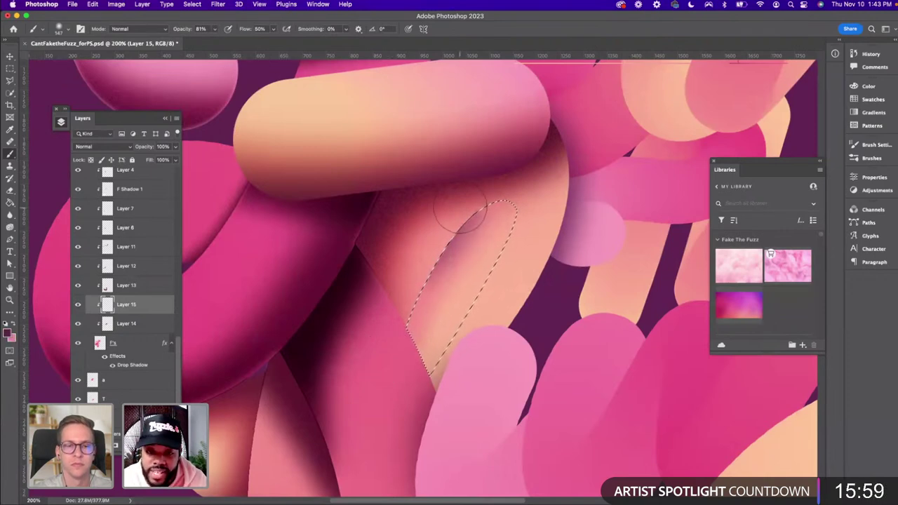
drag(460, 216, 365, 332)
drag(418, 272, 400, 297)
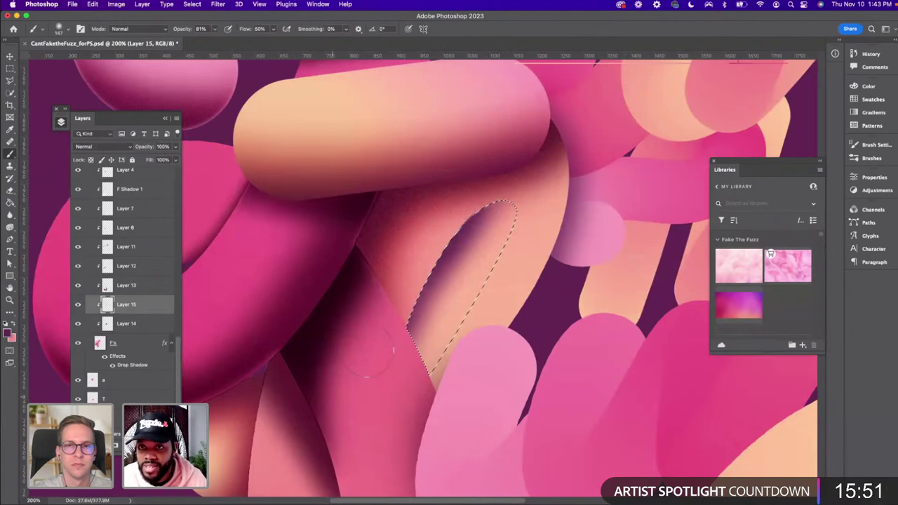
drag(393, 343, 432, 235)
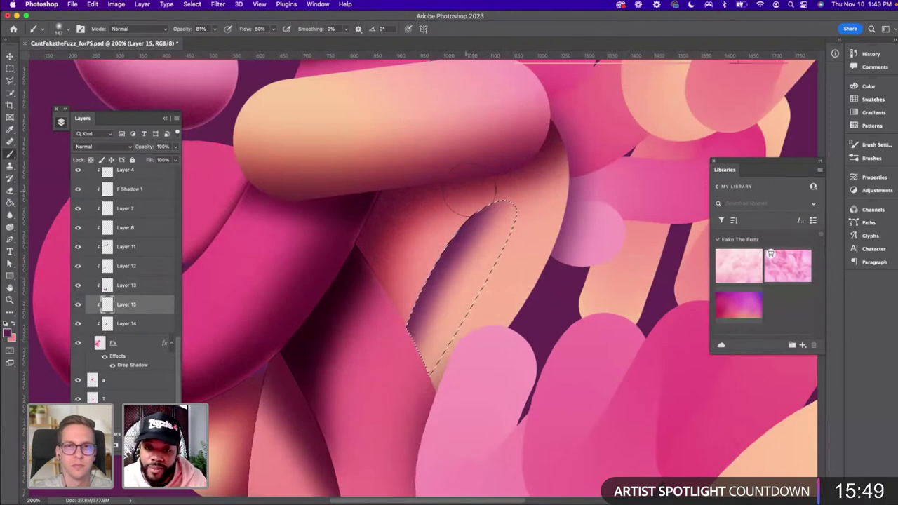
mouse_move(470, 190)
mouse_down()
mouse_move(421, 277)
mouse_move(417, 260)
mouse_move(428, 246)
mouse_up()
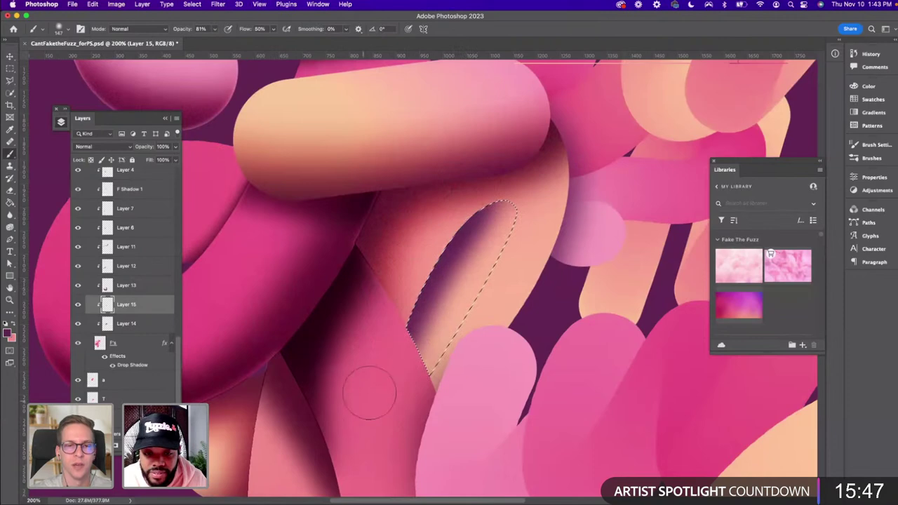
mouse_move(414, 302)
mouse_down()
mouse_move(442, 225)
mouse_move(495, 211)
mouse_move(502, 302)
mouse_up()
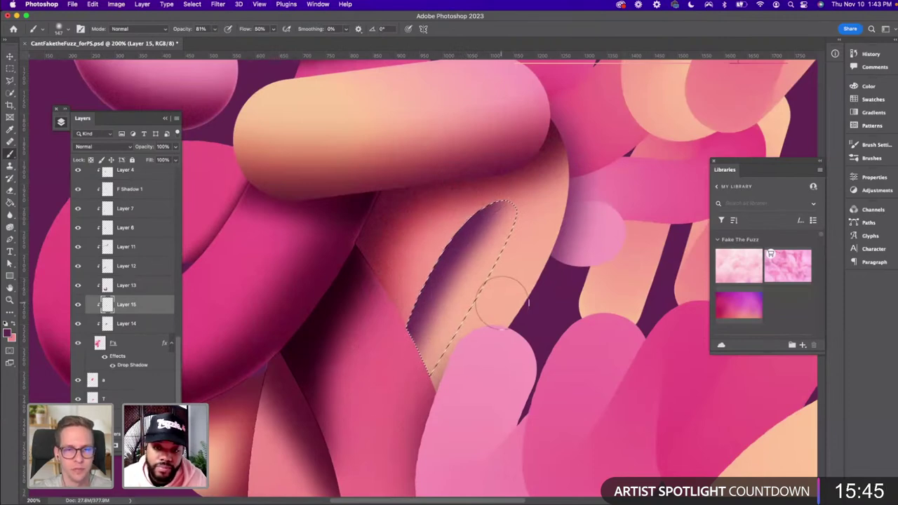
key(super+minus)
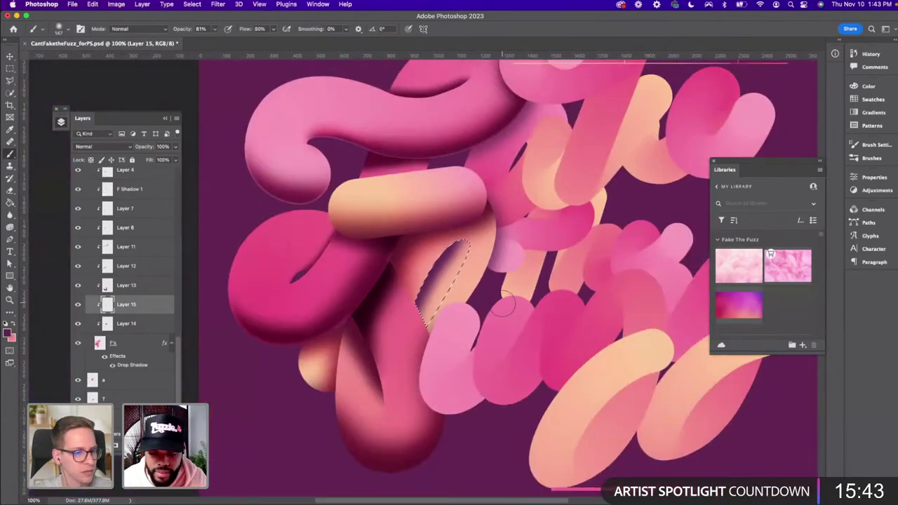
key(super+plus)
key(super+d)
Make the eraser brush smaller and return to the Move tool
key(v)
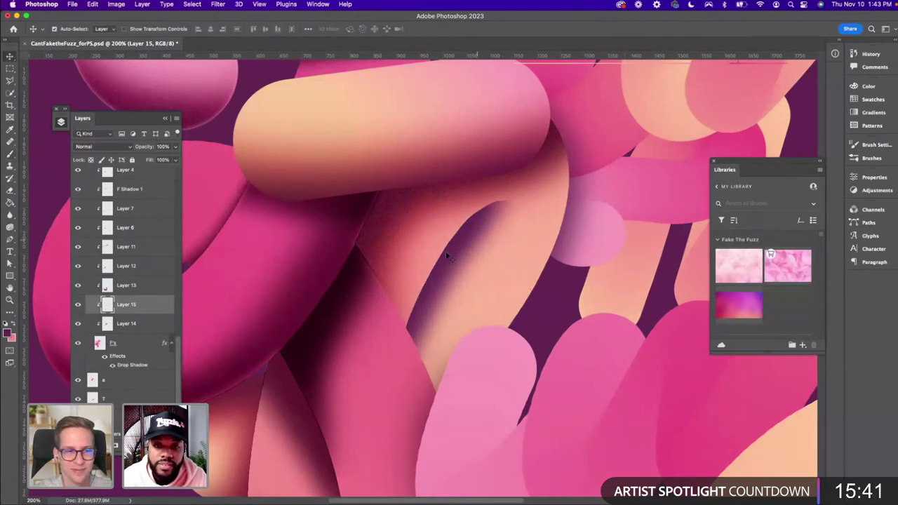
key(e)
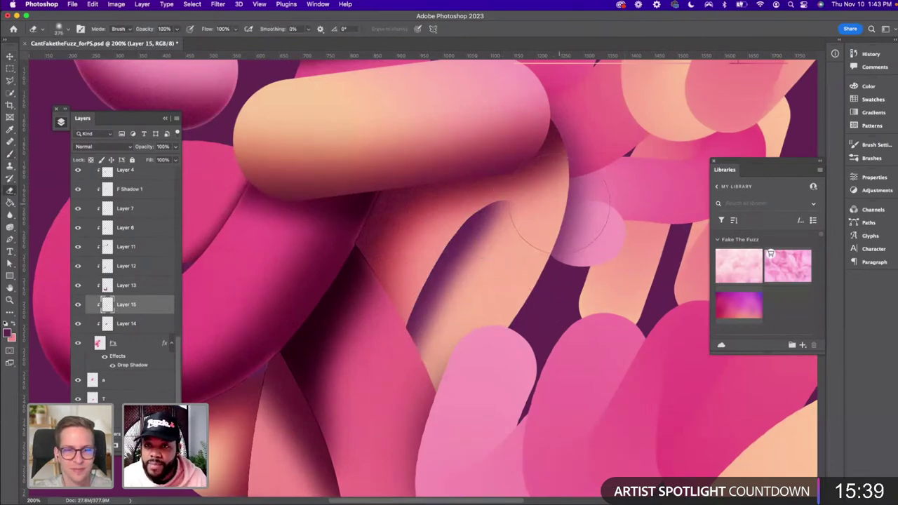
mouse_move(562, 212)
mouse_down()
mouse_move(513, 203)
mouse_move(537, 196)
mouse_up()
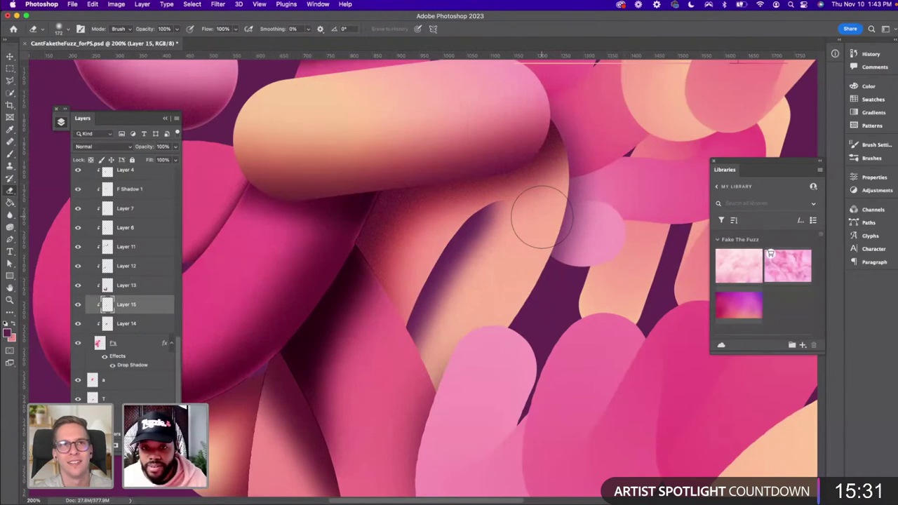
key(v)
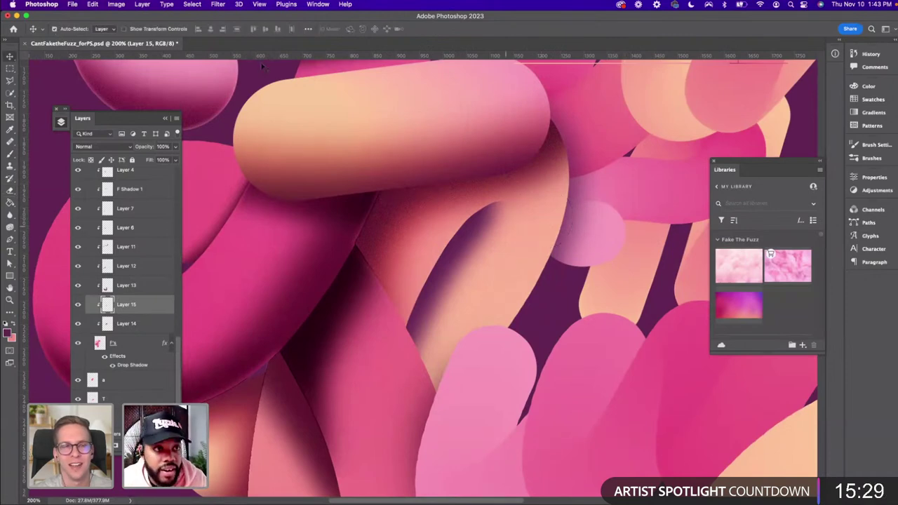
click(219, 5)
key(Escape)
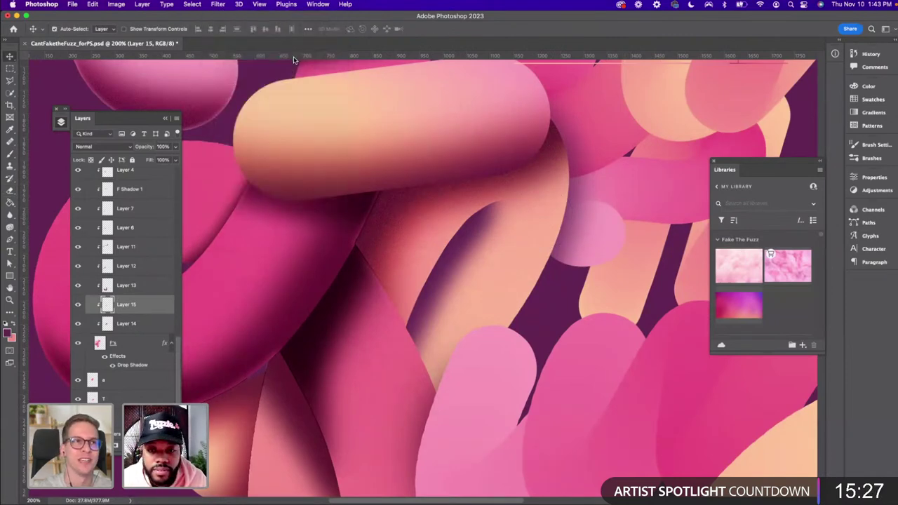
Review the lettering at fit-to-screen and 100% views, then auto-select the K letter's layer
key(super+0)
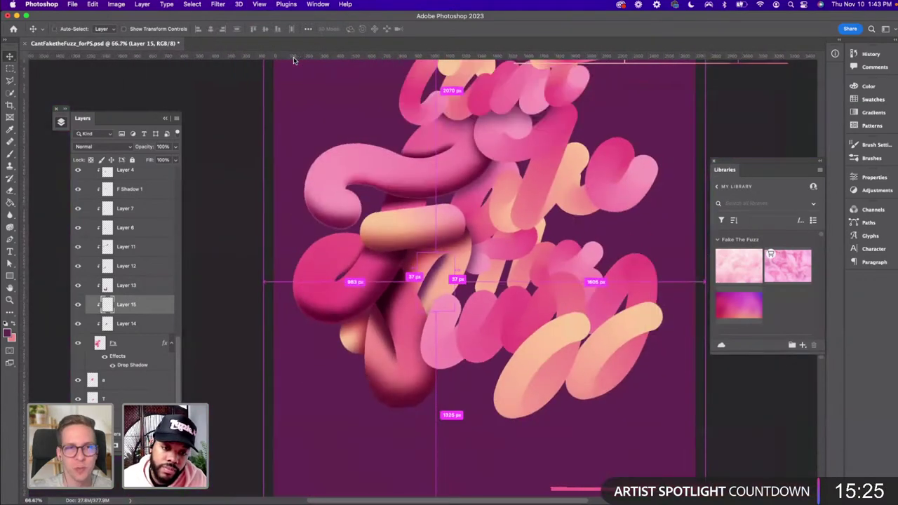
key(super+1)
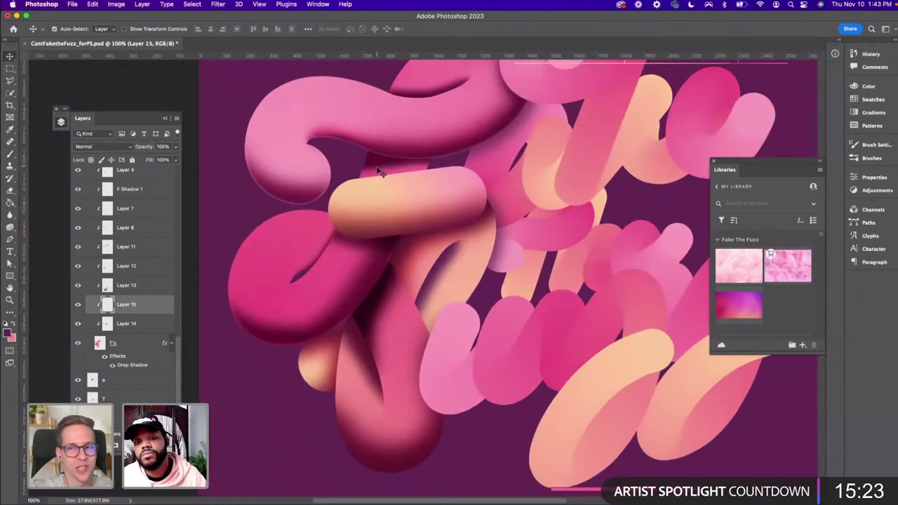
scroll(377, 172, up, 3)
scroll(377, 171, right, 5)
scroll(378, 172, up, 1)
scroll(377, 172, left, 1)
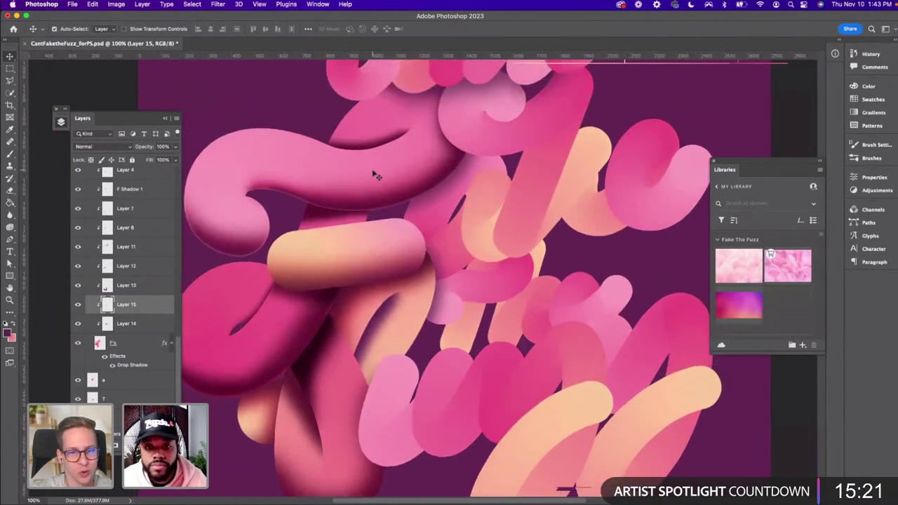
key(super+0)
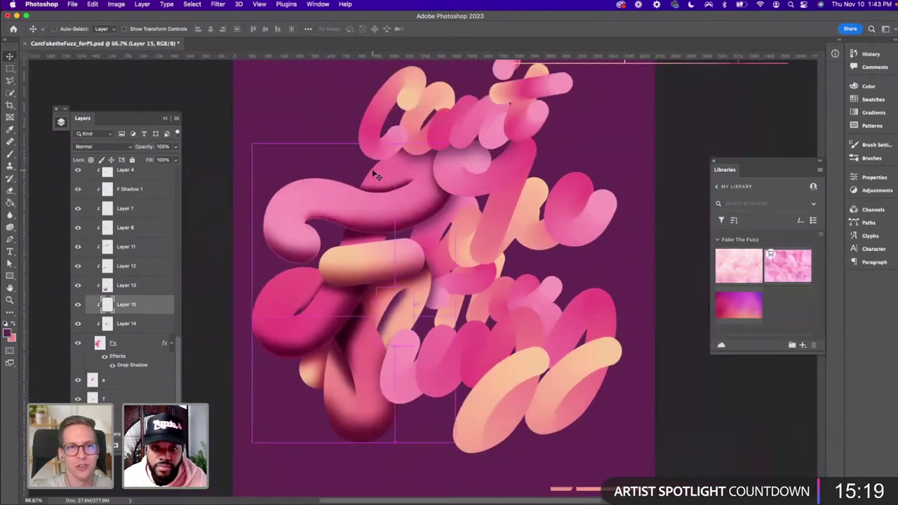
key(super+1)
scroll(374, 176, up, 3)
scroll(374, 175, left, 2)
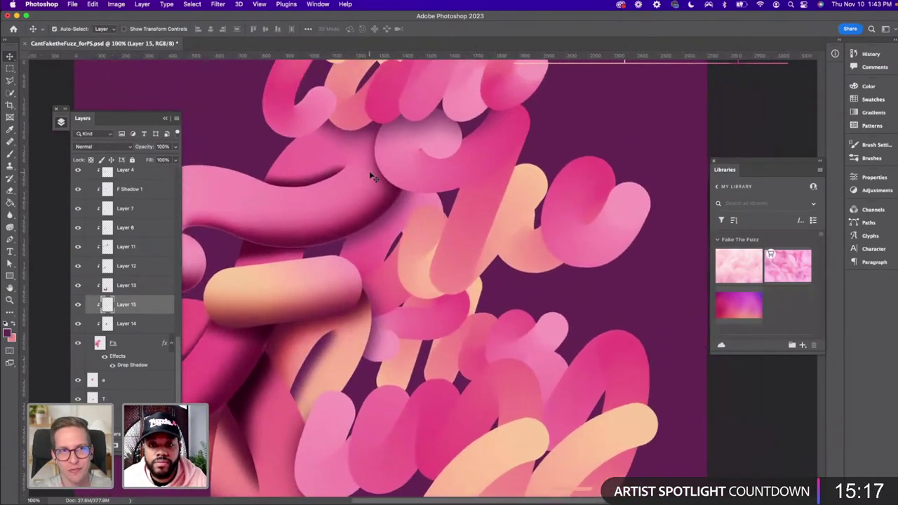
scroll(382, 186, right, 2)
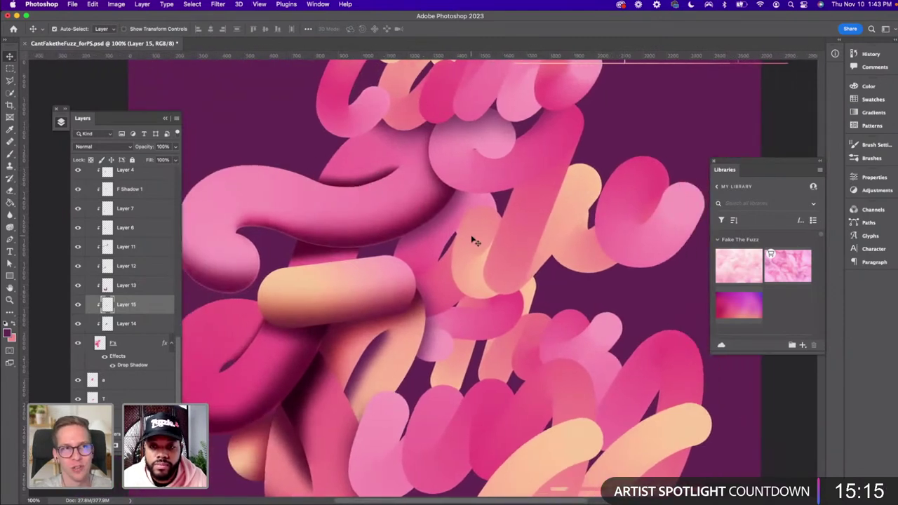
click(521, 222)
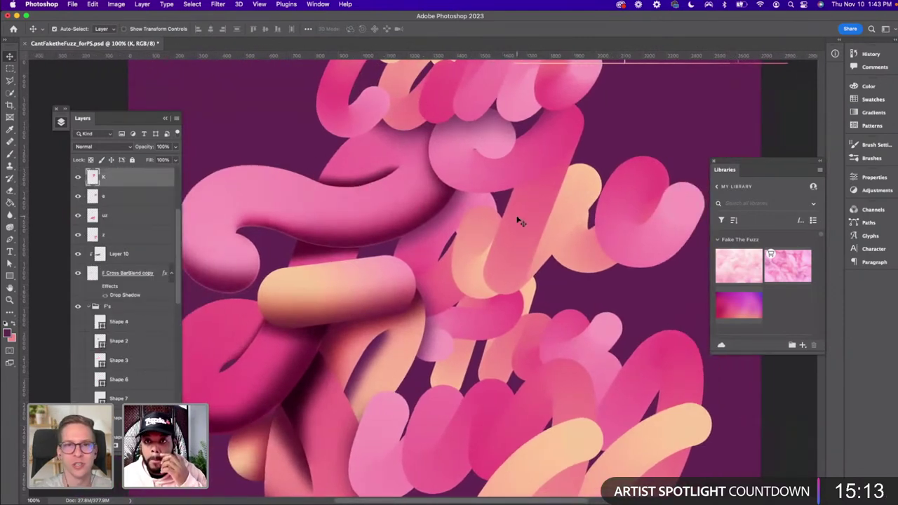
Select the pink diagonal K stroke with the Magic Wand
scroll(521, 222, up, 3)
scroll(521, 222, right, 3)
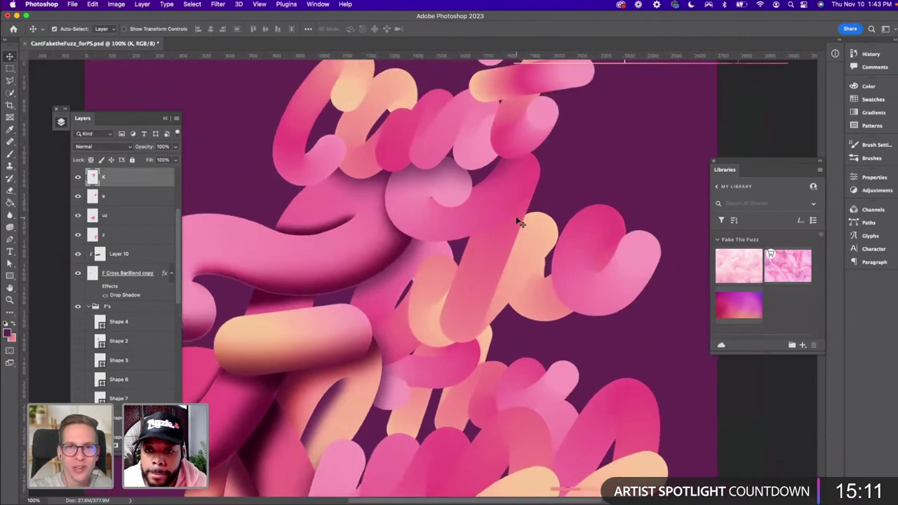
scroll(521, 222, up, 5)
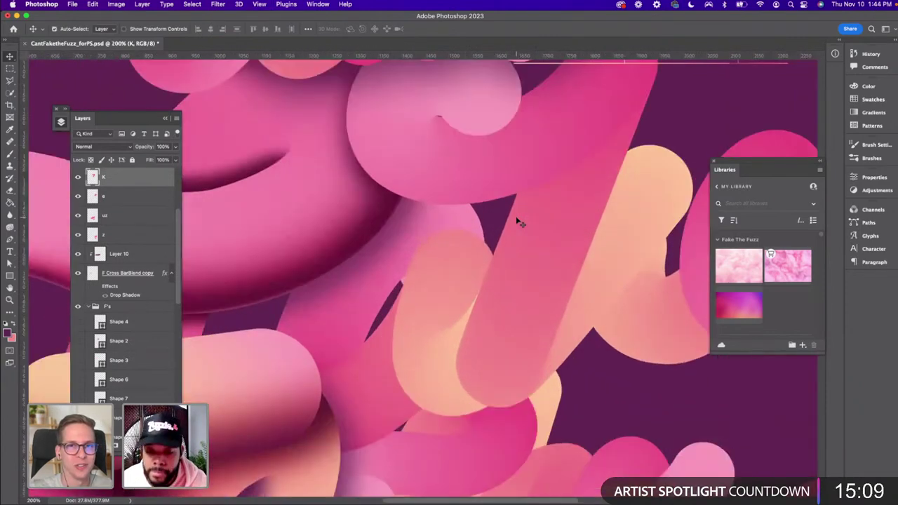
scroll(520, 222, right, 2)
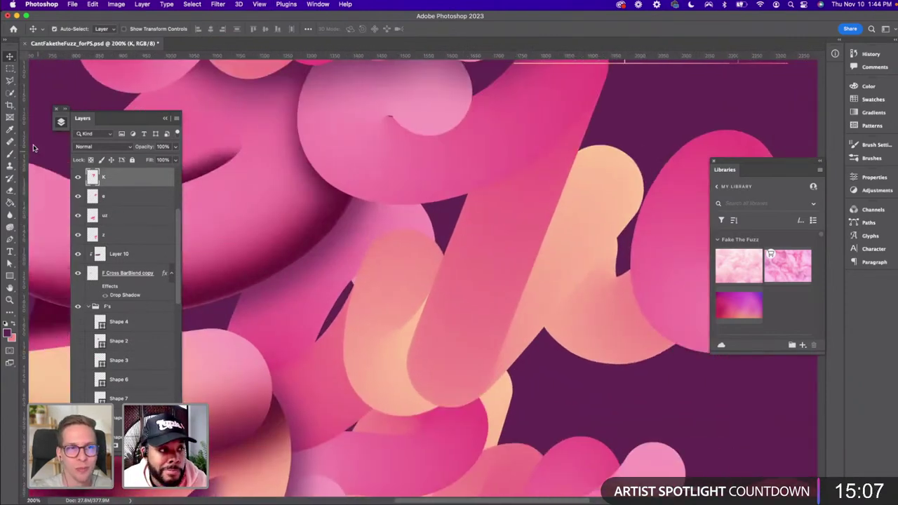
click(10, 91)
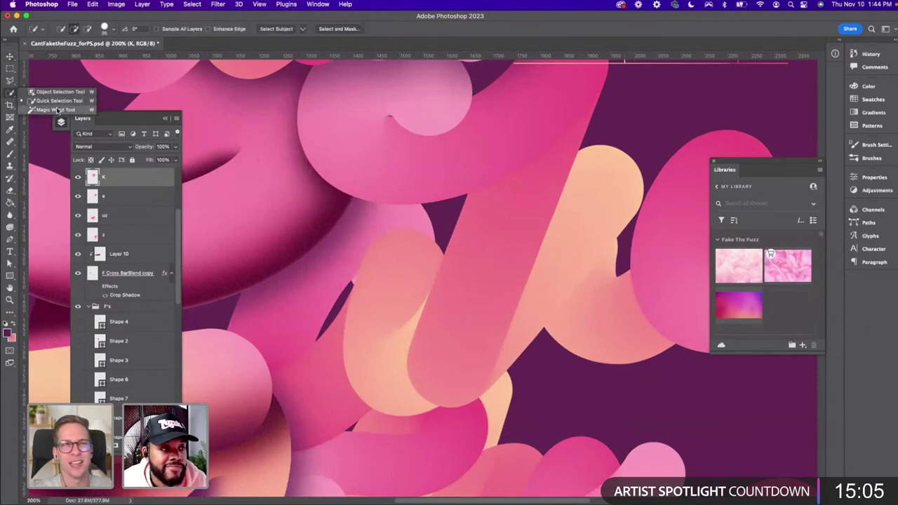
click(58, 110)
click(440, 257)
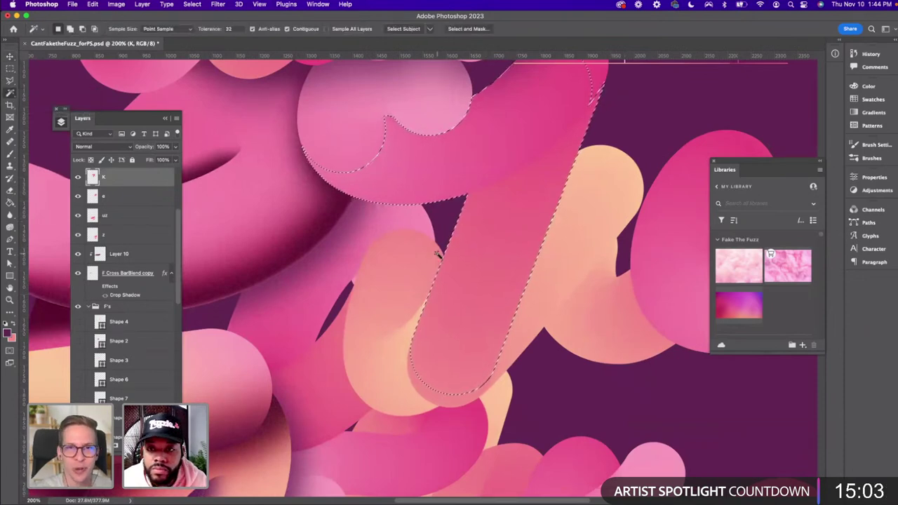
scroll(440, 257, up, 3)
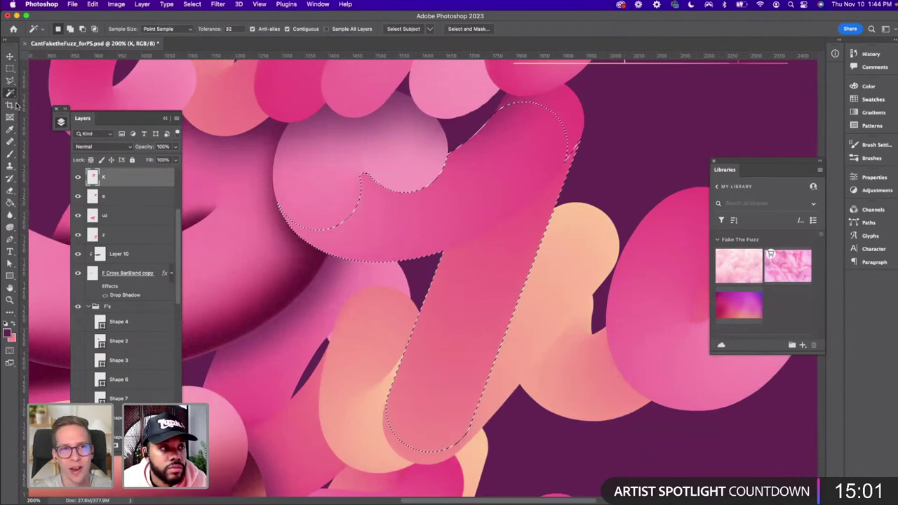
With Quick Selection, select the K's upper curve and diagonal stroke, then deselect
click(10, 92)
click(58, 101)
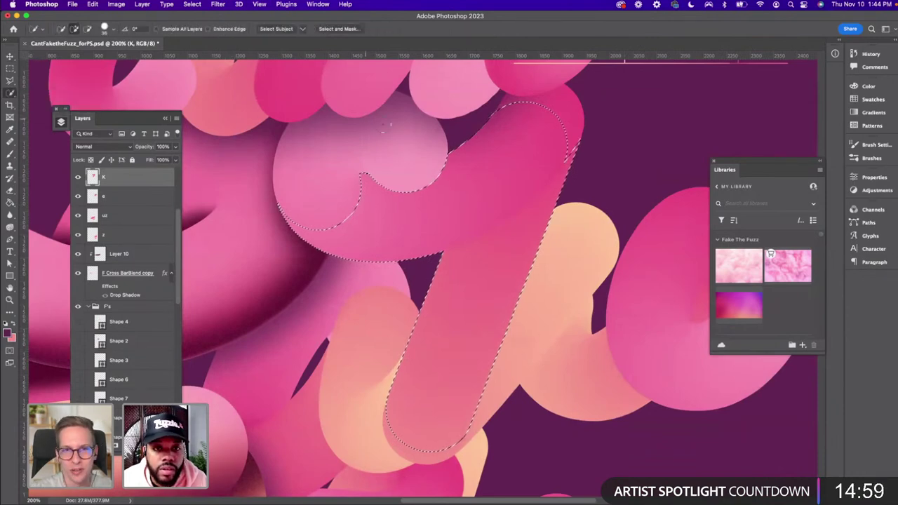
key(super+d)
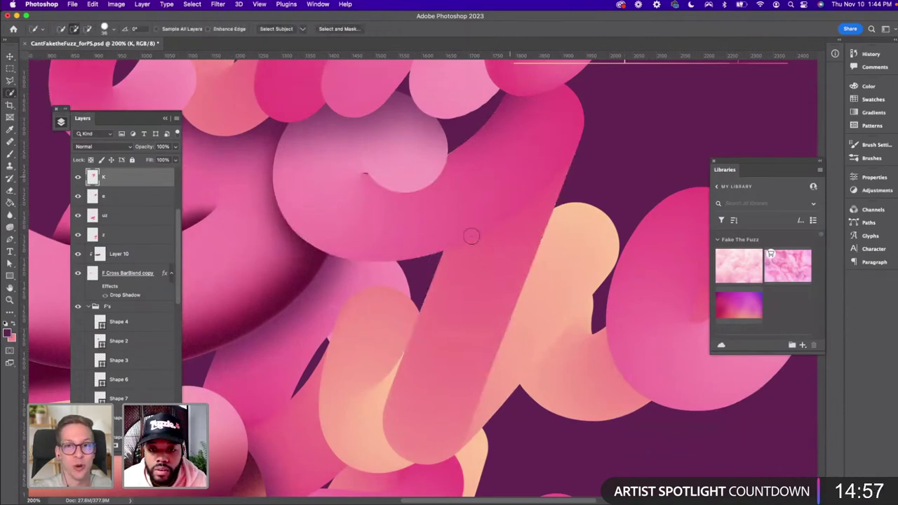
drag(471, 236, 467, 260)
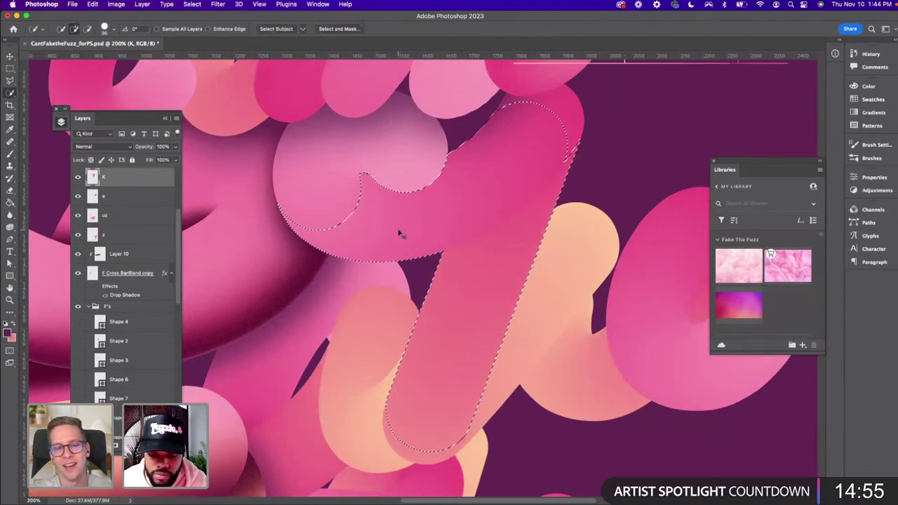
key(super+d)
Start the Shape 8 pen outline at the diagonal stroke, placing points from its top corner down to the rounded bottom
key(p)
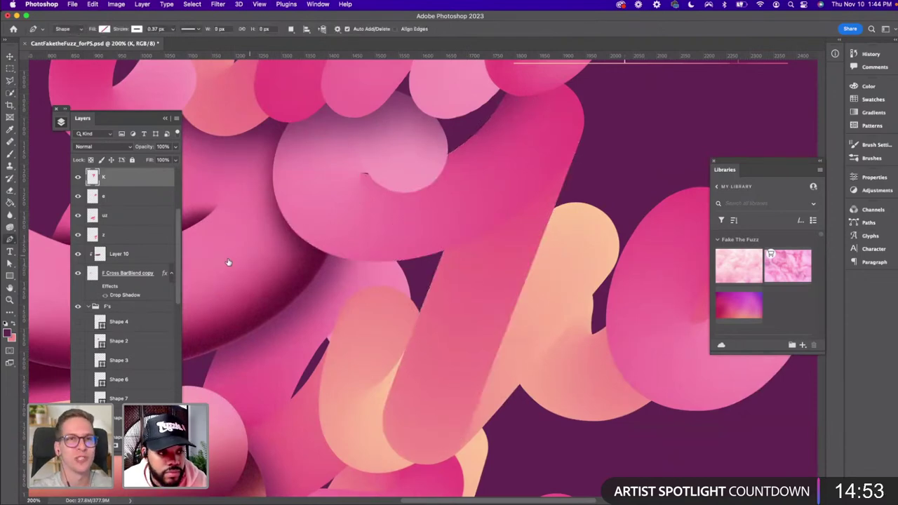
scroll(124, 310, up, 5)
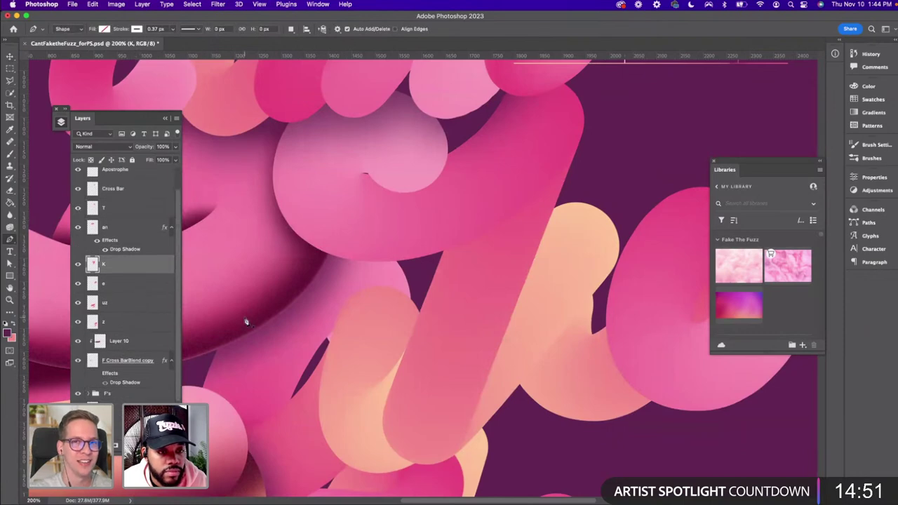
click(444, 254)
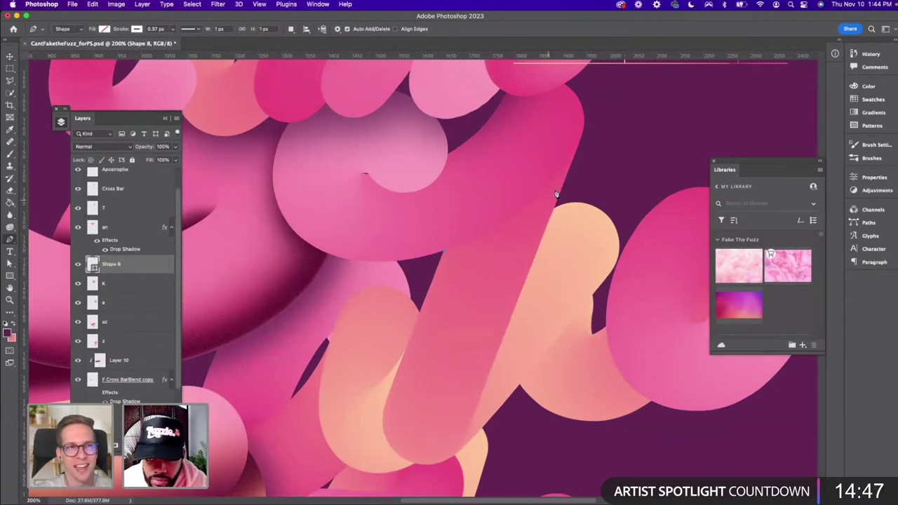
right_click(580, 148)
key(Escape)
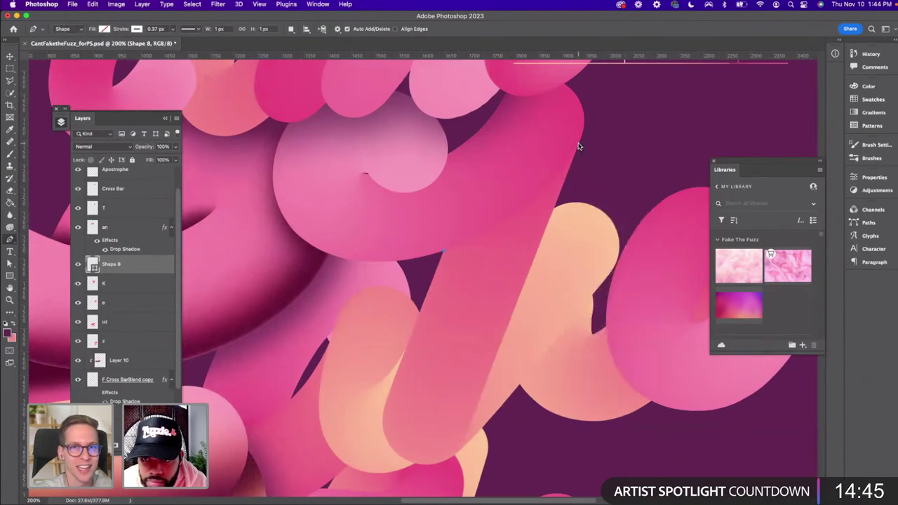
drag(578, 145, 615, 71)
scroll(513, 227, up, 2)
scroll(513, 226, right, 2)
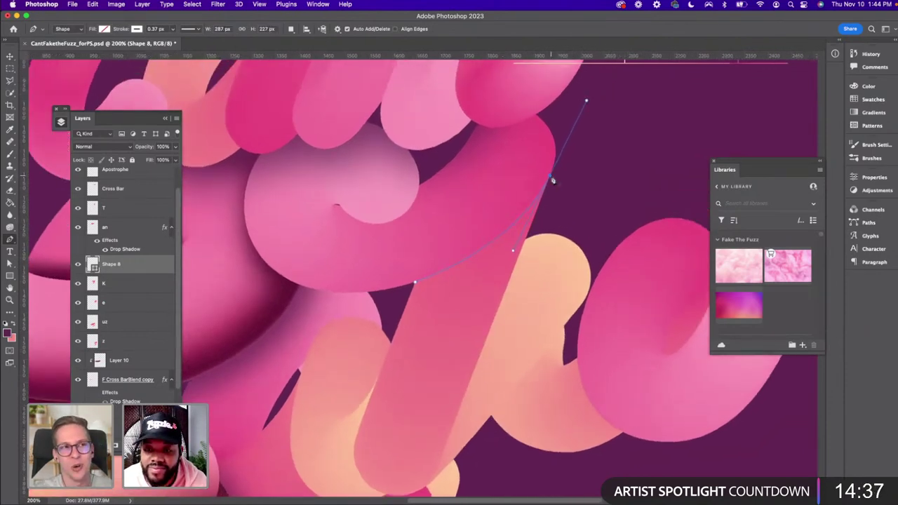
alt+click(552, 179)
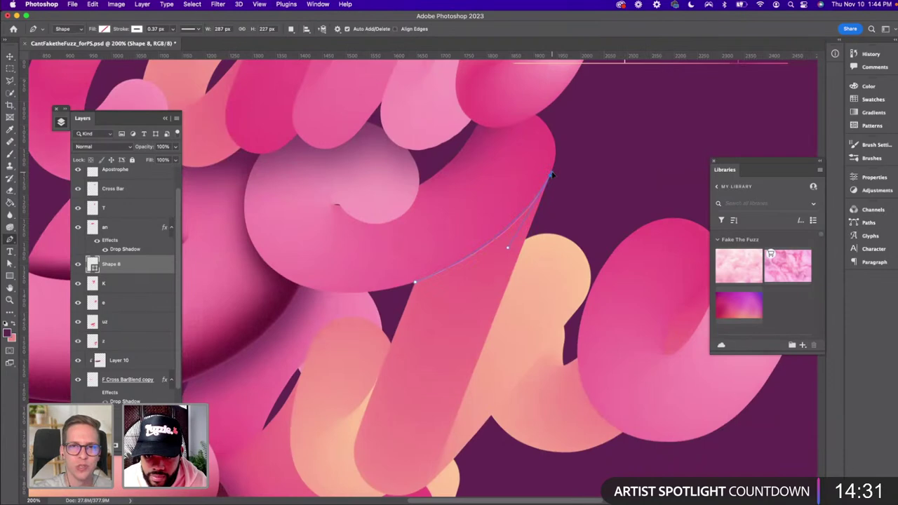
drag(552, 174, 552, 175)
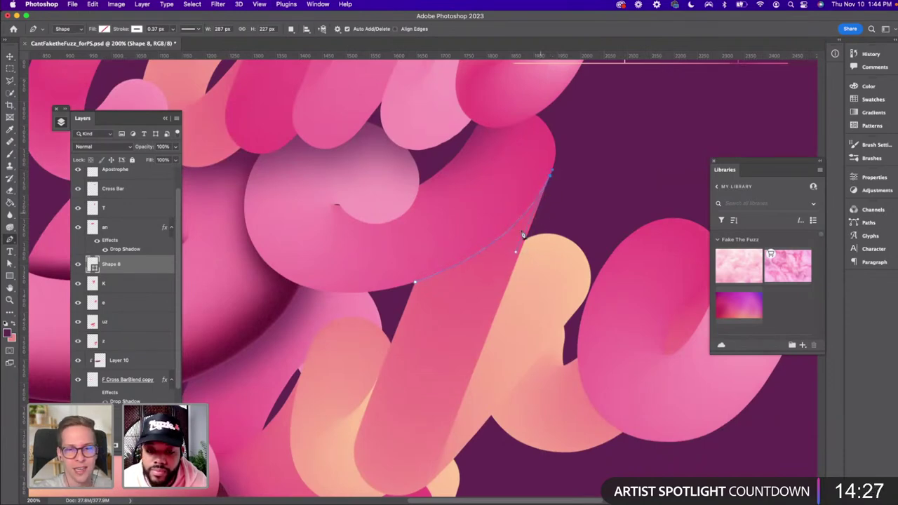
drag(433, 327, 473, 270)
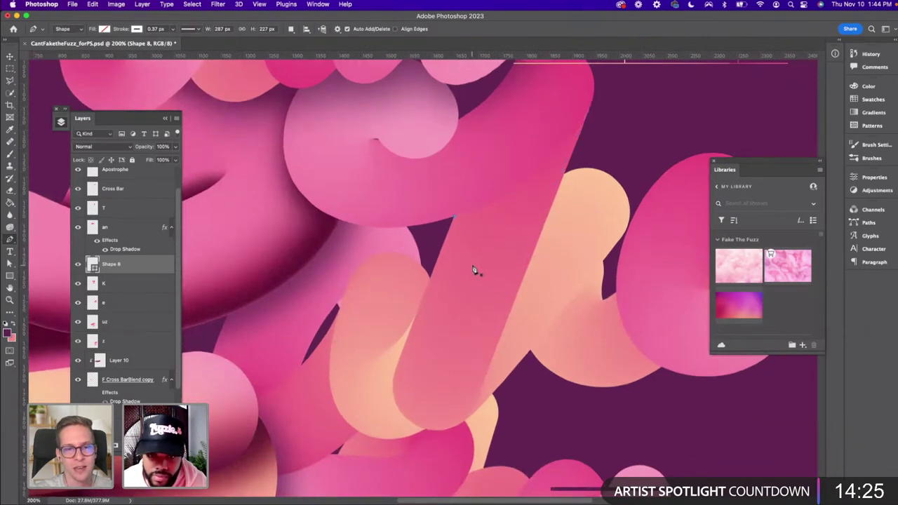
click(397, 371)
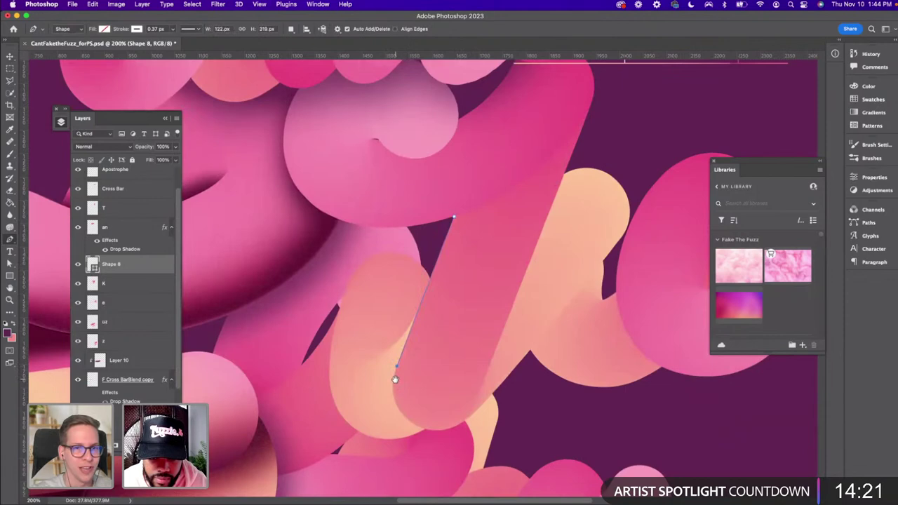
scroll(395, 380, down, 3)
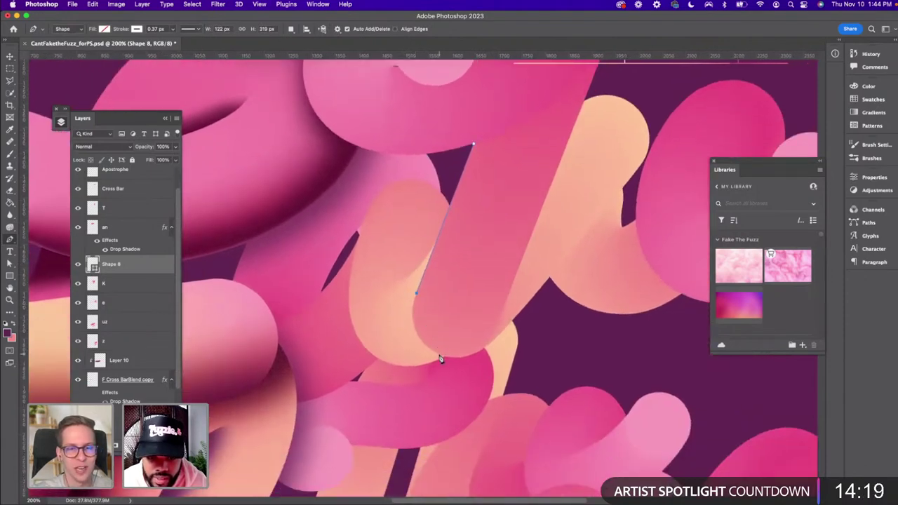
drag(440, 355, 480, 373)
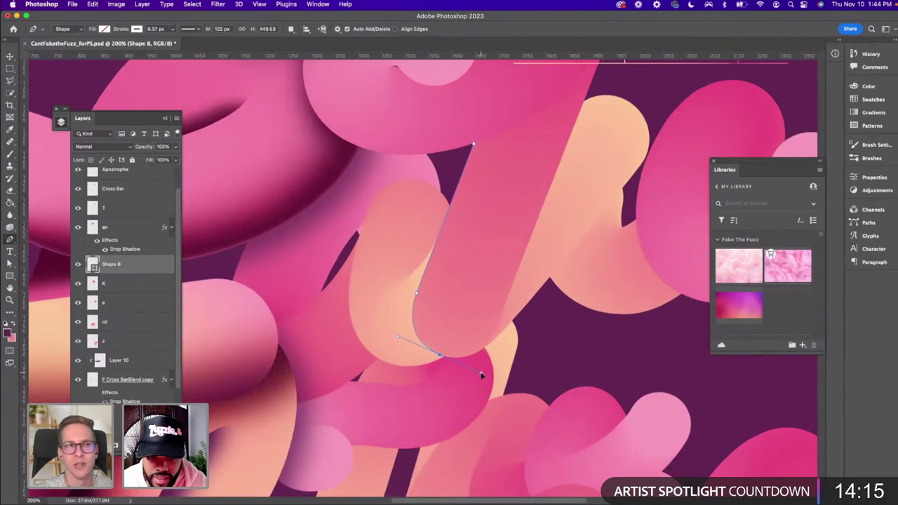
Refine the outline's bottom and lower-right curves and extend it up the stroke's right edge
key(a)
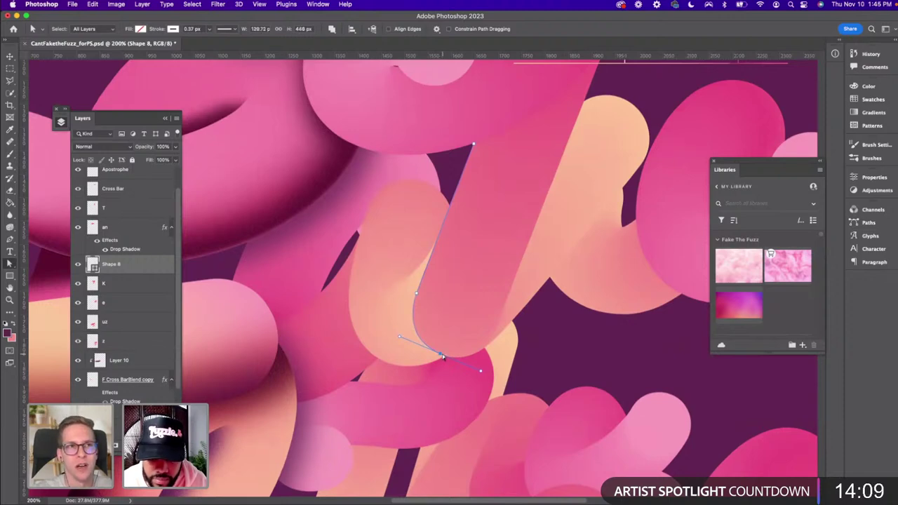
key(p)
alt+click(444, 359)
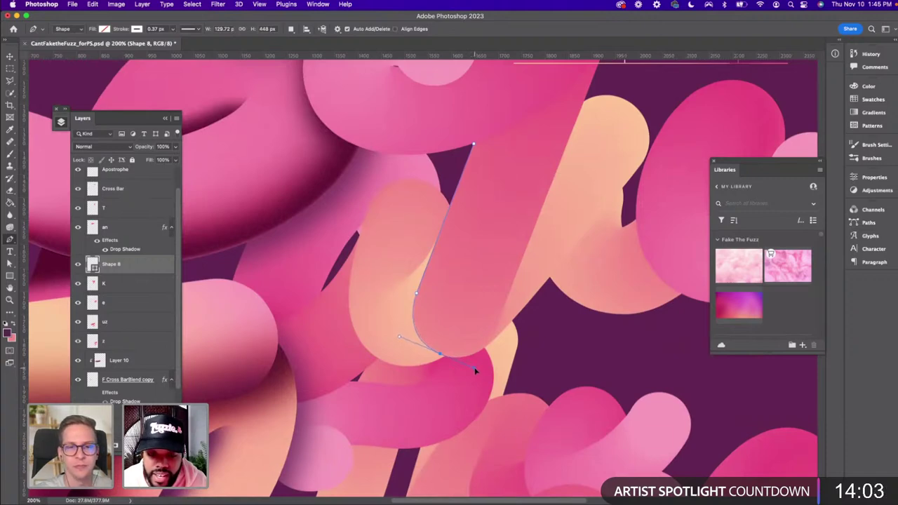
drag(475, 370, 484, 364)
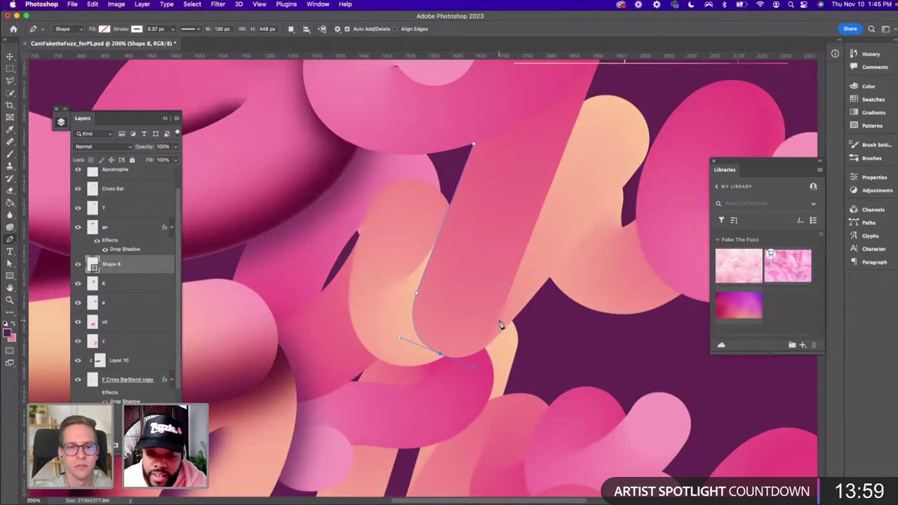
drag(501, 325, 506, 300)
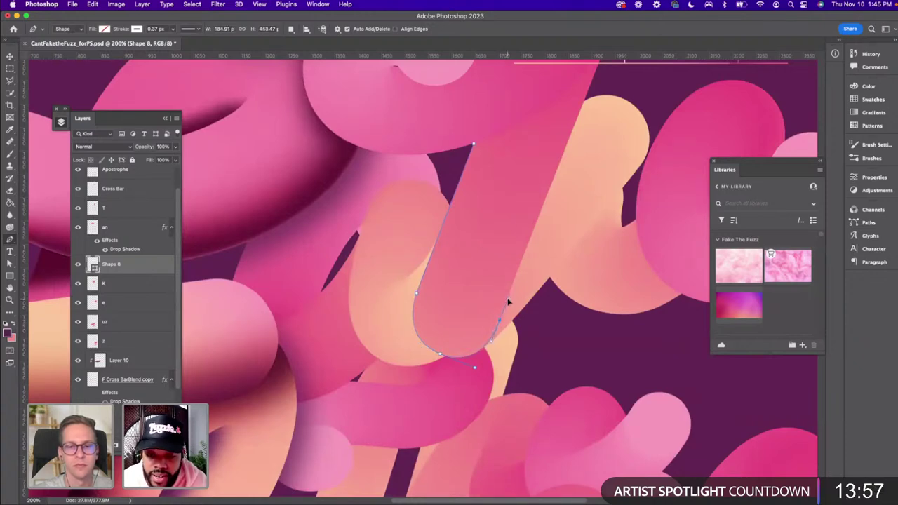
key(a)
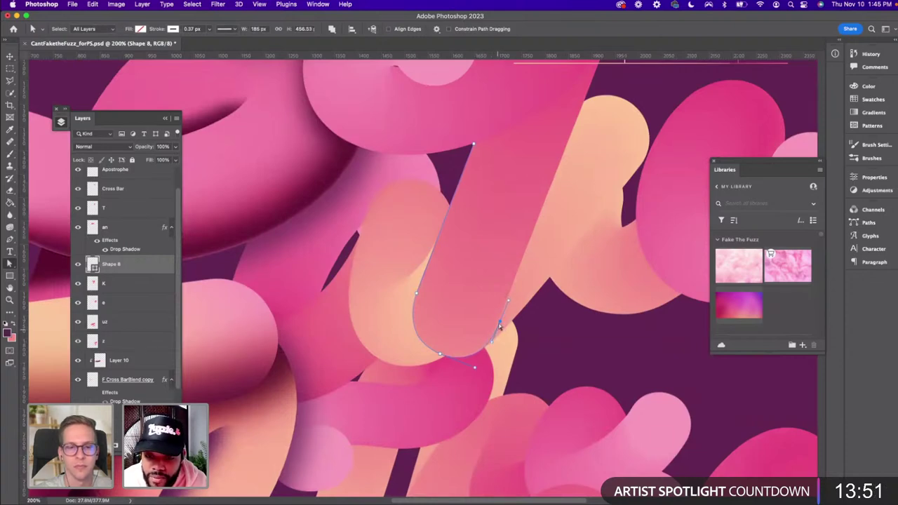
drag(502, 320, 508, 303)
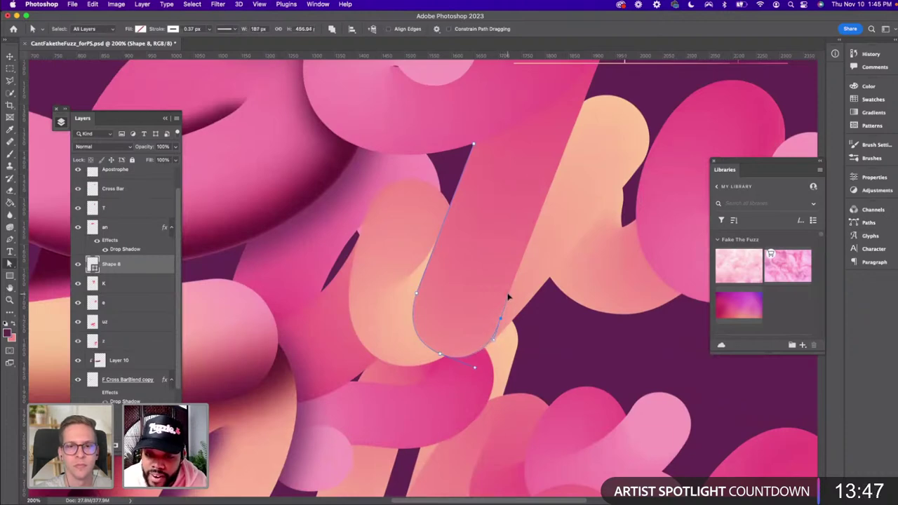
click(475, 369)
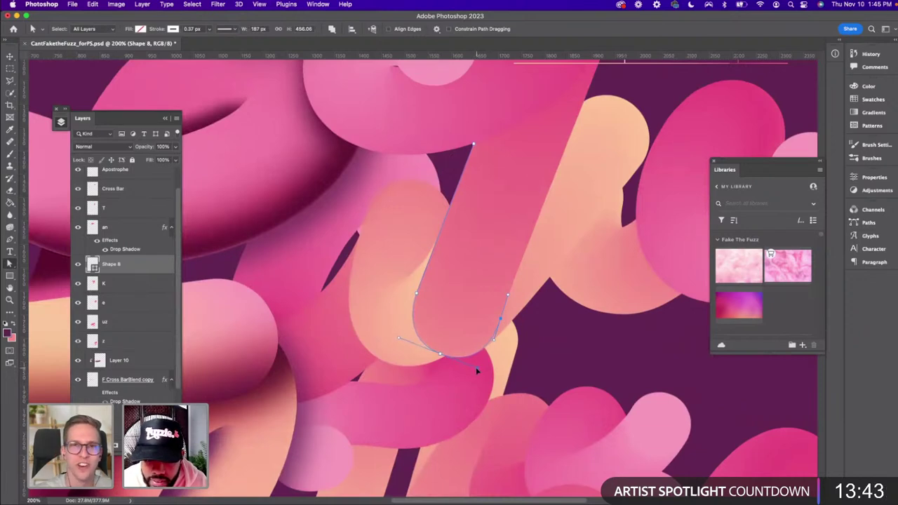
drag(477, 370, 485, 359)
key(p)
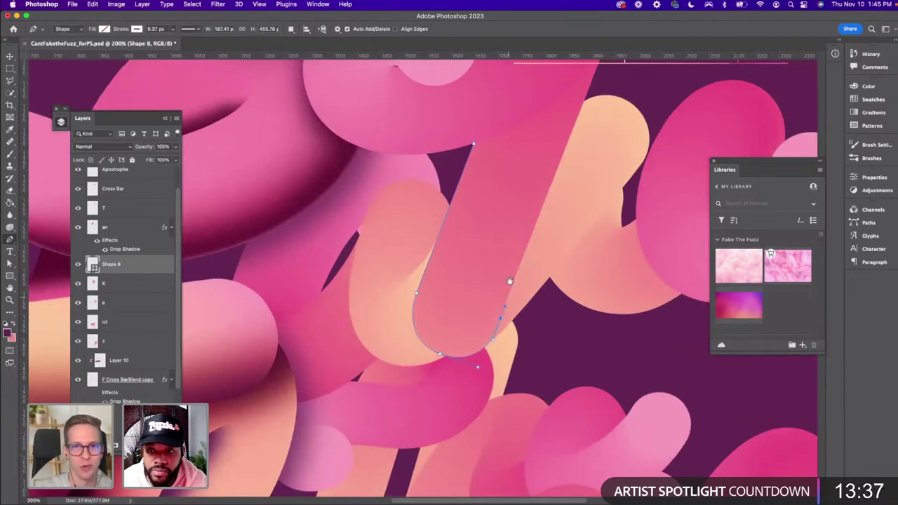
drag(510, 281, 445, 363)
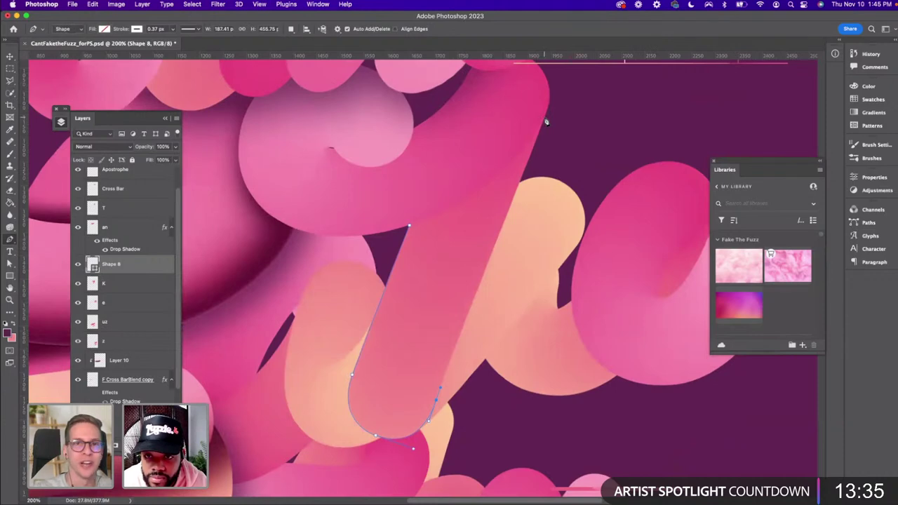
click(546, 122)
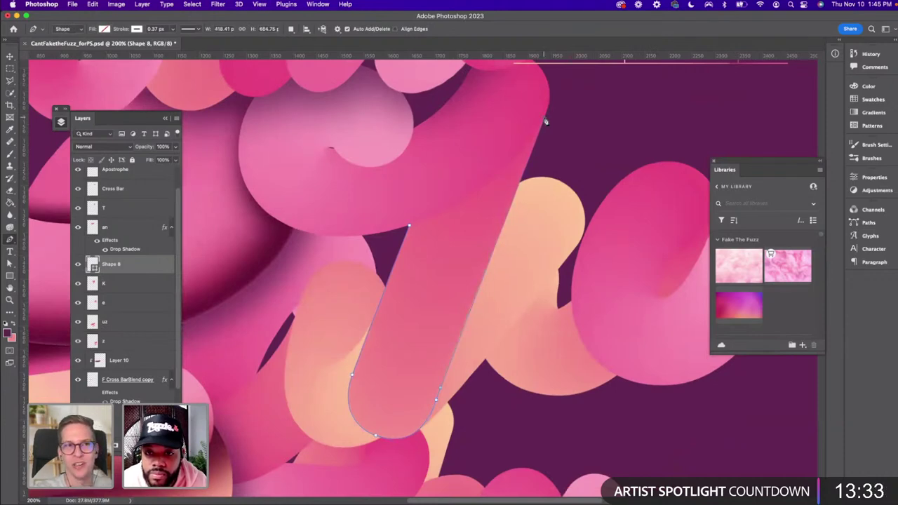
key(a)
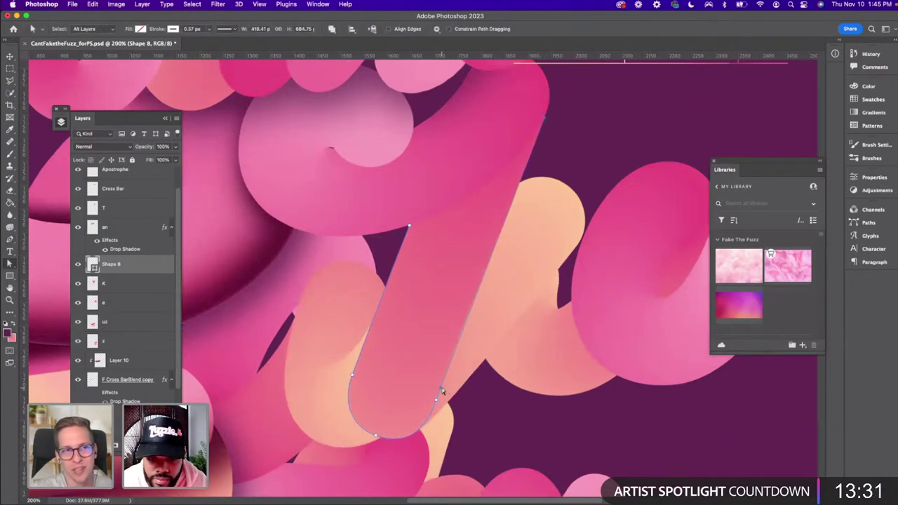
click(443, 389)
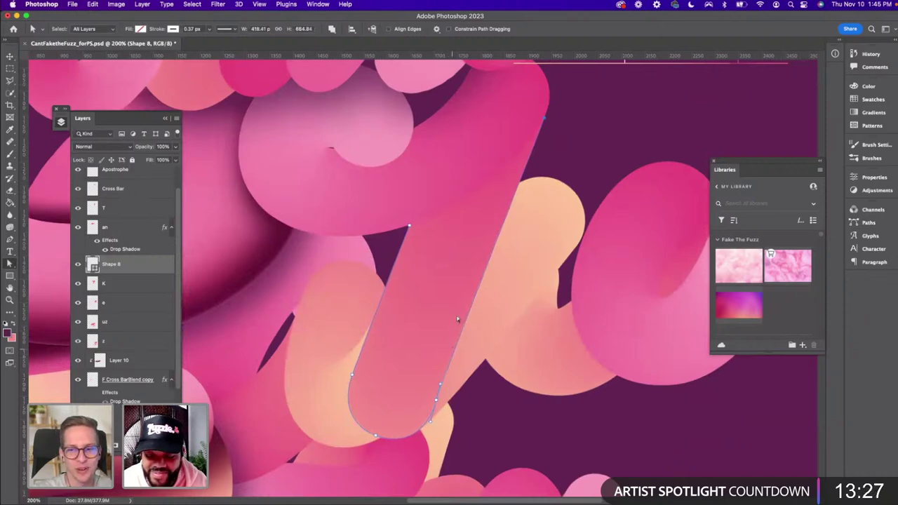
key(p)
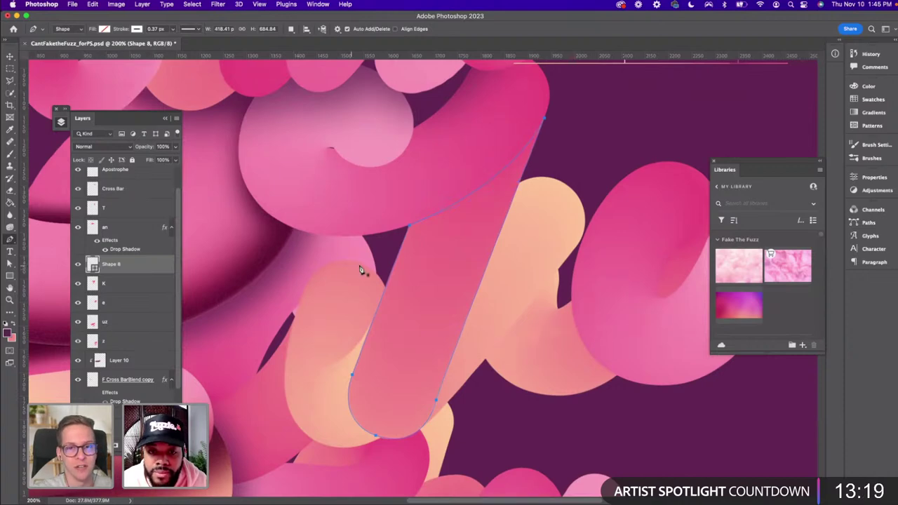
Load the Shape 8 outline as a selection
key(v)
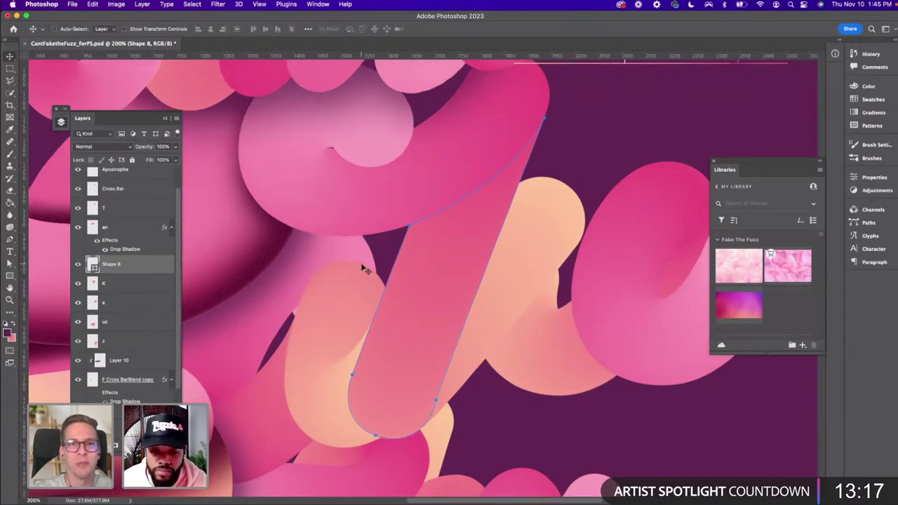
click(363, 269)
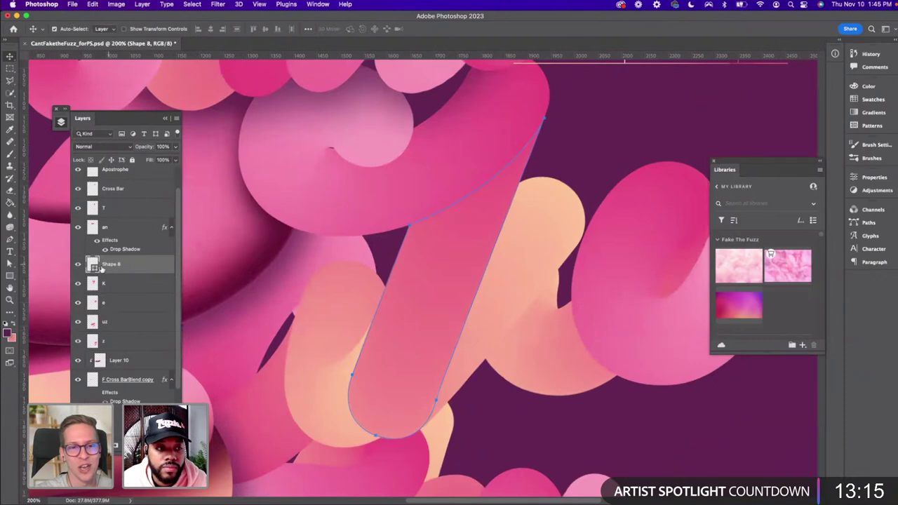
super+click(95, 268)
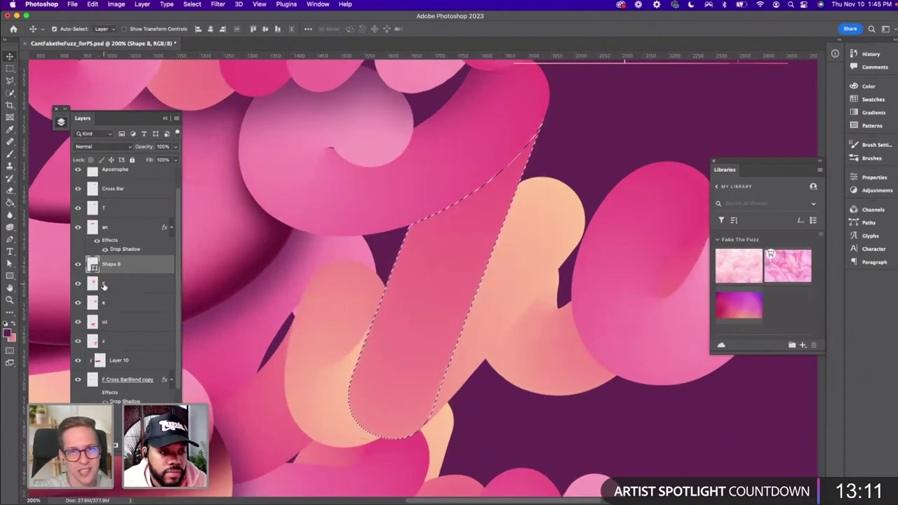
Create a new layer from the K layer and set its blend mode to Multiply
click(110, 290)
key(super+j)
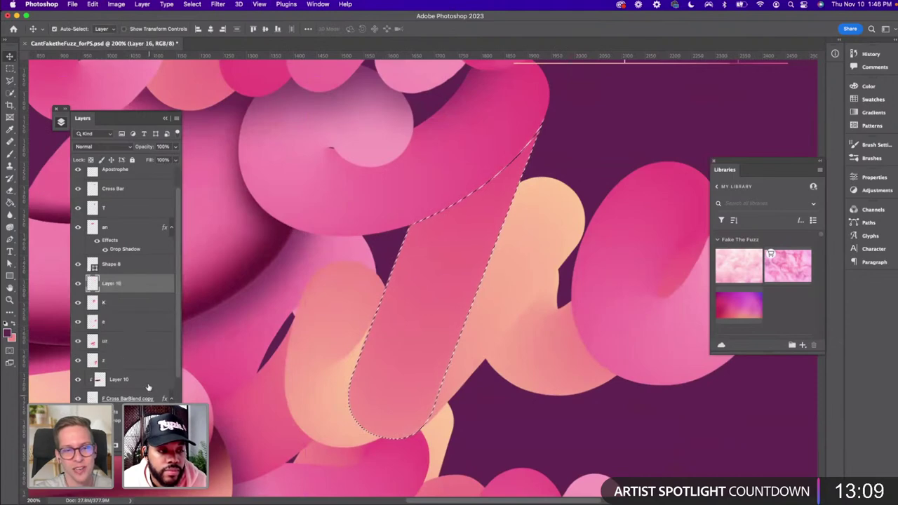
click(114, 147)
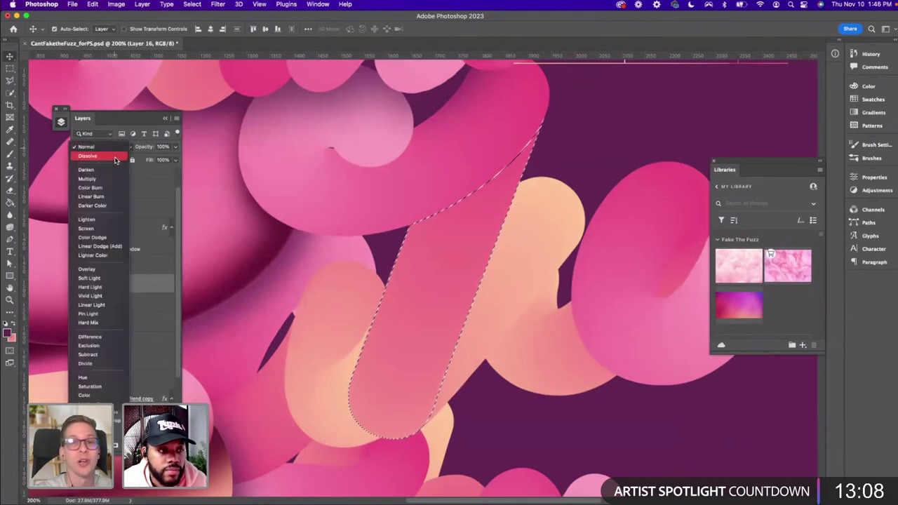
click(109, 179)
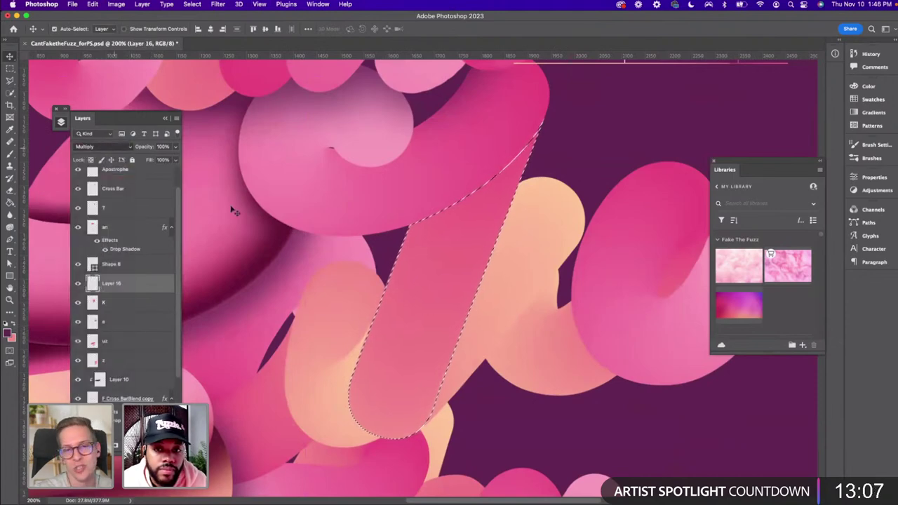
key(super+minus)
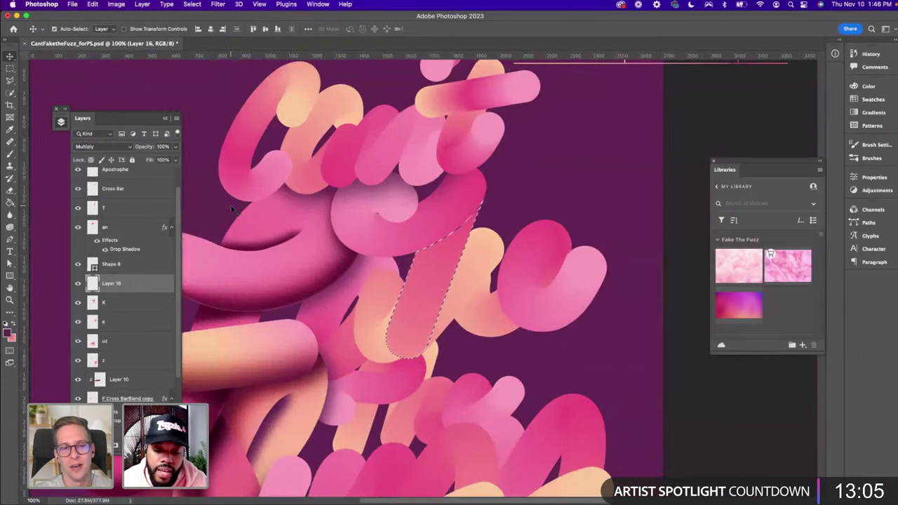
key(super+equal)
Switch to the brush and sample the deep pink from the lettering as paint colour
key(b)
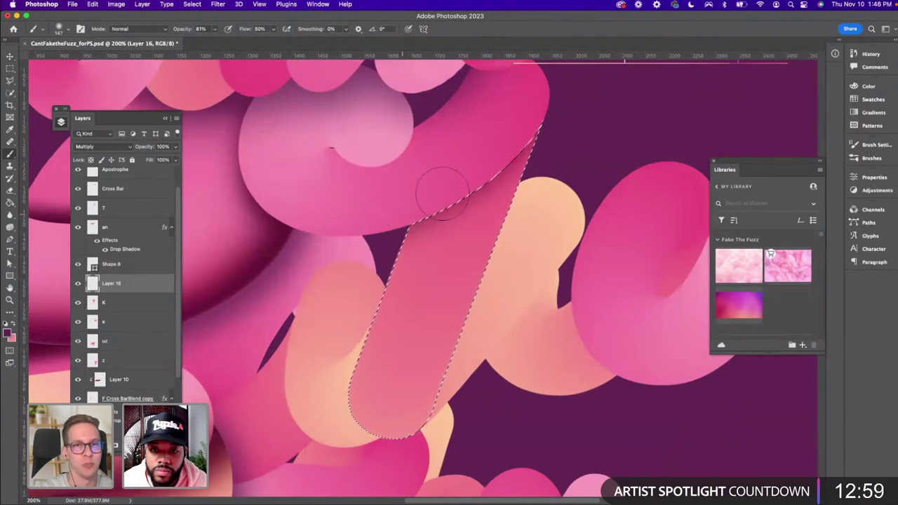
key(x)
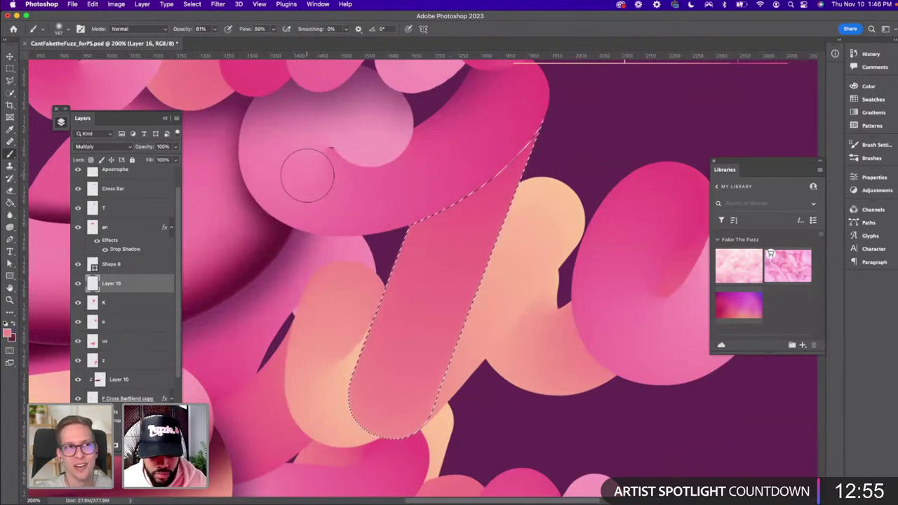
key(i)
click(257, 87)
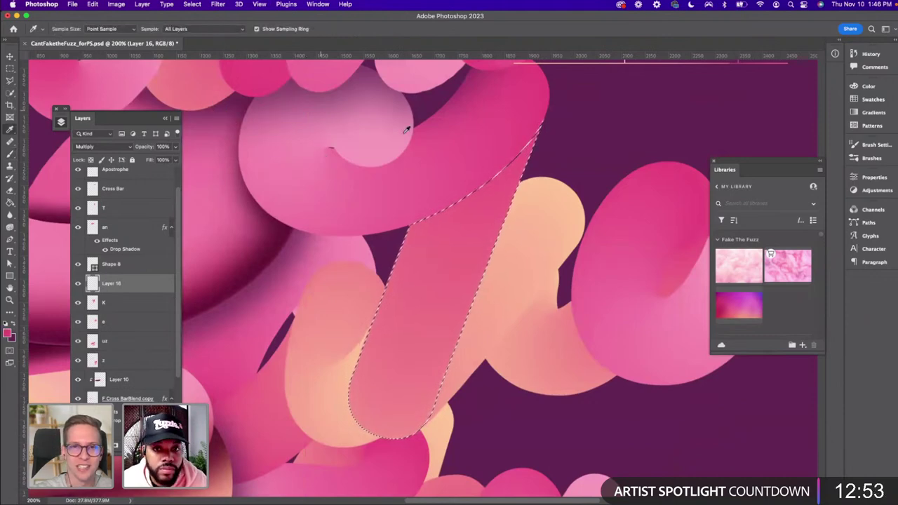
Paint dark pink shading along the stroke's top, left edge and lower end
key(b)
mouse_move(523, 119)
mouse_down()
mouse_move(415, 200)
mouse_move(531, 120)
mouse_move(501, 161)
mouse_move(379, 202)
mouse_up()
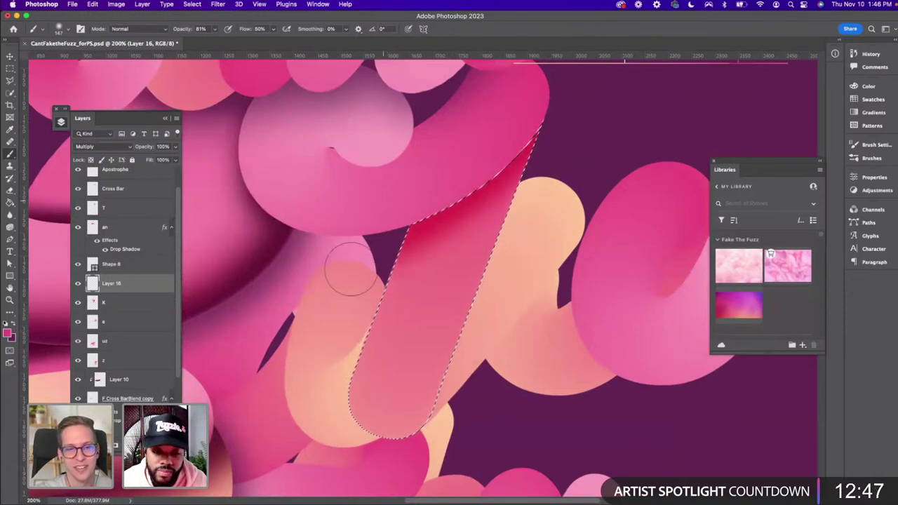
mouse_move(350, 270)
mouse_down()
mouse_move(399, 205)
mouse_move(335, 350)
mouse_move(365, 269)
mouse_move(543, 127)
mouse_move(398, 243)
mouse_move(533, 121)
mouse_move(550, 131)
mouse_move(525, 291)
mouse_move(474, 405)
mouse_move(430, 452)
mouse_move(283, 447)
mouse_move(412, 457)
mouse_move(495, 427)
mouse_move(426, 449)
mouse_move(333, 437)
mouse_move(322, 411)
mouse_move(340, 439)
mouse_move(438, 448)
mouse_move(456, 435)
mouse_move(354, 453)
mouse_move(341, 423)
mouse_move(367, 453)
mouse_move(422, 446)
mouse_move(445, 421)
mouse_move(414, 447)
mouse_move(331, 435)
mouse_move(320, 405)
mouse_move(377, 449)
mouse_move(429, 445)
mouse_move(515, 205)
mouse_move(511, 128)
mouse_move(526, 118)
mouse_move(491, 165)
mouse_move(412, 198)
mouse_move(507, 155)
mouse_move(390, 229)
mouse_move(382, 229)
mouse_move(440, 188)
mouse_move(375, 212)
mouse_move(527, 134)
mouse_move(533, 118)
mouse_move(506, 150)
mouse_move(390, 215)
mouse_move(534, 128)
mouse_move(458, 194)
mouse_move(362, 231)
mouse_move(536, 133)
mouse_move(424, 197)
mouse_move(527, 122)
mouse_move(427, 190)
mouse_move(351, 275)
mouse_move(374, 232)
mouse_move(366, 244)
mouse_move(320, 359)
mouse_move(375, 237)
mouse_move(326, 356)
mouse_move(367, 260)
mouse_move(337, 367)
mouse_move(341, 427)
mouse_move(300, 355)
mouse_up()
key(h)
click(384, 218)
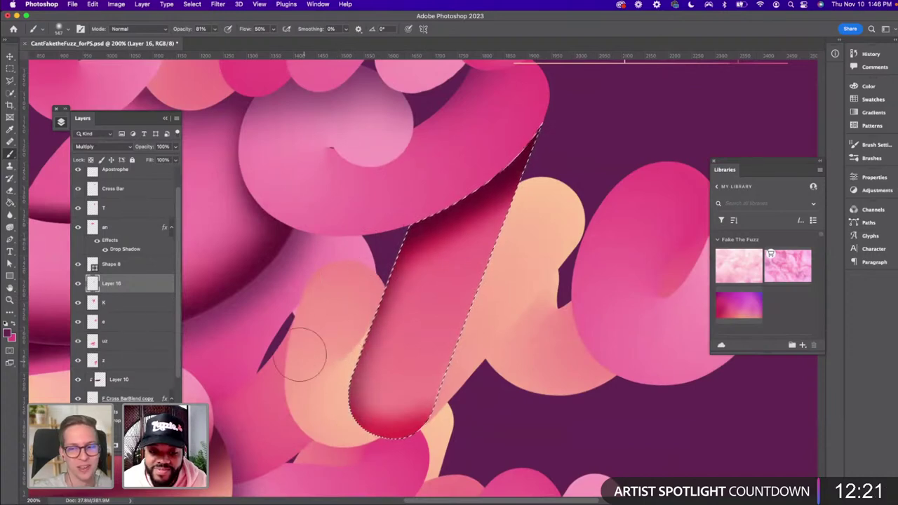
scroll(300, 354, down, 5)
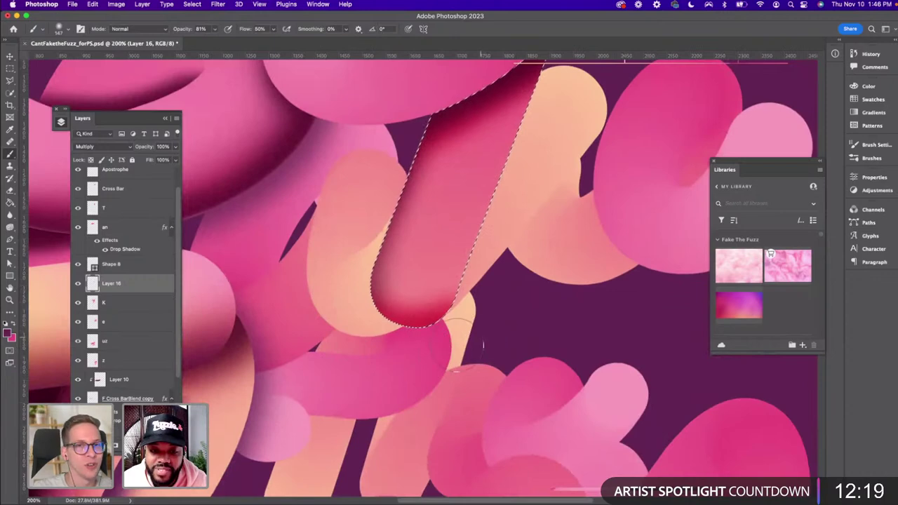
mouse_move(456, 346)
mouse_down()
mouse_move(370, 353)
mouse_move(336, 339)
mouse_move(432, 357)
mouse_move(483, 329)
mouse_move(423, 354)
mouse_move(358, 342)
mouse_move(342, 306)
mouse_move(395, 347)
mouse_move(431, 358)
mouse_move(489, 325)
mouse_move(303, 362)
mouse_up()
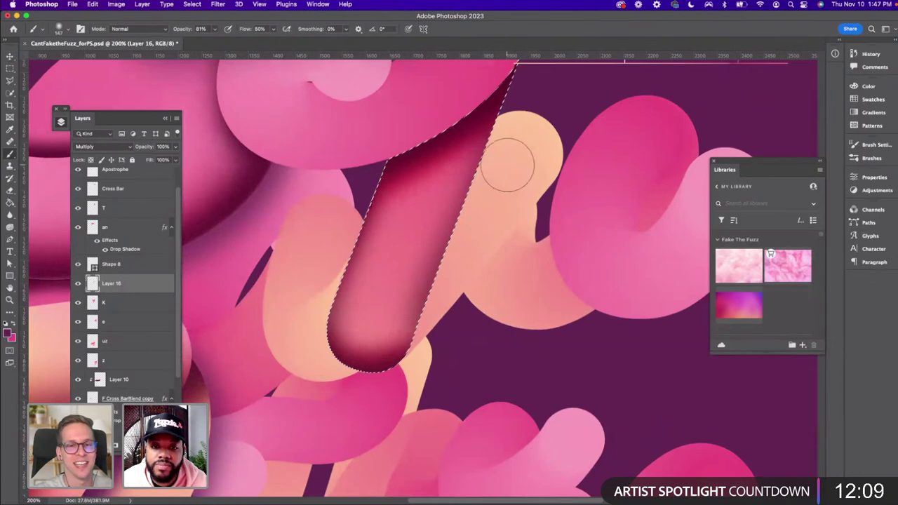
Enlarge the brush to about 183 px, hide Shape 8 and reload its outline as a selection
mouse_move(517, 167)
mouse_down()
mouse_move(542, 156)
mouse_move(525, 158)
mouse_up()
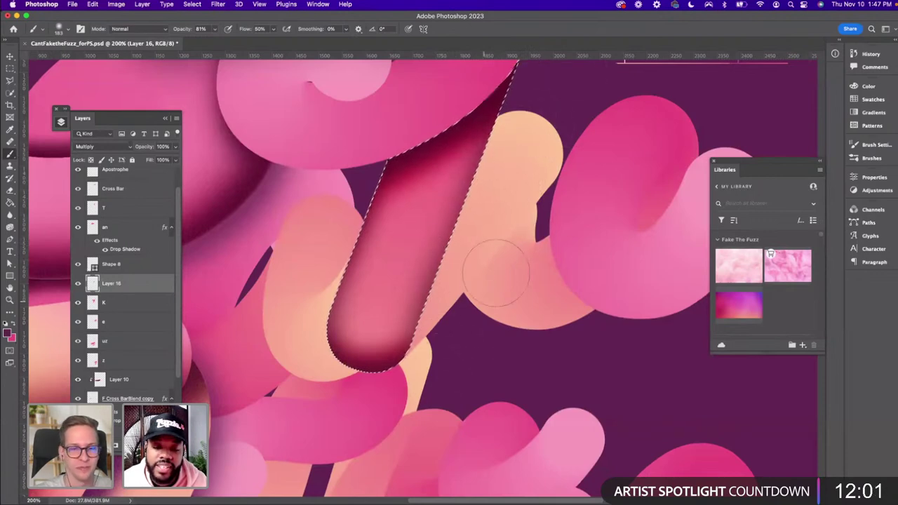
mouse_move(457, 302)
mouse_down()
mouse_move(463, 293)
mouse_move(452, 278)
mouse_up()
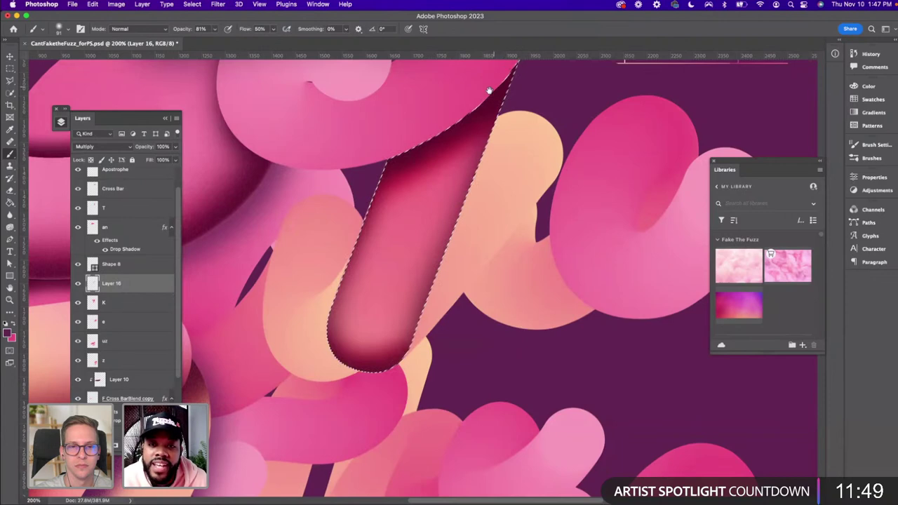
drag(489, 90, 474, 104)
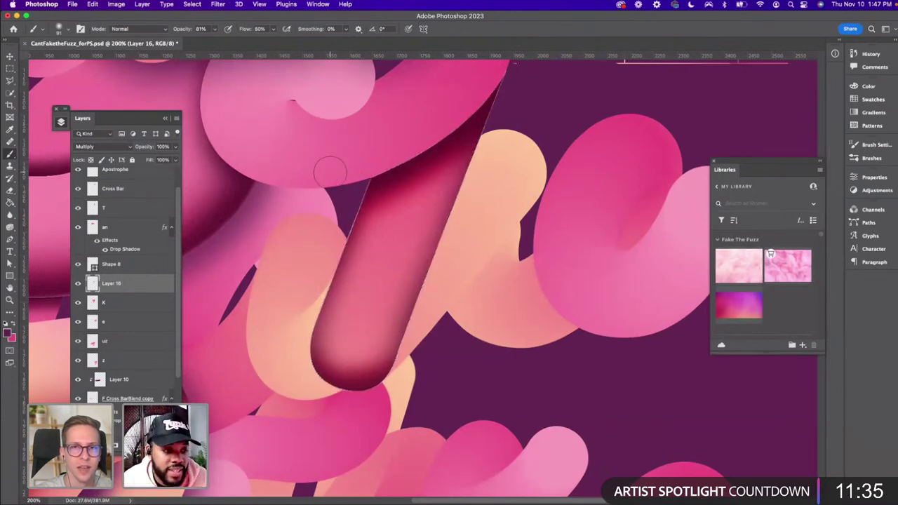
click(80, 264)
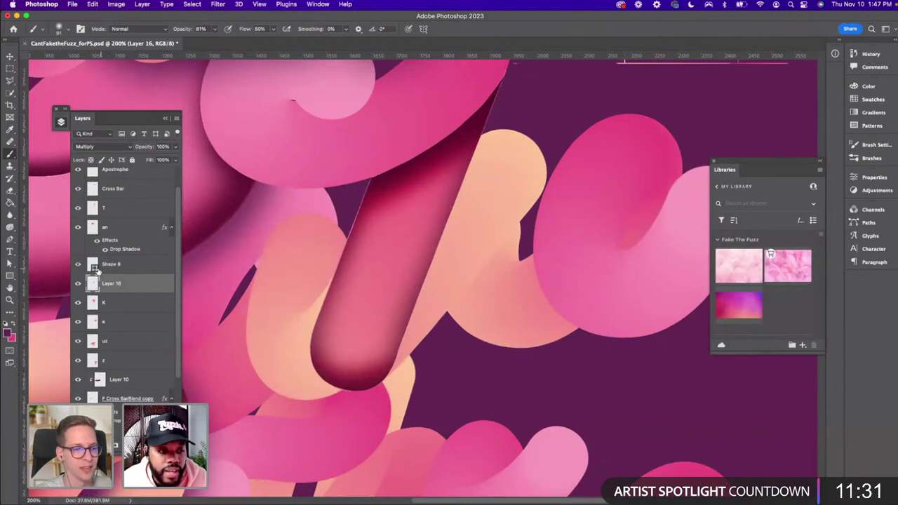
super+click(94, 268)
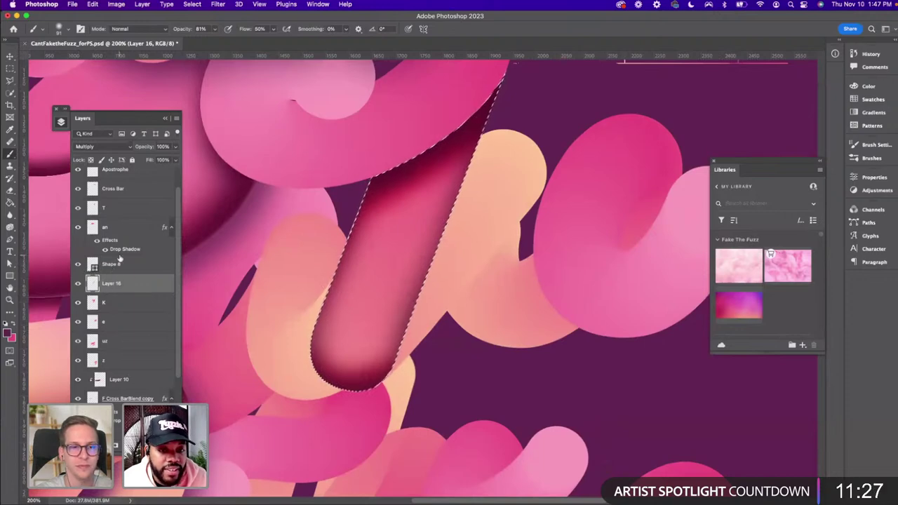
Apply a Gaussian Blur with a 2.1 px radius to the shading
click(193, 4)
mouse_move(213, 6)
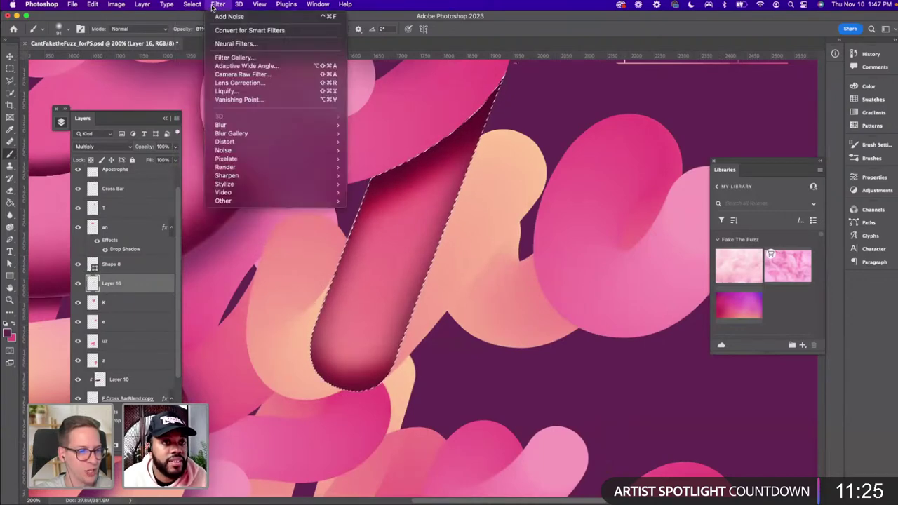
mouse_move(240, 125)
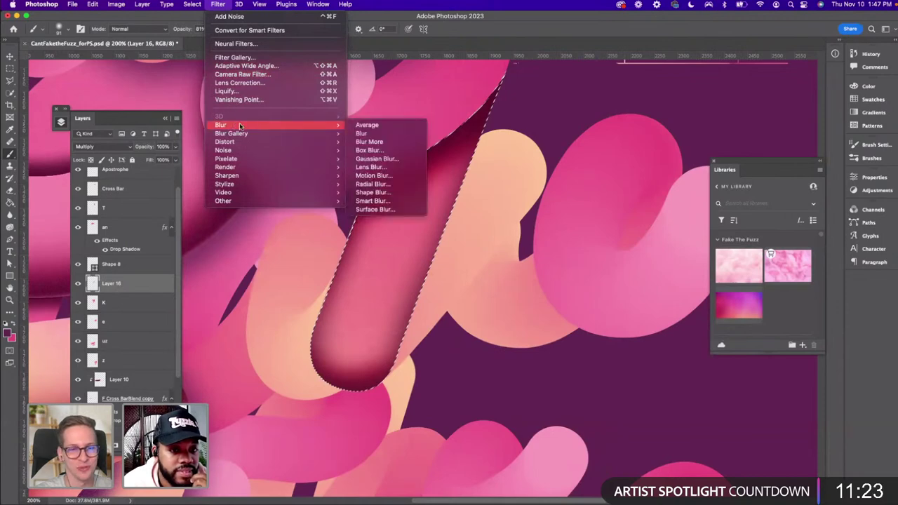
click(371, 159)
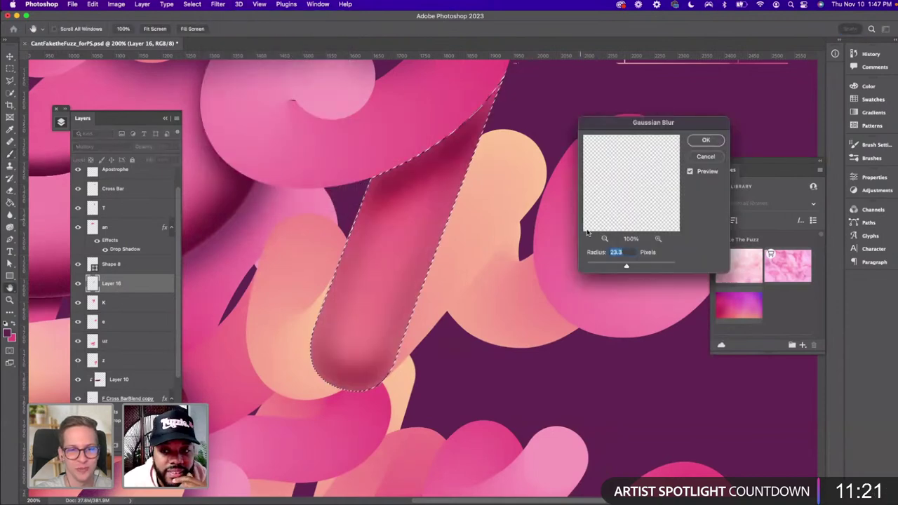
drag(611, 268, 604, 265)
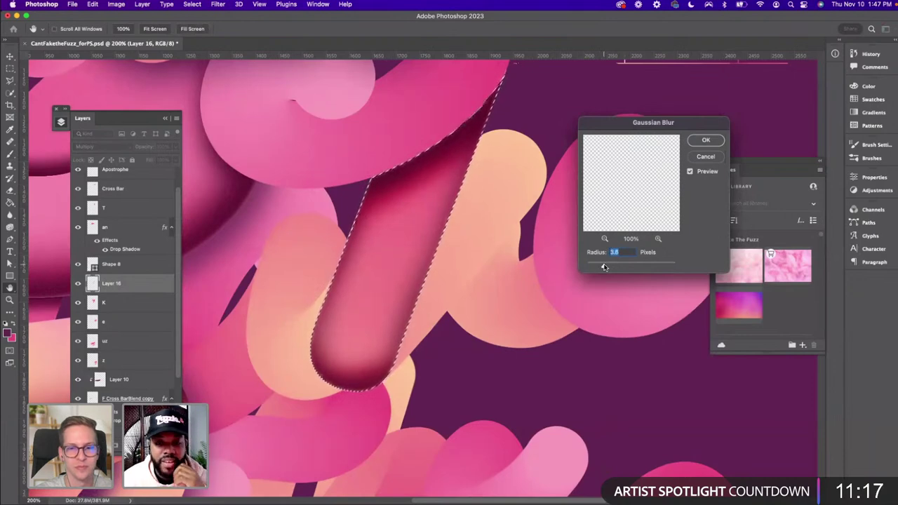
drag(604, 266, 597, 266)
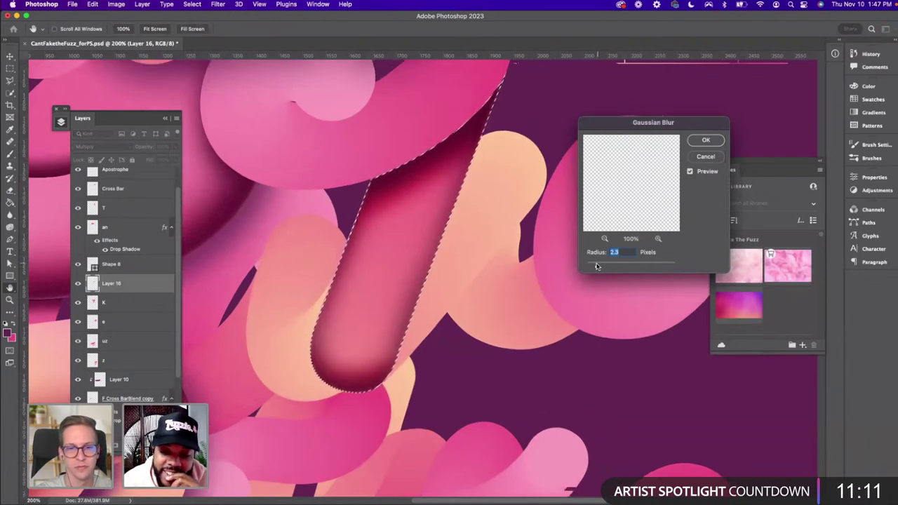
drag(597, 266, 595, 266)
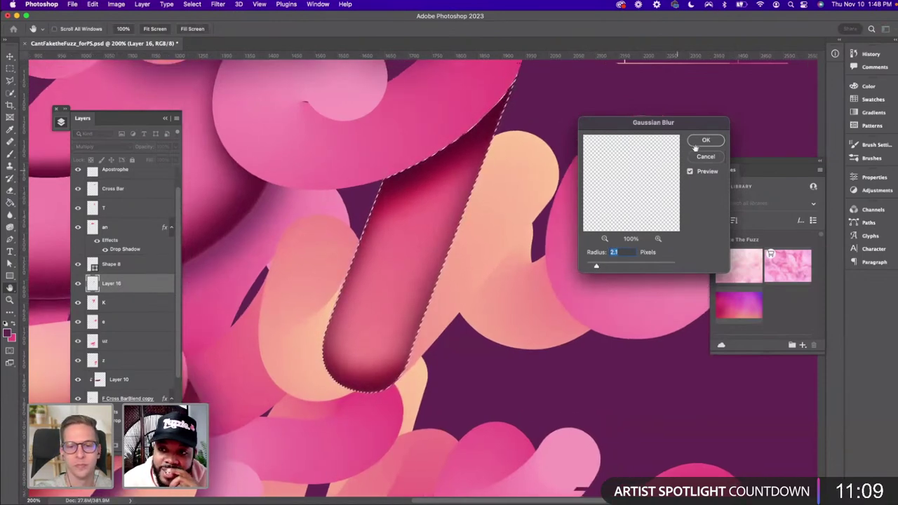
click(705, 141)
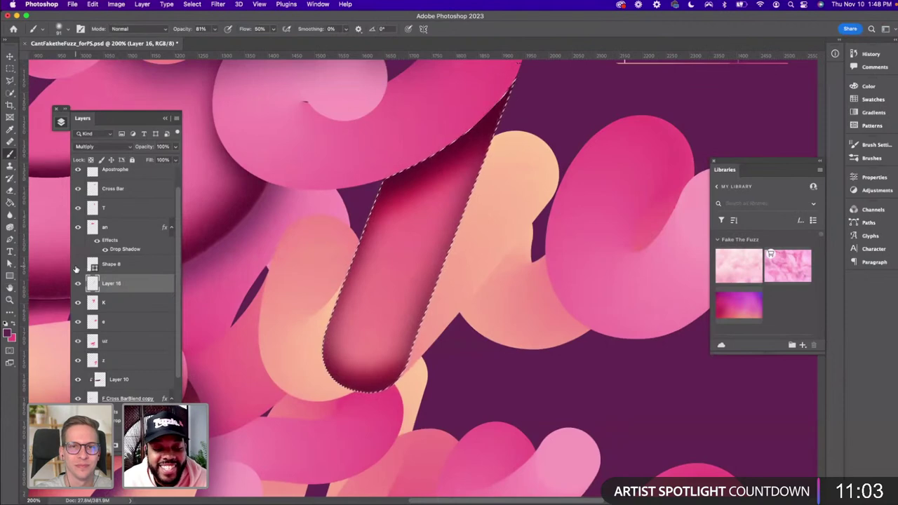
Deselect the stroke and toggle Shape 8's visibility
key(super+d)
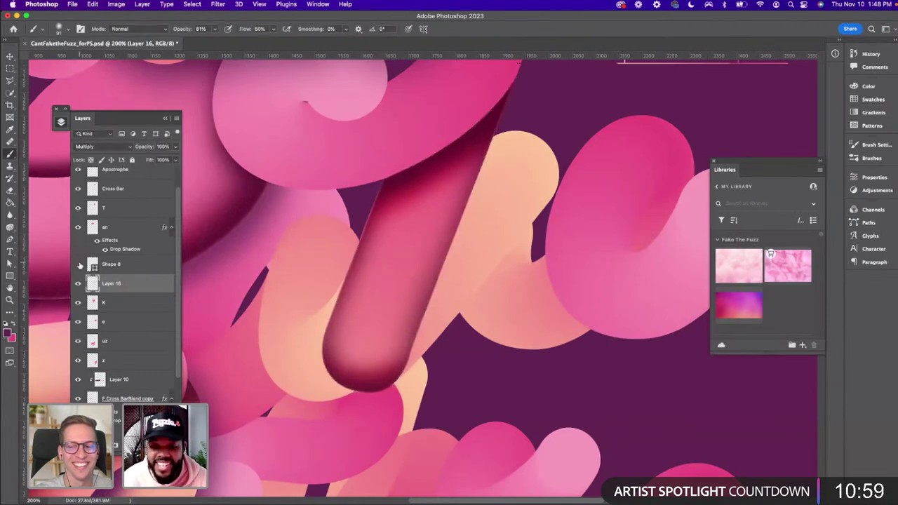
key(super+0)
key(super+plus)
click(77, 265)
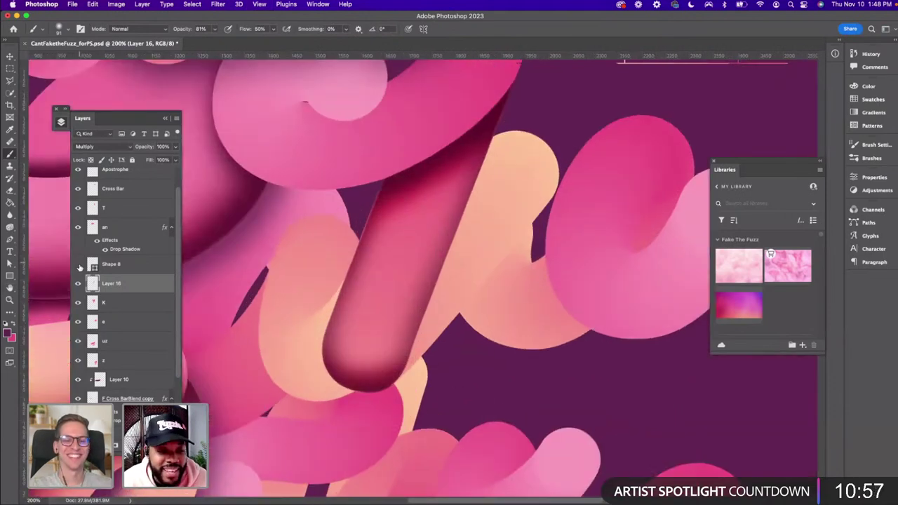
click(218, 5)
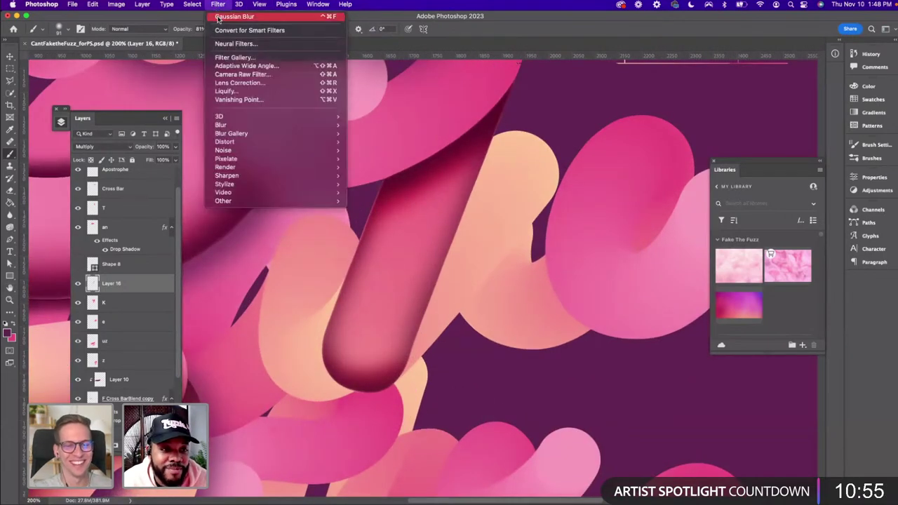
Apply Add Noise to the diagonal stroke's shading
mouse_move(224, 125)
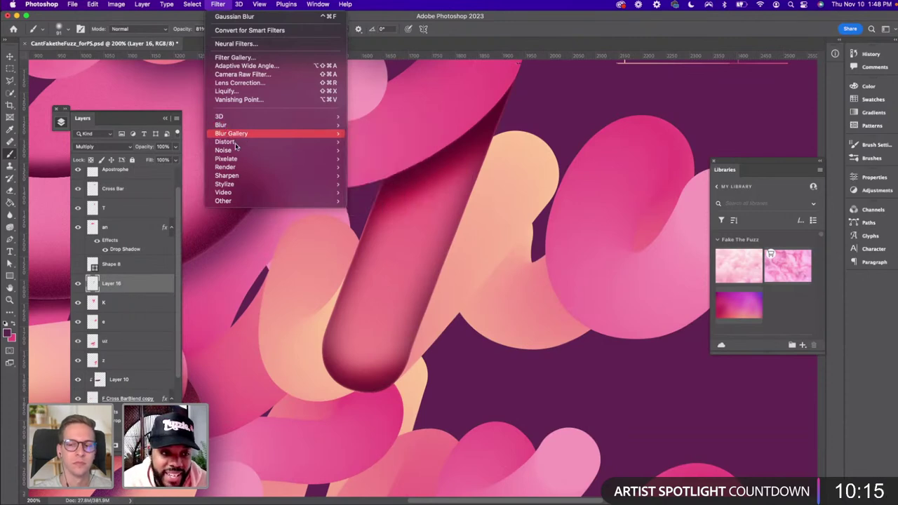
mouse_move(237, 150)
click(400, 150)
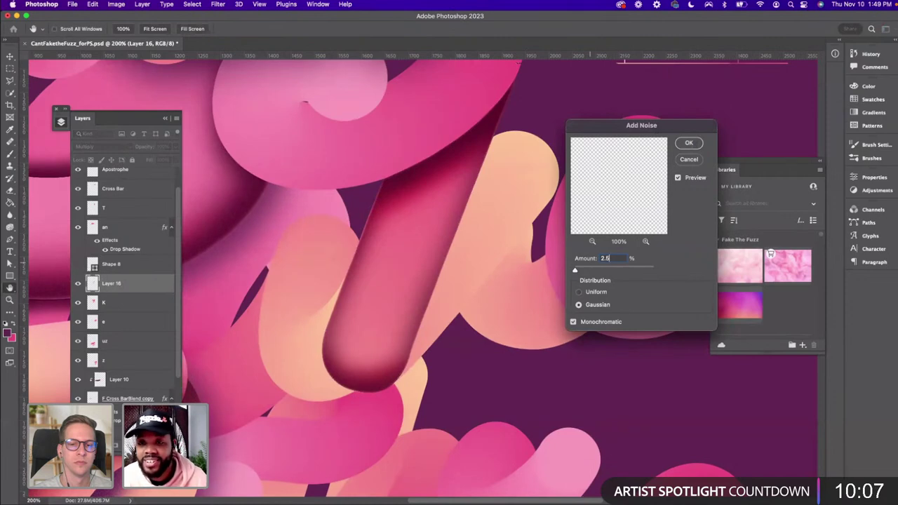
click(689, 143)
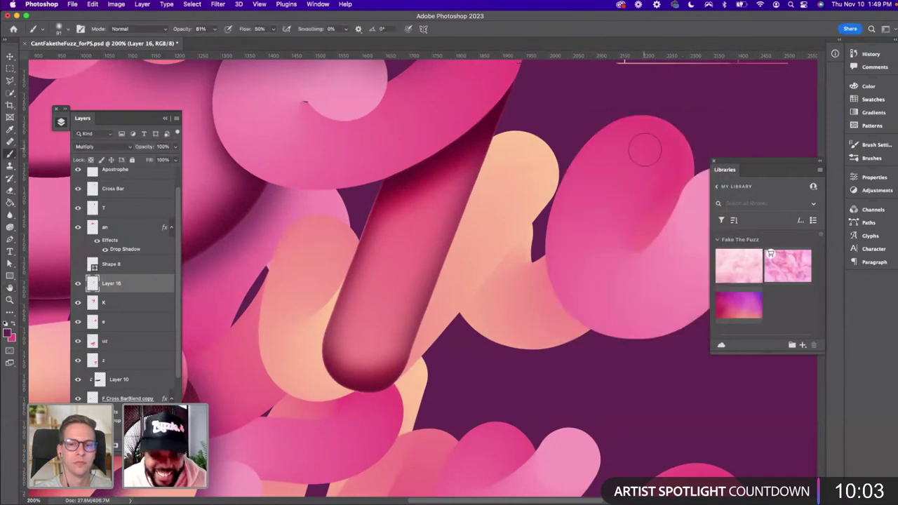
Zoom in close on the K's diagonal stroke where it crosses the curled tube
key(super+minus)
key(super+0)
key(super+1)
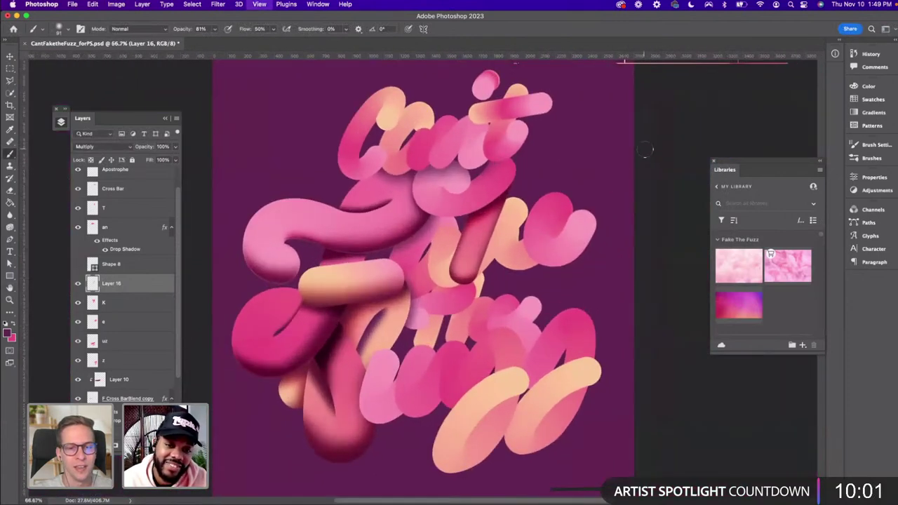
scroll(570, 176, up, 3)
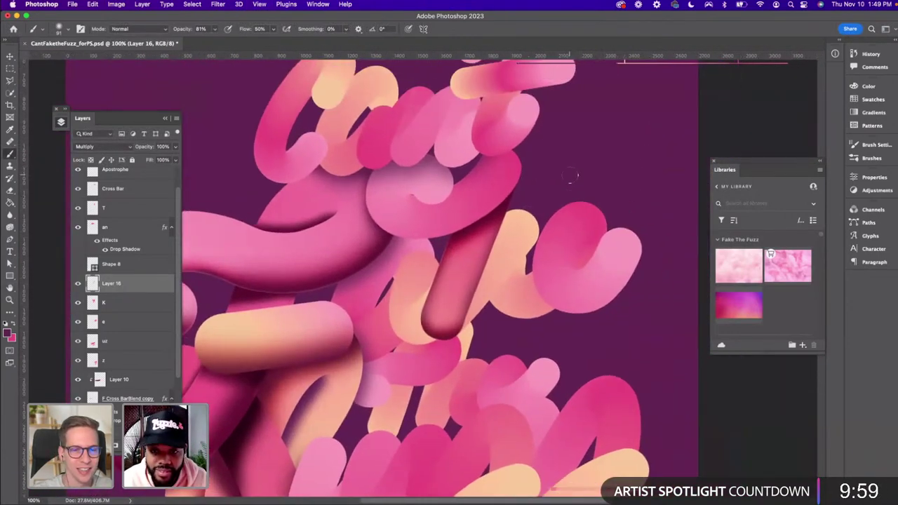
key(super+plus)
scroll(570, 175, up, 3)
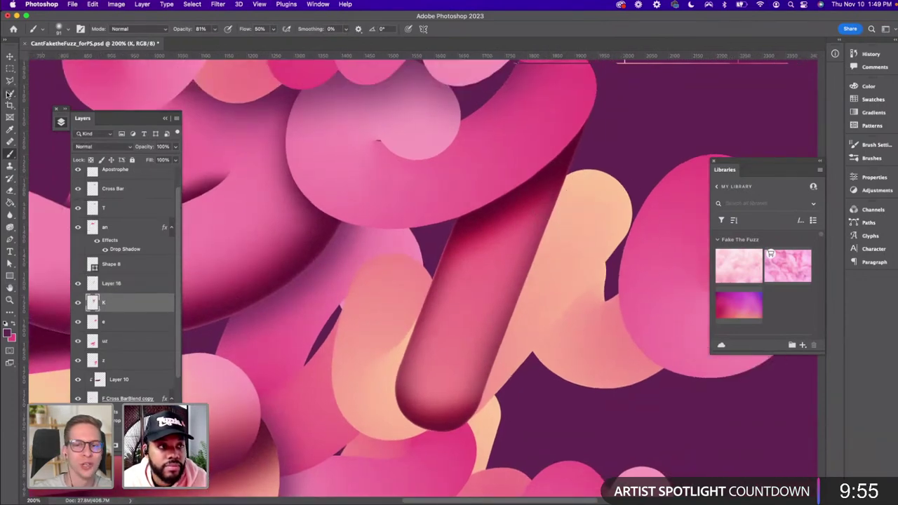
click(217, 4)
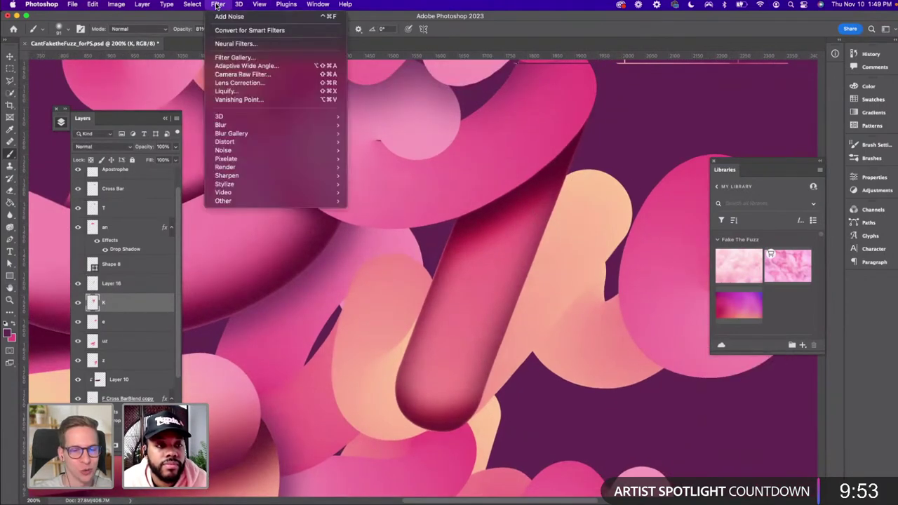
key(Escape)
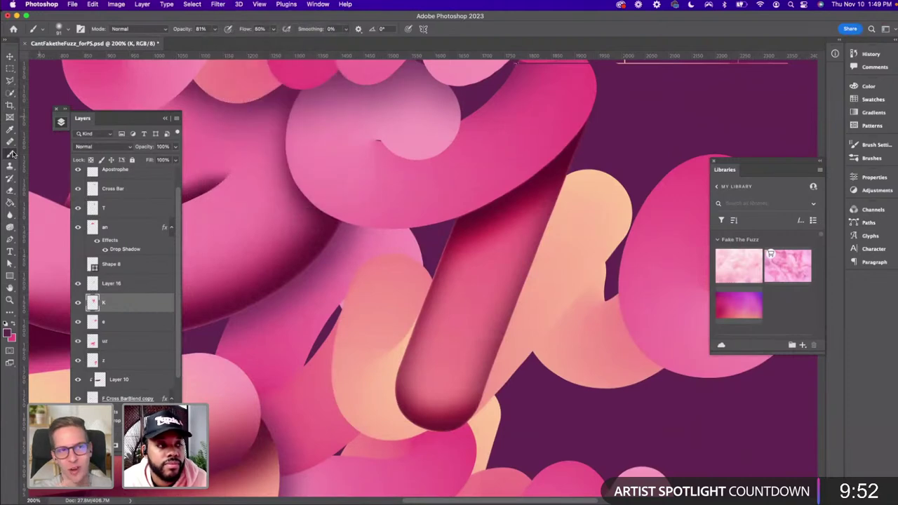
click(10, 94)
Magic Wand-select the curled and diagonal pink tubes, adding then removing the light pink blob
click(54, 110)
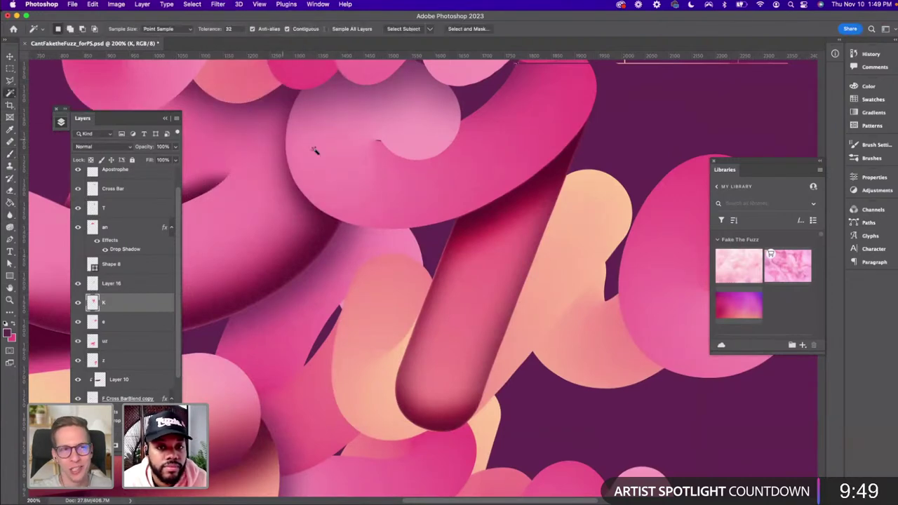
click(368, 177)
scroll(385, 186, right, 3)
scroll(384, 186, up, 2)
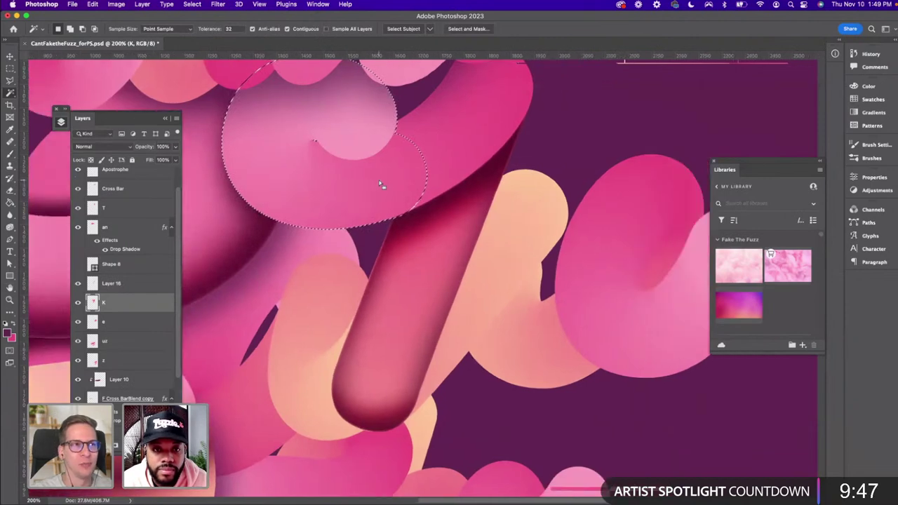
click(433, 171)
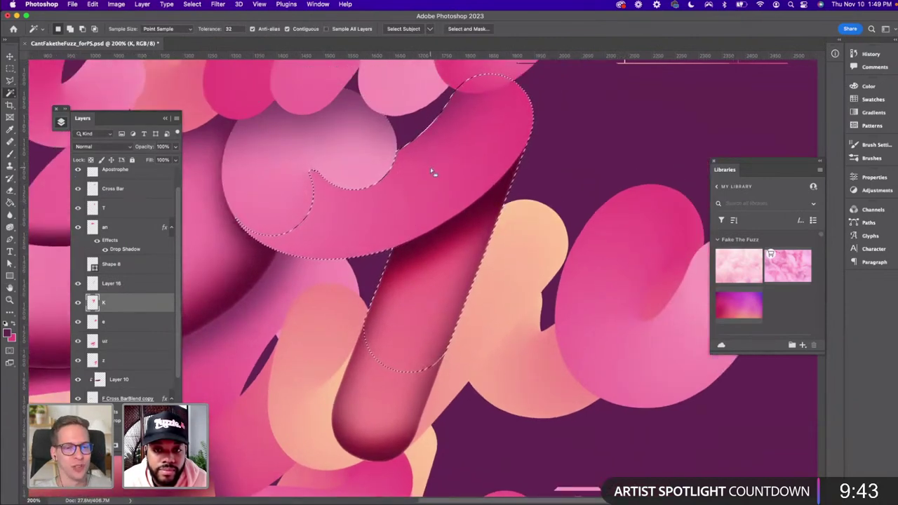
scroll(405, 184, left, 2)
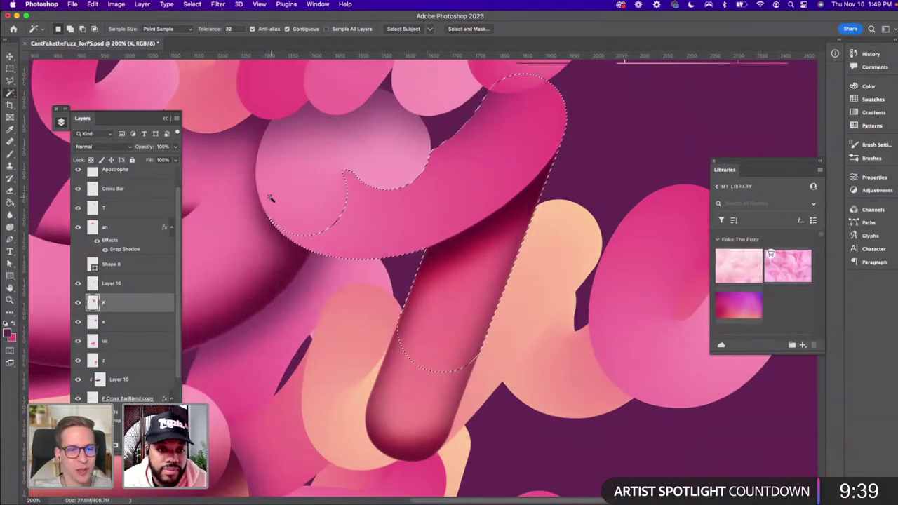
click(319, 203)
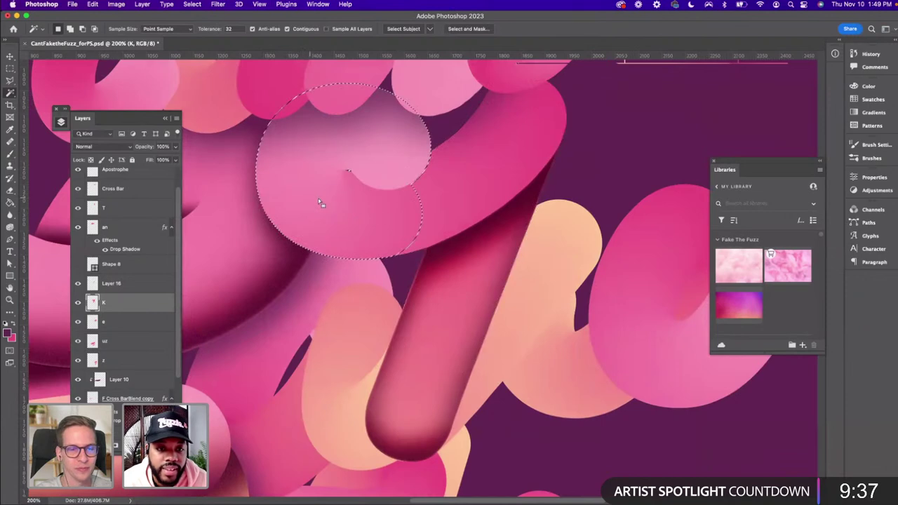
click(443, 201)
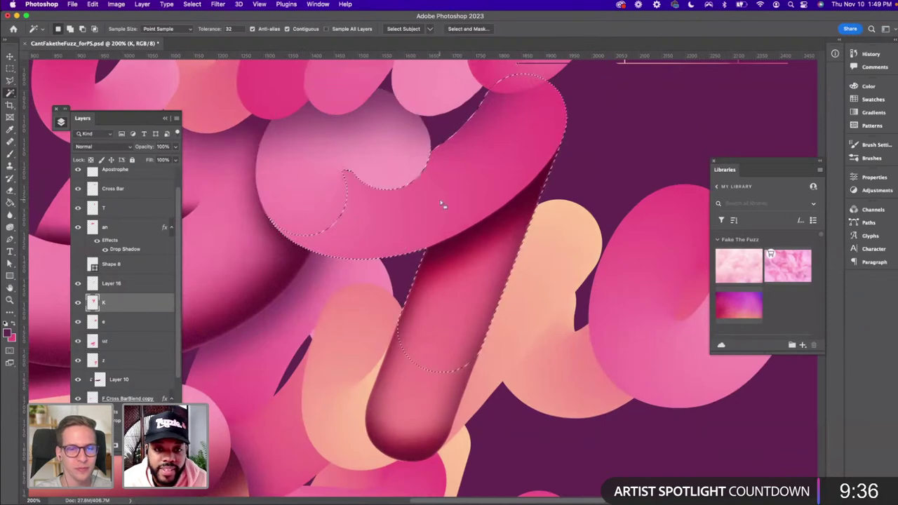
shift+click(338, 202)
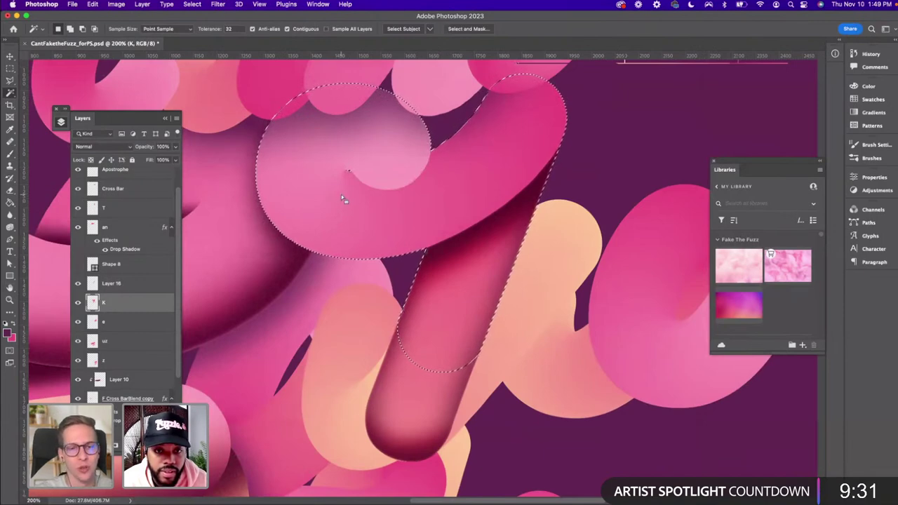
alt+click(346, 197)
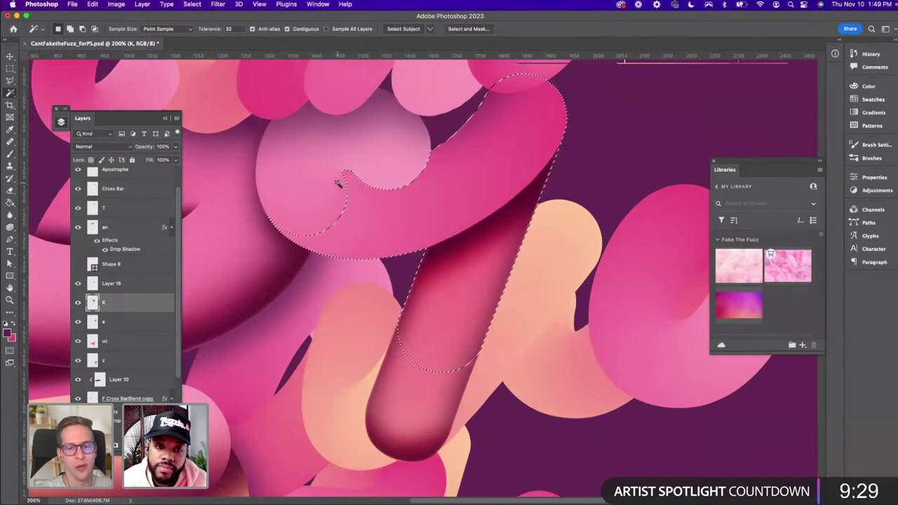
Switch to the Move tool and zoom back in on the tubes
key(super+minus)
key(v)
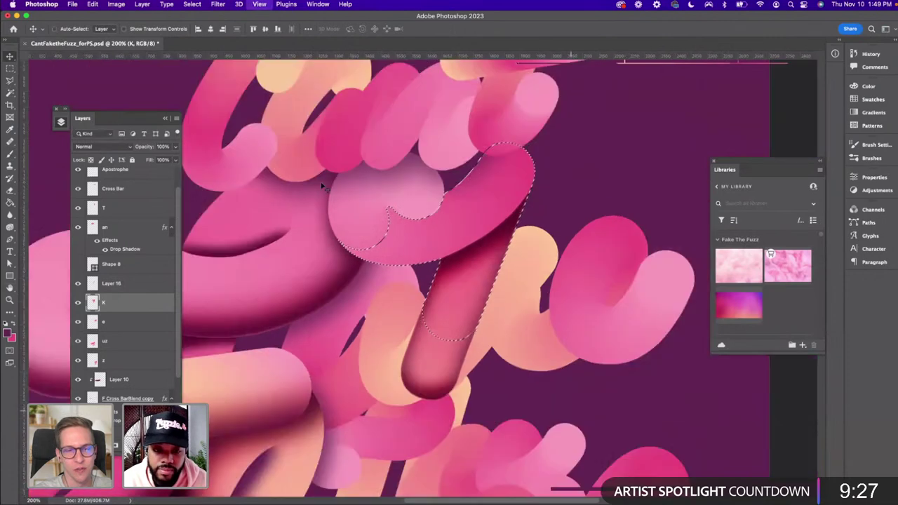
key(super+minus)
key(super+plus)
key(super+plus)
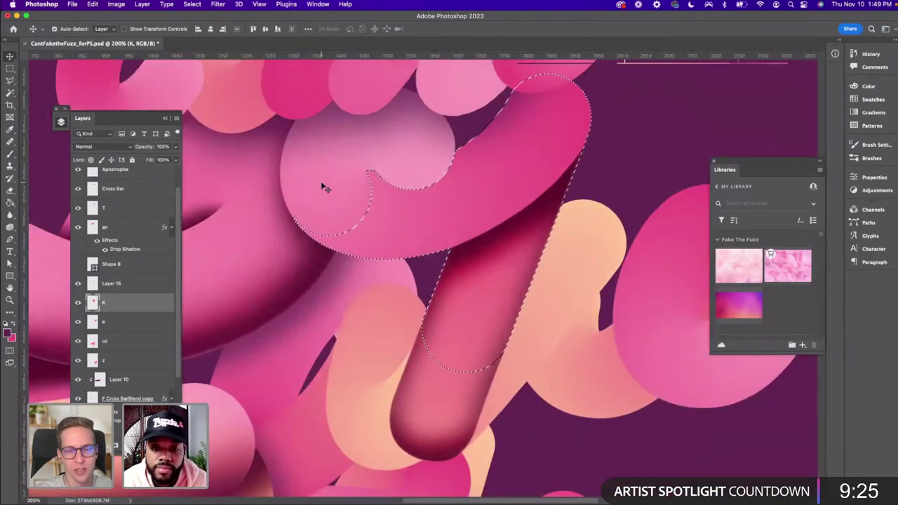
scroll(324, 188, right, 3)
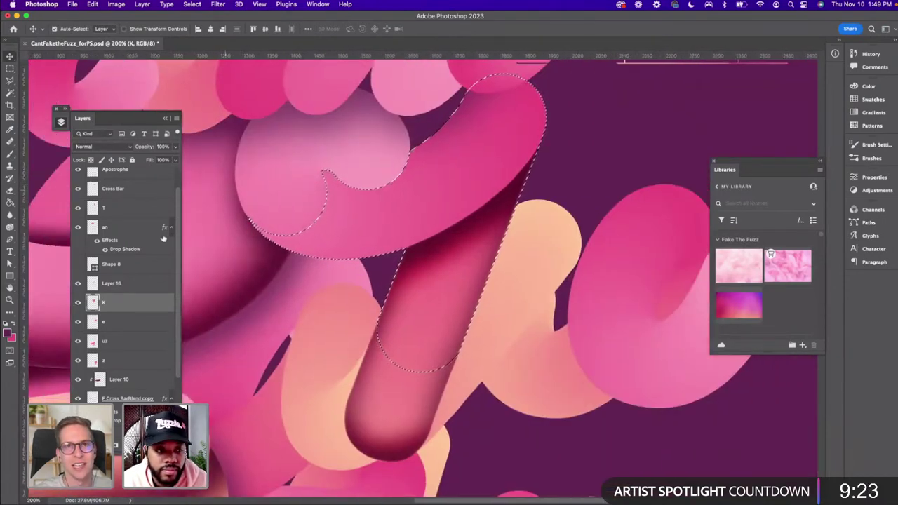
scroll(129, 309, up, 2)
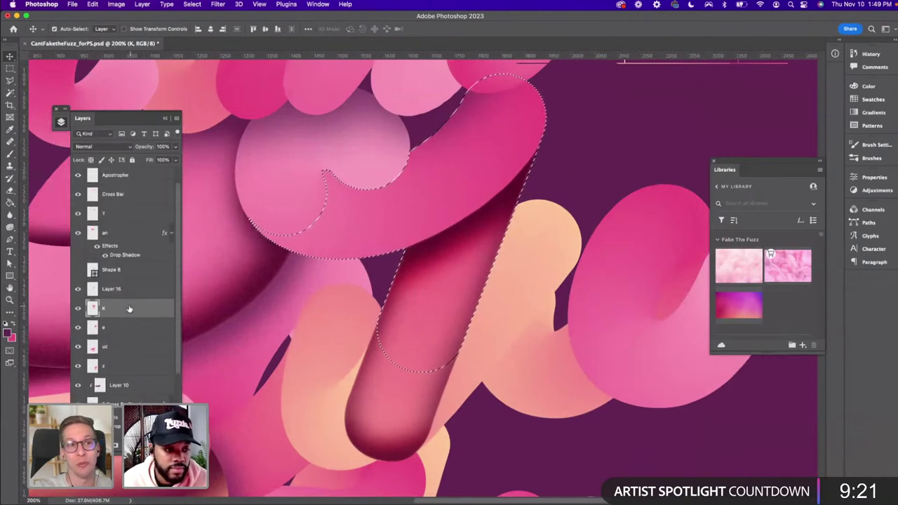
Group Shape 8, Layer 16 and K into Group 1 and expand it
shift+click(117, 273)
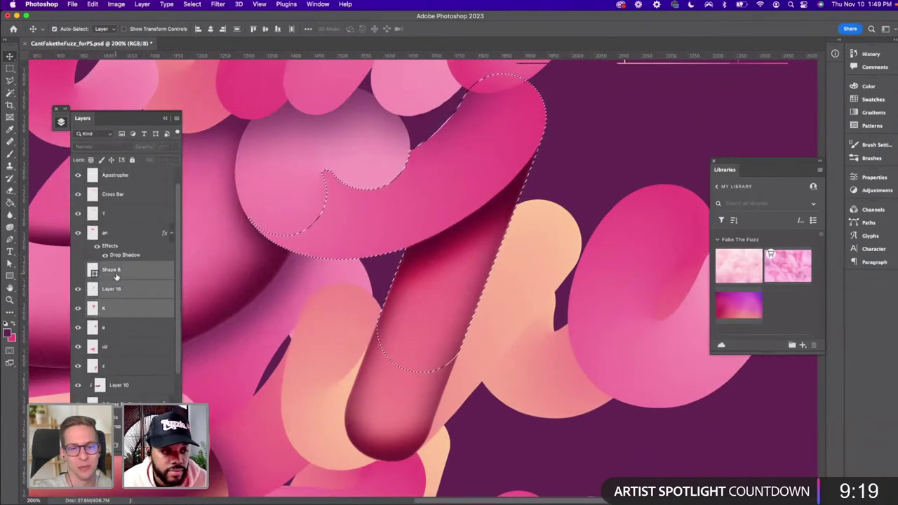
key(super+g)
click(89, 266)
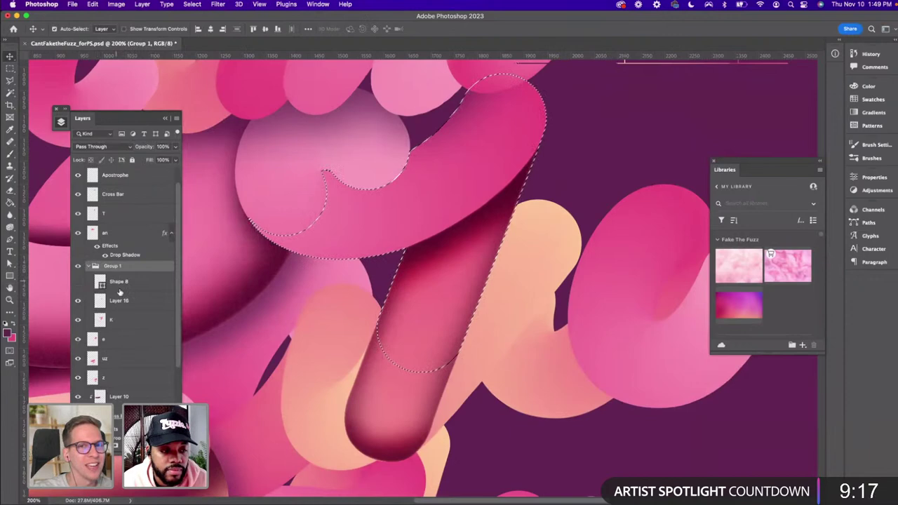
click(118, 288)
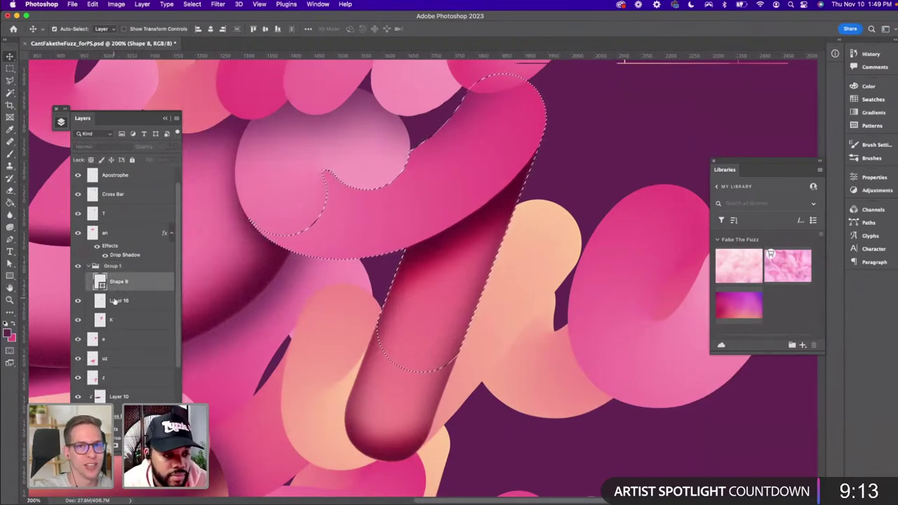
Add a new layer, Layer 17, above Layer 16 with Multiply blending
click(116, 301)
key(super+shift+alt+n)
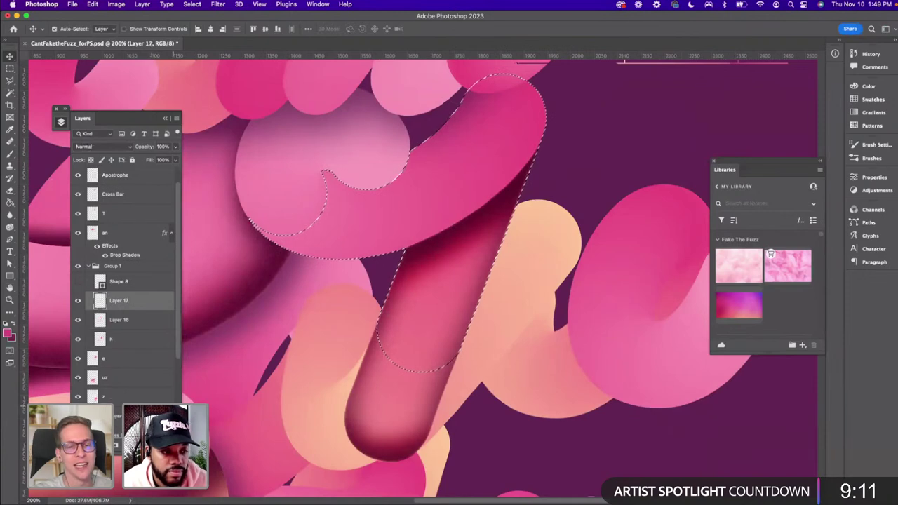
click(126, 148)
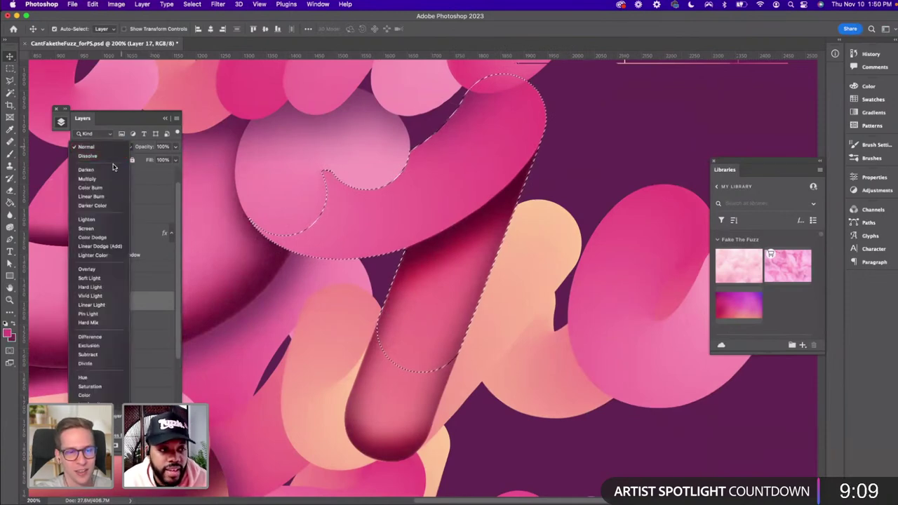
click(107, 177)
Switch to a smaller brush and make the K layer active
key(b)
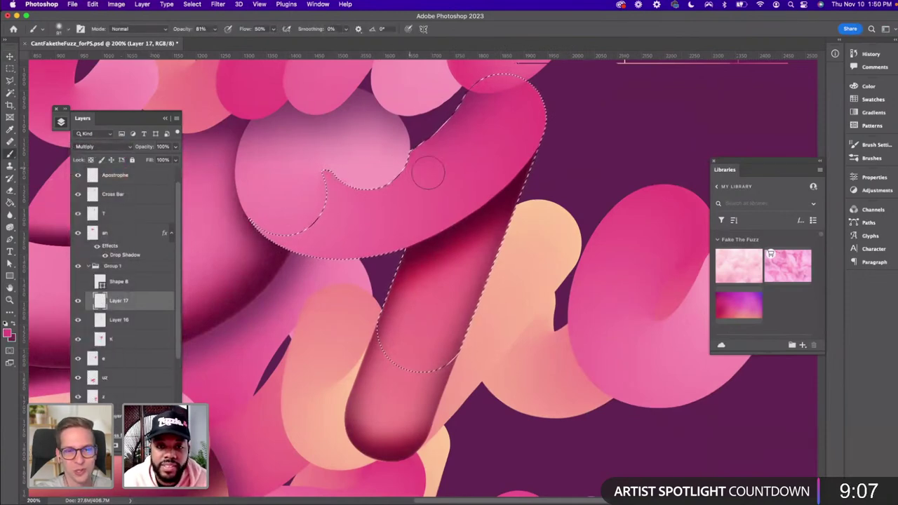
drag(436, 176, 355, 195)
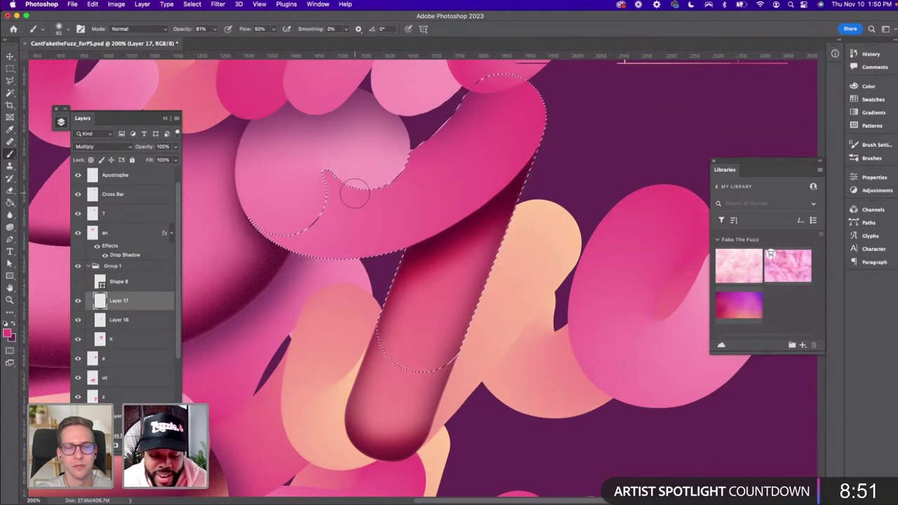
click(134, 340)
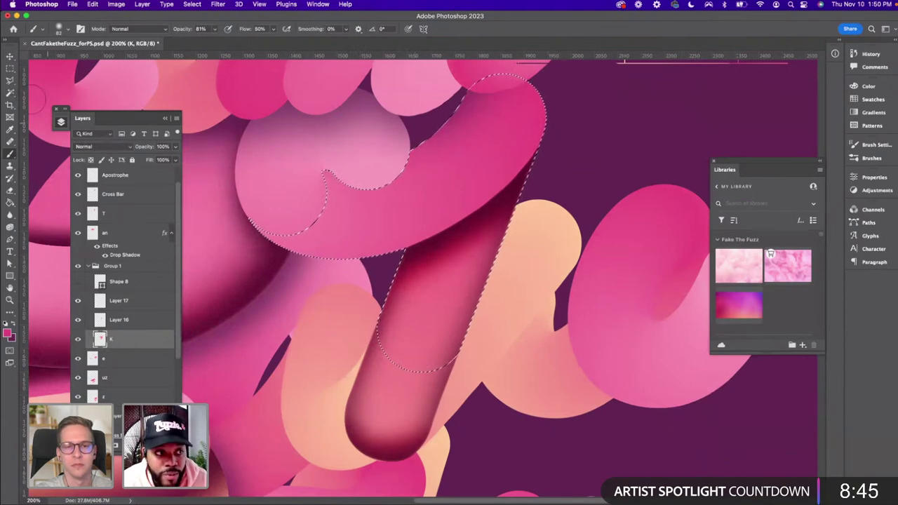
Subtract with Quick Selection so only the K's diagonal bar and upper curved tube stay selected
click(10, 92)
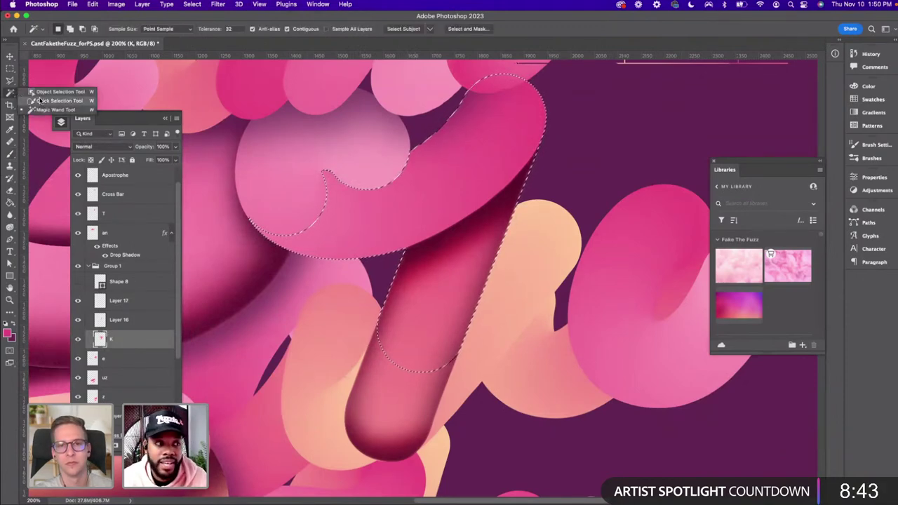
click(40, 101)
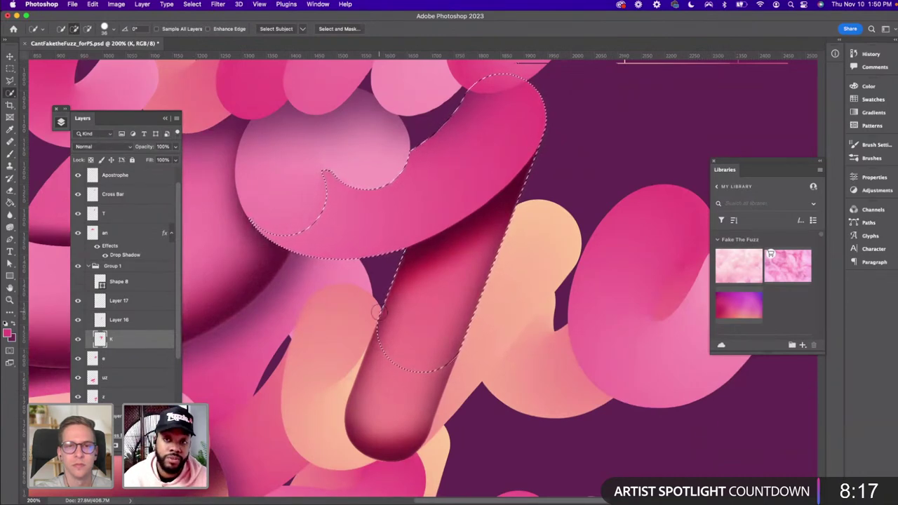
scroll(379, 312, right, 2)
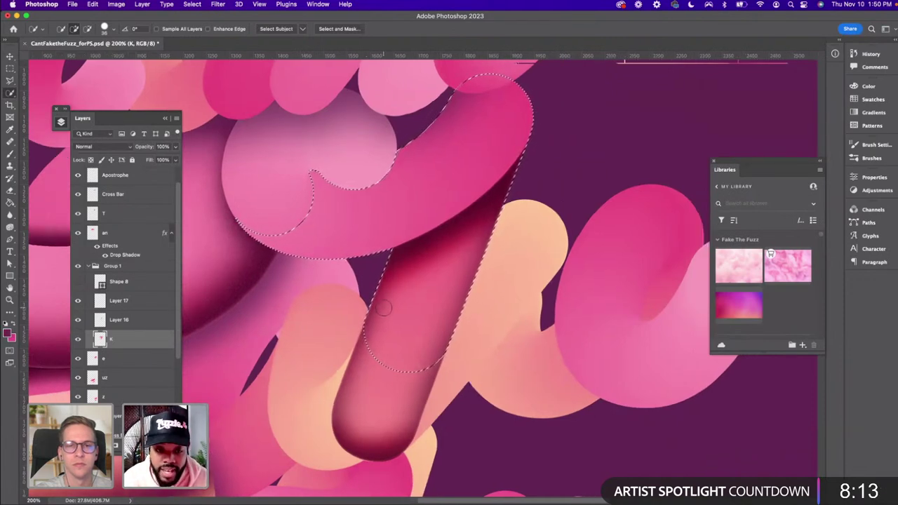
key(alt)
click(450, 310)
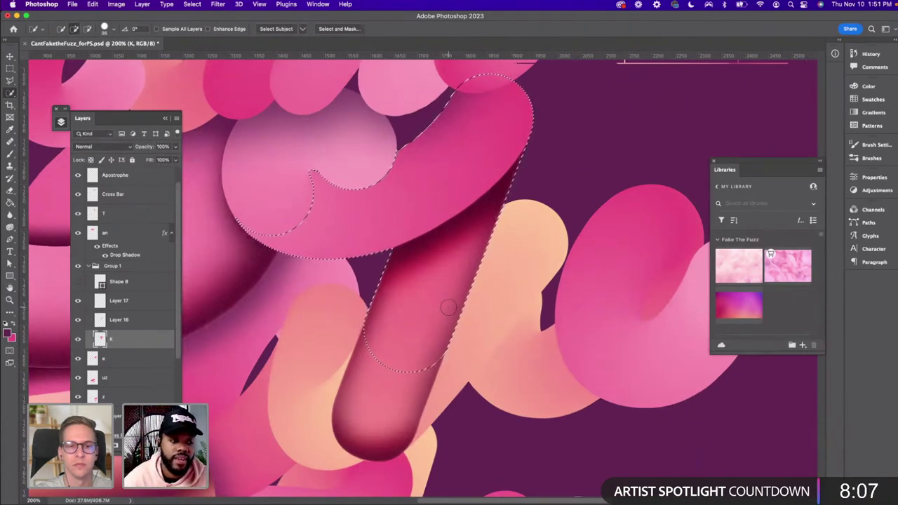
scroll(448, 308, up, 4)
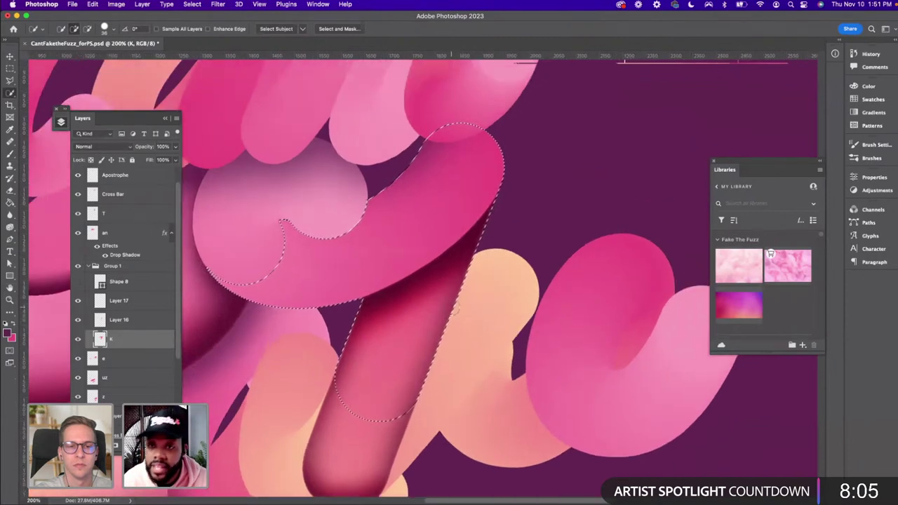
On Layer 17, paint background-sampled dark purple shading along the K's inner notch
click(143, 301)
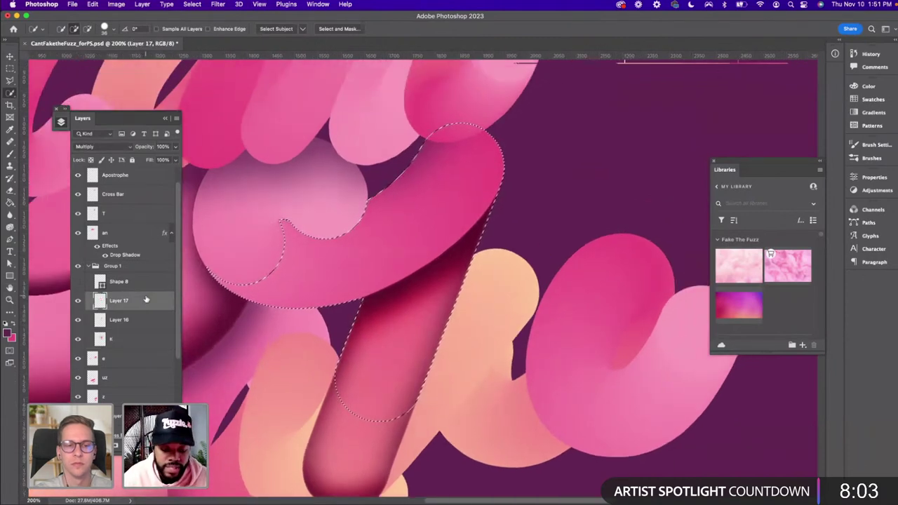
key(b)
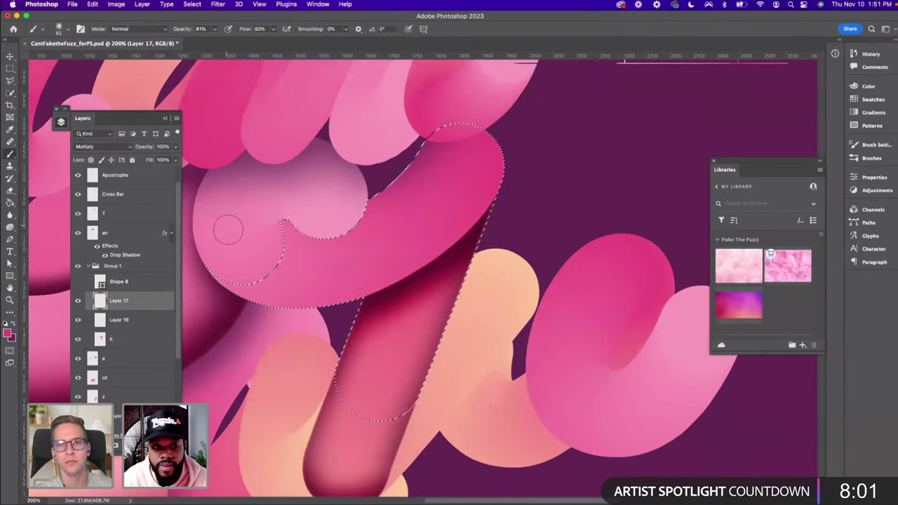
scroll(223, 248, up, 3)
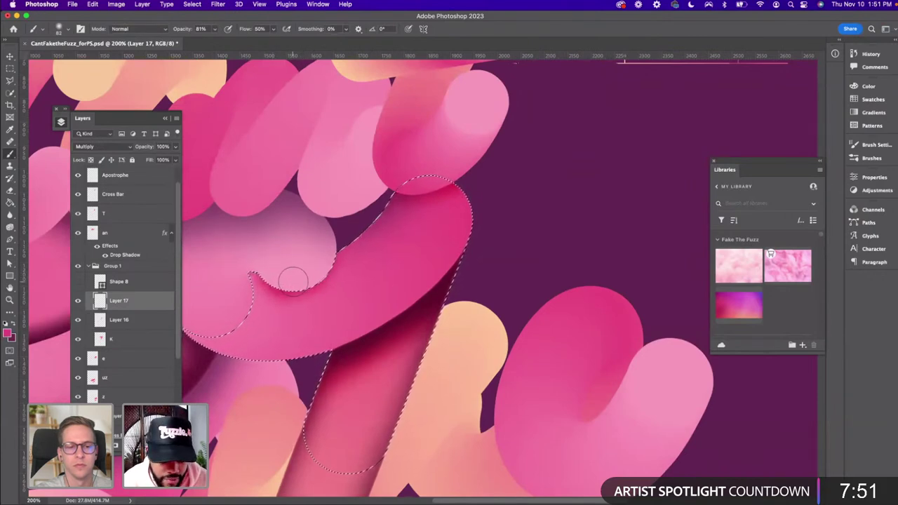
drag(295, 280, 299, 284)
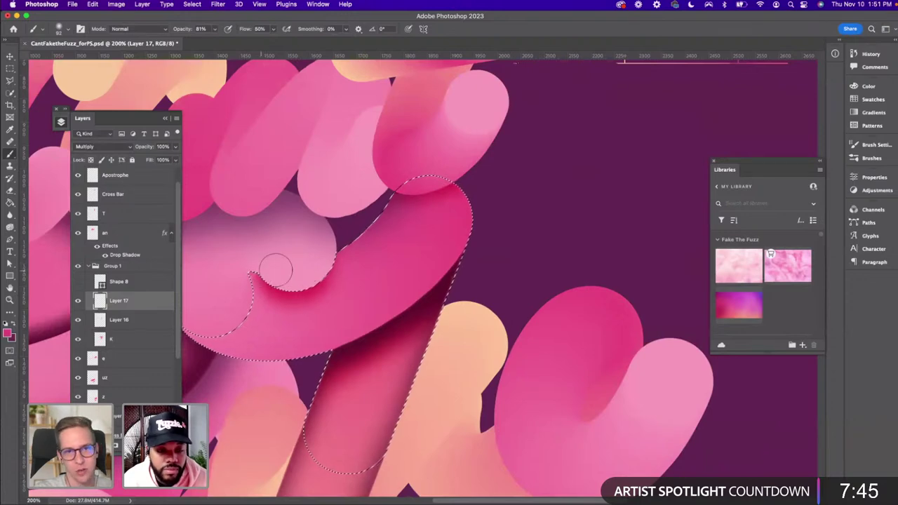
alt+click(351, 238)
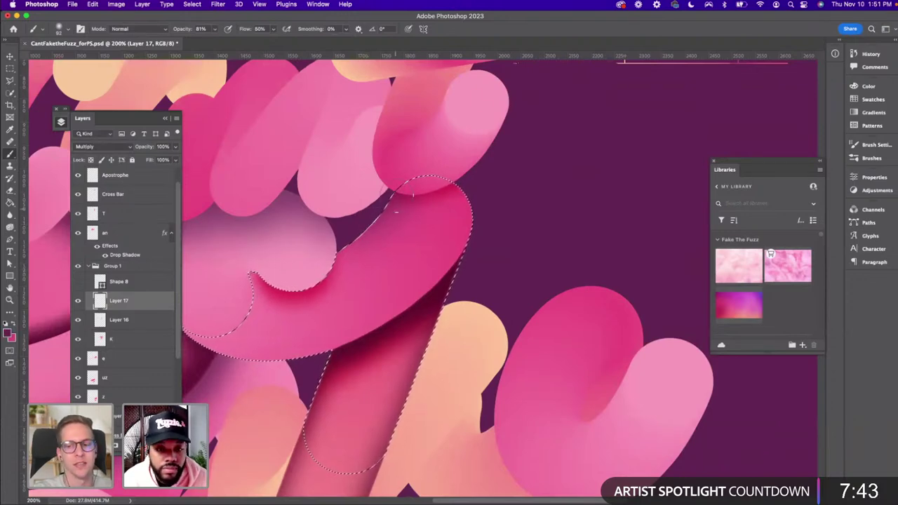
mouse_move(346, 242)
mouse_down()
mouse_move(443, 172)
mouse_move(397, 210)
mouse_up()
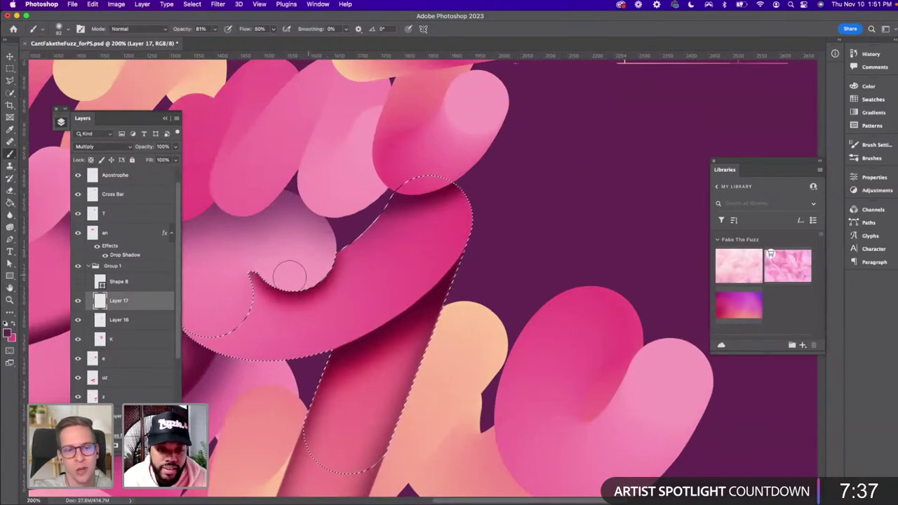
scroll(315, 261, down, 5)
scroll(316, 261, left, 5)
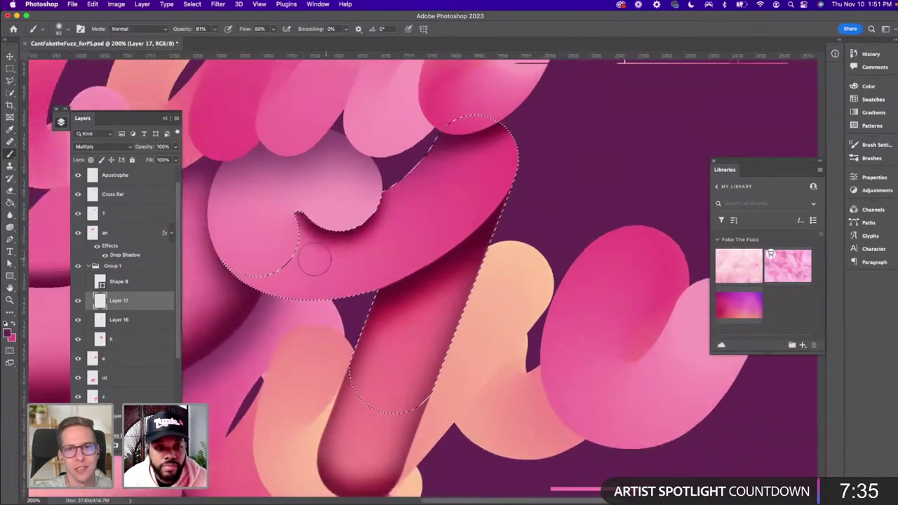
Deselect, choose the Eraser, and zoom to 300% then back to 200% on the overlap
key(h)
click(316, 261)
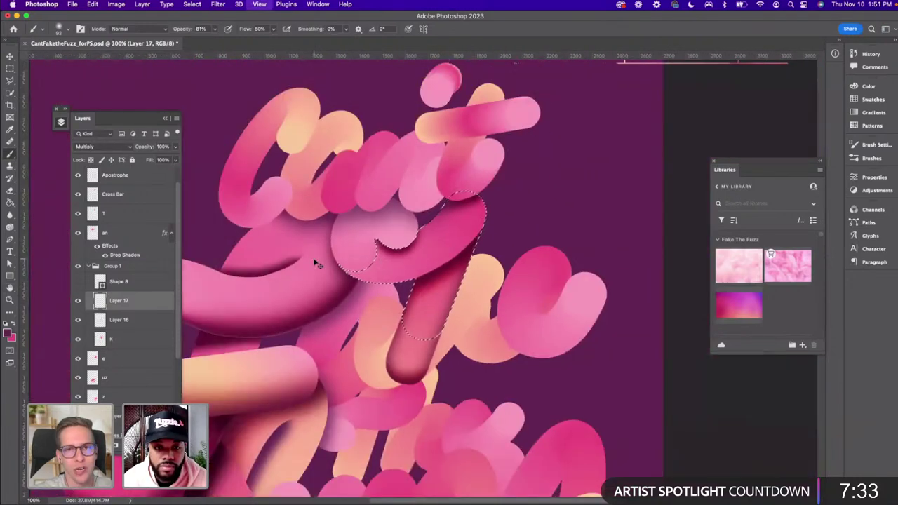
key(cmd+d)
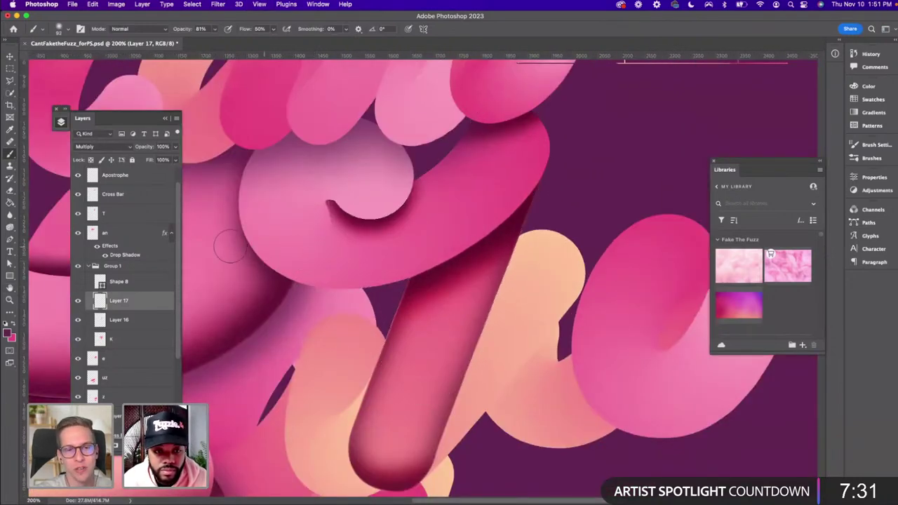
key(e)
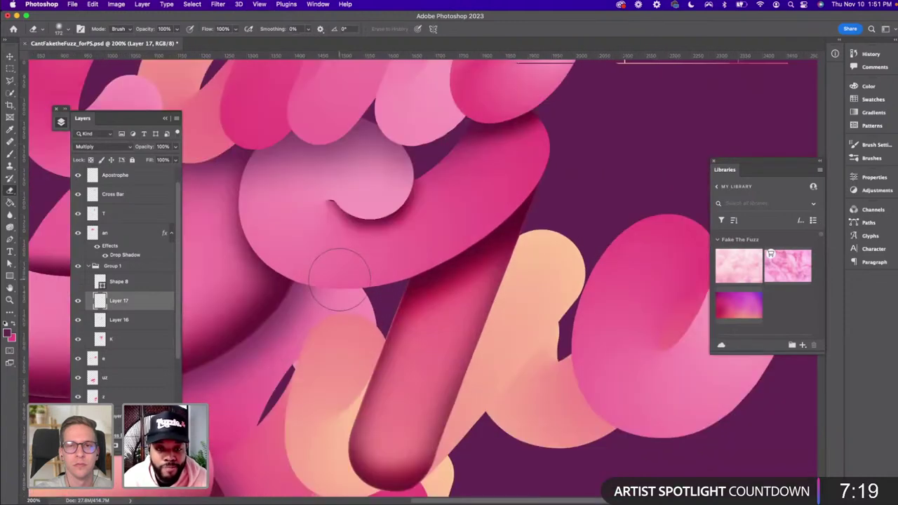
key(super+equal)
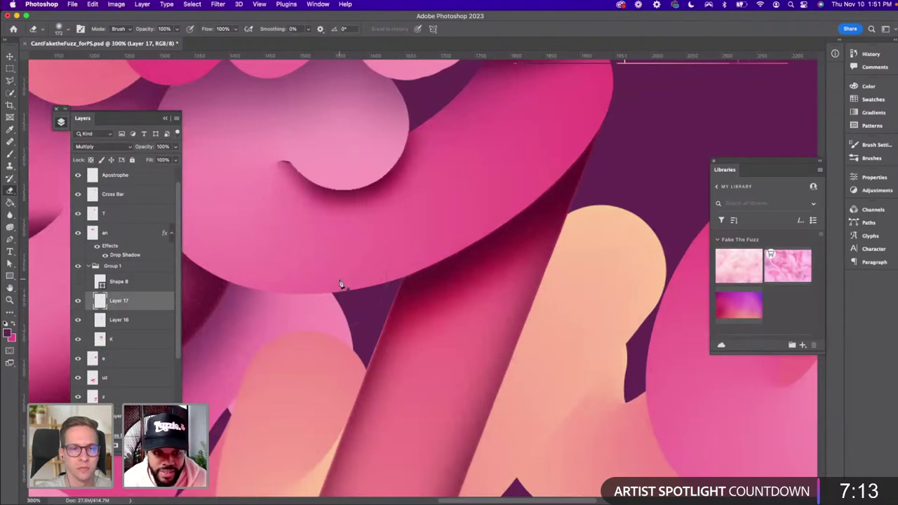
key(super+minus)
Start Pen shape Shape 9 along the underside of the K's upper curve
key(p)
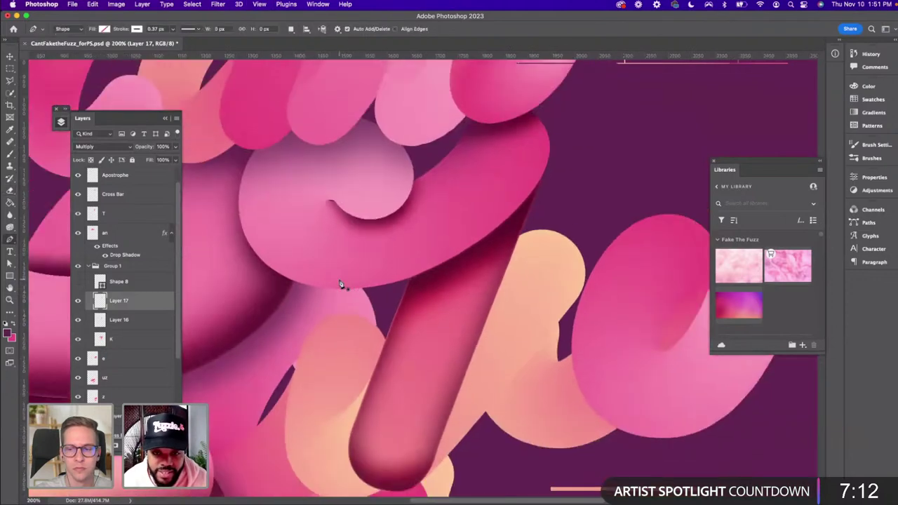
click(547, 168)
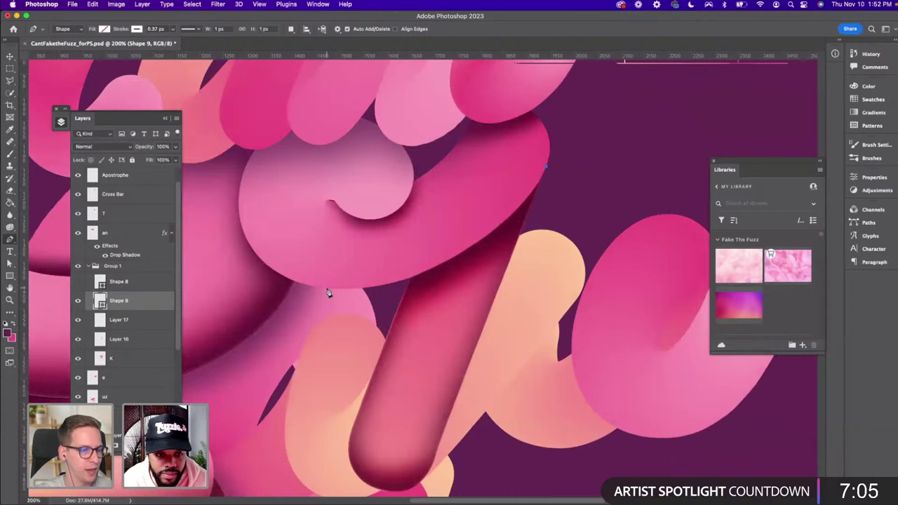
drag(313, 289, 235, 289)
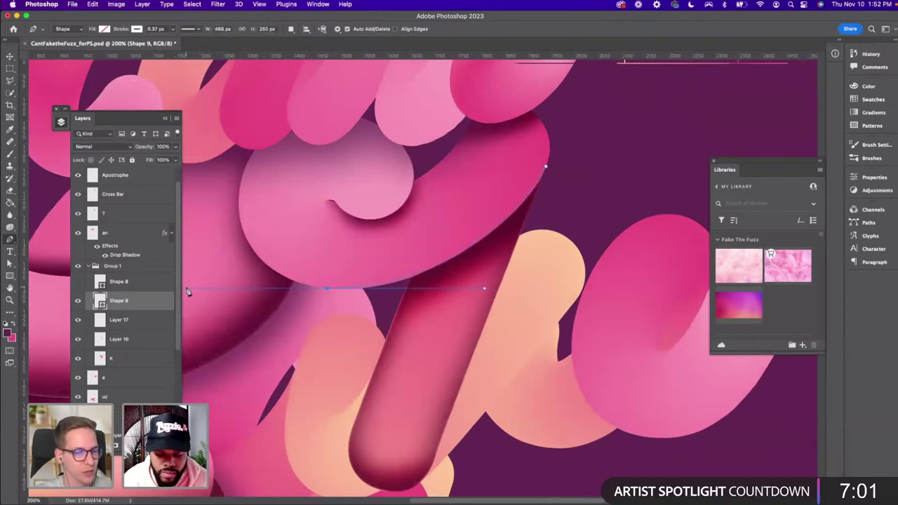
Delete the unfinished Shape 9 path and return to 200% zoom on the overlap
key(super+minus)
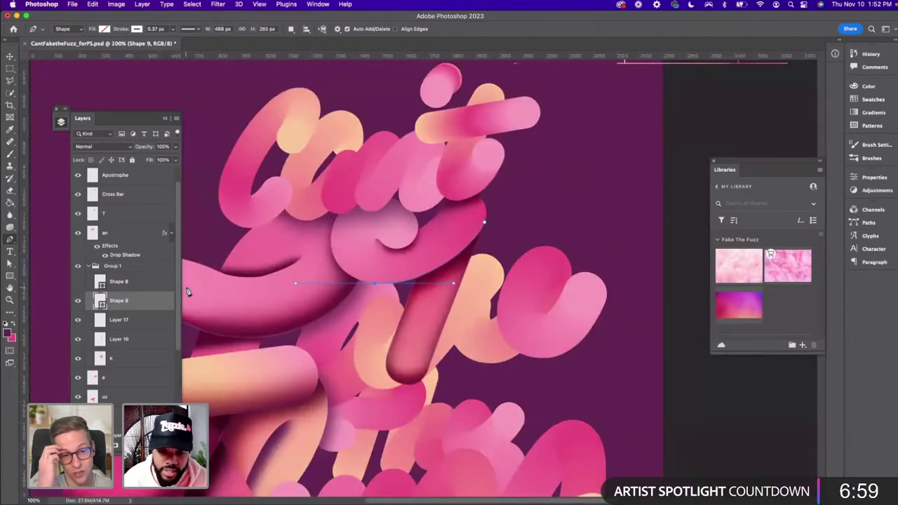
key(BackSpace)
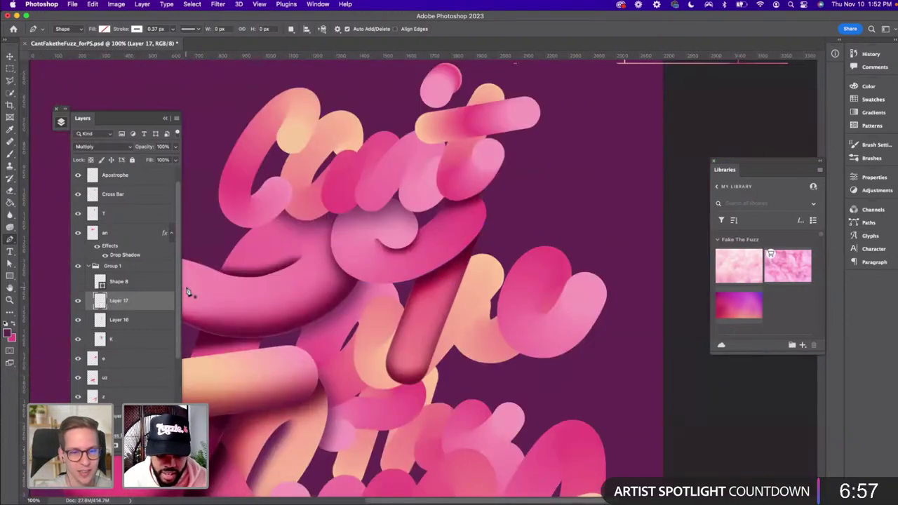
key(super+0)
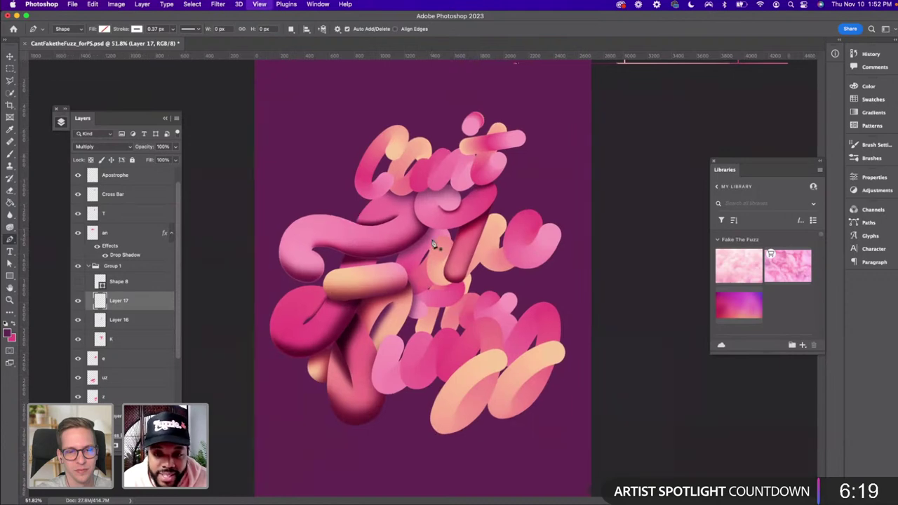
key(super+equal)
key(super+equal)
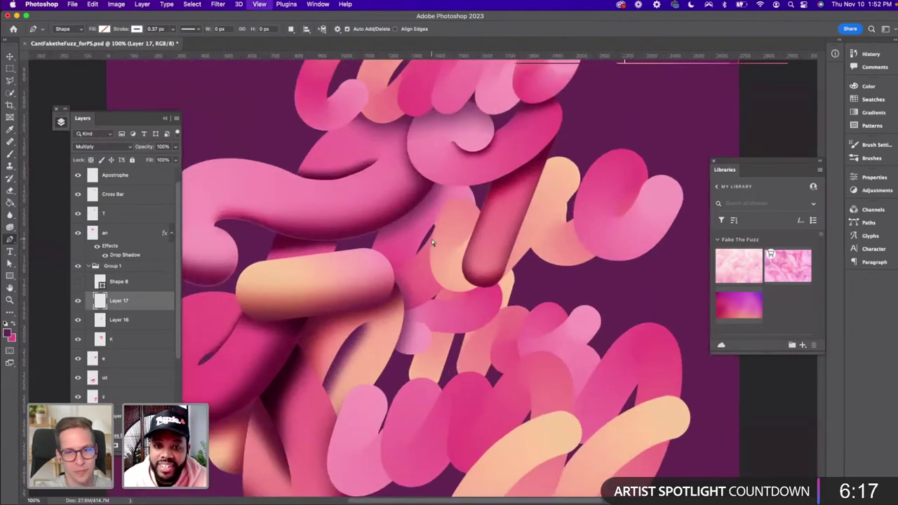
key(super+equal)
scroll(463, 191, up, 4)
scroll(462, 191, right, 4)
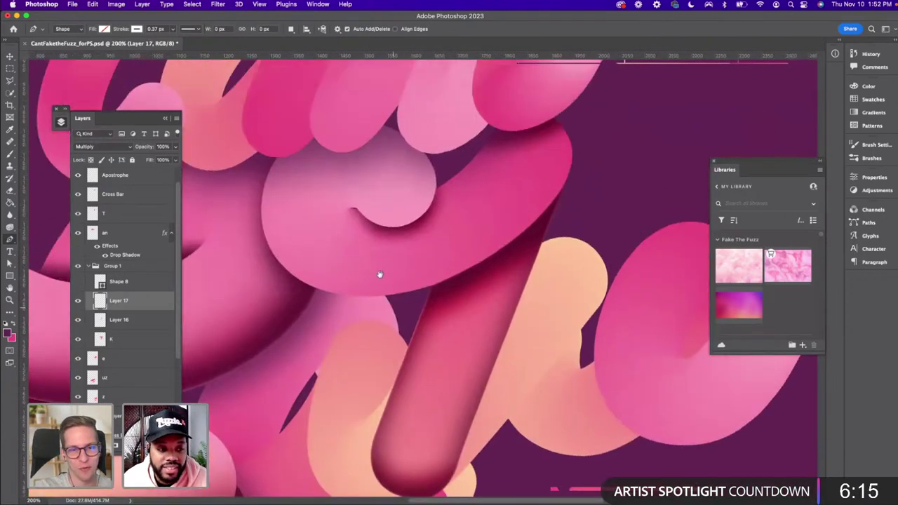
scroll(544, 144, up, 1)
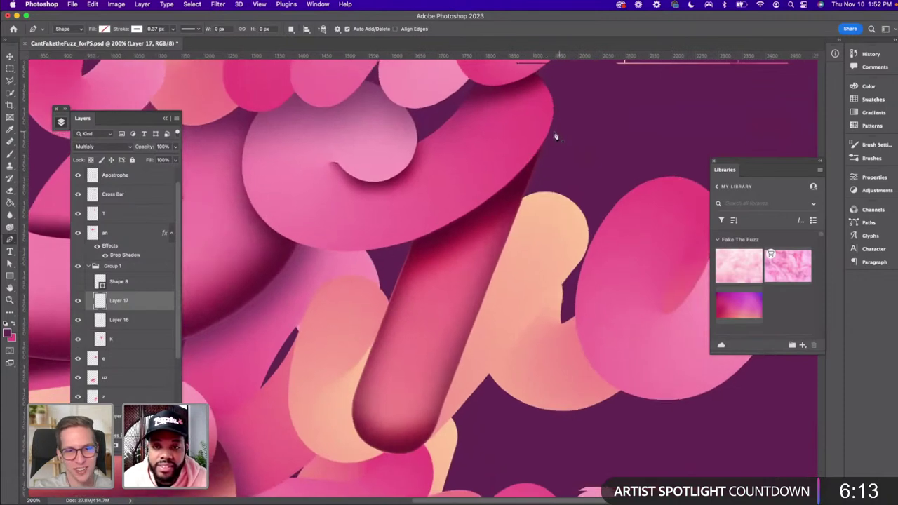
Redraw Shape 9 with curved anchors along the pink loop's underside and up its left side
click(549, 133)
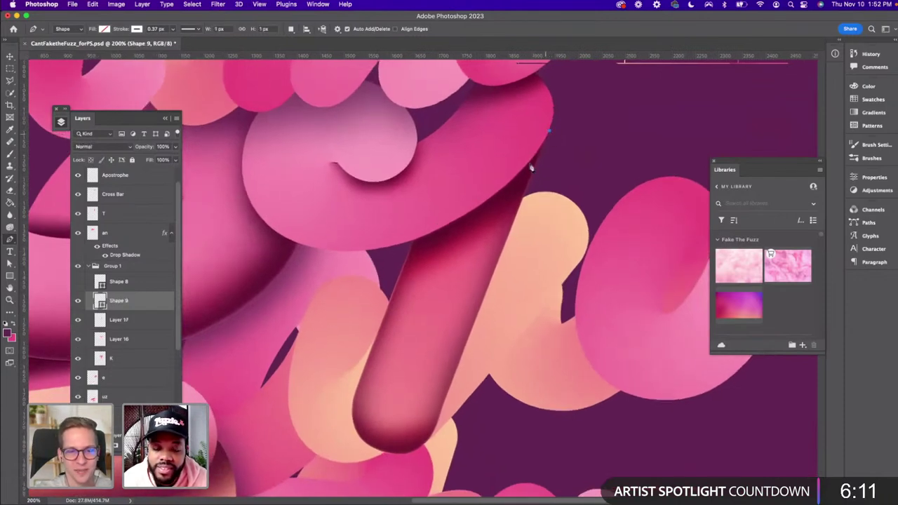
scroll(495, 232, left, 3)
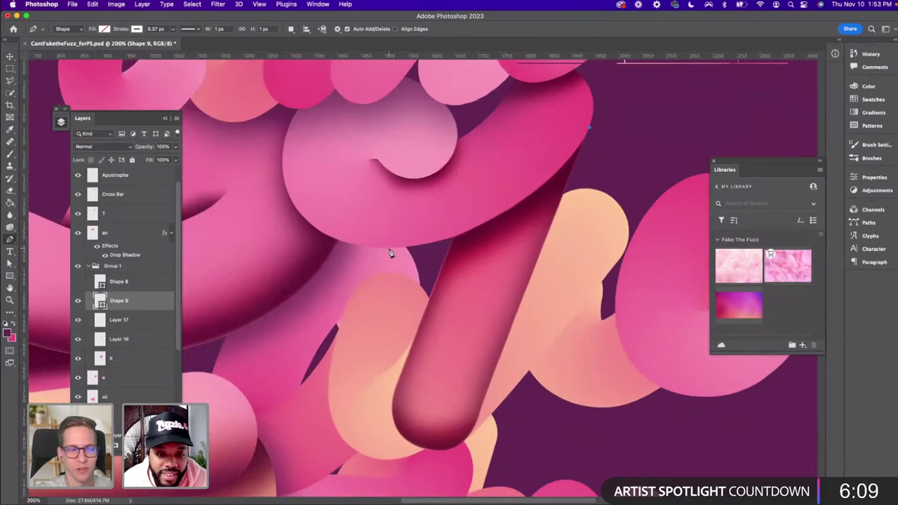
drag(391, 249, 246, 265)
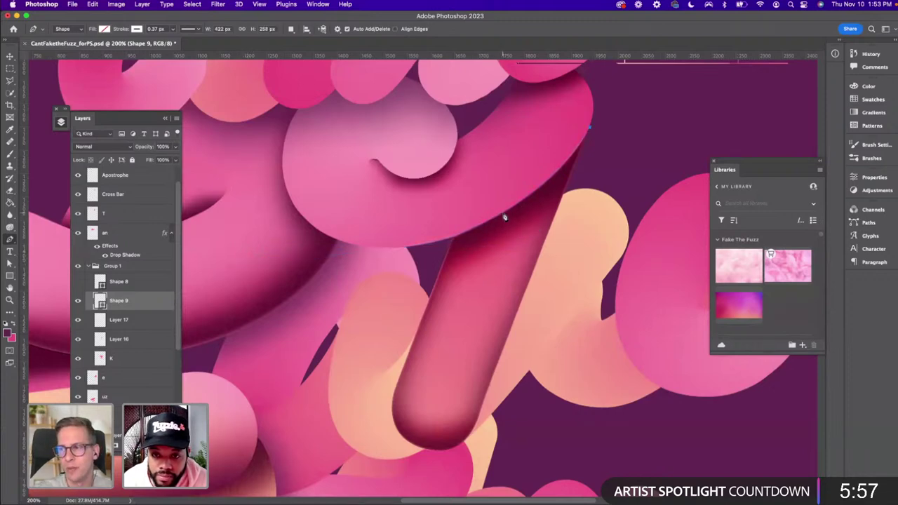
drag(503, 212, 440, 250)
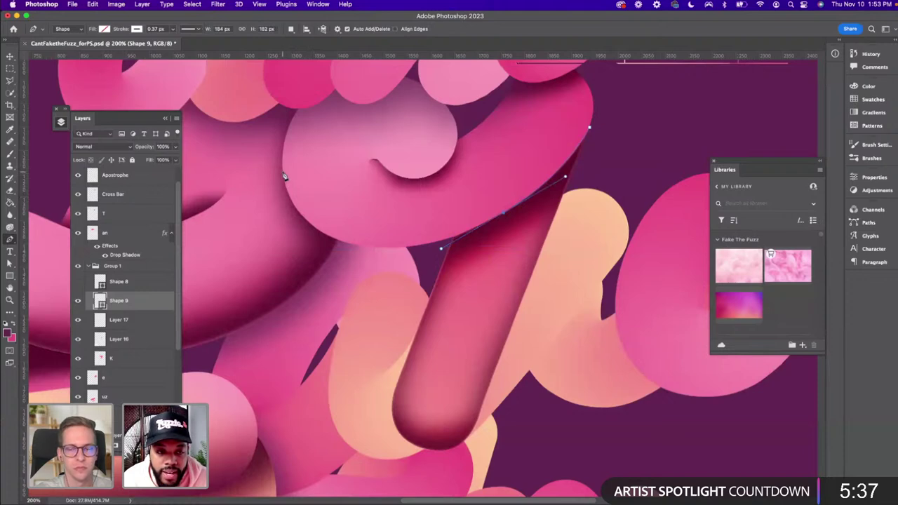
drag(283, 173, 279, 125)
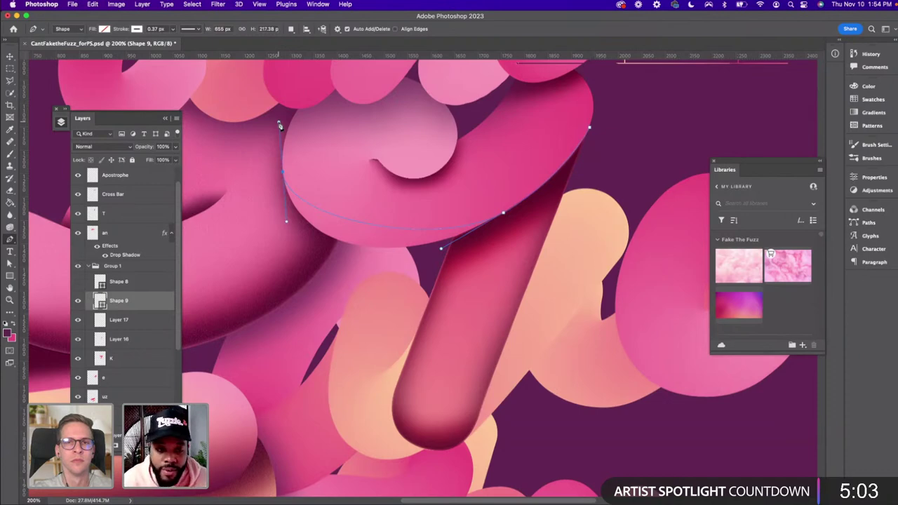
key(super+minus)
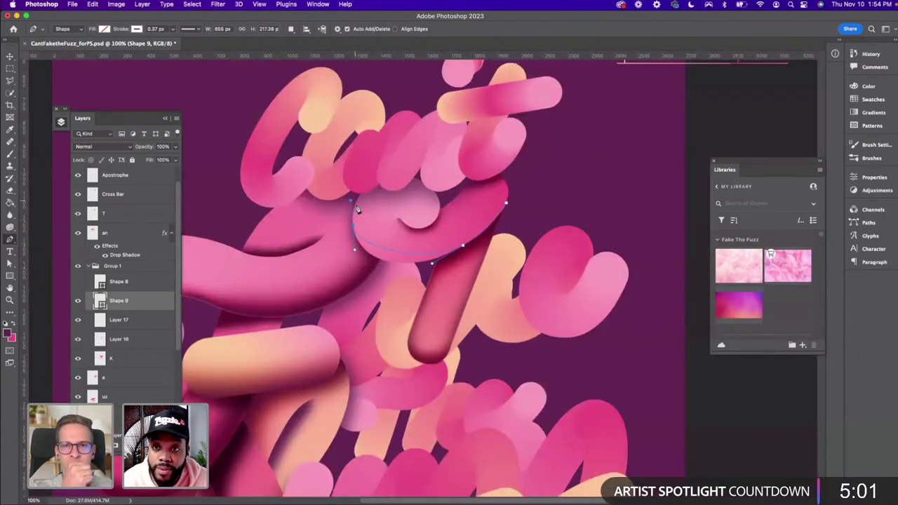
key(a)
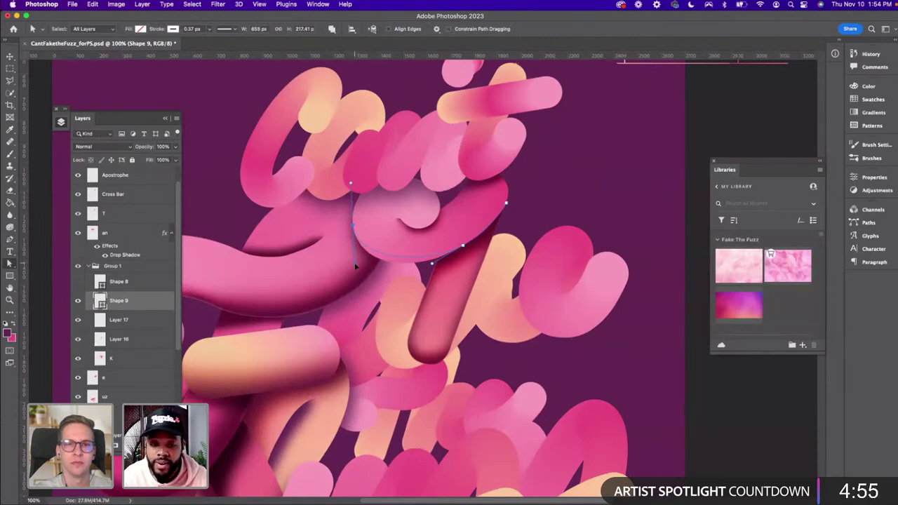
Move Shape 9's top anchors so its upper edge follows the diagonal tube's meeting with the loop
mouse_move(356, 266)
mouse_down()
mouse_move(373, 286)
mouse_move(362, 281)
mouse_up()
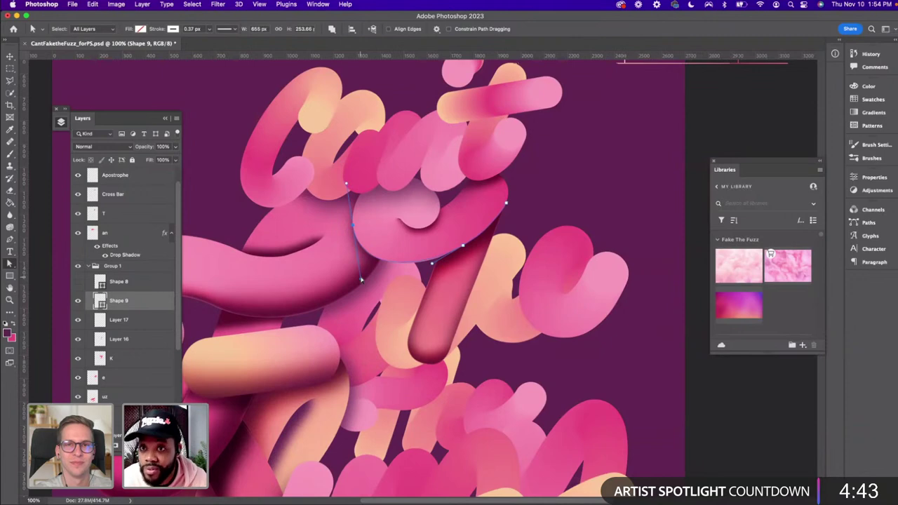
click(361, 280)
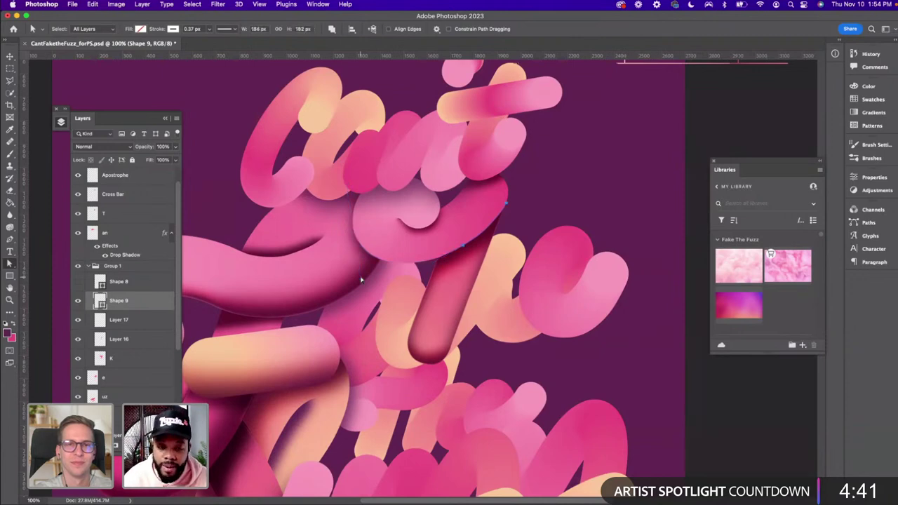
key(super+equal)
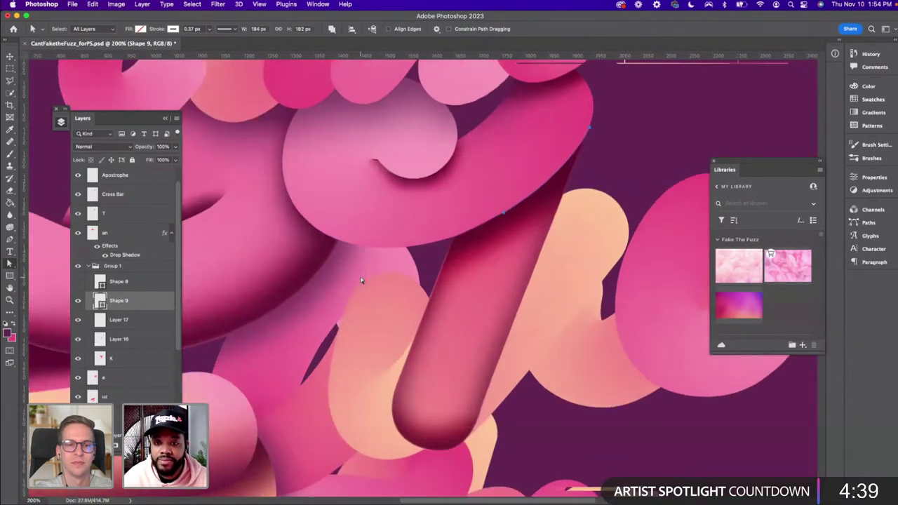
click(504, 214)
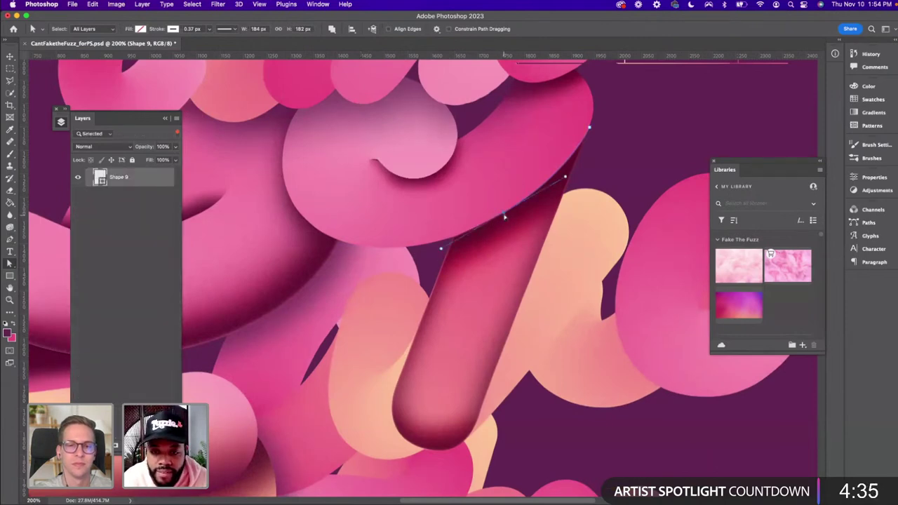
drag(504, 214, 482, 226)
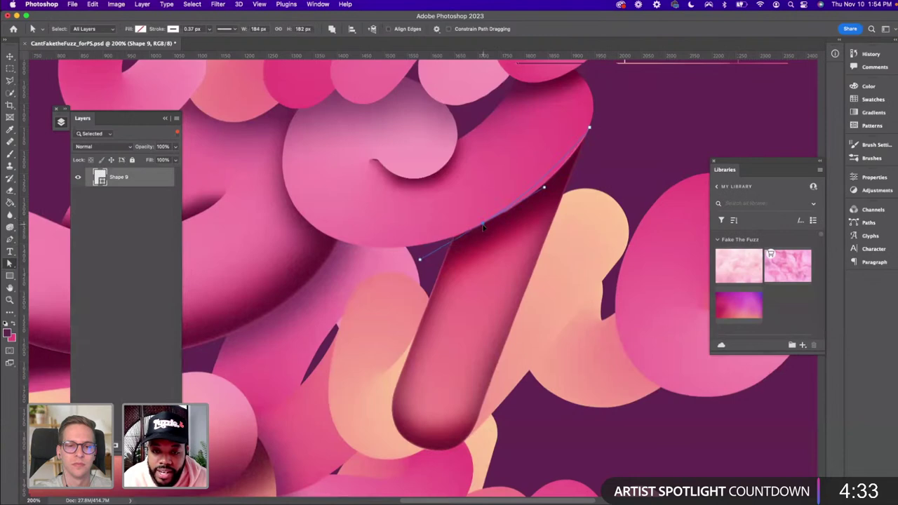
drag(544, 187, 573, 180)
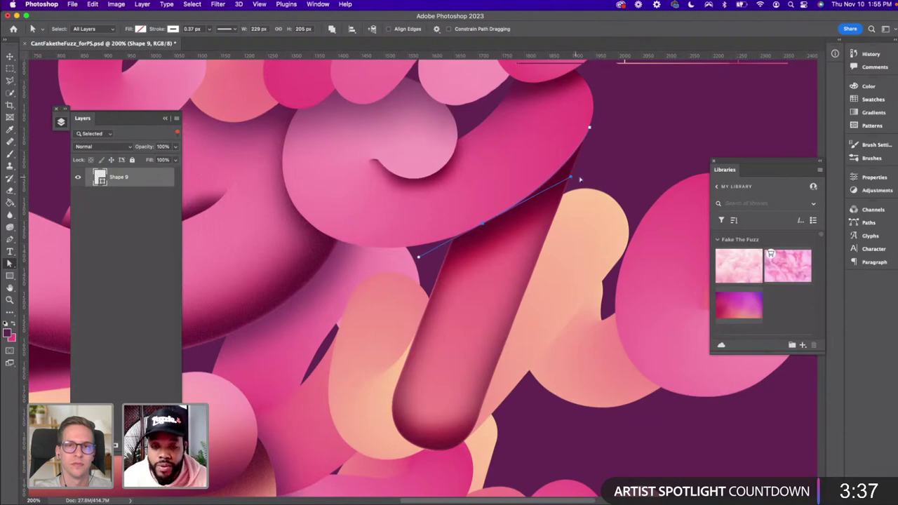
key(p)
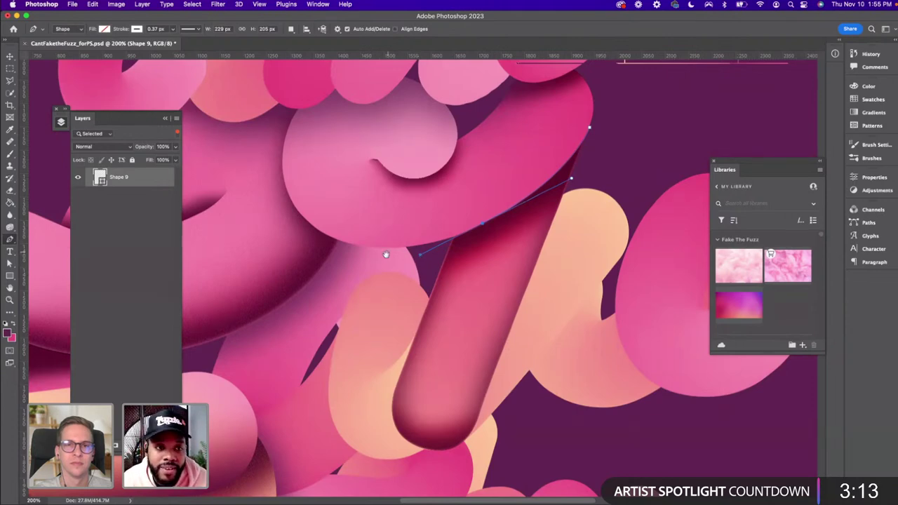
scroll(391, 271, up, 3)
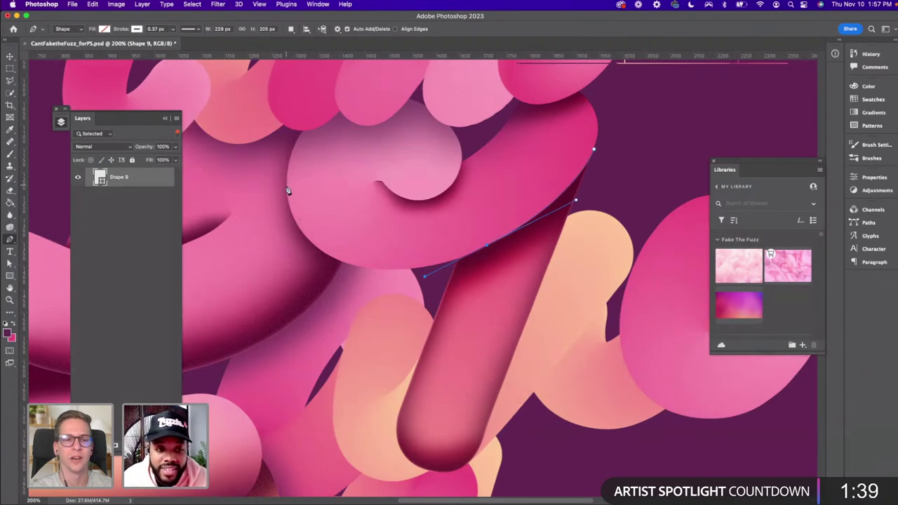
Add a curved anchor along the loop's lower edge and refine the anchor where it meets the stroke
drag(287, 187, 280, 77)
key(super+z)
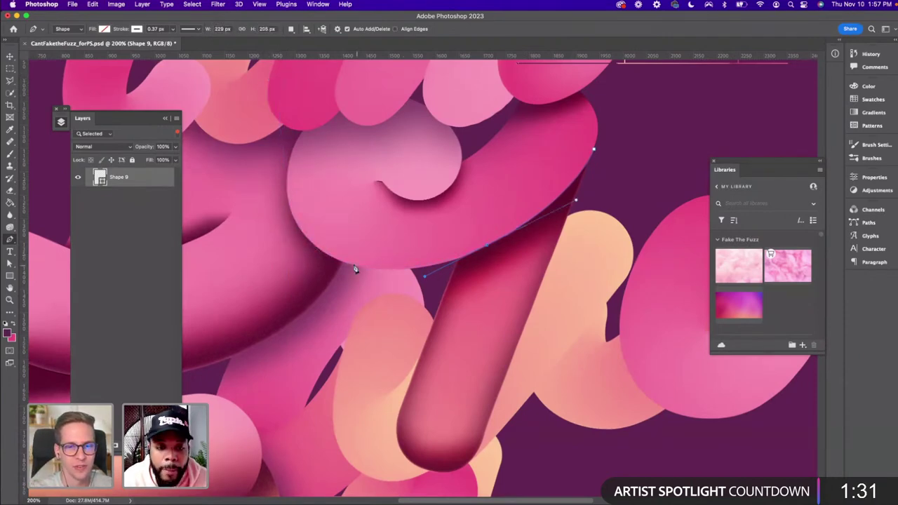
drag(358, 270, 296, 239)
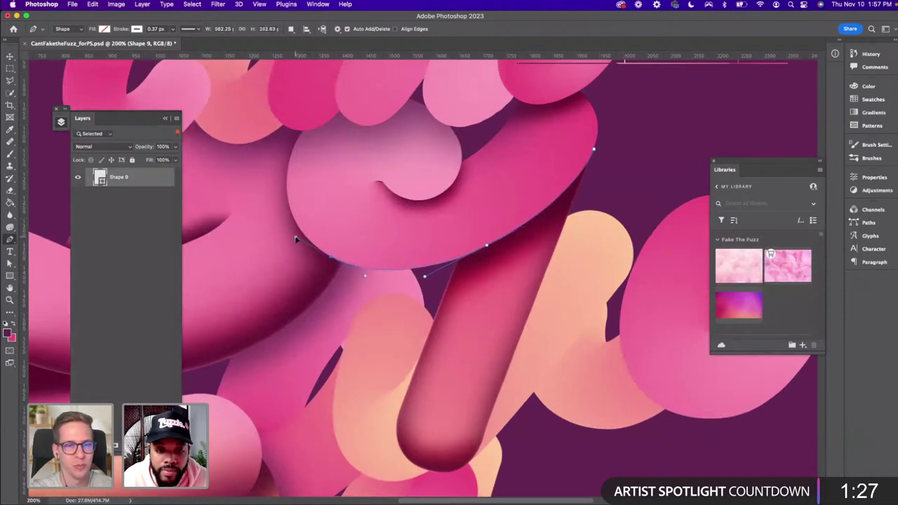
key(a)
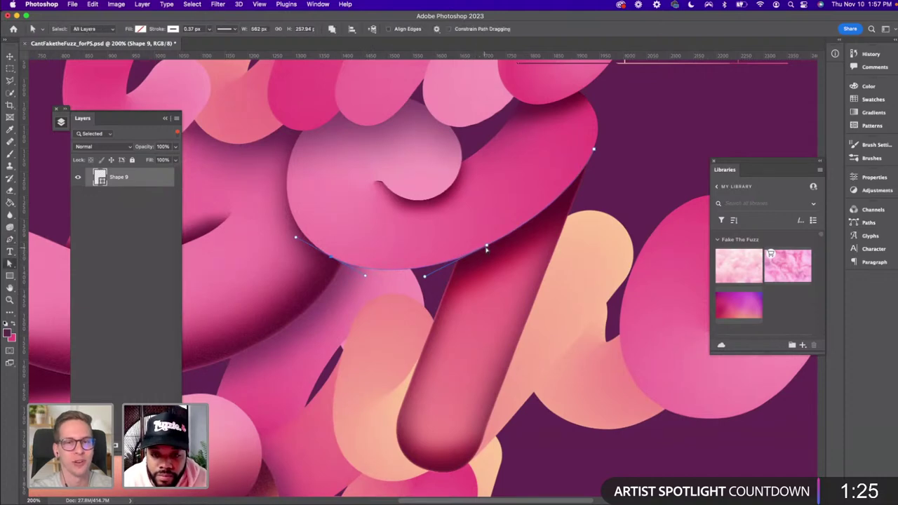
click(486, 247)
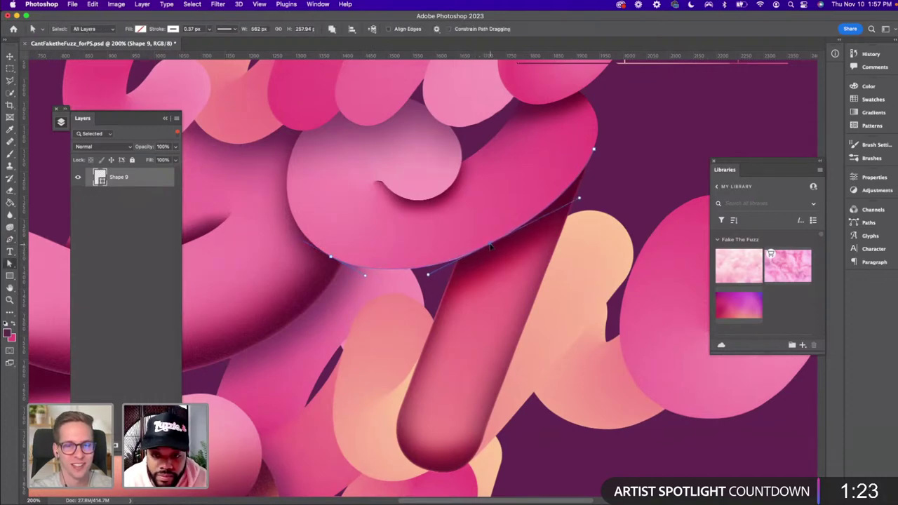
drag(429, 275, 435, 276)
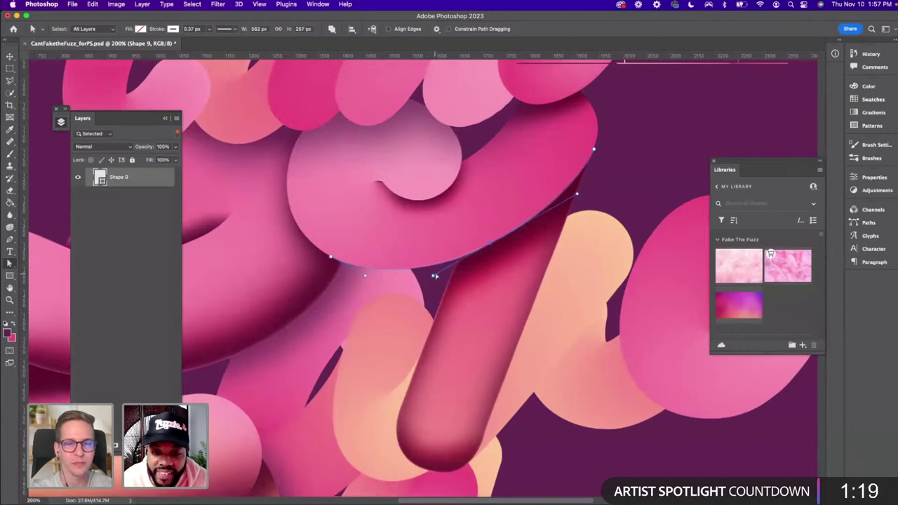
key(p)
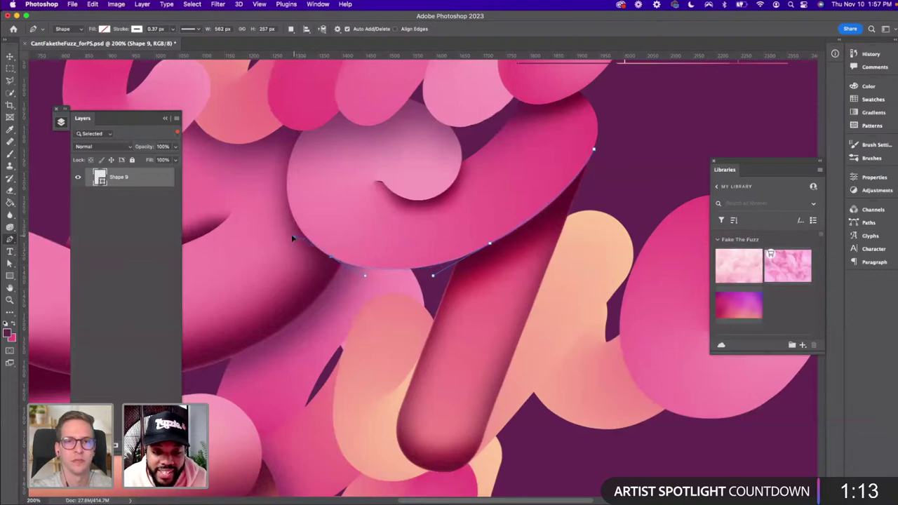
Continue the Shape 9 outline leftward, up the loop's left side and around its inner curve
click(294, 238)
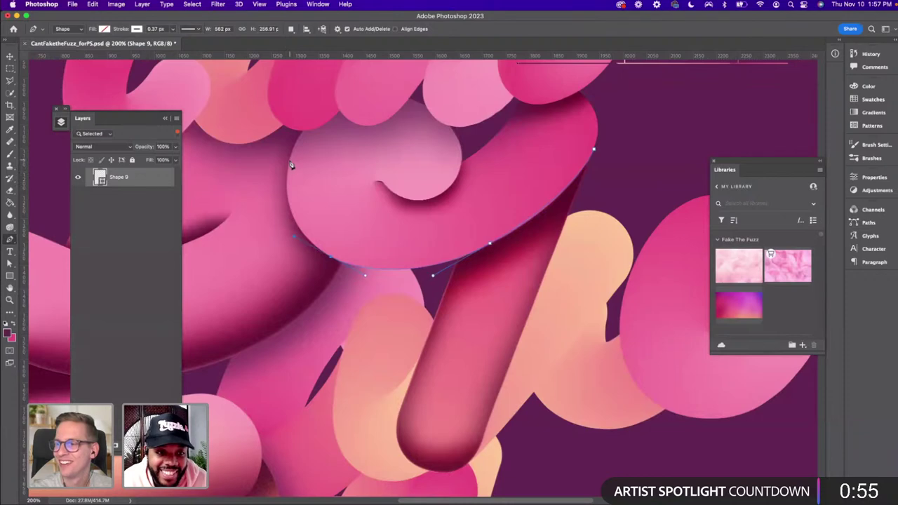
drag(294, 150, 346, 168)
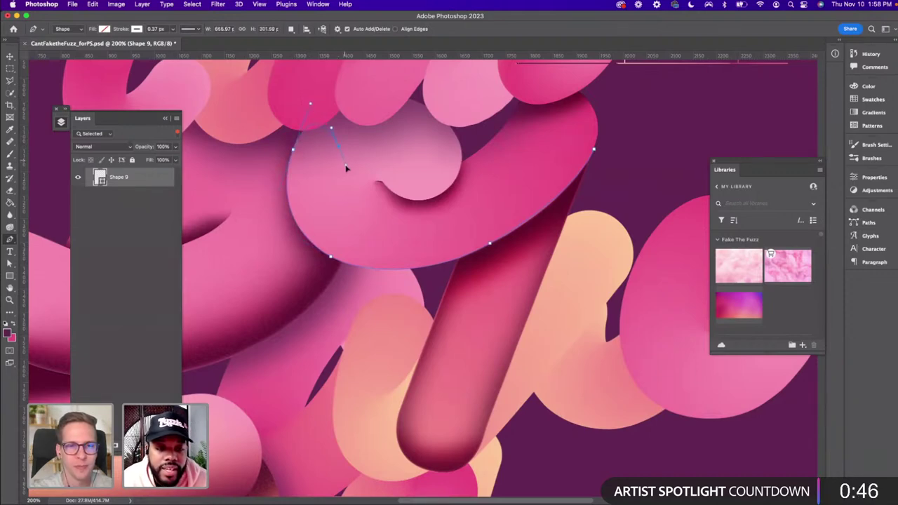
right_click(407, 217)
drag(394, 213, 430, 219)
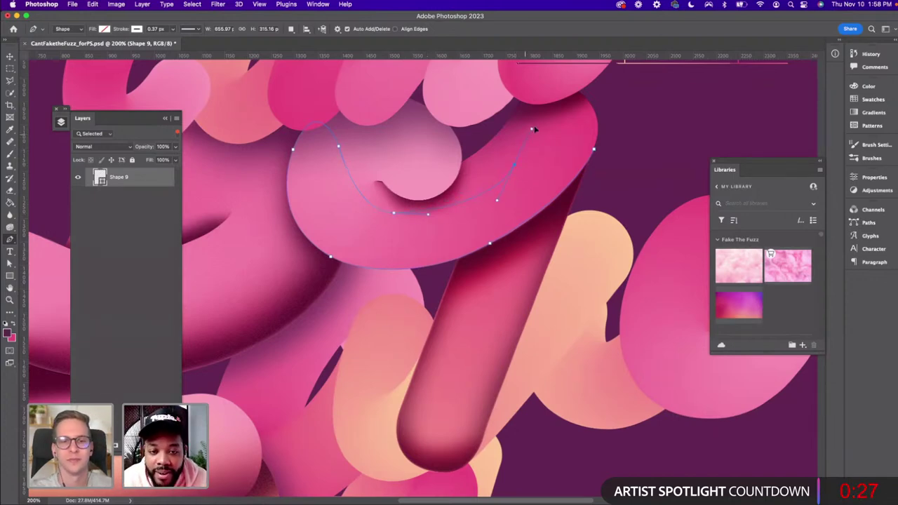
Smooth the inner curve, add an anchor at the loop's top-right end, and close the path
drag(532, 129, 565, 111)
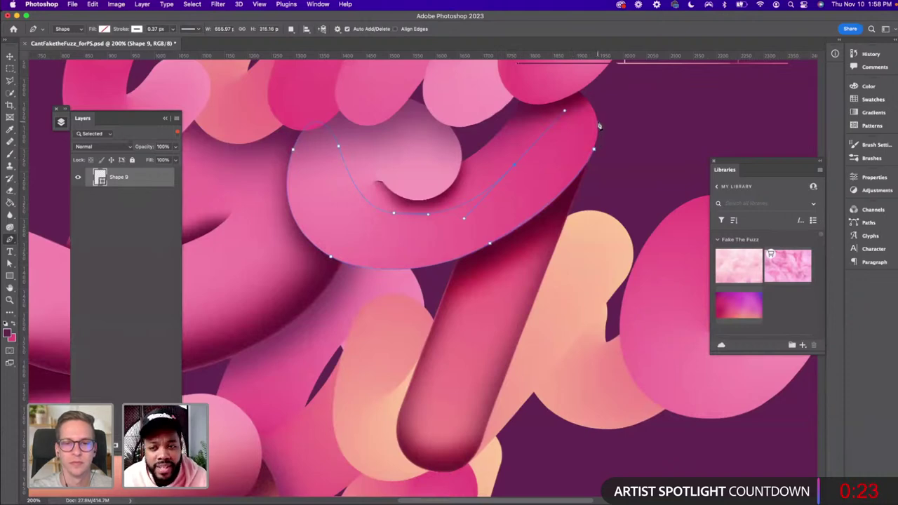
drag(597, 121, 603, 153)
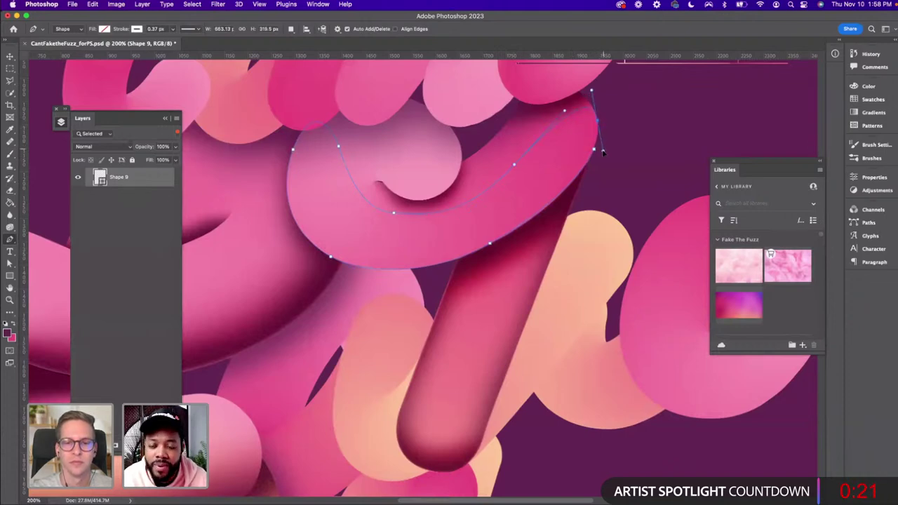
click(604, 154)
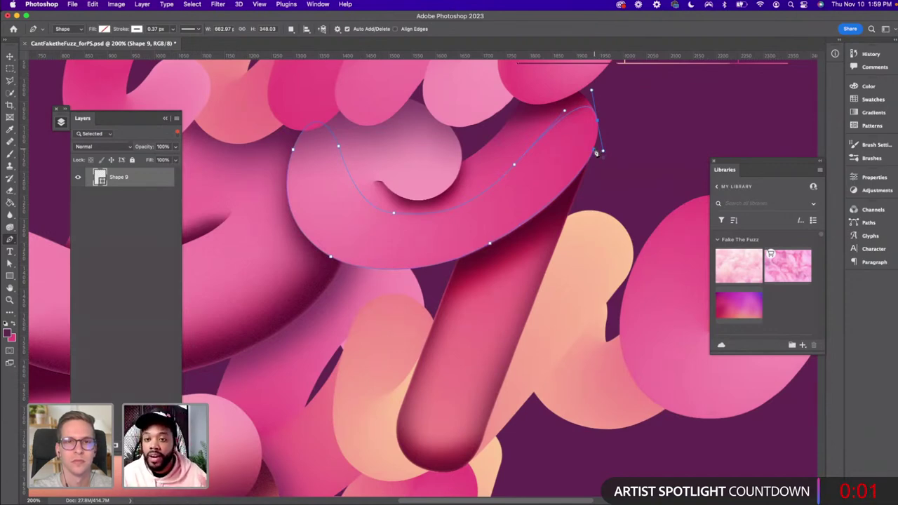
alt+click(597, 151)
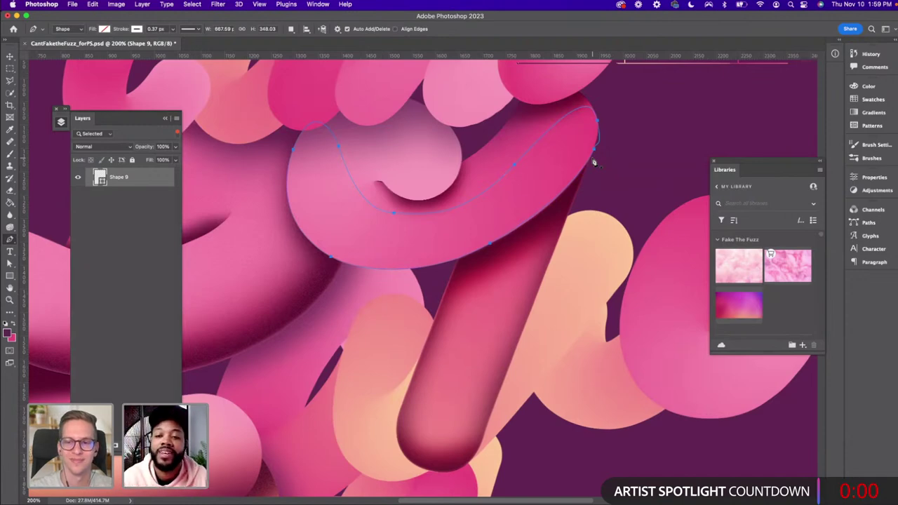
Round Shape 9's top-right tip and reshape its inner curve, giving about 659 × 363 px
key(a)
mouse_move(597, 121)
mouse_down()
mouse_move(591, 90)
mouse_move(597, 122)
mouse_move(595, 110)
mouse_up()
double_click(598, 122)
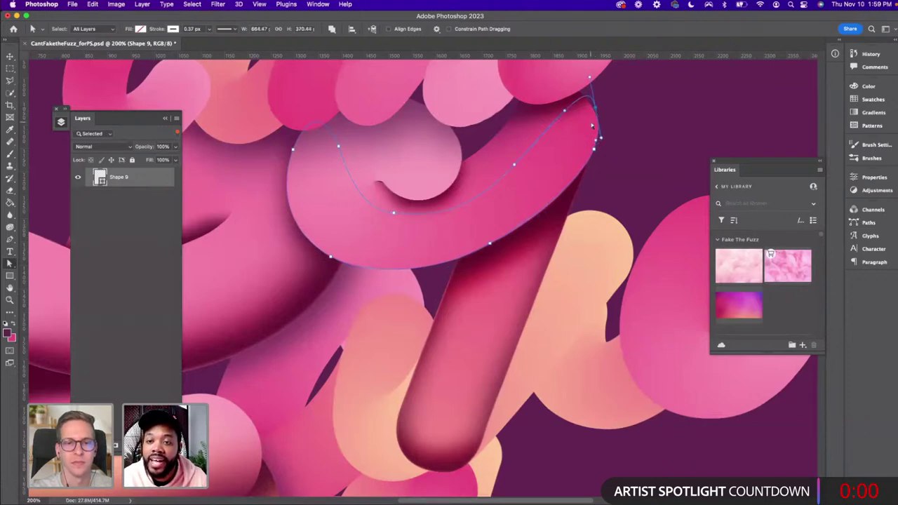
scroll(596, 120, left, 2)
scroll(594, 124, right, 3)
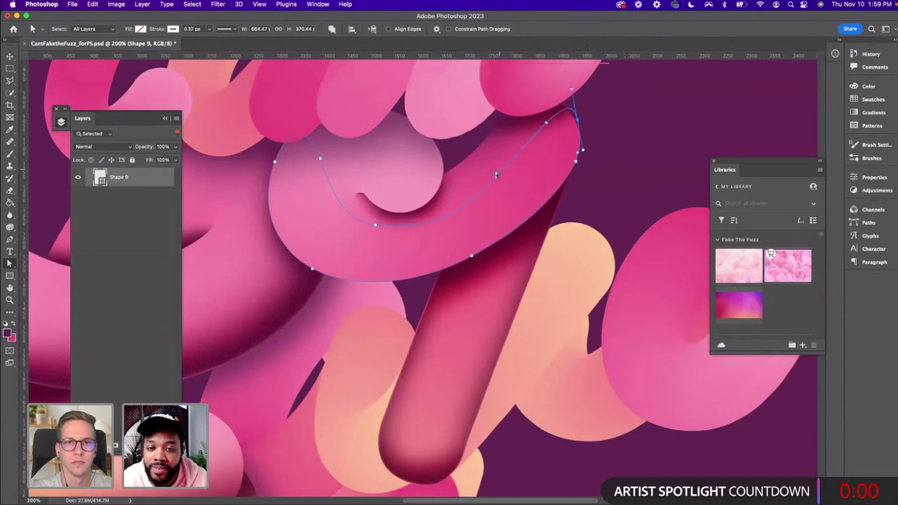
drag(495, 174, 580, 154)
key(v)
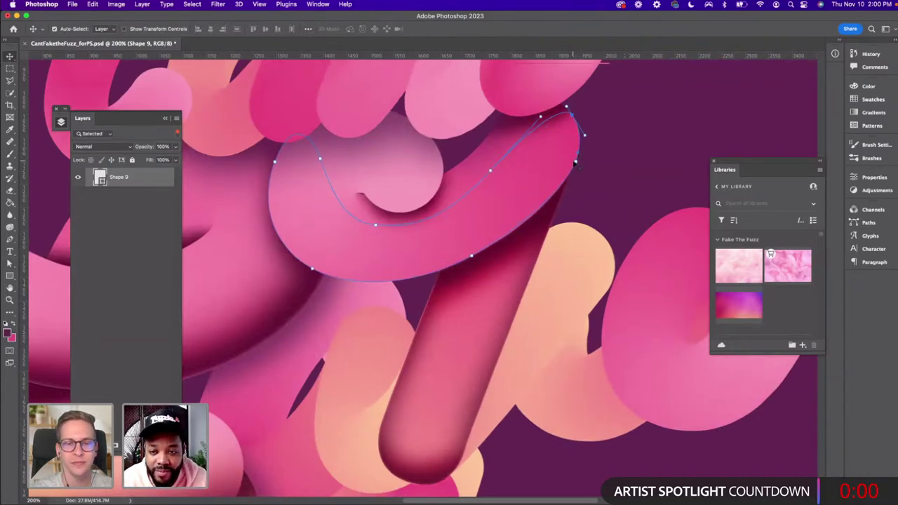
Reselect the Shape 9 shadow path and drag its lower edge down toward the tube
click(577, 165)
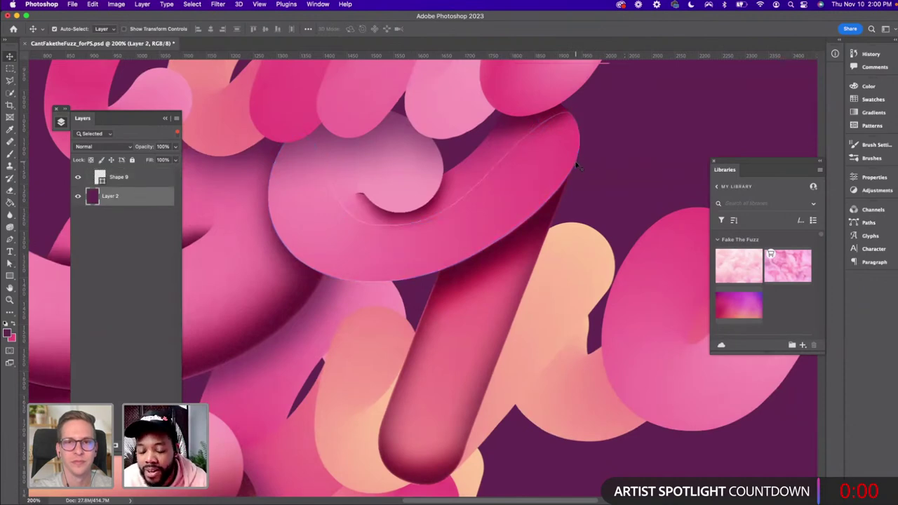
key(a)
click(576, 164)
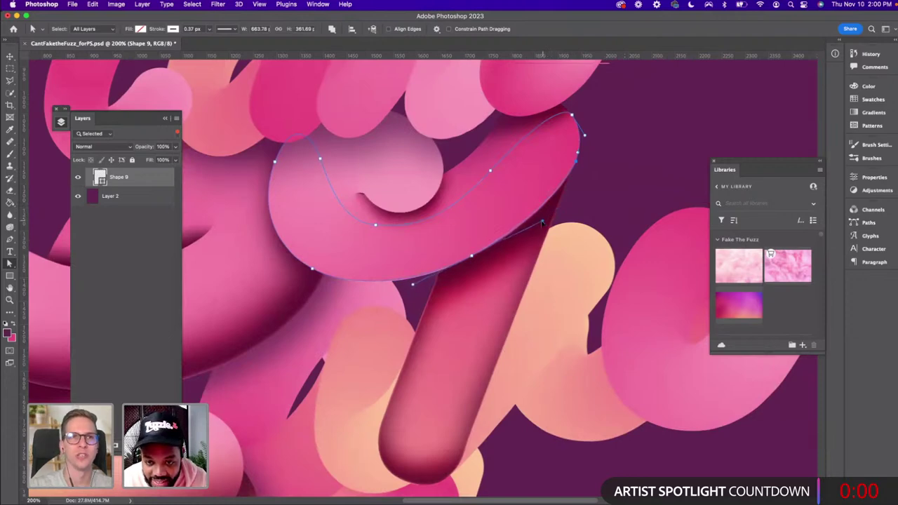
drag(542, 223, 517, 235)
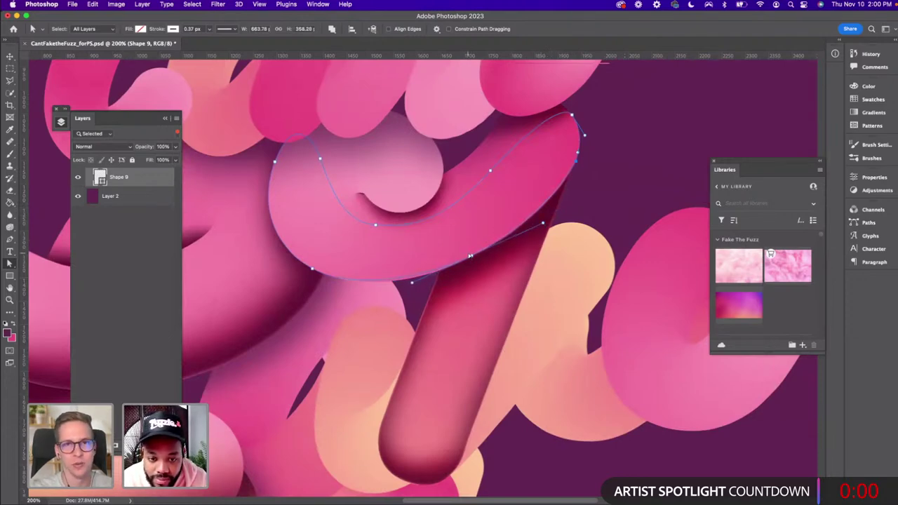
drag(470, 256, 421, 287)
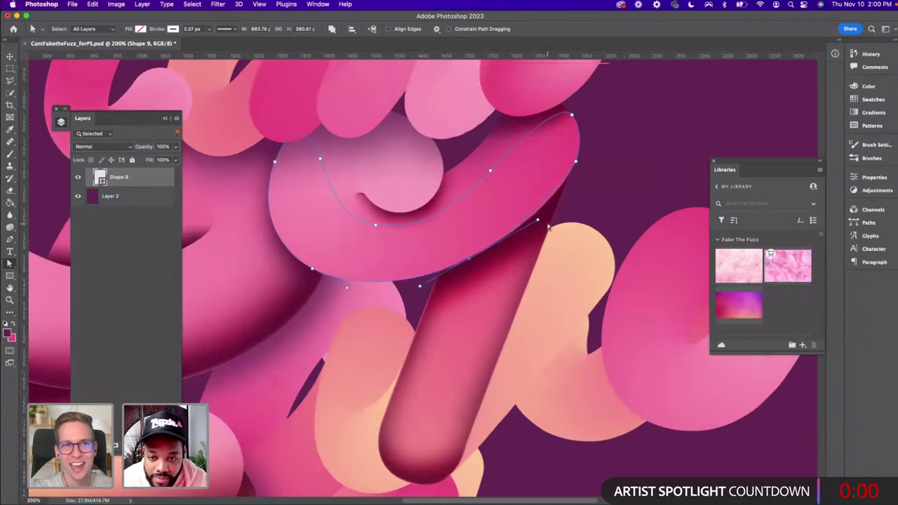
Bend the right anchor's lower curves to fit the overlap, then zoom out on the lettering
click(577, 163)
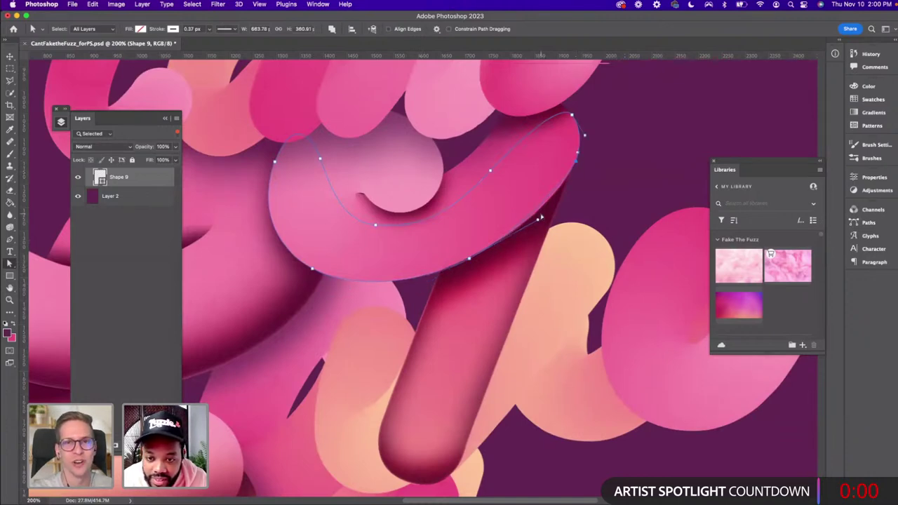
drag(555, 217, 559, 216)
drag(472, 259, 419, 286)
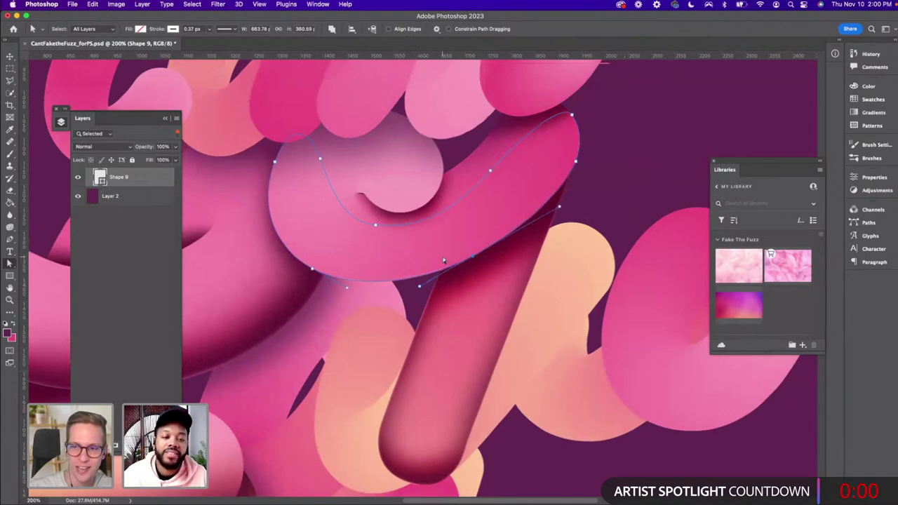
key(v)
scroll(443, 261, down, 3)
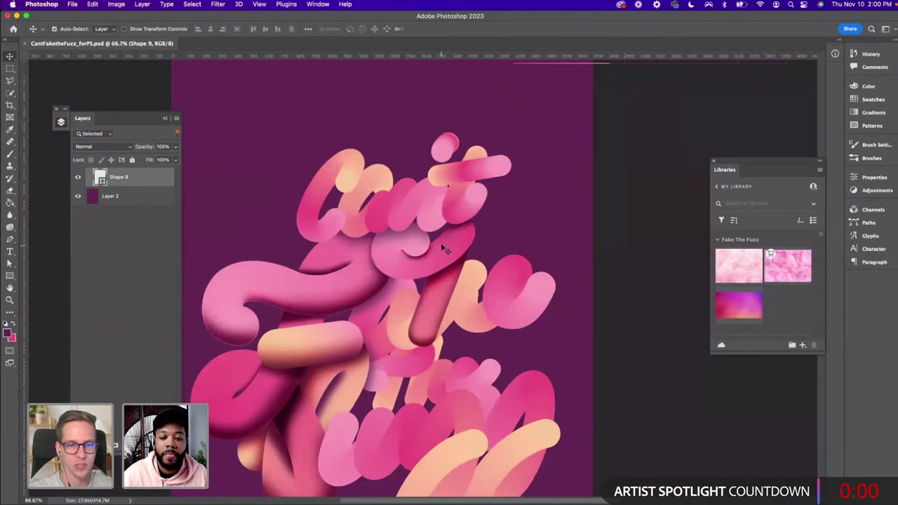
scroll(444, 250, down, 3)
scroll(447, 252, down, 1)
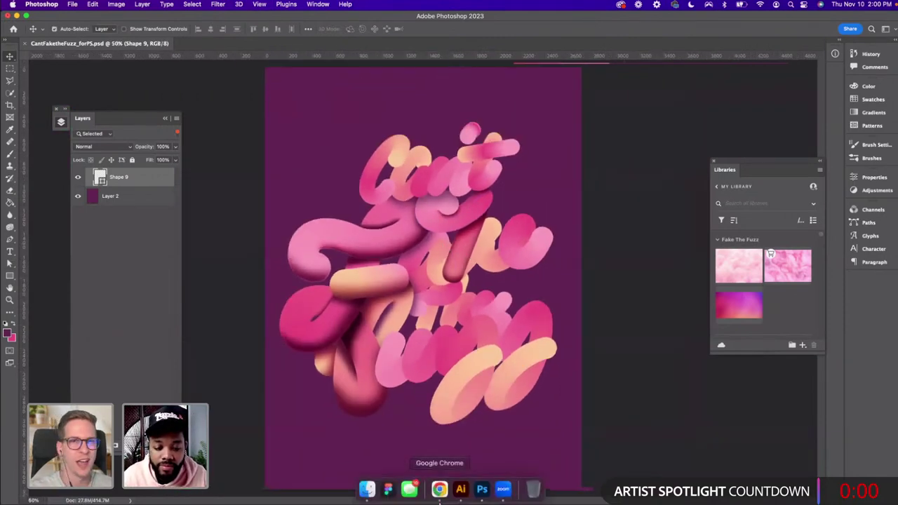
In Chrome, show the adehogue.com home page scrolled to the Alaska, Nike and Undefeated tiles
click(442, 492)
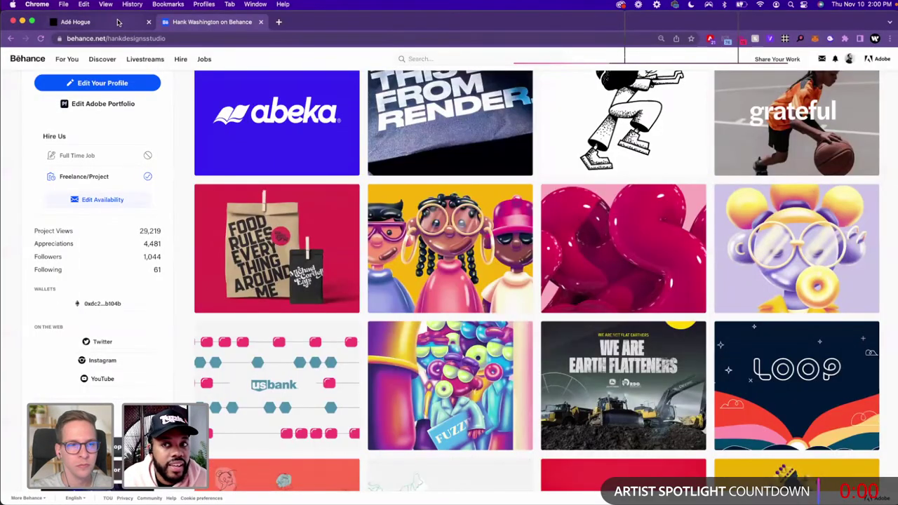
click(118, 23)
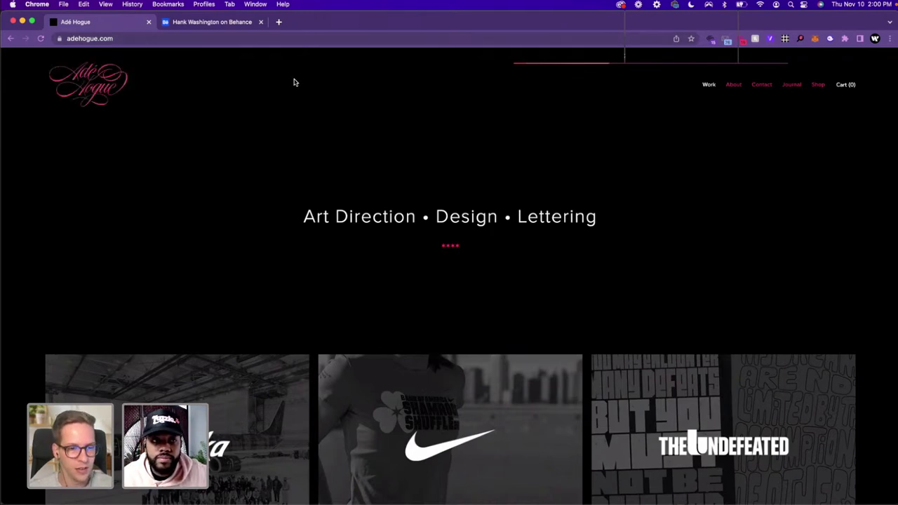
scroll(294, 109, down, 1)
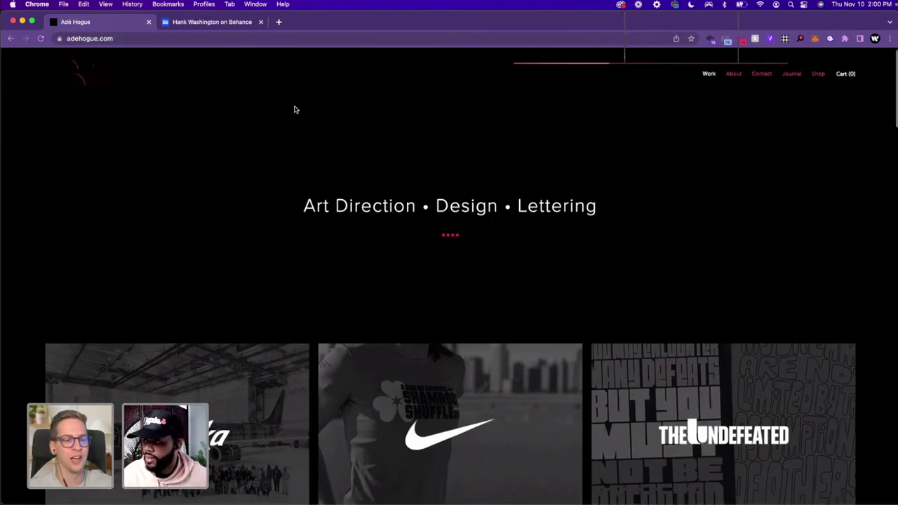
scroll(294, 109, down, 3)
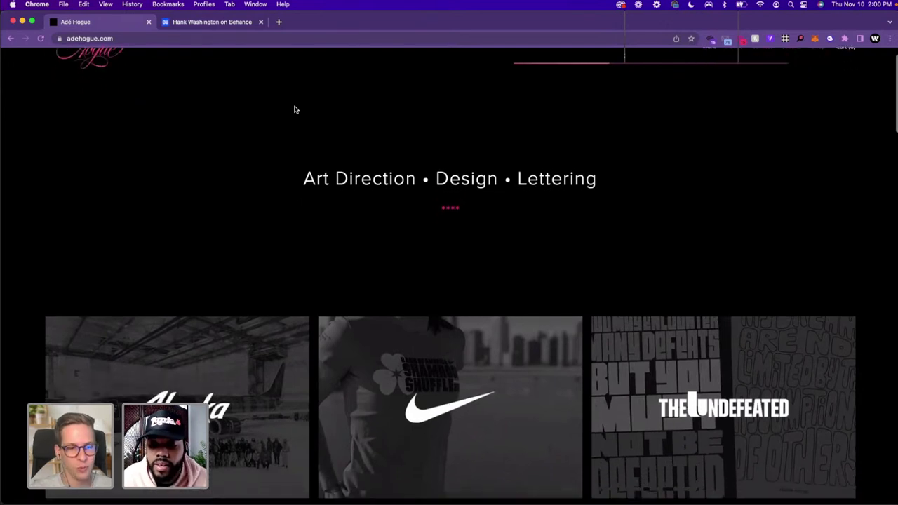
scroll(294, 109, down, 2)
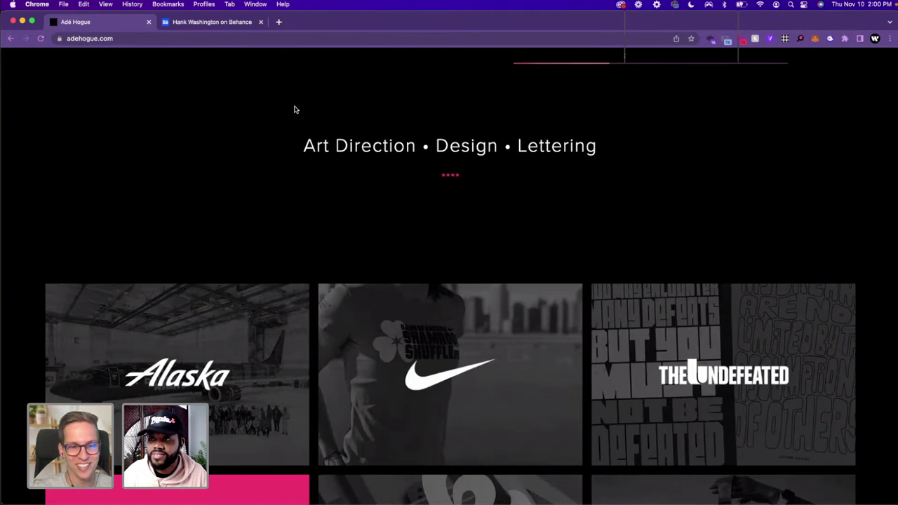
scroll(305, 132, down, 3)
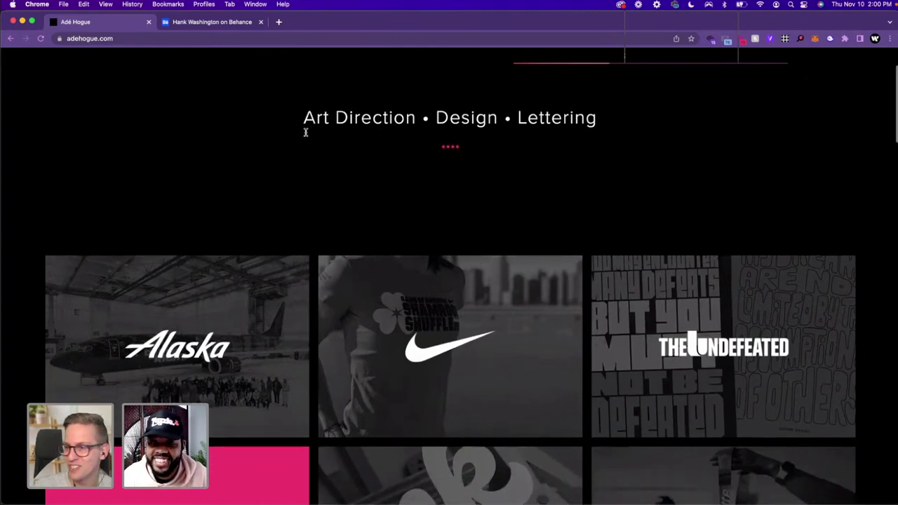
scroll(305, 139, down, 3)
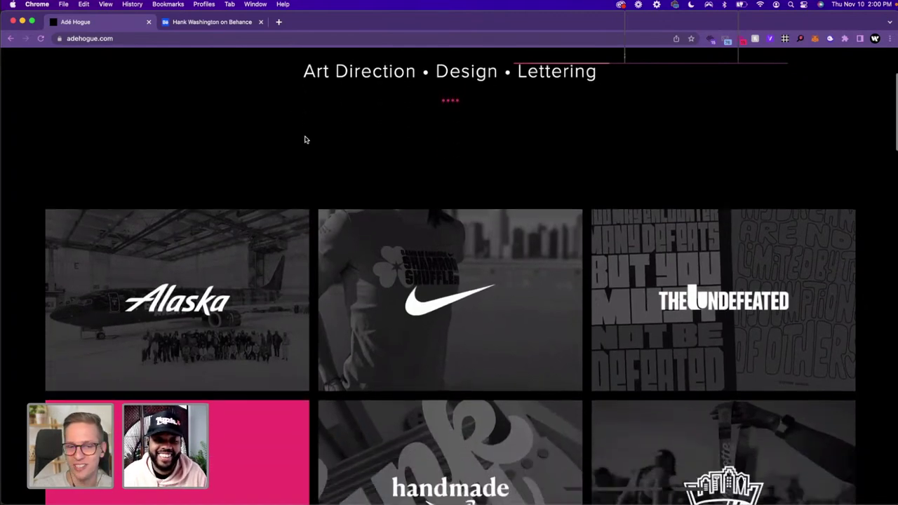
scroll(305, 140, down, 2)
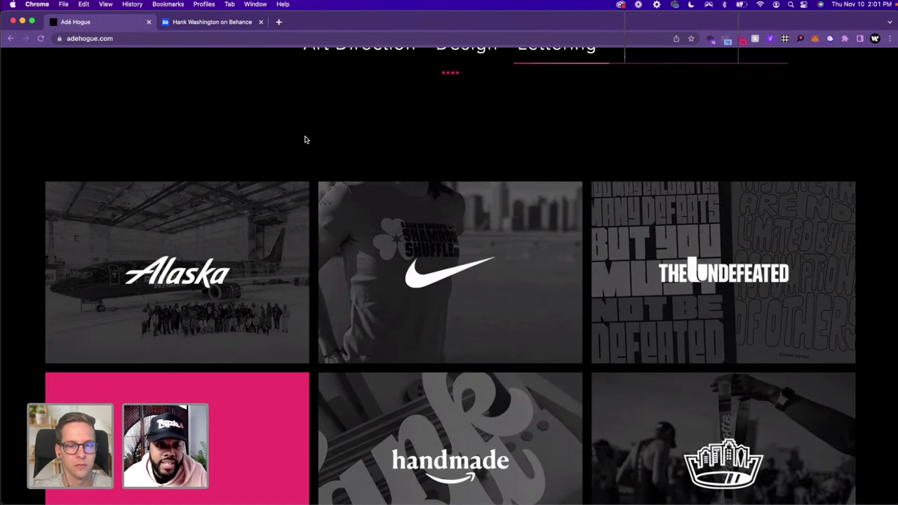
scroll(302, 144, down, 1)
Open the Alaska Airlines UNCF Livery project and browse its quote graphics and livery photos to the footer
click(284, 161)
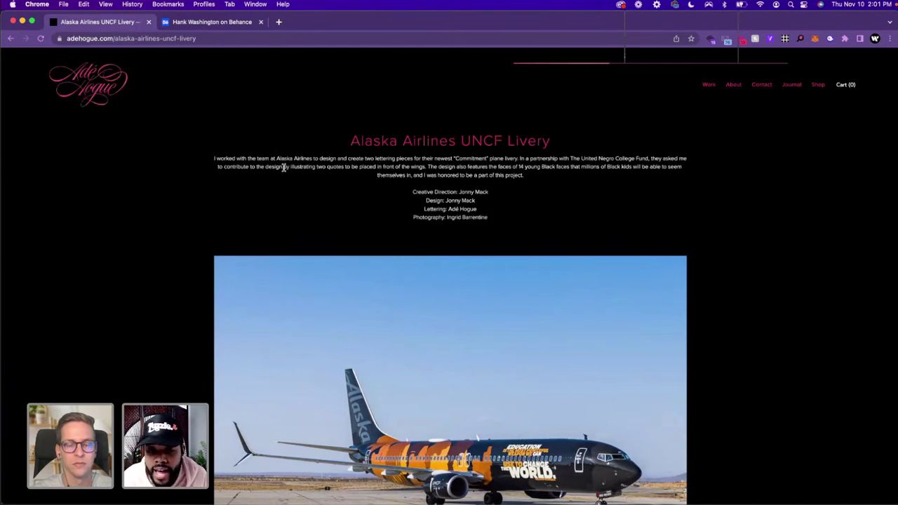
scroll(284, 173, down, 2)
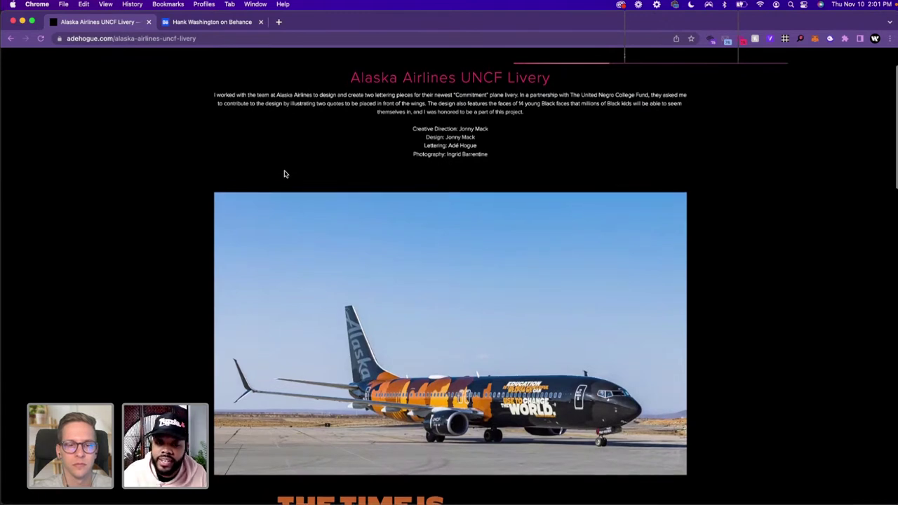
scroll(284, 173, down, 3)
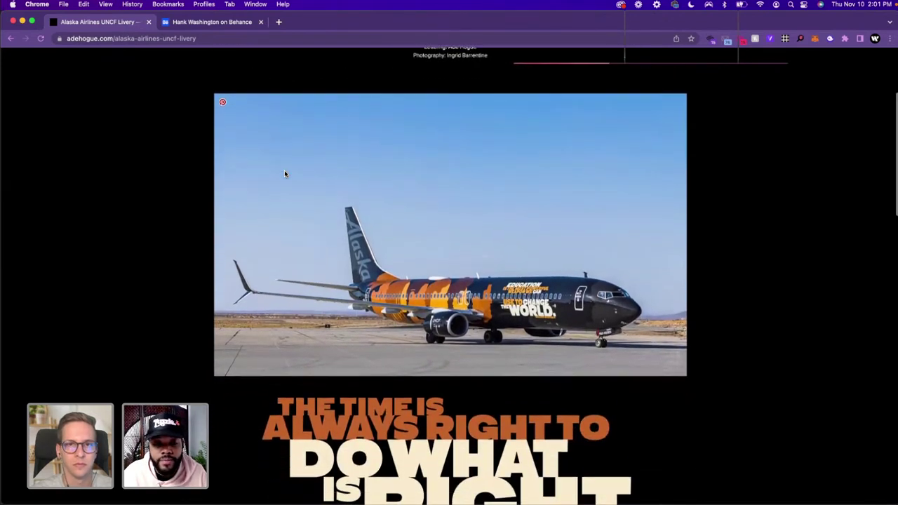
scroll(284, 173, down, 1)
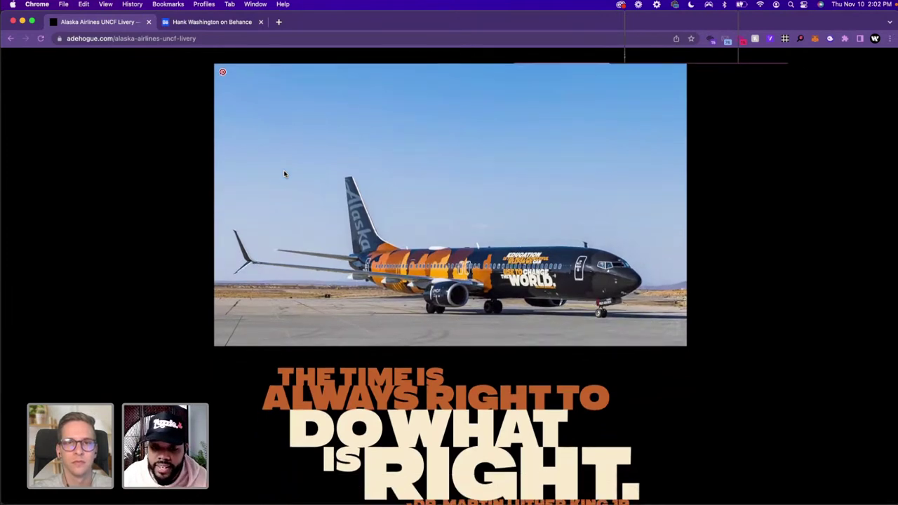
scroll(285, 174, down, 3)
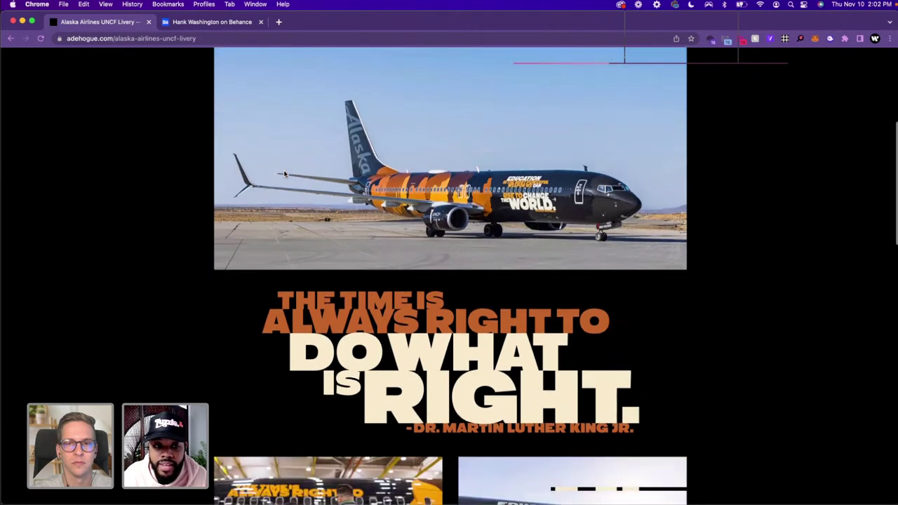
scroll(284, 173, down, 3)
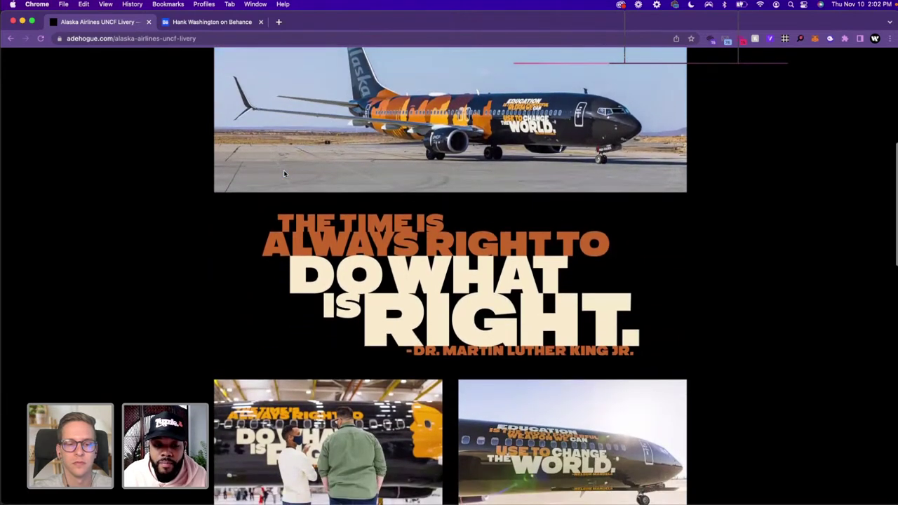
scroll(284, 174, down, 2)
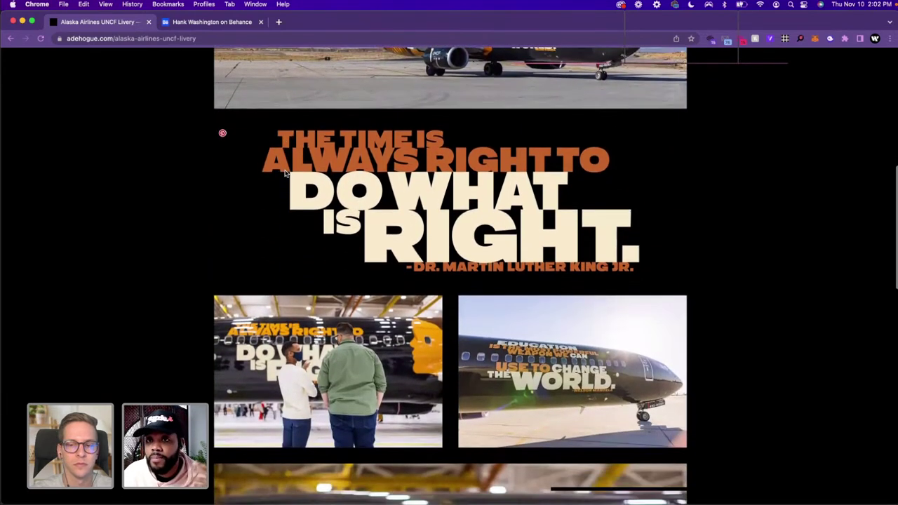
scroll(284, 174, down, 2)
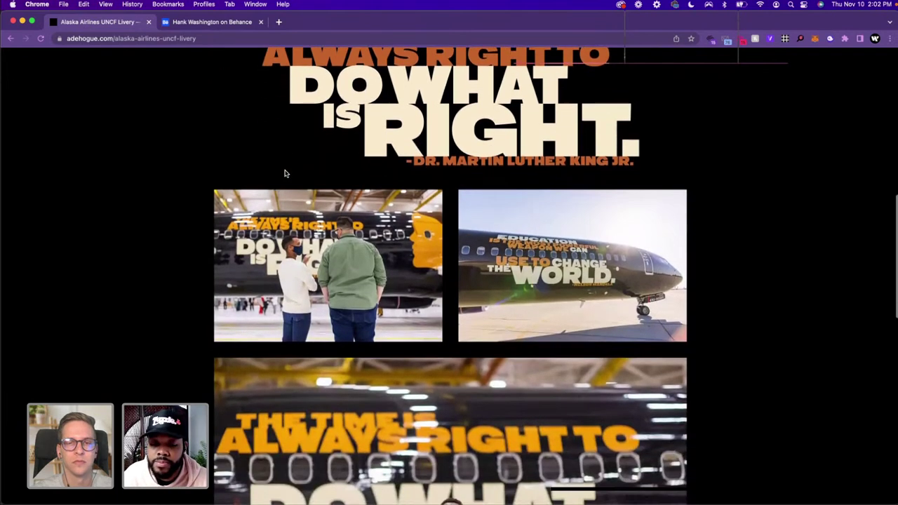
scroll(285, 173, down, 1)
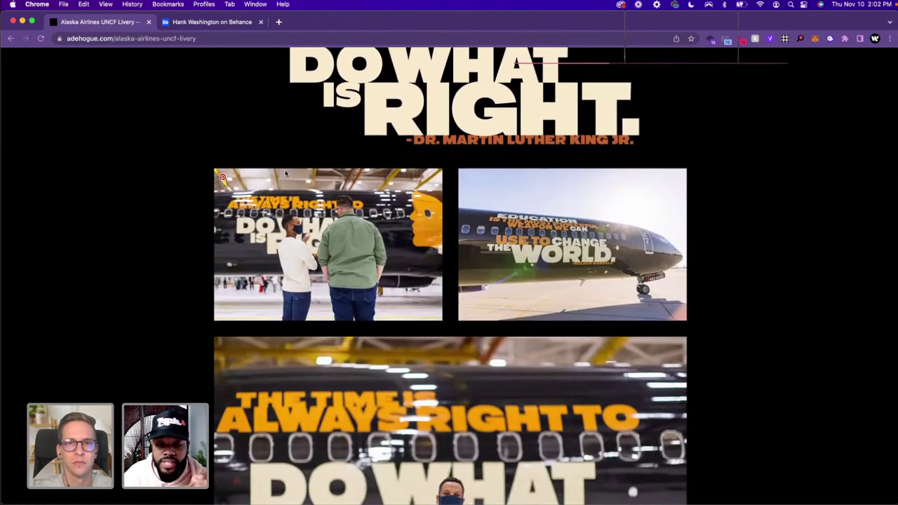
scroll(284, 173, down, 8)
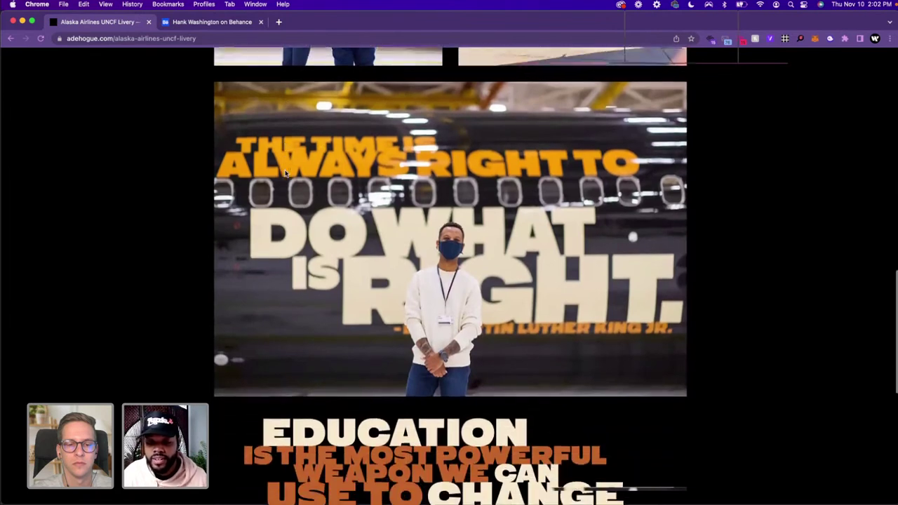
scroll(285, 173, down, 6)
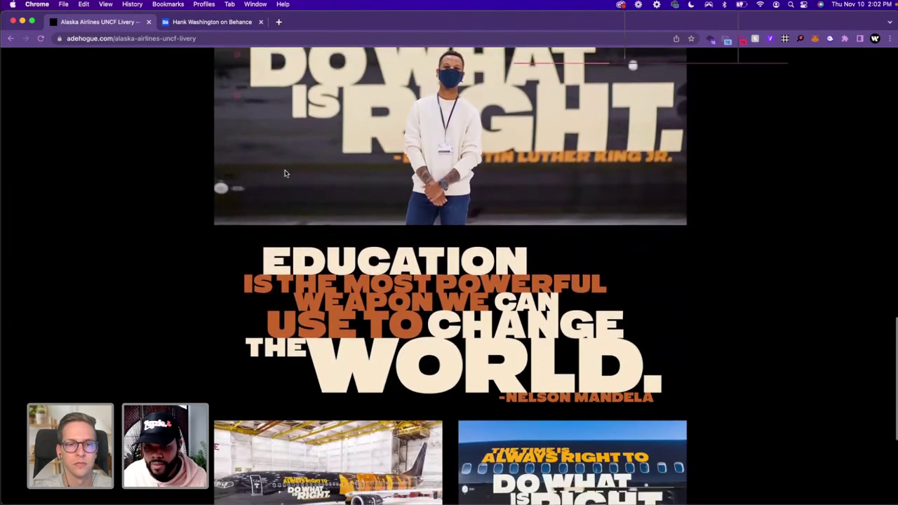
scroll(285, 173, down, 5)
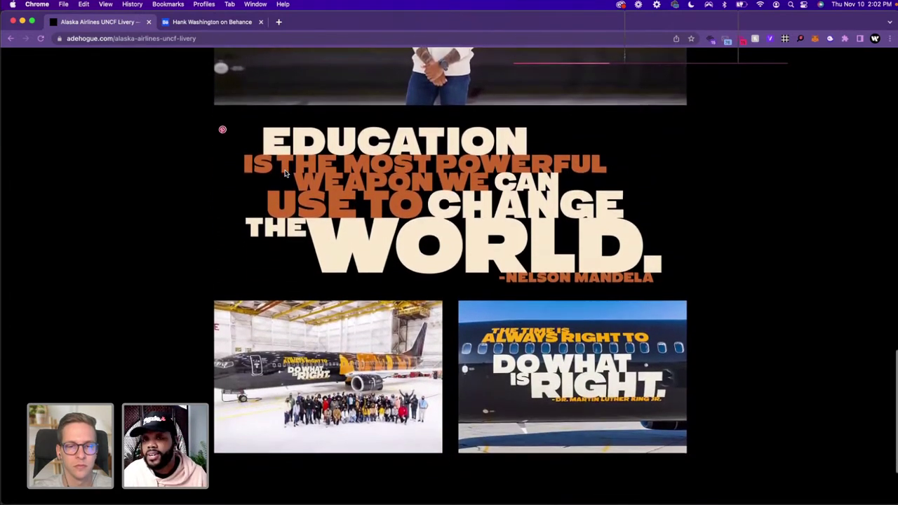
scroll(285, 174, down, 1)
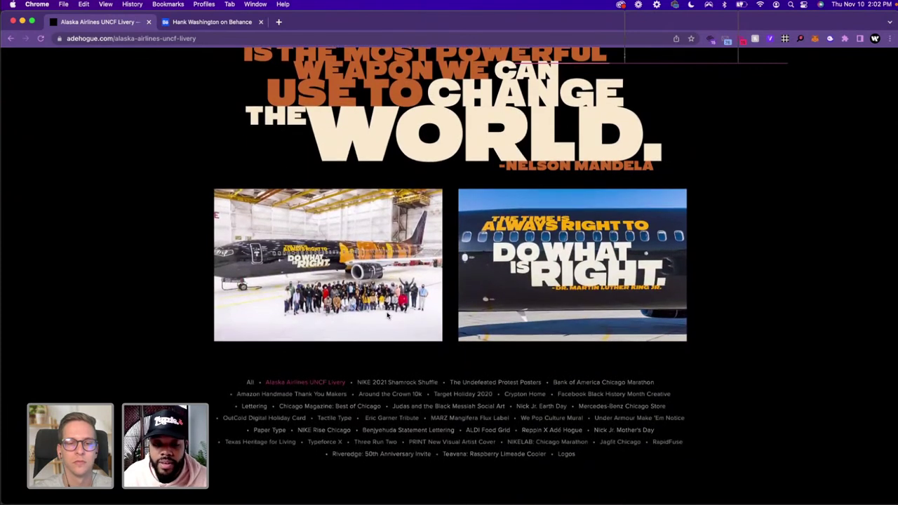
Open the NIKE 2021 Shamrock Shuffle project and browse its apparel photos and logos to the project index
click(390, 384)
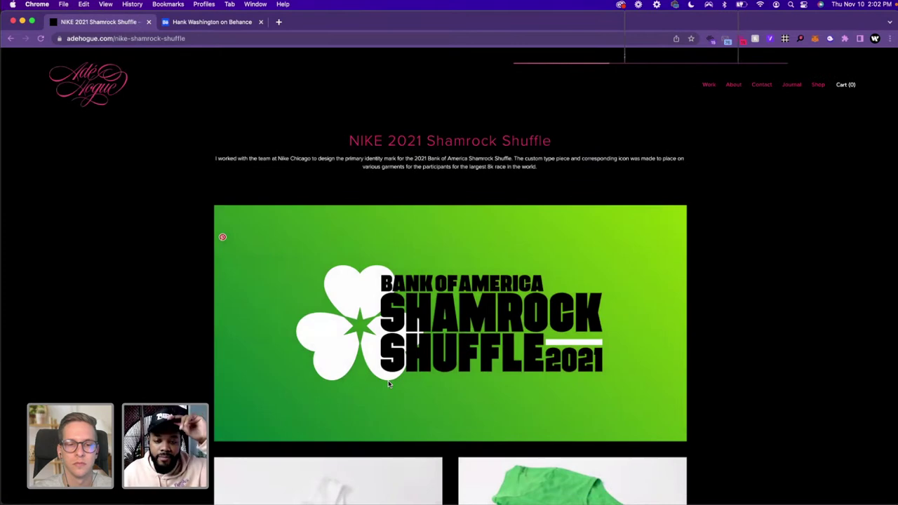
scroll(377, 391, down, 1)
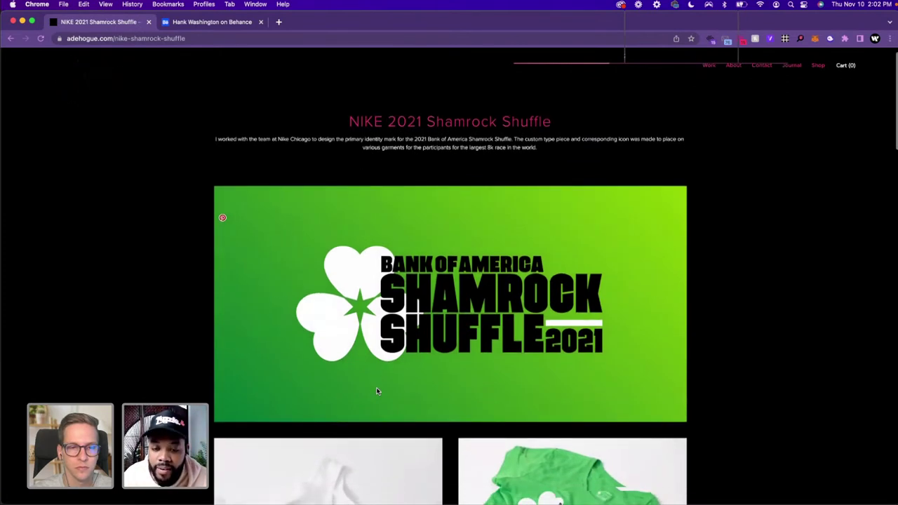
scroll(376, 391, down, 5)
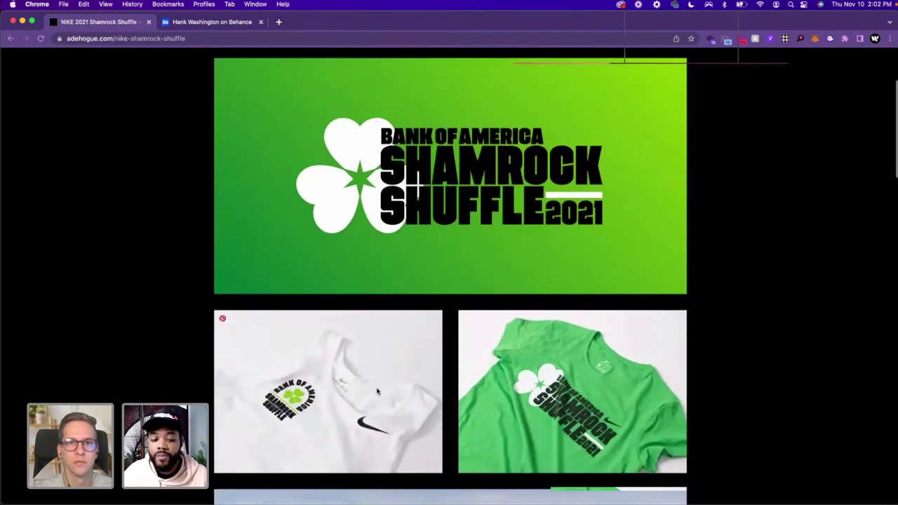
scroll(377, 391, down, 2)
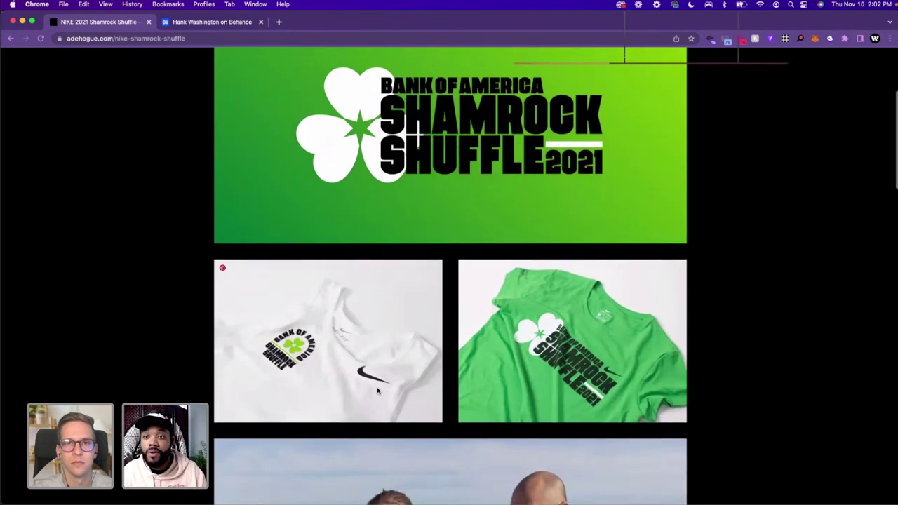
scroll(377, 391, down, 2)
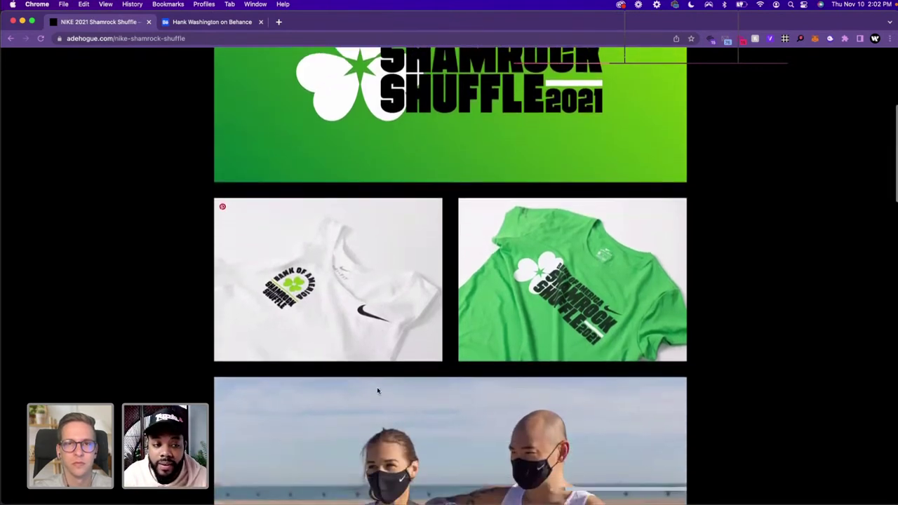
scroll(377, 391, down, 8)
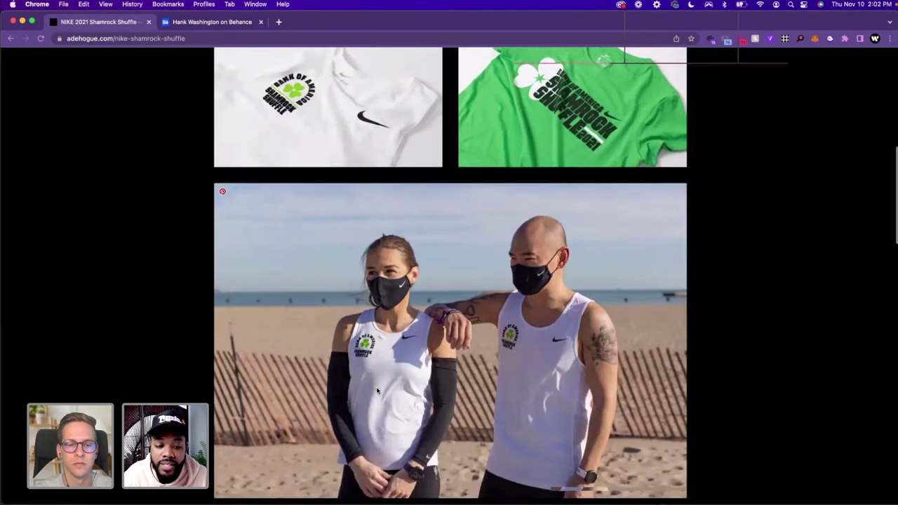
scroll(376, 391, down, 2)
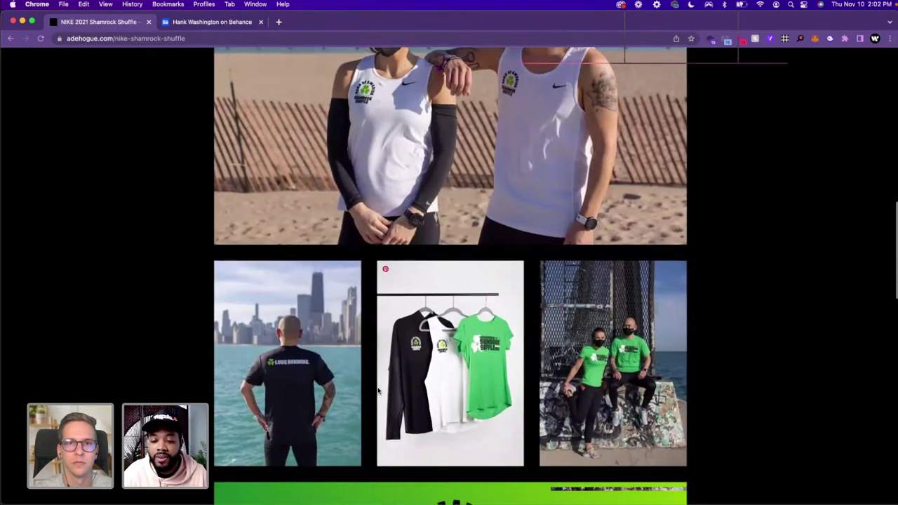
scroll(378, 391, down, 2)
scroll(378, 392, down, 5)
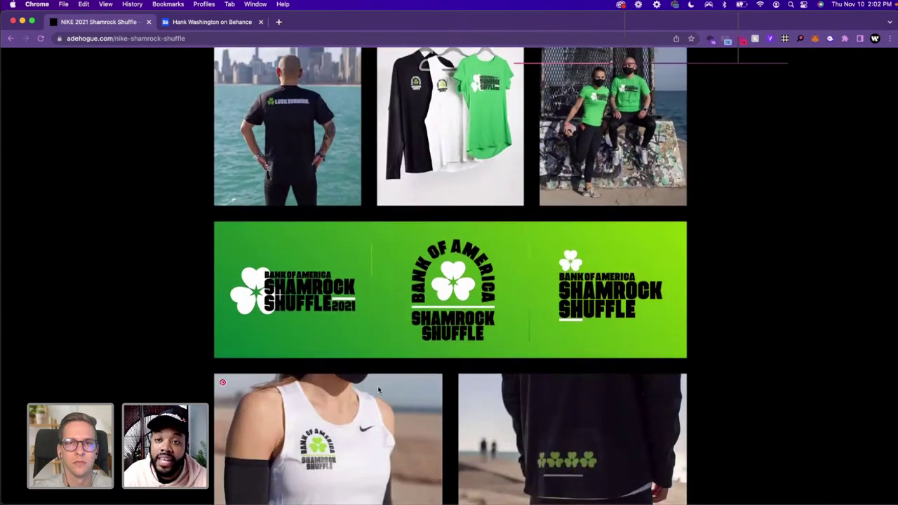
scroll(378, 385, down, 4)
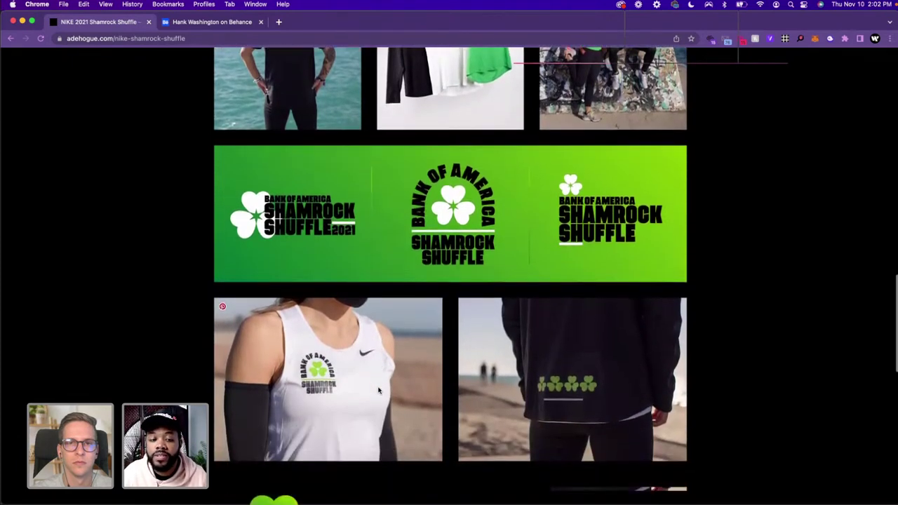
scroll(378, 391, down, 10)
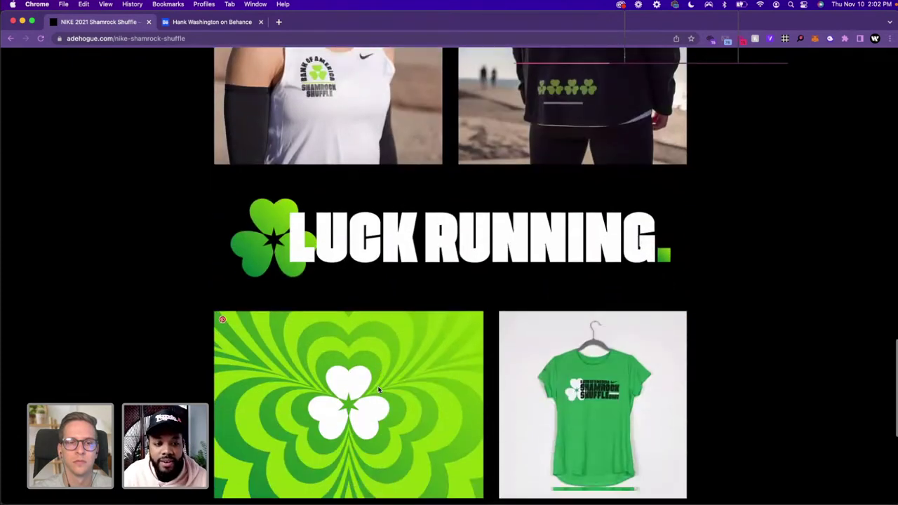
scroll(378, 391, down, 2)
scroll(378, 391, down, 5)
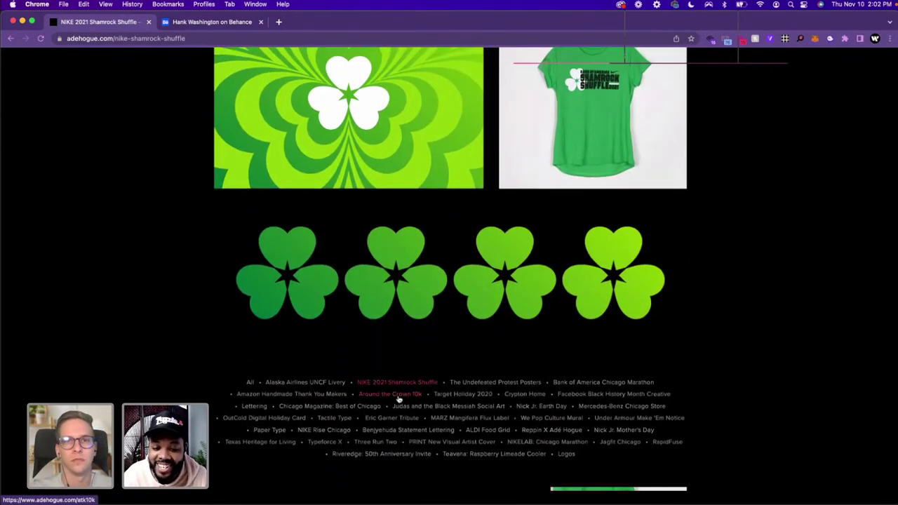
Browse the Target Holiday 2020 project to its bottom, then open Nick Jr. Mother's Day
click(465, 396)
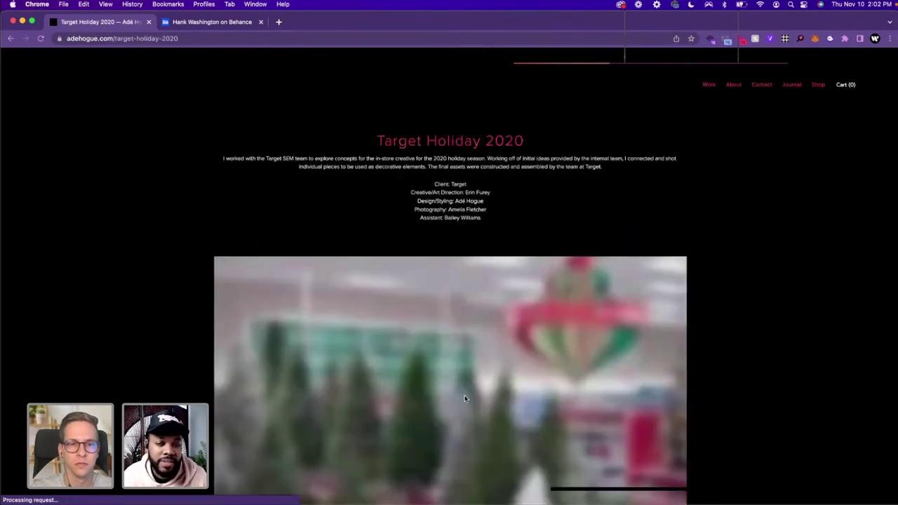
scroll(467, 398, down, 5)
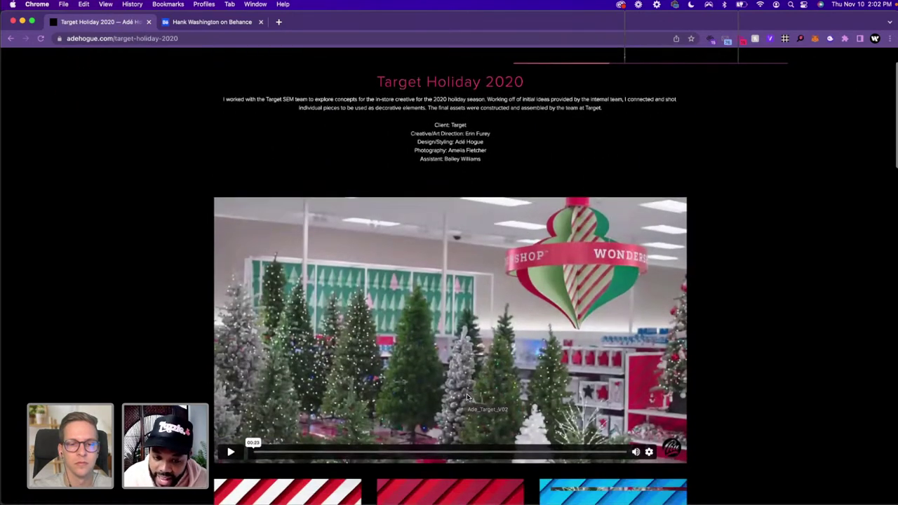
scroll(468, 398, down, 5)
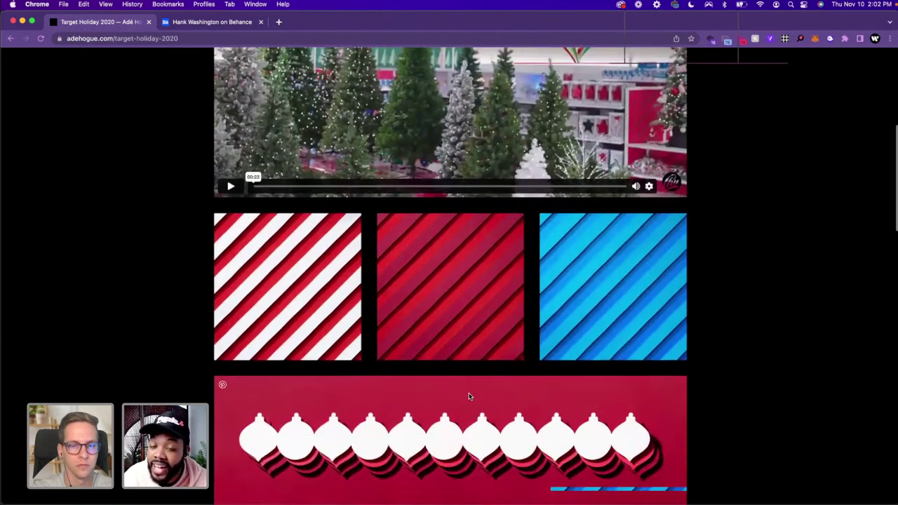
scroll(470, 395, down, 6)
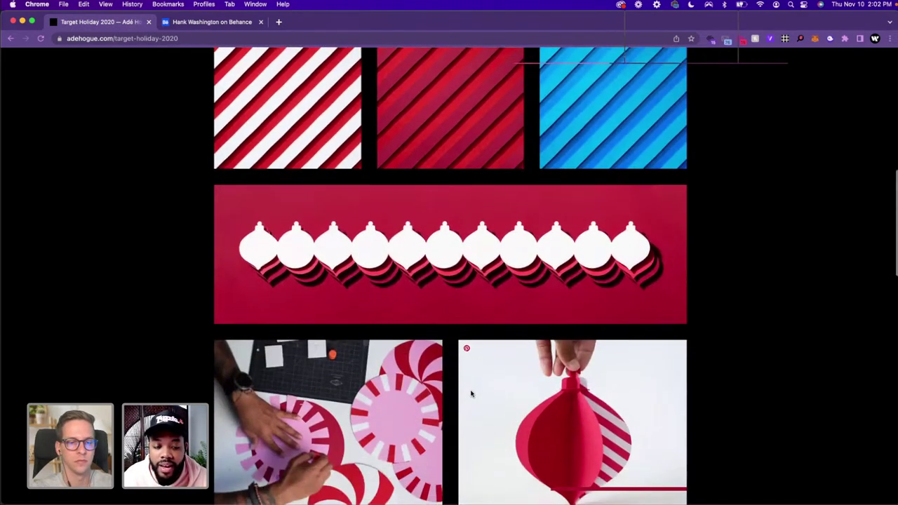
scroll(470, 394, down, 3)
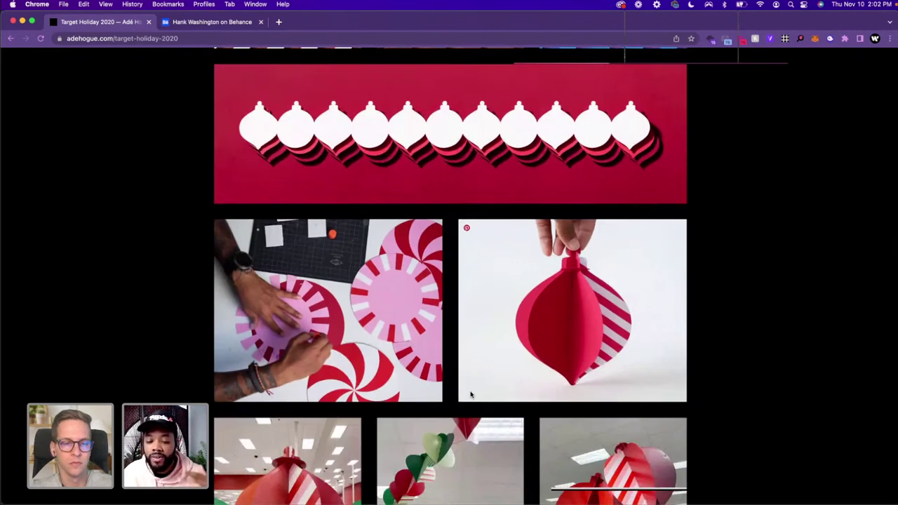
scroll(471, 395, down, 5)
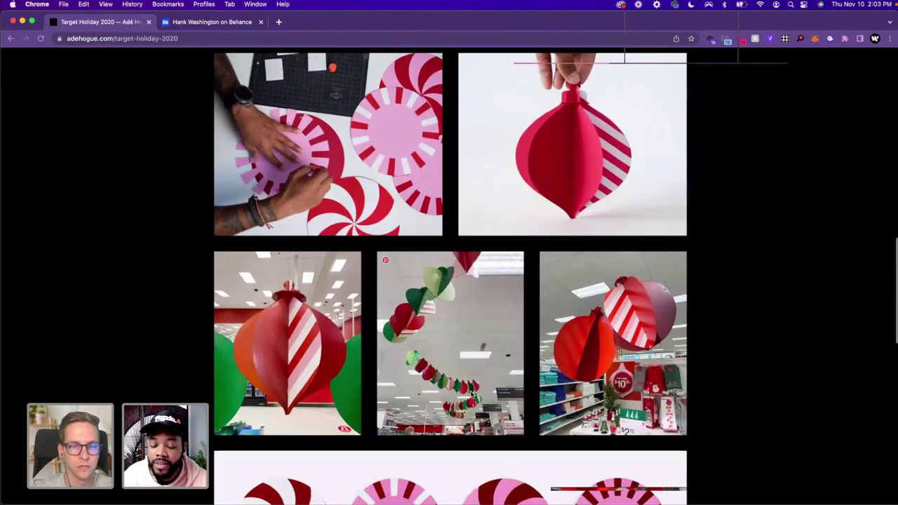
scroll(468, 398, down, 6)
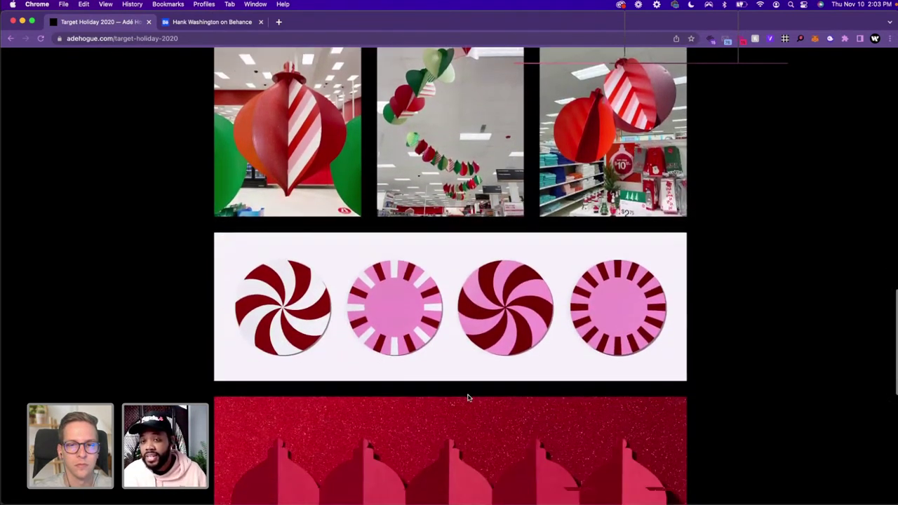
scroll(469, 398, down, 4)
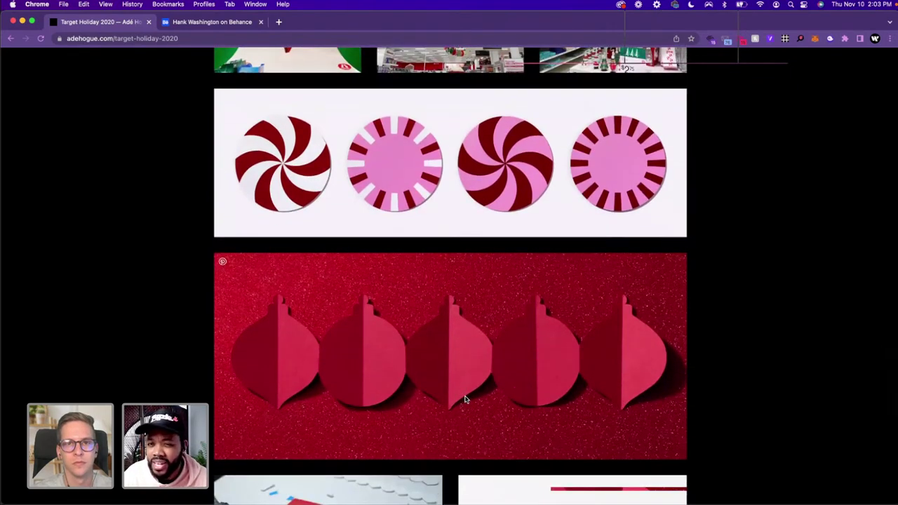
scroll(466, 397, down, 3)
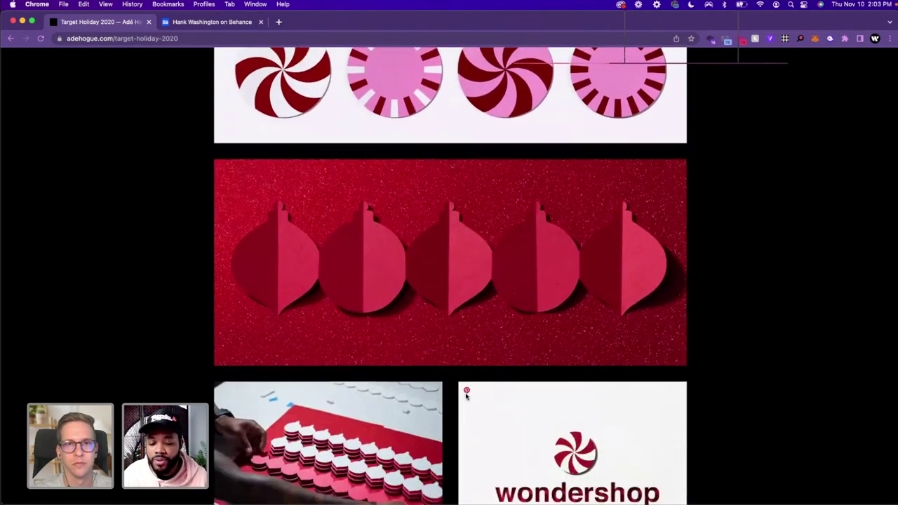
scroll(466, 398, down, 5)
scroll(466, 397, down, 1)
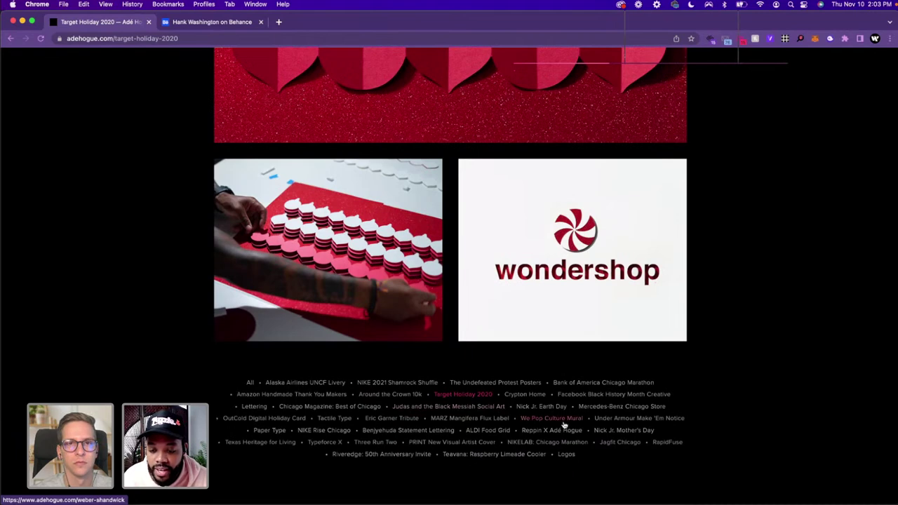
click(594, 431)
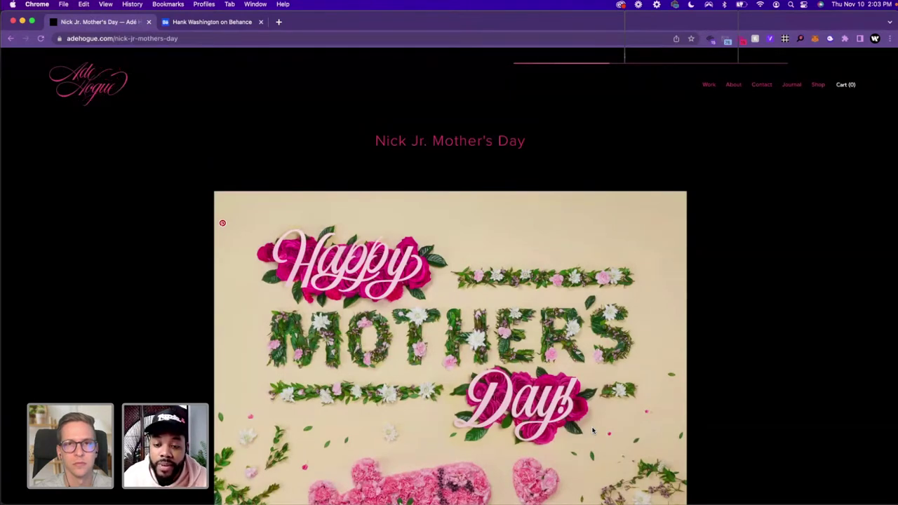
Browse the Nick Jr. Mother's Day flower artwork, then open the OutCold Digital Holiday Card project
scroll(589, 432, down, 3)
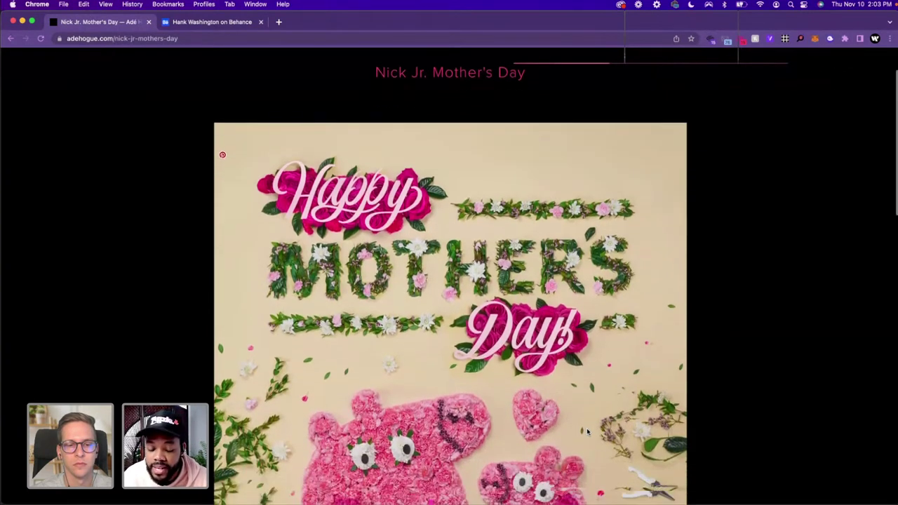
scroll(588, 432, down, 3)
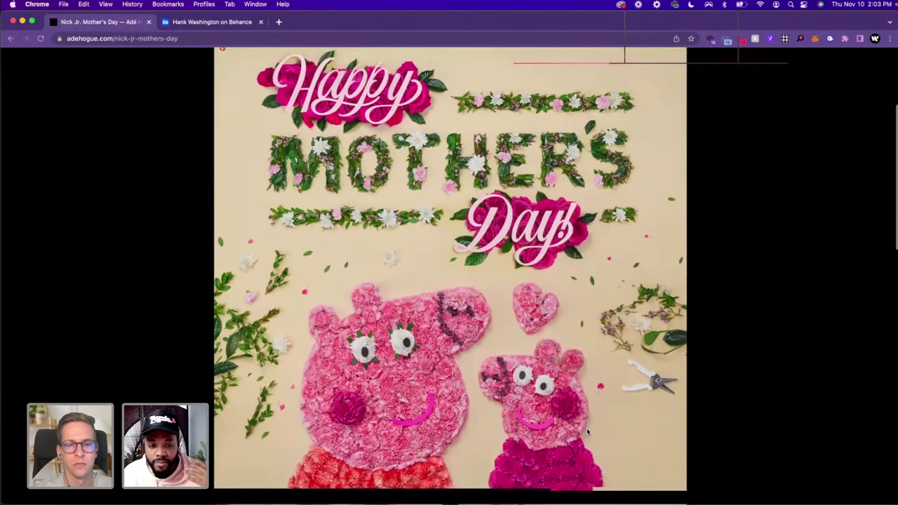
scroll(588, 433, down, 2)
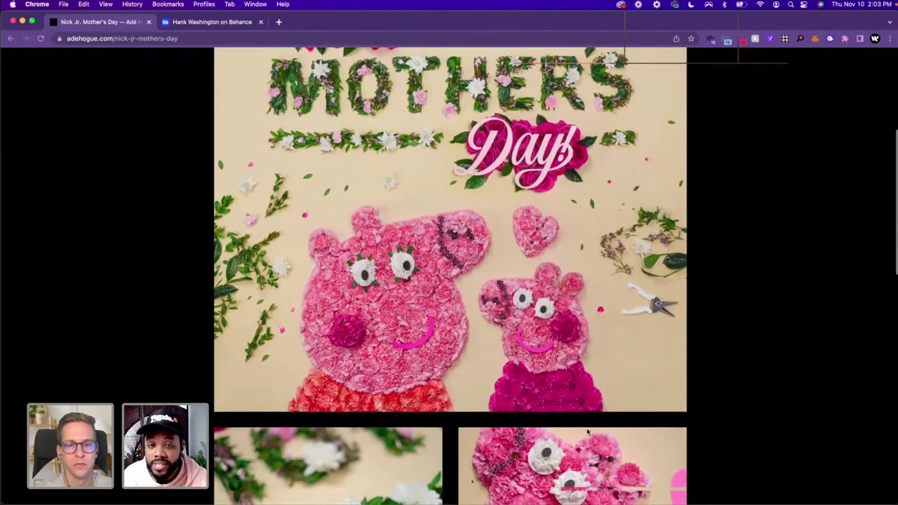
scroll(588, 432, down, 8)
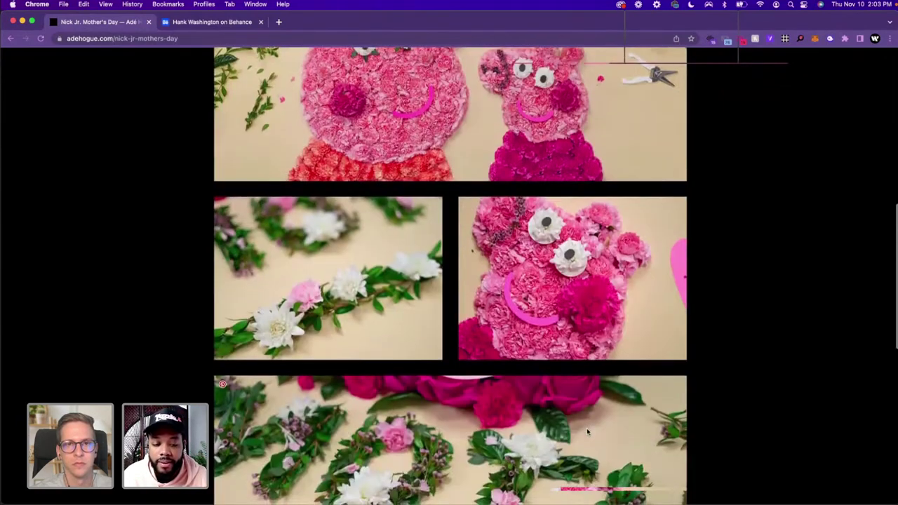
scroll(589, 433, down, 12)
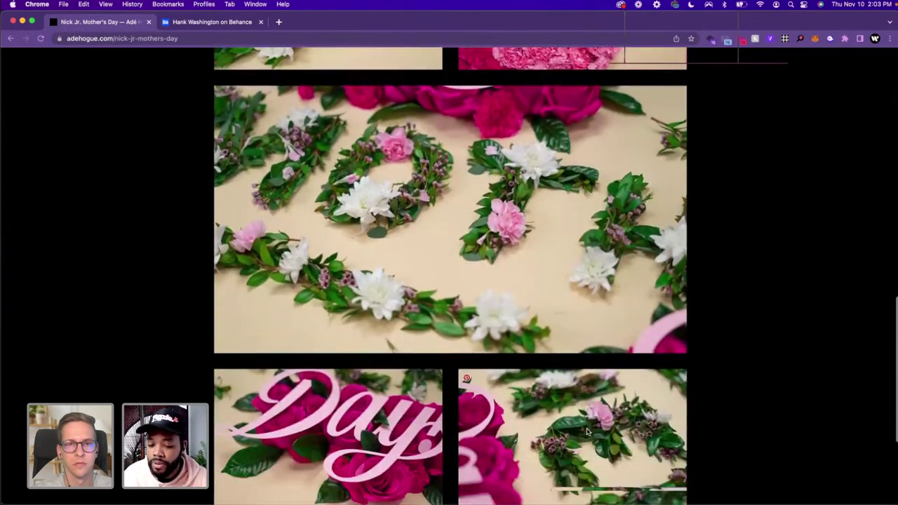
scroll(588, 432, down, 1)
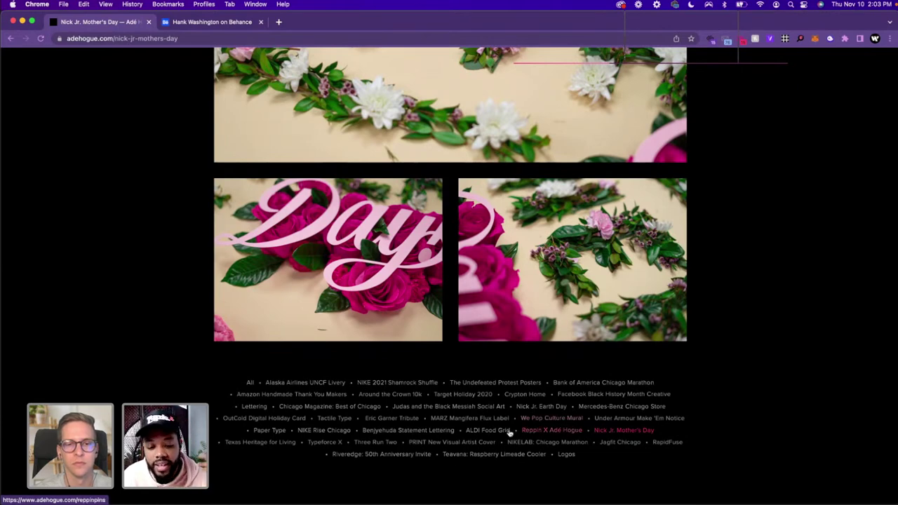
click(304, 422)
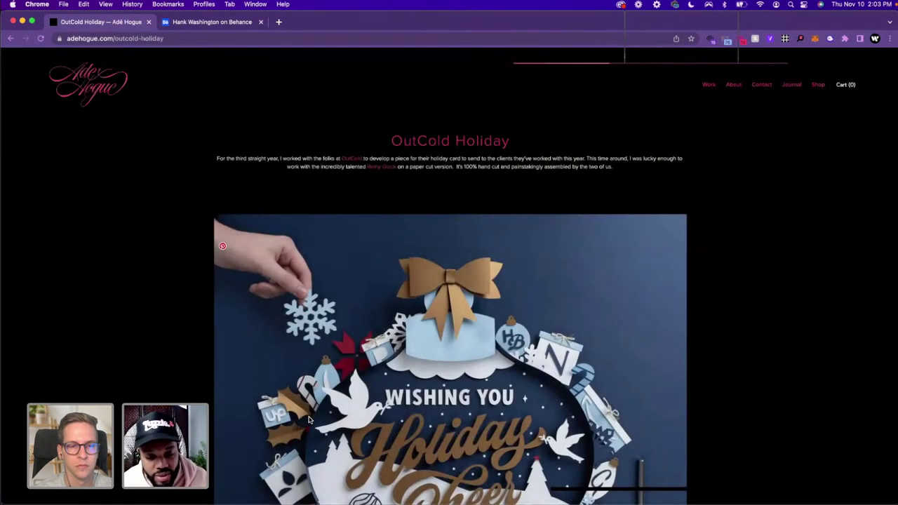
View the OutCold paper-cut holiday card, then open the Bank of America Chicago Marathon project
scroll(309, 419, down, 5)
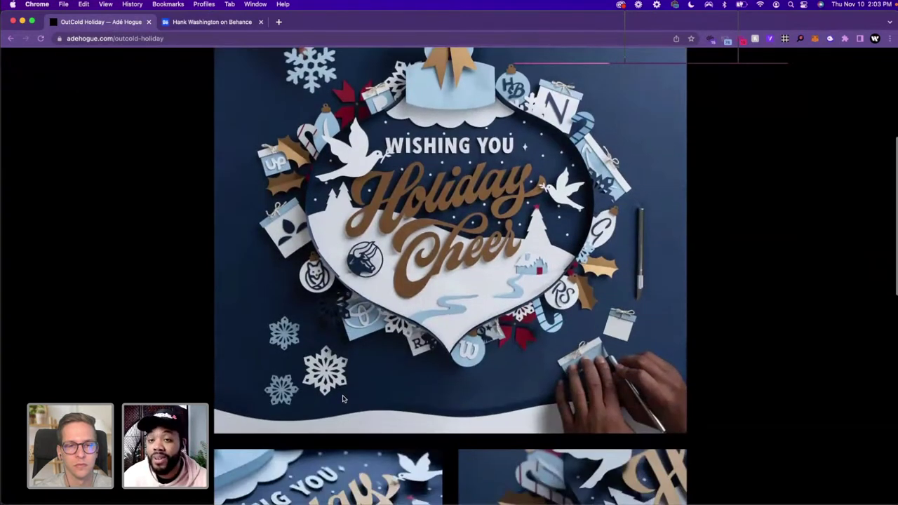
scroll(343, 399, down, 5)
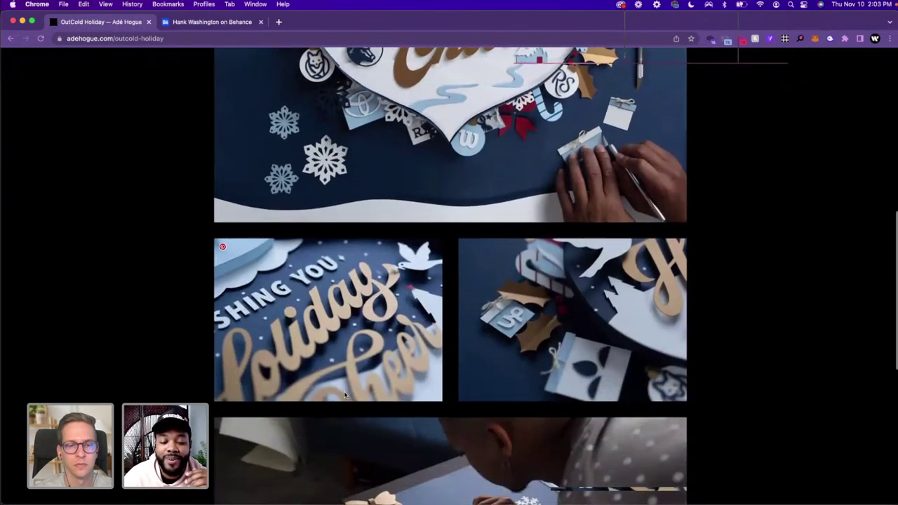
scroll(344, 395, down, 5)
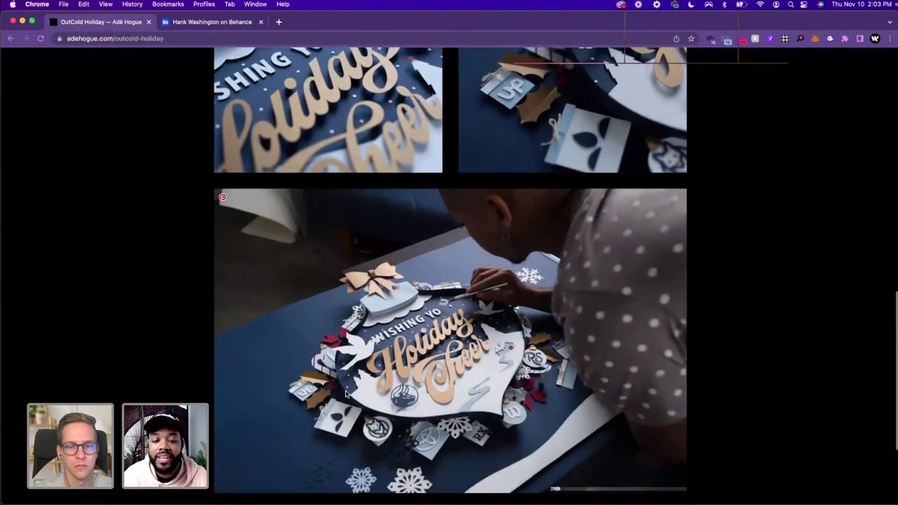
scroll(345, 395, down, 4)
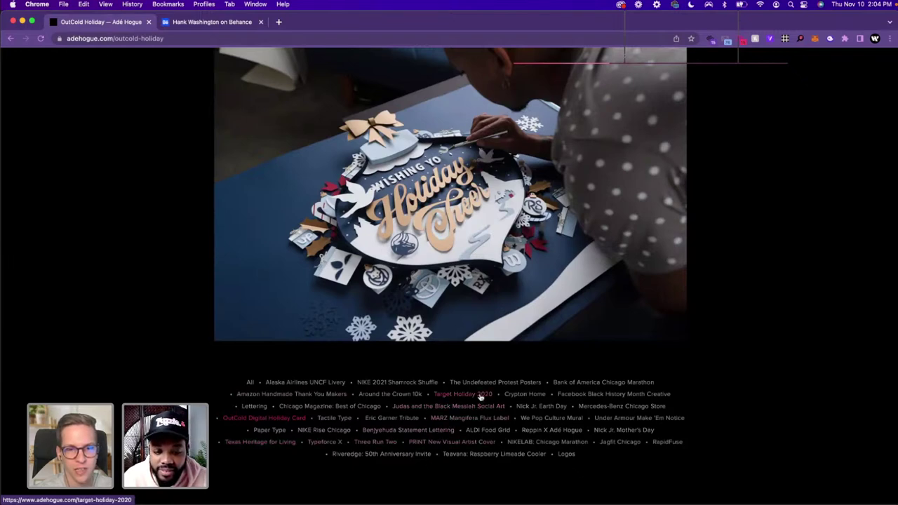
click(570, 383)
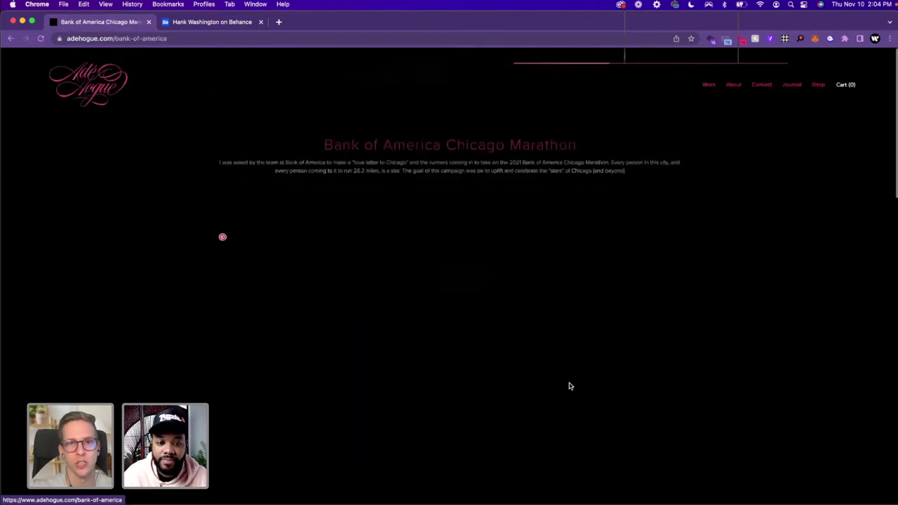
Start the Bank of America Chicago Marathon mural video playing
scroll(570, 386, down, 1)
scroll(572, 385, down, 3)
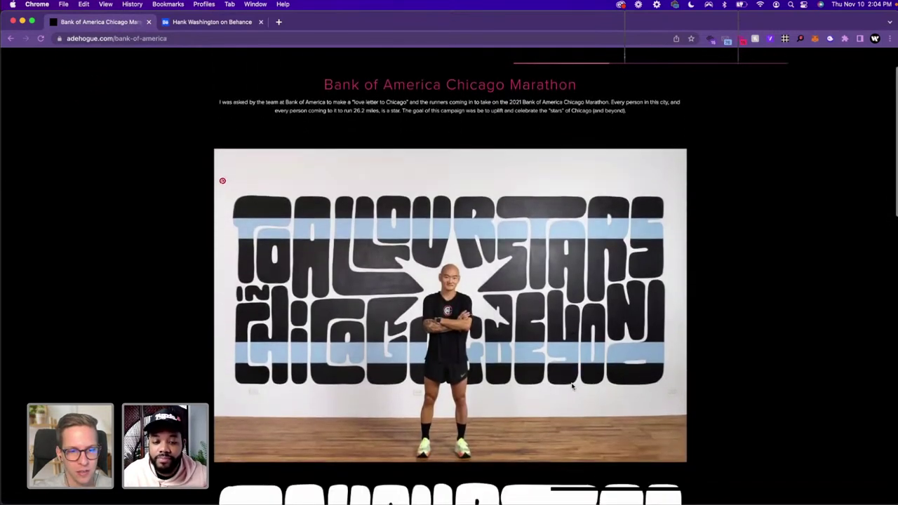
scroll(583, 371, down, 10)
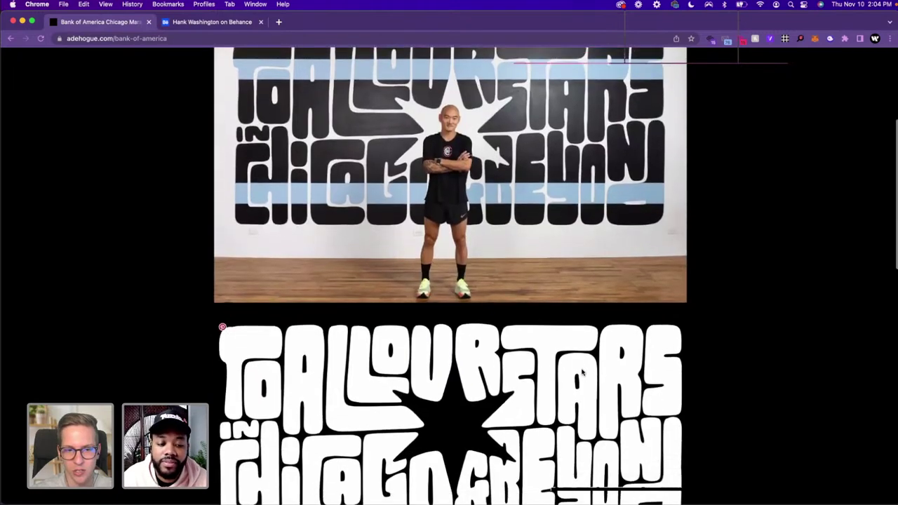
scroll(582, 372, down, 5)
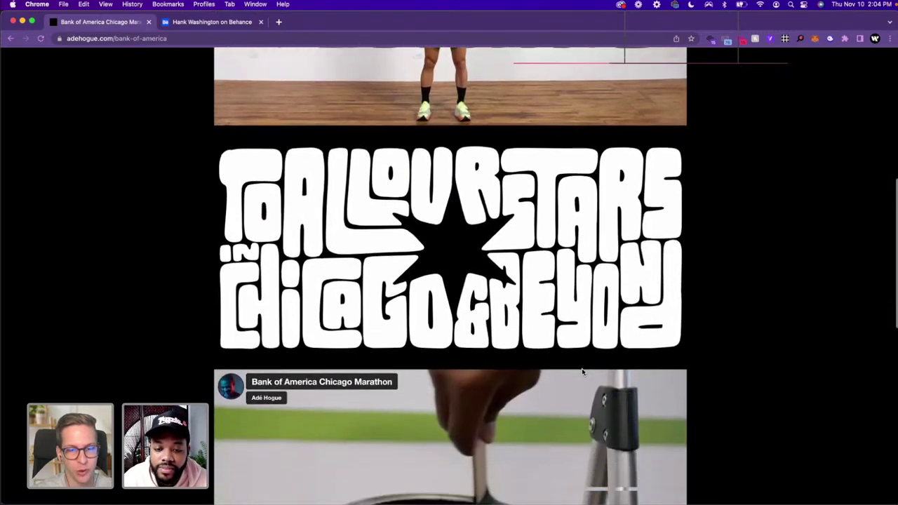
scroll(582, 372, down, 9)
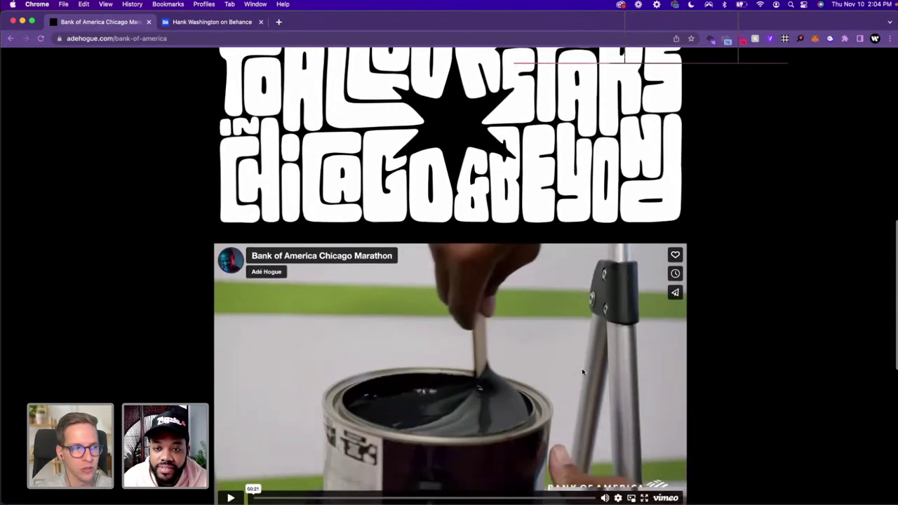
scroll(582, 372, down, 2)
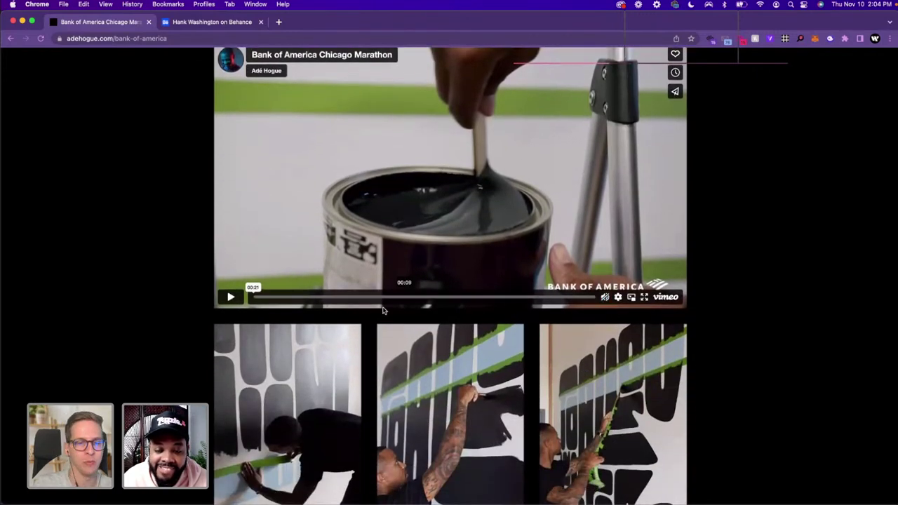
click(233, 298)
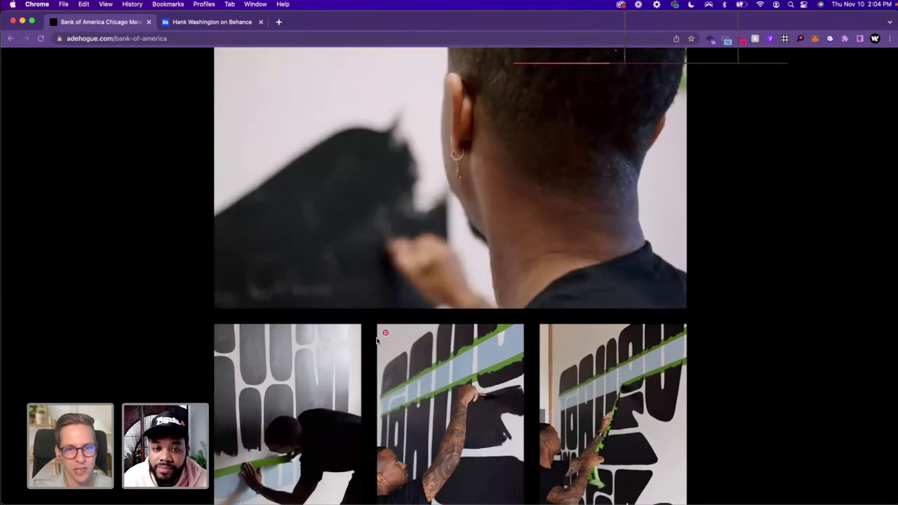
Watch the mural video through to its end logo, pause it, and continue to the project links
scroll(377, 337, up, 2)
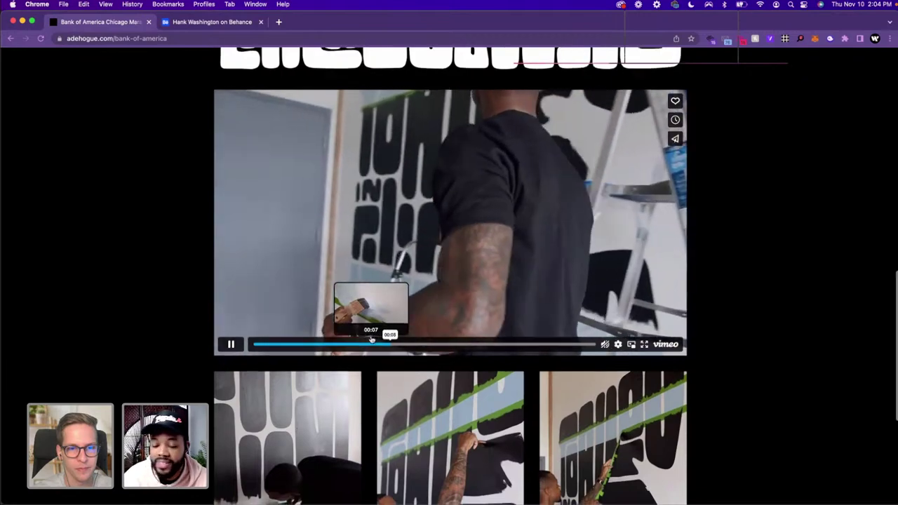
scroll(372, 337, down, 2)
scroll(372, 340, down, 1)
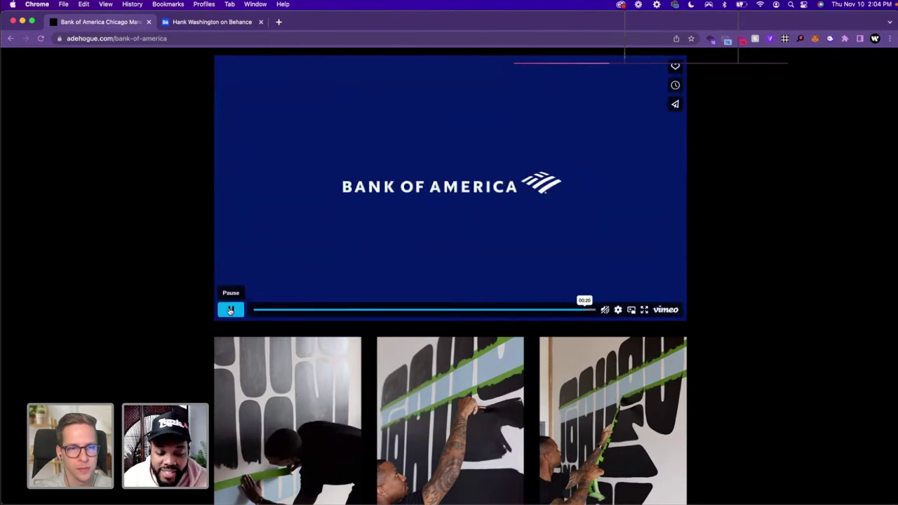
click(230, 310)
scroll(273, 342, down, 6)
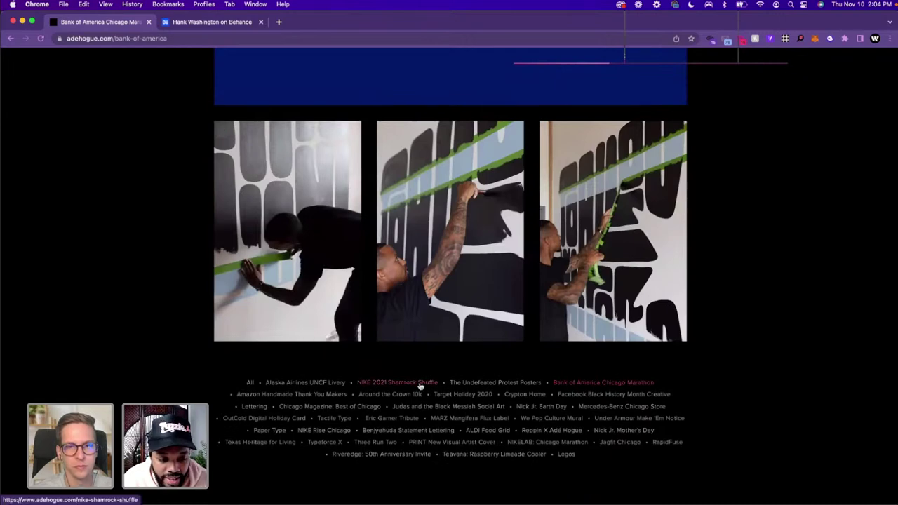
Open the Lettering page and browse its pieces down past 'And Still I Vote' to the project index
click(254, 407)
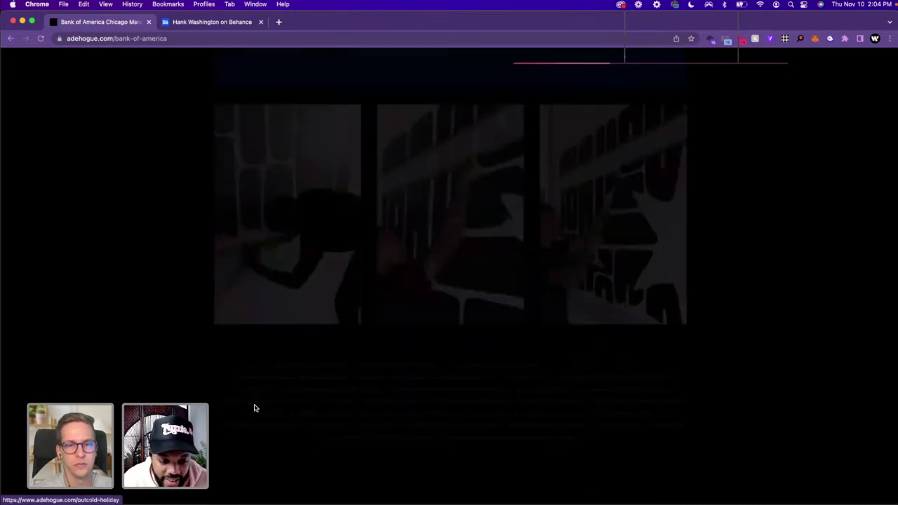
scroll(273, 393, down, 8)
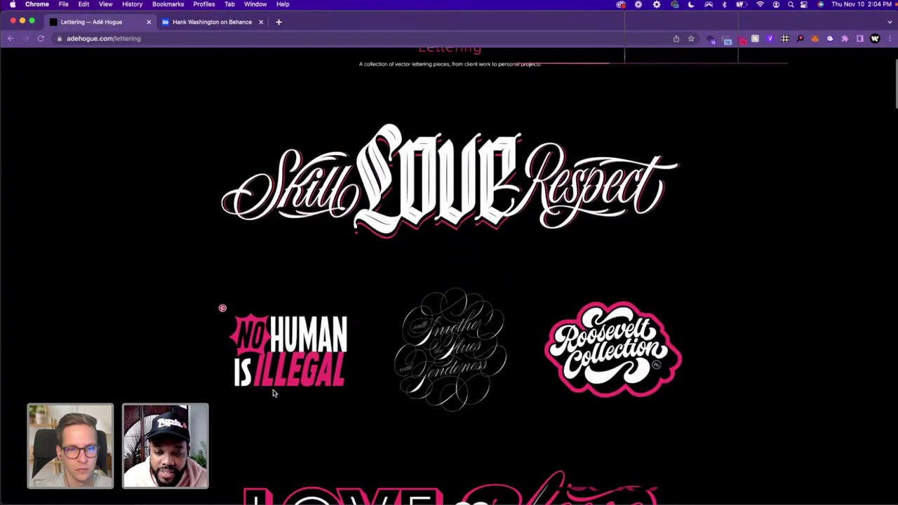
scroll(273, 393, down, 7)
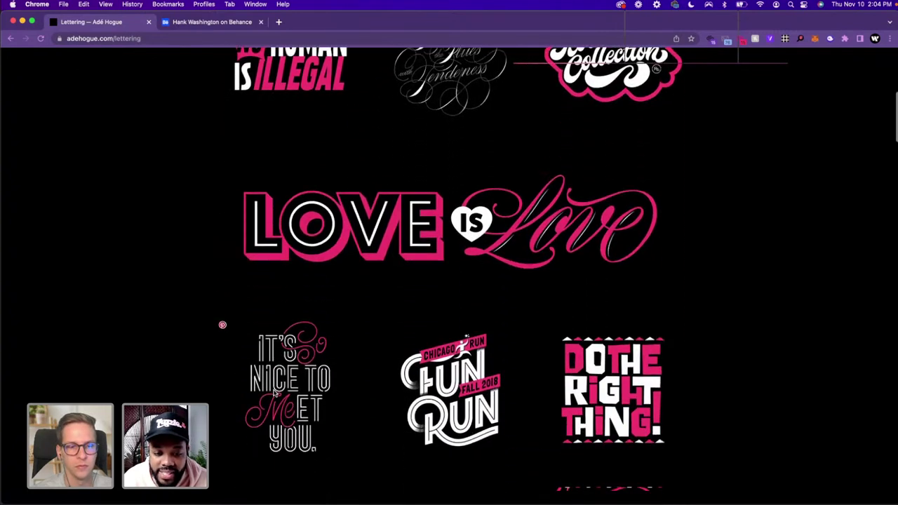
scroll(273, 393, down, 7)
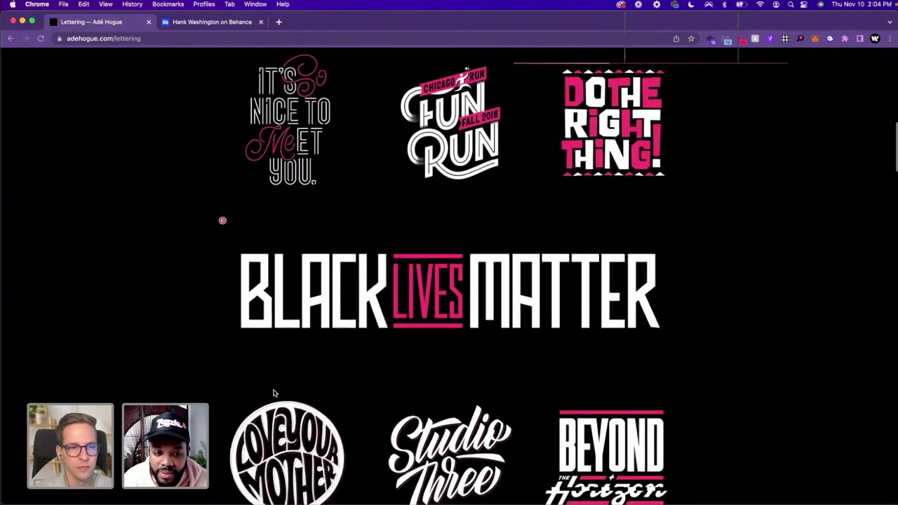
scroll(273, 393, down, 5)
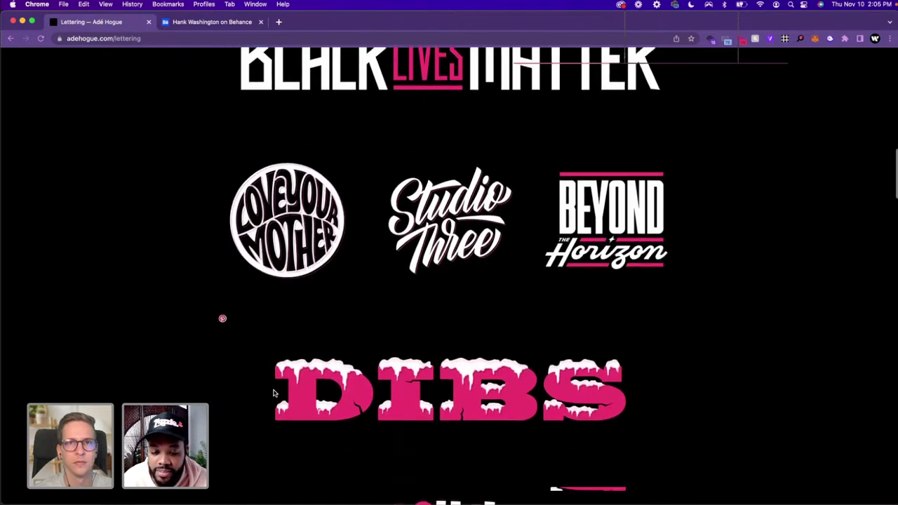
scroll(274, 393, down, 9)
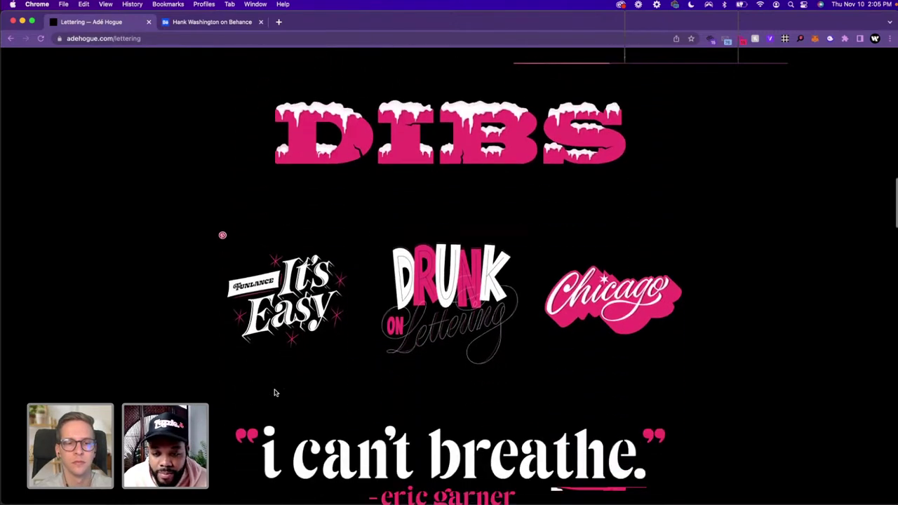
scroll(274, 393, down, 6)
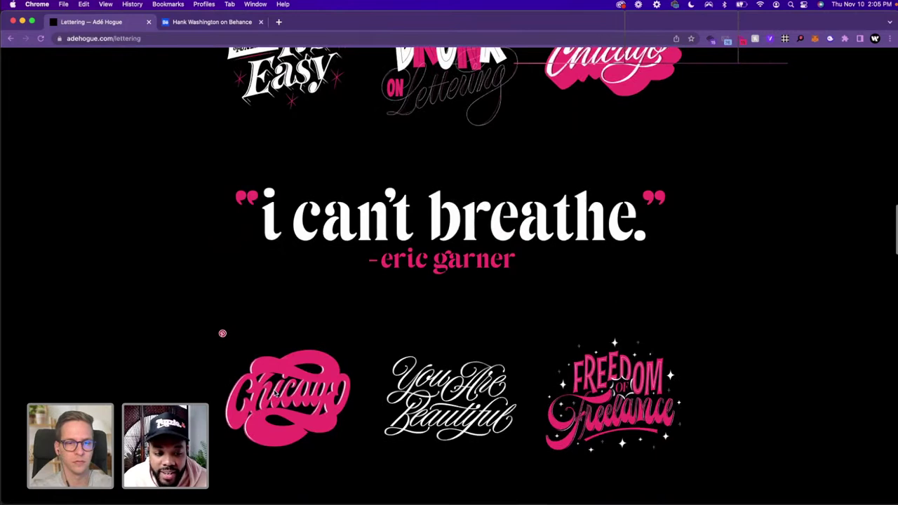
scroll(274, 394, down, 12)
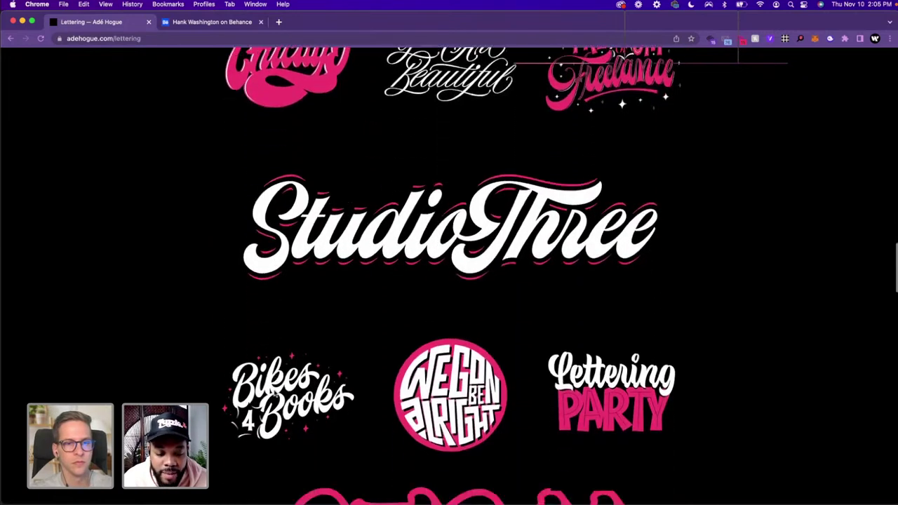
scroll(274, 393, down, 1)
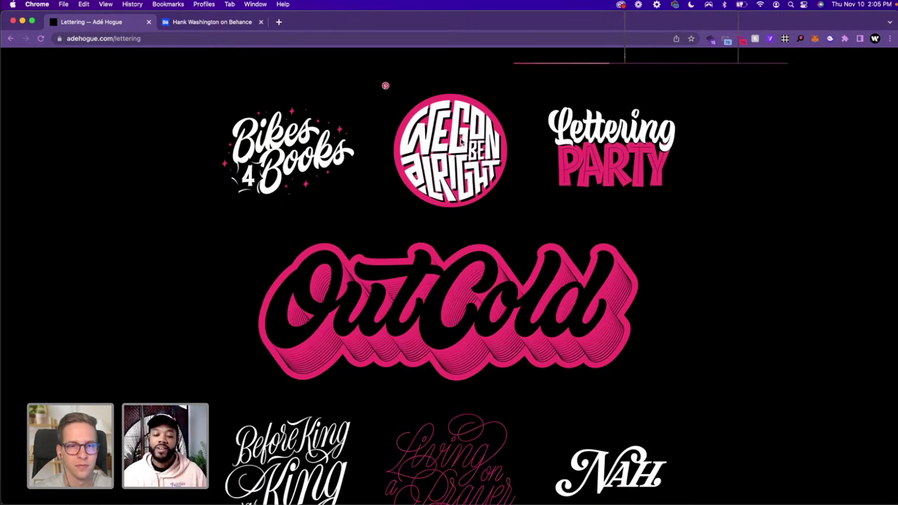
scroll(533, 231, down, 4)
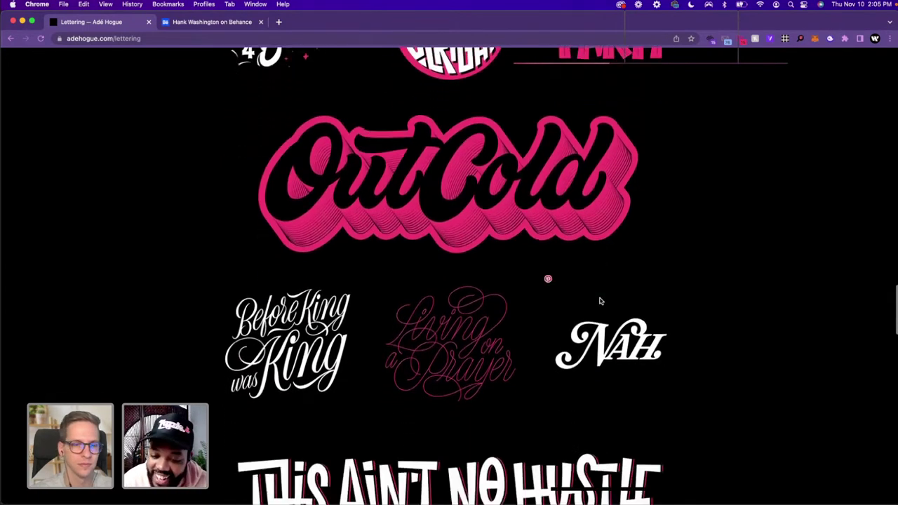
scroll(601, 300, down, 3)
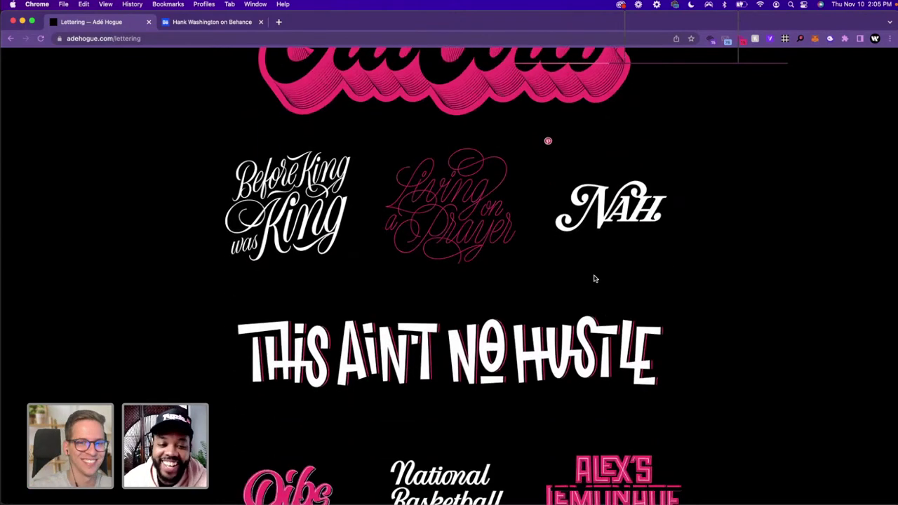
scroll(594, 279, down, 4)
scroll(592, 278, down, 5)
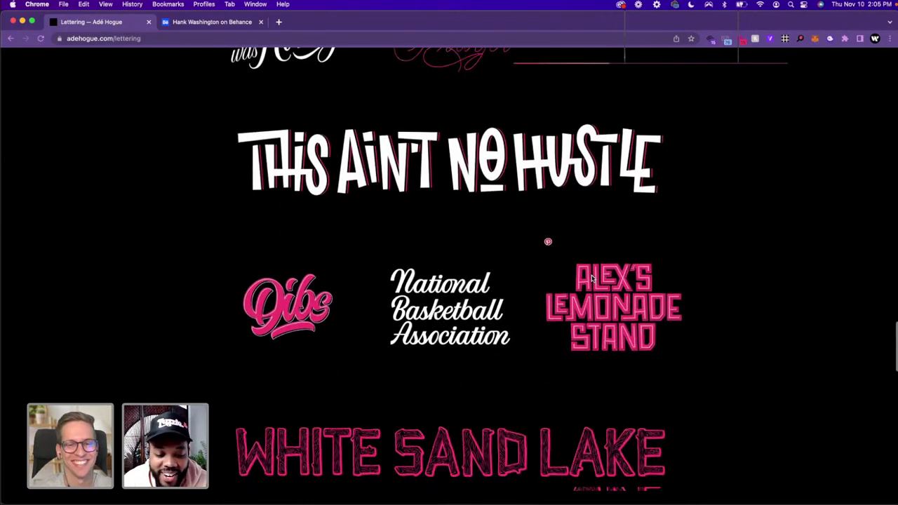
scroll(592, 279, down, 3)
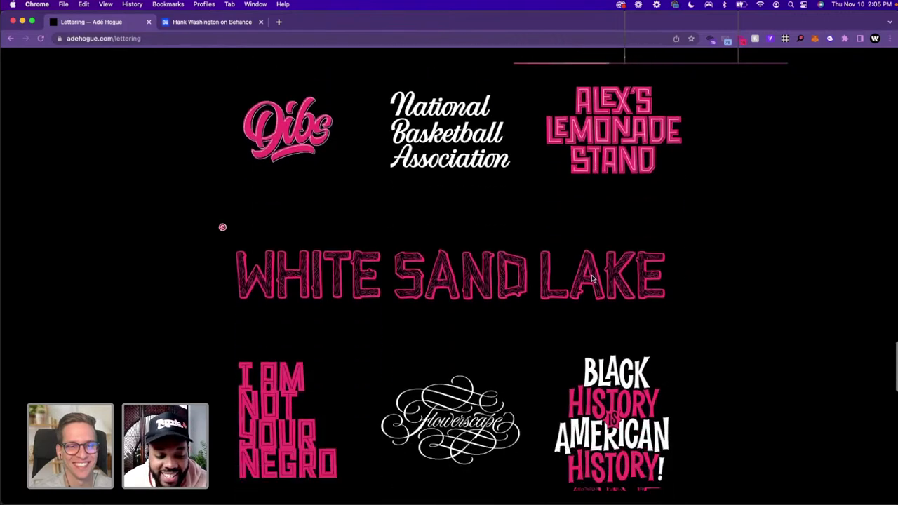
scroll(592, 279, down, 8)
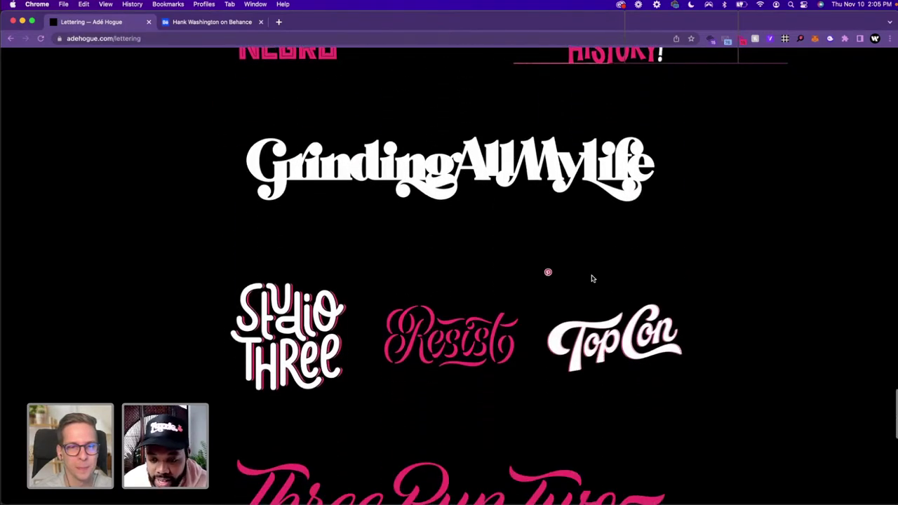
scroll(592, 279, down, 5)
scroll(592, 279, down, 1)
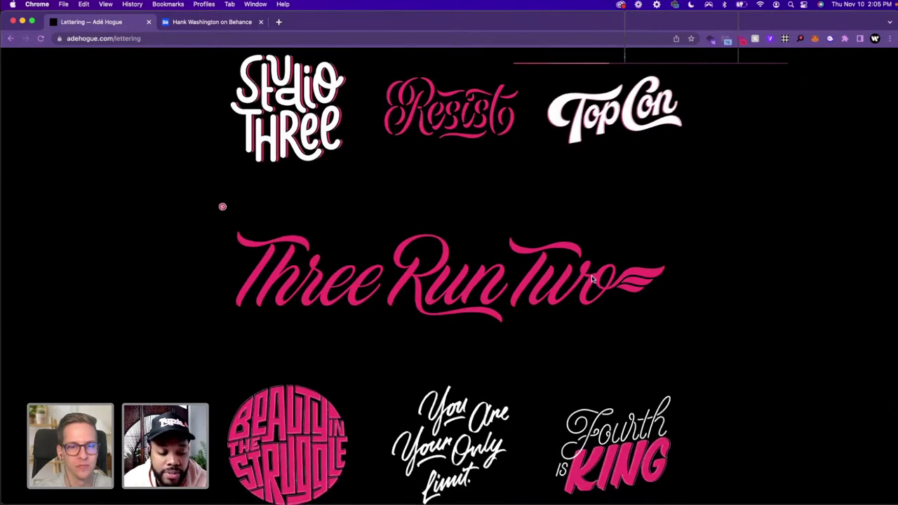
scroll(591, 278, down, 6)
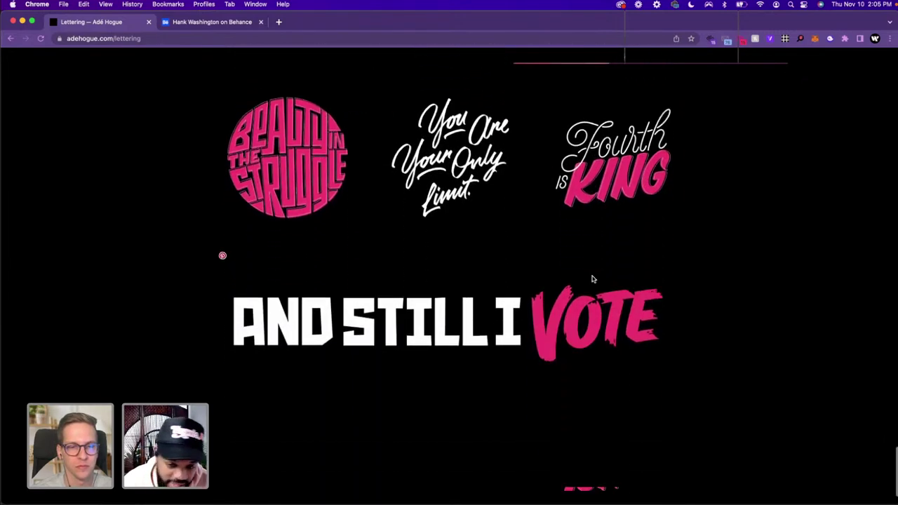
scroll(592, 279, down, 1)
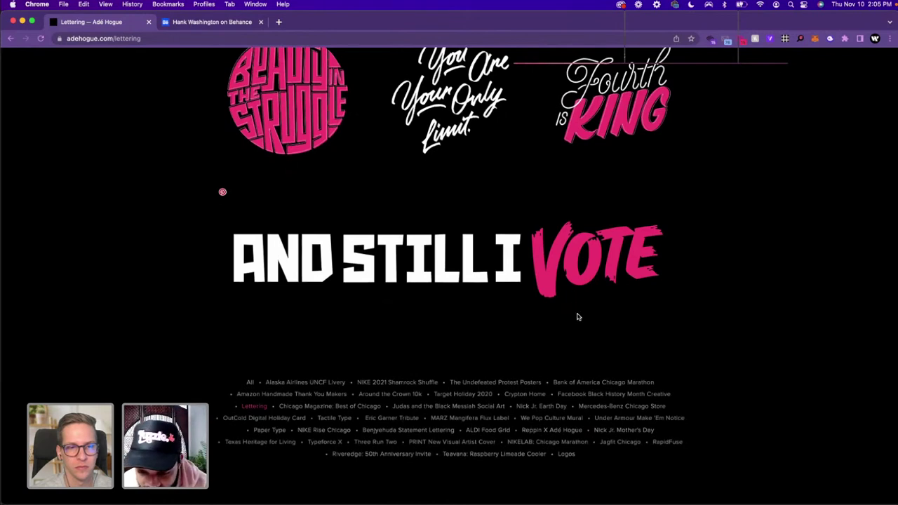
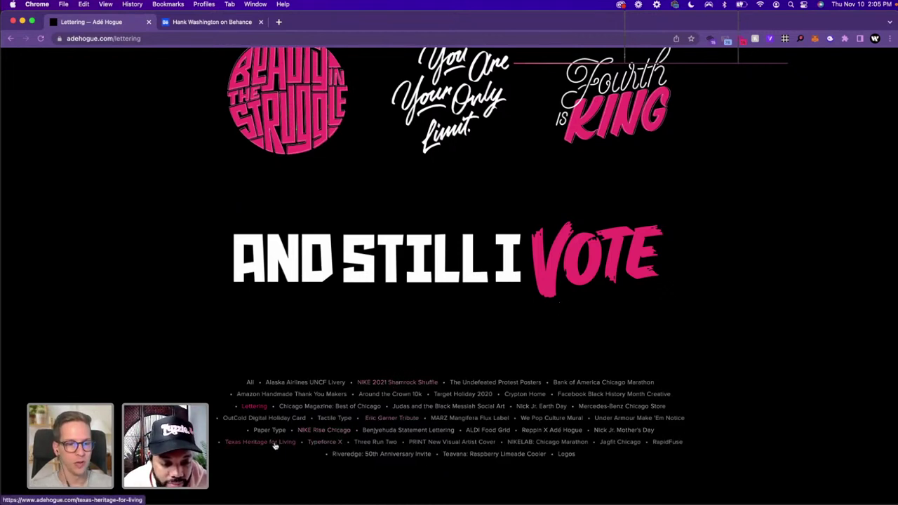
Open the NIKELAB: Chicago Marathon project and scroll through its shirt photos and RISE, CHI and pinwheel graphics
click(525, 442)
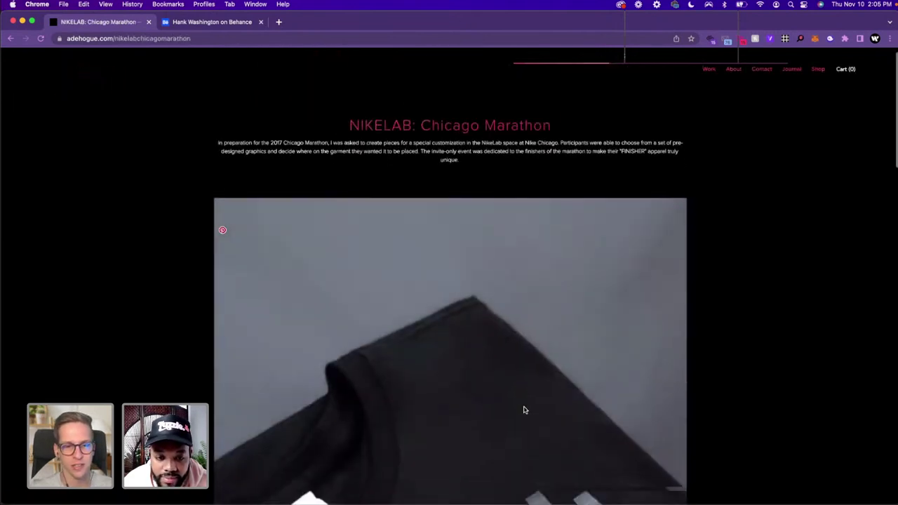
scroll(523, 410, down, 5)
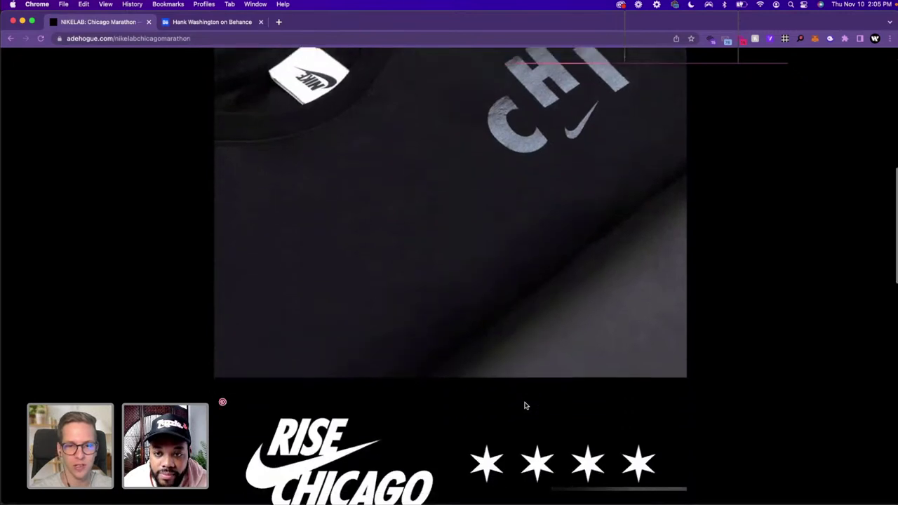
scroll(525, 406, down, 5)
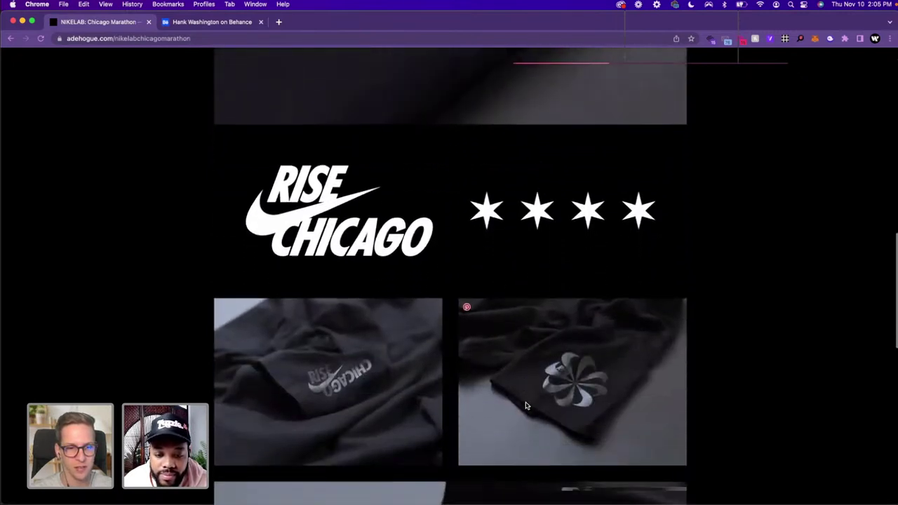
scroll(527, 406, down, 3)
scroll(527, 405, down, 5)
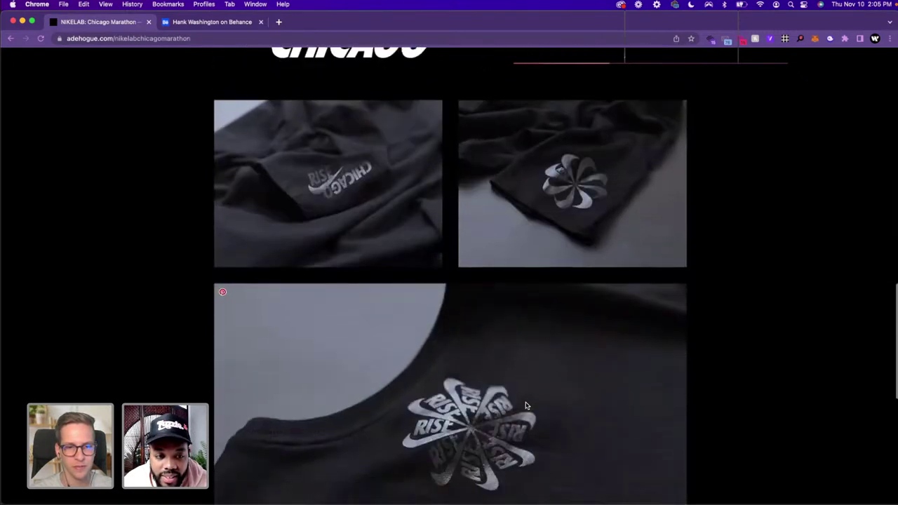
scroll(527, 406, down, 3)
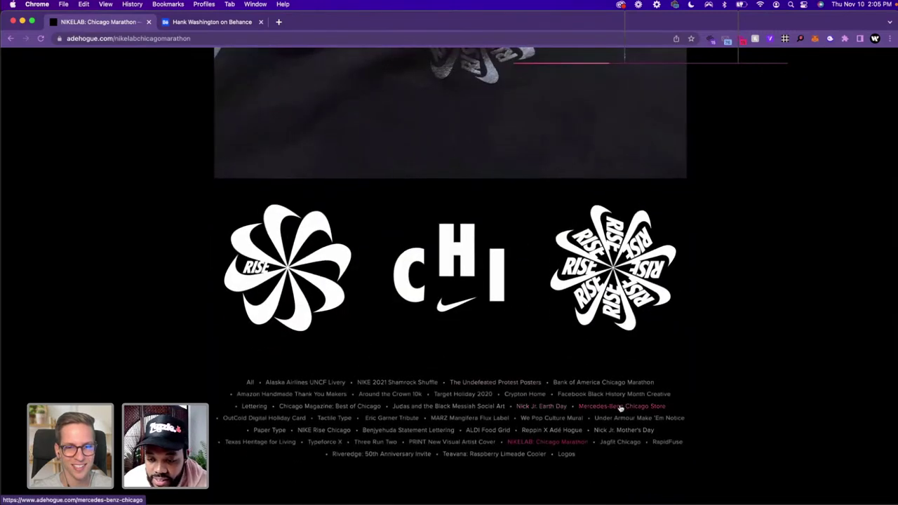
Open the ALDI Food Grid project and scroll down through its food-built letter photos
click(470, 429)
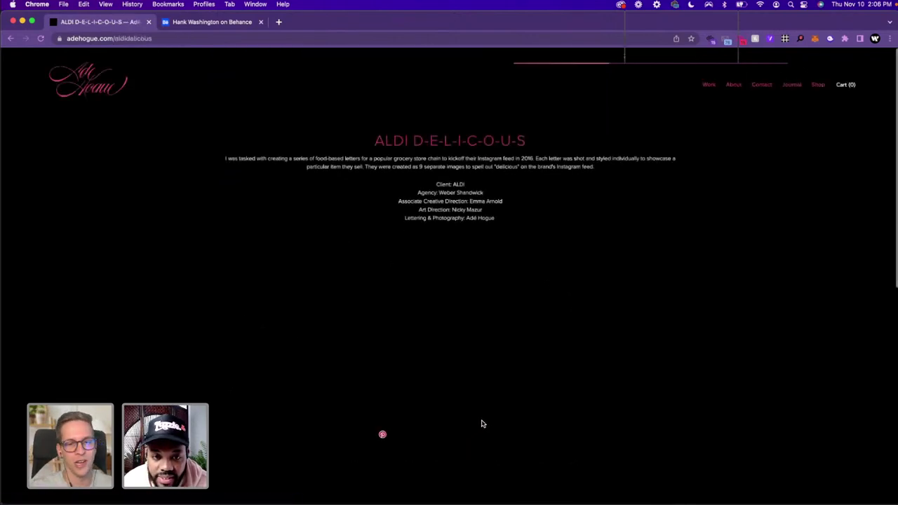
scroll(491, 412, down, 5)
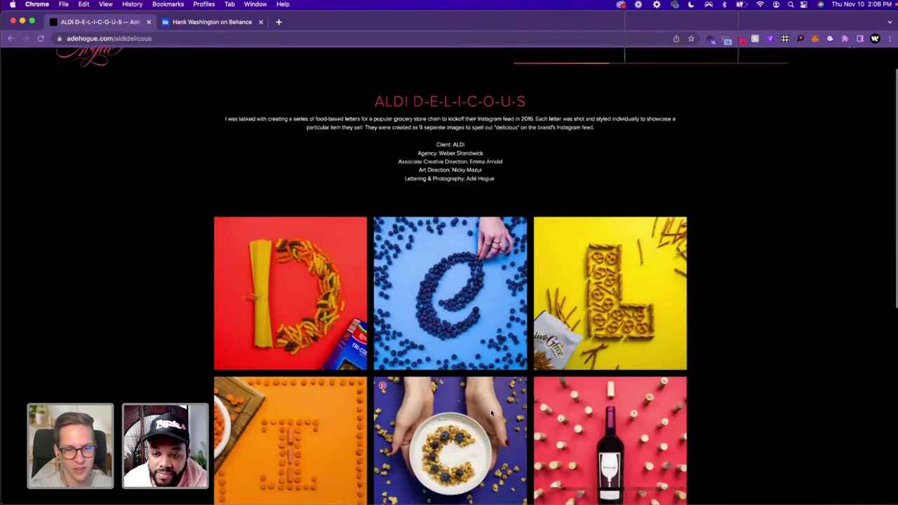
scroll(491, 414, down, 2)
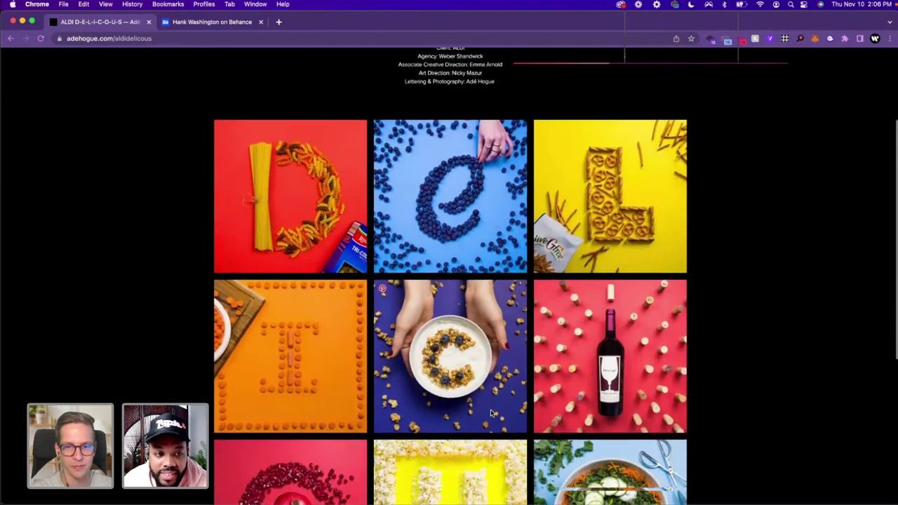
scroll(491, 413, down, 4)
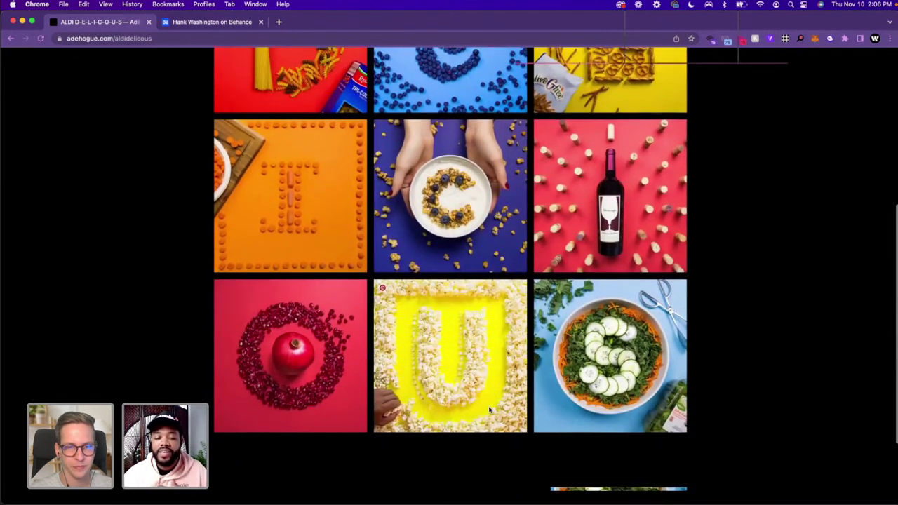
scroll(490, 410, down, 2)
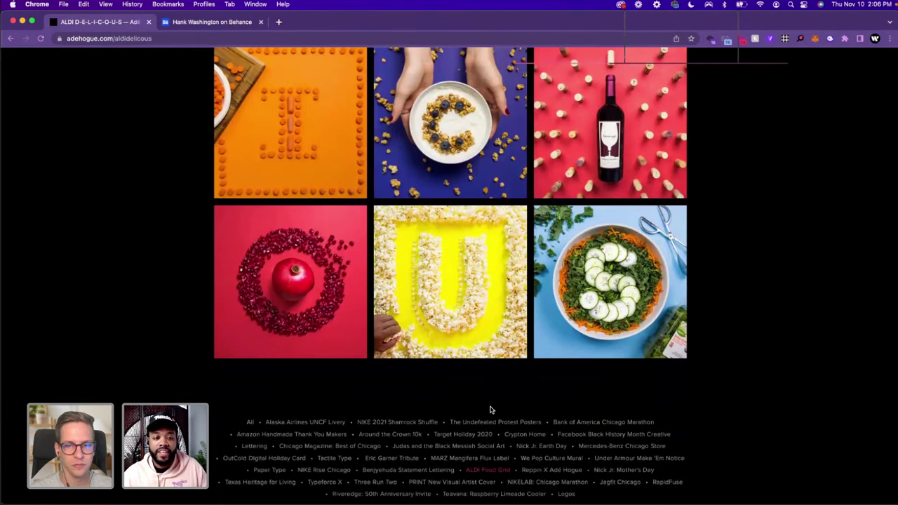
Scroll back up the D-E-L-I-C-I-O-U-S grid, then down again to its end
scroll(494, 407, up, 2)
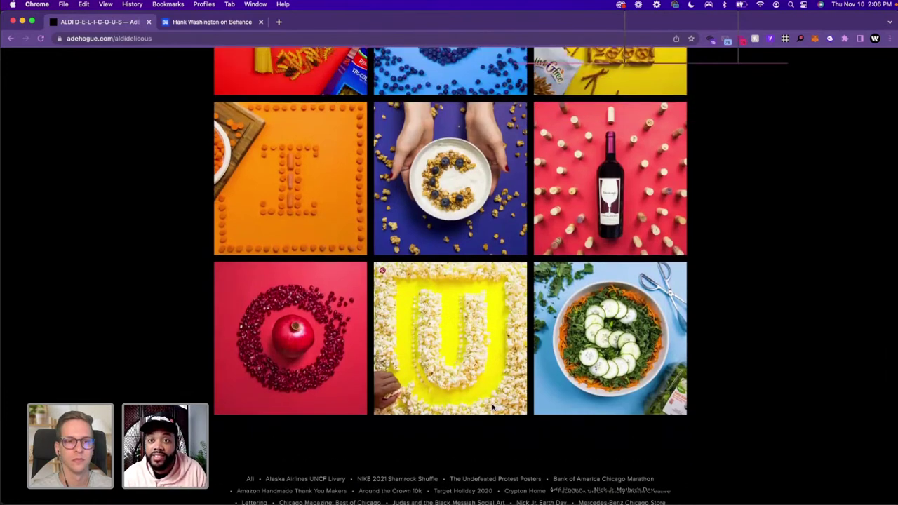
scroll(493, 408, up, 2)
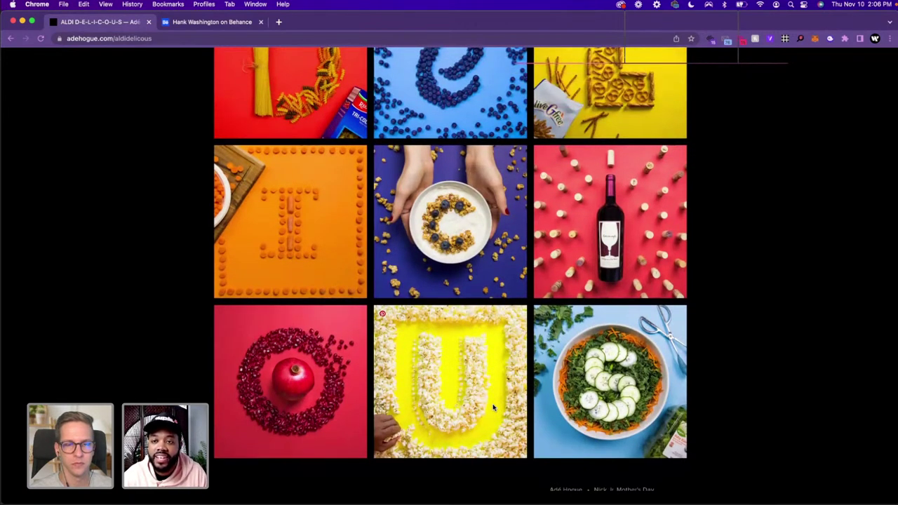
scroll(494, 407, up, 1)
scroll(493, 407, up, 1)
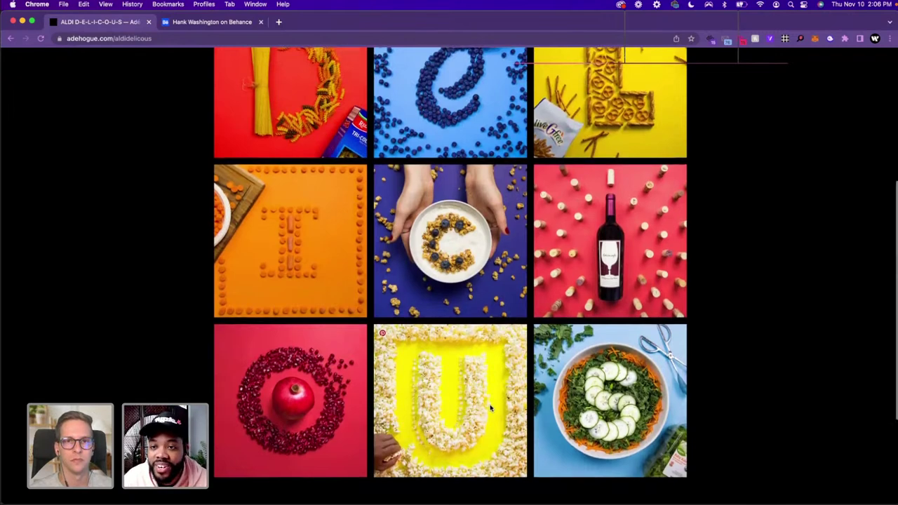
scroll(491, 408, up, 4)
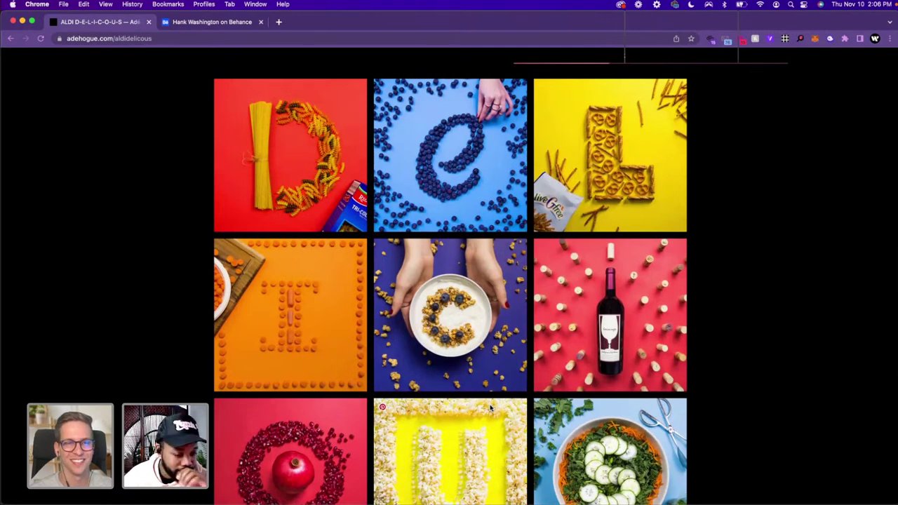
scroll(490, 407, down, 6)
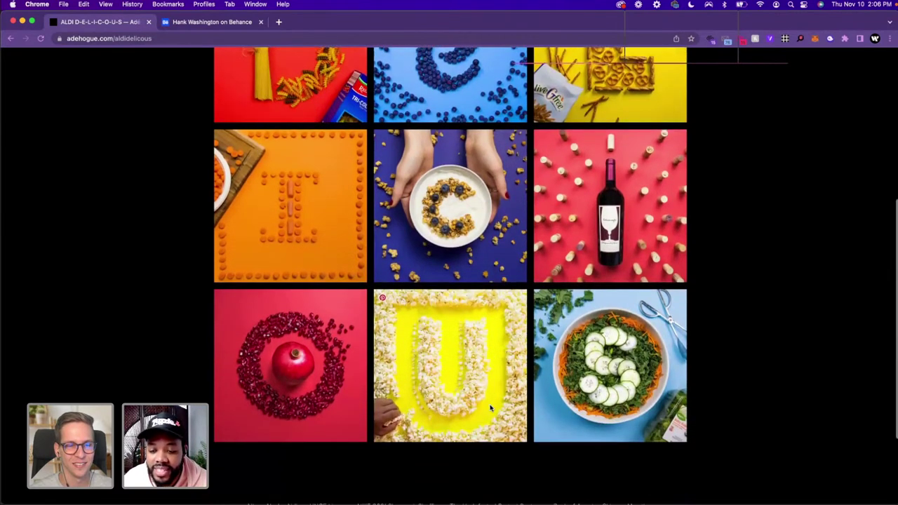
scroll(490, 408, down, 2)
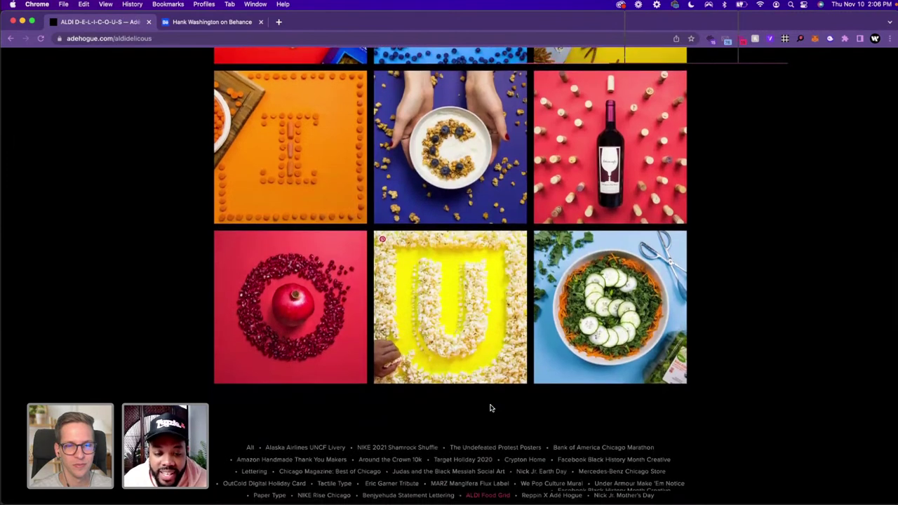
scroll(490, 408, down, 2)
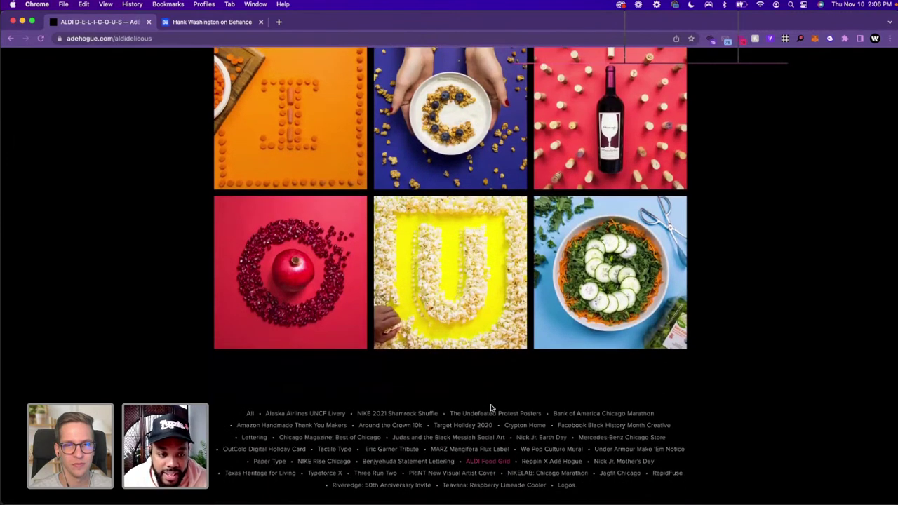
scroll(492, 407, down, 2)
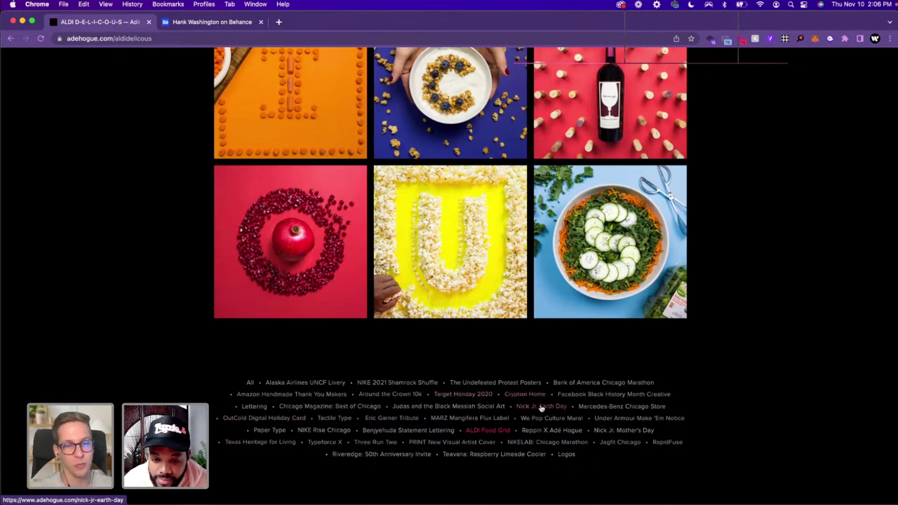
Open the Facebook Black History Month Creative project and view its first papercraft images
click(581, 400)
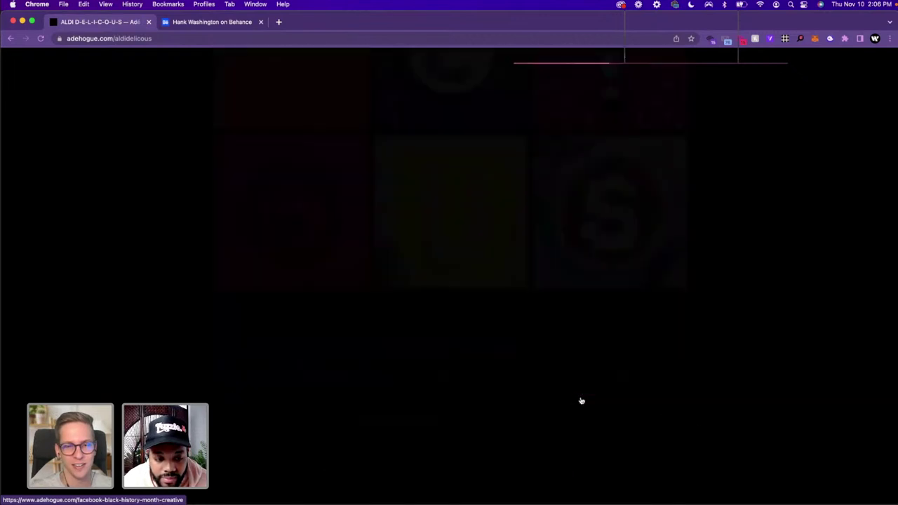
scroll(597, 420, down, 3)
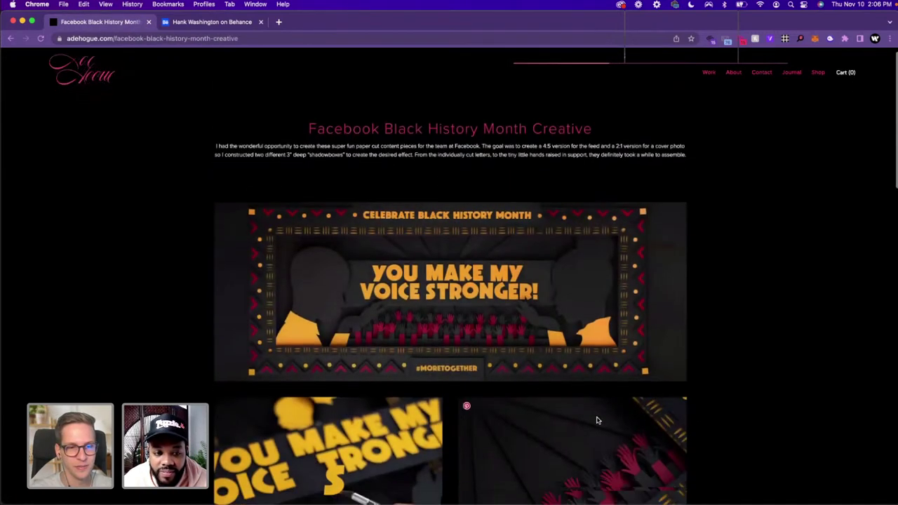
scroll(591, 386, down, 2)
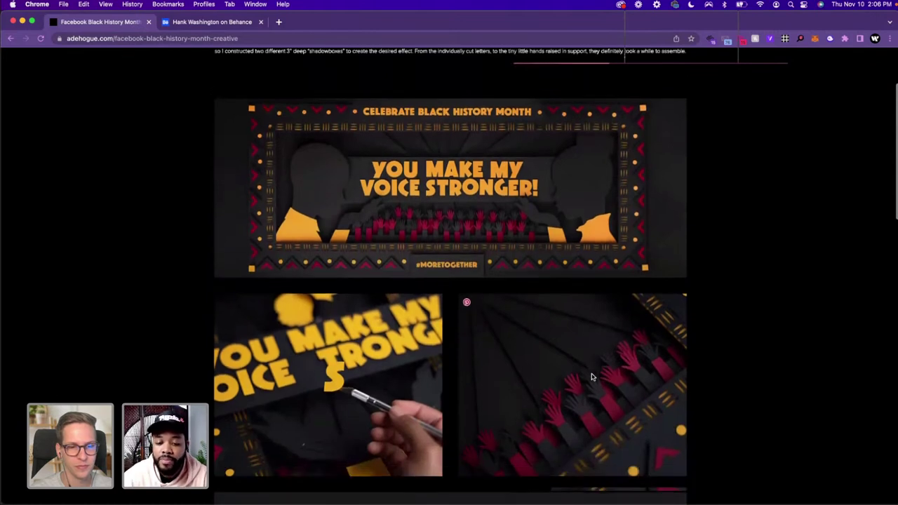
scroll(607, 309, down, 2)
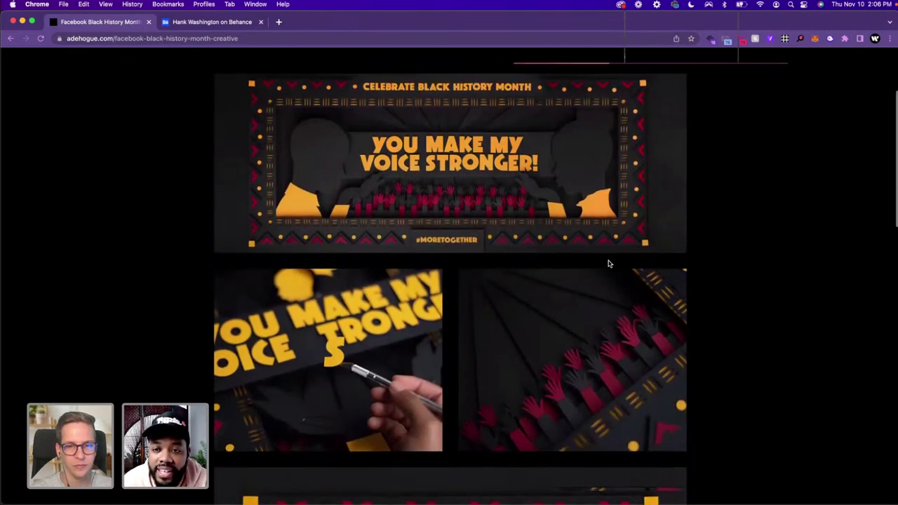
scroll(610, 263, up, 2)
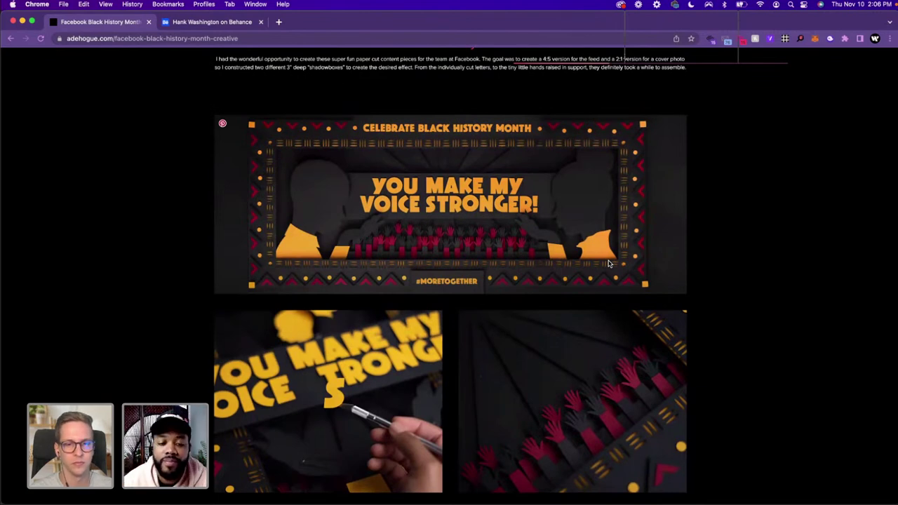
scroll(608, 264, down, 3)
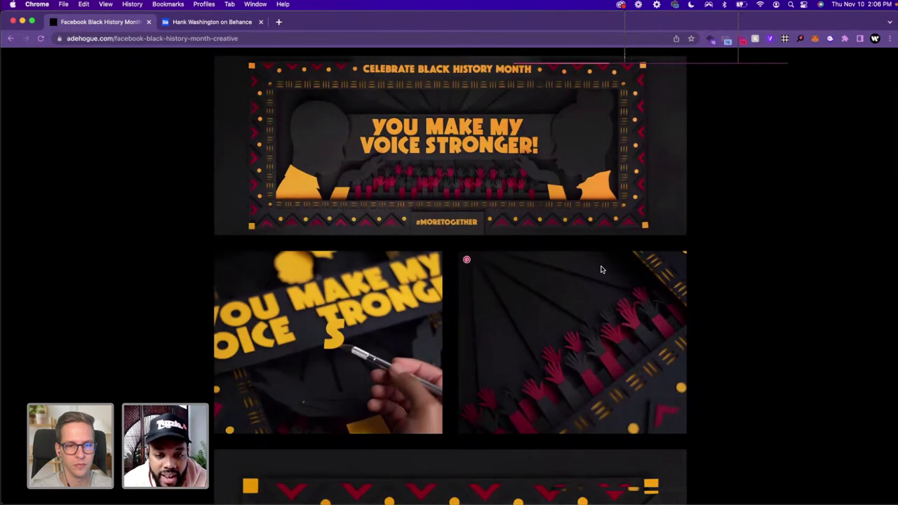
Scroll through the remaining papercraft images down to the footer project list
scroll(601, 269, down, 2)
scroll(601, 270, down, 5)
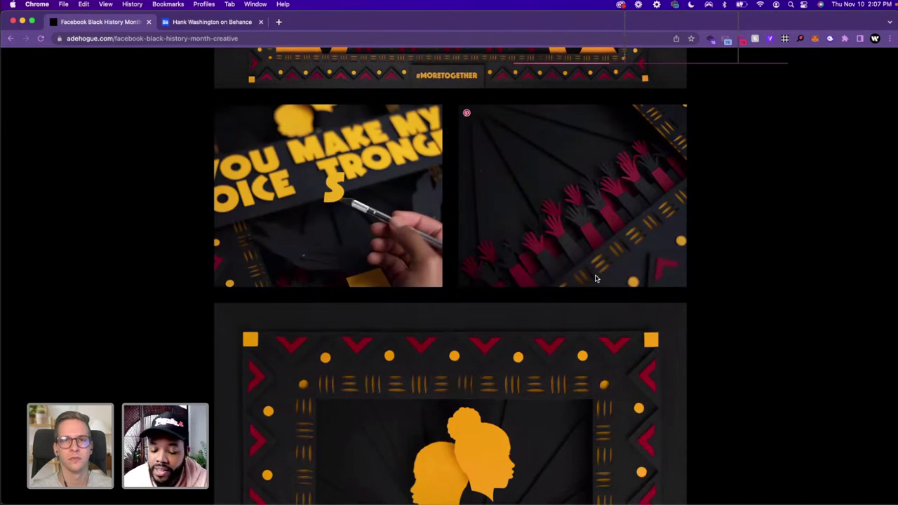
scroll(596, 279, down, 10)
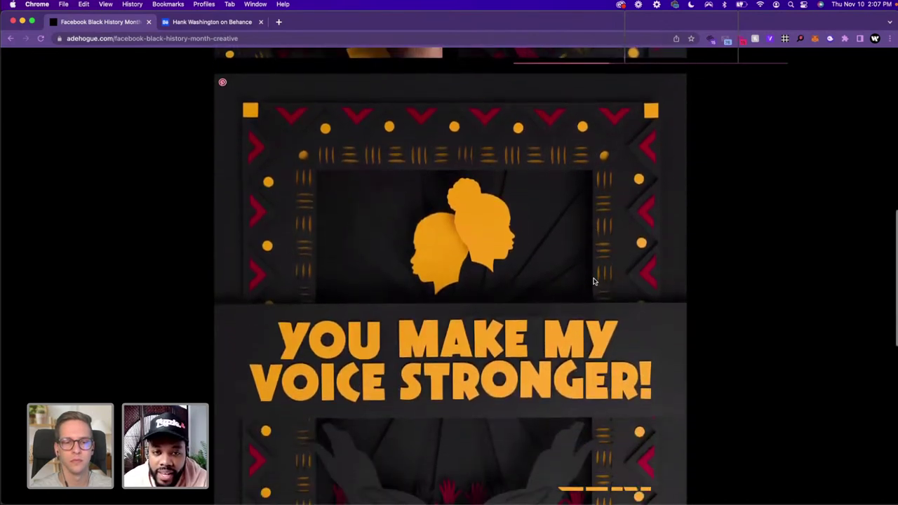
scroll(593, 281, down, 3)
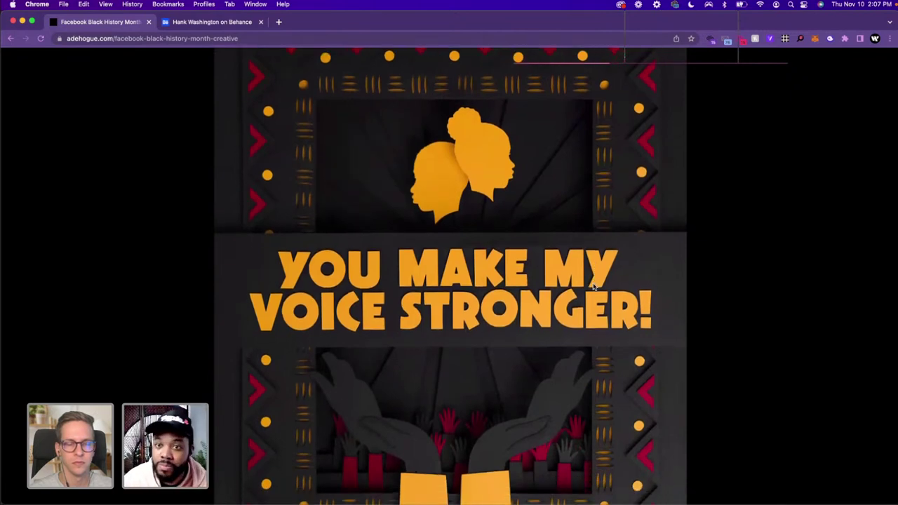
scroll(593, 286, down, 6)
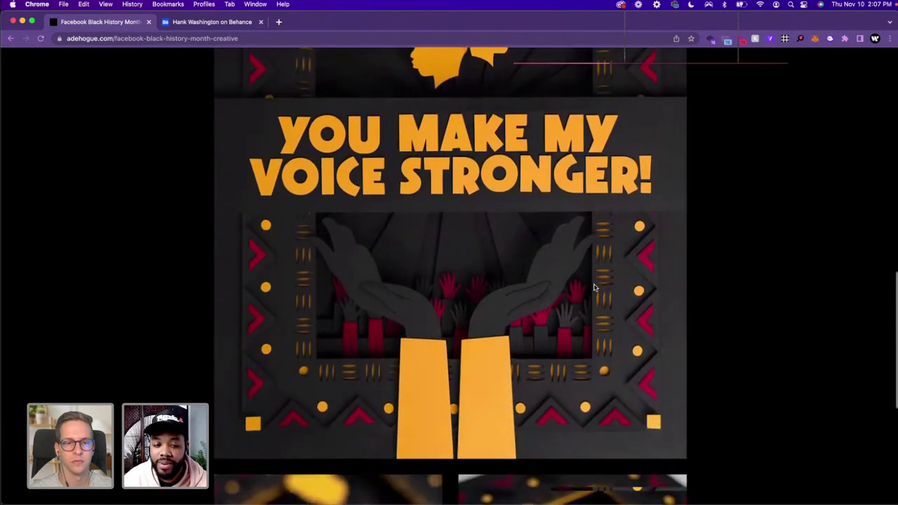
scroll(594, 287, down, 6)
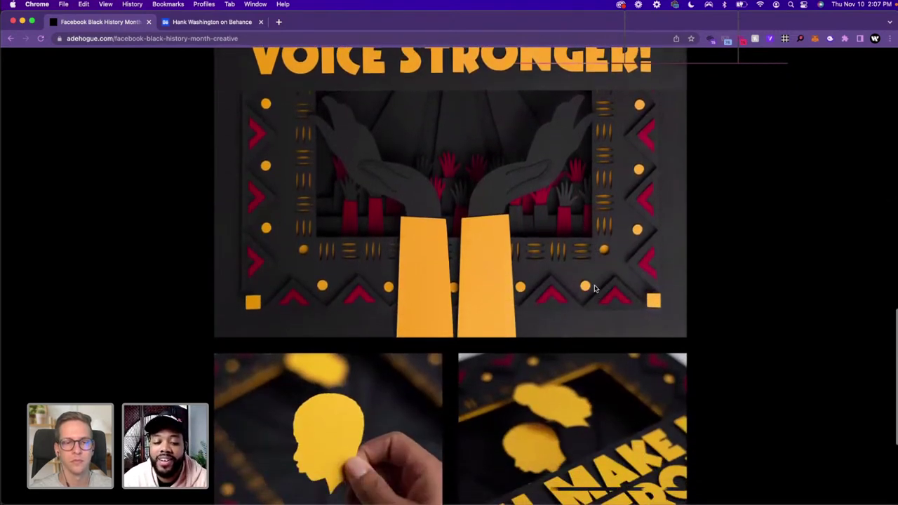
scroll(594, 288, down, 9)
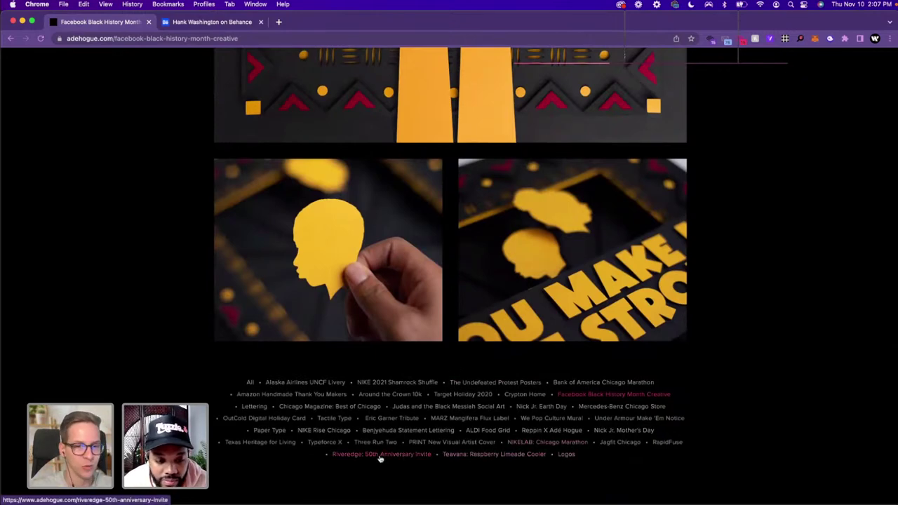
Open the Tactile Type gallery and scroll past its Coffee and Thank you lettering photos
click(348, 424)
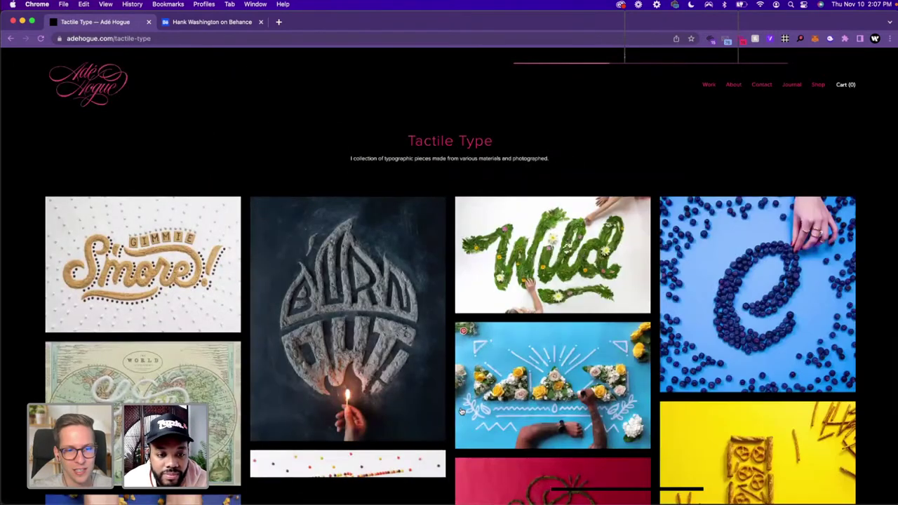
scroll(462, 412, down, 2)
scroll(462, 411, down, 2)
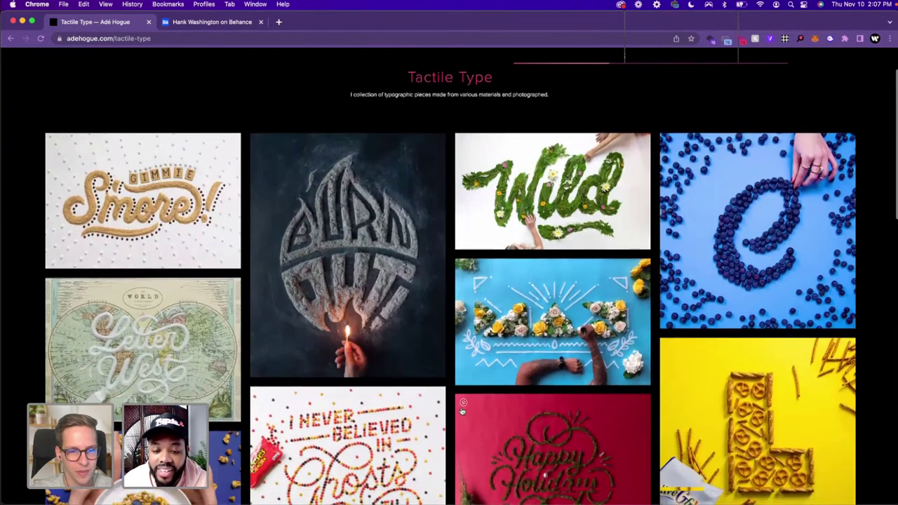
scroll(462, 412, down, 1)
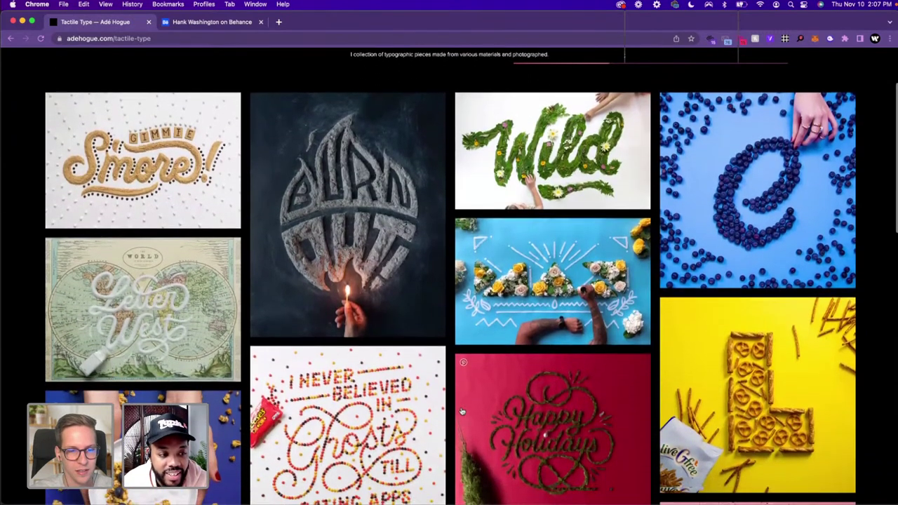
scroll(462, 411, down, 3)
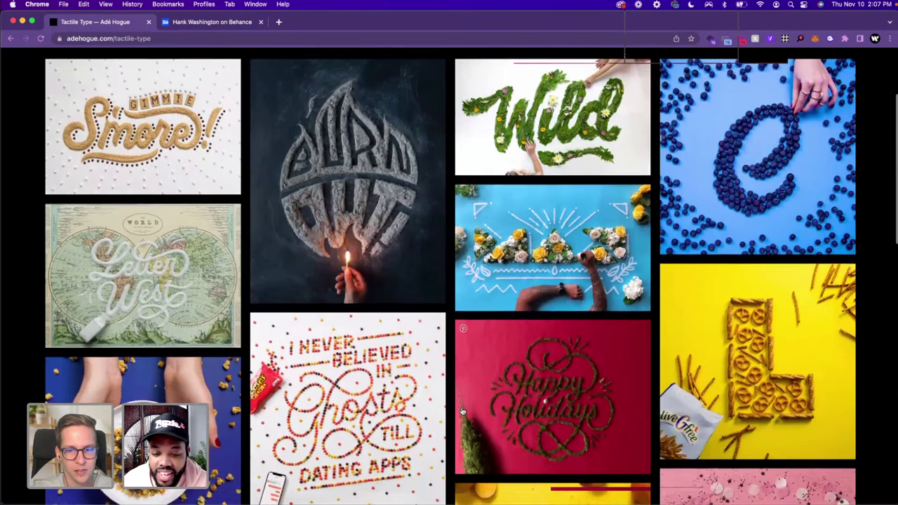
scroll(462, 412, down, 6)
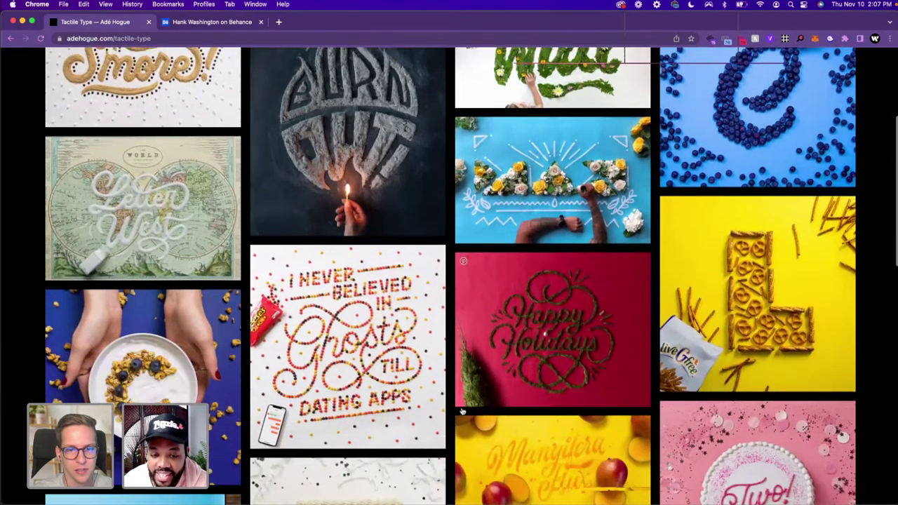
scroll(462, 412, down, 8)
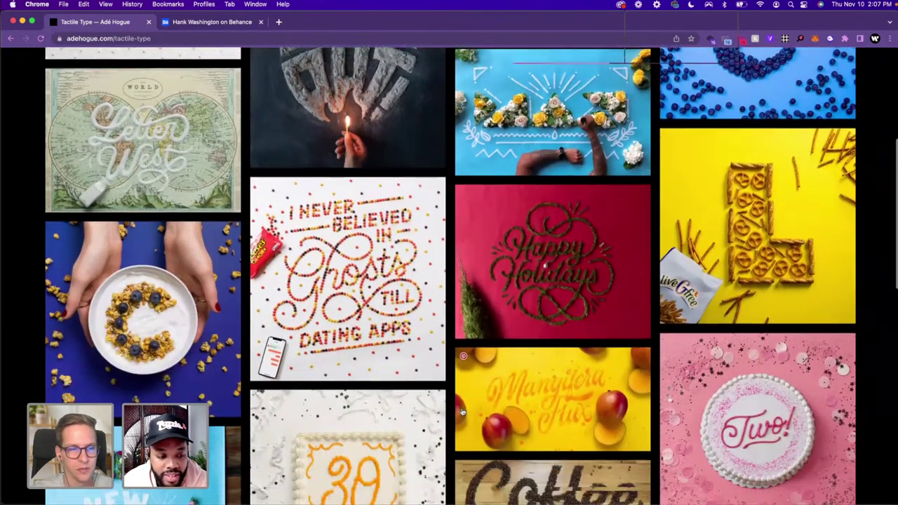
scroll(462, 411, down, 10)
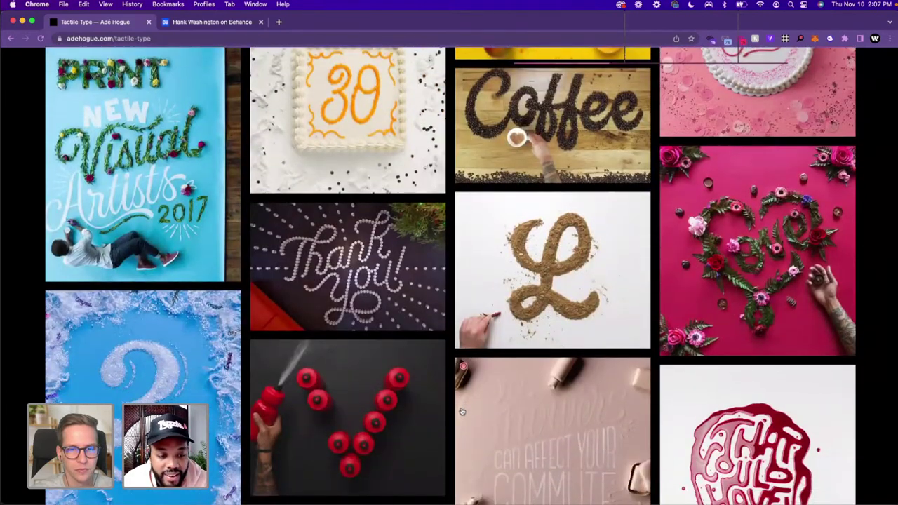
scroll(462, 412, down, 1)
scroll(462, 412, up, 3)
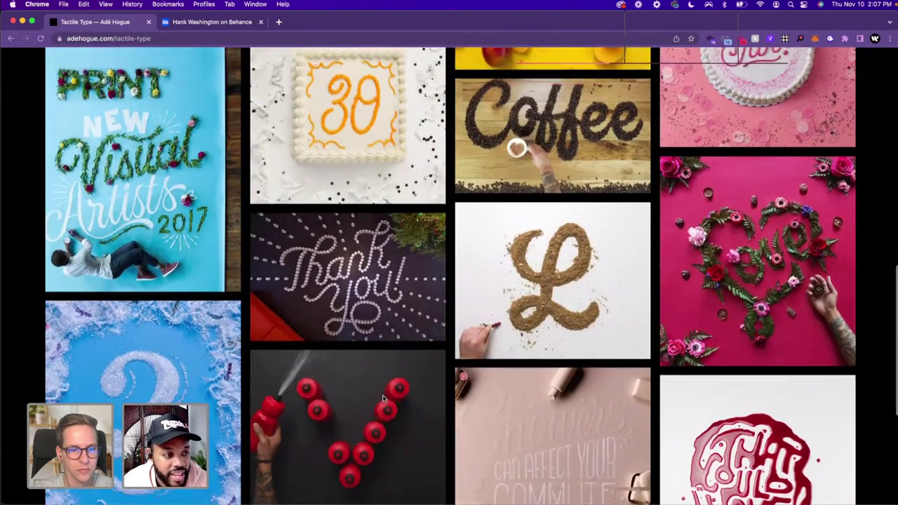
click(177, 282)
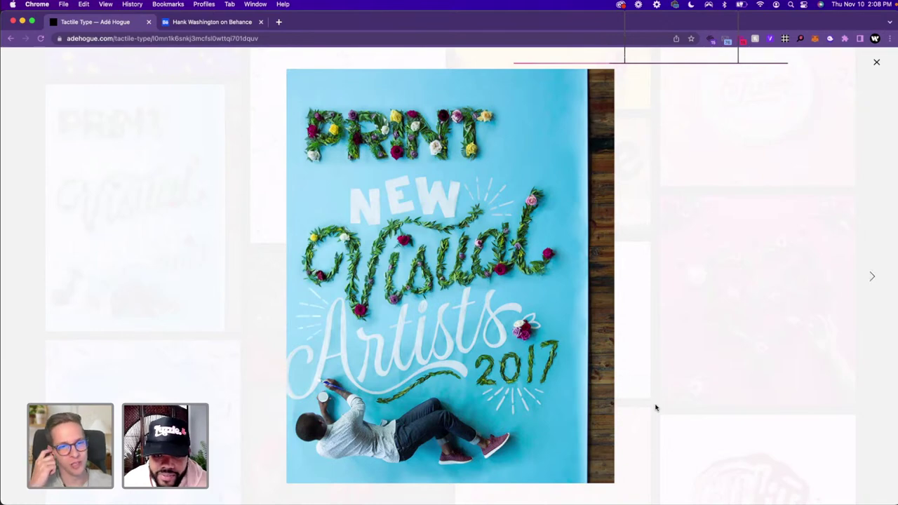
key(Right)
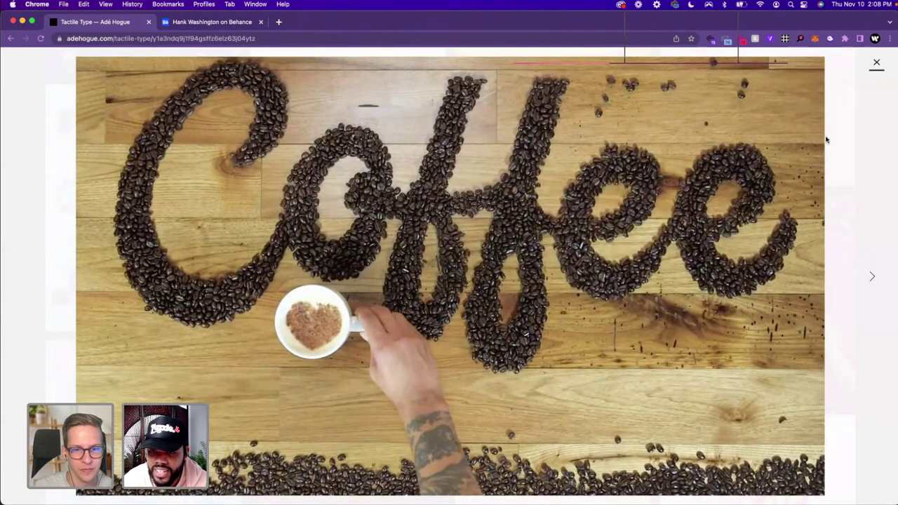
key(Escape)
scroll(647, 347, down, 5)
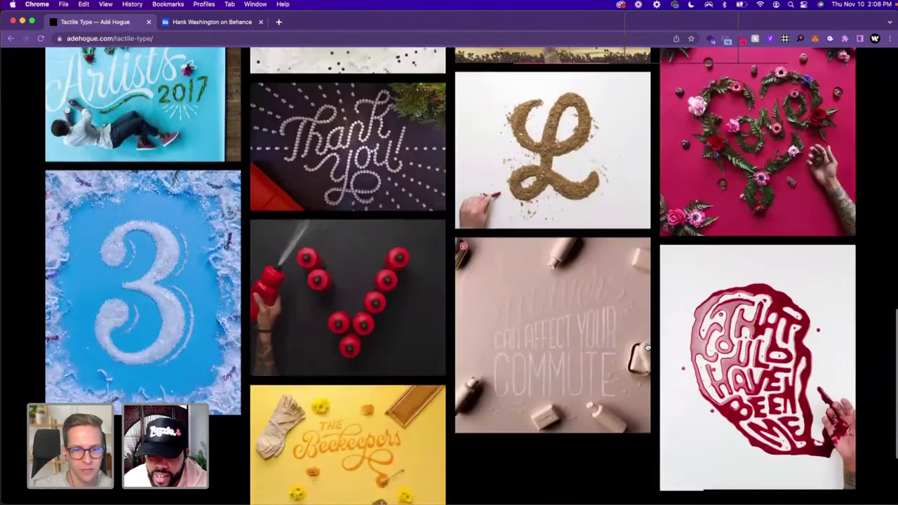
Scroll to the end of the Tactile Type gallery, where other project titles are listed
scroll(647, 347, down, 3)
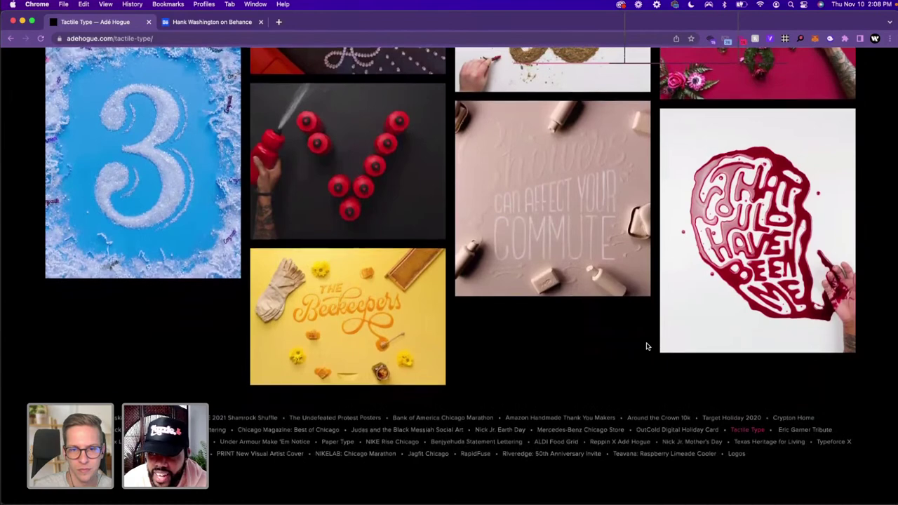
scroll(647, 347, up, 3)
scroll(647, 347, down, 3)
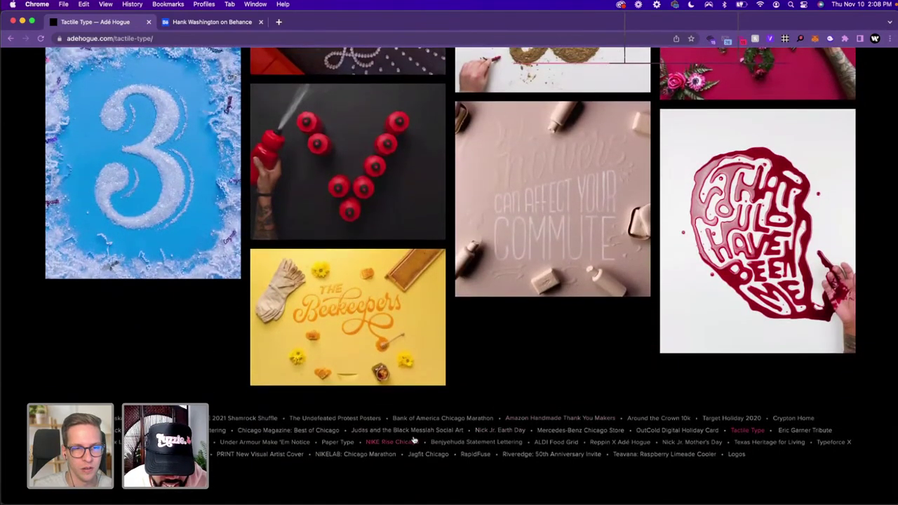
Open the Judas and the Black Messiah Social Art page and browse its artwork
click(421, 432)
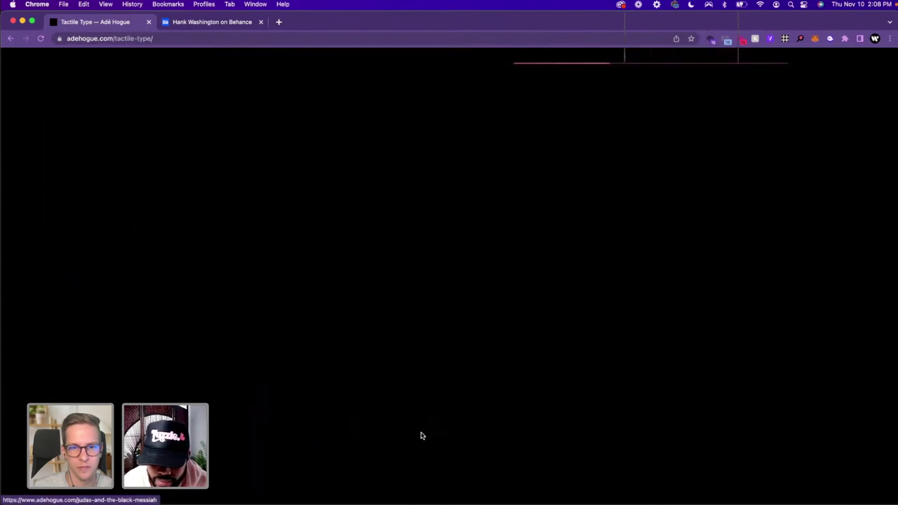
scroll(422, 435, down, 1)
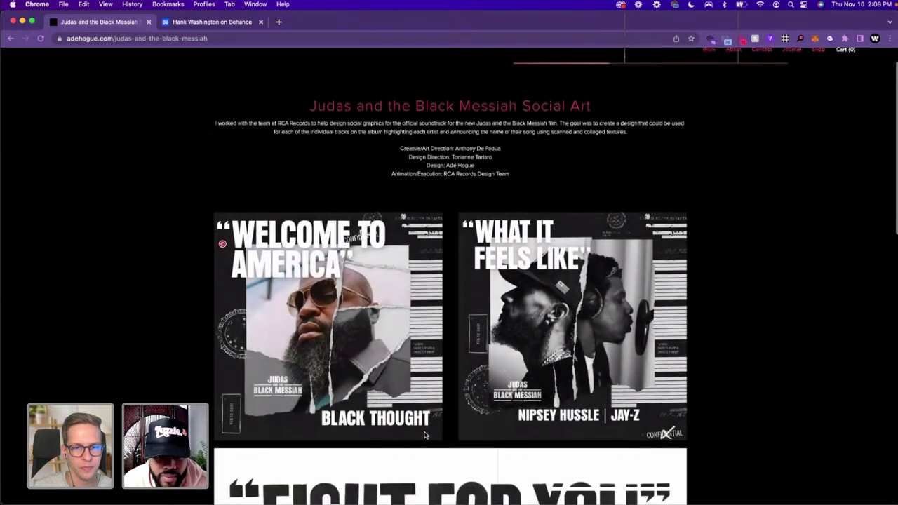
scroll(424, 435, down, 1)
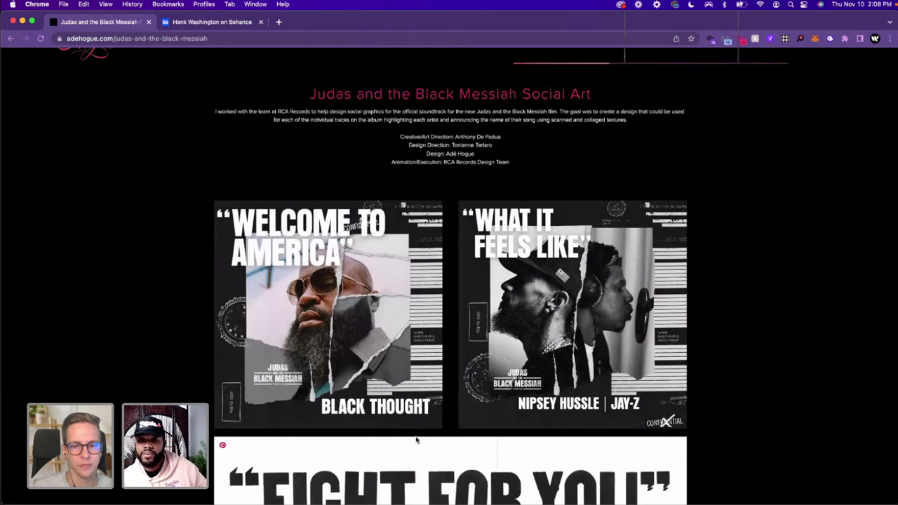
scroll(417, 439, down, 2)
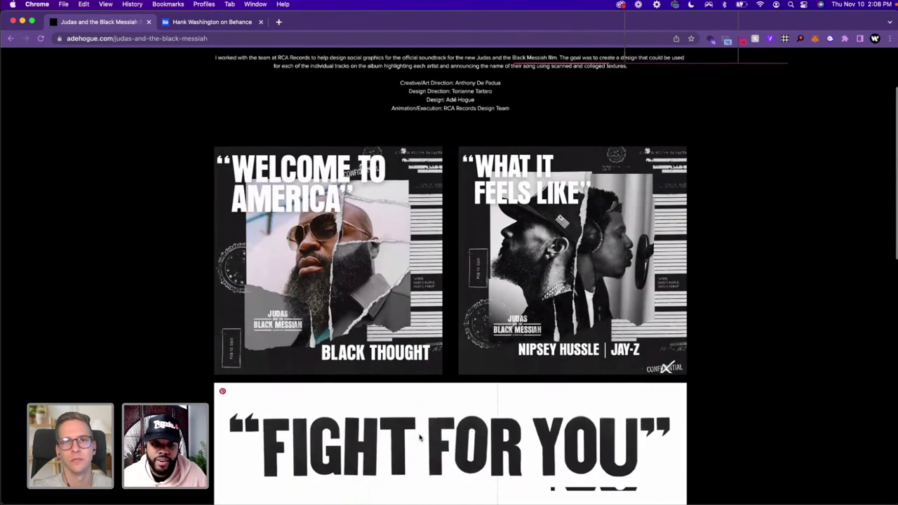
scroll(421, 437, down, 2)
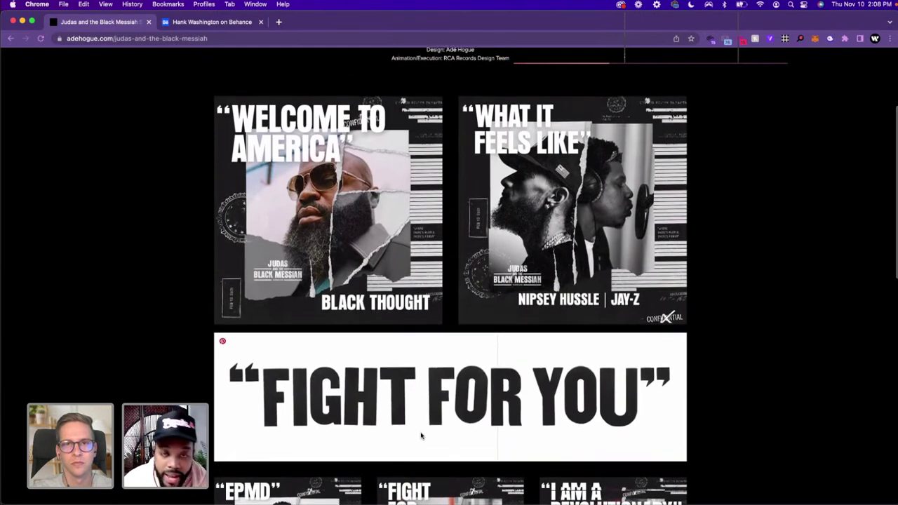
scroll(422, 436, up, 4)
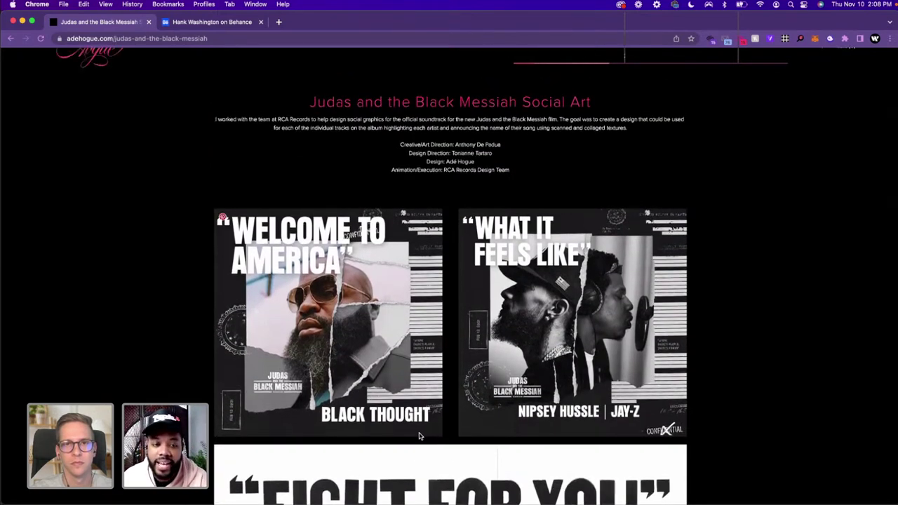
scroll(421, 436, down, 3)
scroll(420, 436, down, 4)
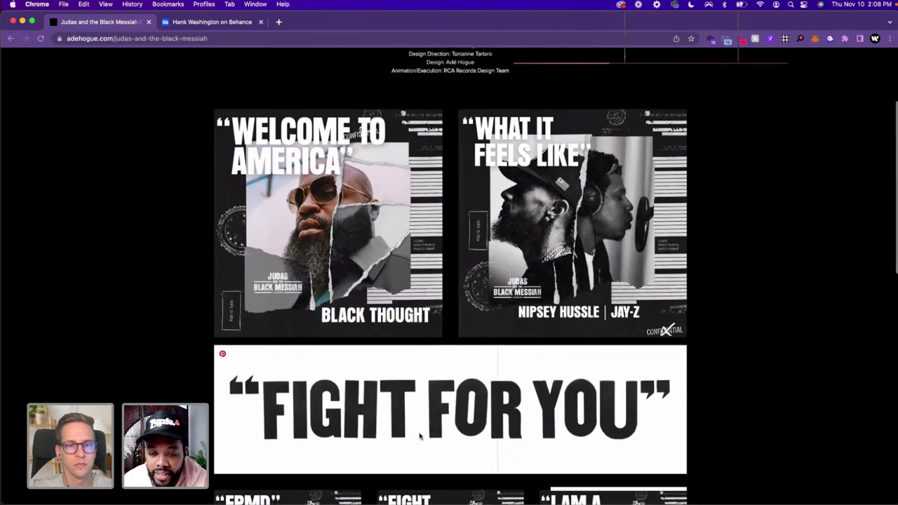
scroll(420, 437, down, 8)
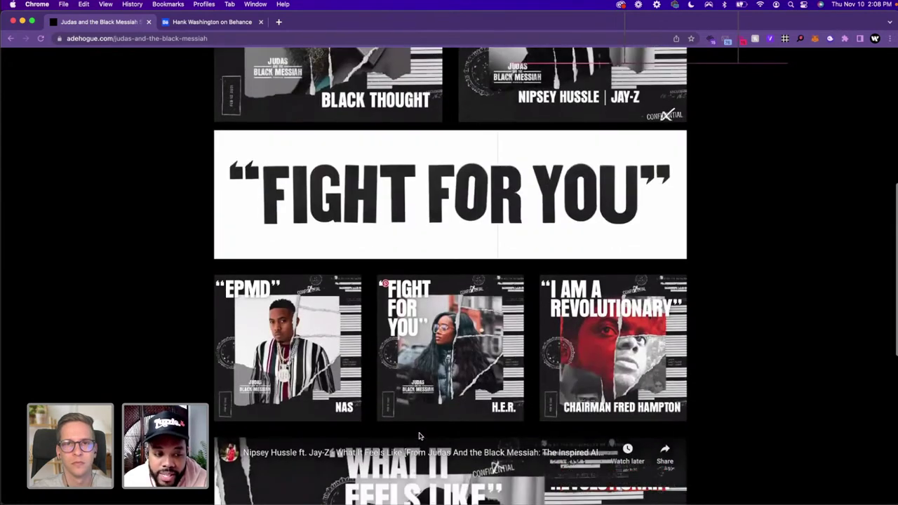
Scroll further down to the embedded music video and the footer project list
scroll(420, 436, down, 4)
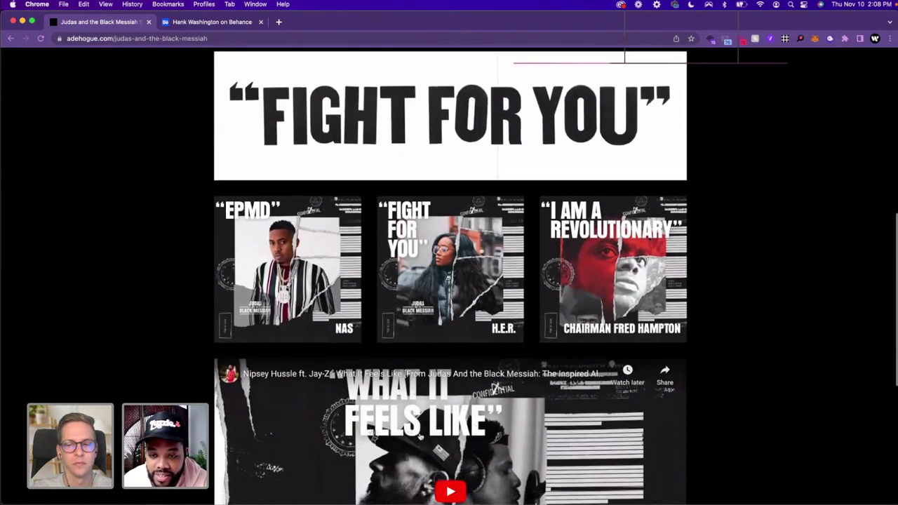
scroll(419, 437, down, 6)
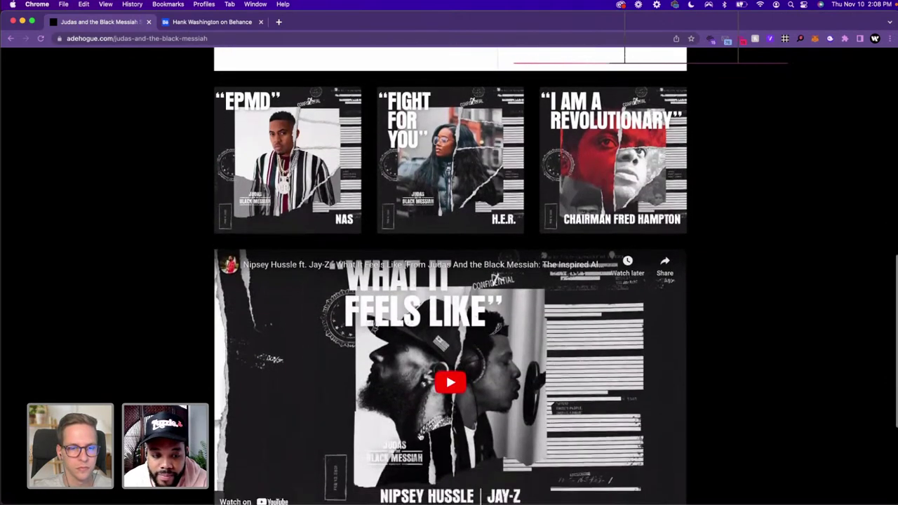
scroll(420, 437, down, 5)
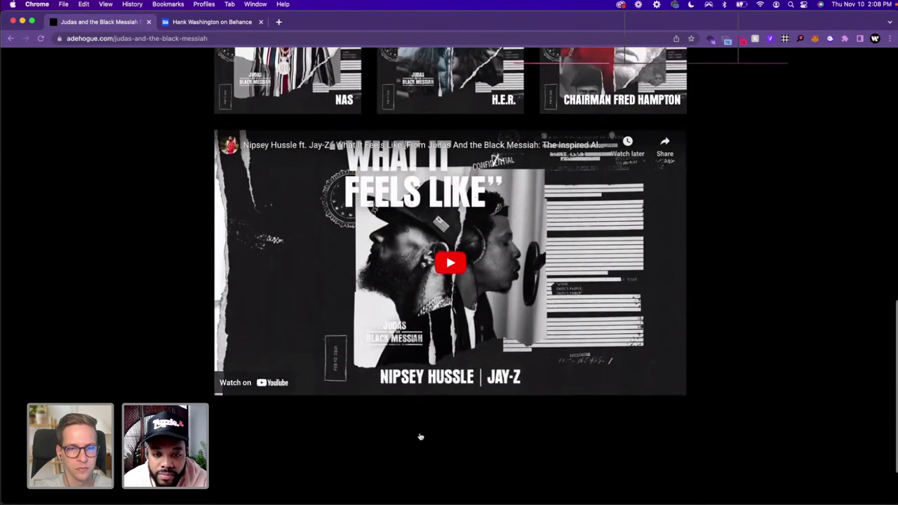
scroll(420, 436, down, 1)
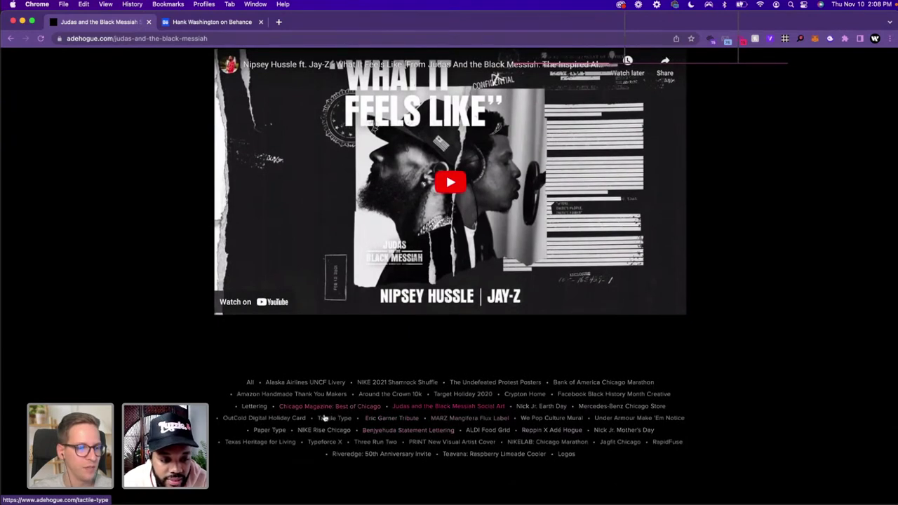
scroll(365, 426, up, 4)
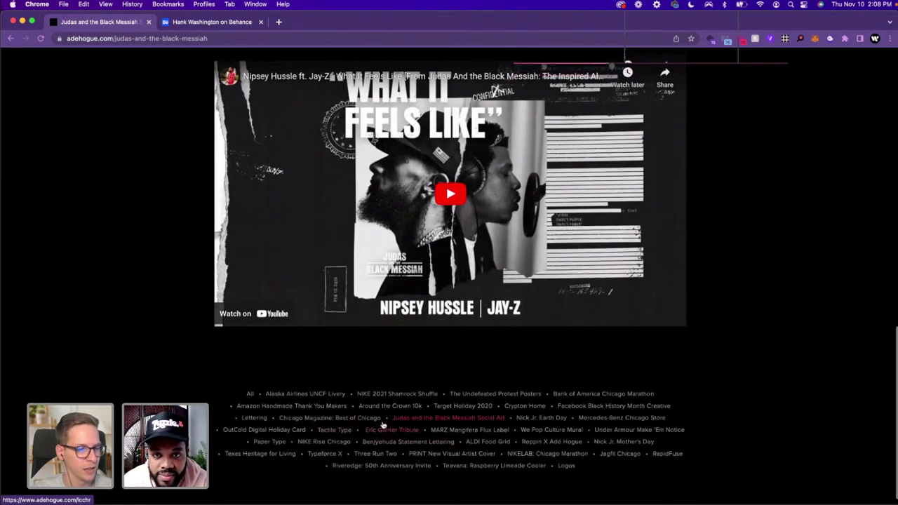
scroll(384, 425, up, 5)
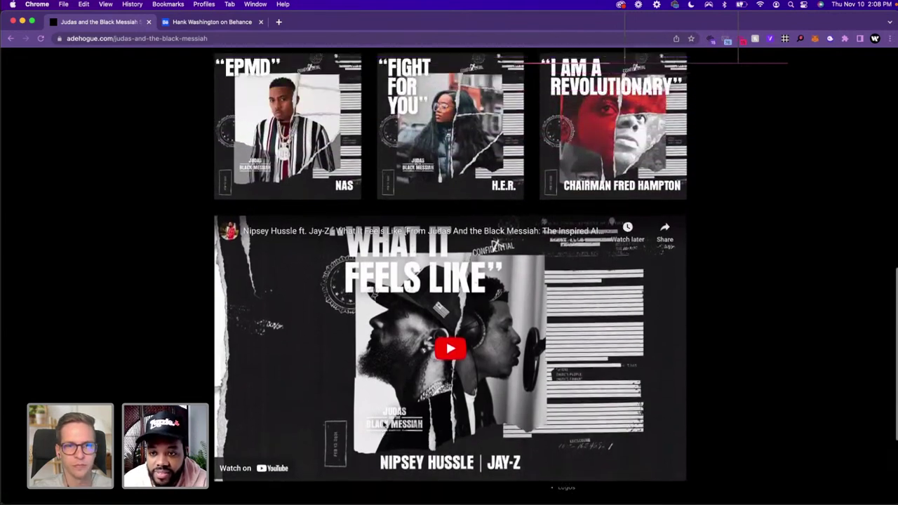
scroll(383, 425, down, 4)
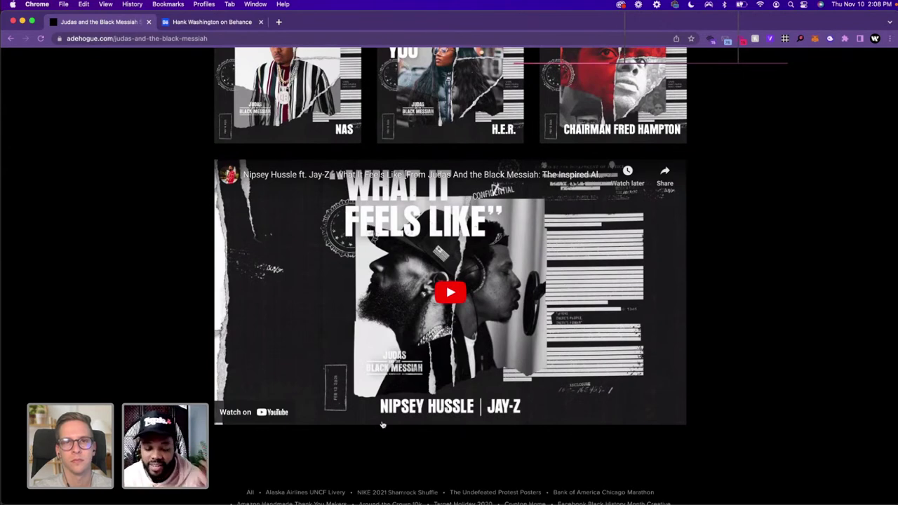
scroll(383, 424, down, 3)
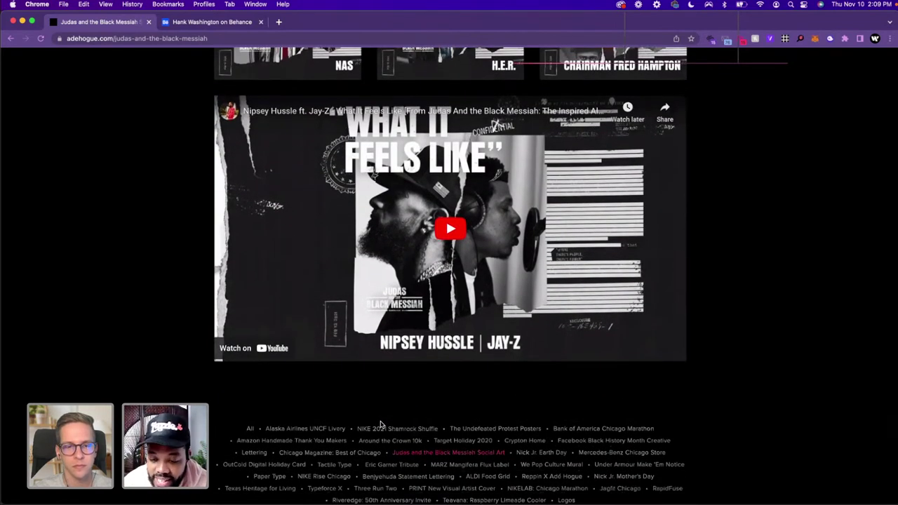
scroll(386, 427, down, 1)
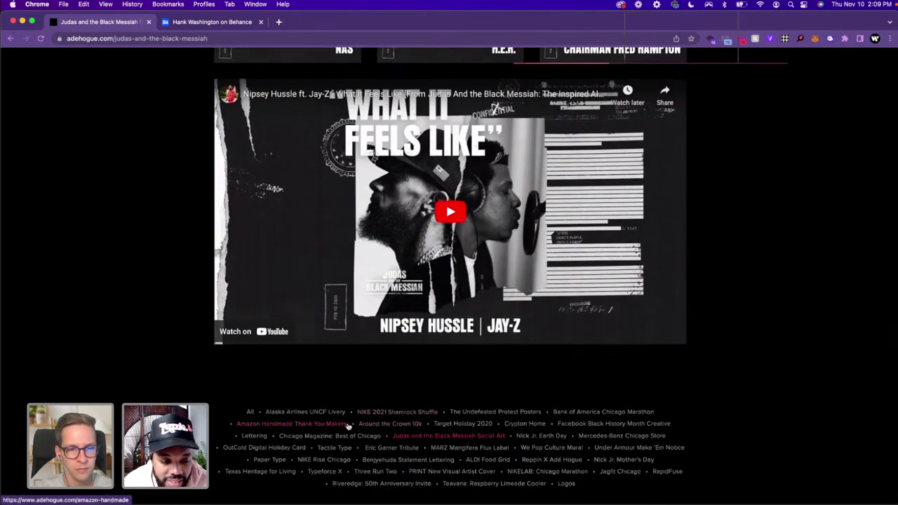
Open the Around the Crown 10k project and scroll past medal photos, T-shirt shots and Charlotte logos
click(372, 425)
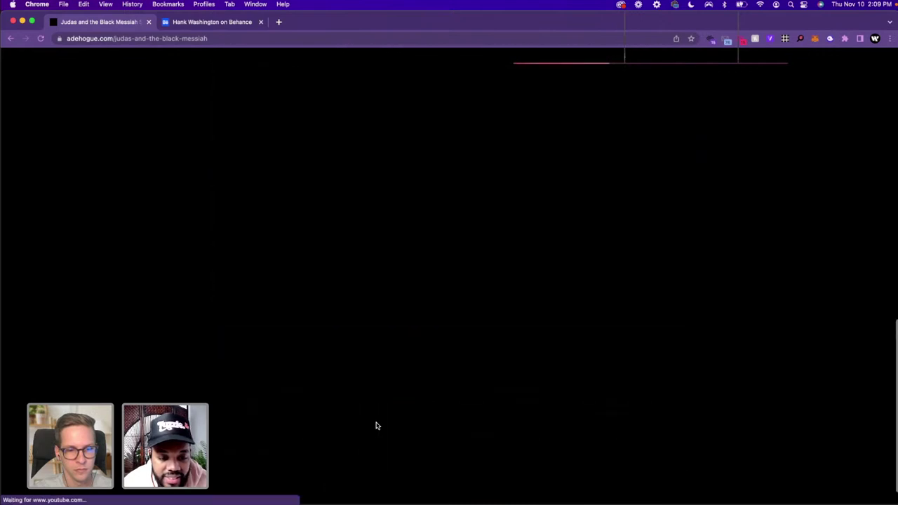
scroll(415, 435, down, 5)
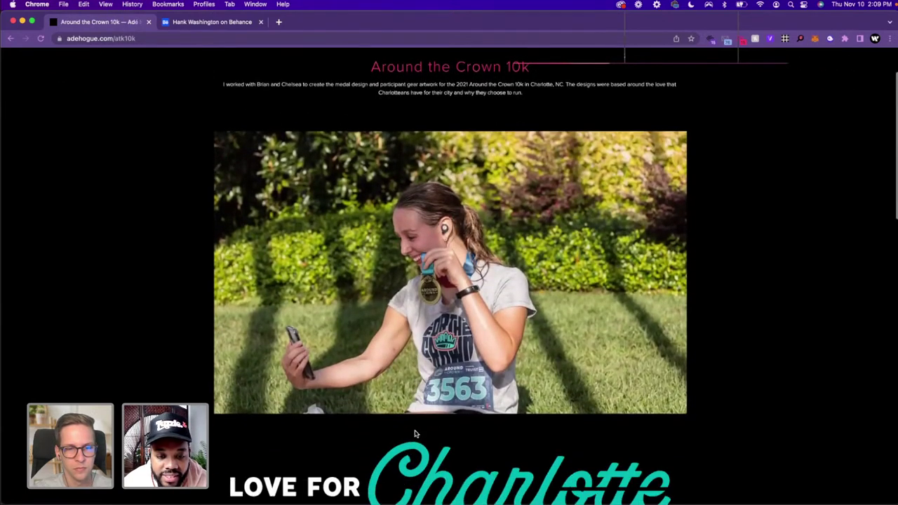
scroll(415, 434, down, 2)
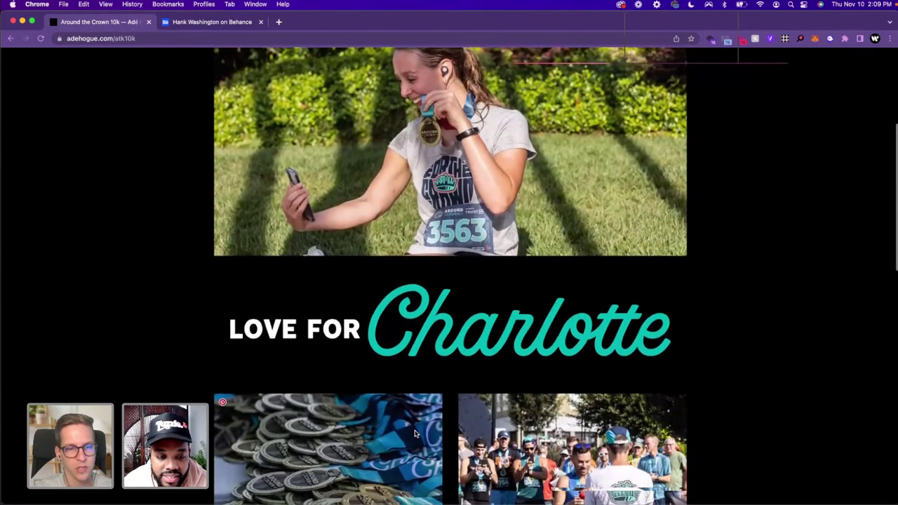
scroll(415, 435, up, 1)
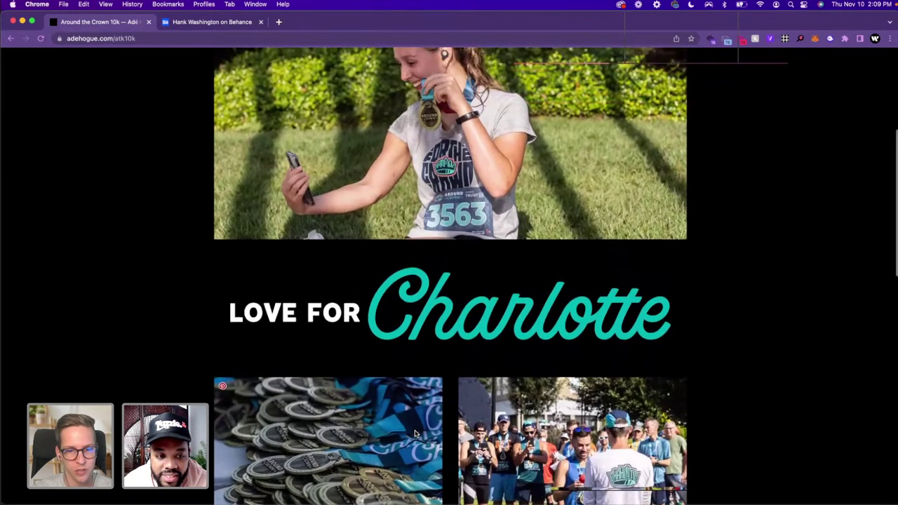
scroll(415, 434, down, 4)
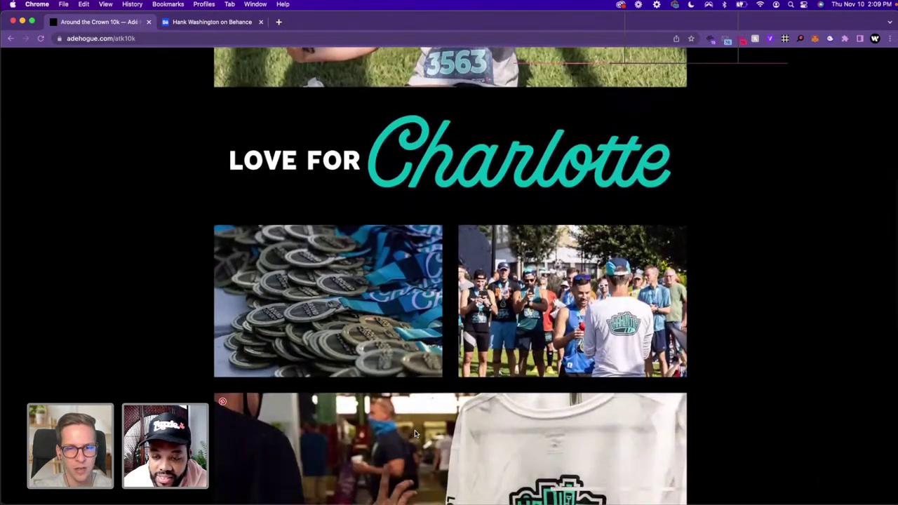
scroll(415, 434, down, 2)
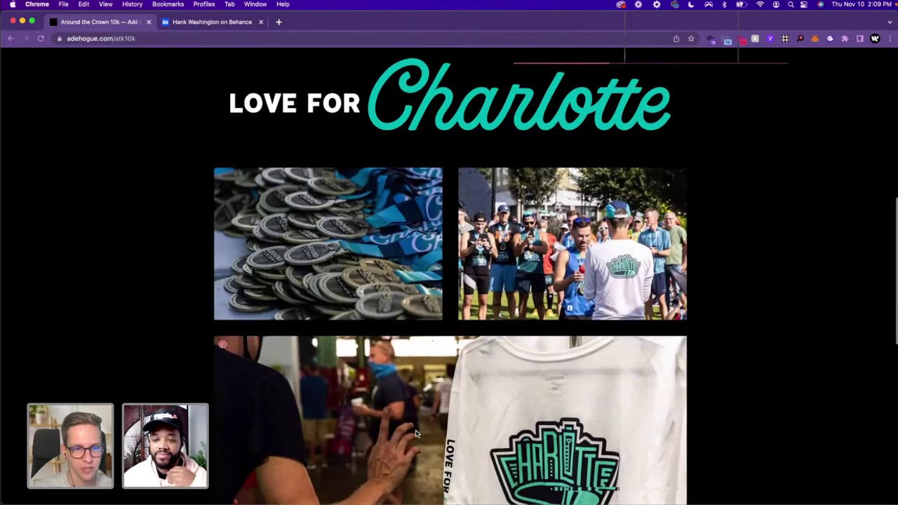
scroll(415, 435, down, 3)
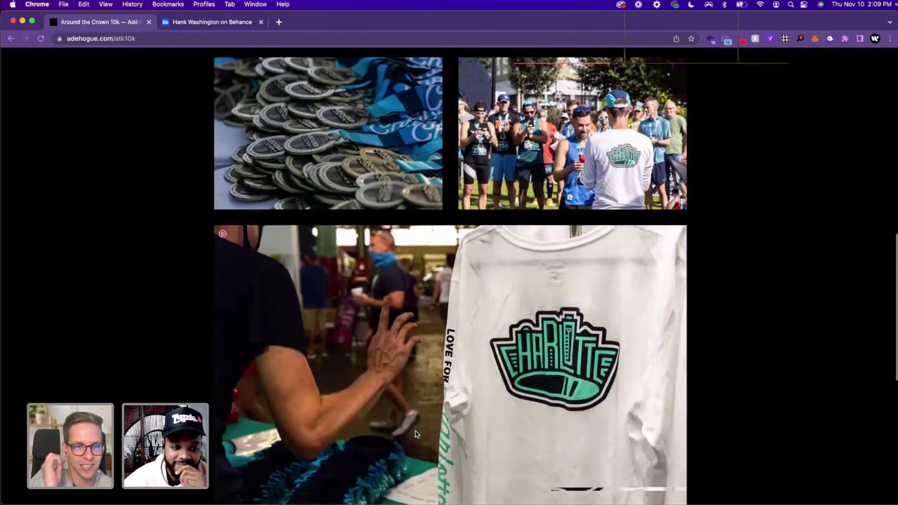
scroll(414, 434, down, 3)
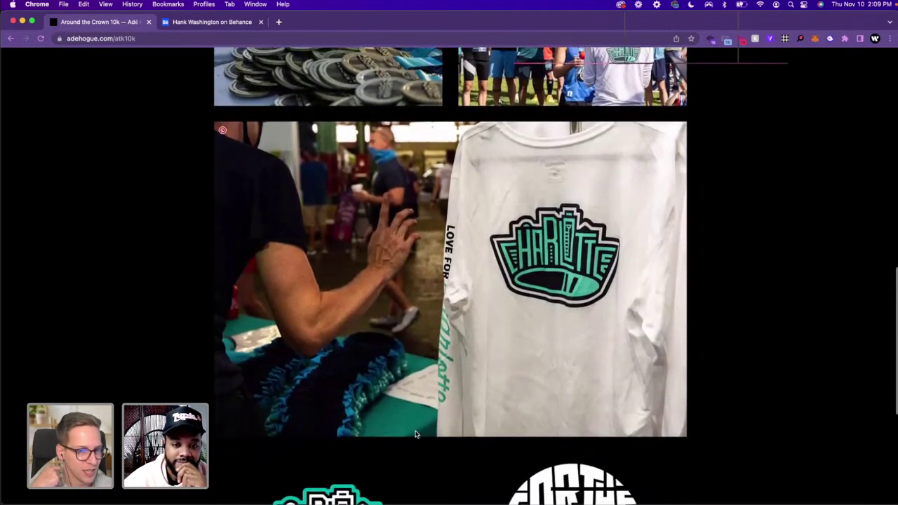
scroll(414, 434, down, 3)
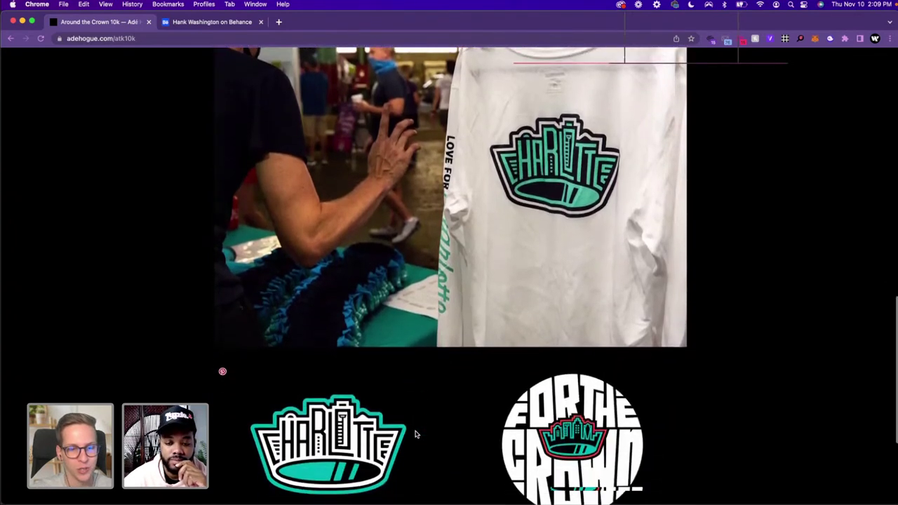
scroll(415, 434, down, 3)
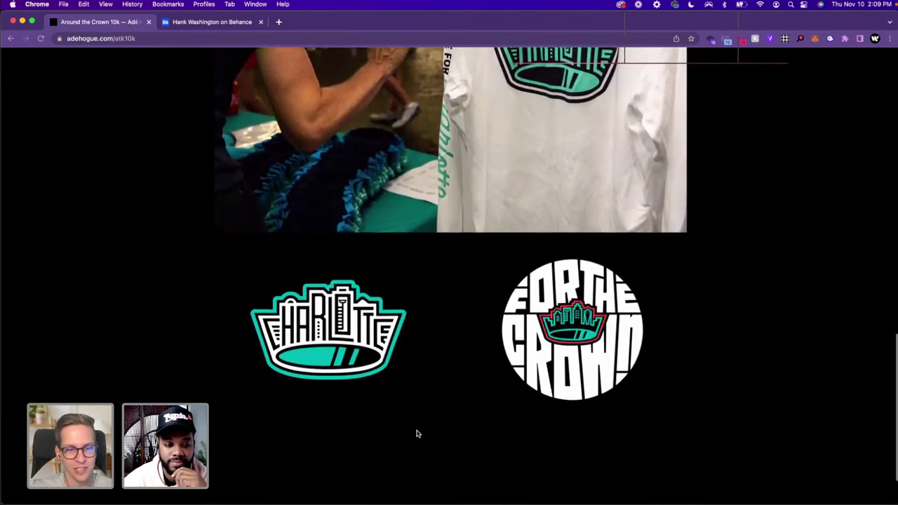
scroll(416, 434, down, 2)
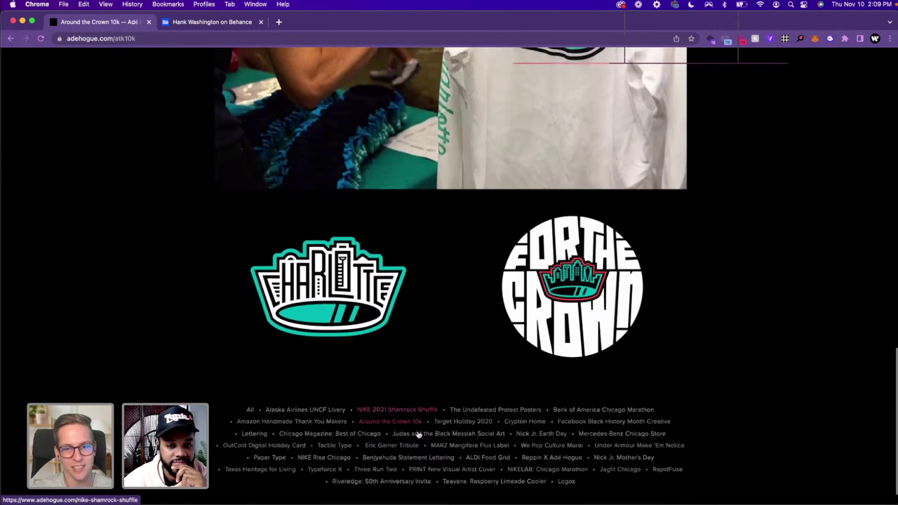
scroll(417, 435, down, 1)
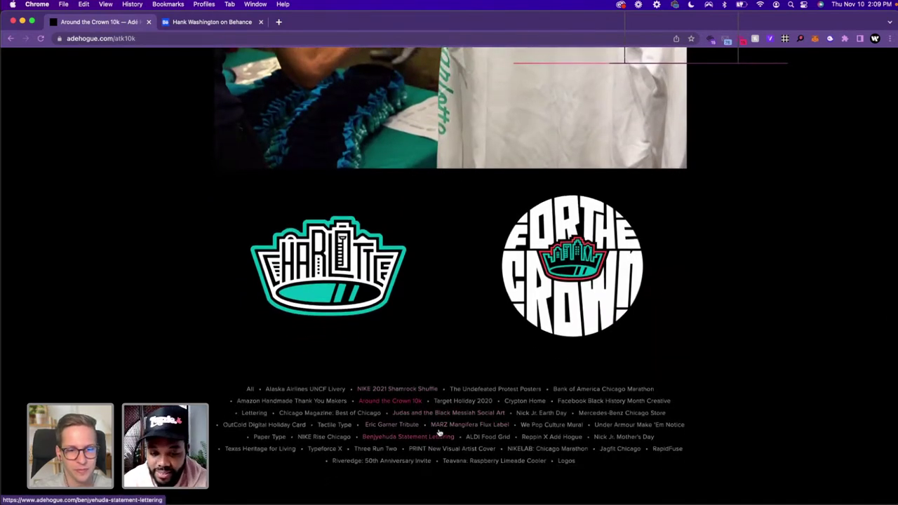
Try Crypton Home, find it password-protected, and return to the Around the Crown 10k page
click(524, 400)
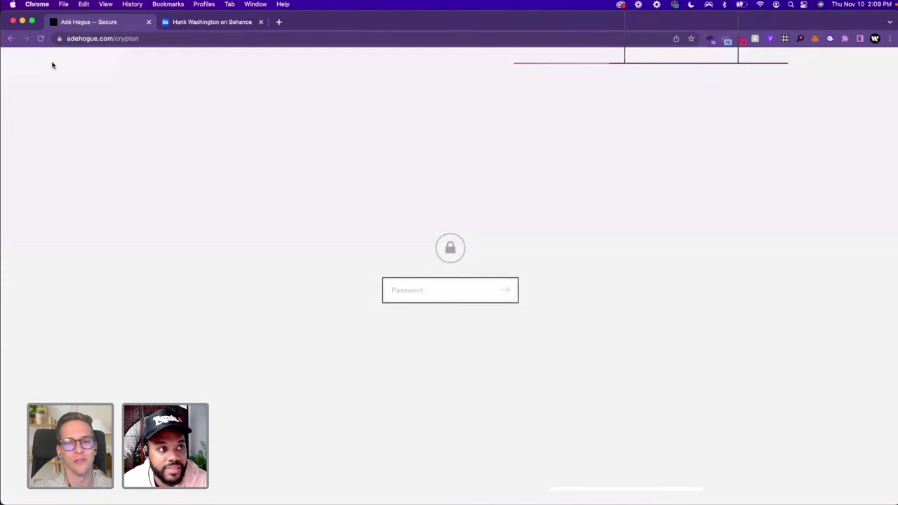
click(11, 38)
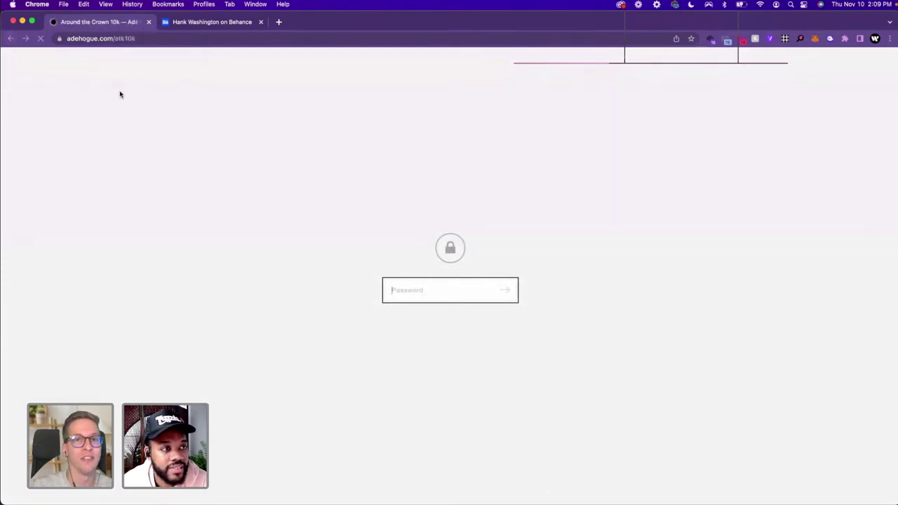
scroll(247, 197, down, 2)
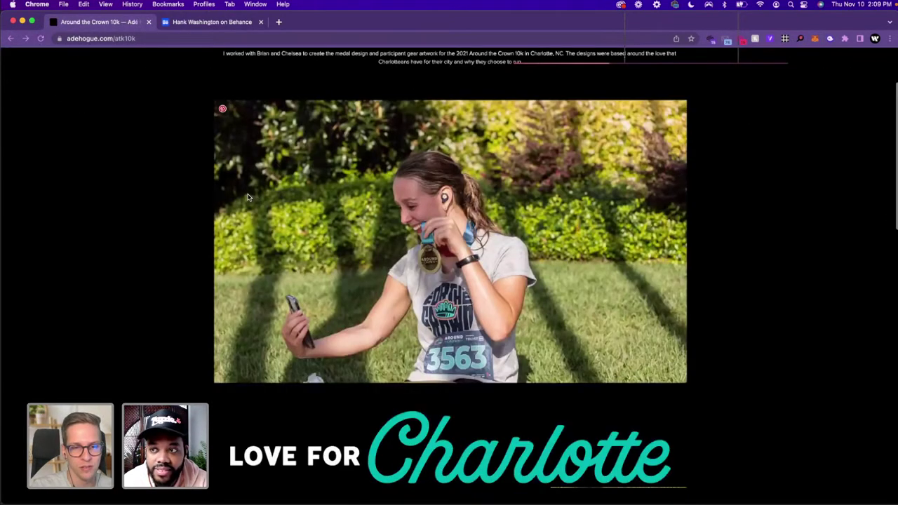
scroll(403, 198, up, 2)
Show the Work project grid and scroll down past the Nick Jr., Mercedes-Benz and OutCold tiles
click(708, 85)
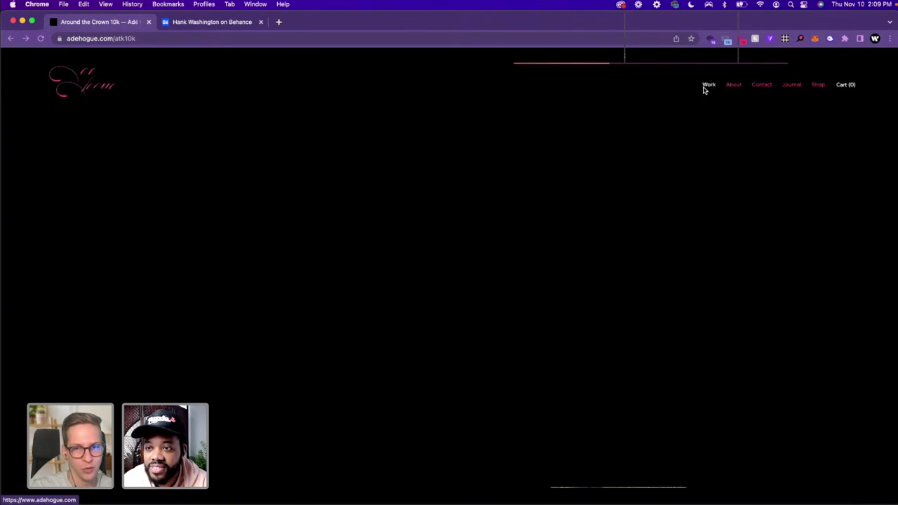
scroll(536, 207, down, 2)
scroll(537, 207, down, 5)
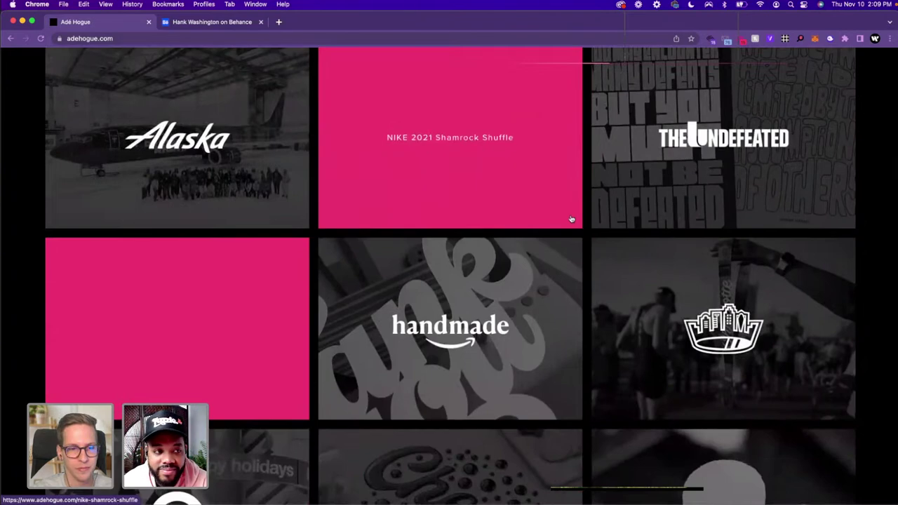
scroll(334, 226, down, 5)
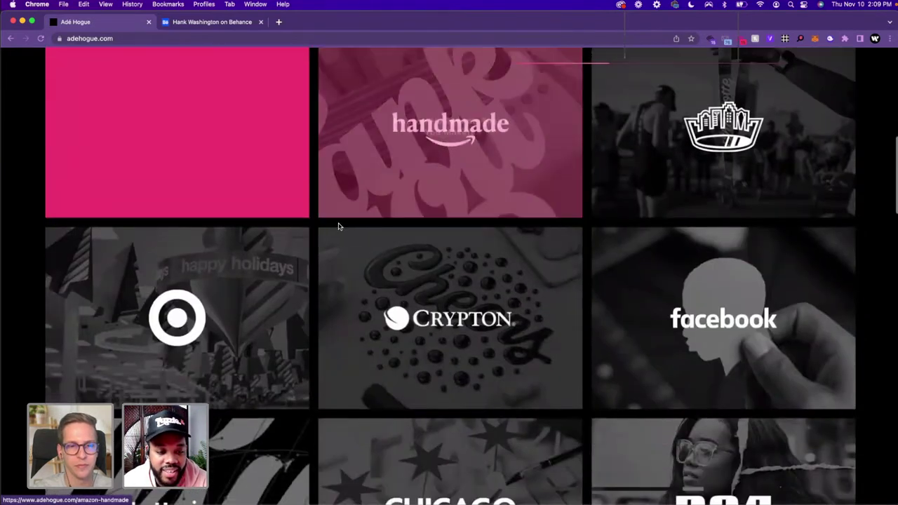
scroll(320, 221, down, 3)
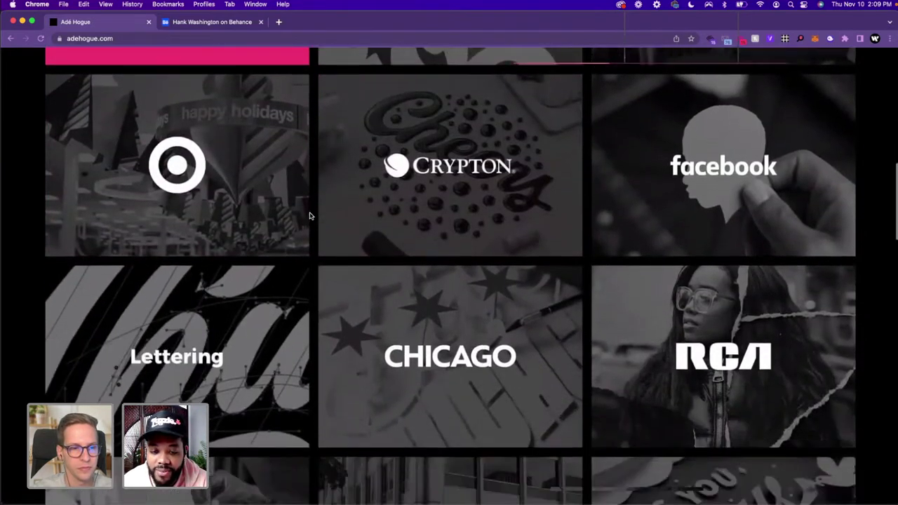
scroll(310, 216, down, 4)
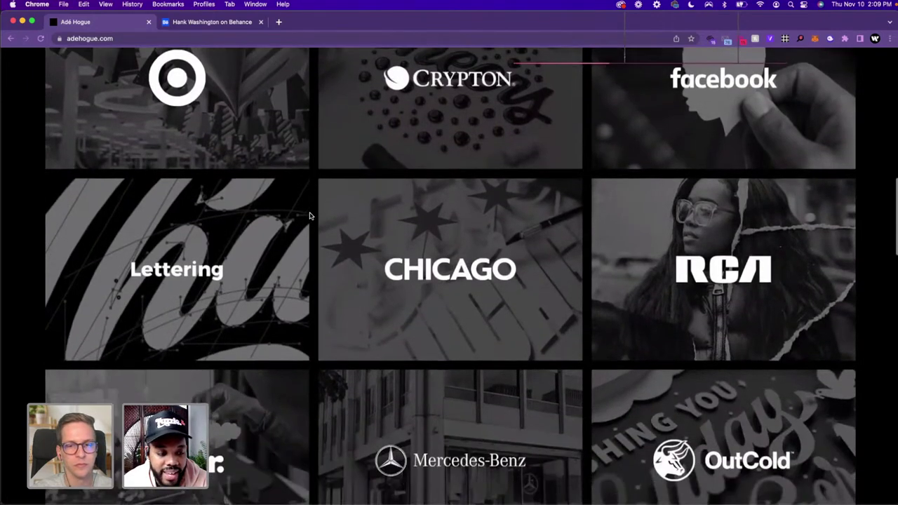
scroll(309, 216, down, 3)
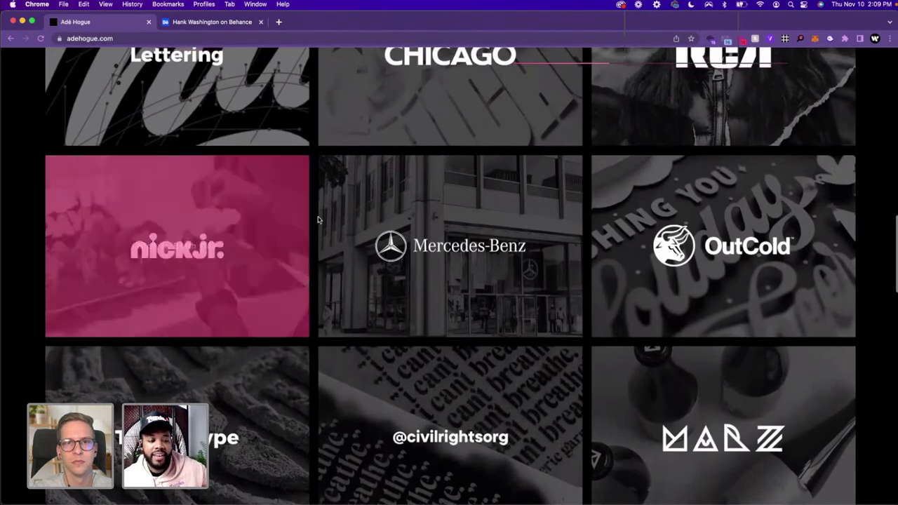
Open the Mercedes-Benz Chicago Store project and scroll through its lettering mural images
click(355, 225)
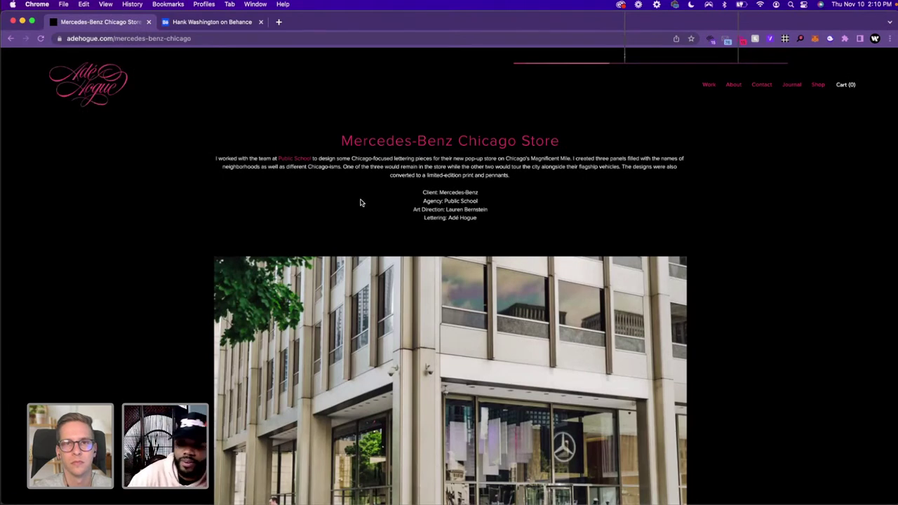
scroll(360, 203, down, 2)
scroll(358, 205, down, 1)
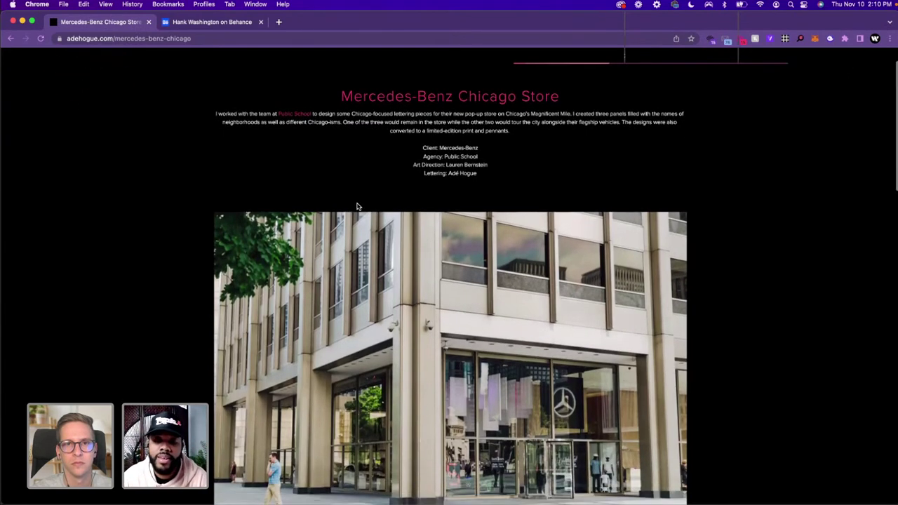
scroll(357, 206, down, 10)
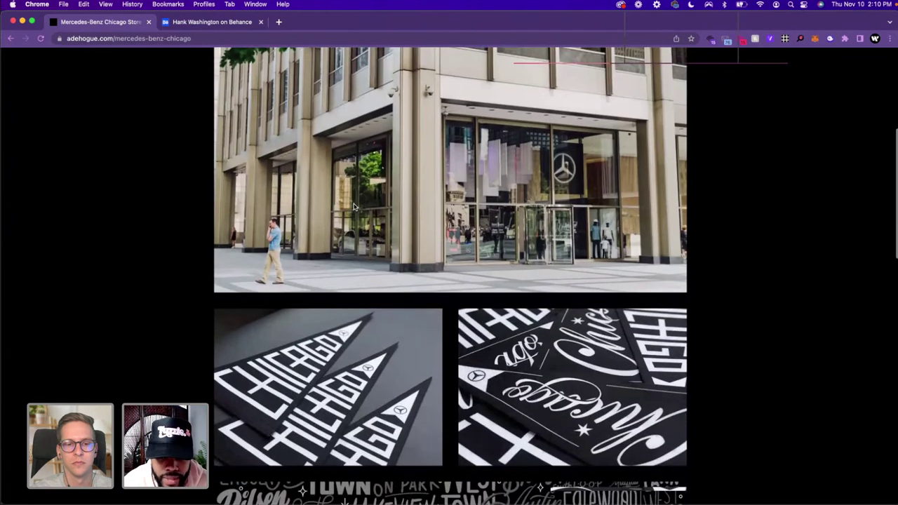
scroll(354, 206, down, 2)
scroll(356, 205, down, 9)
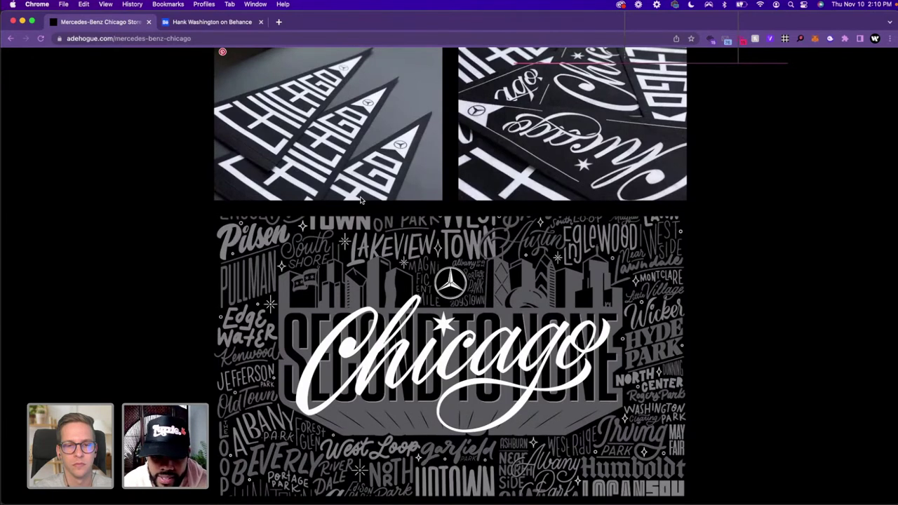
scroll(360, 200, down, 8)
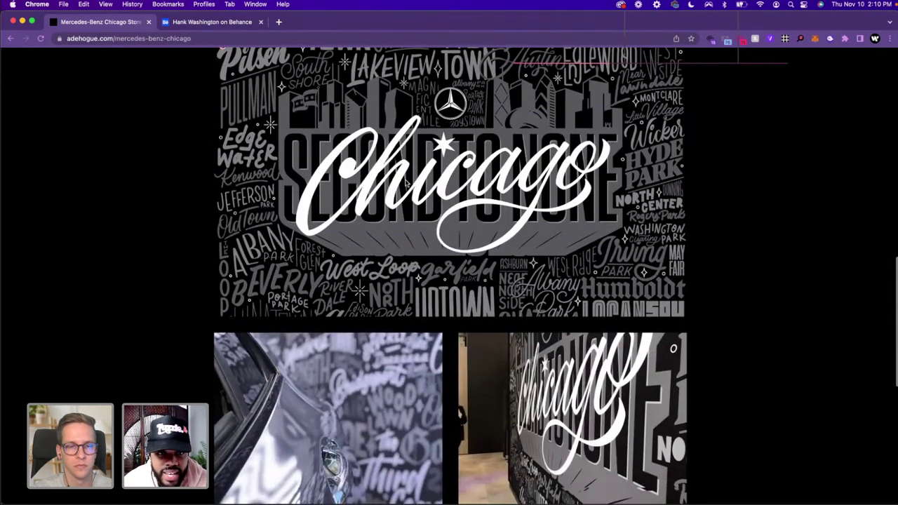
scroll(407, 183, down, 4)
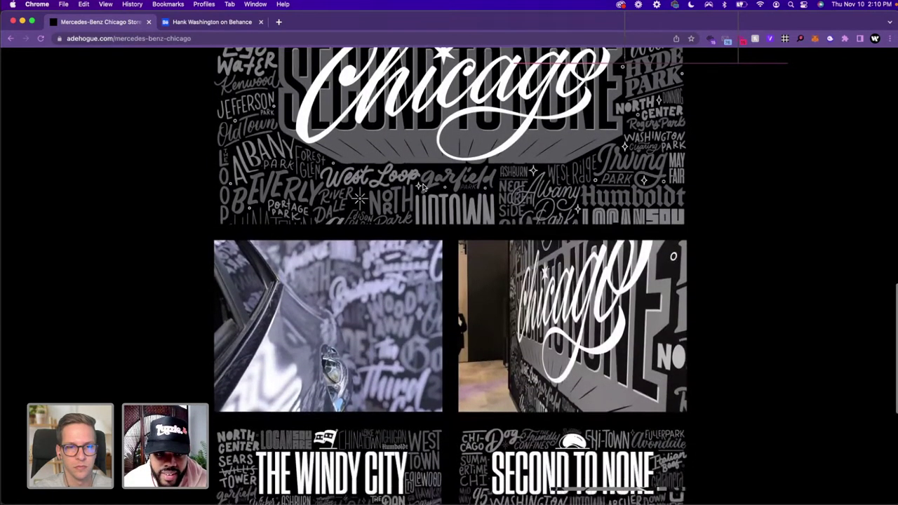
scroll(422, 186, down, 9)
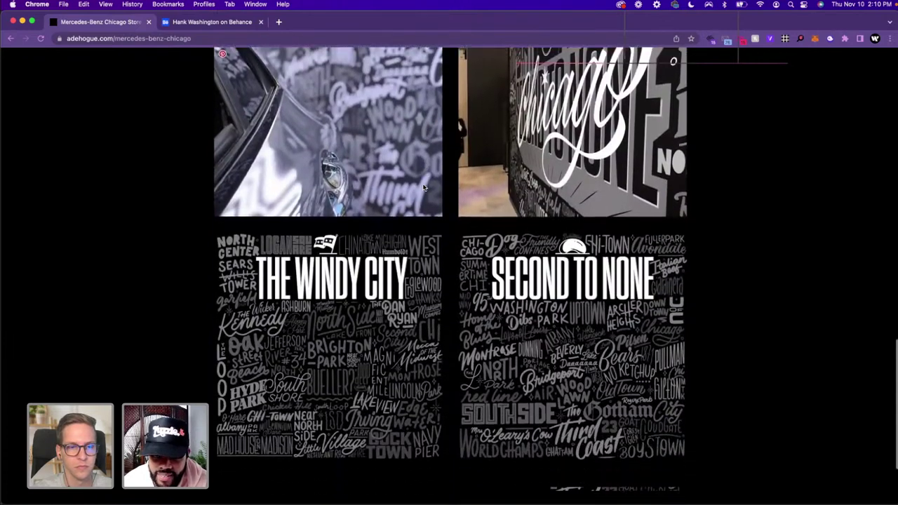
scroll(424, 187, down, 2)
scroll(423, 186, down, 1)
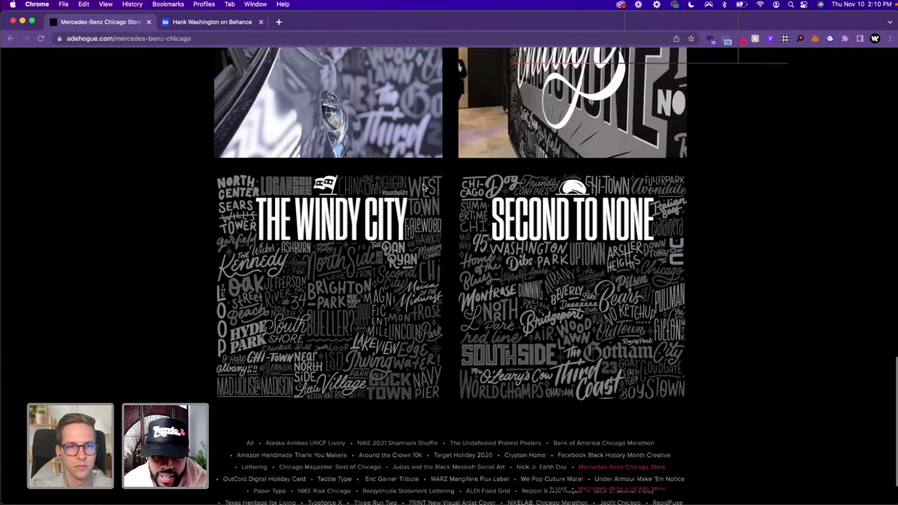
Scroll down to the project list and open the Jagfit Chicago project page
scroll(423, 186, up, 10)
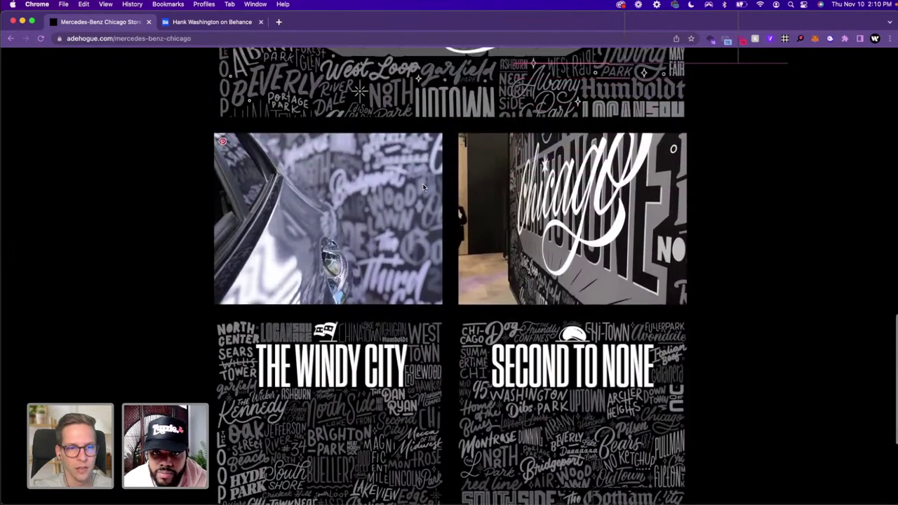
scroll(424, 187, up, 8)
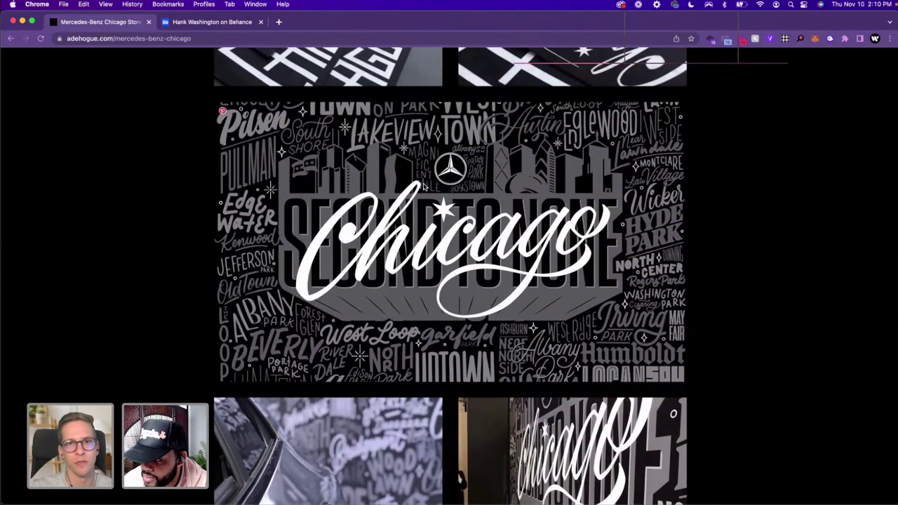
scroll(424, 186, down, 2)
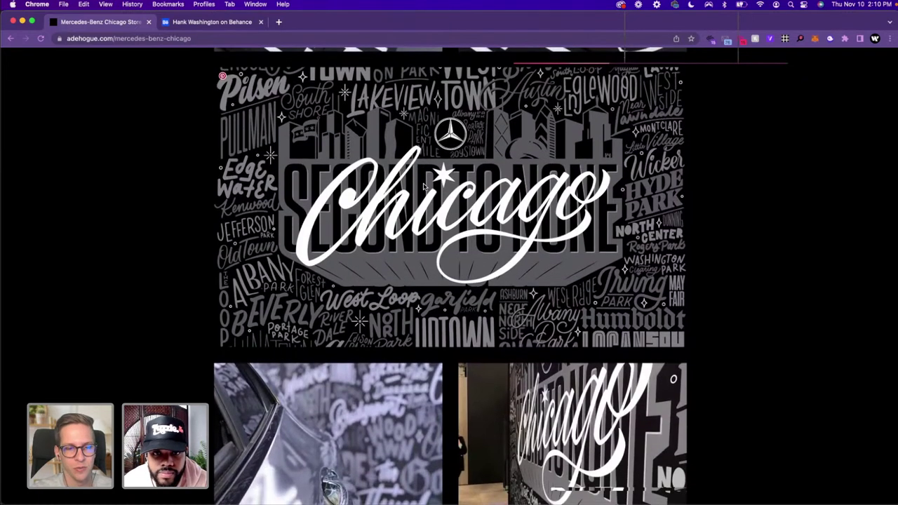
scroll(424, 186, down, 1)
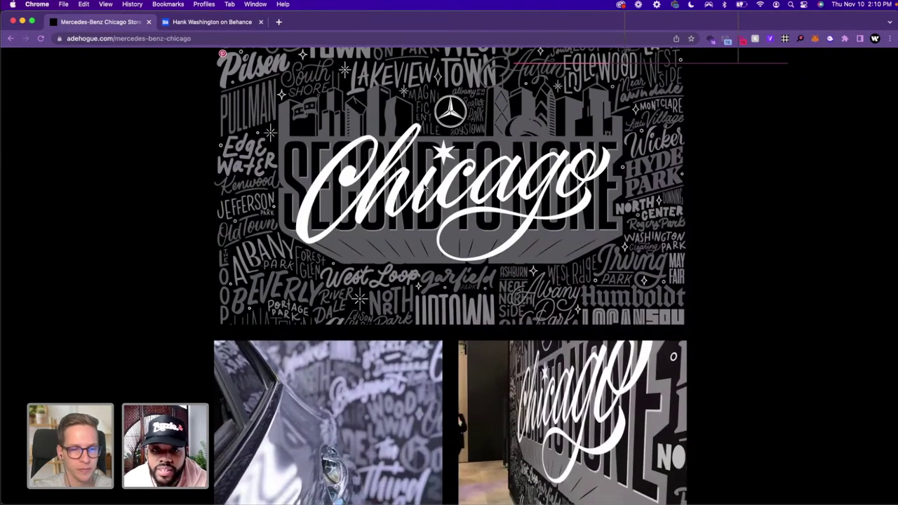
scroll(425, 186, down, 10)
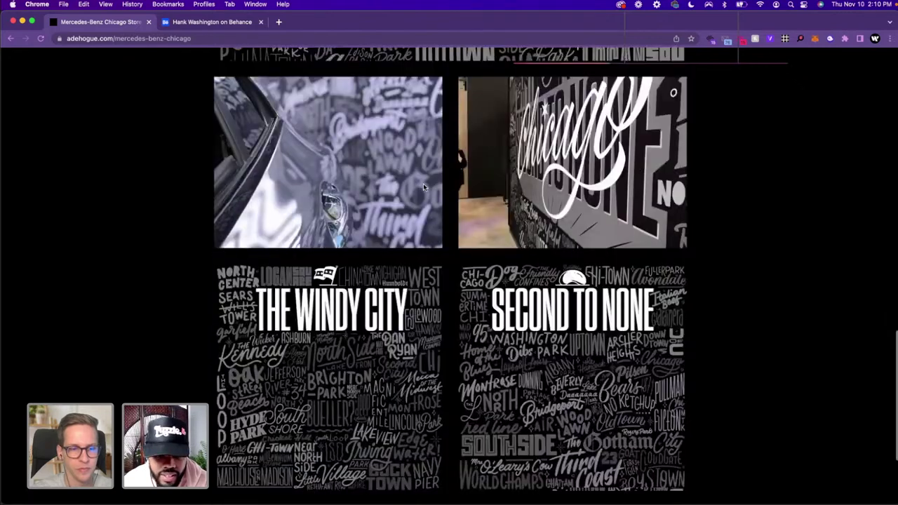
scroll(423, 186, down, 6)
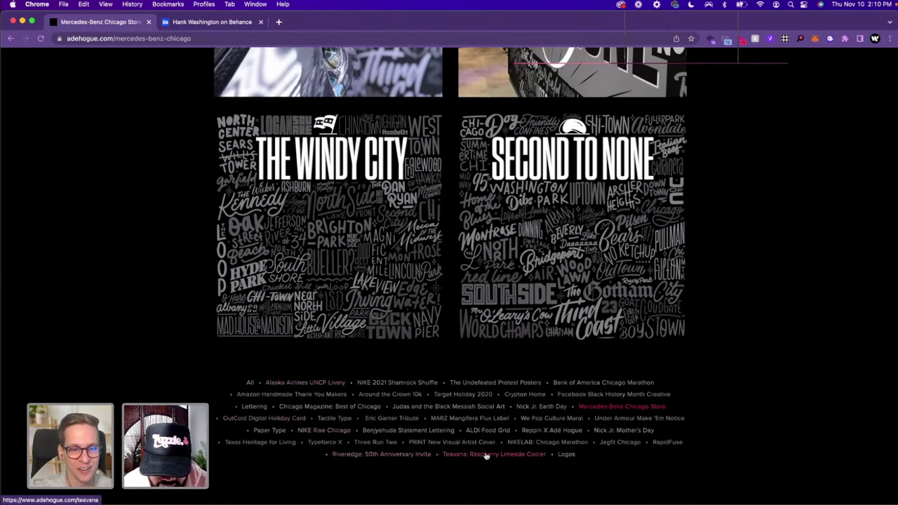
click(610, 443)
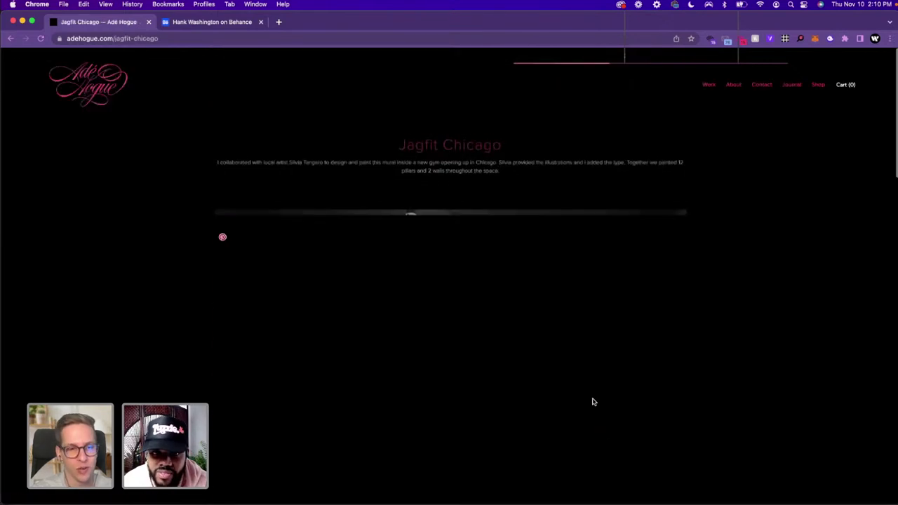
Scroll past the Jagfit Chicago 'Never Back Down' mural photos and open the Alaska Airlines UNCF Livery project
scroll(589, 385, down, 1)
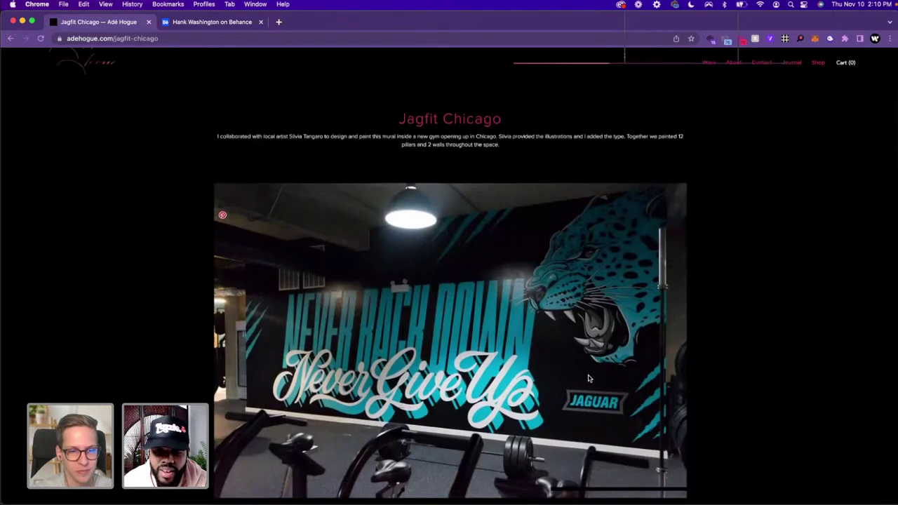
scroll(589, 379, down, 3)
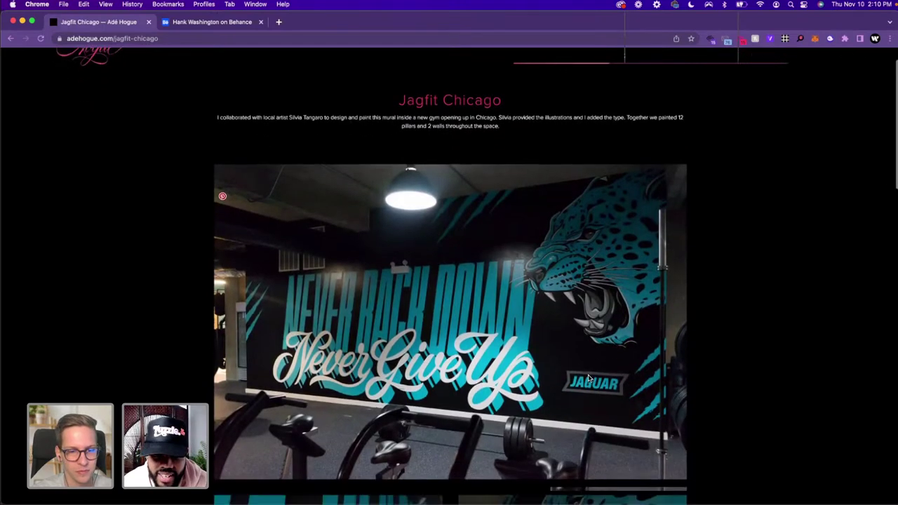
scroll(590, 379, down, 3)
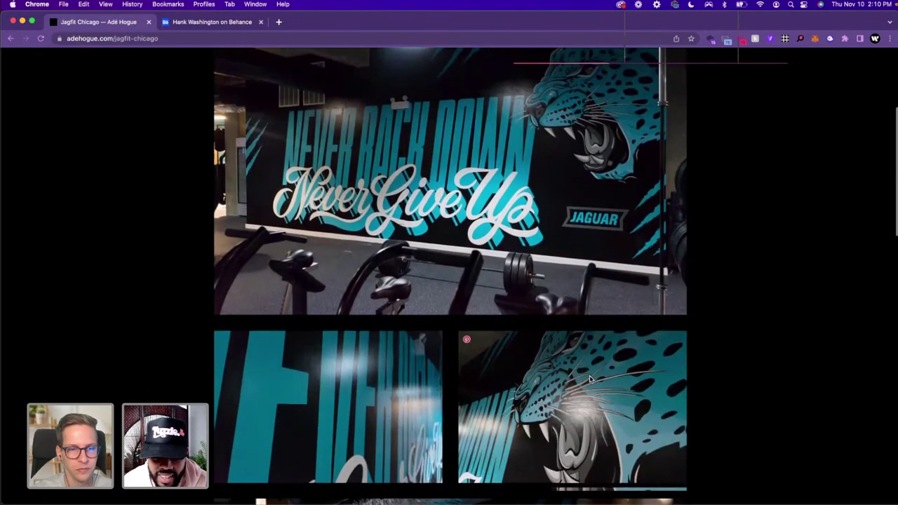
scroll(589, 379, down, 8)
scroll(590, 379, down, 5)
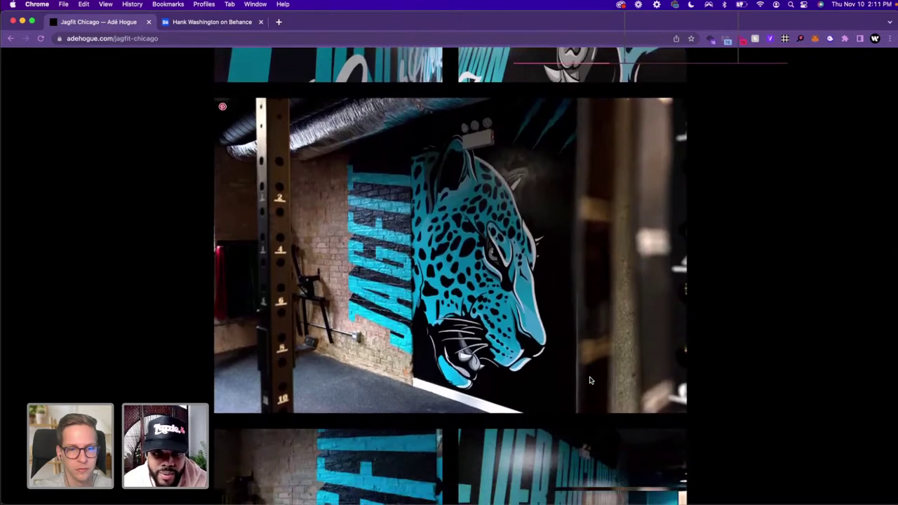
scroll(590, 380, down, 5)
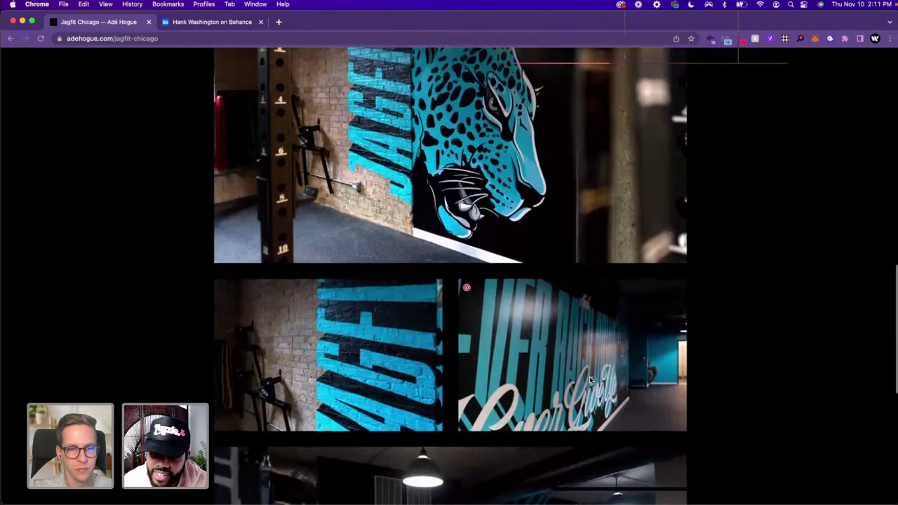
scroll(589, 379, down, 2)
scroll(589, 381, down, 1)
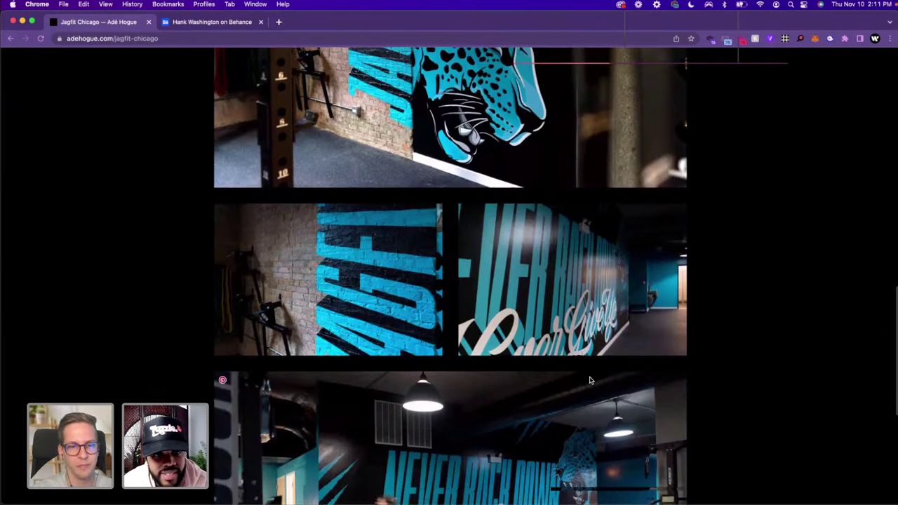
scroll(589, 379, down, 2)
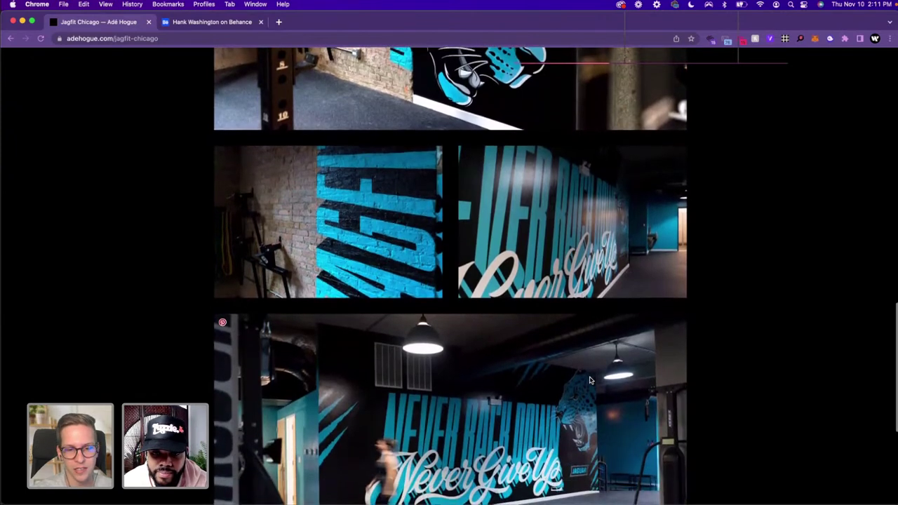
scroll(590, 381, down, 2)
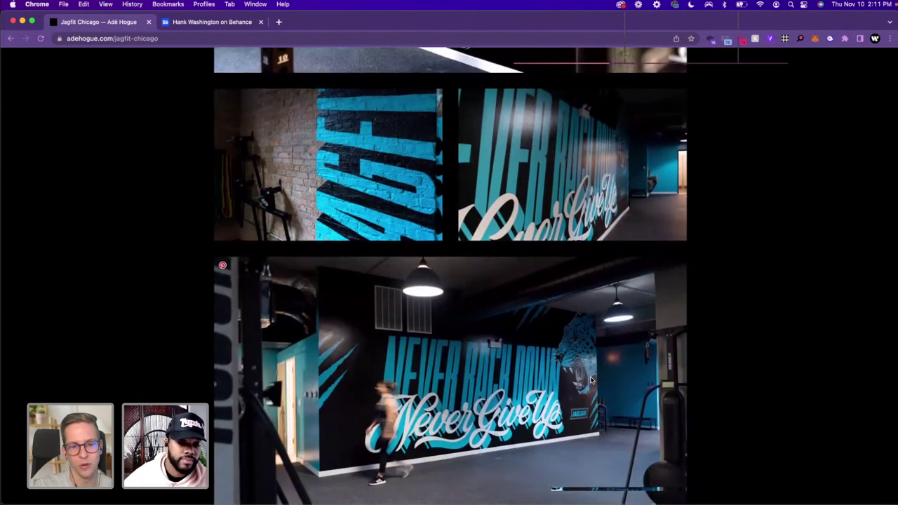
scroll(591, 379, down, 3)
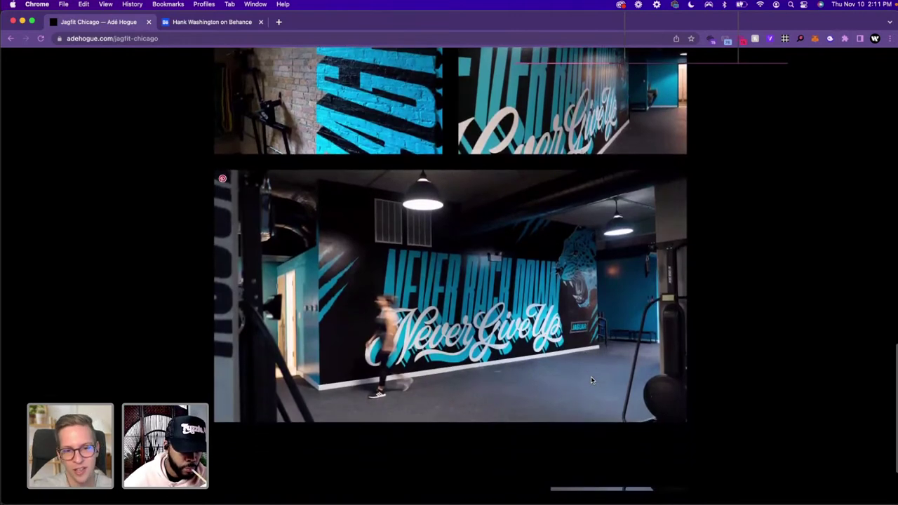
scroll(591, 379, down, 4)
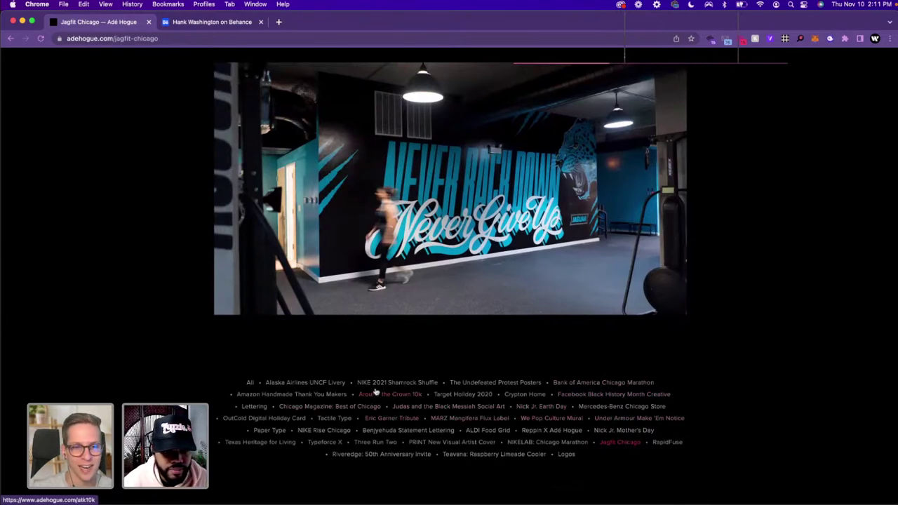
click(339, 386)
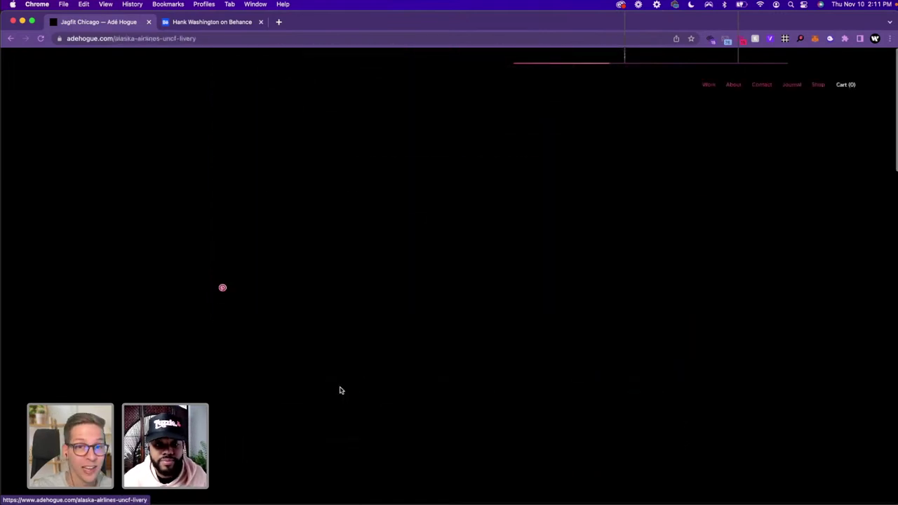
Browse the Alaska Airlines UNCF Livery page past the Mandela quote and painted-plane photos to the project list
scroll(344, 390, down, 3)
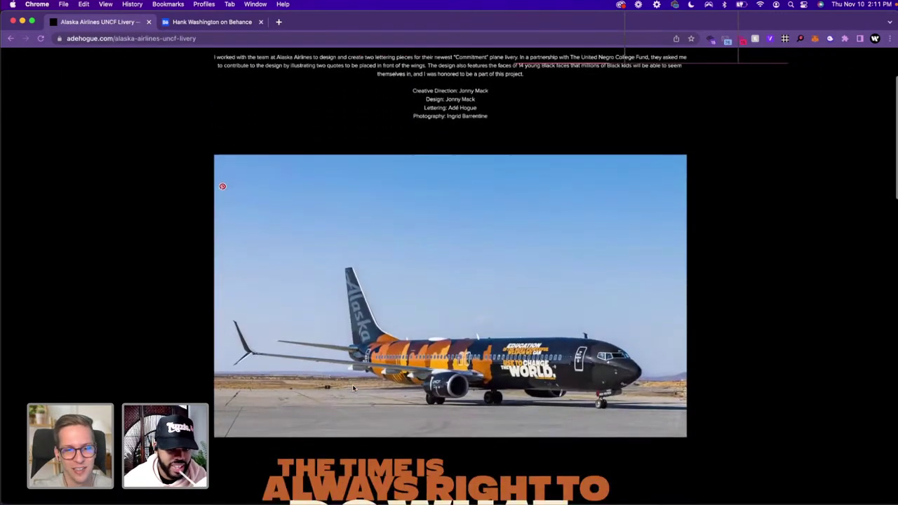
scroll(353, 388, down, 3)
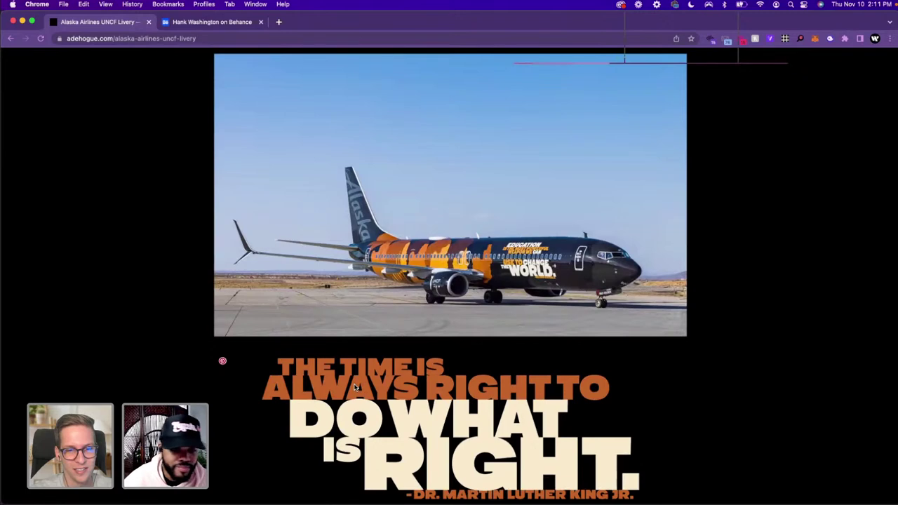
scroll(355, 387, down, 3)
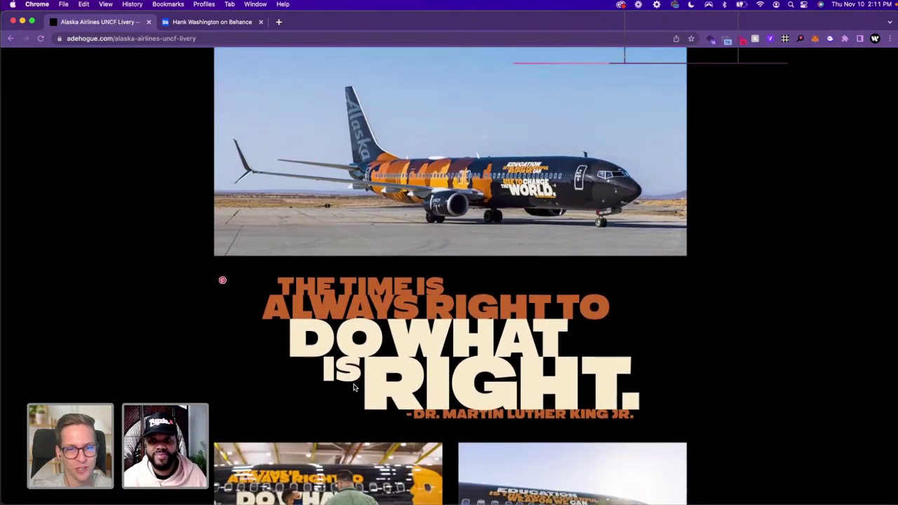
scroll(355, 387, down, 1)
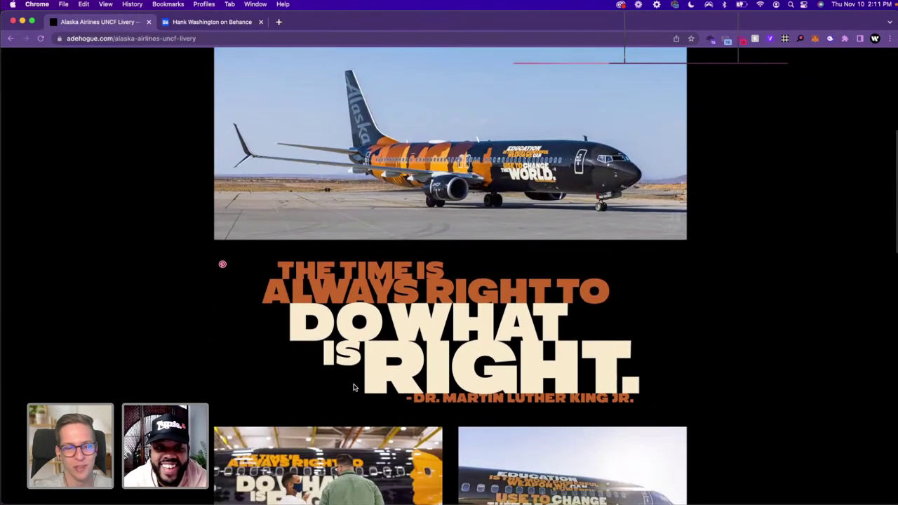
scroll(354, 388, down, 3)
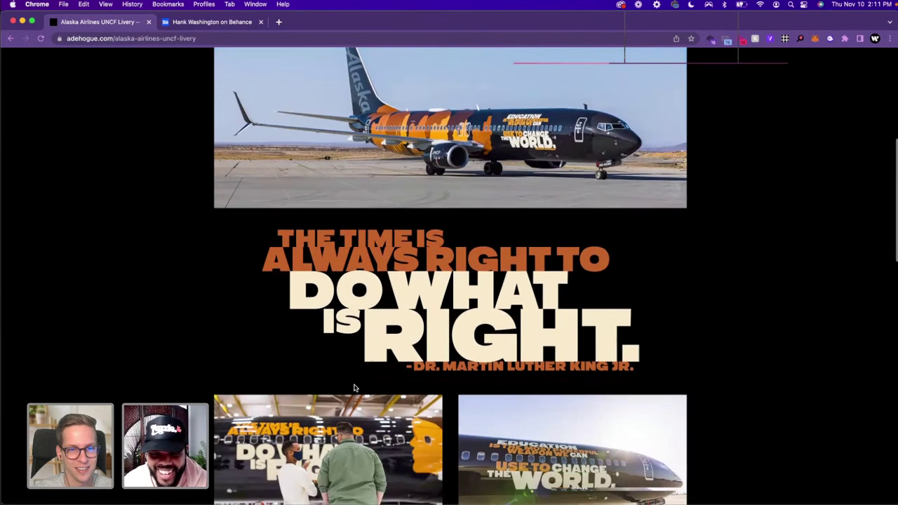
scroll(354, 387, down, 1)
scroll(354, 387, down, 5)
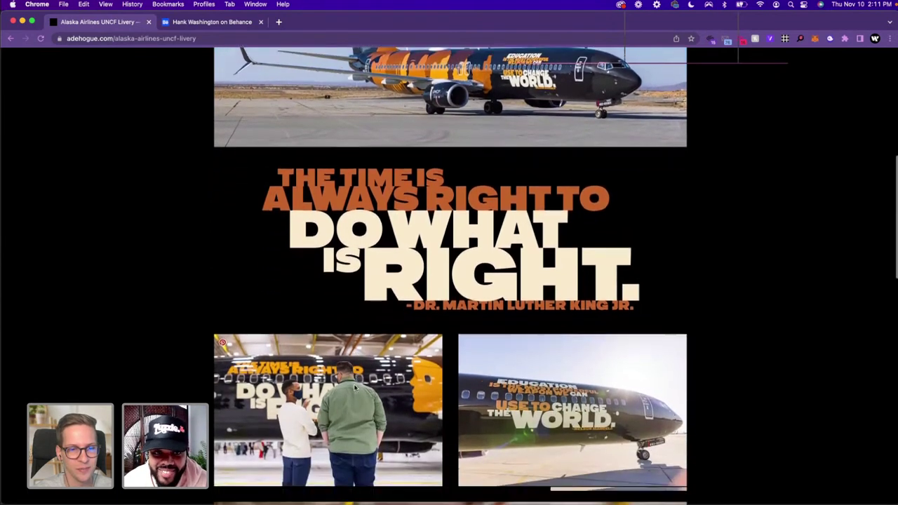
scroll(355, 388, down, 5)
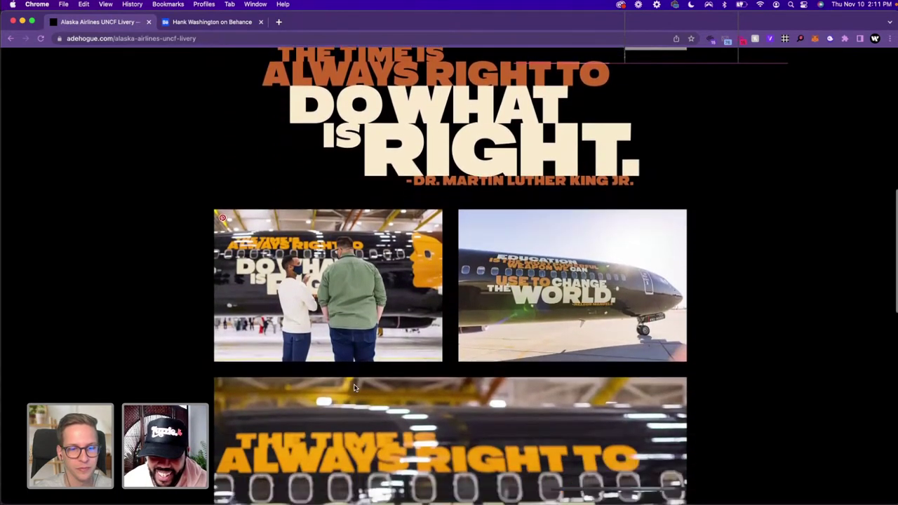
scroll(355, 390, down, 7)
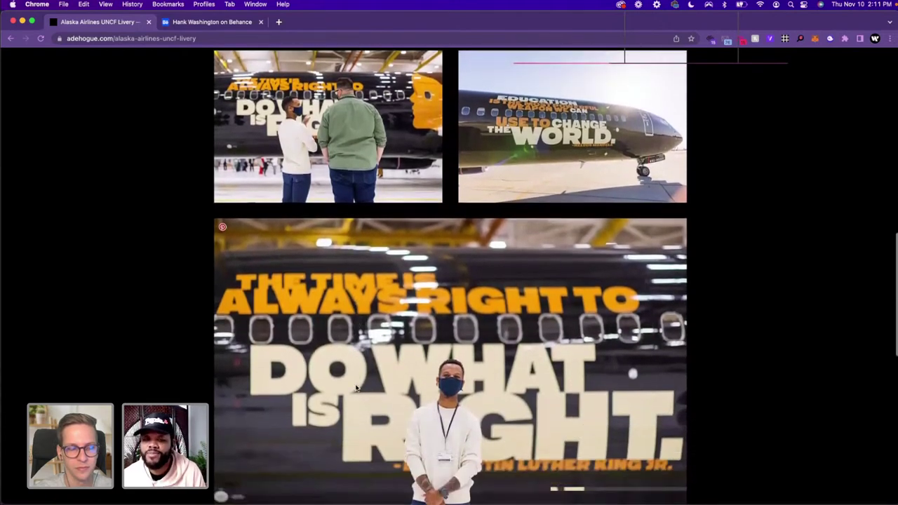
scroll(355, 390, down, 16)
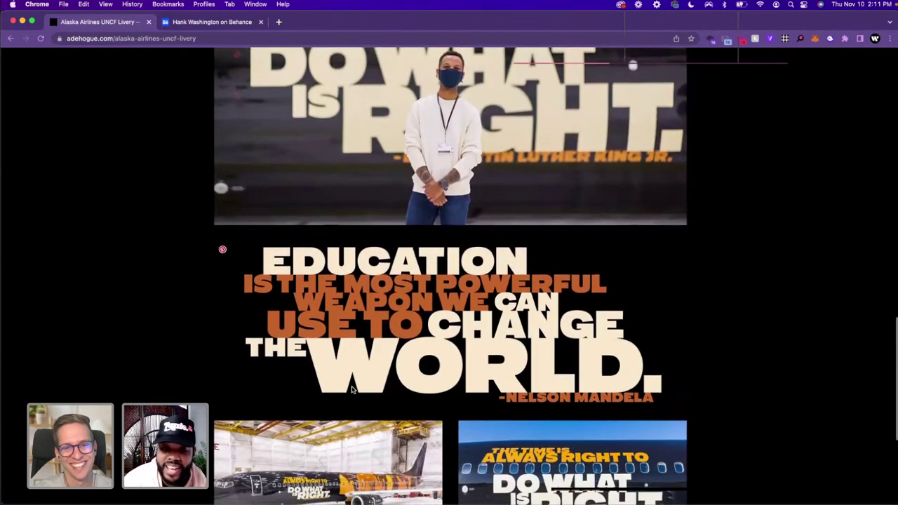
scroll(355, 390, down, 4)
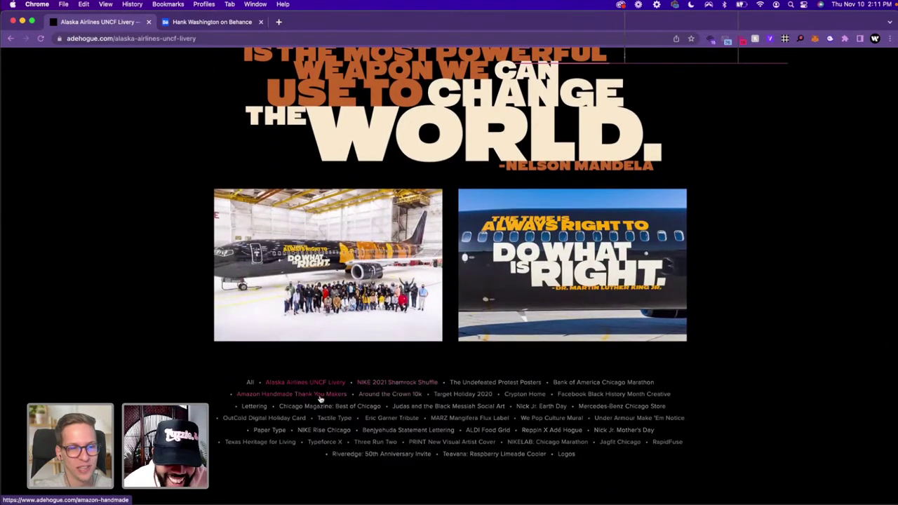
Open the Typeforce X project and scroll past its cut-rug lettering photos to the project list
click(335, 444)
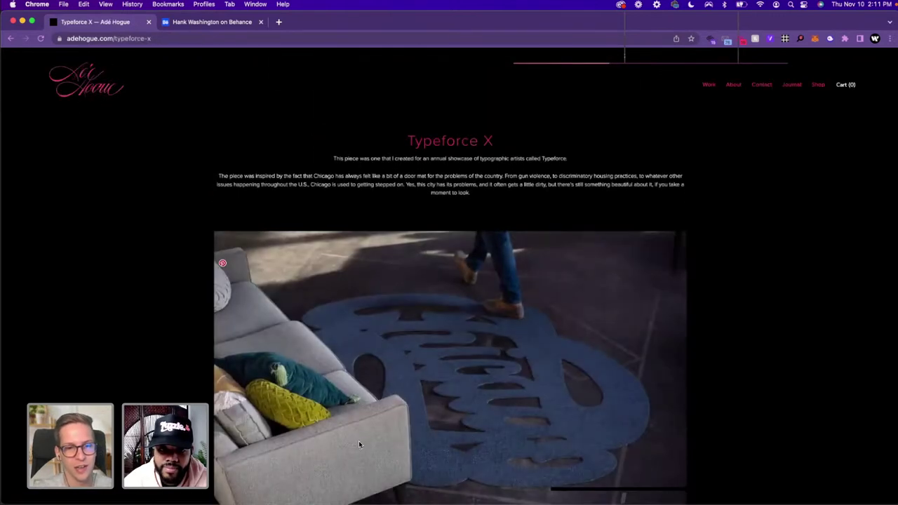
scroll(359, 443, down, 2)
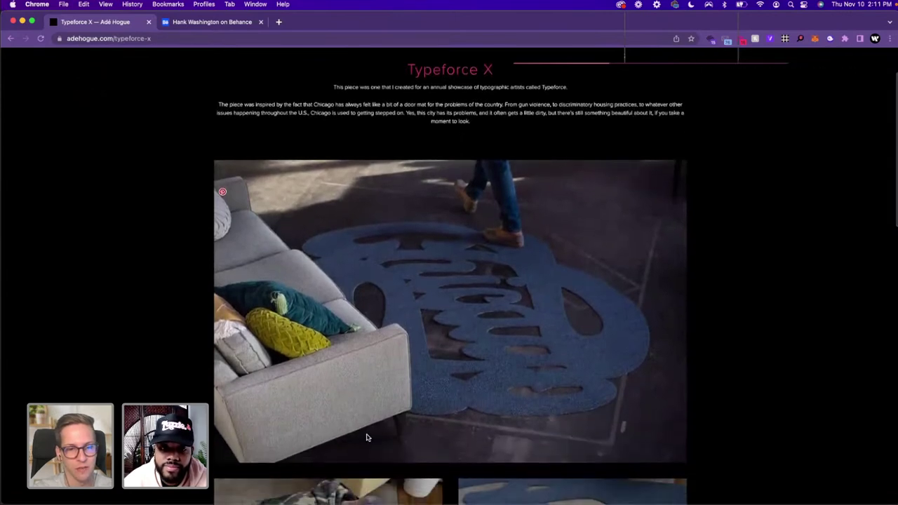
scroll(366, 438, down, 4)
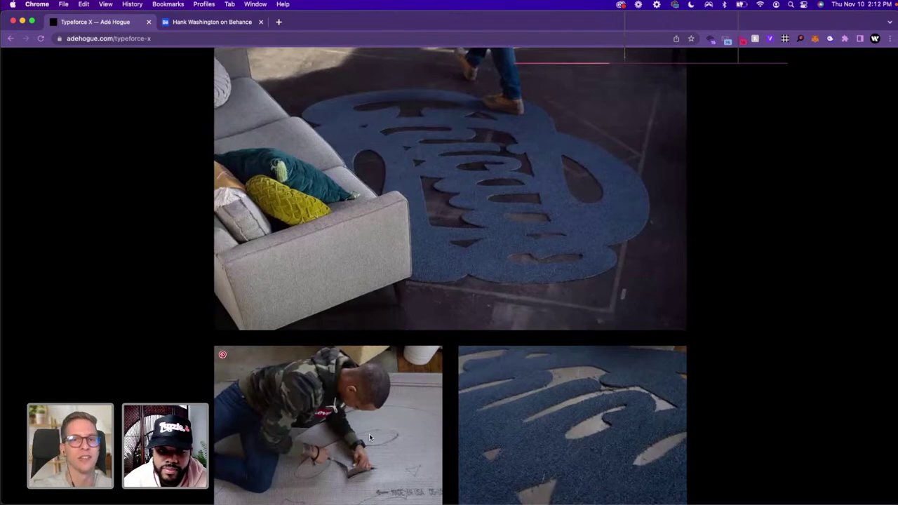
scroll(370, 439, down, 2)
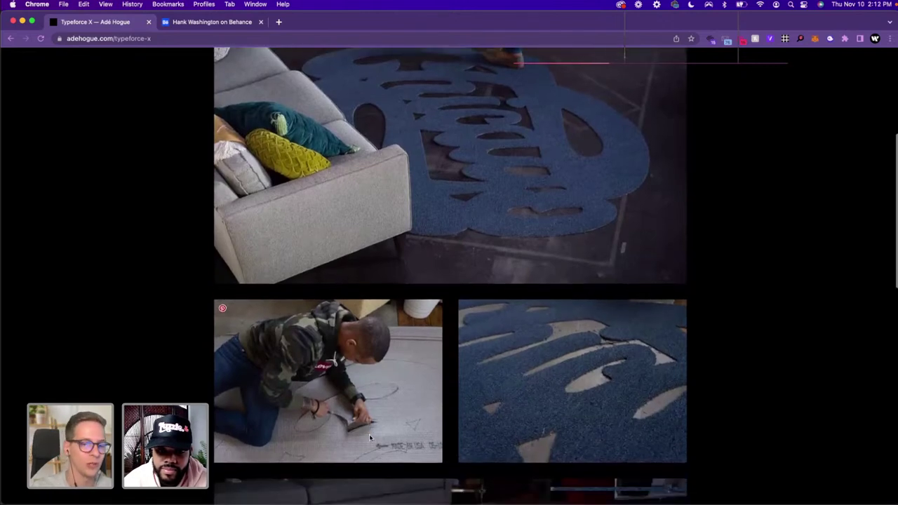
scroll(371, 438, down, 2)
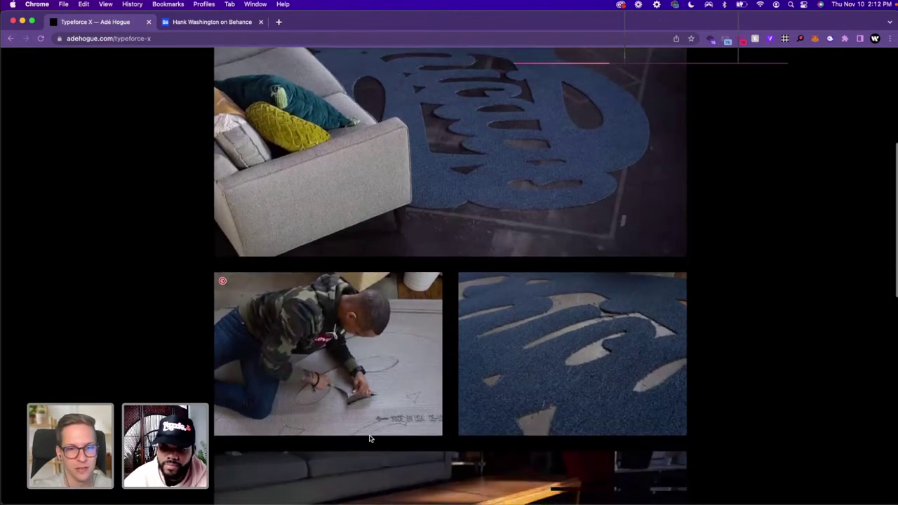
scroll(391, 418, down, 5)
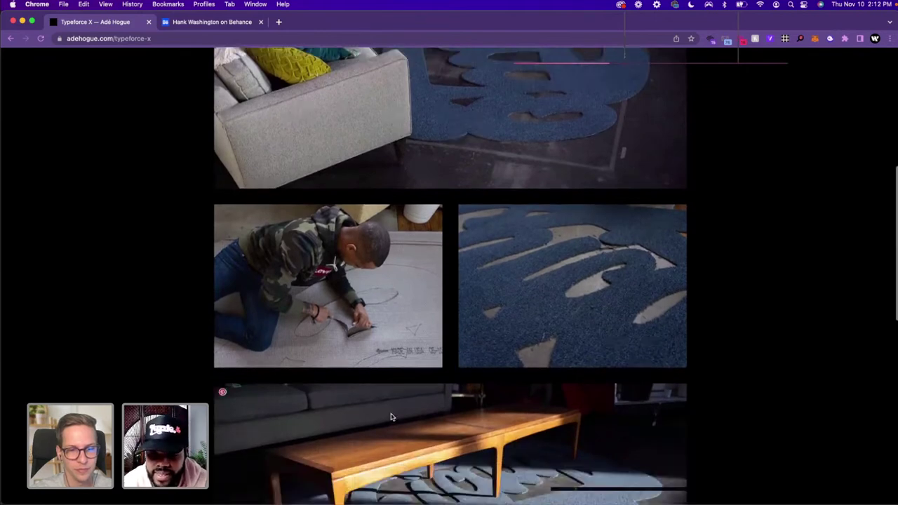
scroll(392, 416, down, 2)
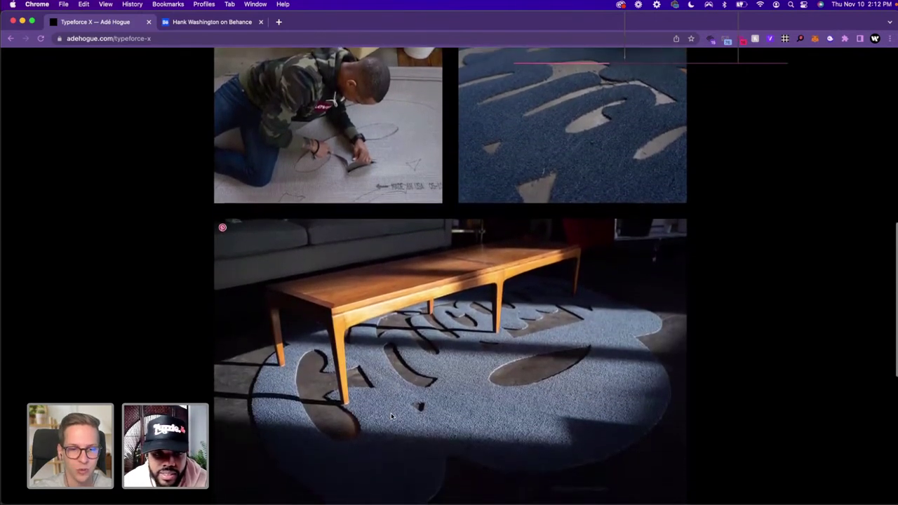
scroll(392, 416, down, 4)
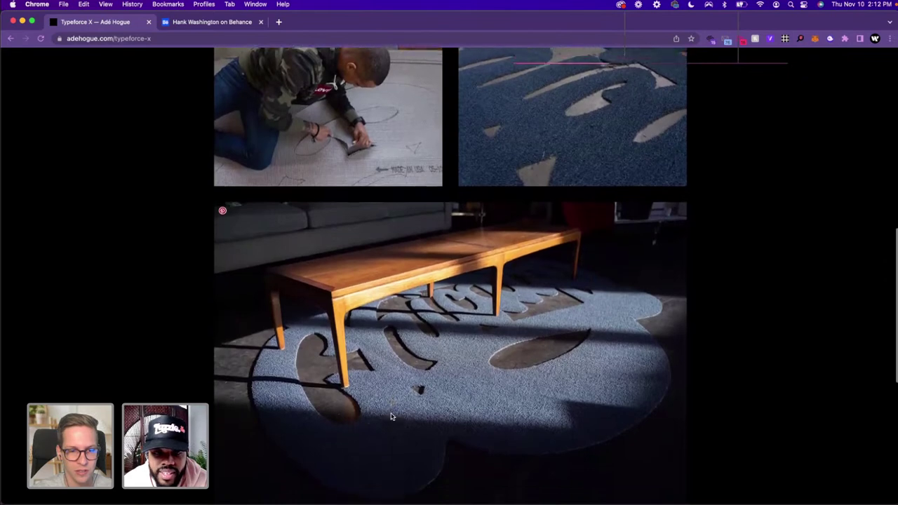
scroll(391, 417, down, 6)
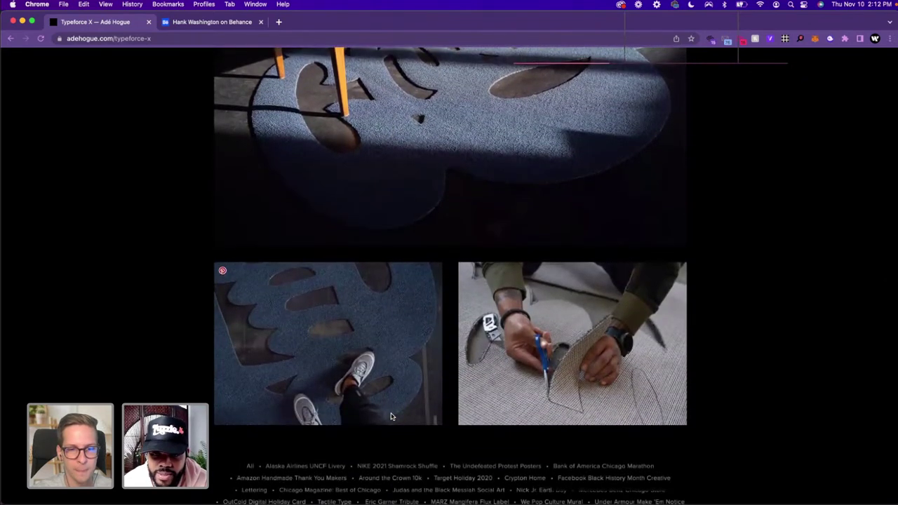
scroll(391, 417, down, 1)
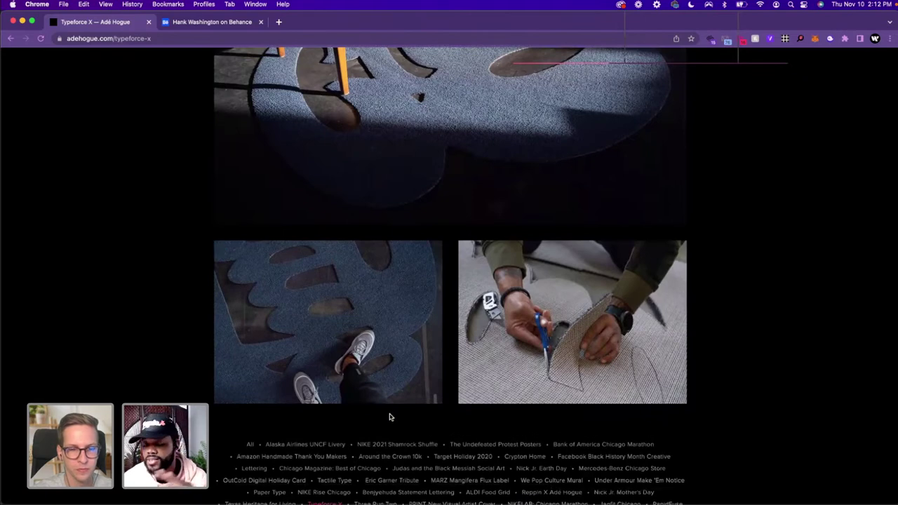
scroll(391, 417, down, 1)
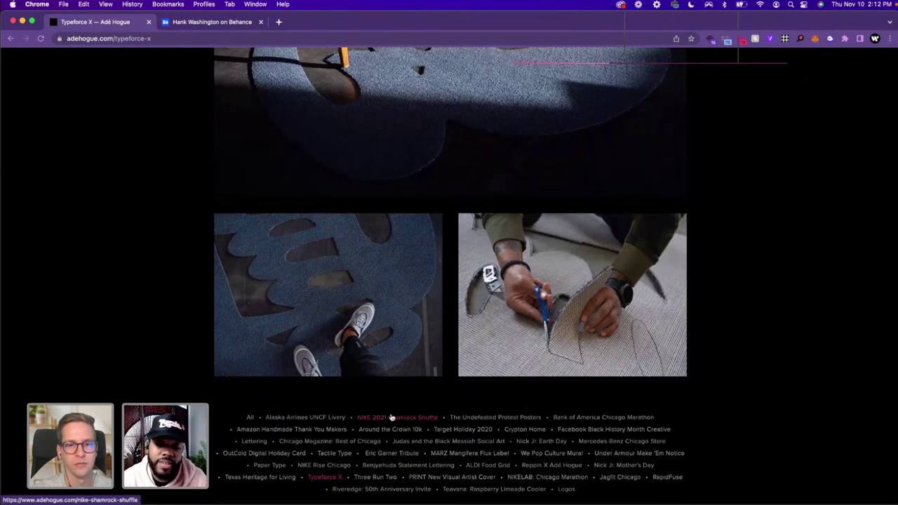
scroll(391, 417, down, 1)
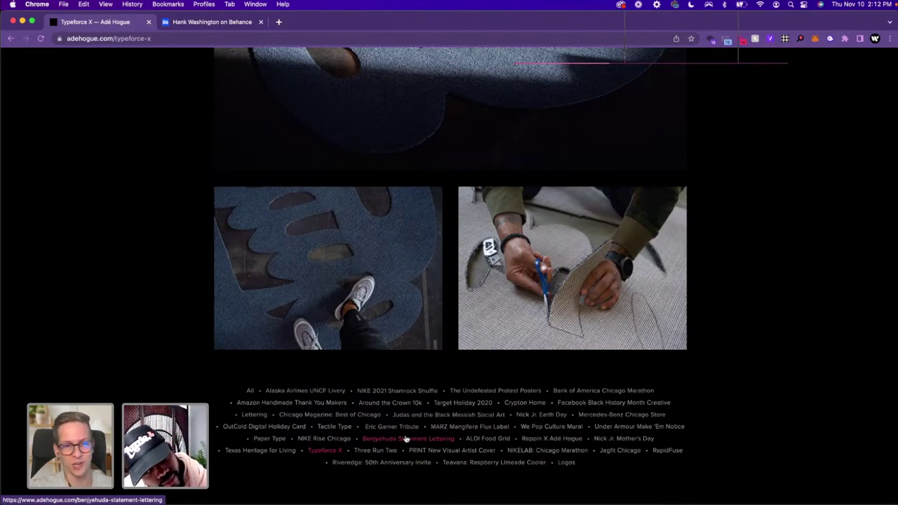
Open the Teavana: Raspberry Limeade Cooler project and browse past its drink photos and SHAKE video
click(446, 463)
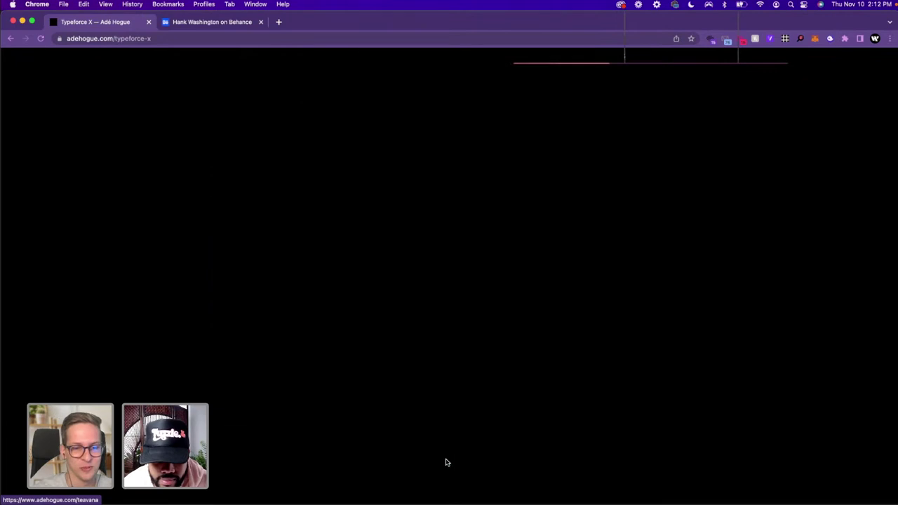
scroll(443, 450, down, 3)
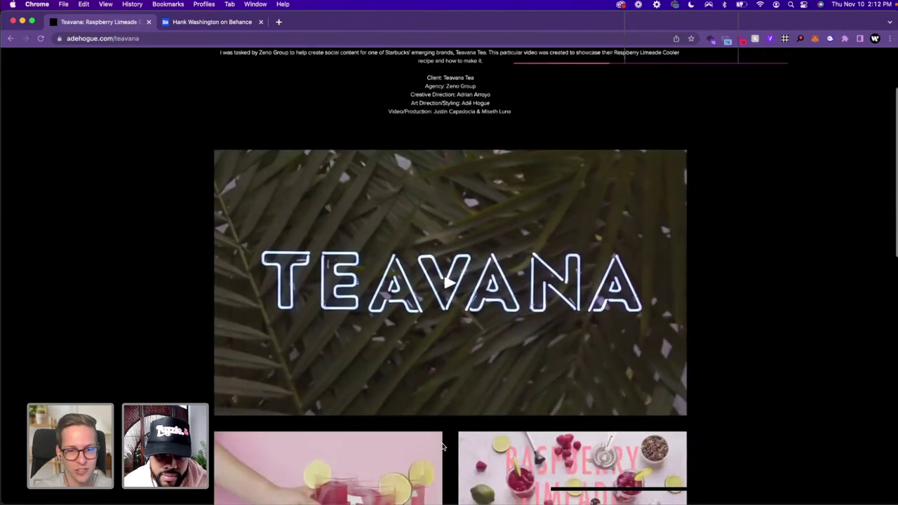
scroll(454, 330, down, 3)
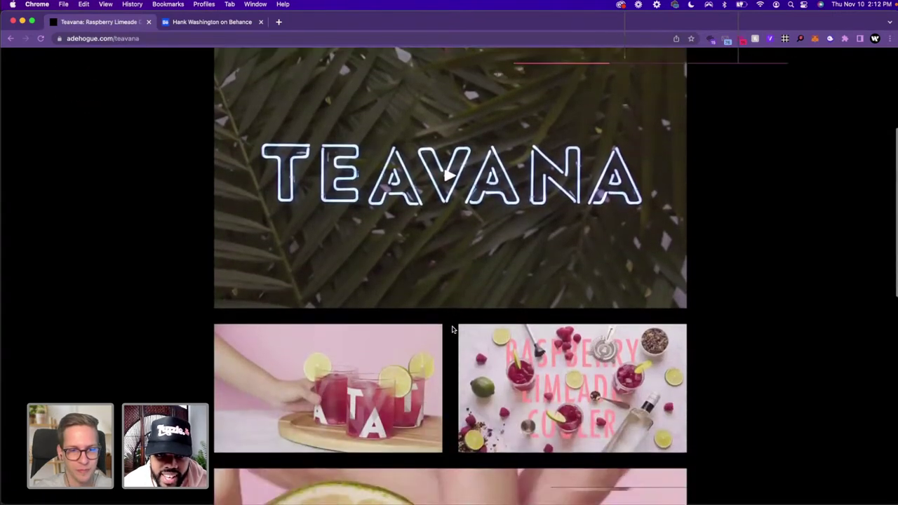
scroll(453, 330, down, 2)
scroll(453, 331, down, 2)
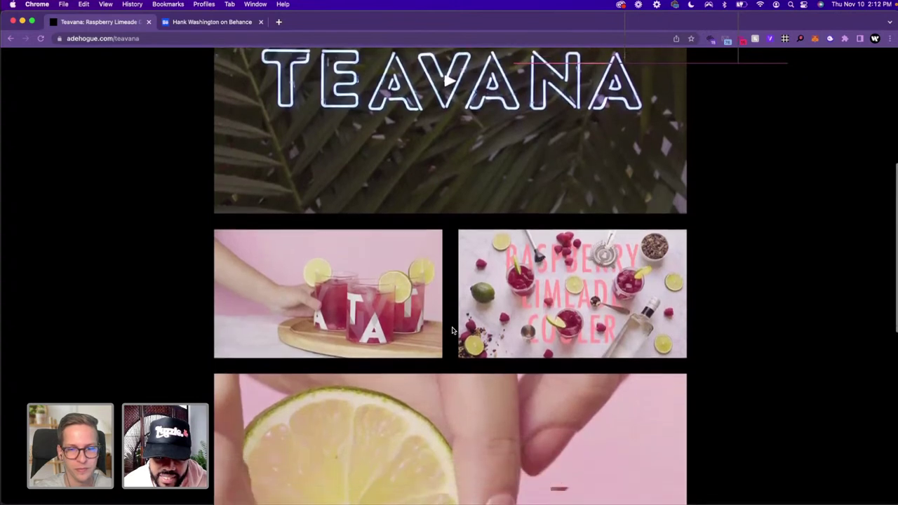
scroll(452, 331, down, 6)
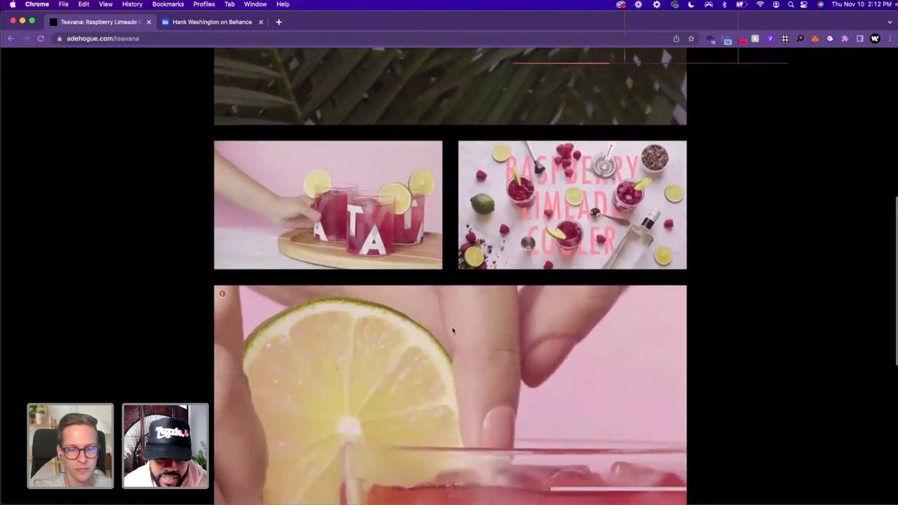
scroll(452, 331, down, 7)
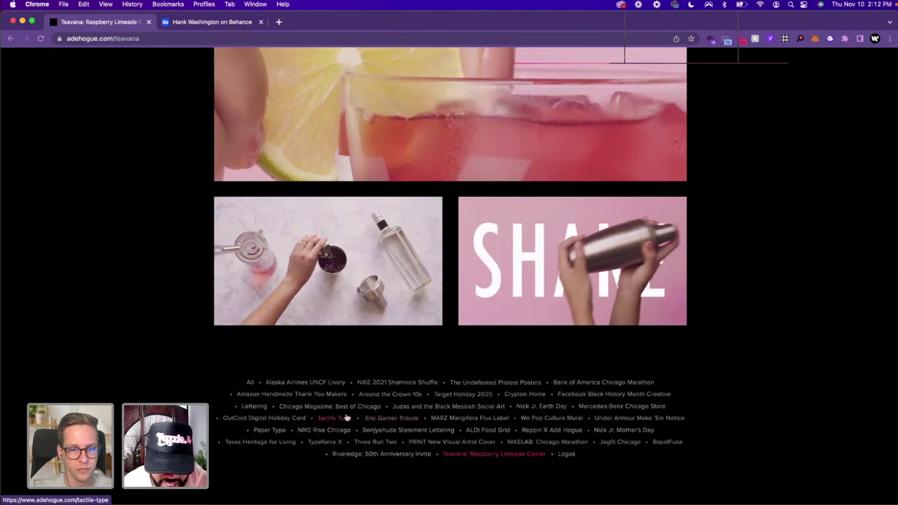
Open the Nick Jr. Earth Day project and scroll past its pop-up book photos to the colour-bar video
click(520, 407)
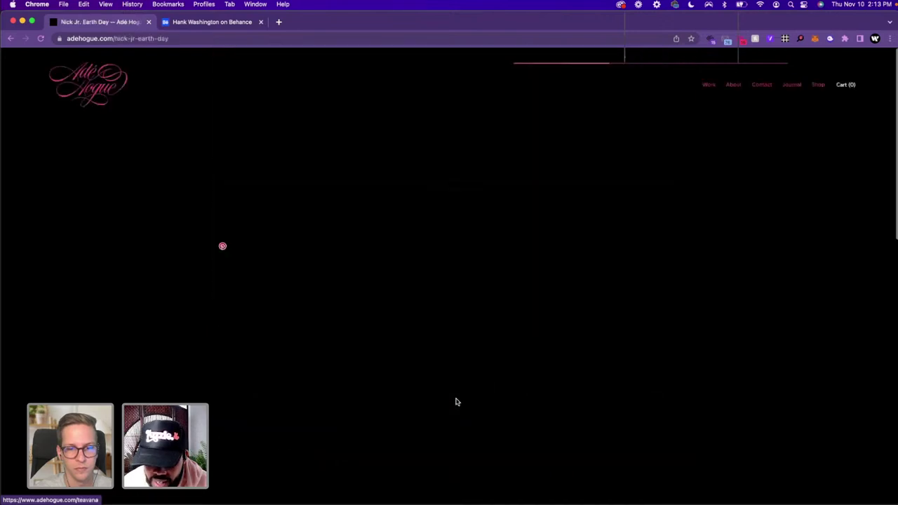
scroll(435, 393, down, 1)
scroll(417, 388, down, 3)
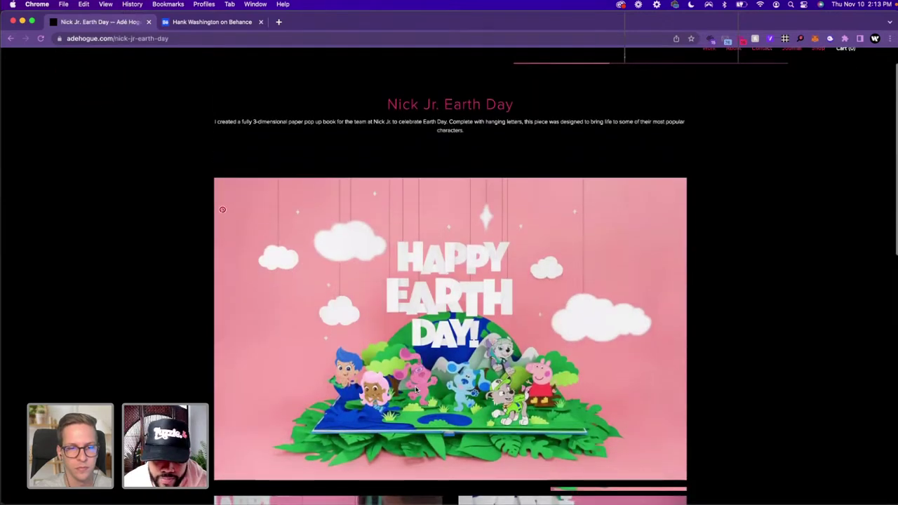
scroll(417, 388, down, 2)
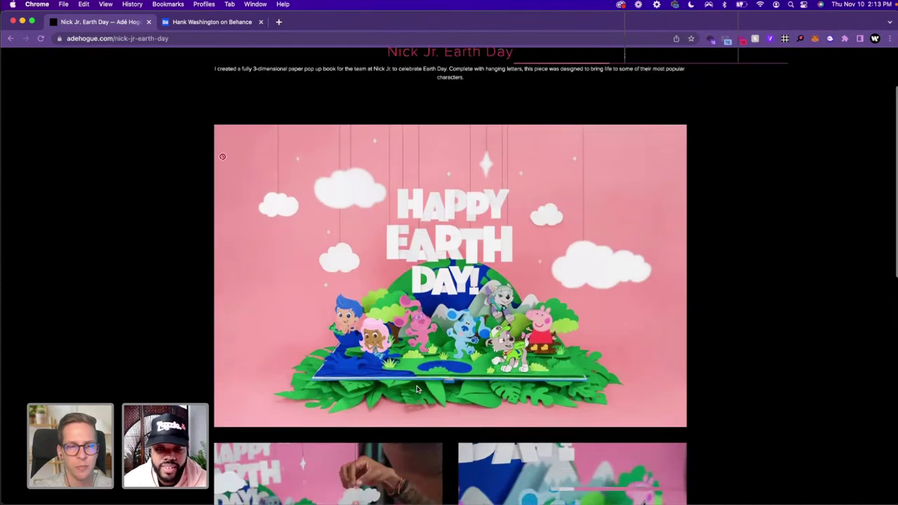
scroll(417, 388, up, 2)
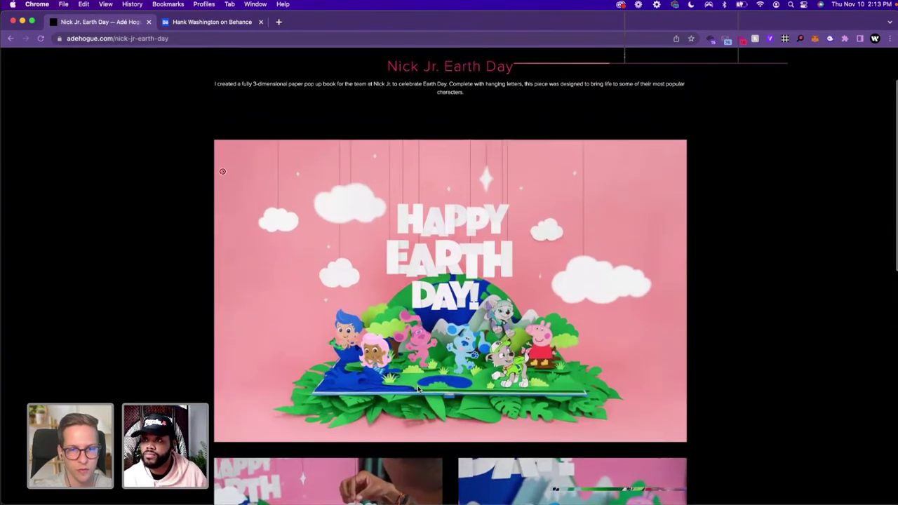
scroll(417, 388, down, 2)
scroll(419, 388, down, 6)
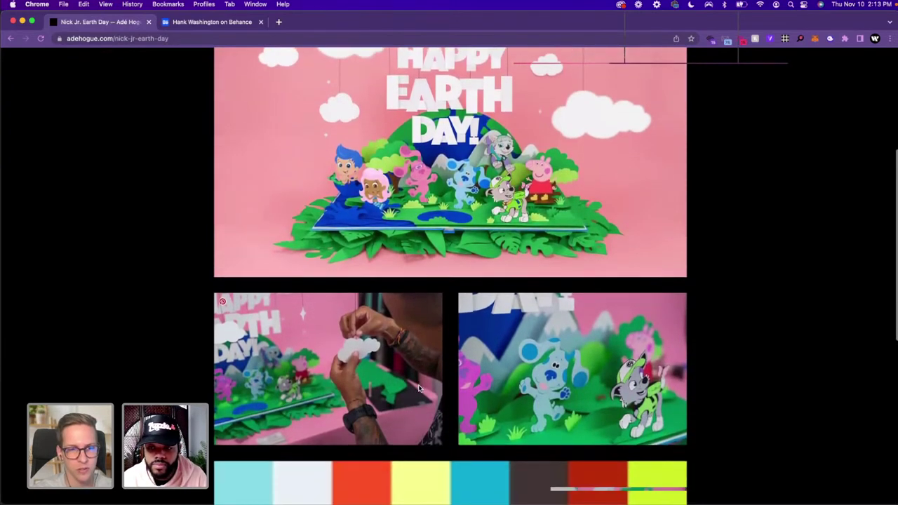
scroll(419, 388, down, 4)
scroll(418, 388, down, 5)
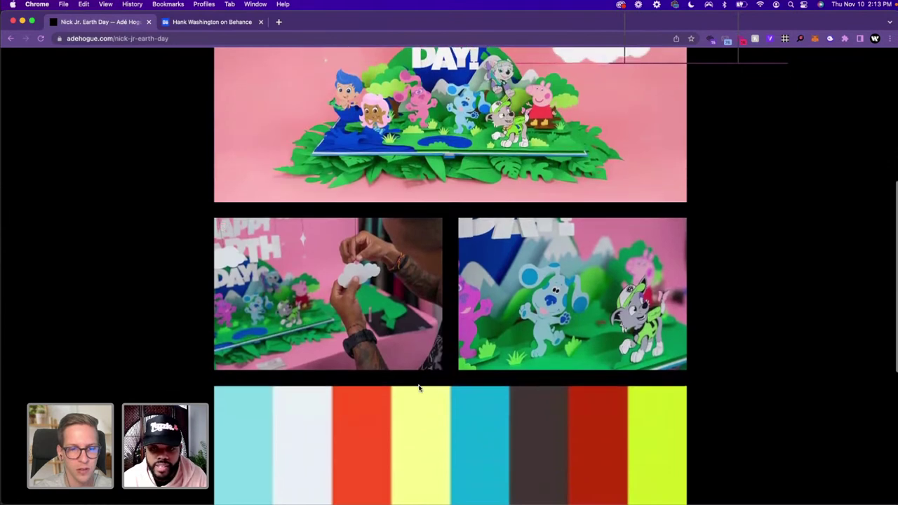
scroll(419, 389, down, 5)
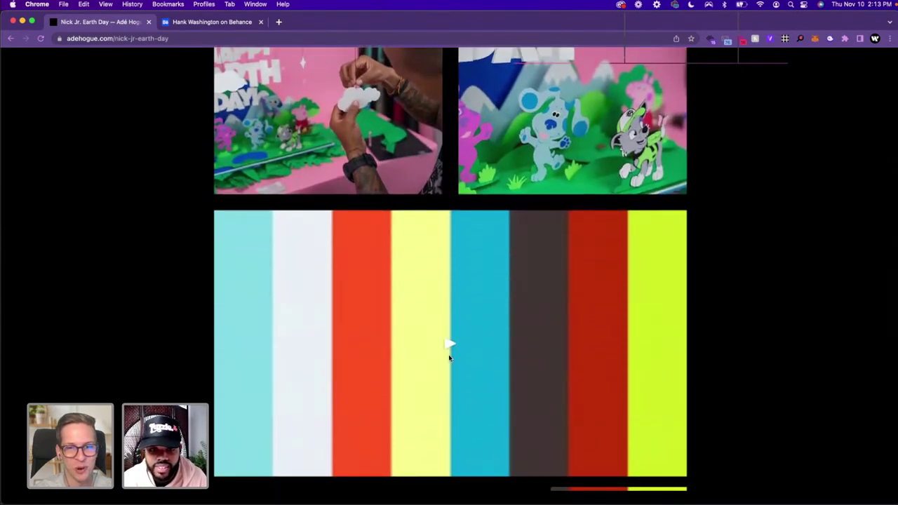
Play the Nick Jr. Earth Day colour-bar video to its Happy Earth Day end screen, then reveal the Dock
click(450, 354)
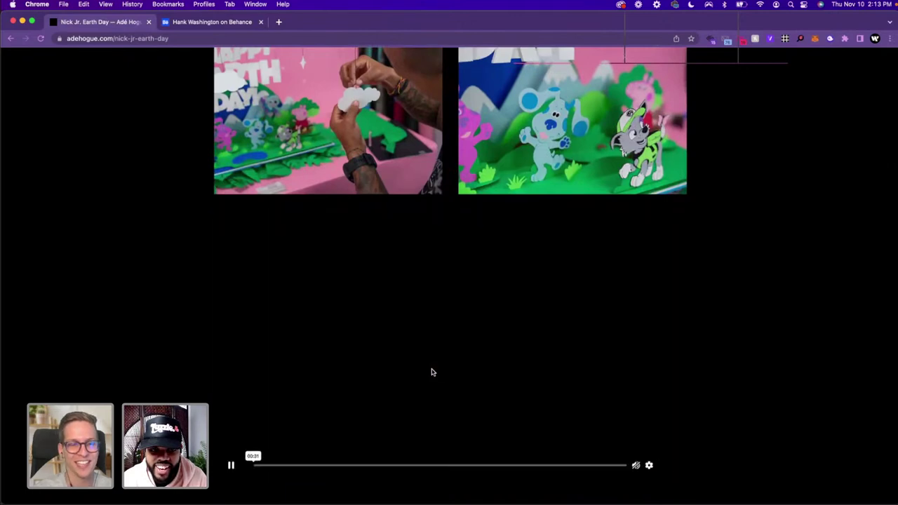
scroll(432, 372, down, 2)
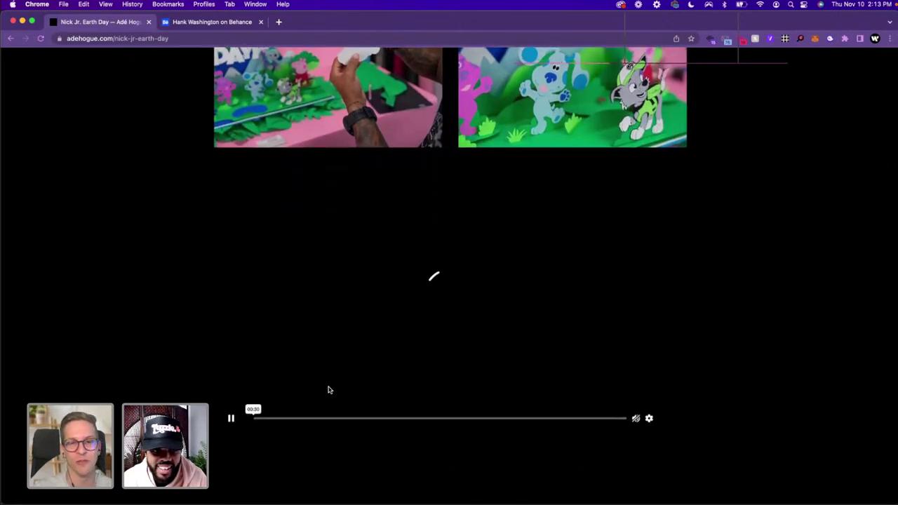
scroll(323, 388, up, 1)
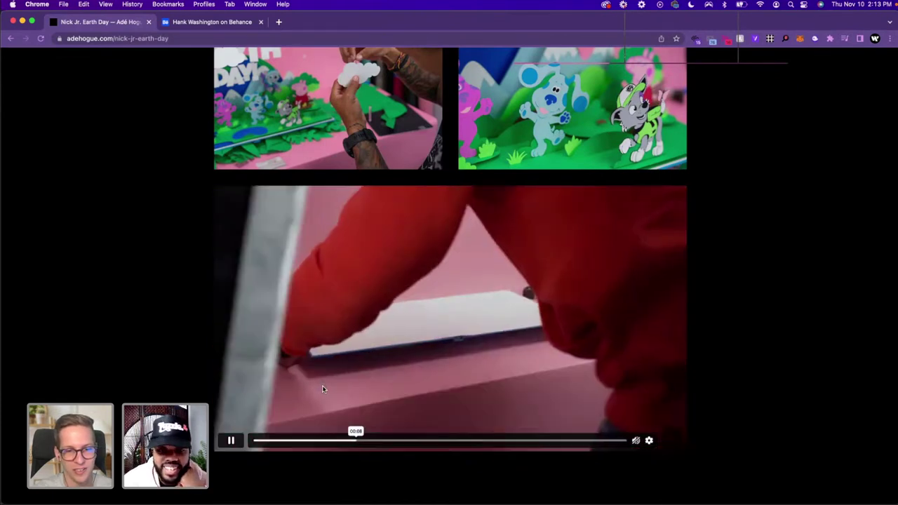
scroll(323, 389, up, 1)
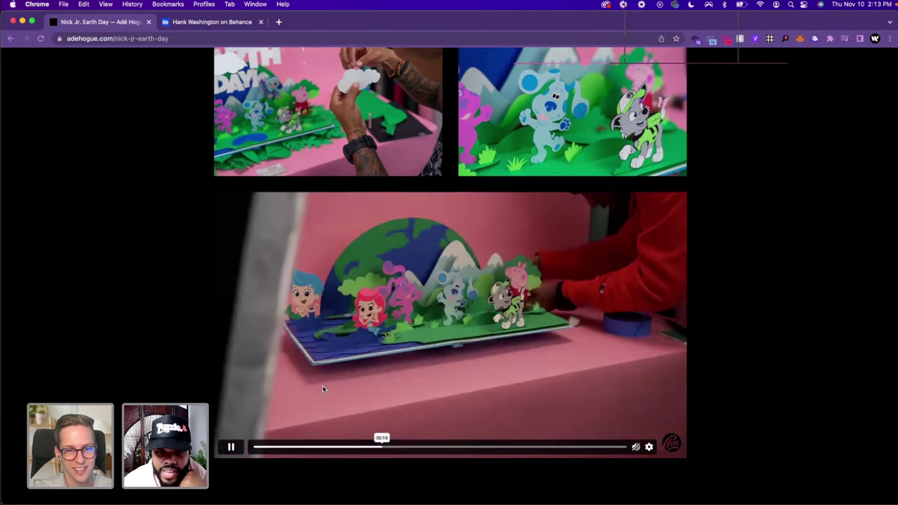
scroll(323, 389, down, 1)
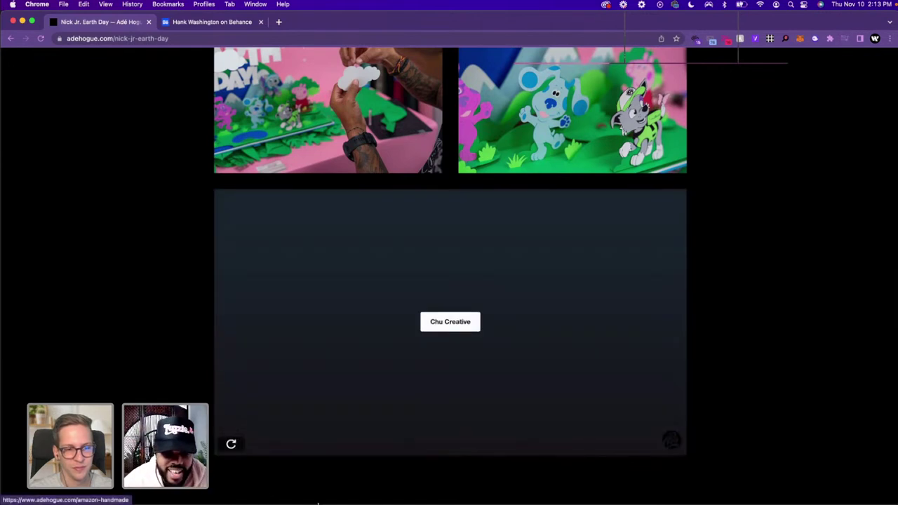
mouse_move(388, 499)
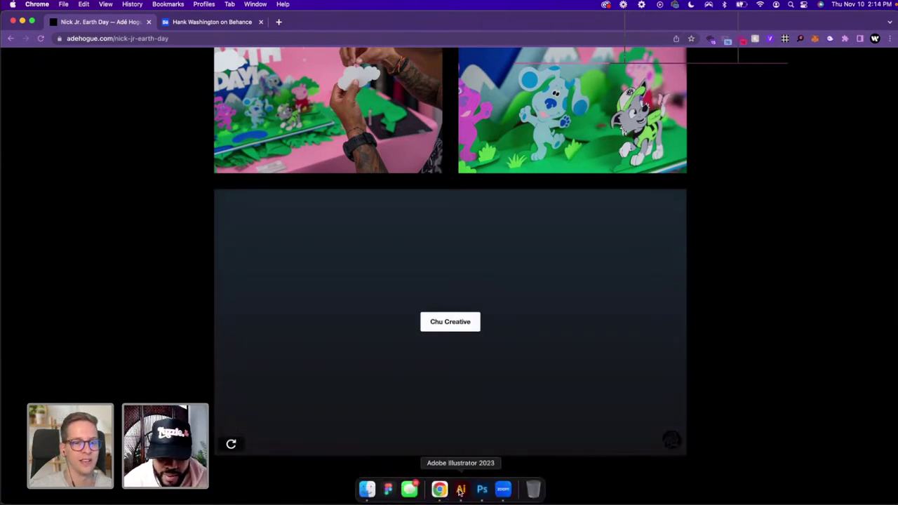
click(481, 490)
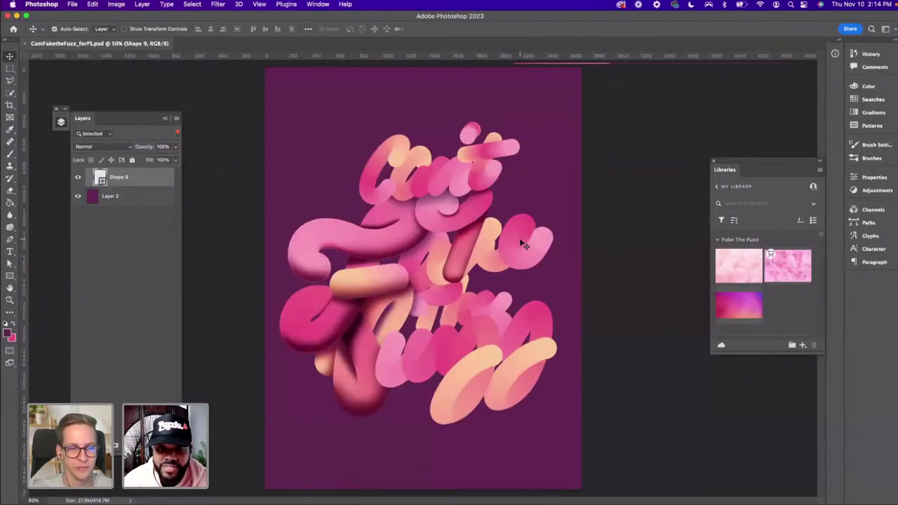
key(super+equal)
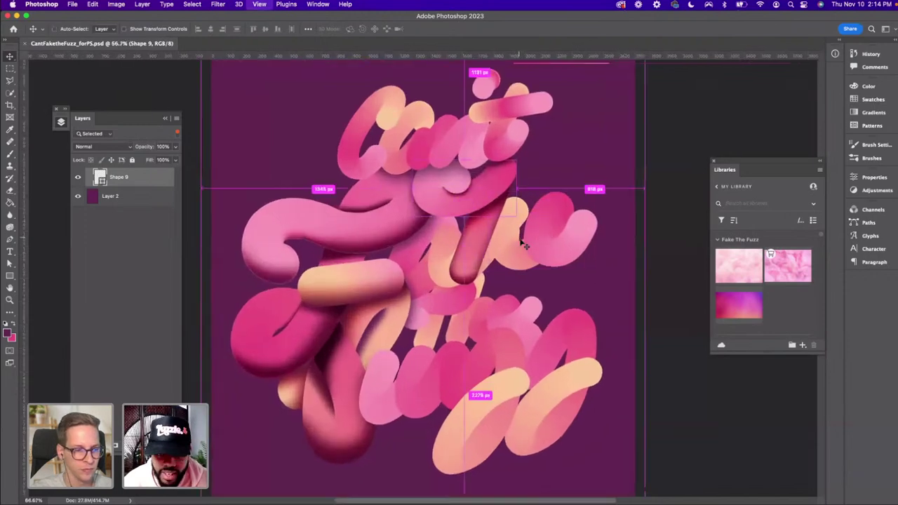
key(super+equal)
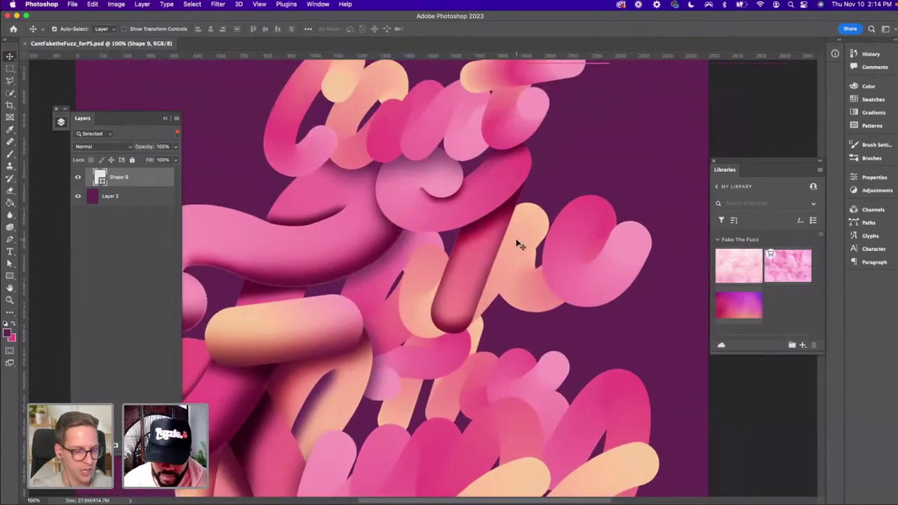
key(super+equal)
drag(517, 240, 419, 366)
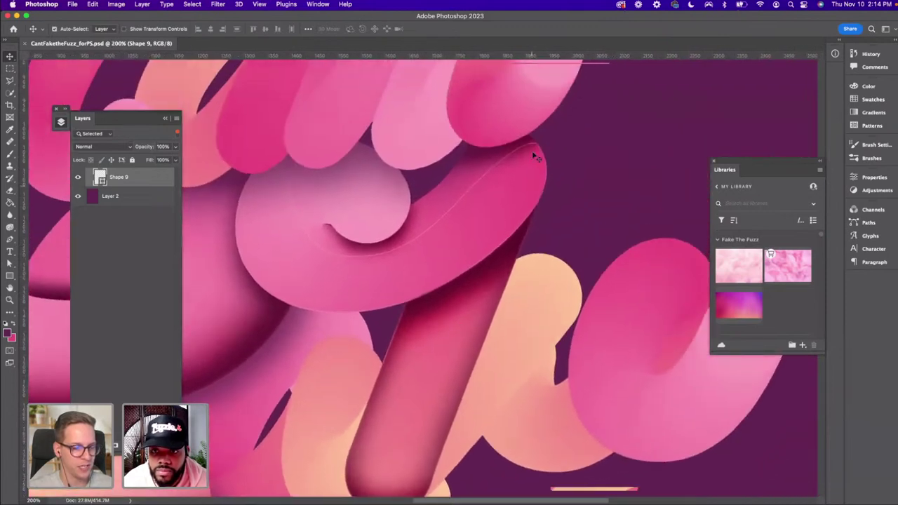
key(a)
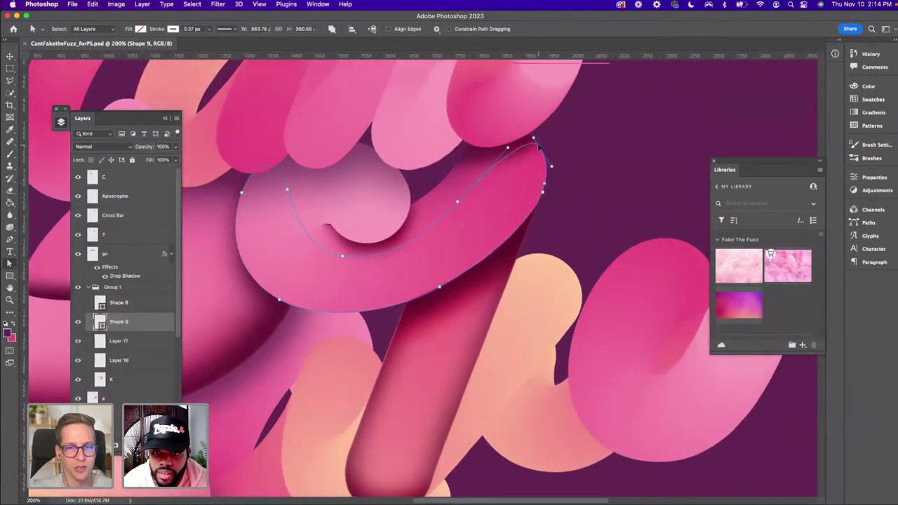
key(v)
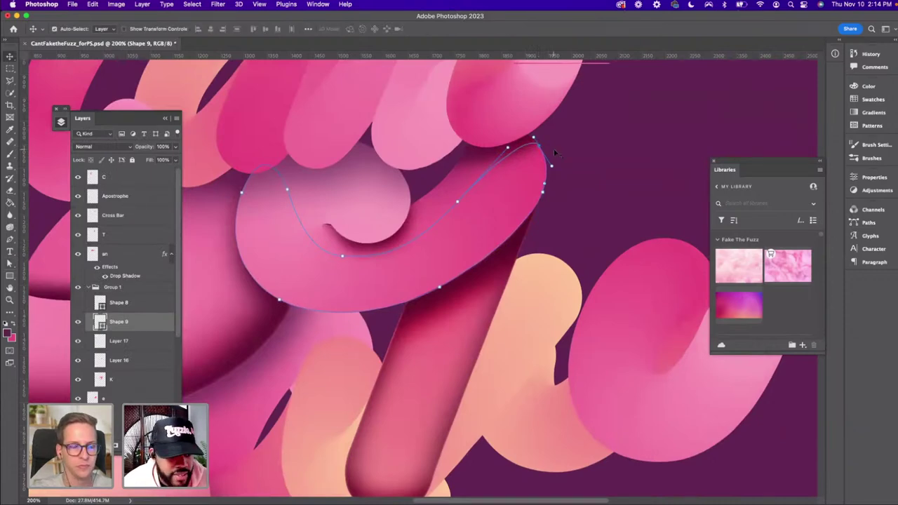
key(super+minus)
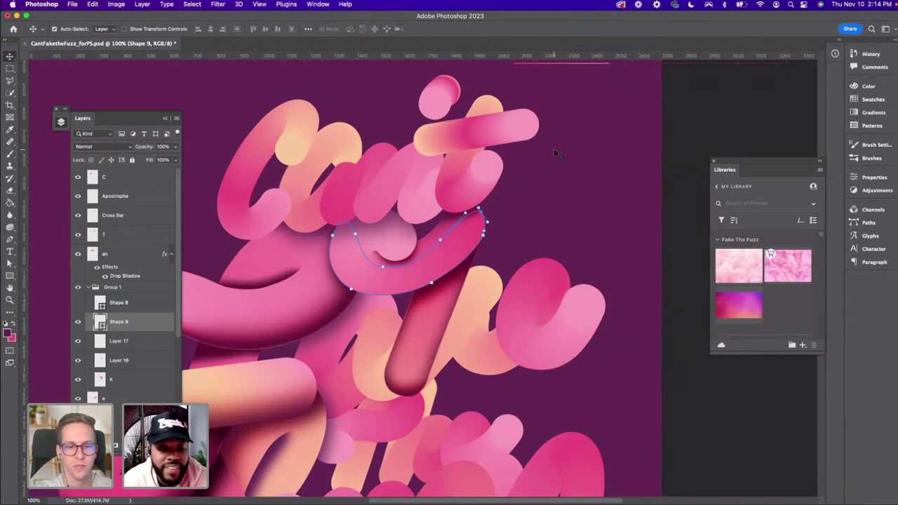
Load Shape 9's outline as a selection, add Multiply Layer 18 above Layer 17, and ready a pink brush
super+click(102, 325)
click(123, 342)
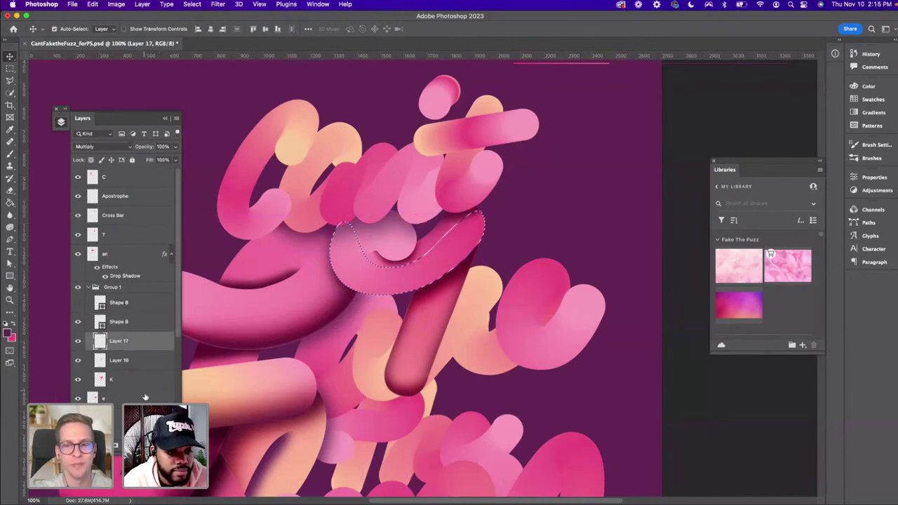
key(super+shift+alt+n)
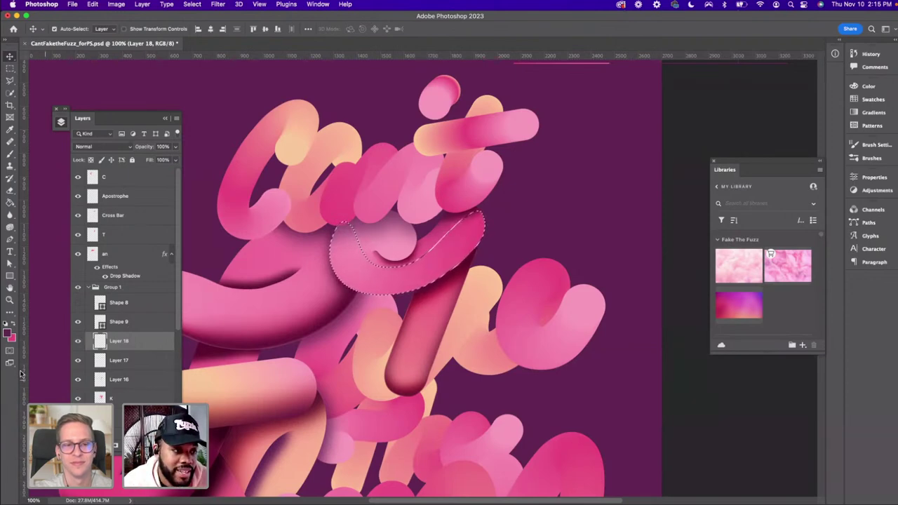
click(119, 149)
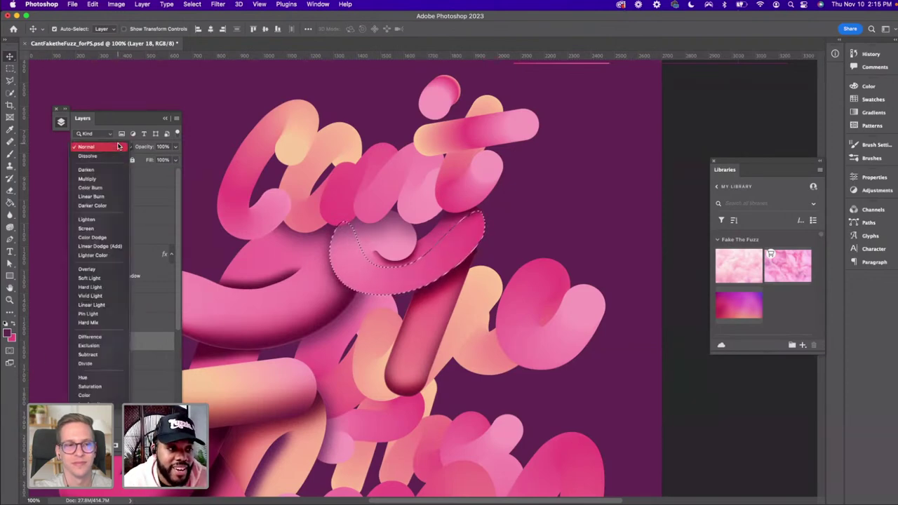
click(98, 177)
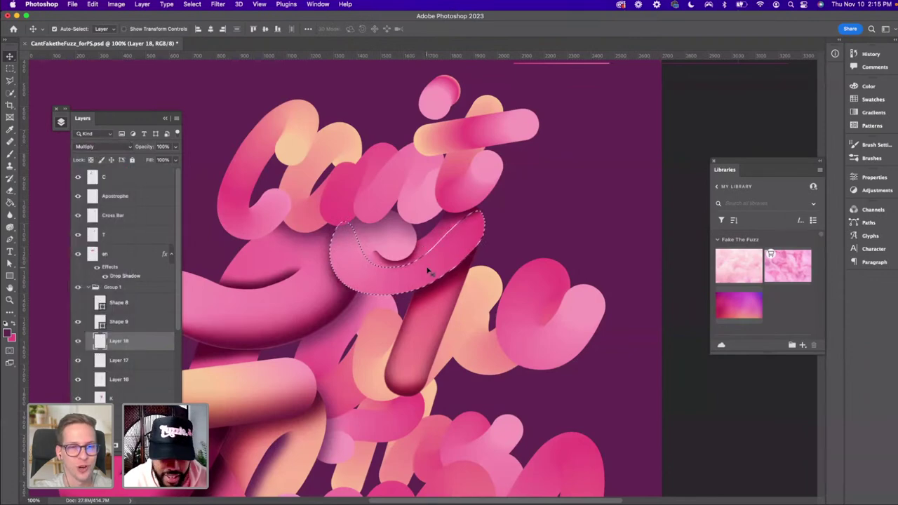
key(x)
key(b)
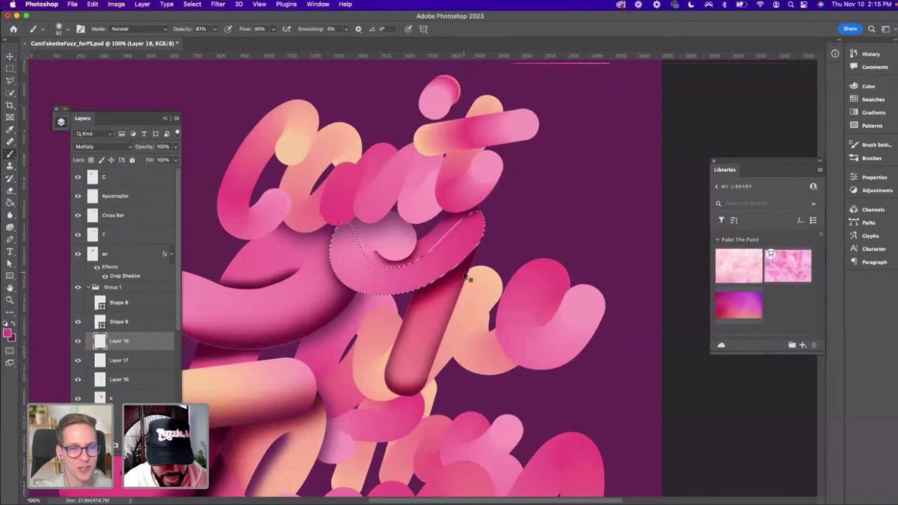
Paint pink and dark purple shading inside the curved stroke, darkening its upper-right streak and left edge
drag(464, 272, 500, 240)
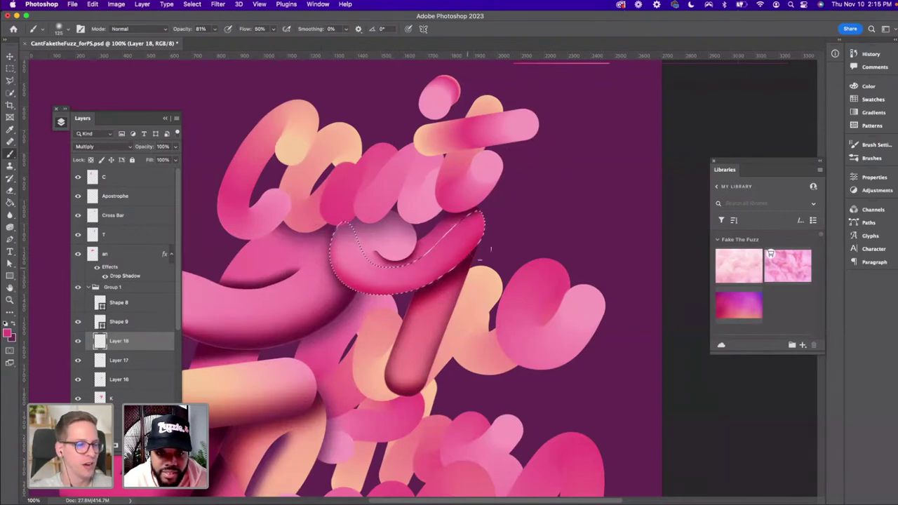
mouse_move(487, 245)
mouse_down()
mouse_move(436, 247)
mouse_move(389, 309)
mouse_move(434, 247)
mouse_up()
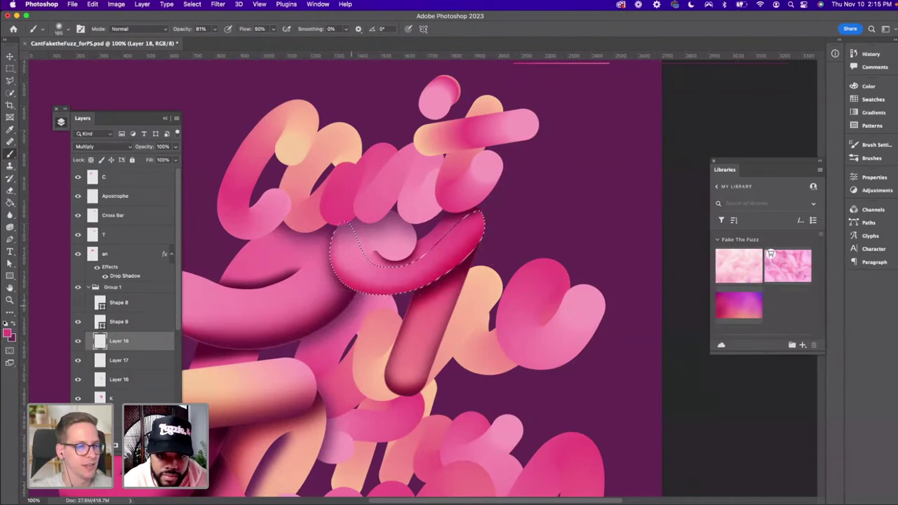
drag(343, 265, 334, 259)
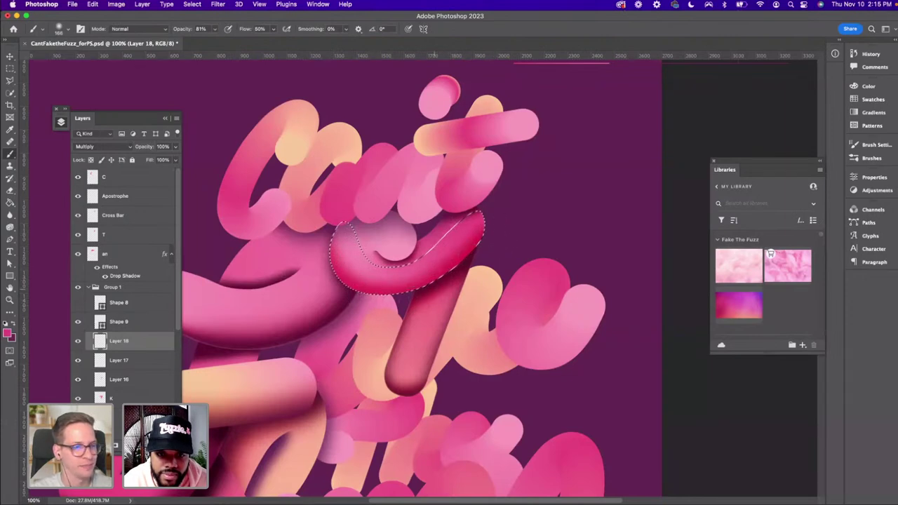
drag(428, 254, 495, 252)
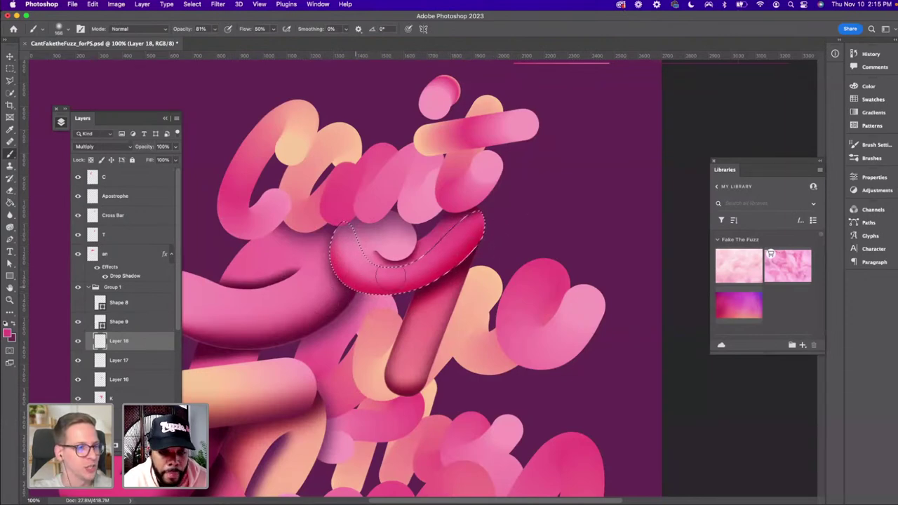
key(x)
mouse_move(431, 264)
mouse_down()
mouse_move(449, 240)
mouse_move(469, 270)
mouse_up()
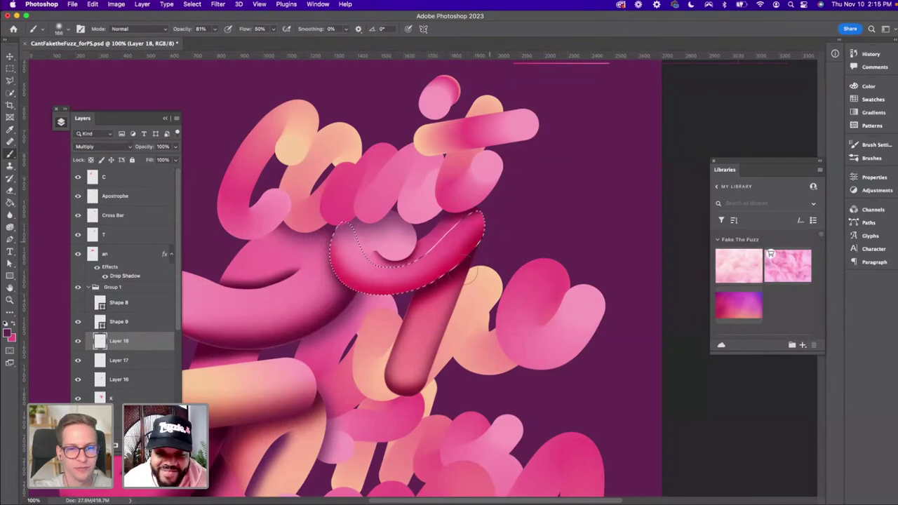
key(super+z)
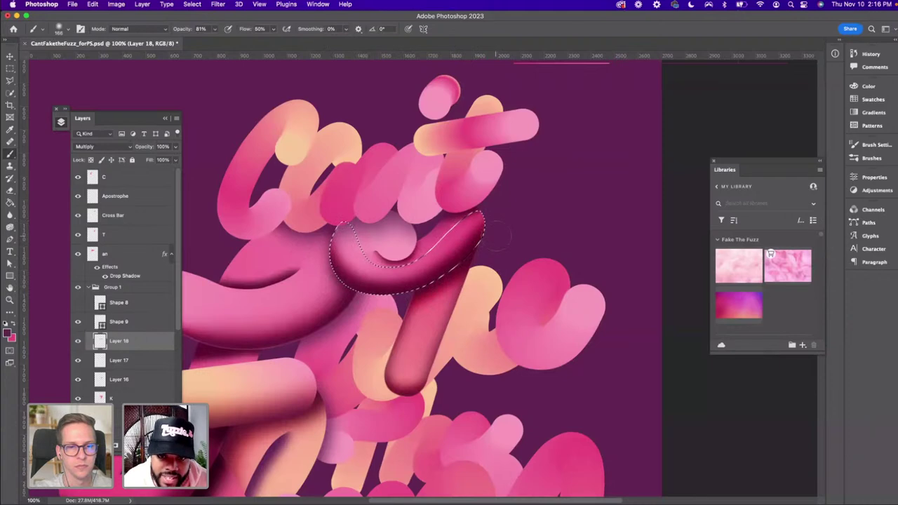
mouse_move(481, 277)
mouse_down()
mouse_move(456, 266)
mouse_move(449, 236)
mouse_move(498, 247)
mouse_up()
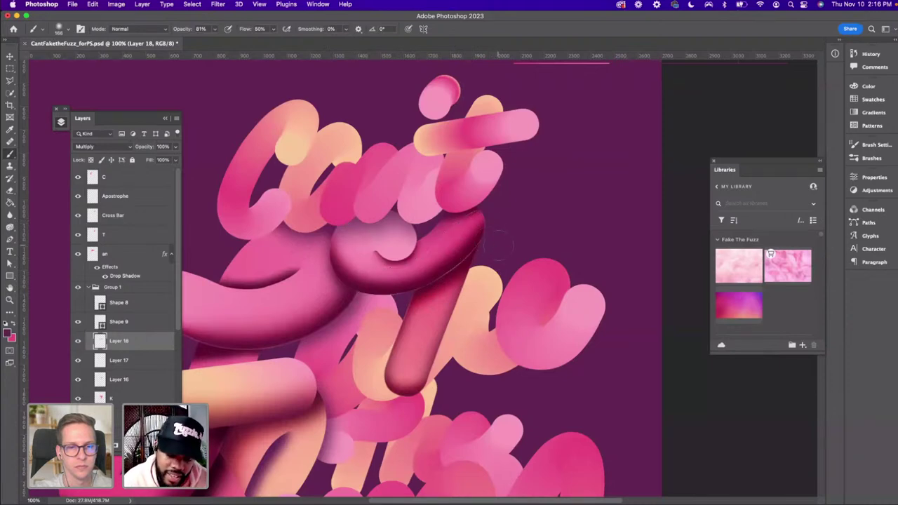
Hide Shape 9 and inspect the curved stroke's shading at 200% zoom, glancing through the Filter menu
click(78, 321)
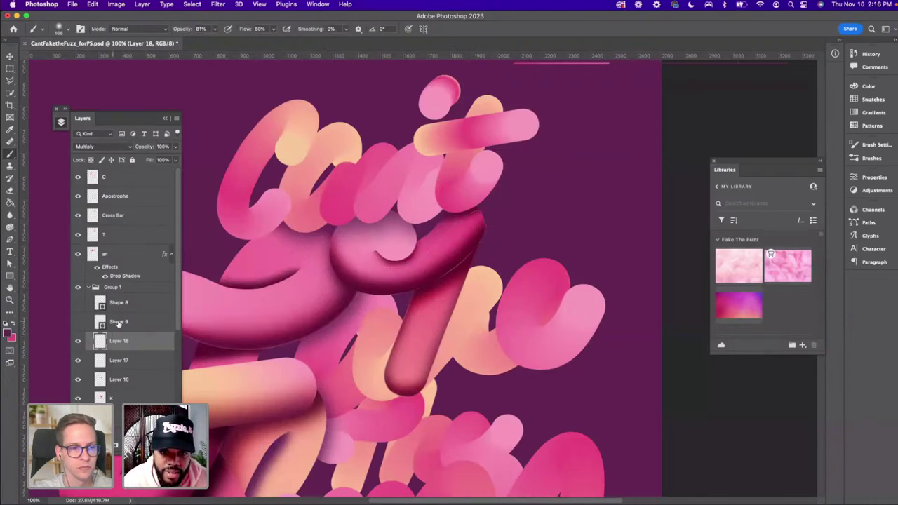
key(super+plus)
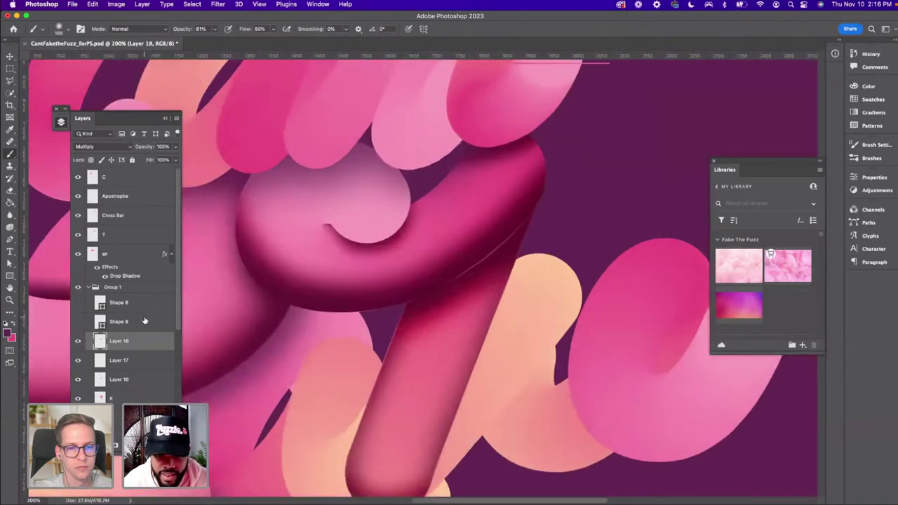
key(super+y)
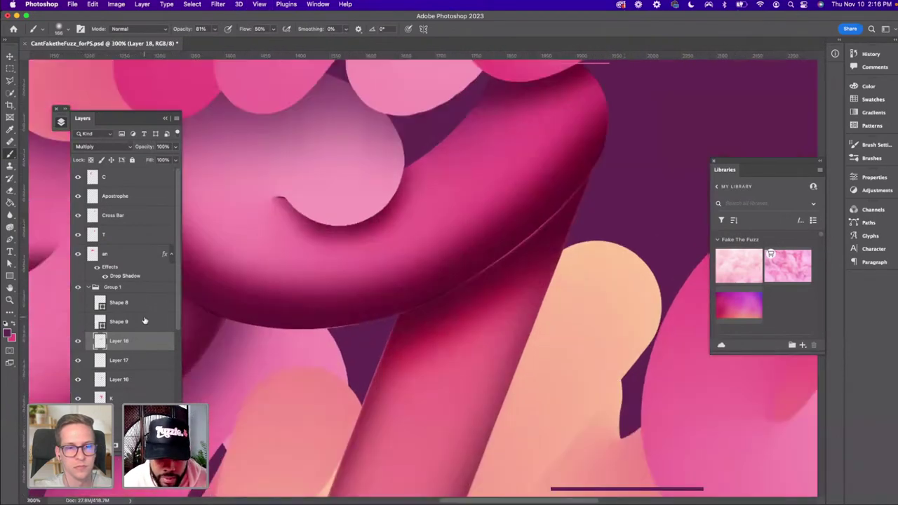
key(super+y)
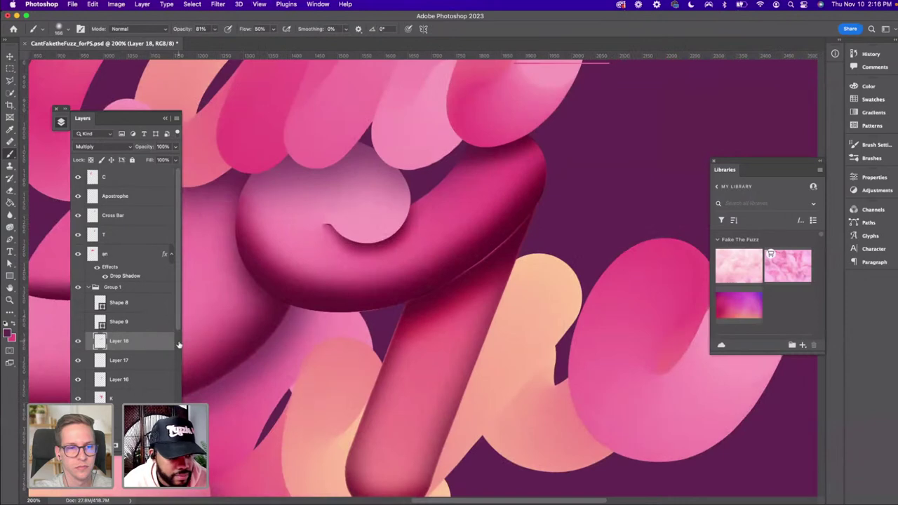
click(221, 5)
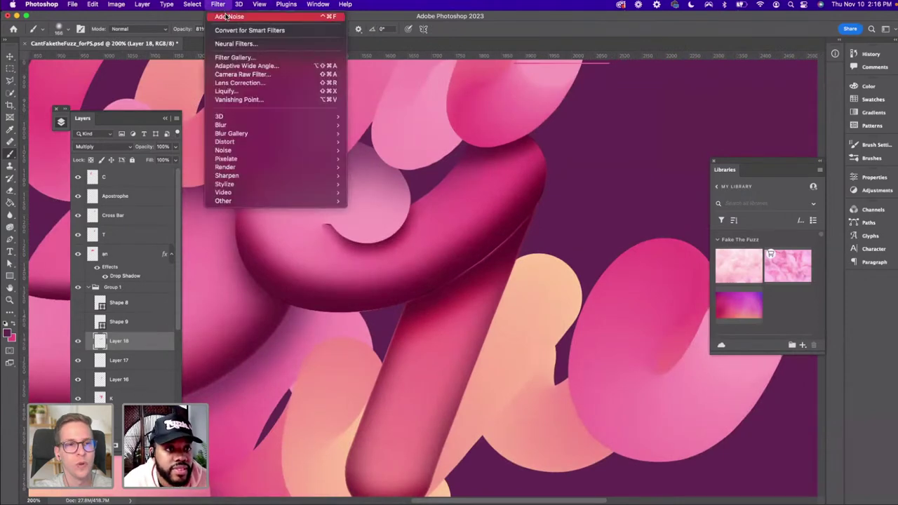
key(Escape)
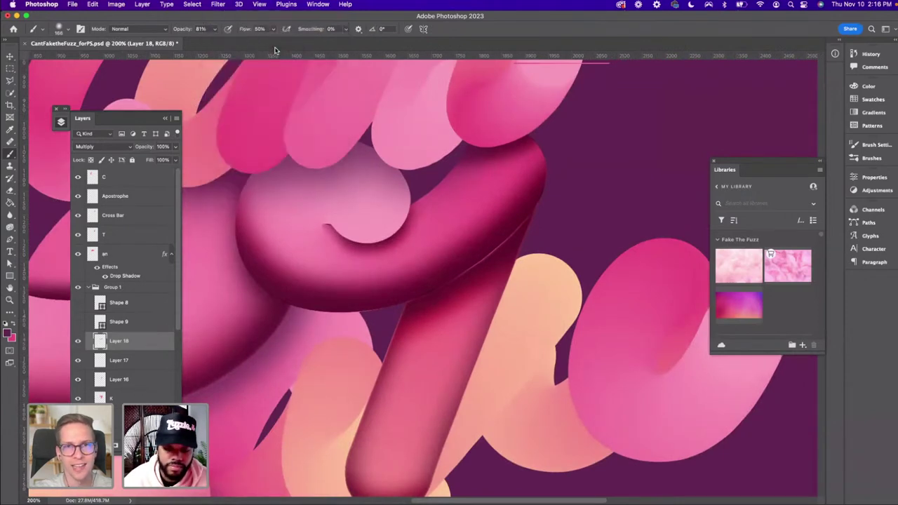
key(super+minus)
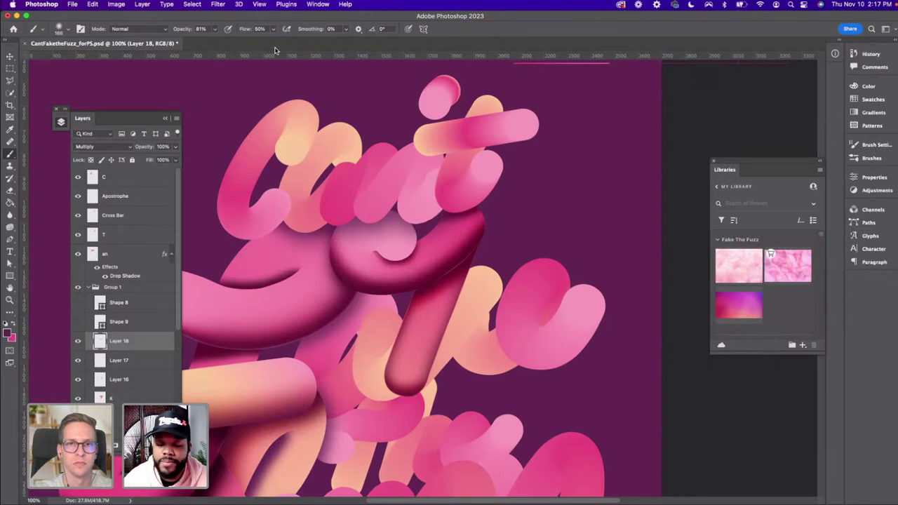
Auto-select the K layer and bring the peach curve beside the diagonal stick into view
key(v)
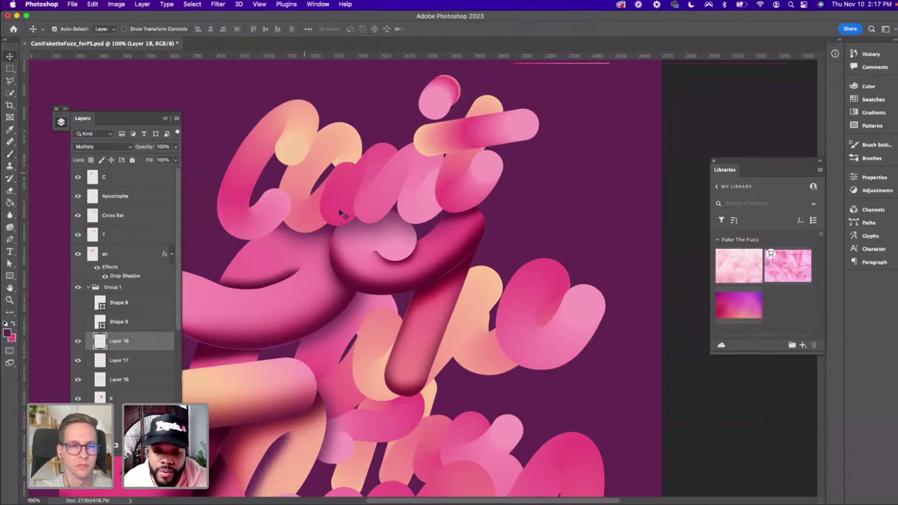
click(474, 294)
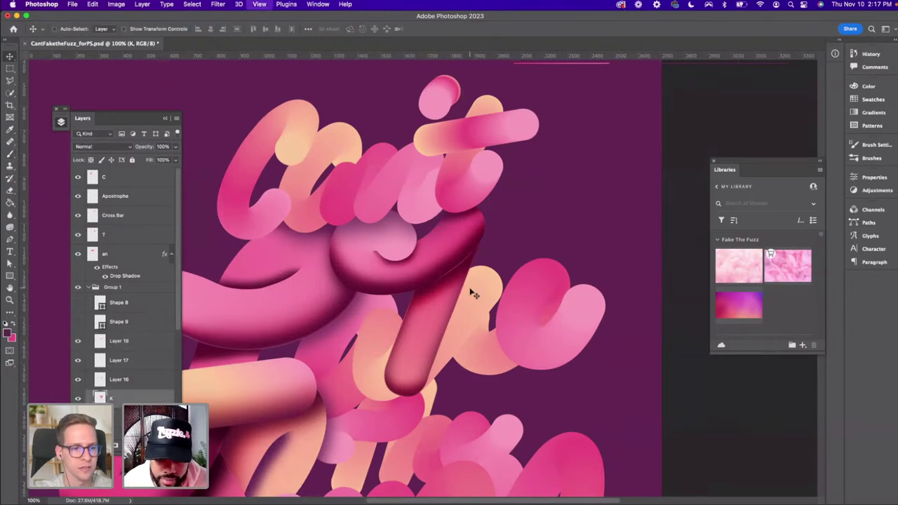
scroll(471, 290, up, 5)
drag(471, 291, 367, 182)
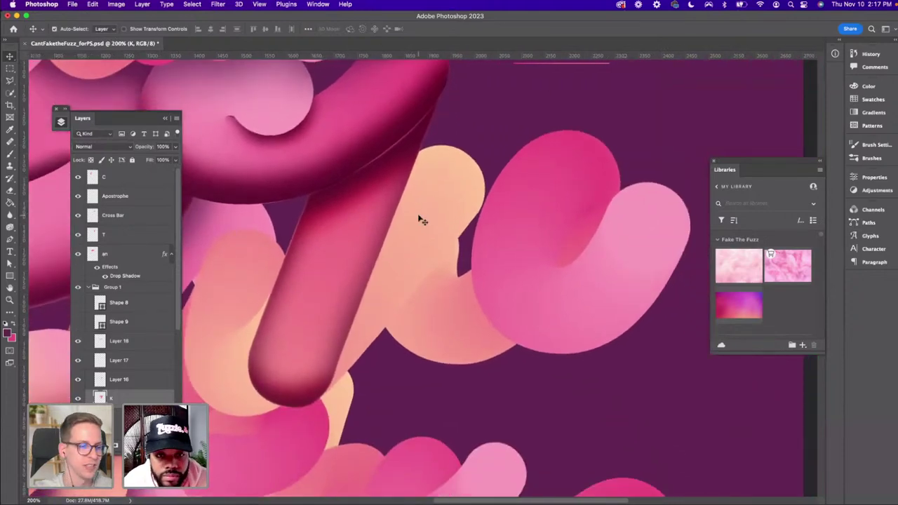
drag(10, 95, 41, 109)
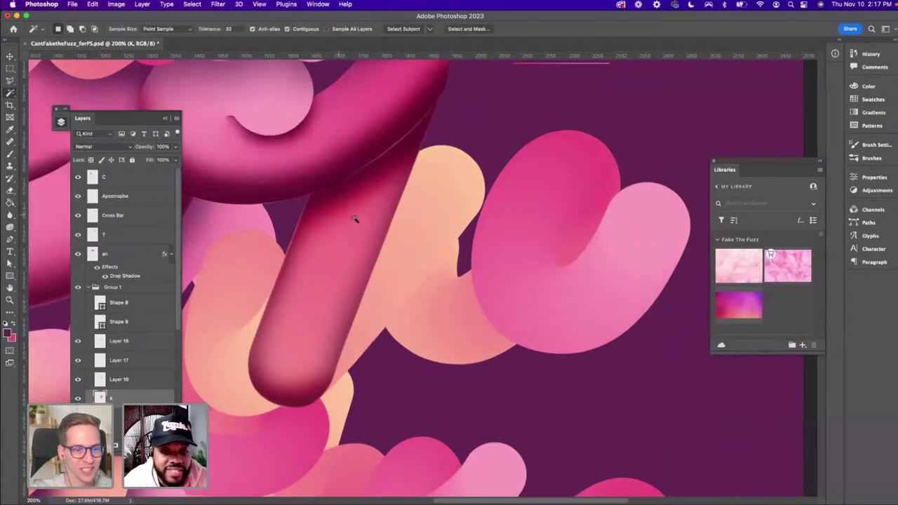
Select the peach shape beside the stick and add a new empty layer with a pink brush for its shadow
click(331, 247)
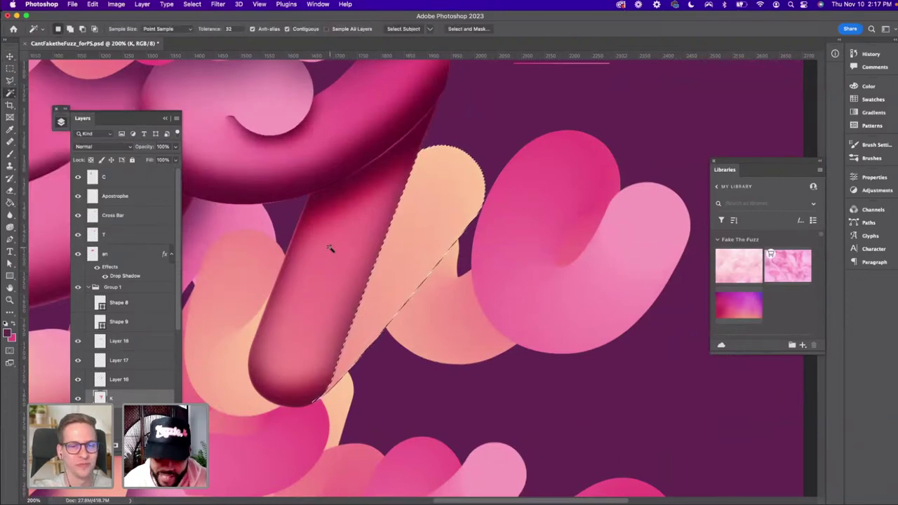
key(super+minus)
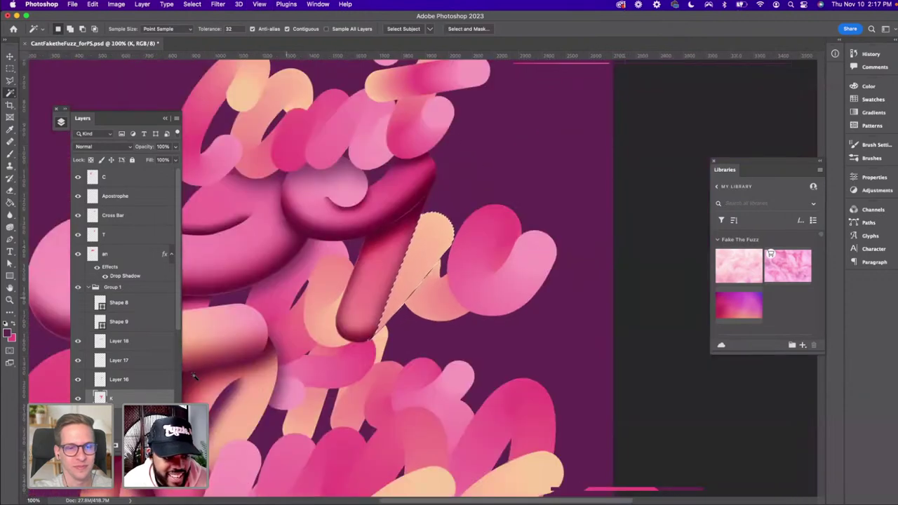
key(super+j)
key(x)
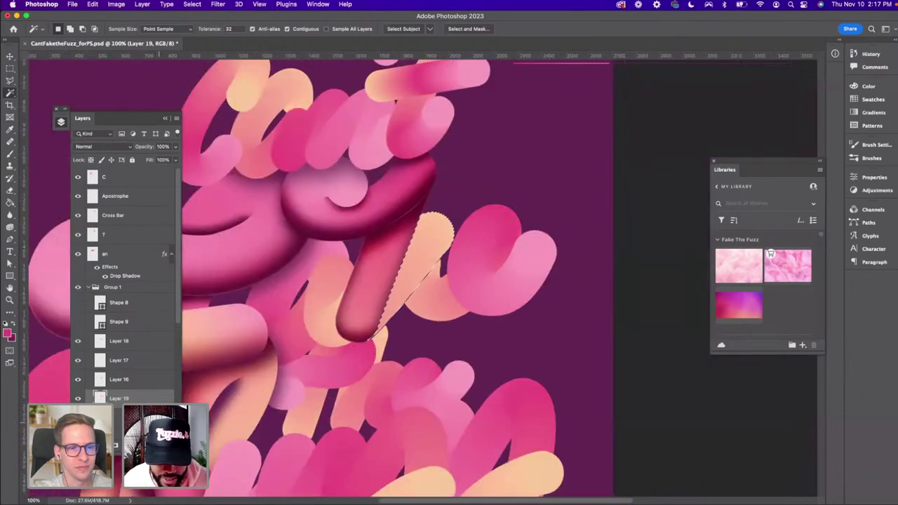
key(b)
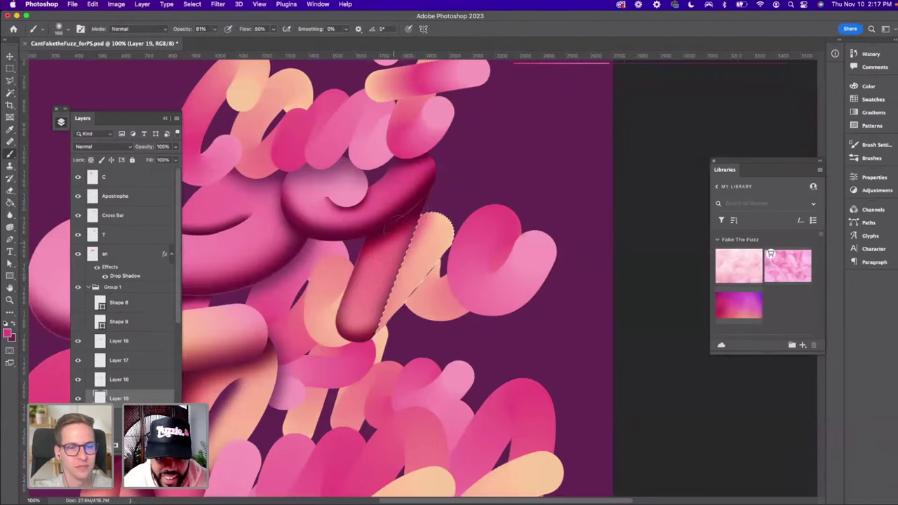
Paint dark pink shadow over the diagonal tube's top and lower edge, setting Layer 19 to Multiply
mouse_move(413, 254)
mouse_down()
mouse_move(428, 211)
mouse_move(462, 188)
mouse_move(447, 207)
mouse_up()
key(super+equal)
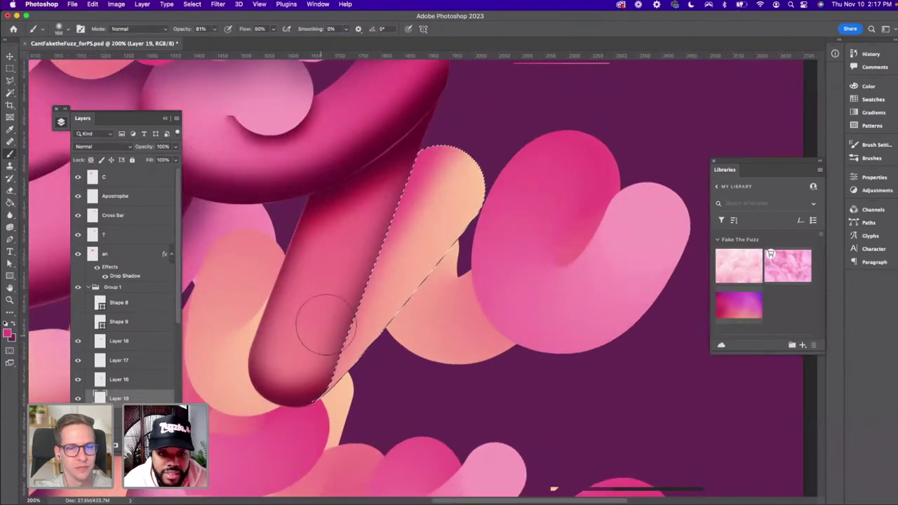
mouse_move(424, 154)
mouse_down()
mouse_move(414, 193)
mouse_move(449, 158)
mouse_move(470, 158)
mouse_up()
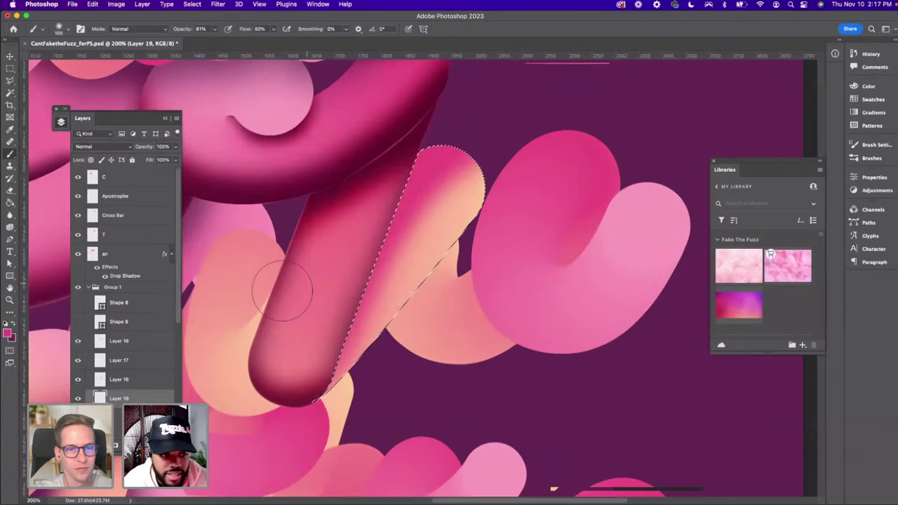
drag(431, 156, 433, 160)
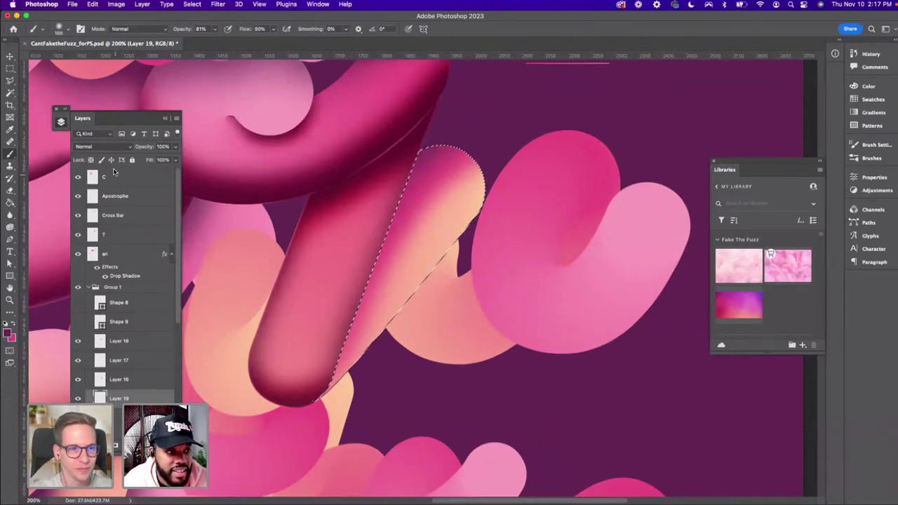
click(109, 146)
click(102, 180)
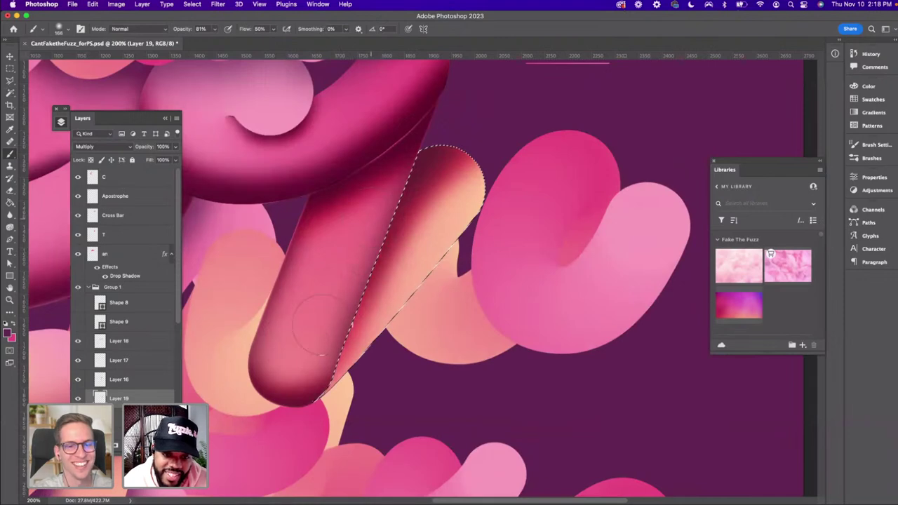
drag(295, 365, 338, 377)
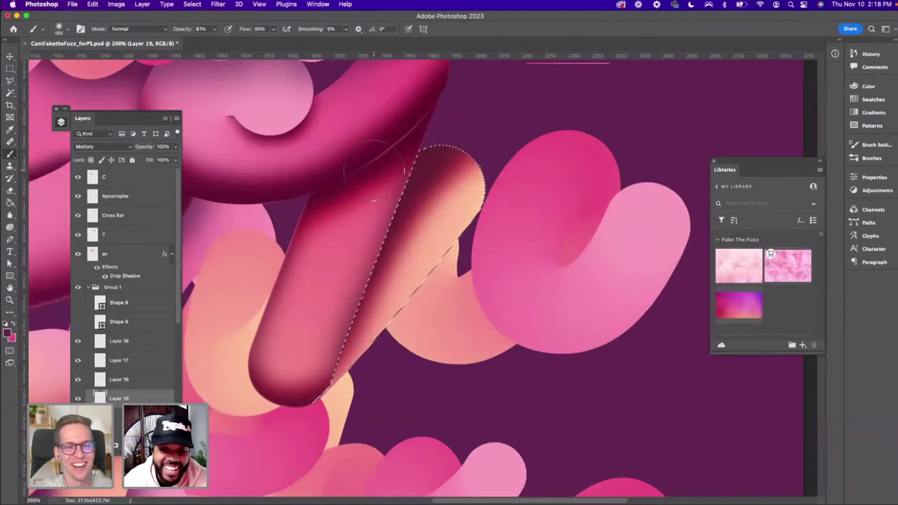
key(super+minus)
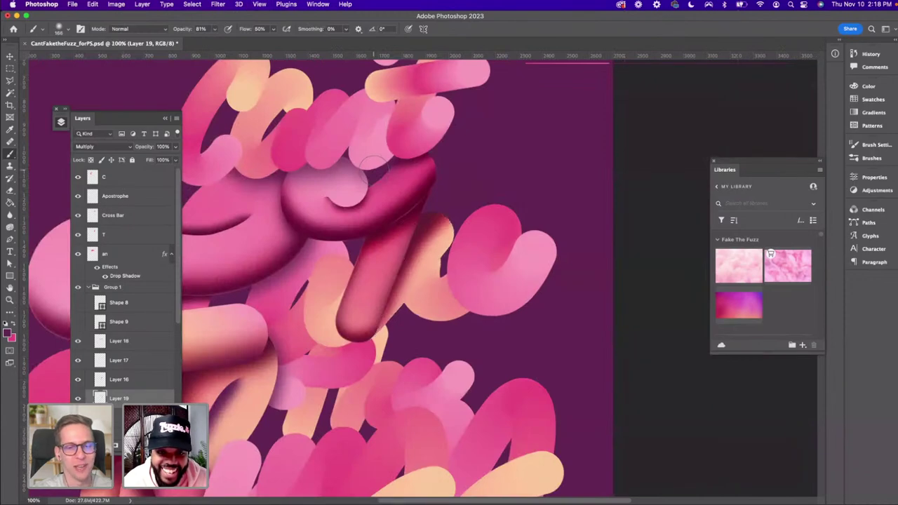
key(super+plus)
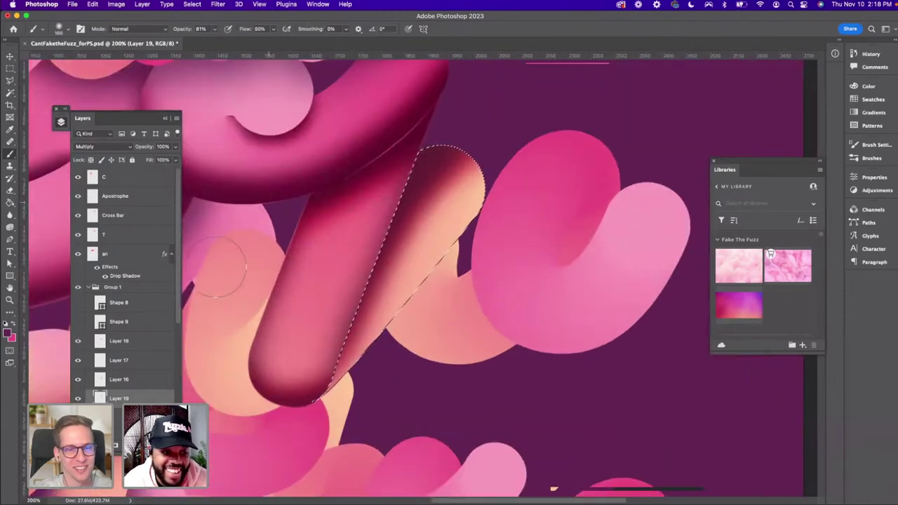
Apply a 1.9-pixel Gaussian Blur to the painted peach tube shadow on Layer 19
click(214, 6)
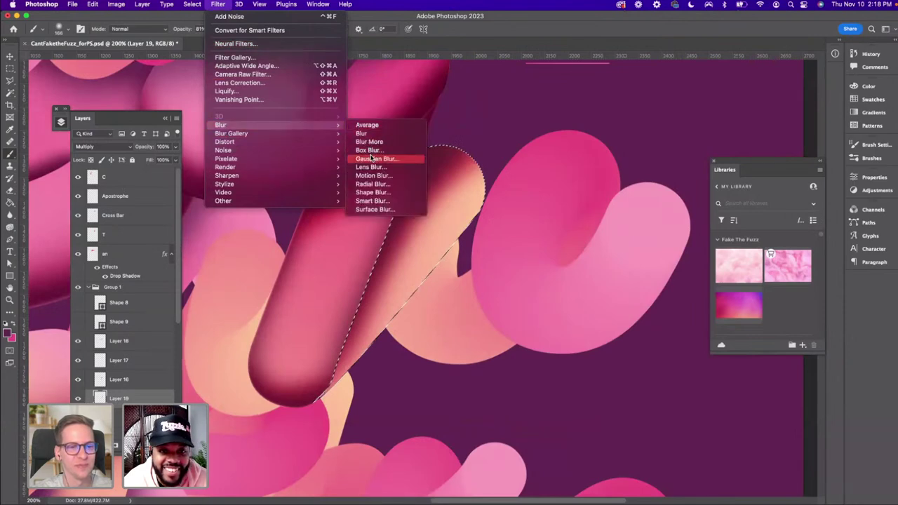
click(368, 157)
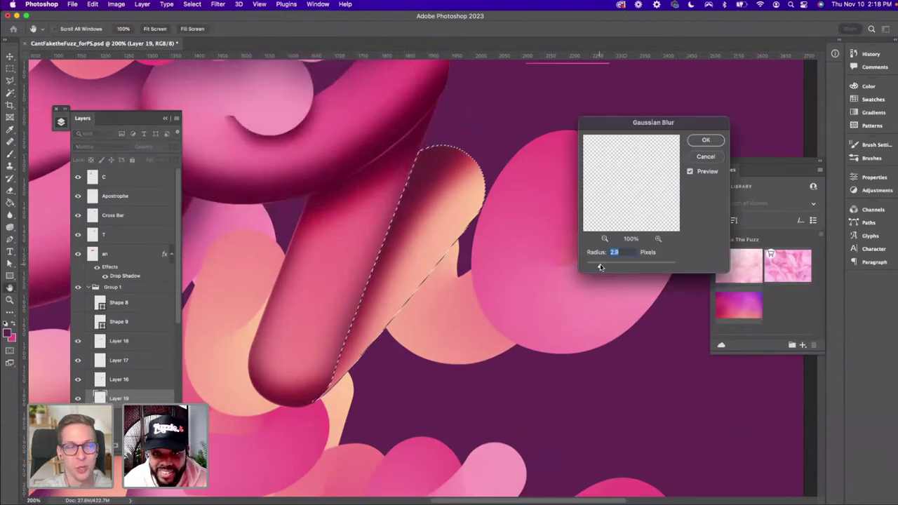
drag(597, 267, 595, 268)
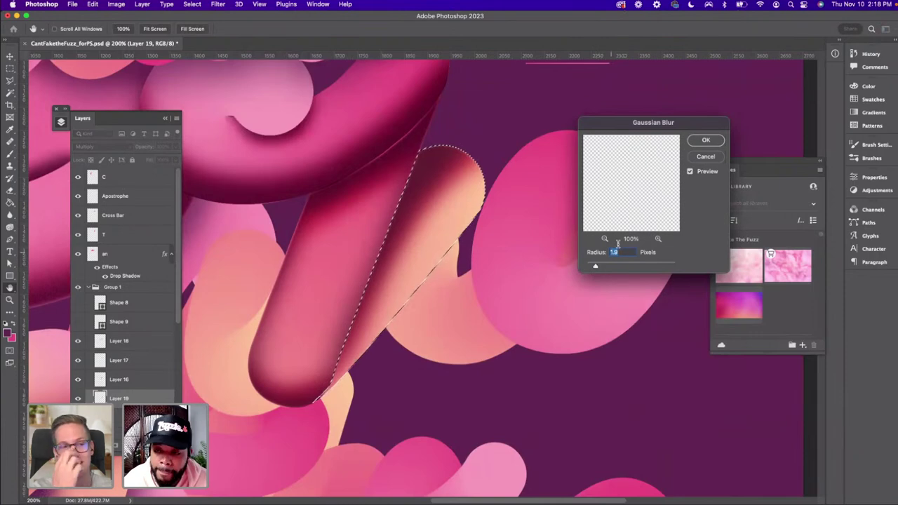
click(706, 139)
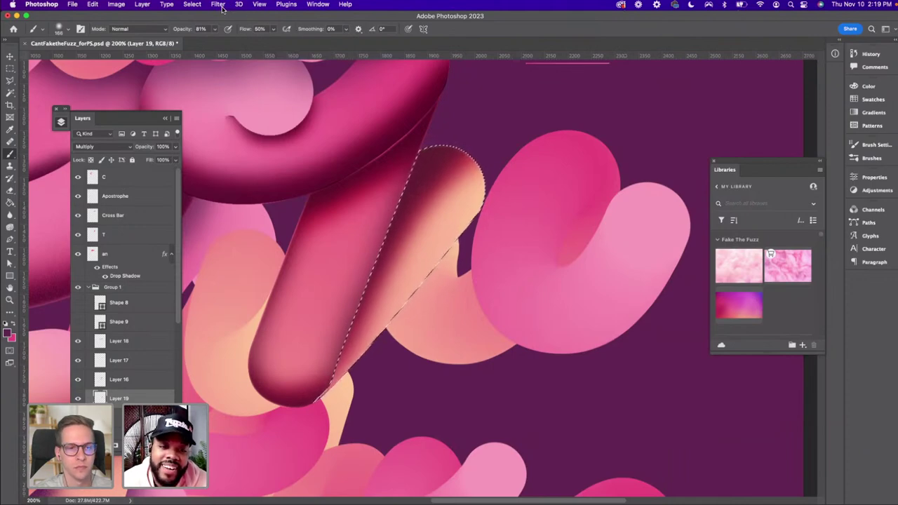
Add 2.5% Gaussian monochromatic noise to the blurred Layer 19 shadow
click(219, 5)
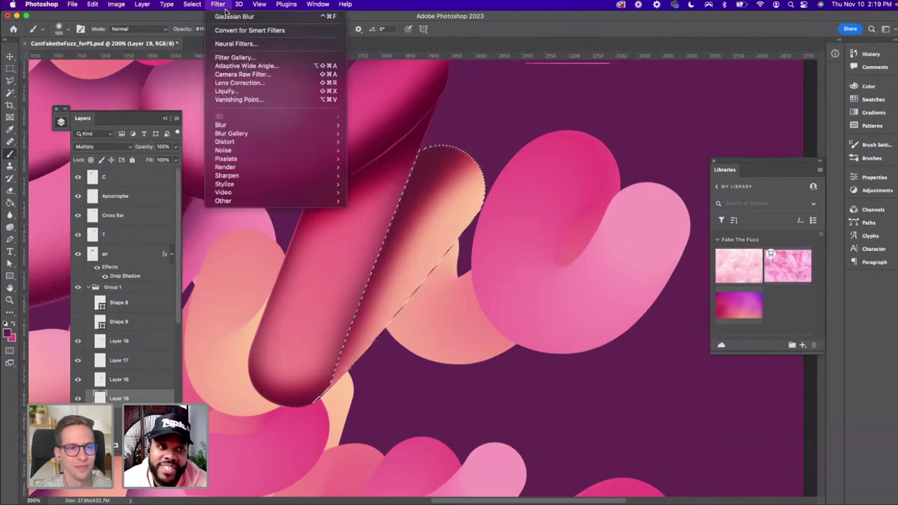
mouse_move(252, 152)
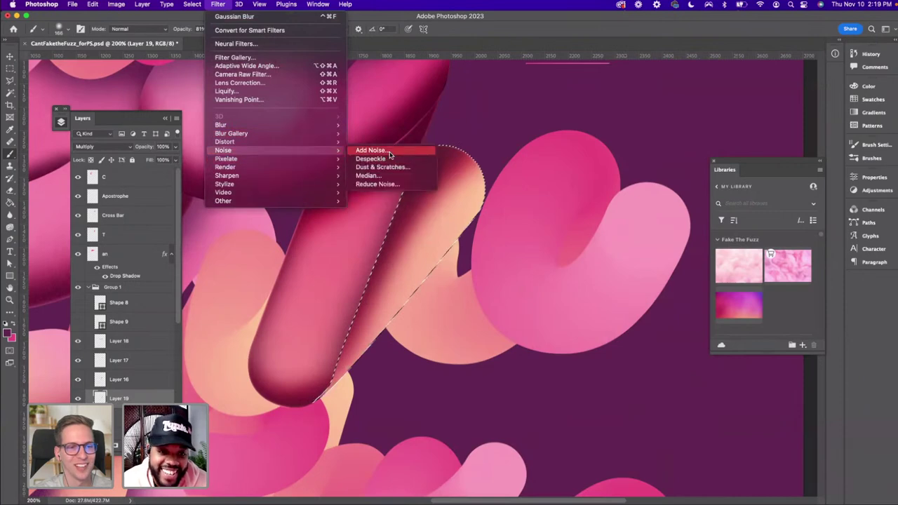
click(372, 150)
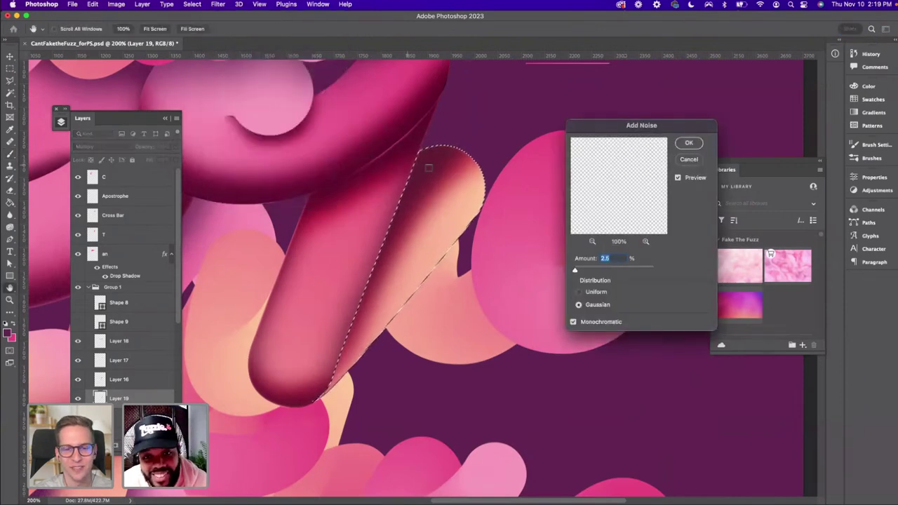
click(689, 142)
Deselect the tube and pick the pink e layer on the canvas with the Move tool
key(super+d)
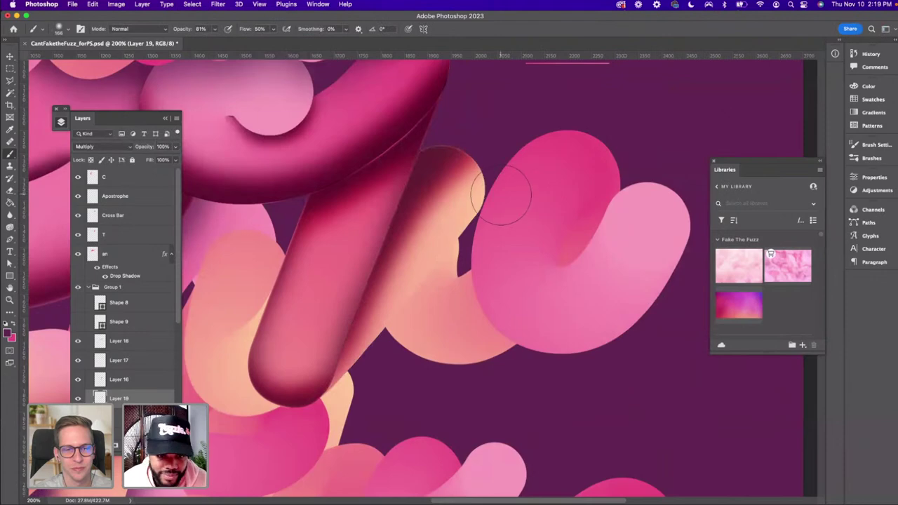
key(v)
key(super+minus)
key(super+minus)
key(super+minus)
key(super+plus)
key(super+plus)
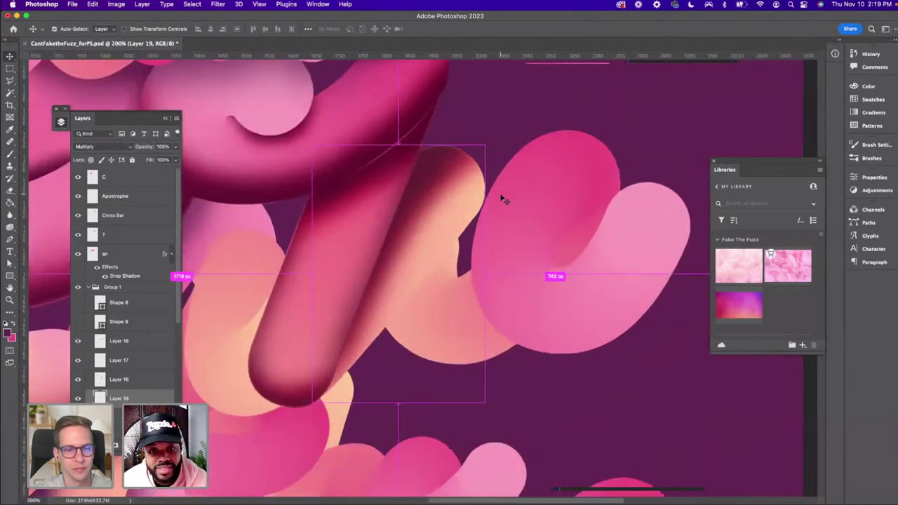
click(469, 285)
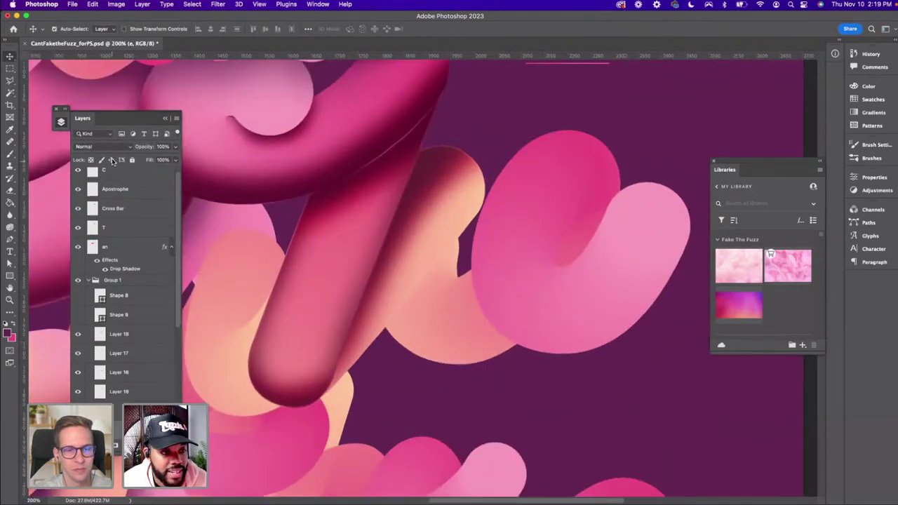
Nudge the pink e shape 49 px to the right
mouse_move(449, 323)
mouse_down()
mouse_move(473, 323)
mouse_move(450, 323)
mouse_up()
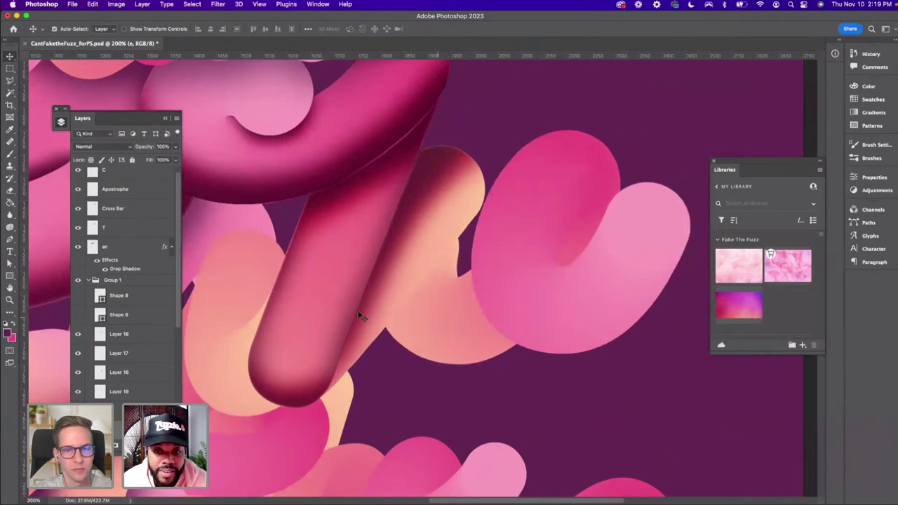
scroll(126, 327, up, 1)
scroll(126, 323, down, 1)
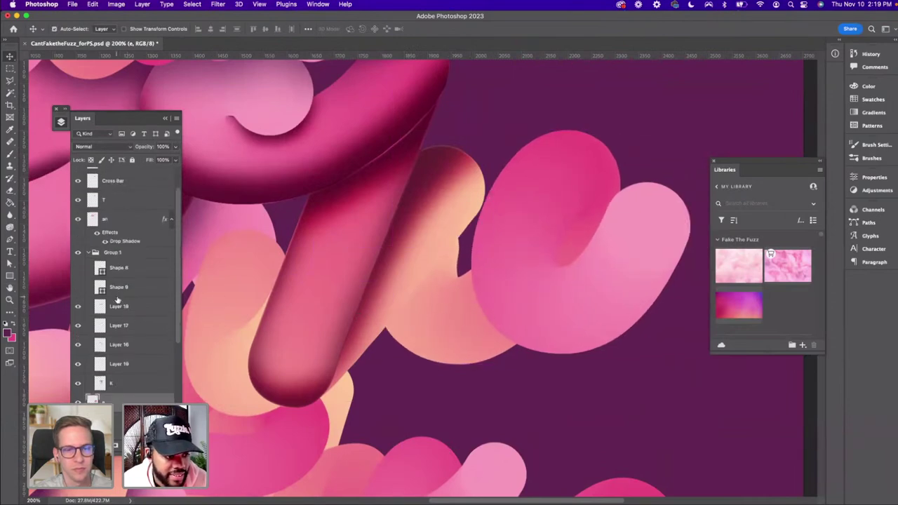
scroll(120, 315, up, 3)
scroll(113, 309, down, 5)
scroll(98, 294, up, 4)
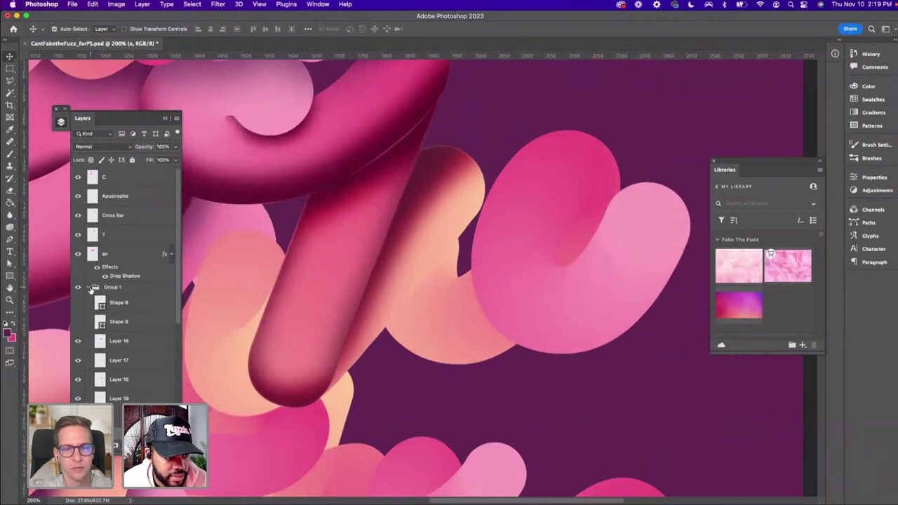
Collapse Group 1 and rename it 'Ks and Shadows'
click(89, 288)
scroll(106, 290, down, 2)
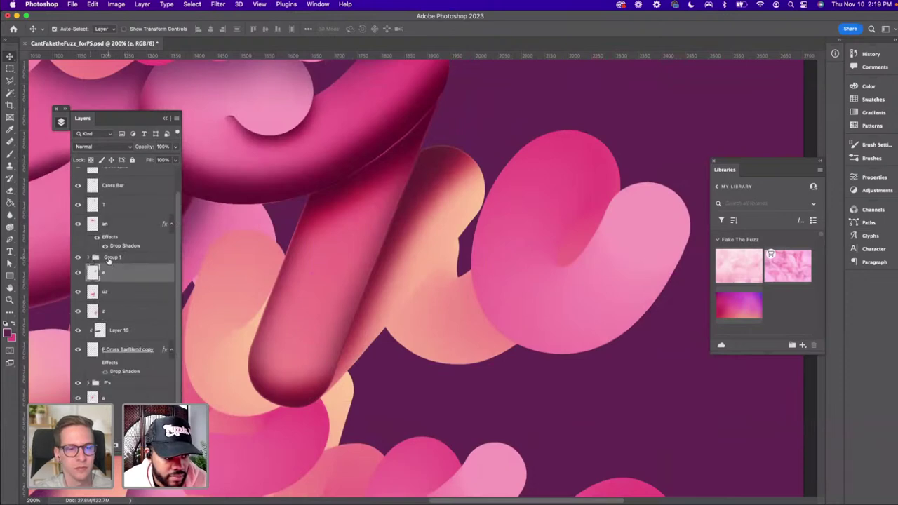
click(109, 258)
click(88, 258)
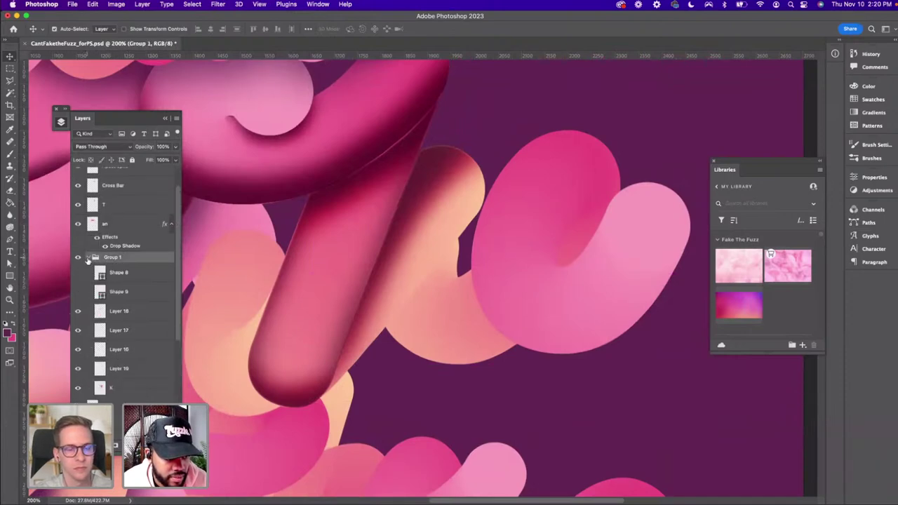
click(87, 257)
double_click(113, 257)
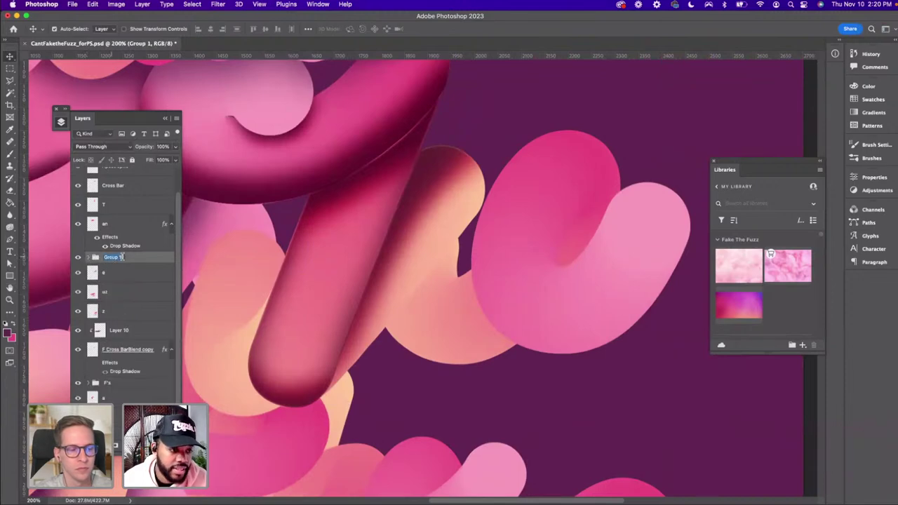
text(ks)
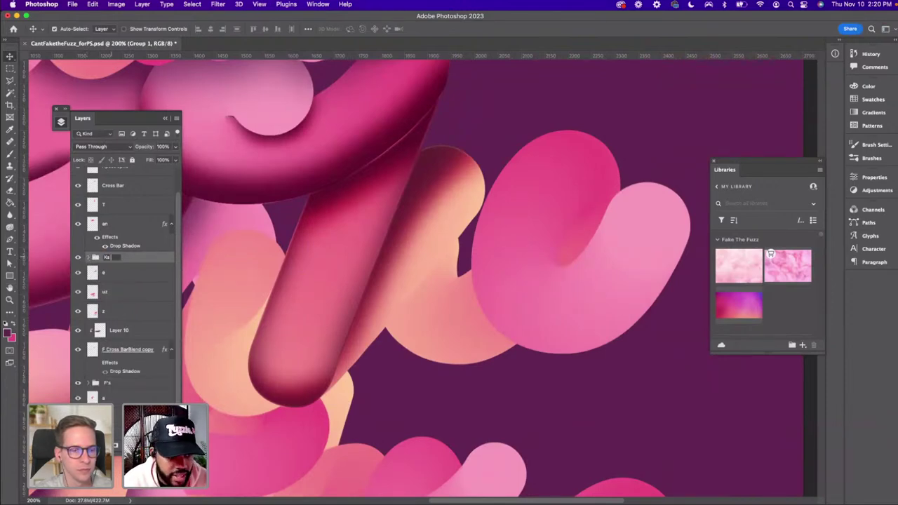
text( and Shadows)
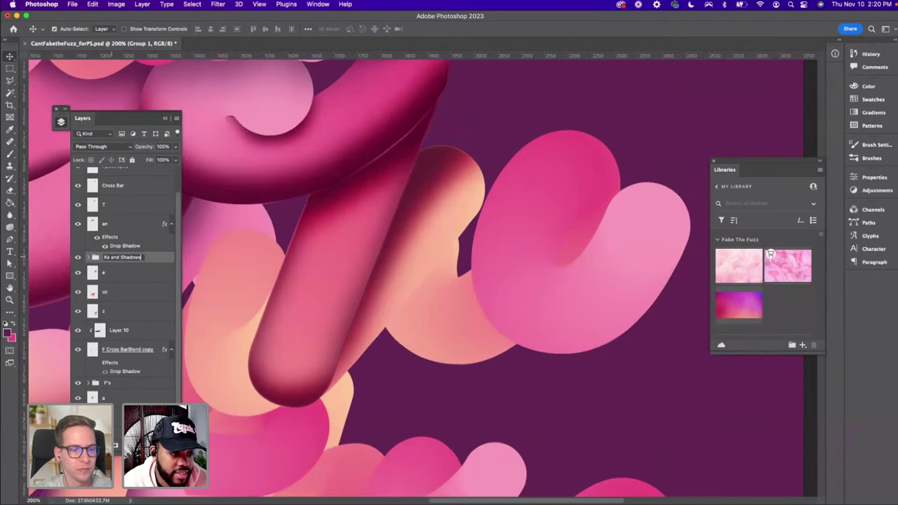
click(134, 311)
Select the pink tube's layer e on the canvas
scroll(114, 352, down, 2)
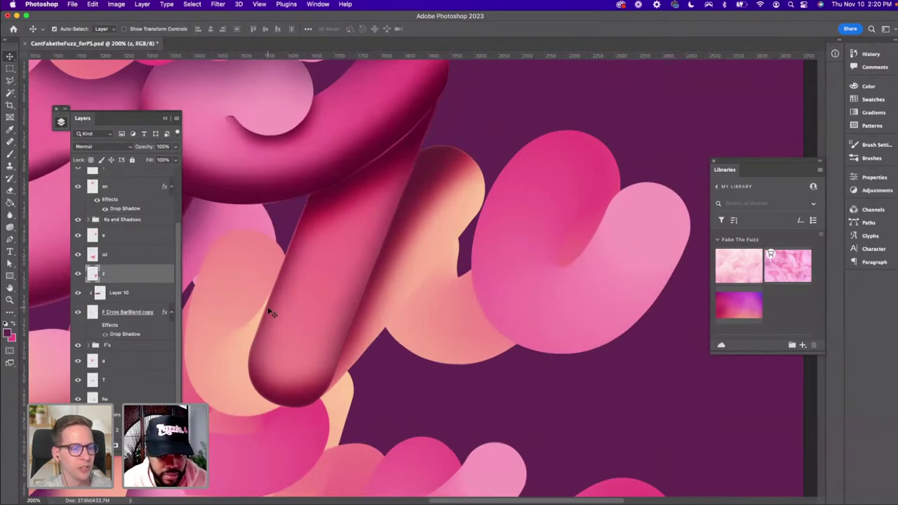
scroll(273, 313, down, 3)
click(303, 303)
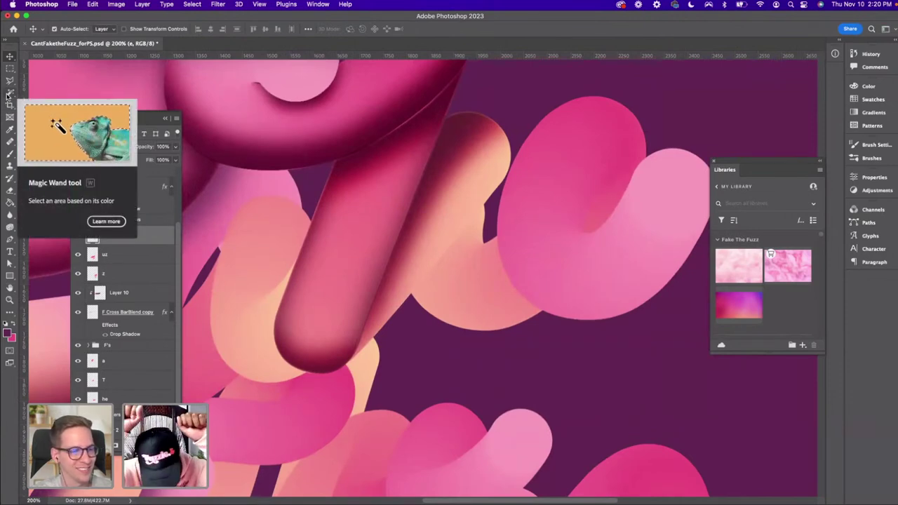
Magic Wand-select the peach tube shape, including its upper part
click(9, 94)
click(38, 110)
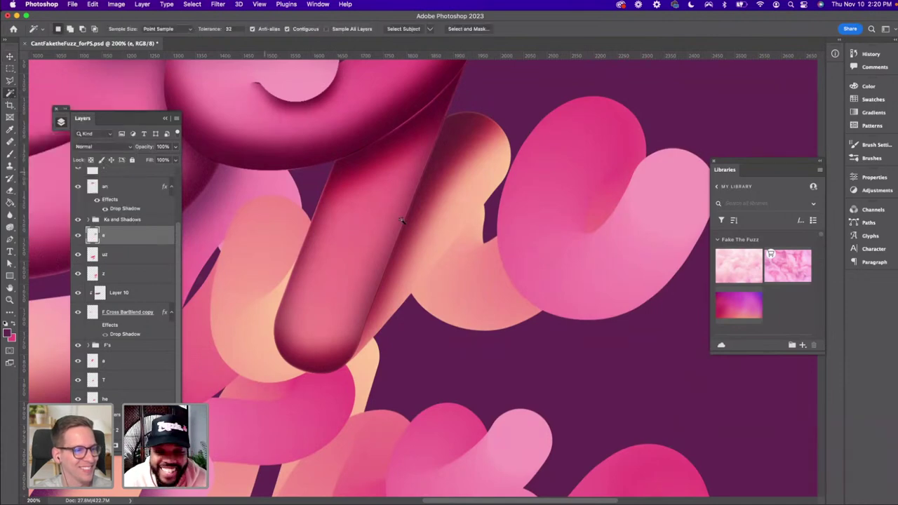
click(485, 298)
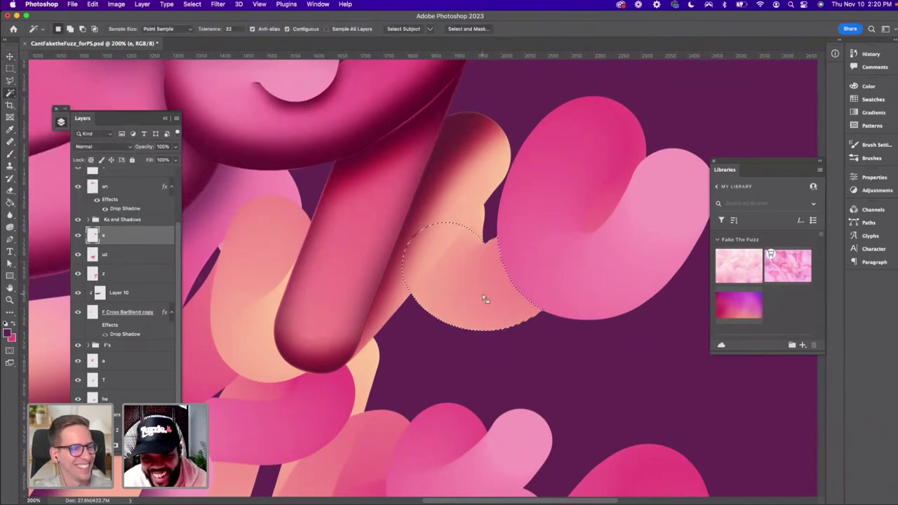
shift+click(477, 227)
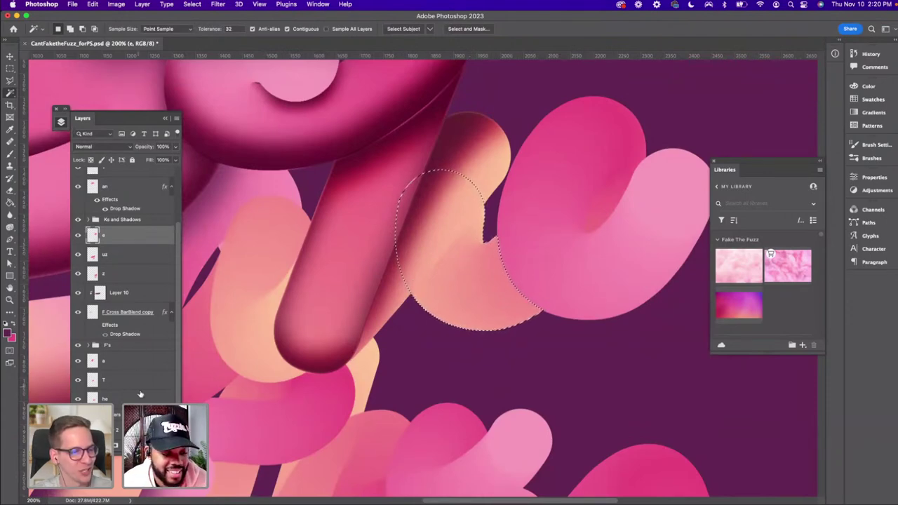
Add a new empty layer set to Multiply blend mode for the shadow
key(super+shift+alt+n)
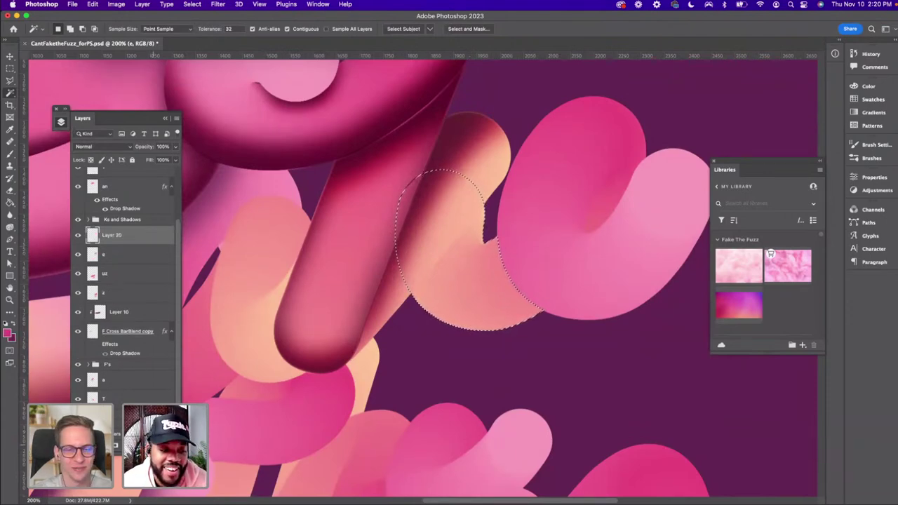
key(b)
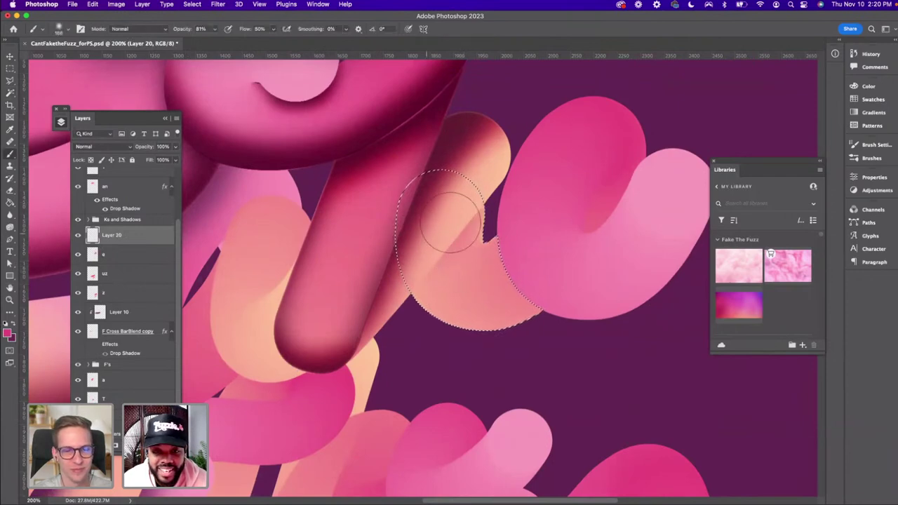
click(130, 147)
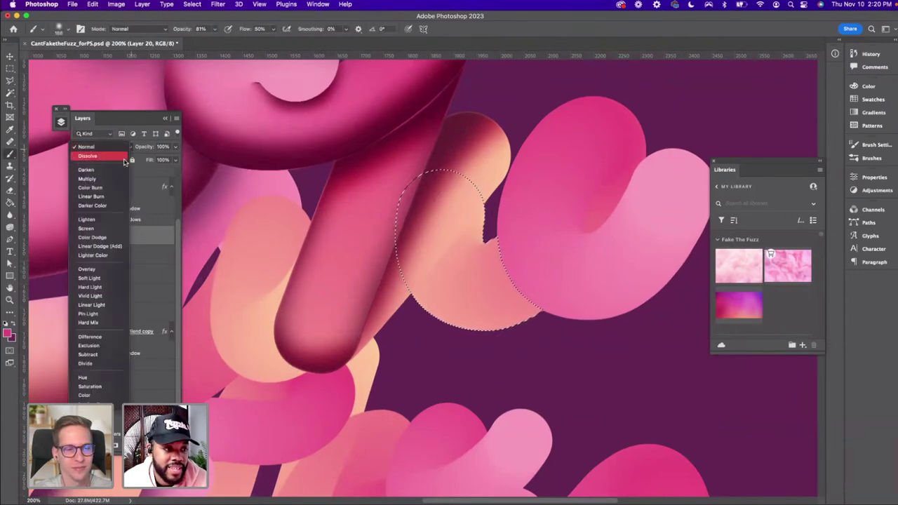
click(117, 181)
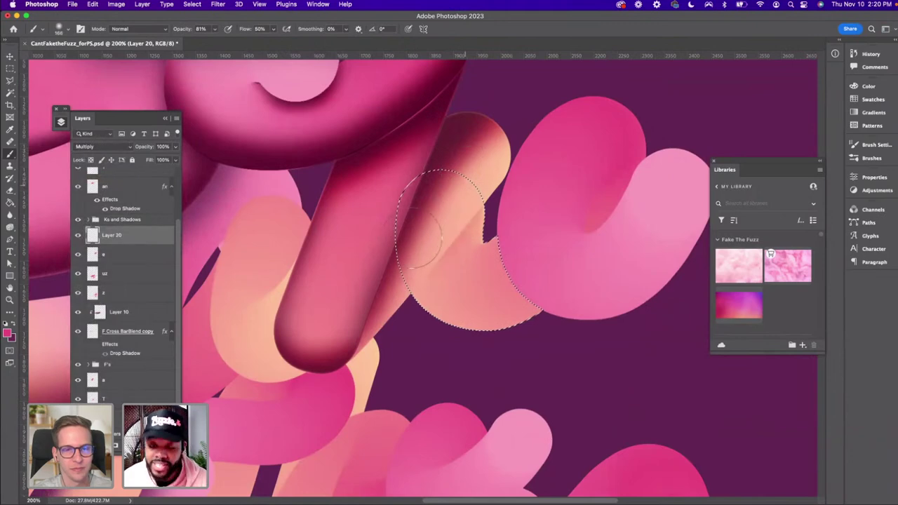
Brush pink shadow inside the selected peach shape, then deselect
mouse_move(424, 228)
mouse_down()
mouse_move(456, 223)
mouse_move(472, 207)
mouse_move(351, 300)
mouse_up()
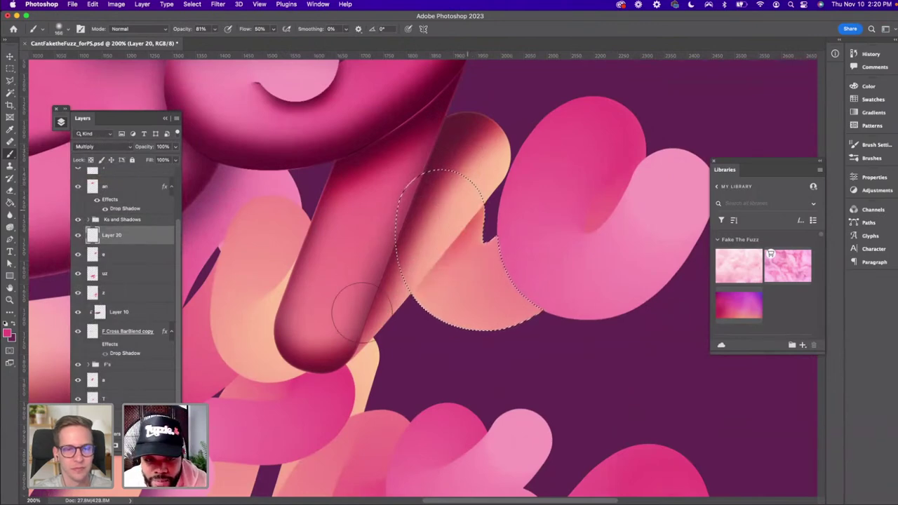
mouse_move(406, 269)
mouse_down()
mouse_move(428, 319)
mouse_move(594, 348)
mouse_move(411, 325)
mouse_move(493, 331)
mouse_move(545, 320)
mouse_move(561, 291)
mouse_up()
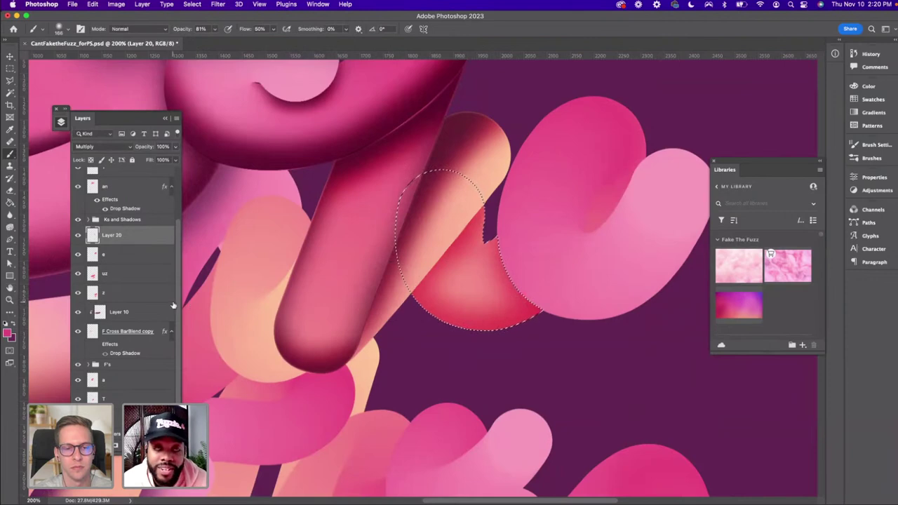
key(x)
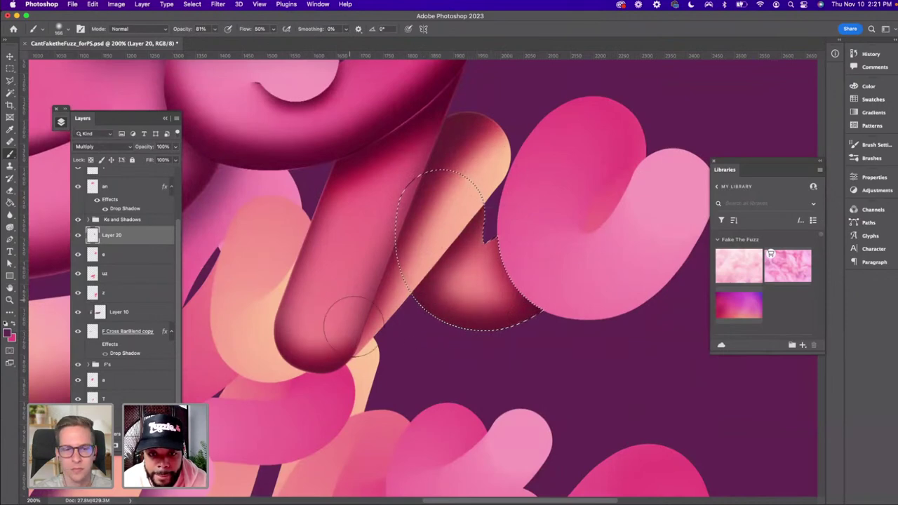
key(super+d)
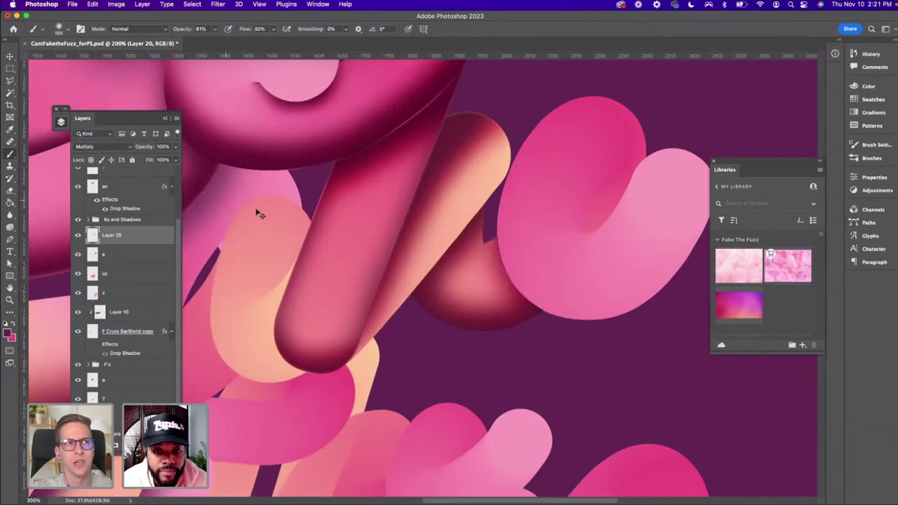
Apply 2.5% Gaussian monochromatic Add Noise to the Layer 20 shading
key(v)
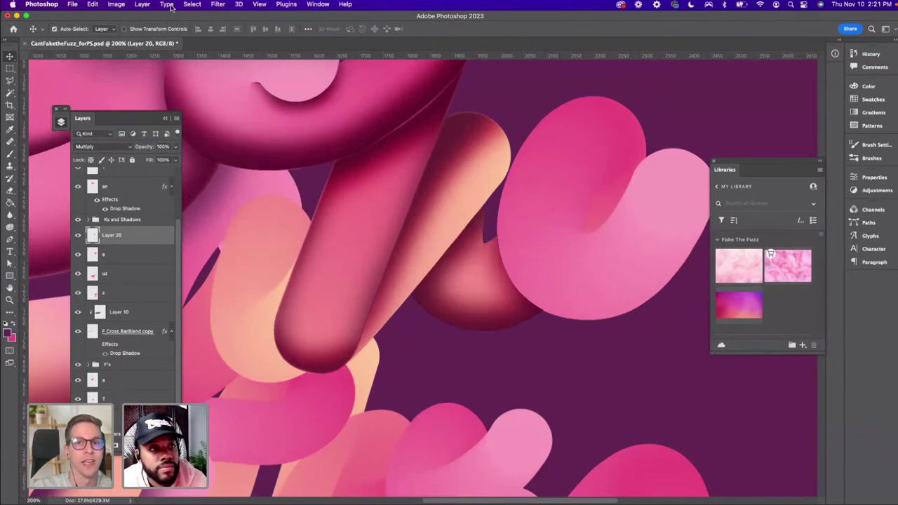
click(218, 4)
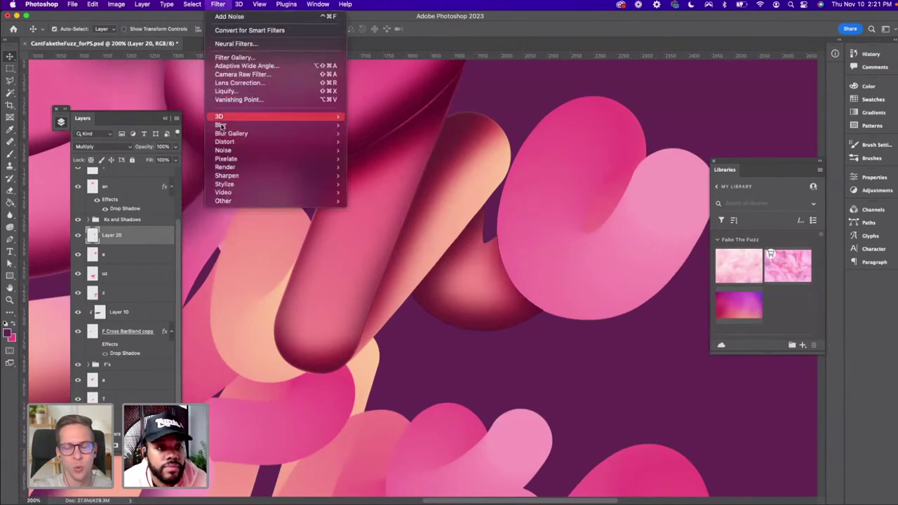
mouse_move(229, 145)
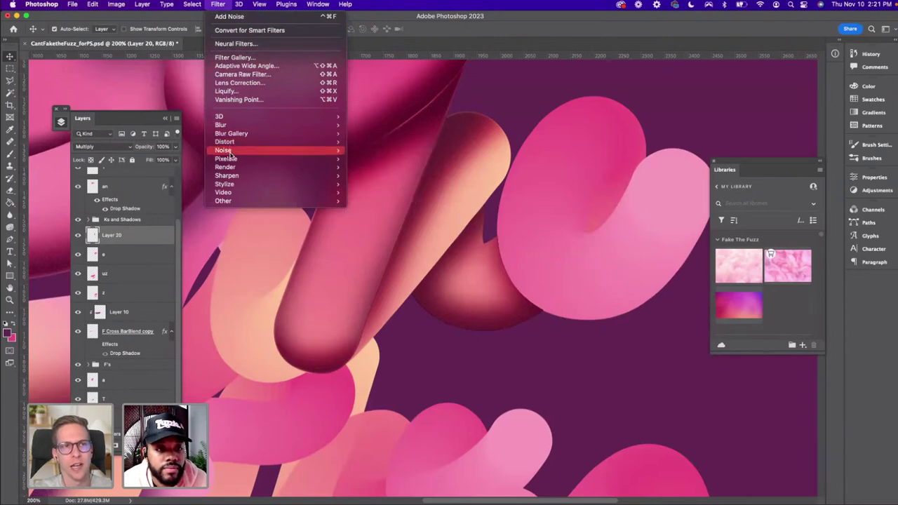
click(373, 151)
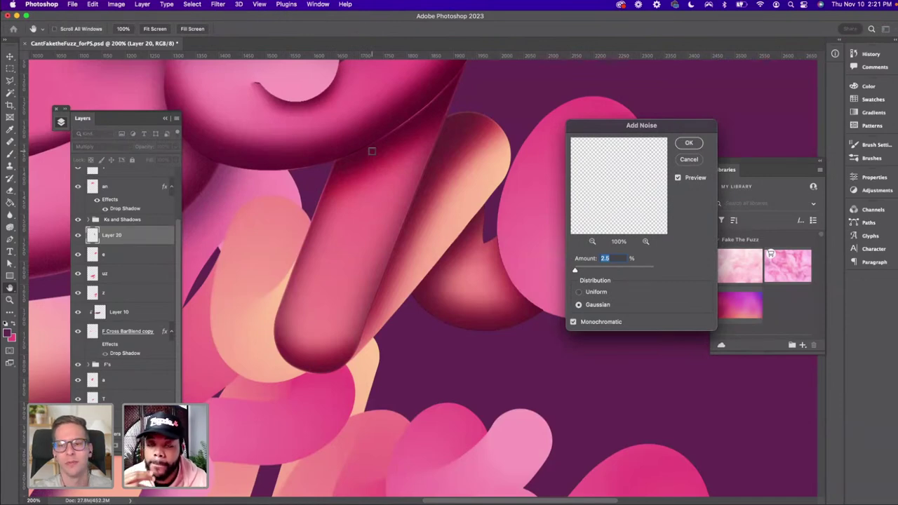
click(689, 143)
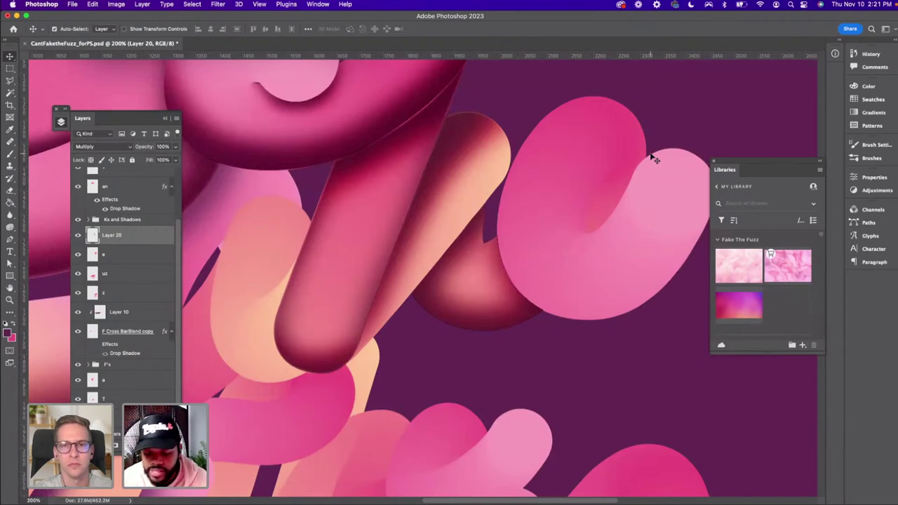
key(super+minus)
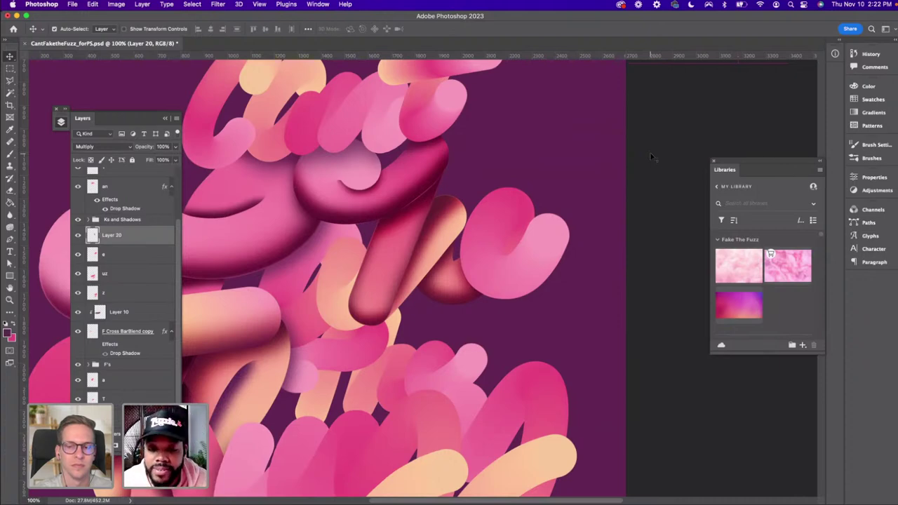
key(super+0)
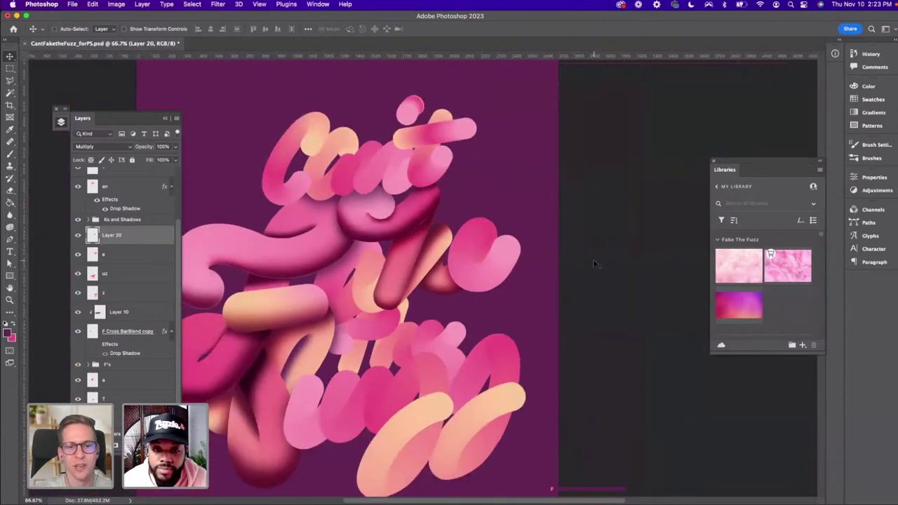
key(super+1)
key(super+equal)
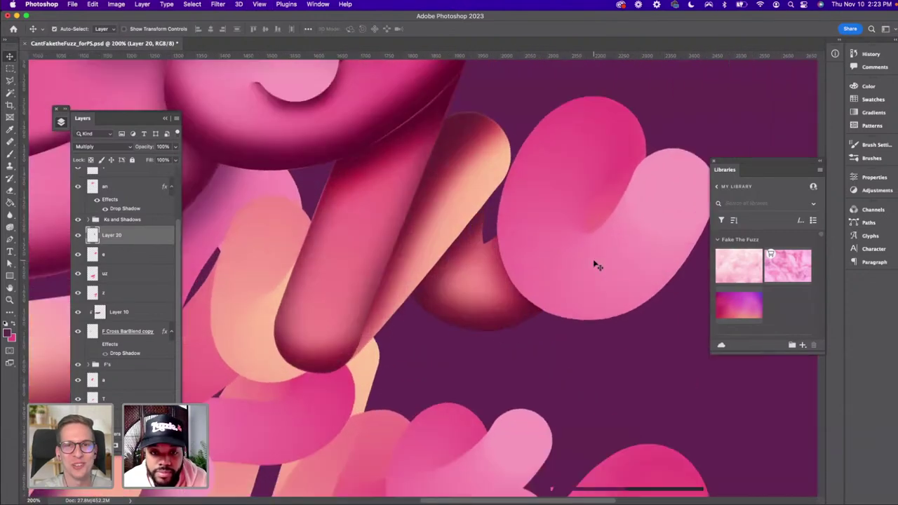
scroll(595, 265, left, 6)
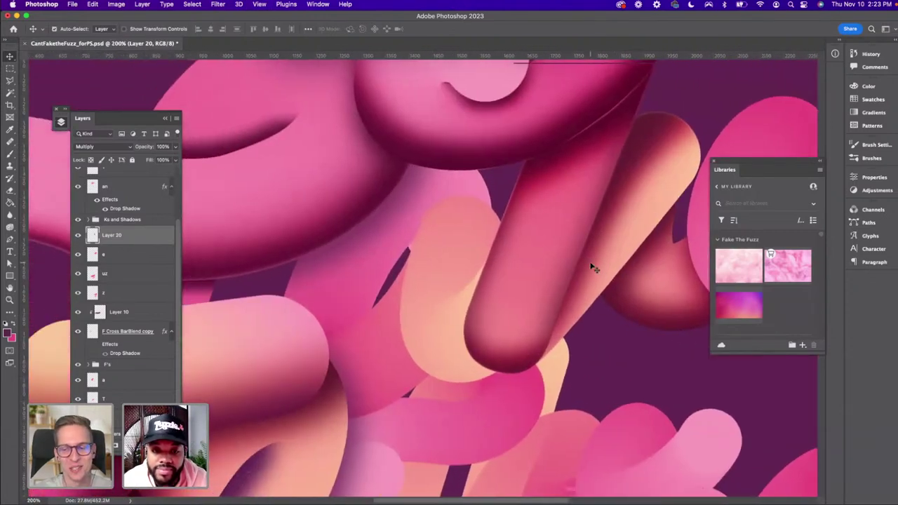
scroll(593, 267, left, 1)
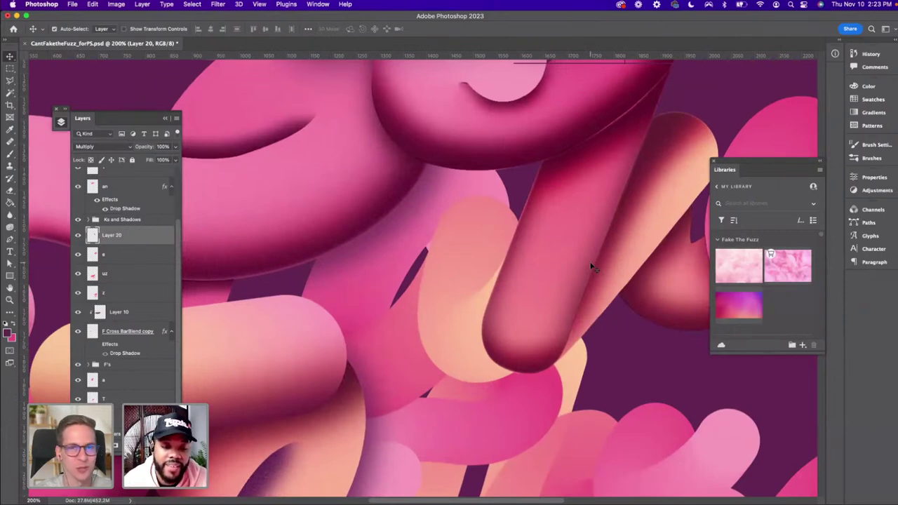
scroll(527, 322, down, 2)
Activate the shape's layer and Magic Wand-select the pink tube beneath the diagonal tube
click(269, 342)
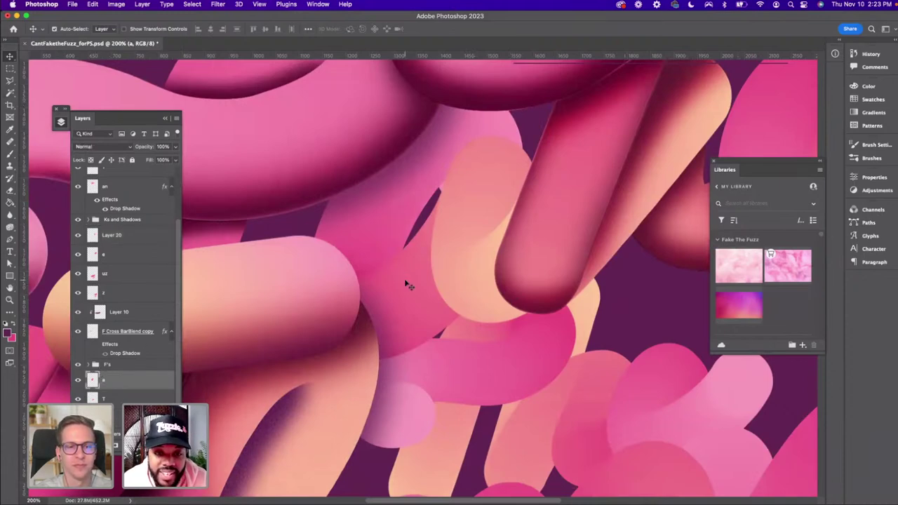
click(11, 95)
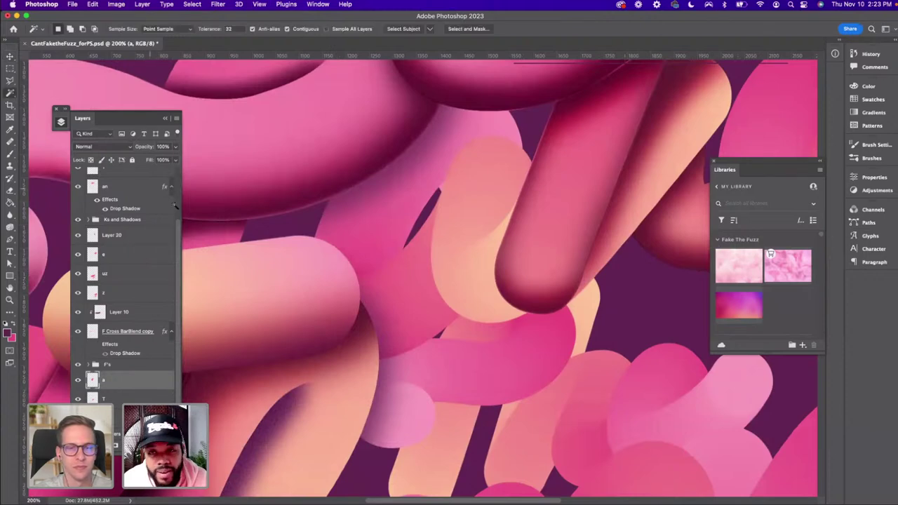
click(409, 307)
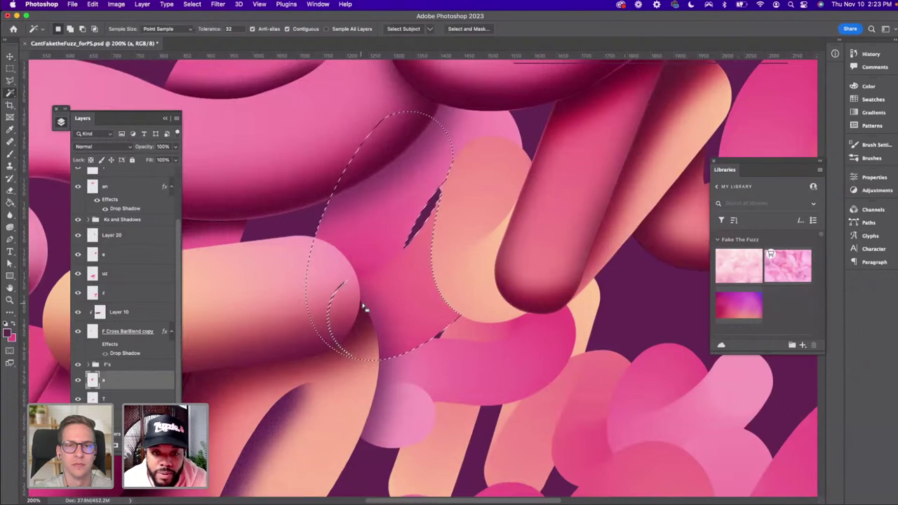
key(super+d)
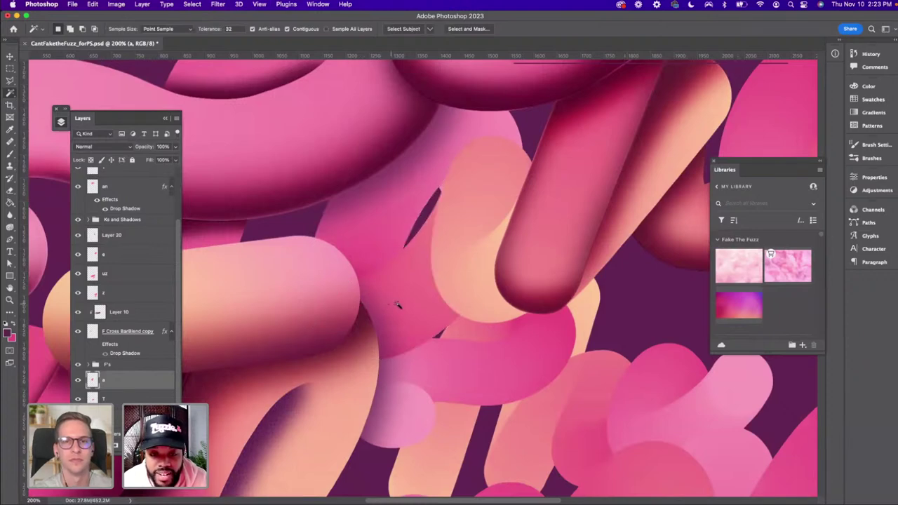
click(397, 305)
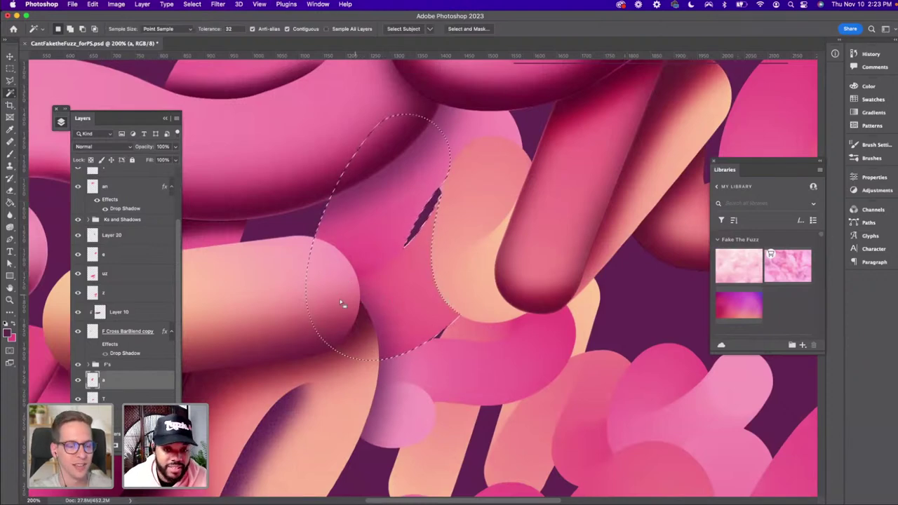
Brush dark shadow on Layer 21 inside the selection, zooming in on the crossing
key(b)
key(x)
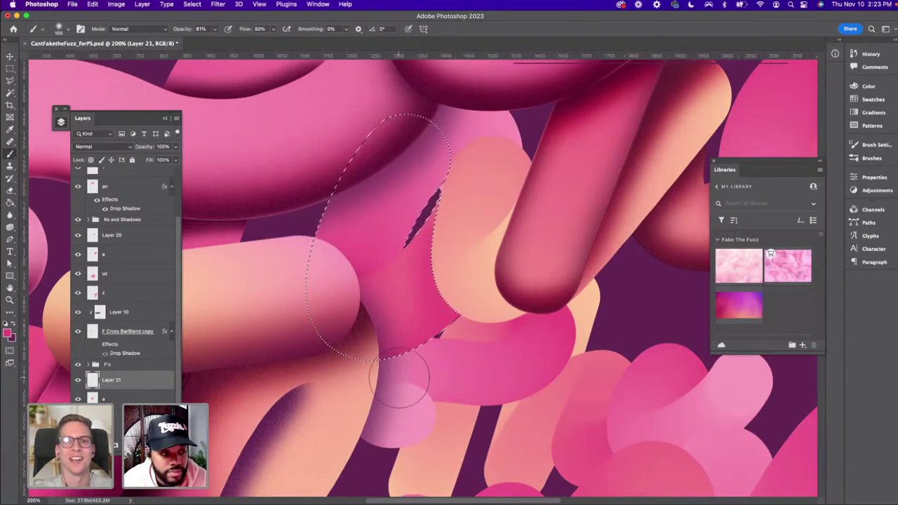
key(x)
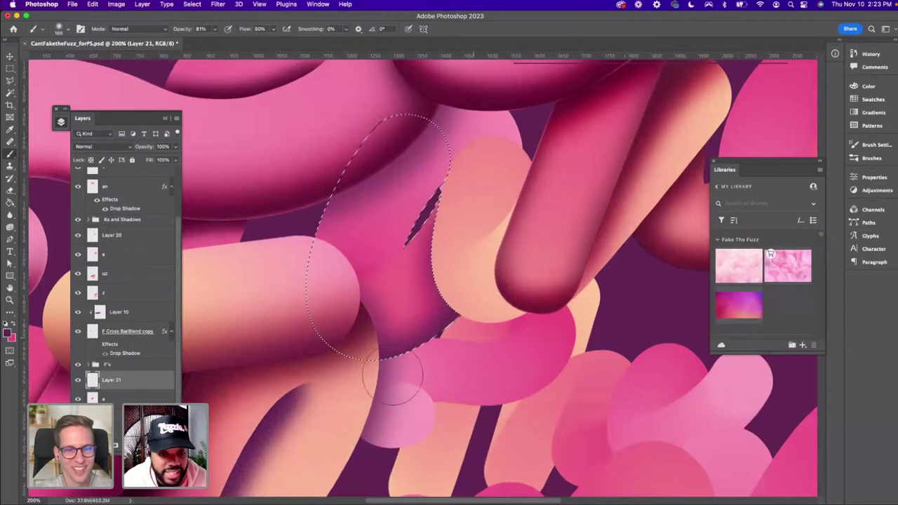
click(465, 304)
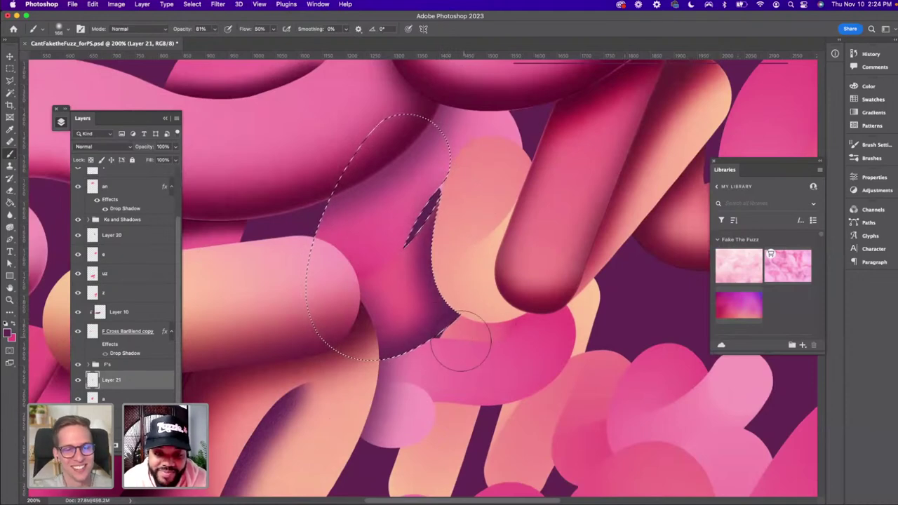
key(super+minus)
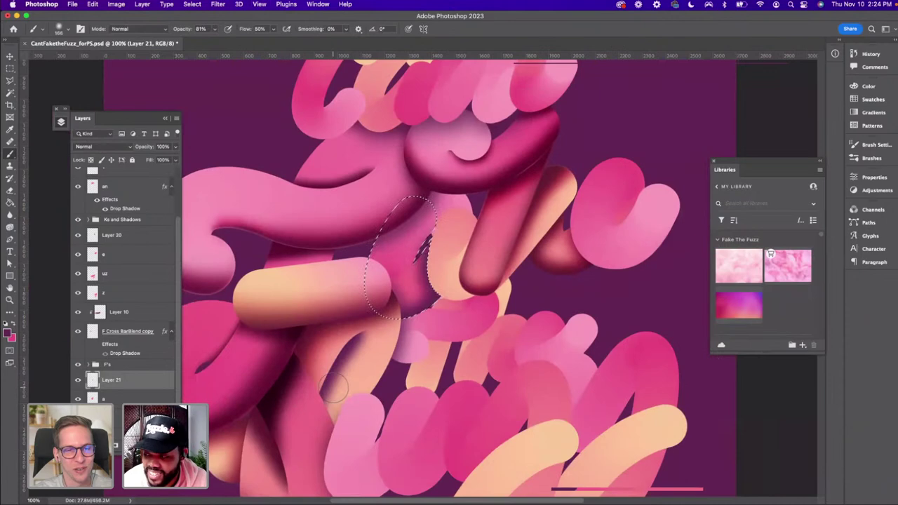
scroll(328, 394, down, 3)
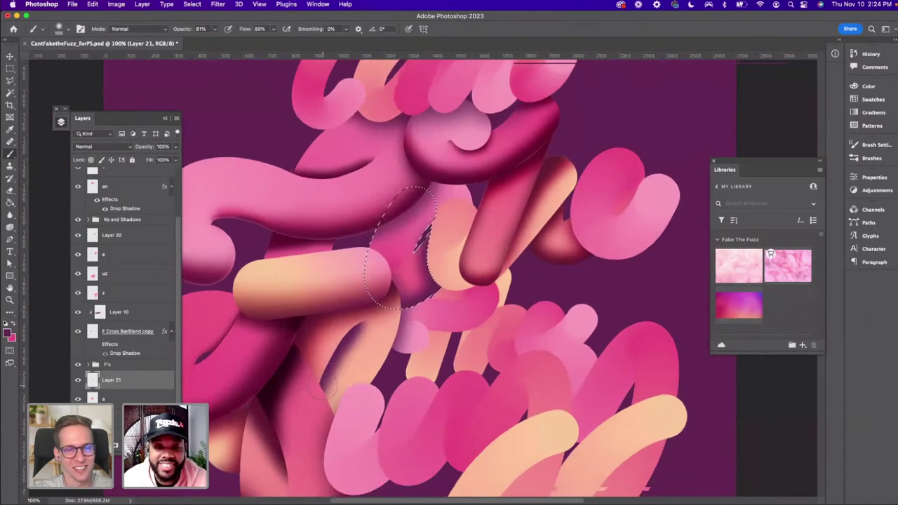
key(super+plus)
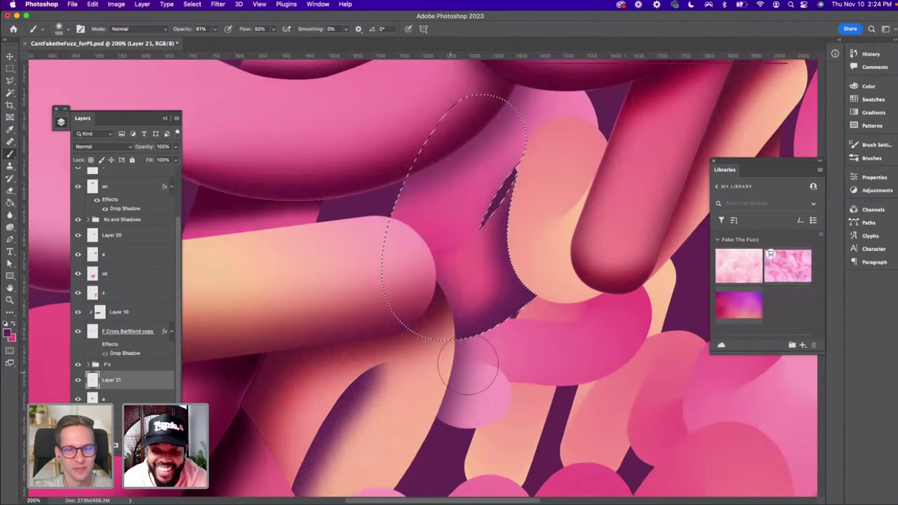
scroll(457, 365, up, 2)
scroll(457, 365, right, 2)
scroll(453, 370, down, 3)
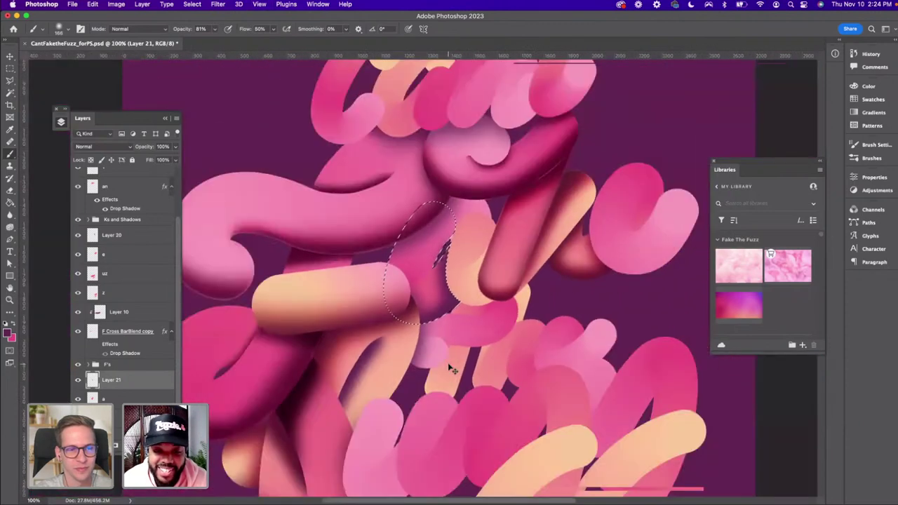
scroll(453, 370, up, 3)
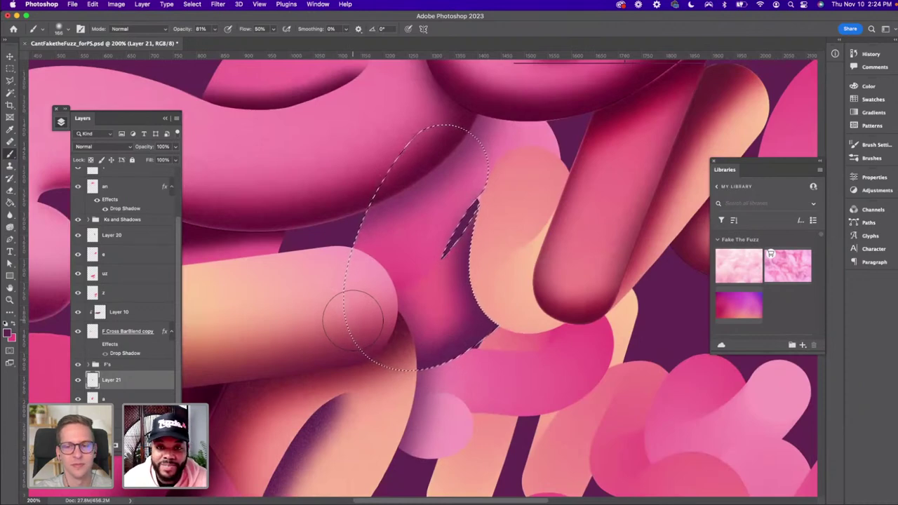
scroll(348, 309, up, 1)
scroll(348, 309, right, 1)
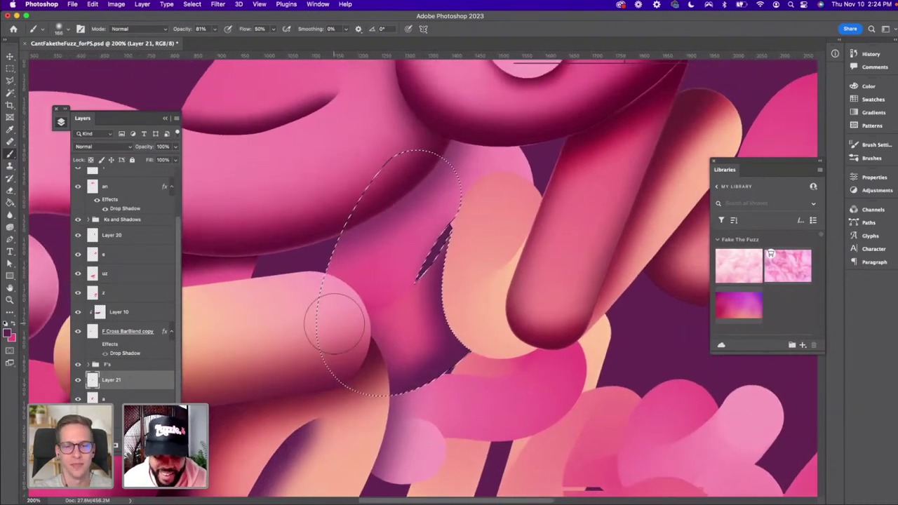
Drop the selection and set Layer 21's blend mode to Multiply
key(v)
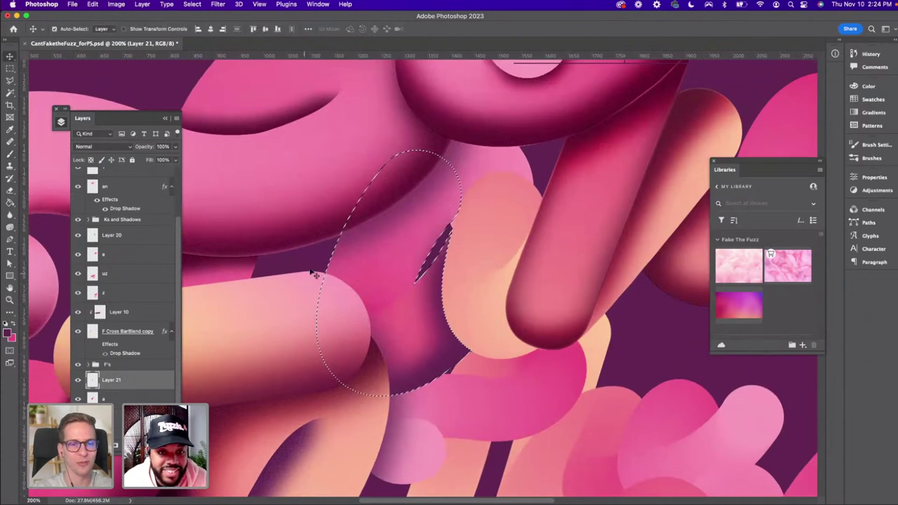
key(super+d)
click(381, 229)
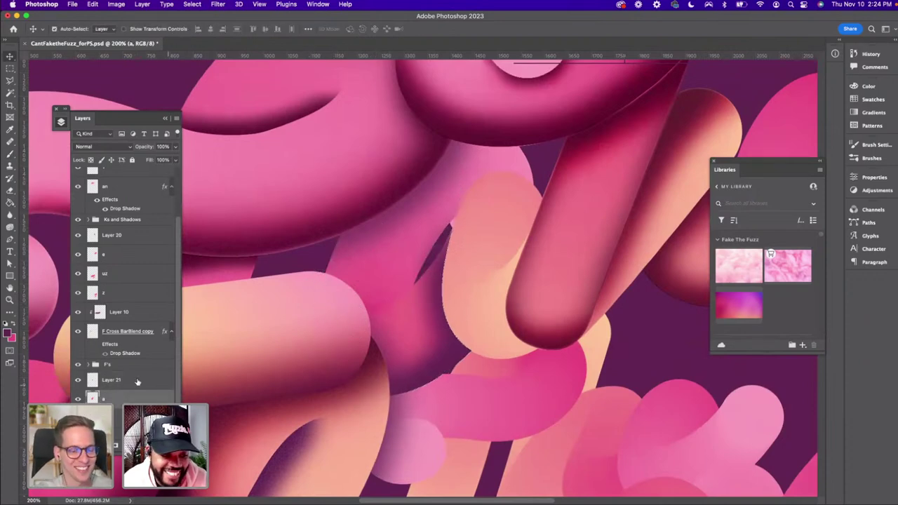
click(441, 365)
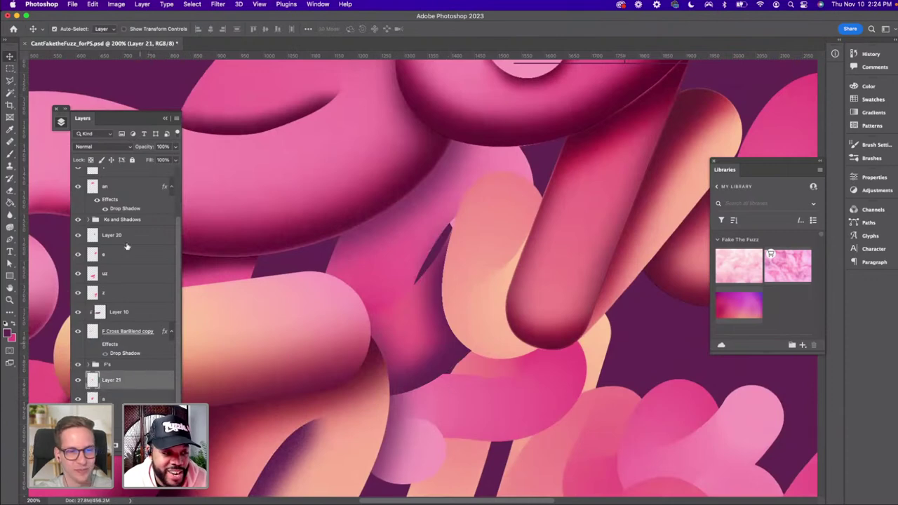
click(103, 147)
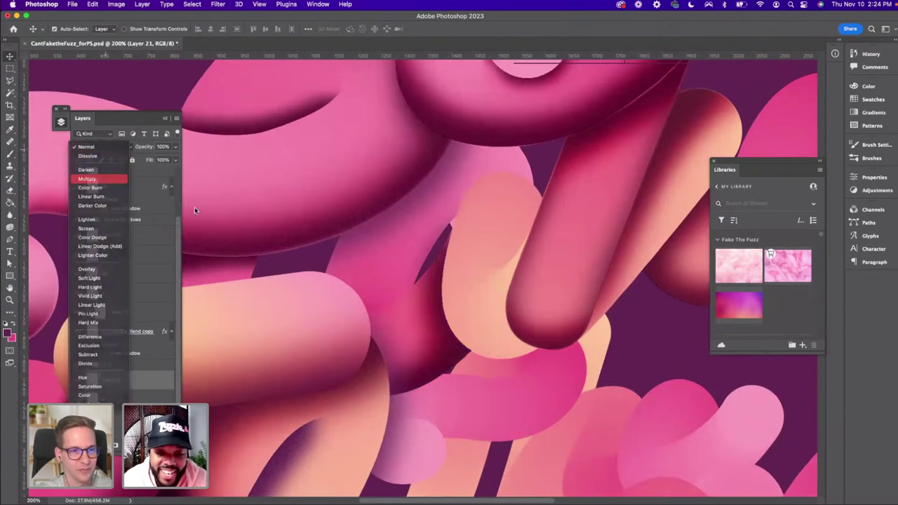
click(92, 183)
Check the shadow against the whole lettering at fit-to-screen, then at 100% on the crossing tubes
key(super+0)
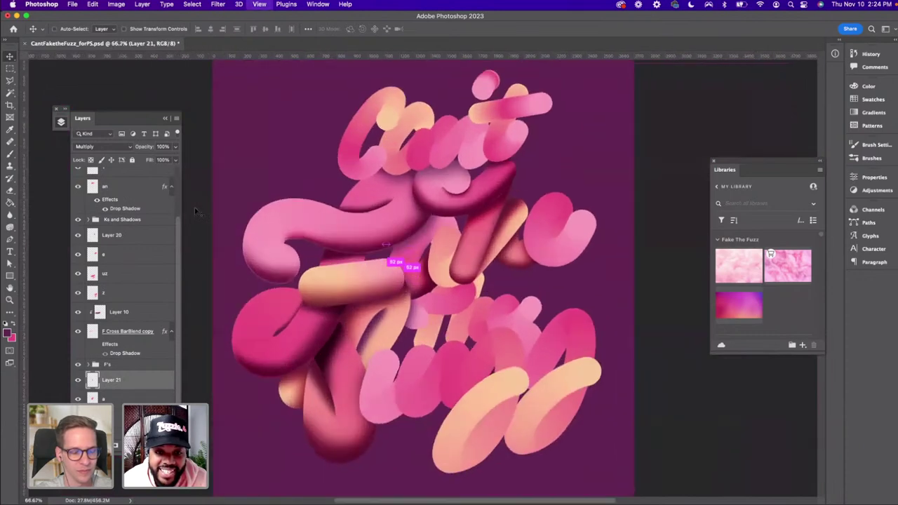
key(super+plus)
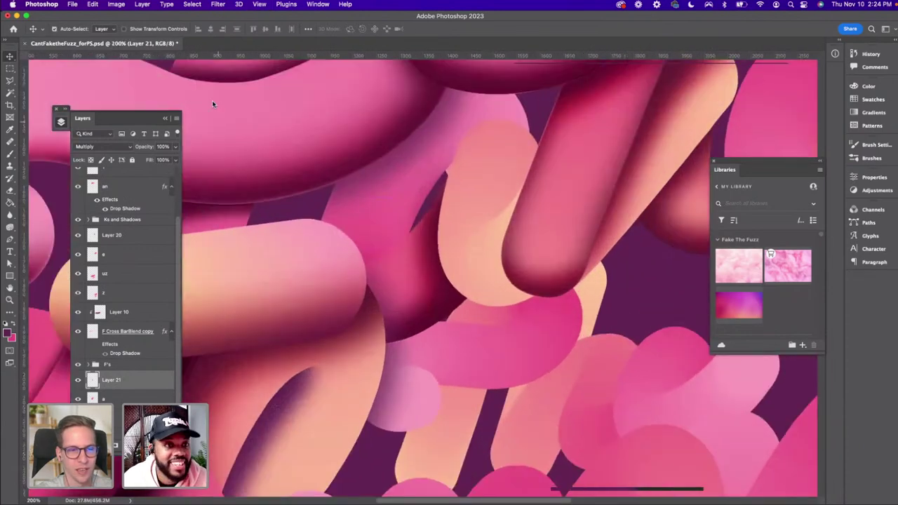
click(218, 5)
key(Escape)
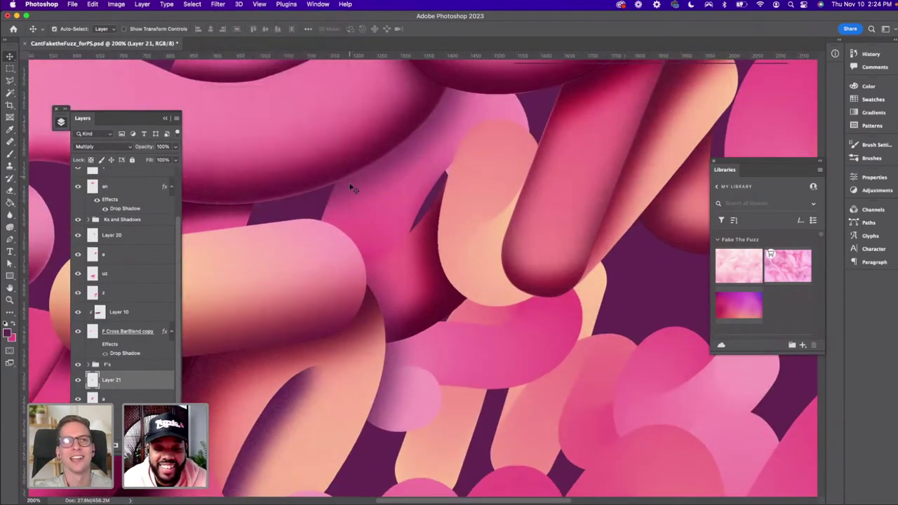
key(super+0)
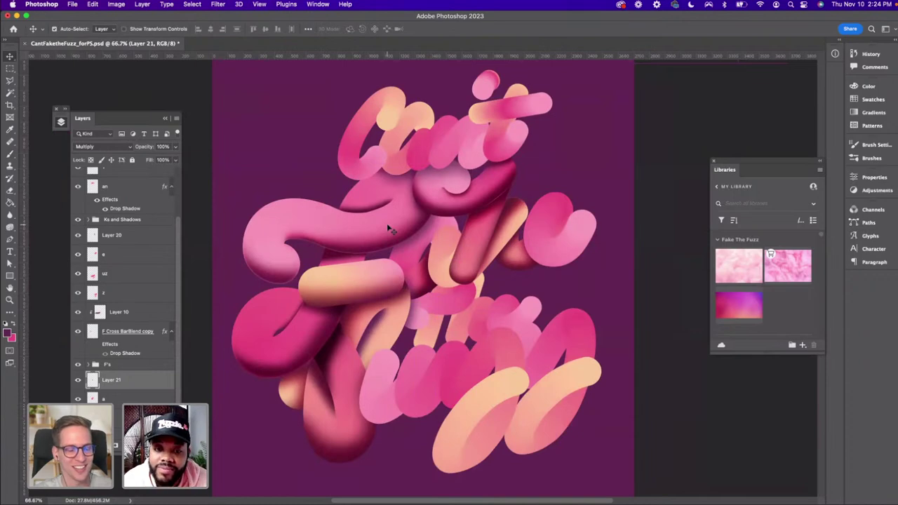
scroll(412, 270, right, 3)
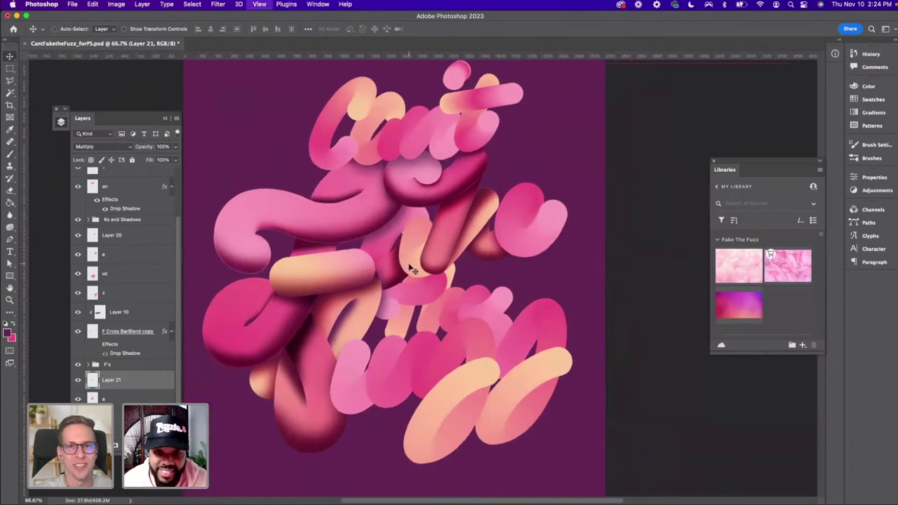
key(super+1)
drag(413, 270, 407, 273)
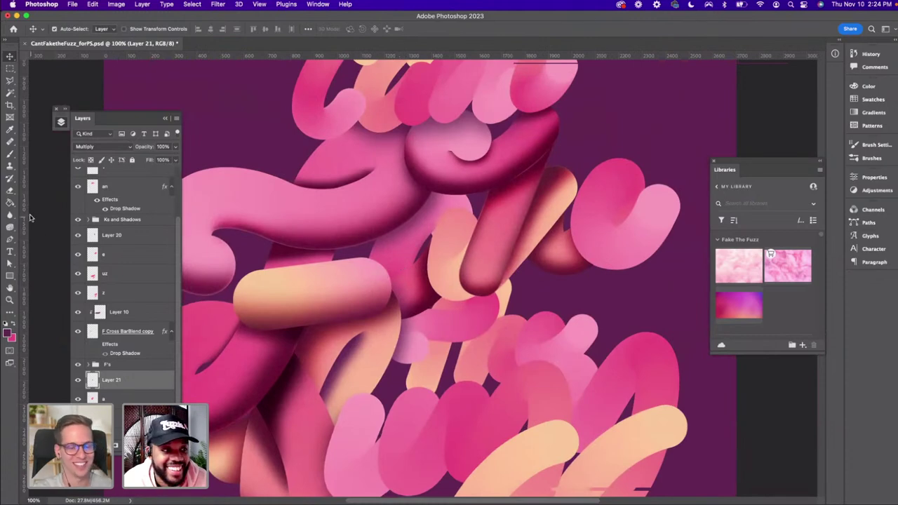
Magic Wand-select the pink tube shape on layer a and switch to the Brush
click(10, 94)
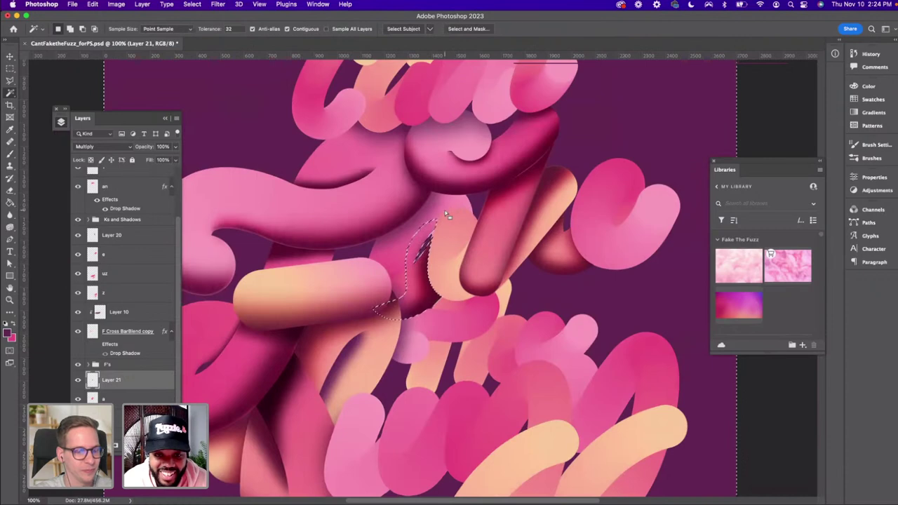
key(v)
click(358, 222)
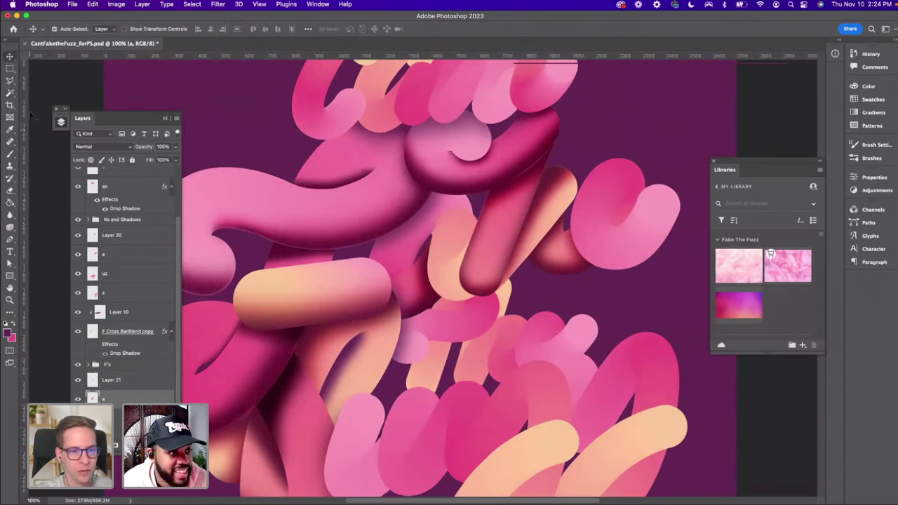
click(10, 93)
click(460, 211)
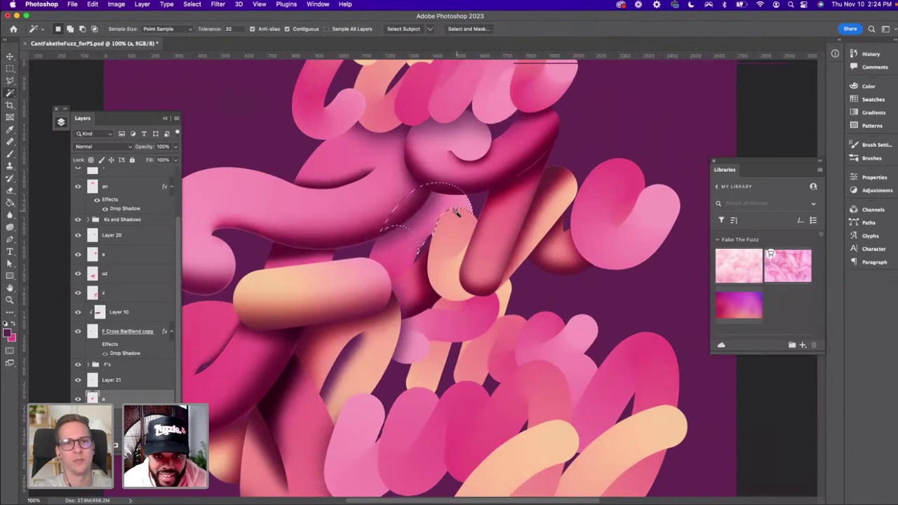
key(b)
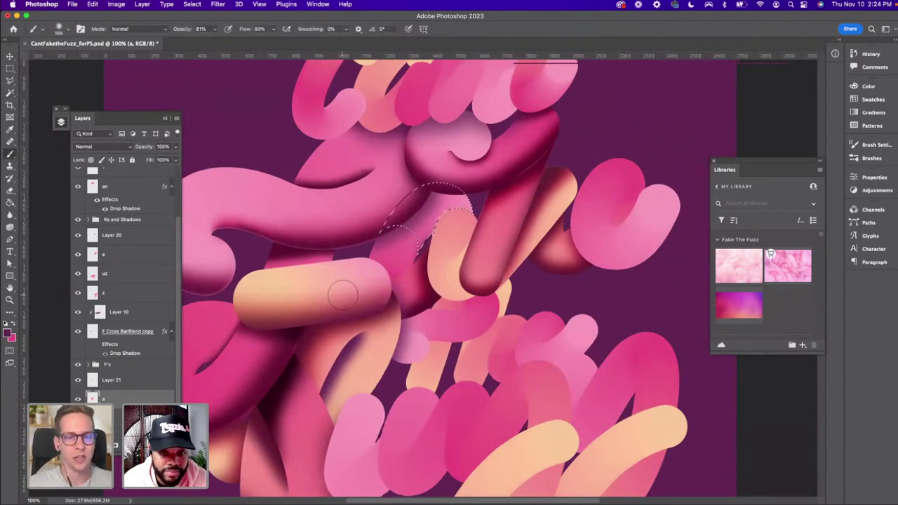
Fit the document on screen and collapse the Libraries and Layers panels
key(super+0)
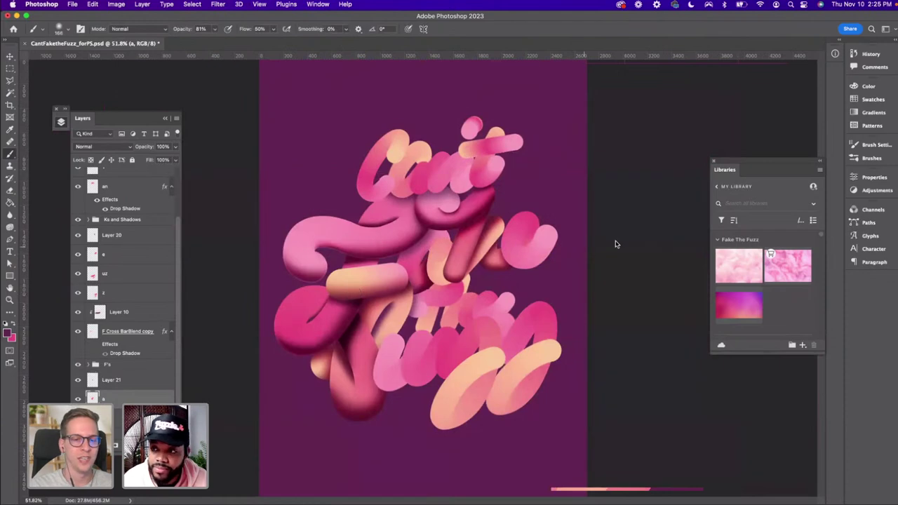
click(818, 161)
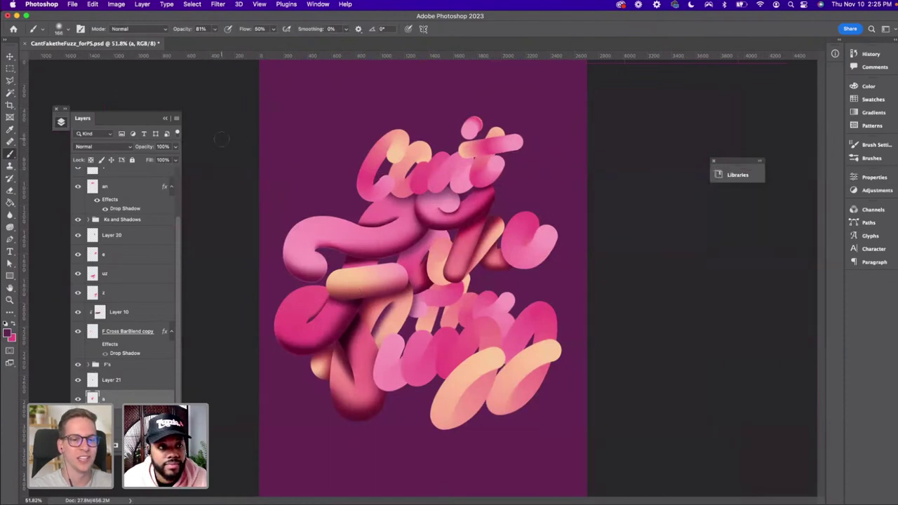
click(165, 119)
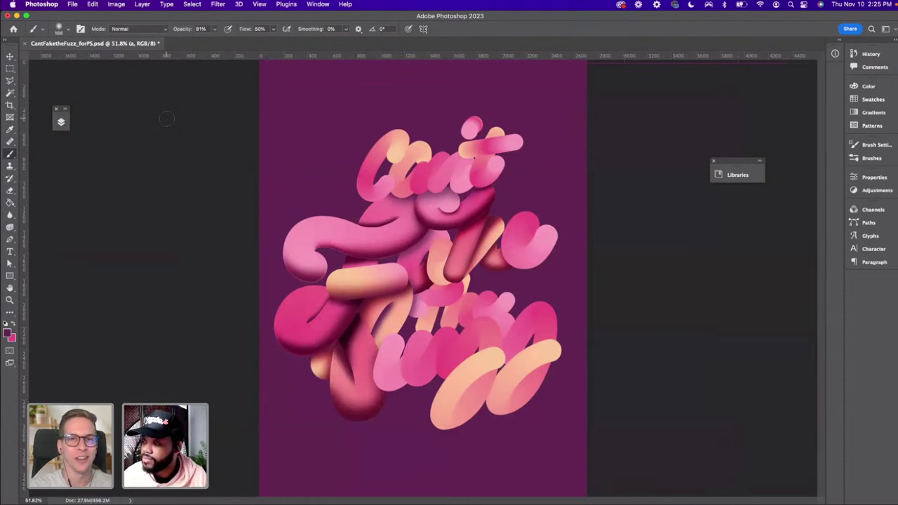